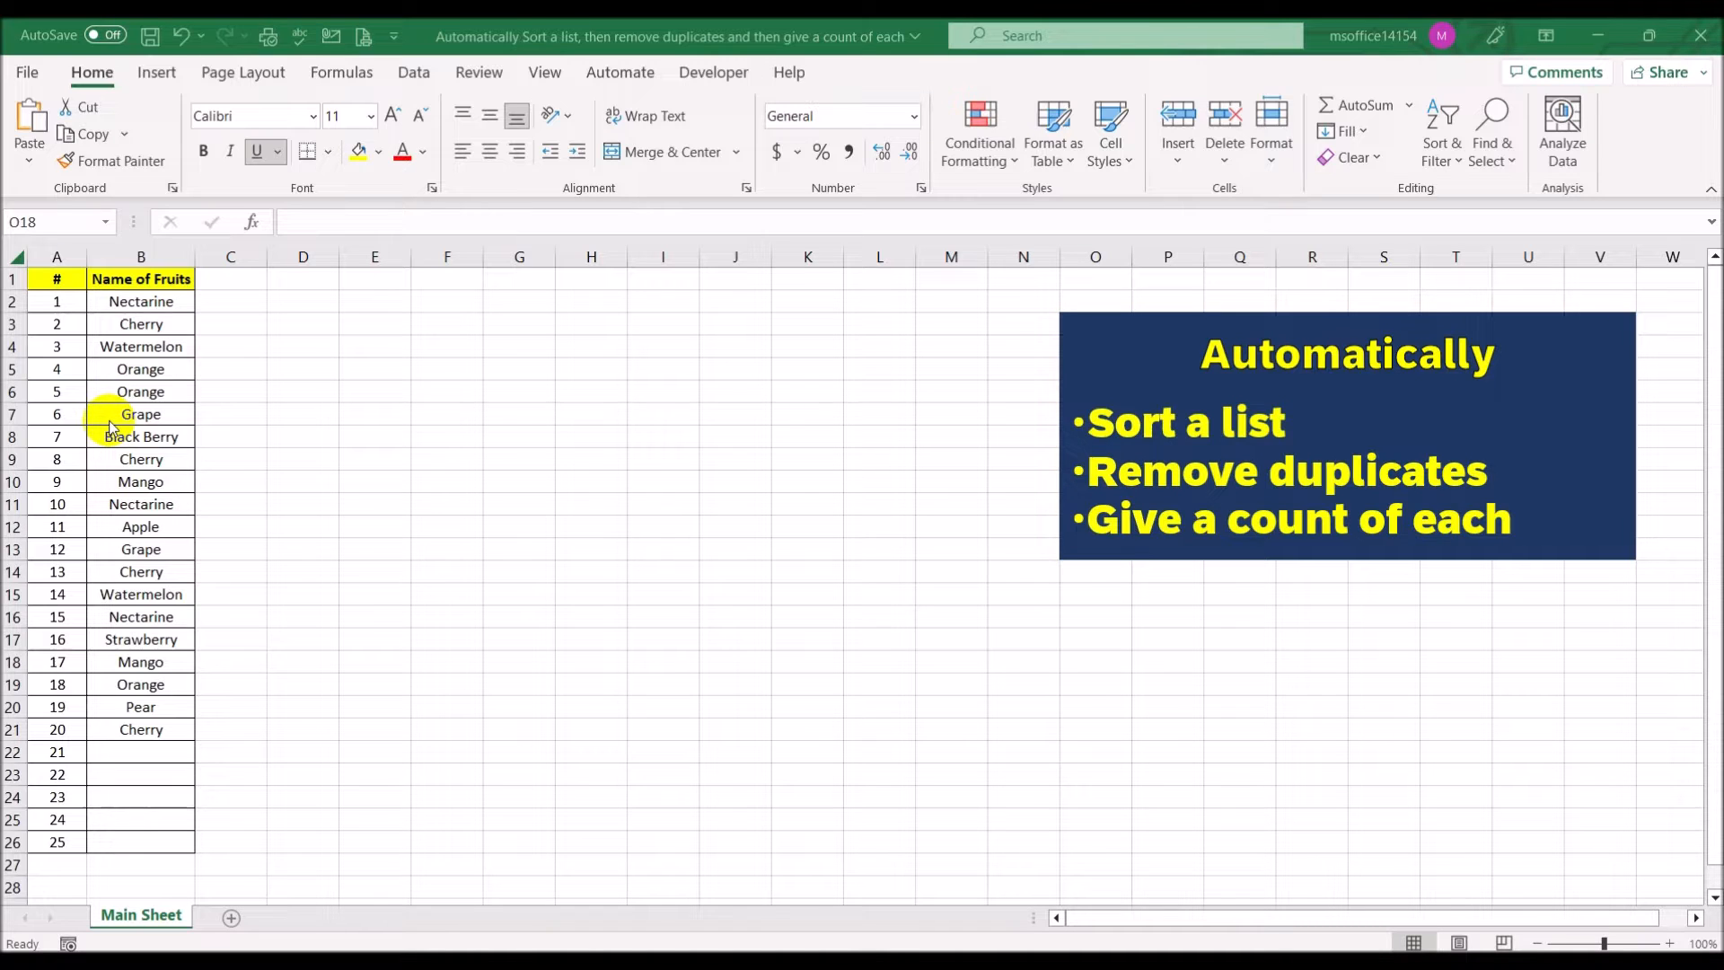
Highlight the three Orange entries in cells B5, B6 and B19 with an orange fill.
{"action": "left_click", "coordinate": [181, 370]}
{"action": "left_click_drag", "start_coordinate": [151, 366], "coordinate": [153, 390]}
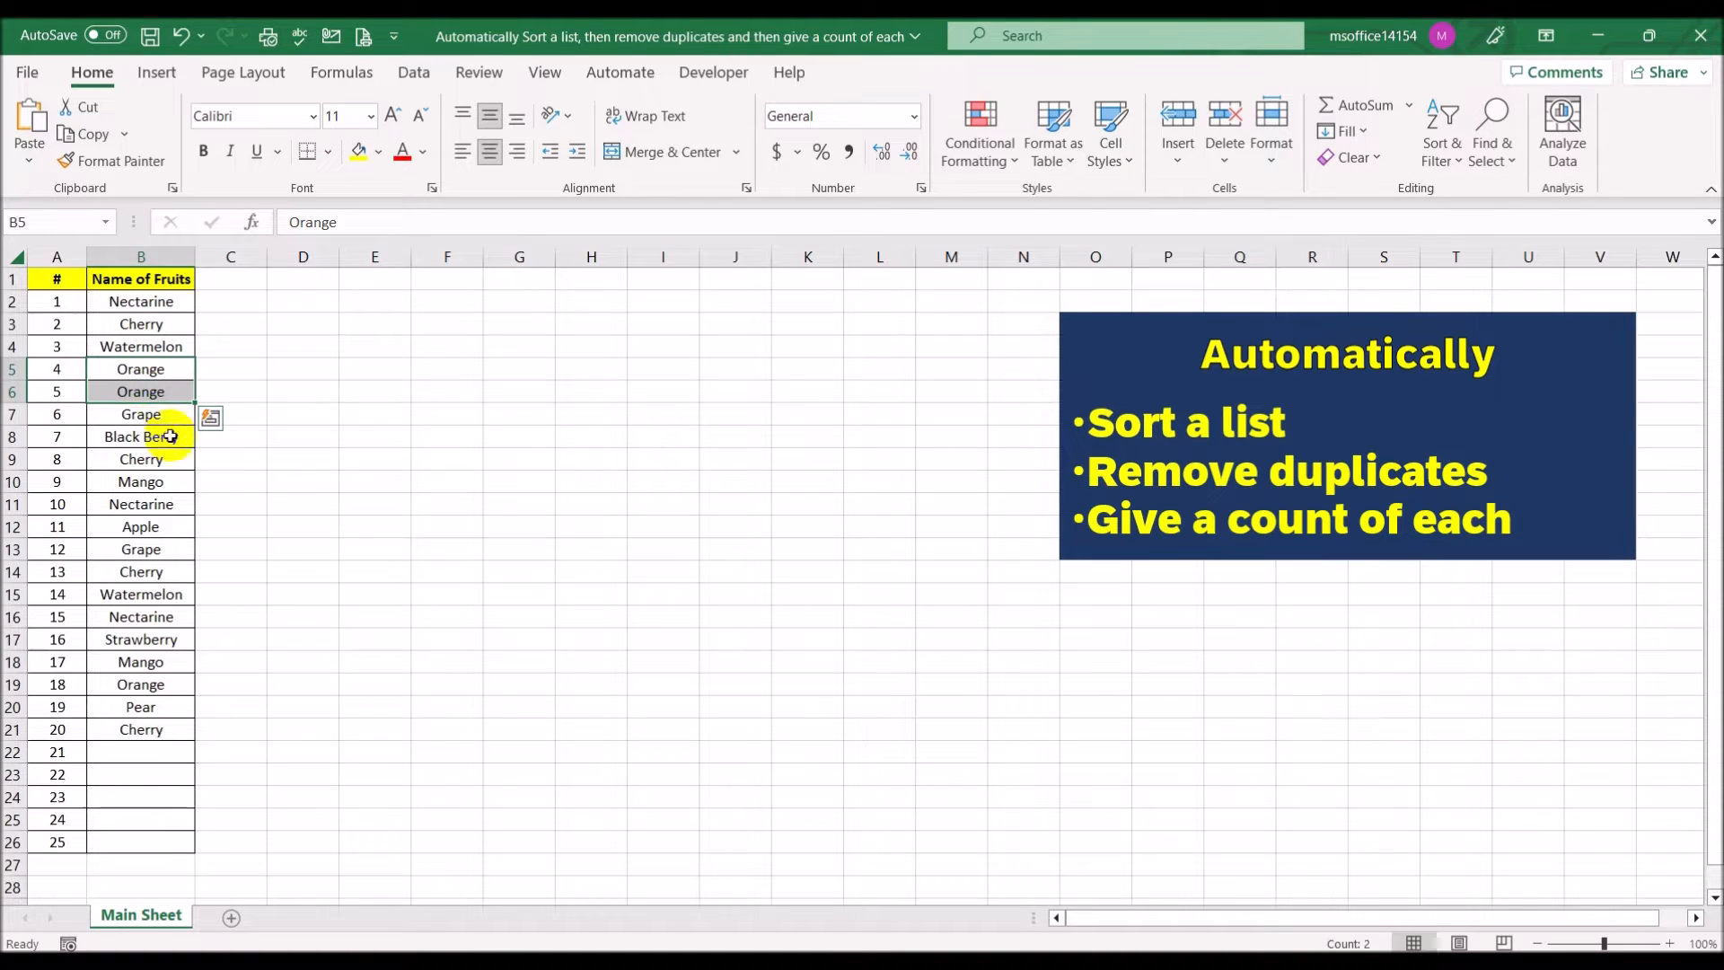
{"action": "left_click", "coordinate": [170, 685], "text": "ctrl"}
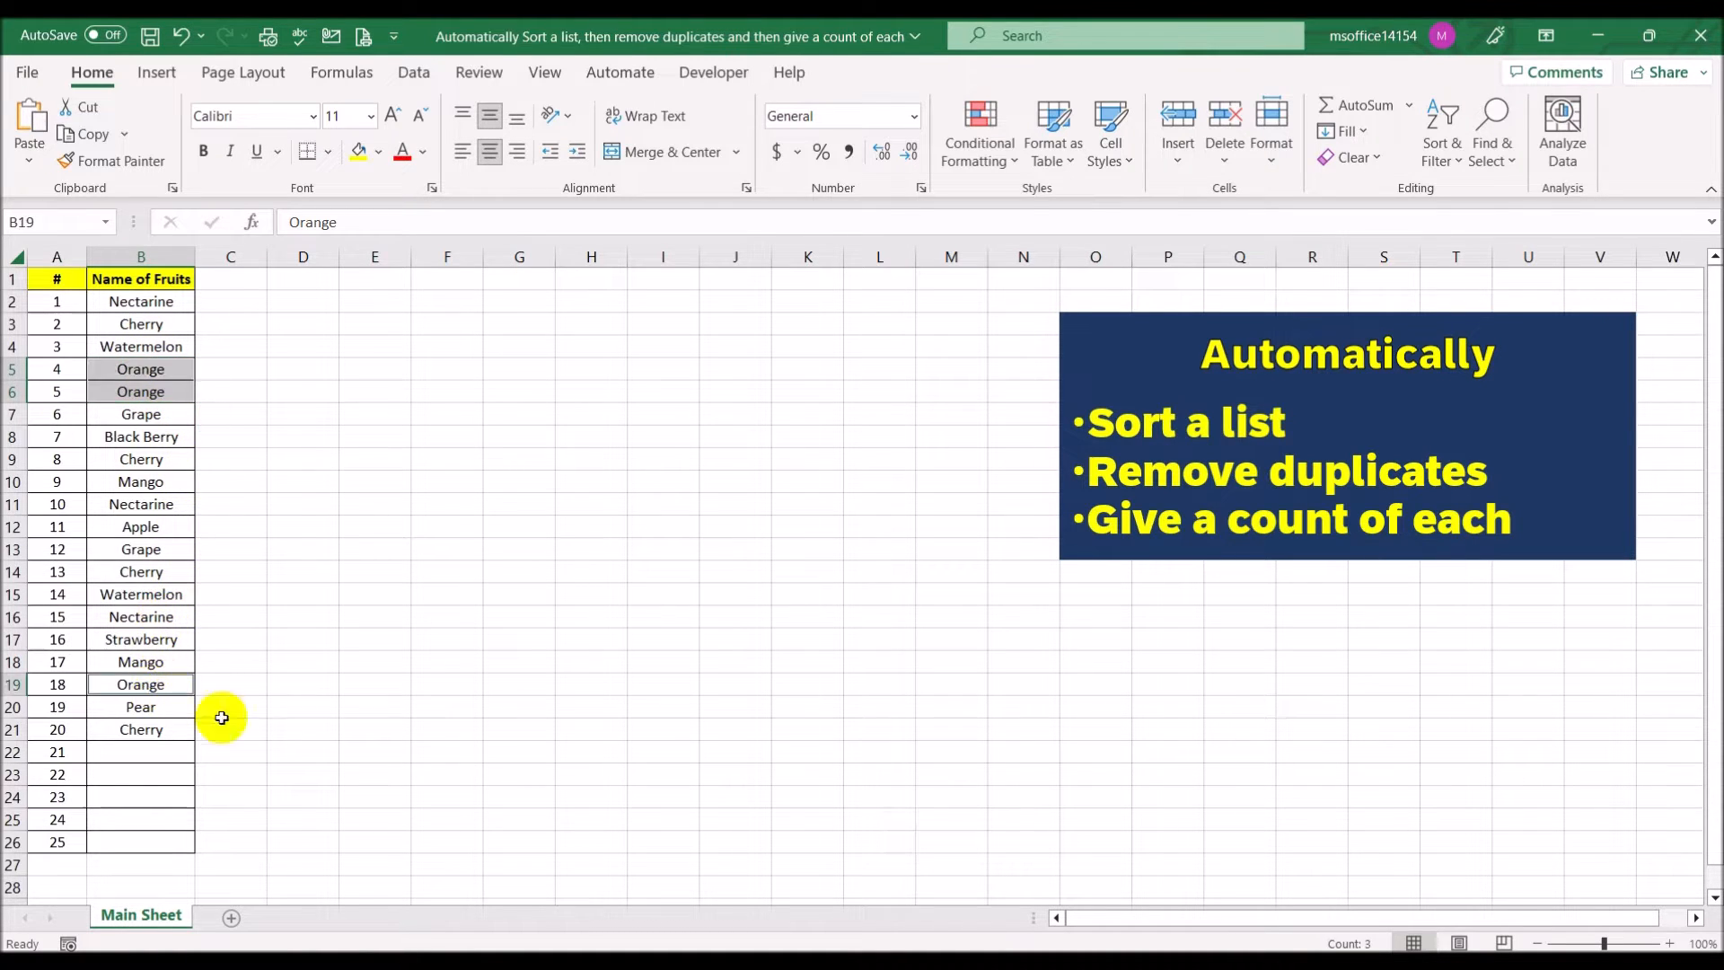
{"action": "left_click", "coordinate": [378, 152]}
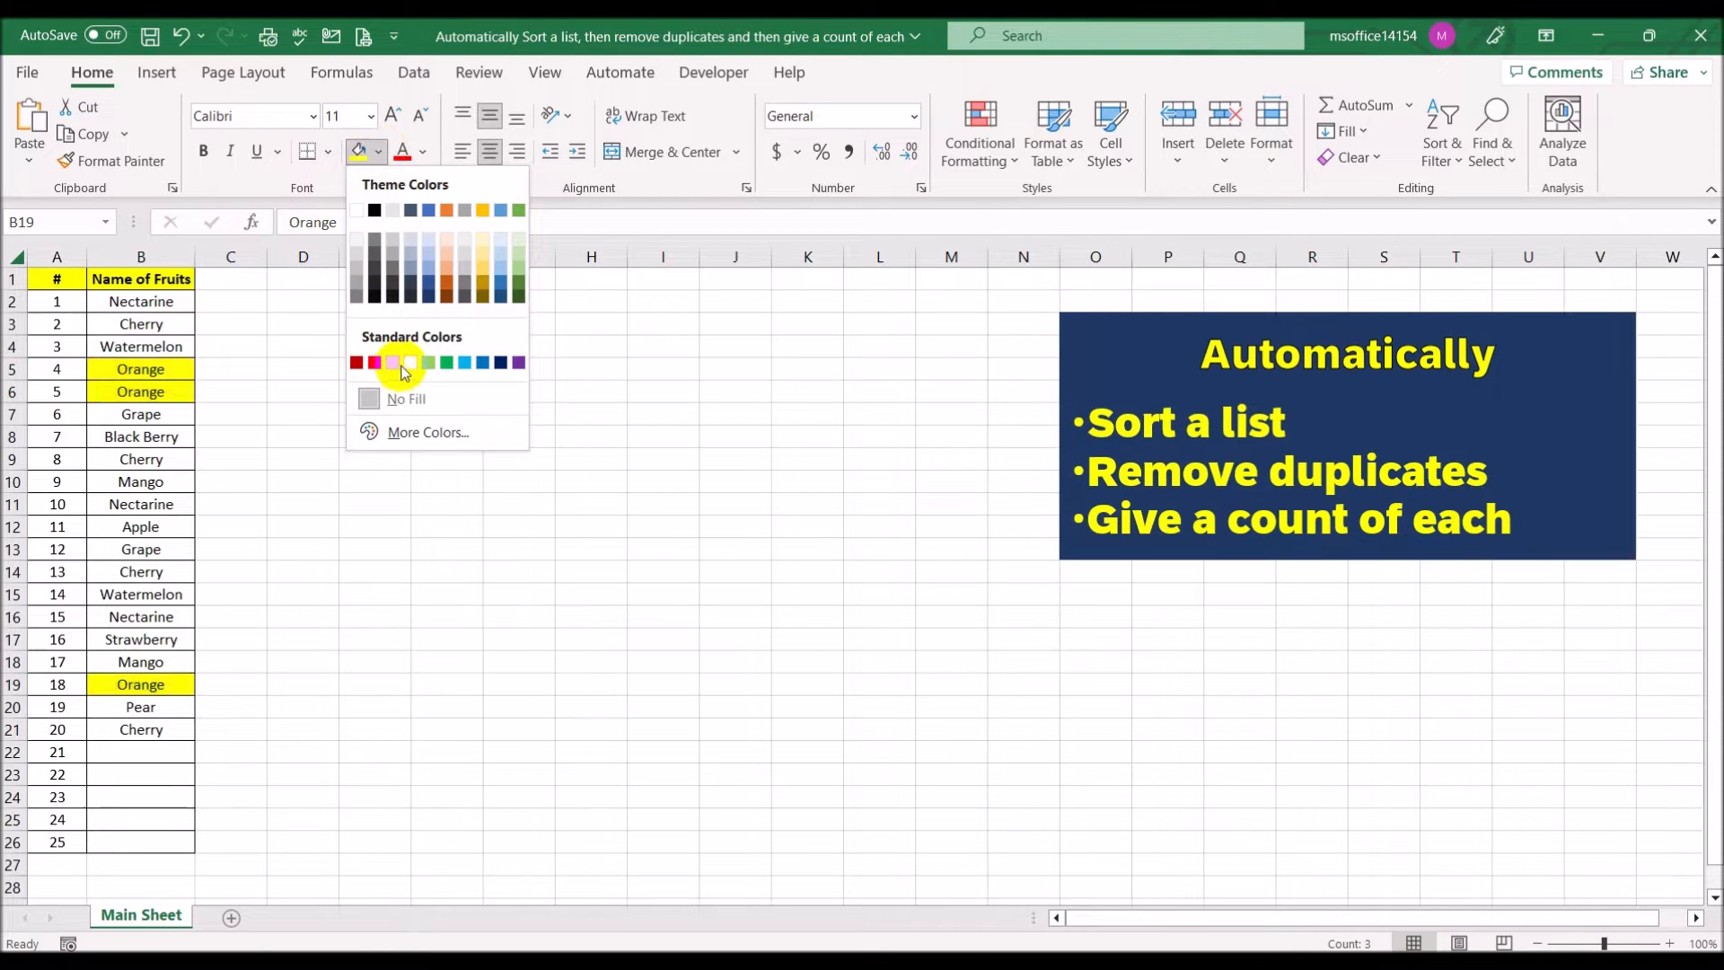
{"action": "left_click", "coordinate": [482, 283]}
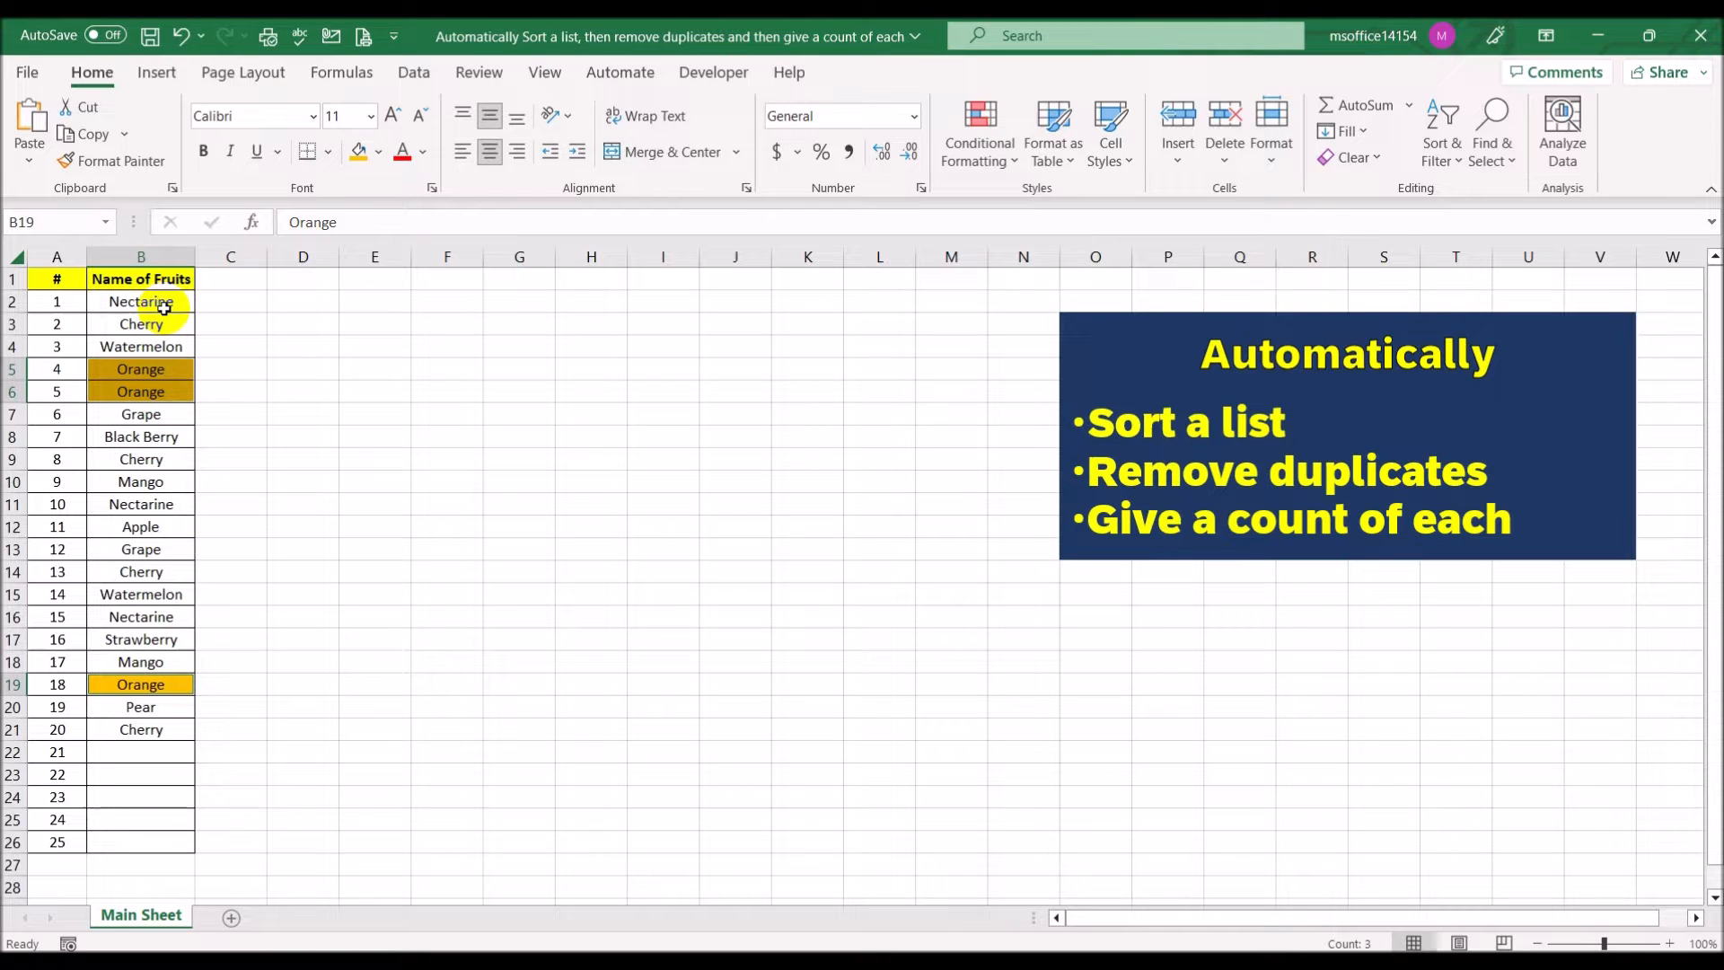
Highlight the three Nectarine entries in cells B2, B11 and B16 with a light green fill.
{"action": "left_click", "coordinate": [160, 614]}
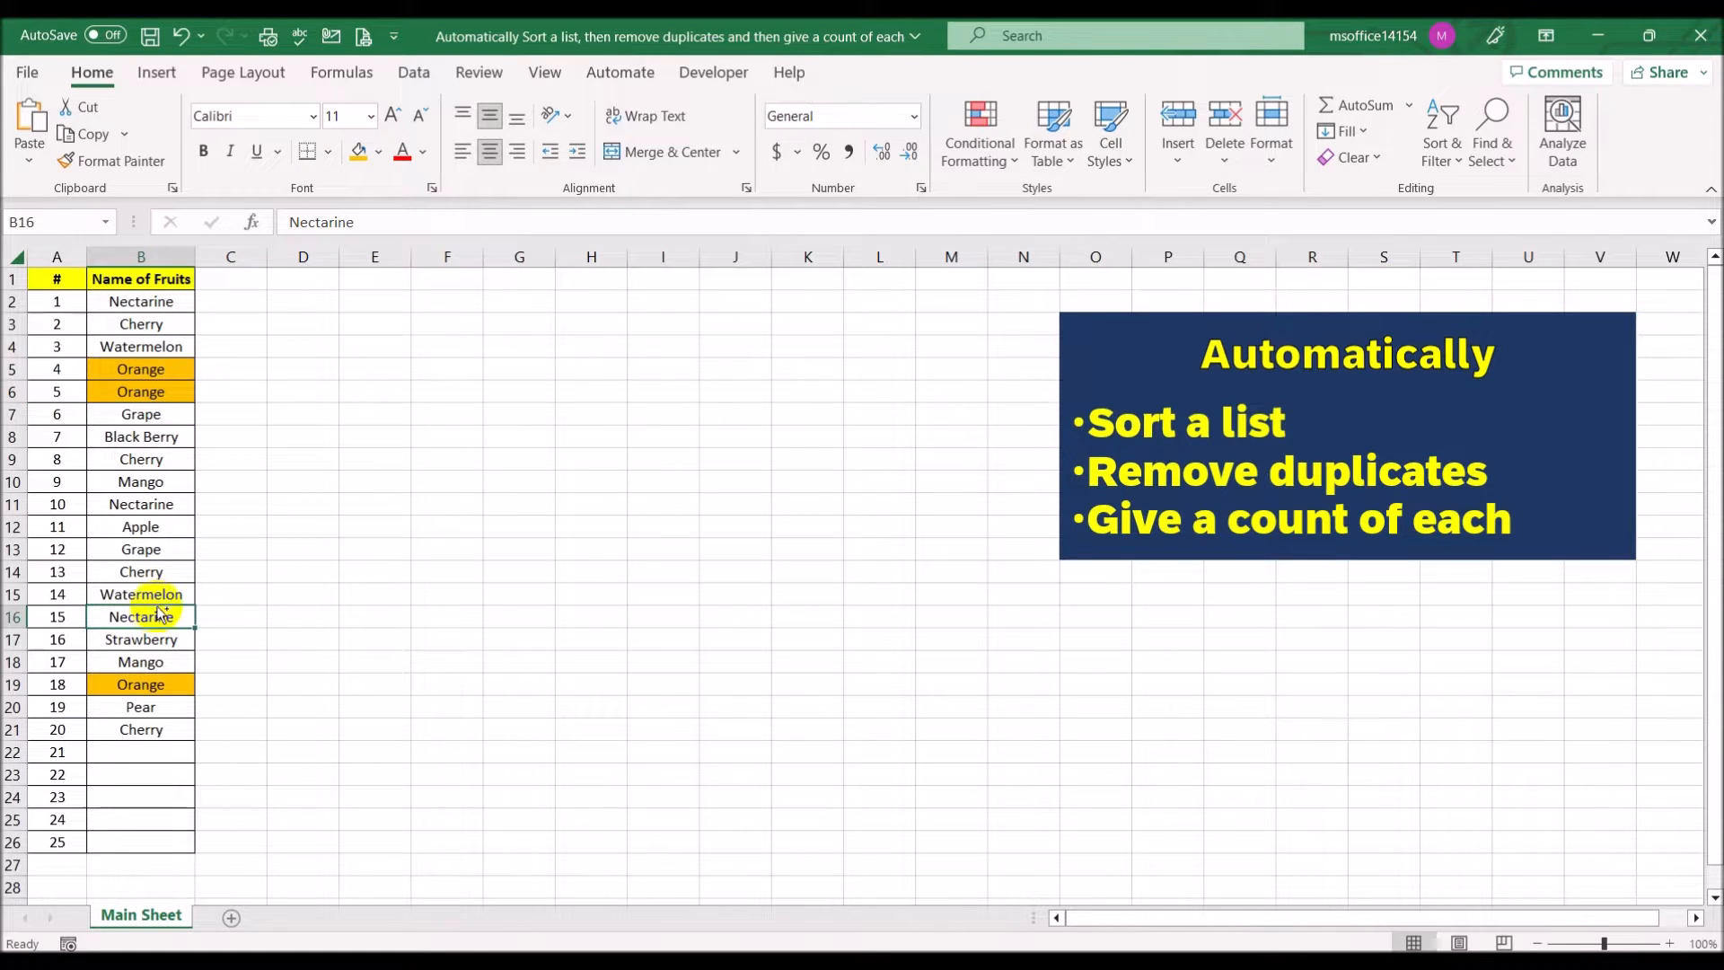
{"action": "left_click", "coordinate": [164, 503], "text": "ctrl"}
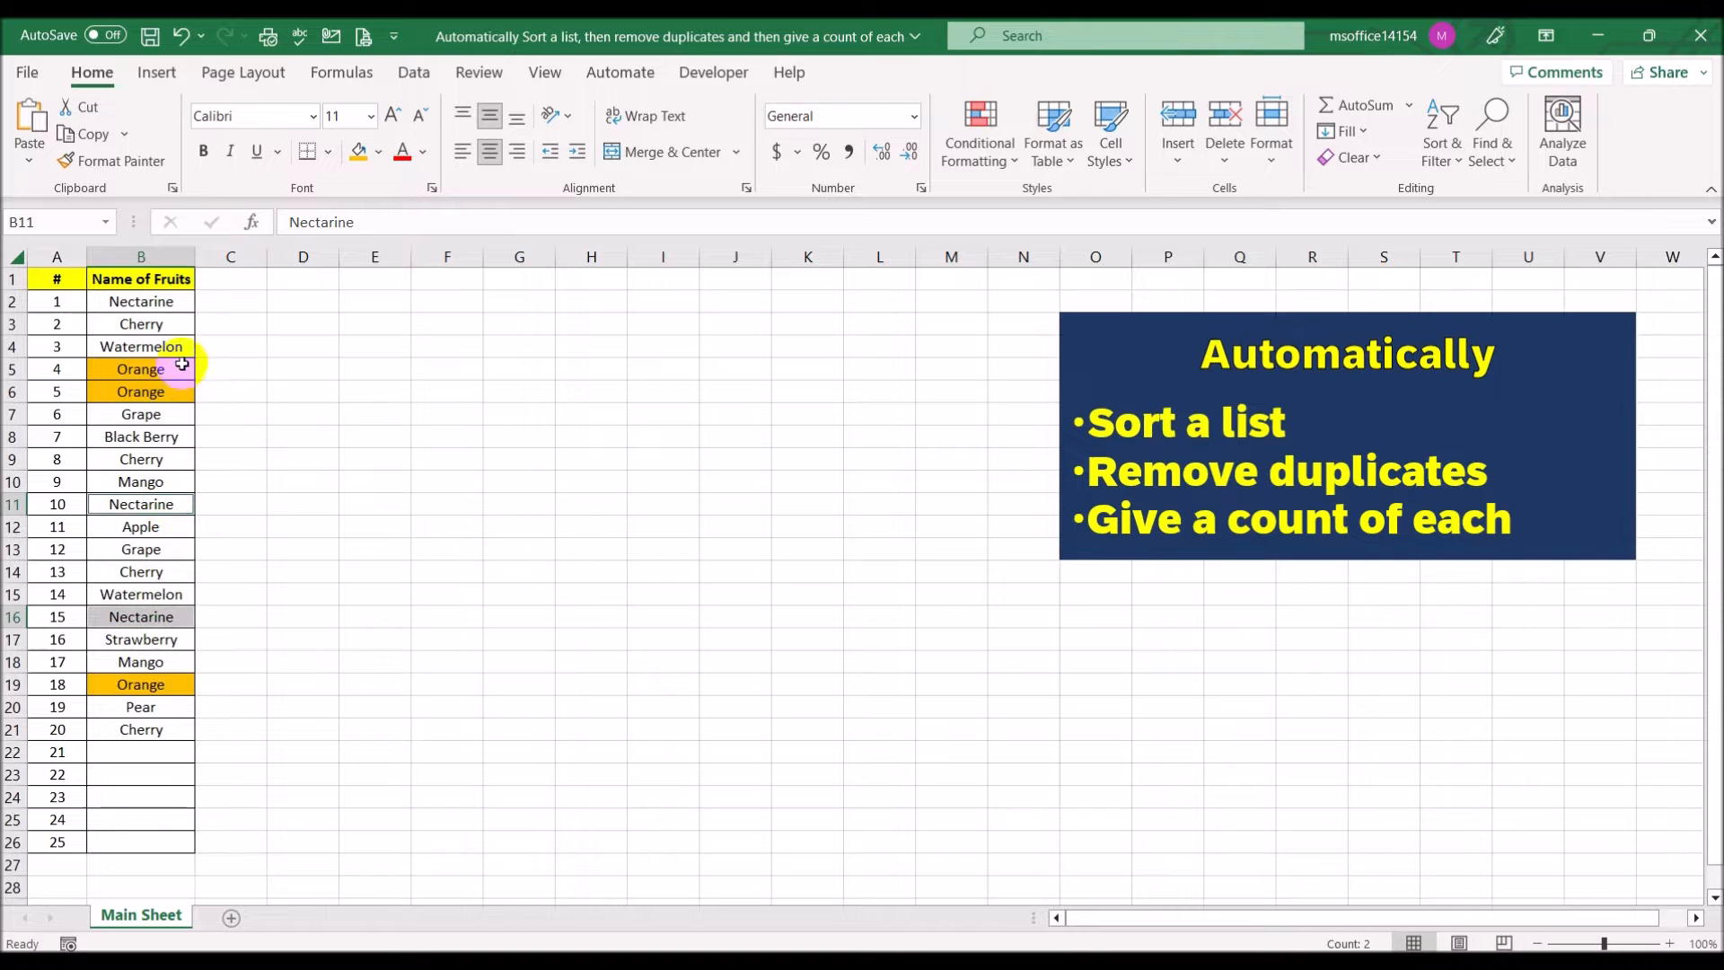
{"action": "left_click", "coordinate": [162, 302], "text": "ctrl"}
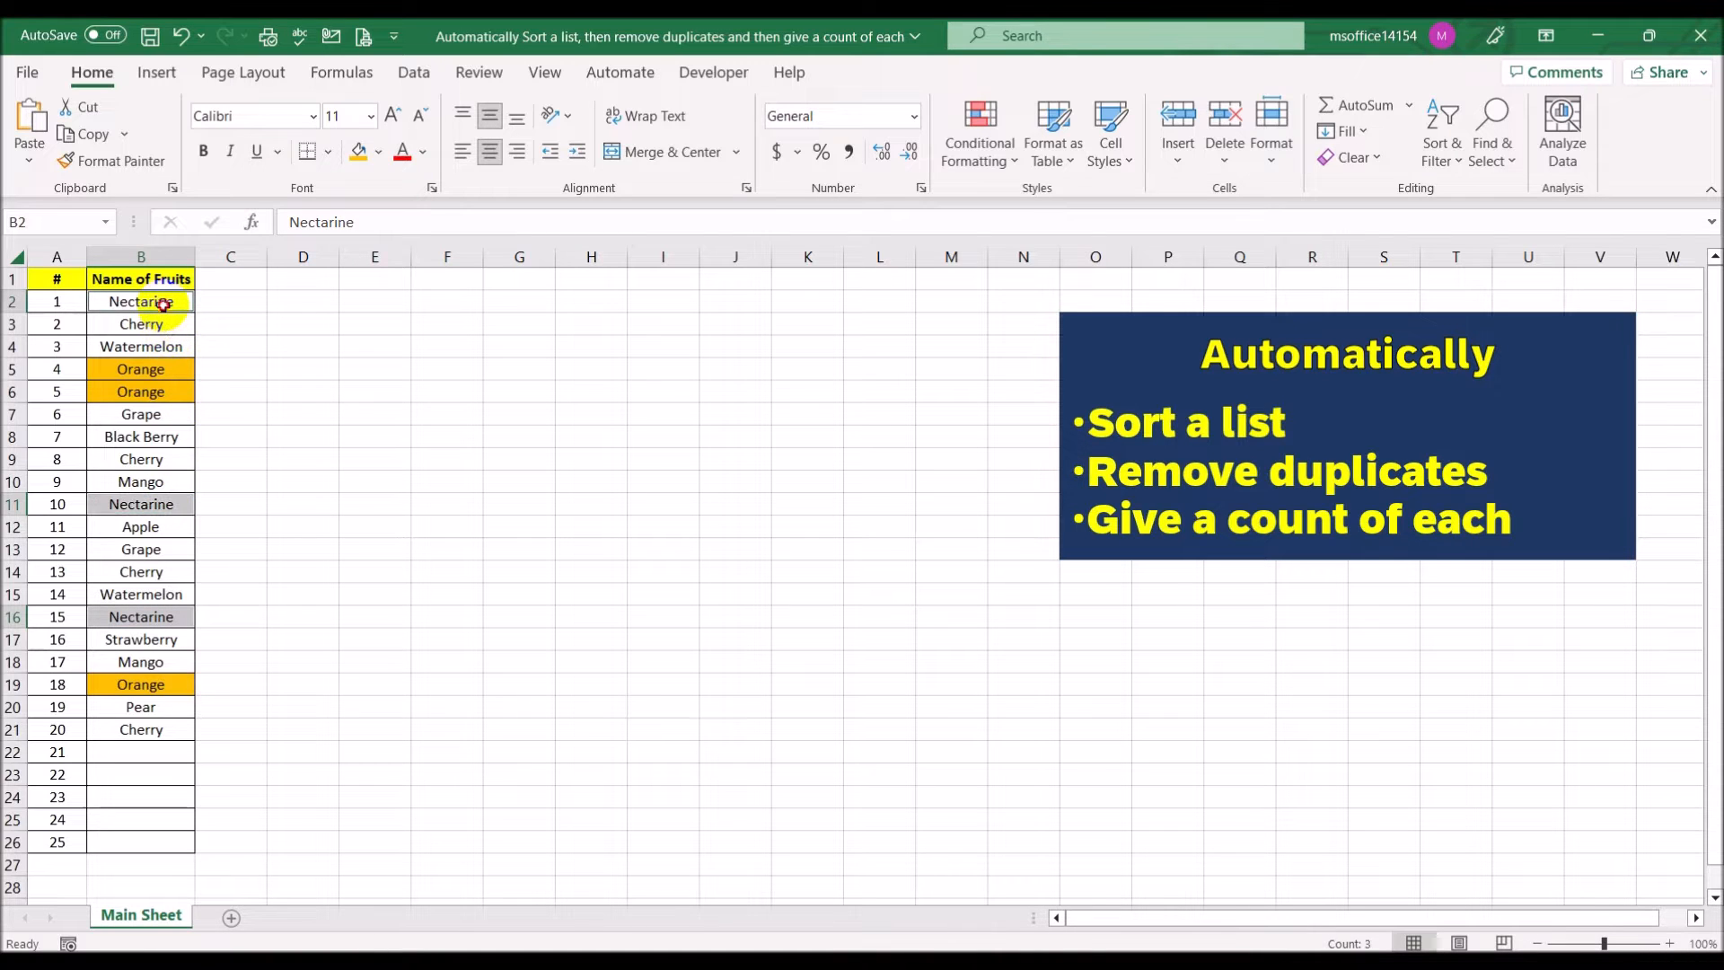
{"action": "left_click", "coordinate": [380, 150]}
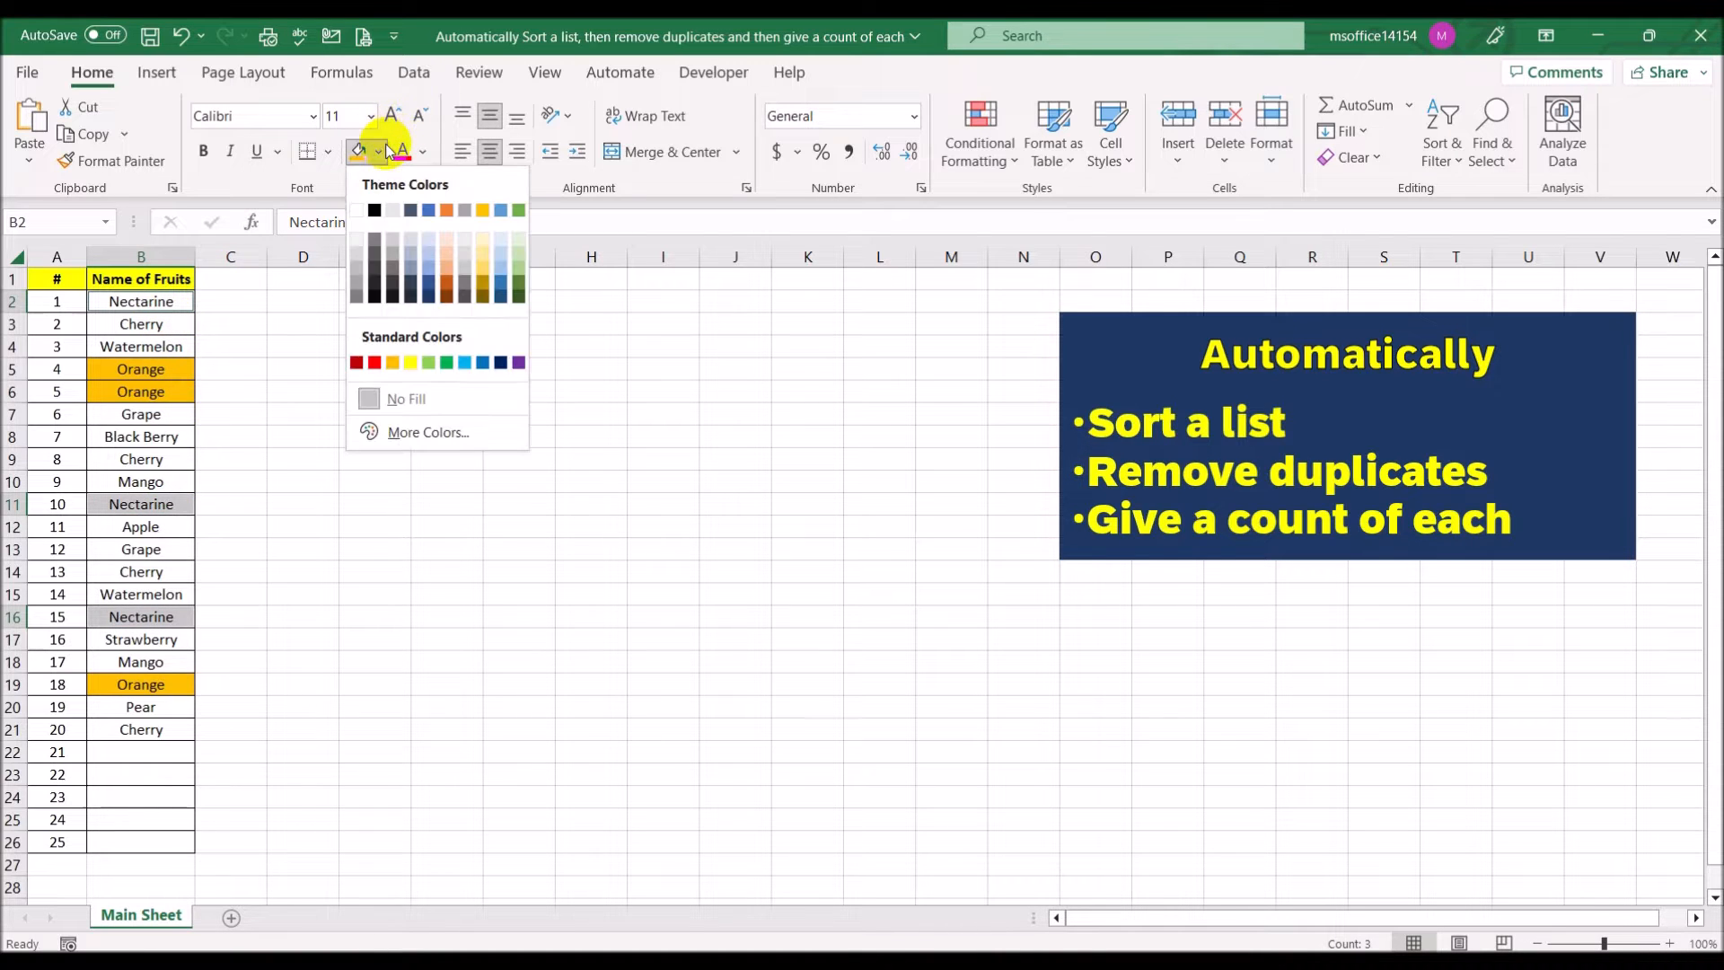
{"action": "left_click", "coordinate": [429, 363]}
Highlight the four Cherry entries in cells B3, B9, B14 and B21 with a light blue fill.
{"action": "left_click", "coordinate": [169, 325]}
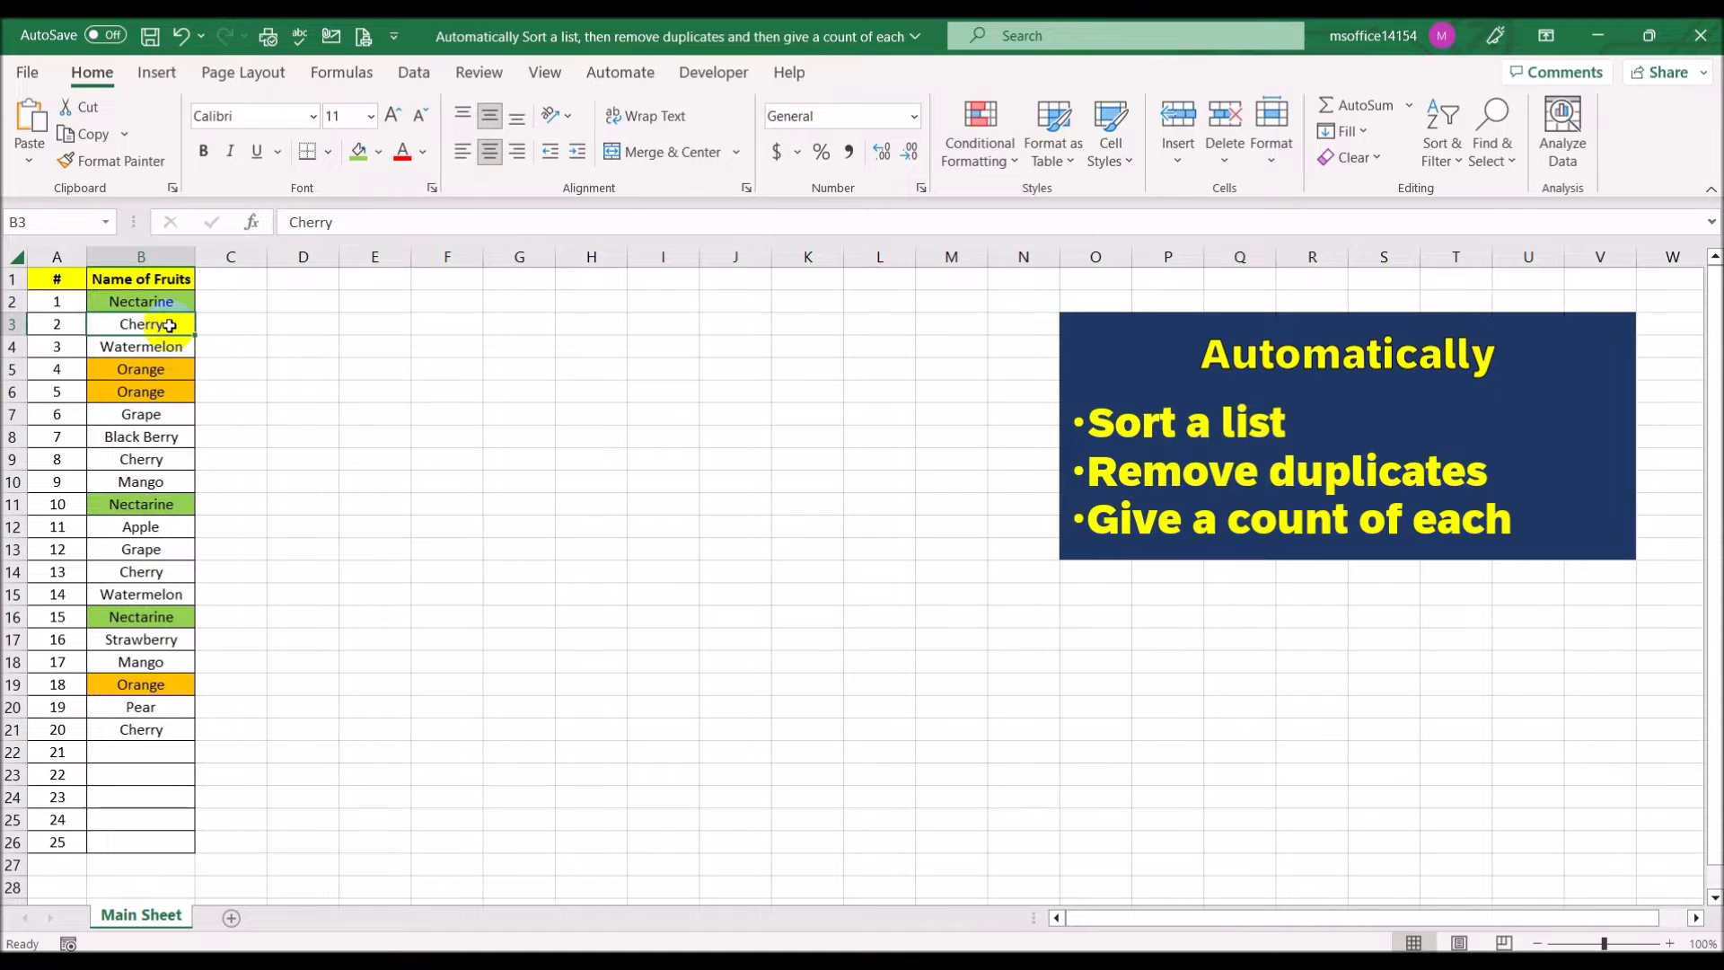
{"action": "left_click", "coordinate": [148, 459], "text": "ctrl"}
{"action": "left_click", "coordinate": [165, 571], "text": "ctrl"}
{"action": "left_click", "coordinate": [149, 730], "text": "ctrl"}
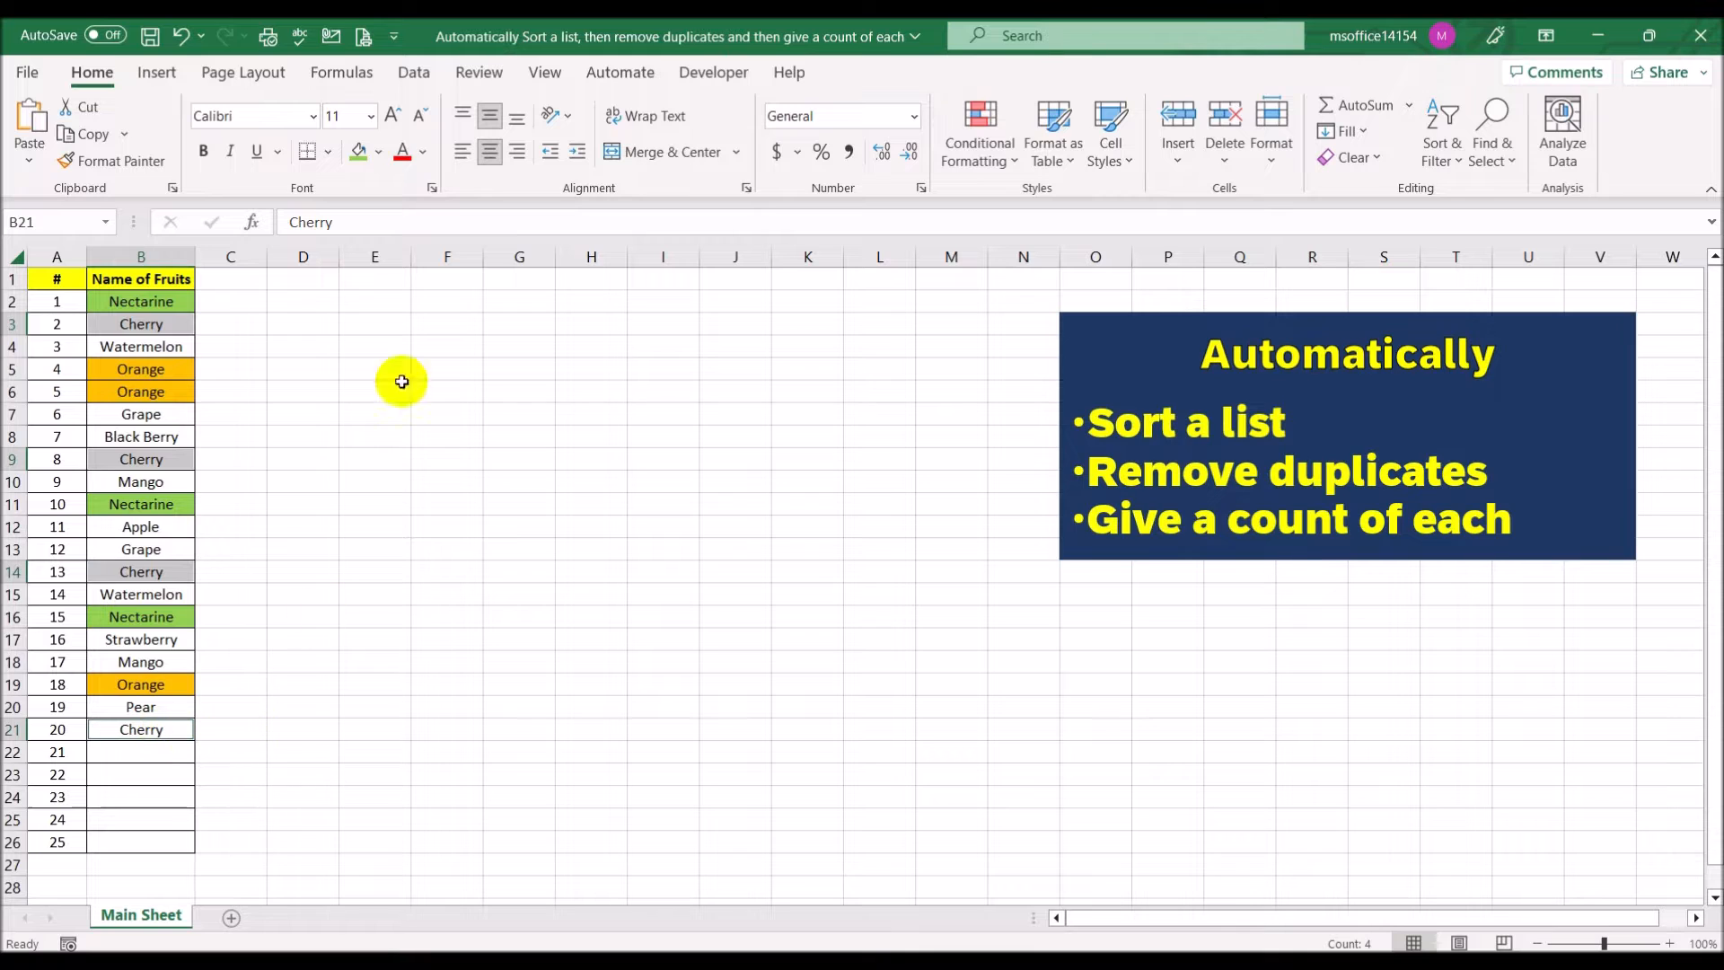
{"action": "left_click", "coordinate": [378, 152]}
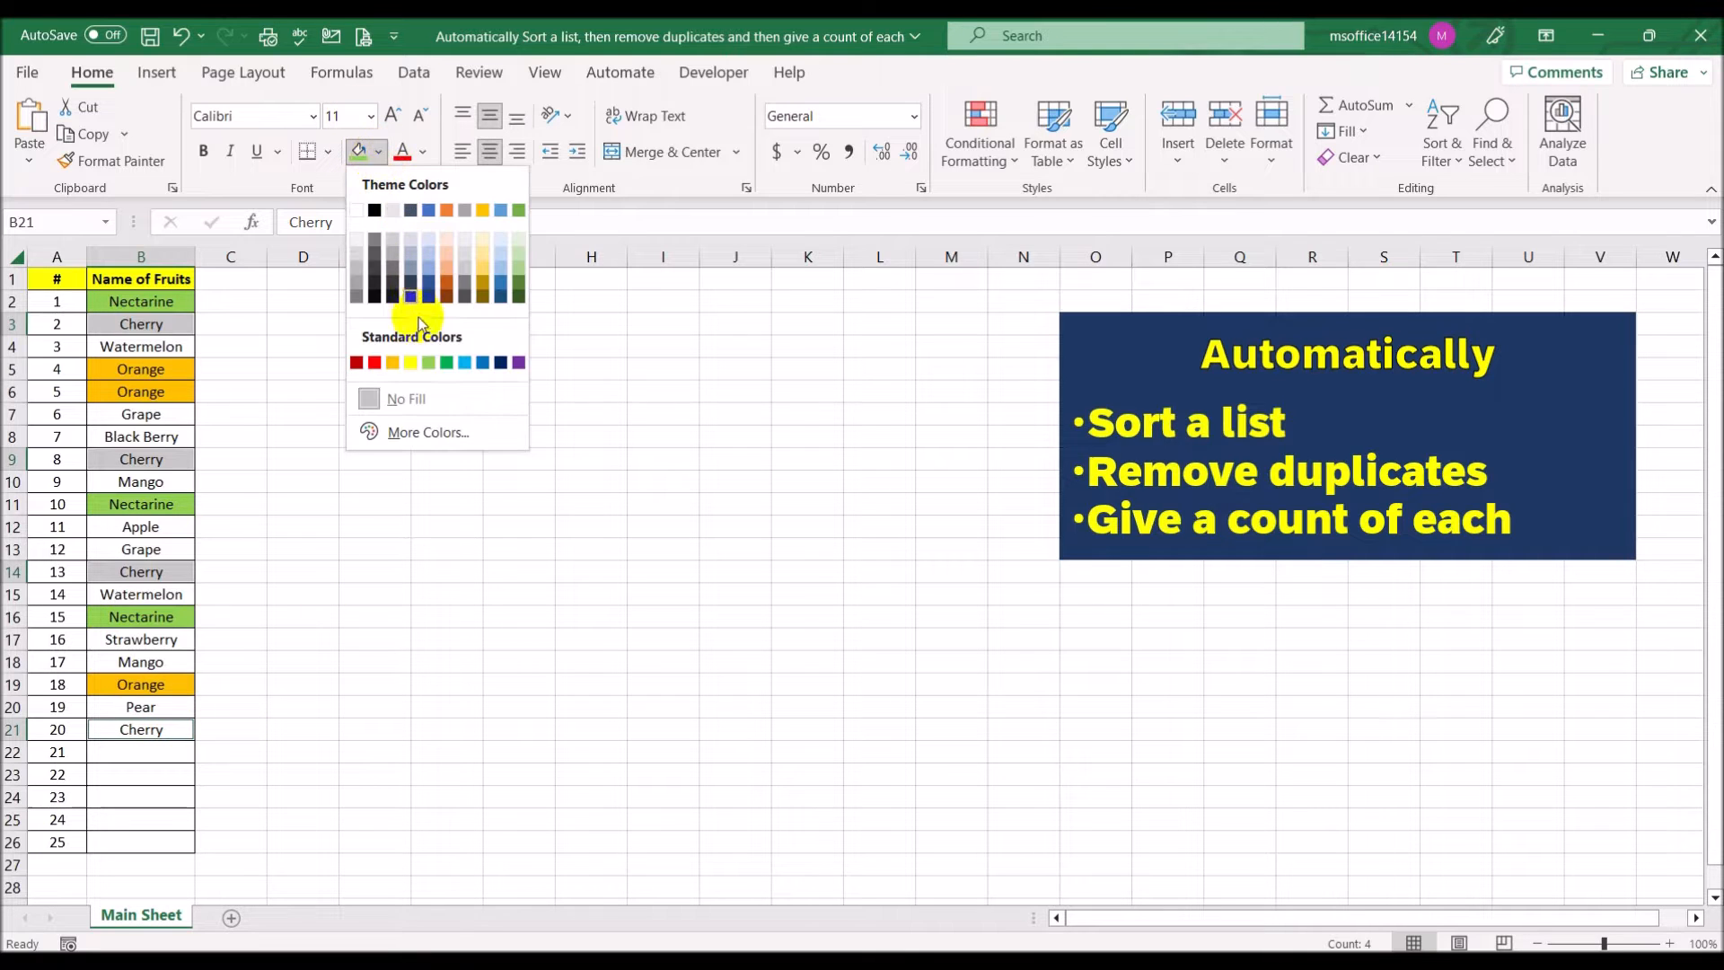
{"action": "left_click", "coordinate": [463, 360]}
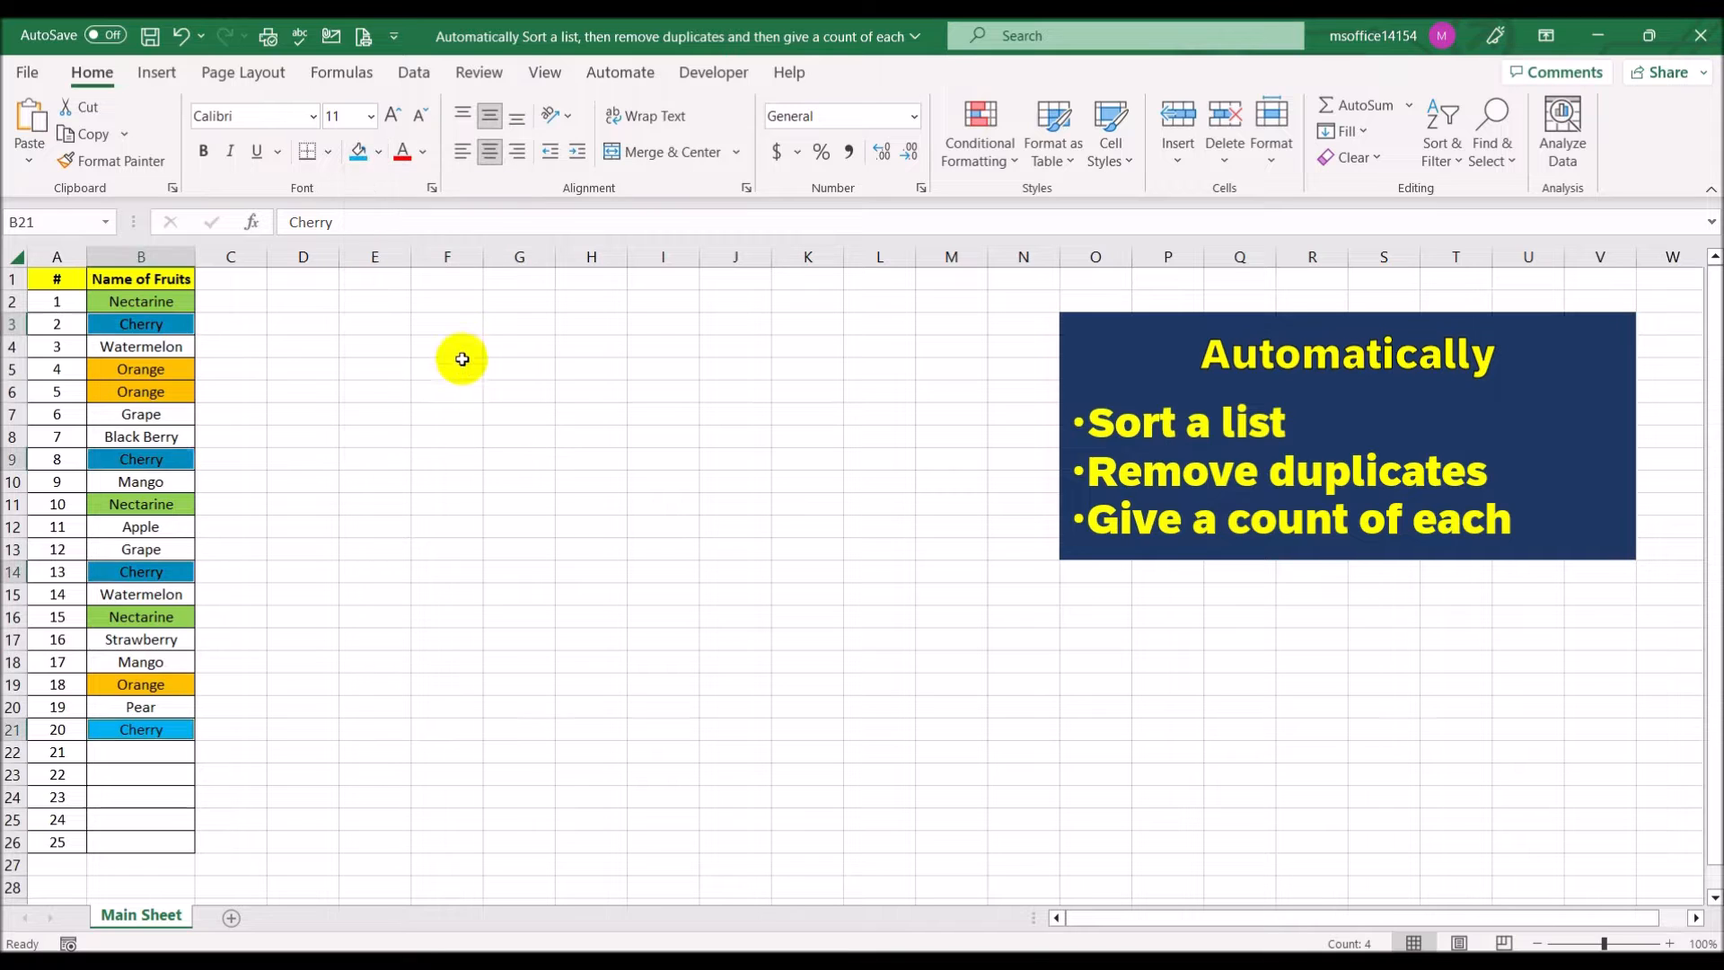
{"action": "left_click", "coordinate": [449, 413]}
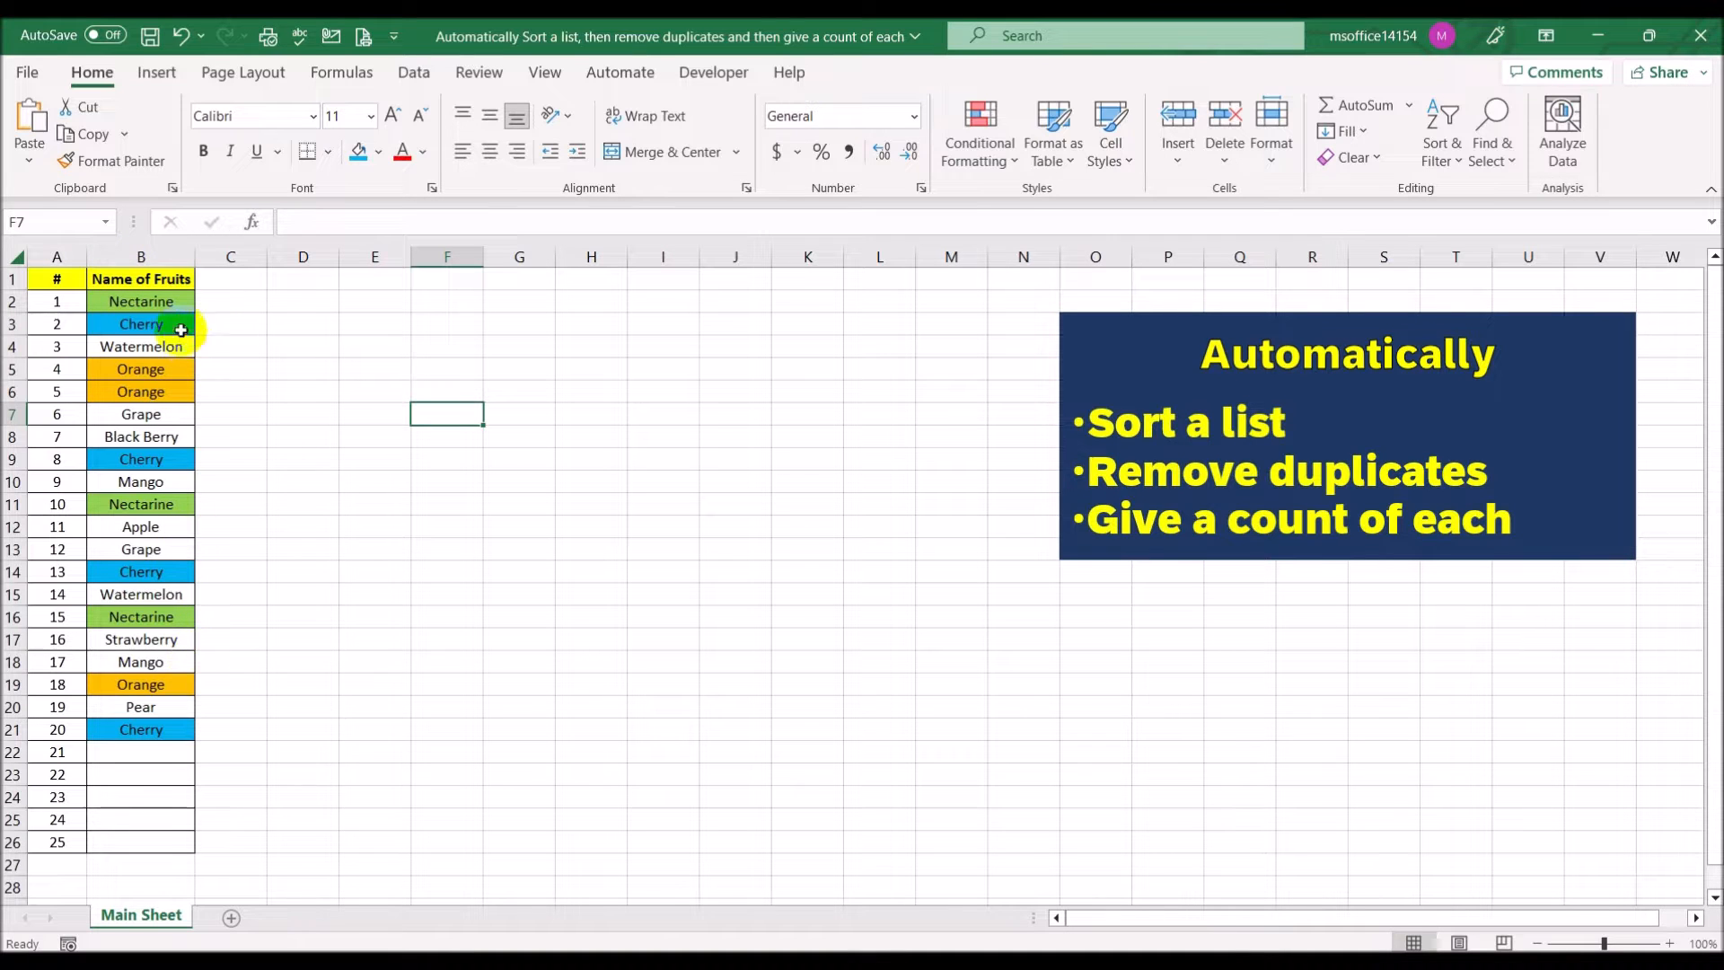
Enter the column headers Rank, Repeats and Rank+Repeats in cells C1, D1 and E1.
{"action": "left_click", "coordinate": [229, 280]}
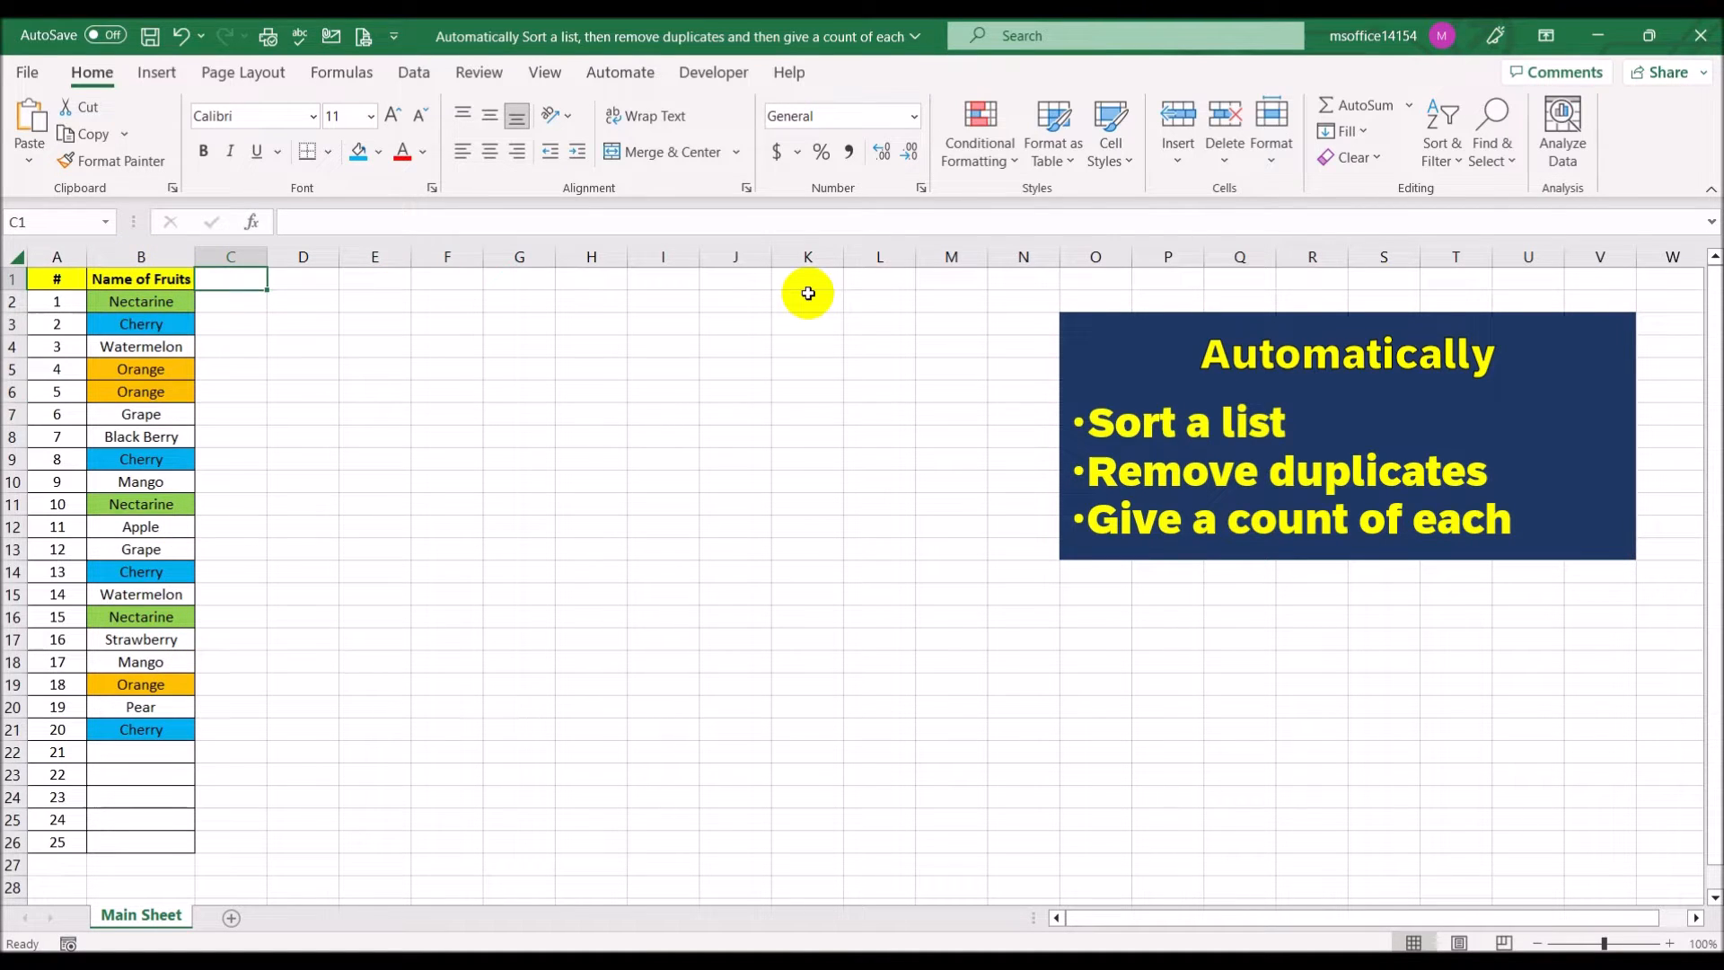
{"action": "type", "text": "Ran"}
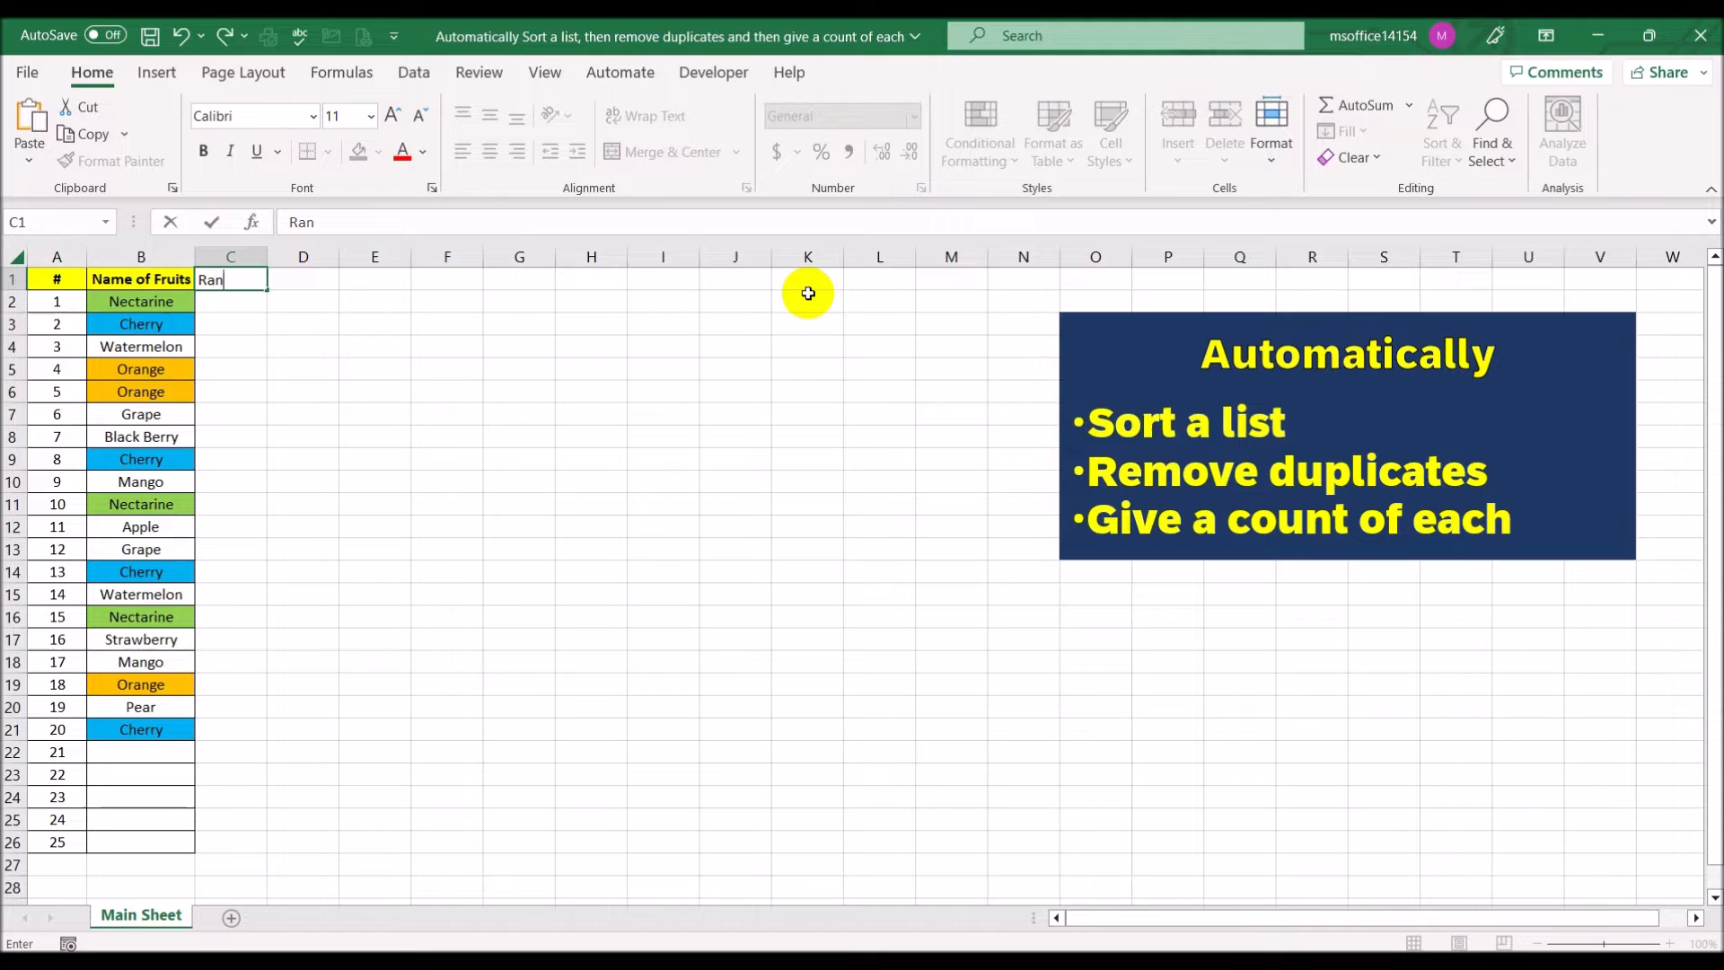
{"action": "type", "text": "k"}
{"action": "key", "text": "Tab"}
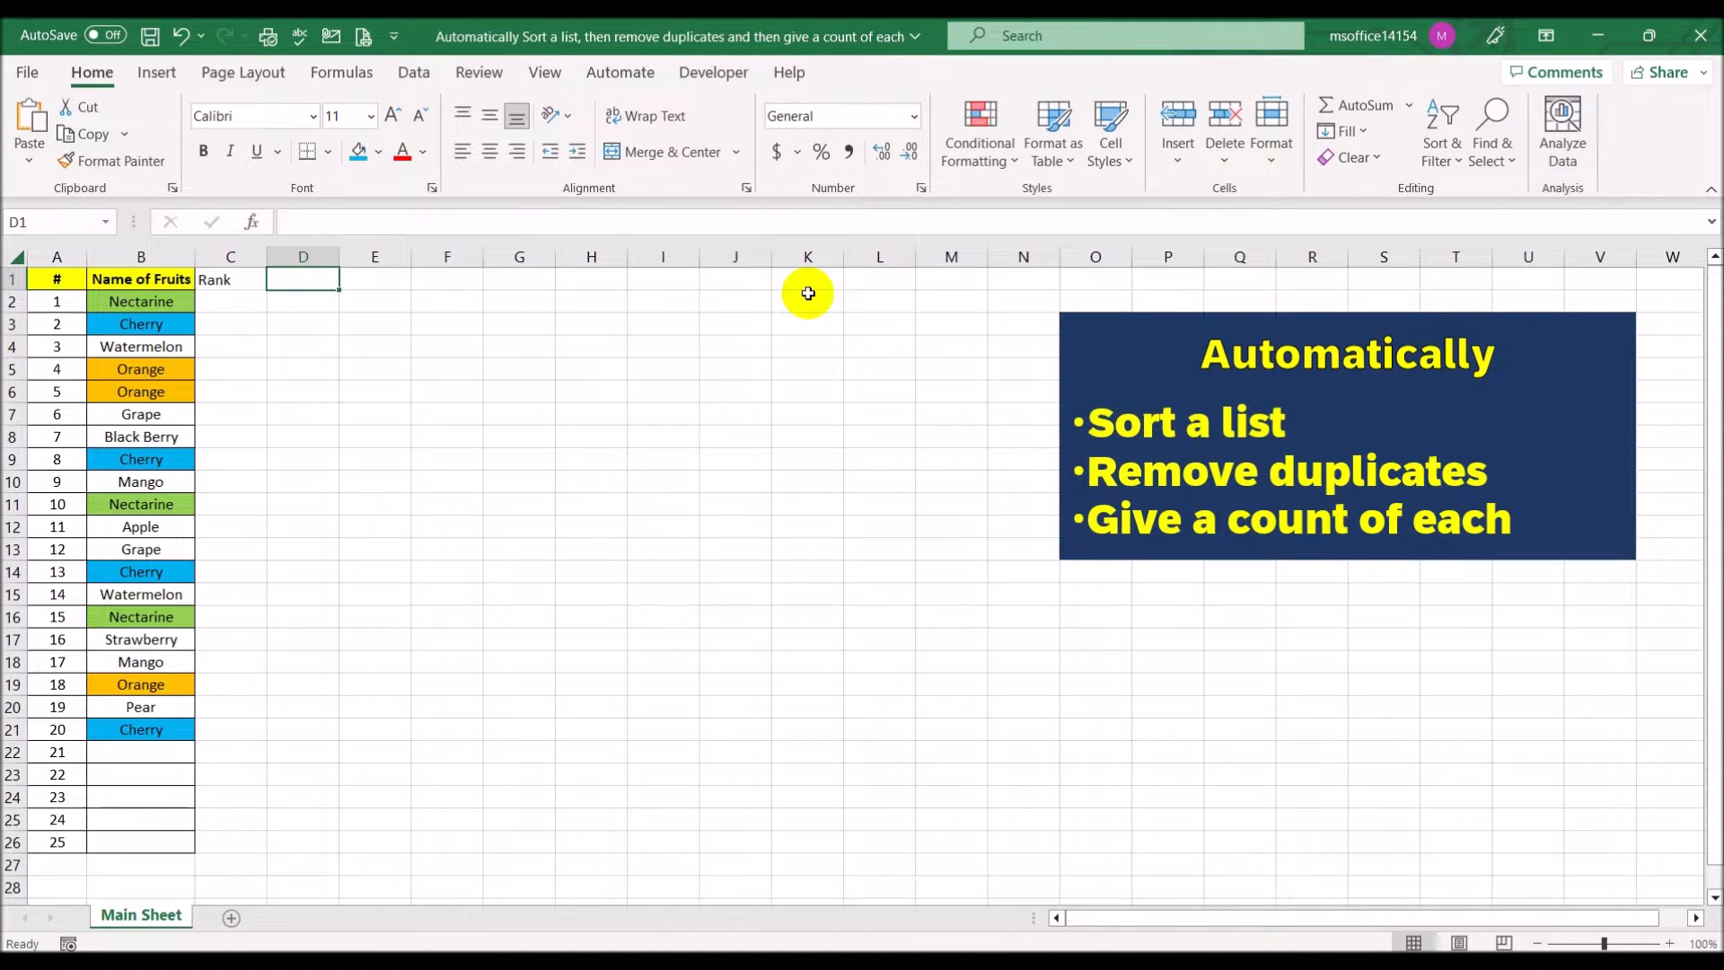
{"action": "type", "text": "Repeats"}
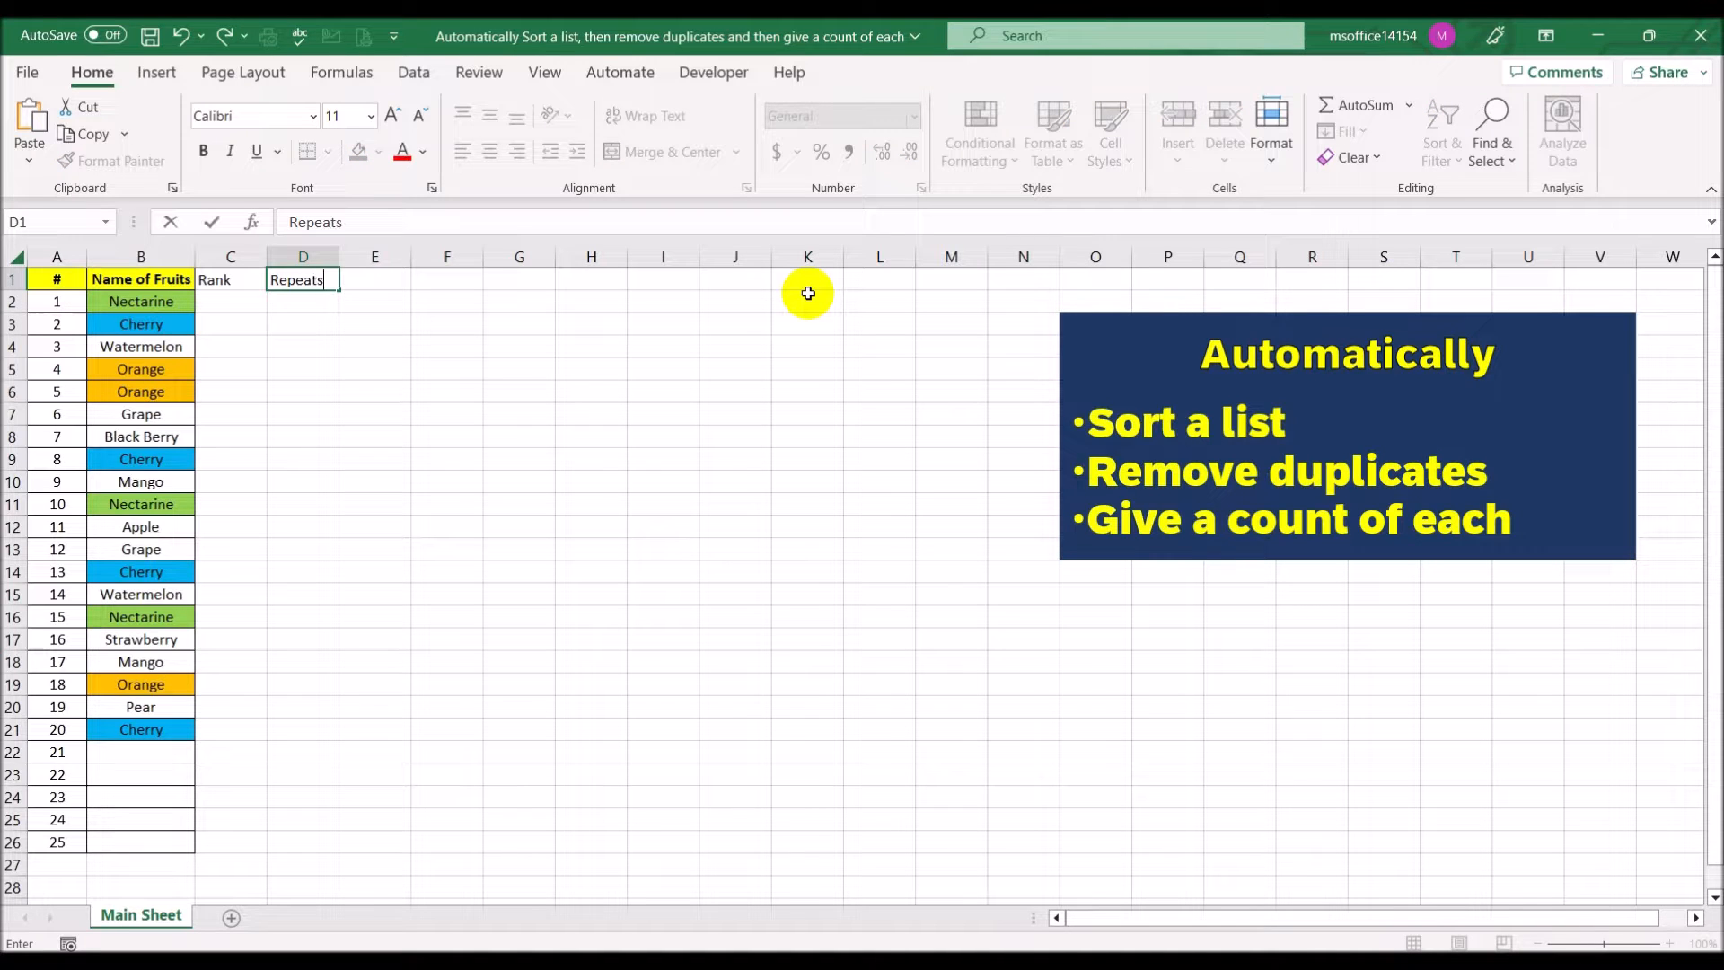
{"action": "key", "text": "Tab"}
{"action": "type", "text": "Ra"}
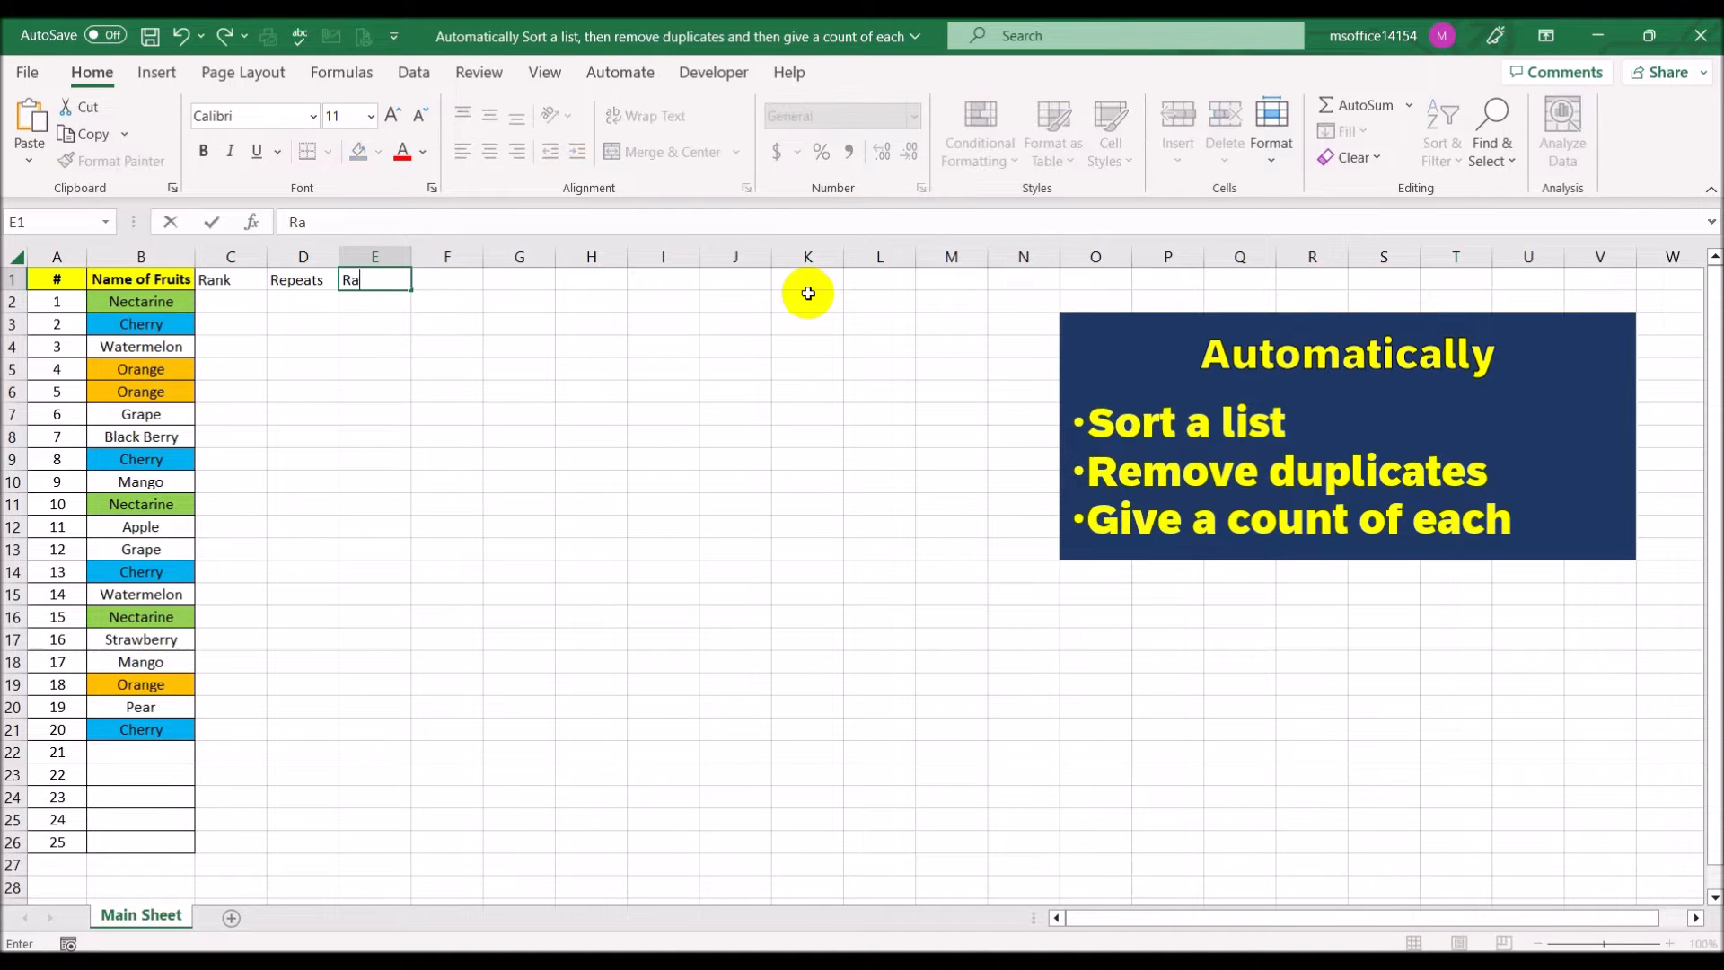
{"action": "type", "text": "nk+Repeats"}
{"action": "key", "text": "Return"}
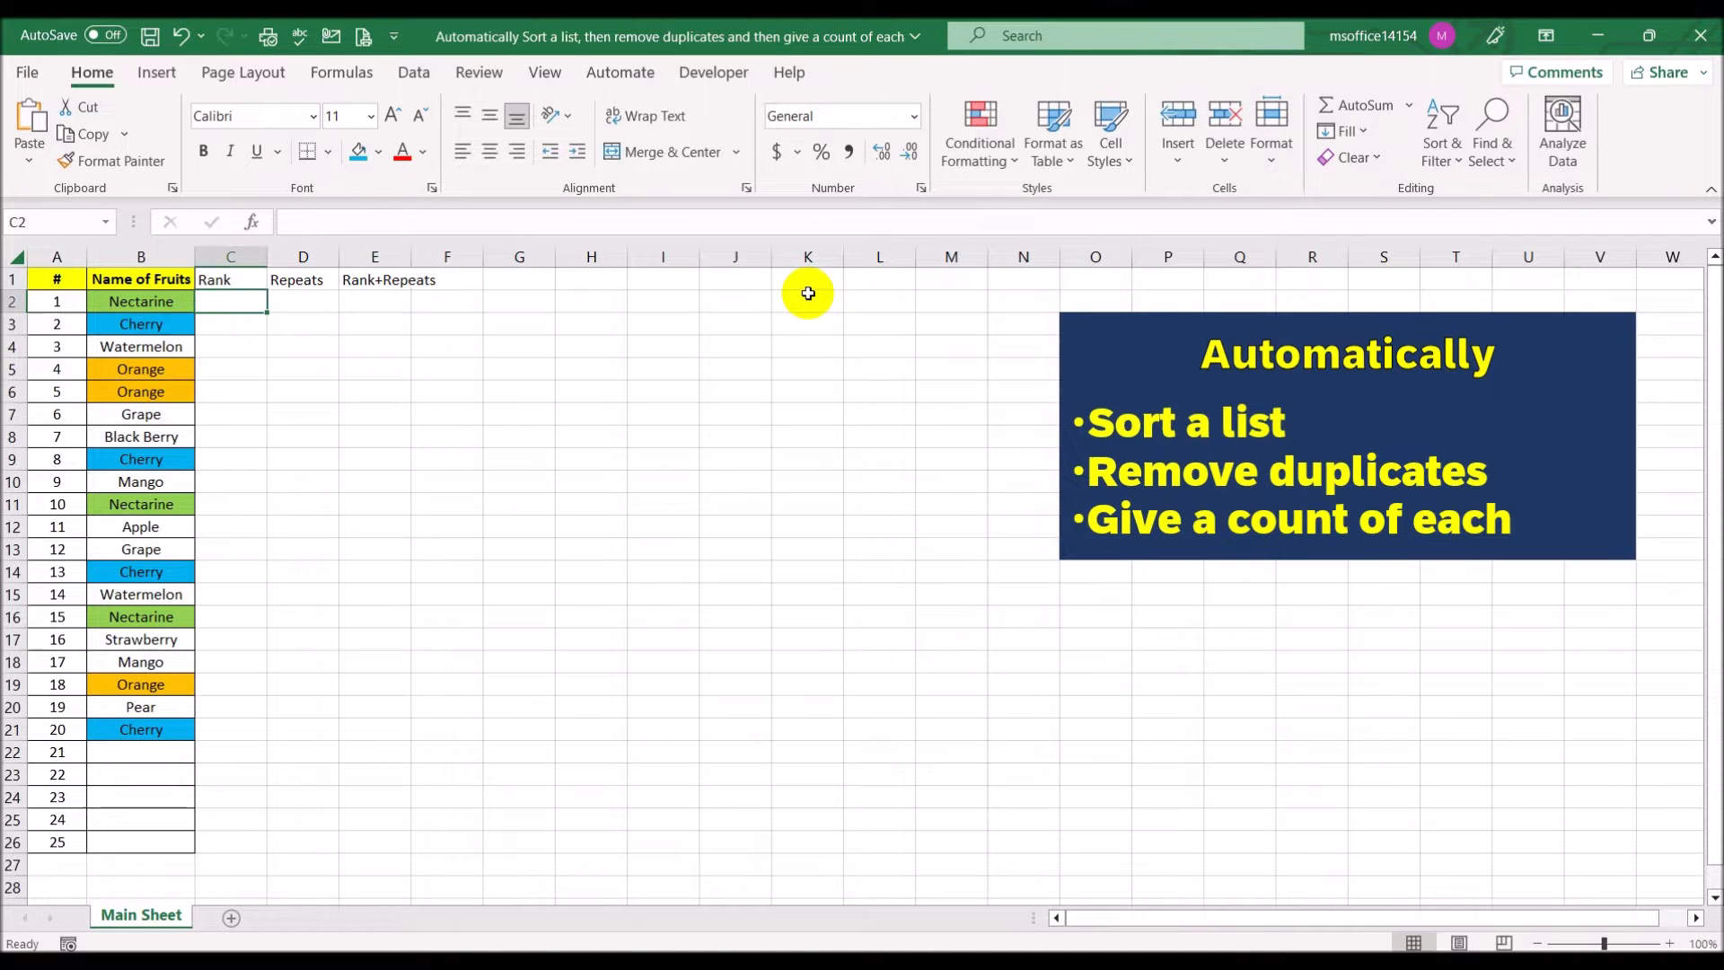
Autofit the width of column E to its Rank+Repeats header.
{"action": "left_click", "coordinate": [377, 257]}
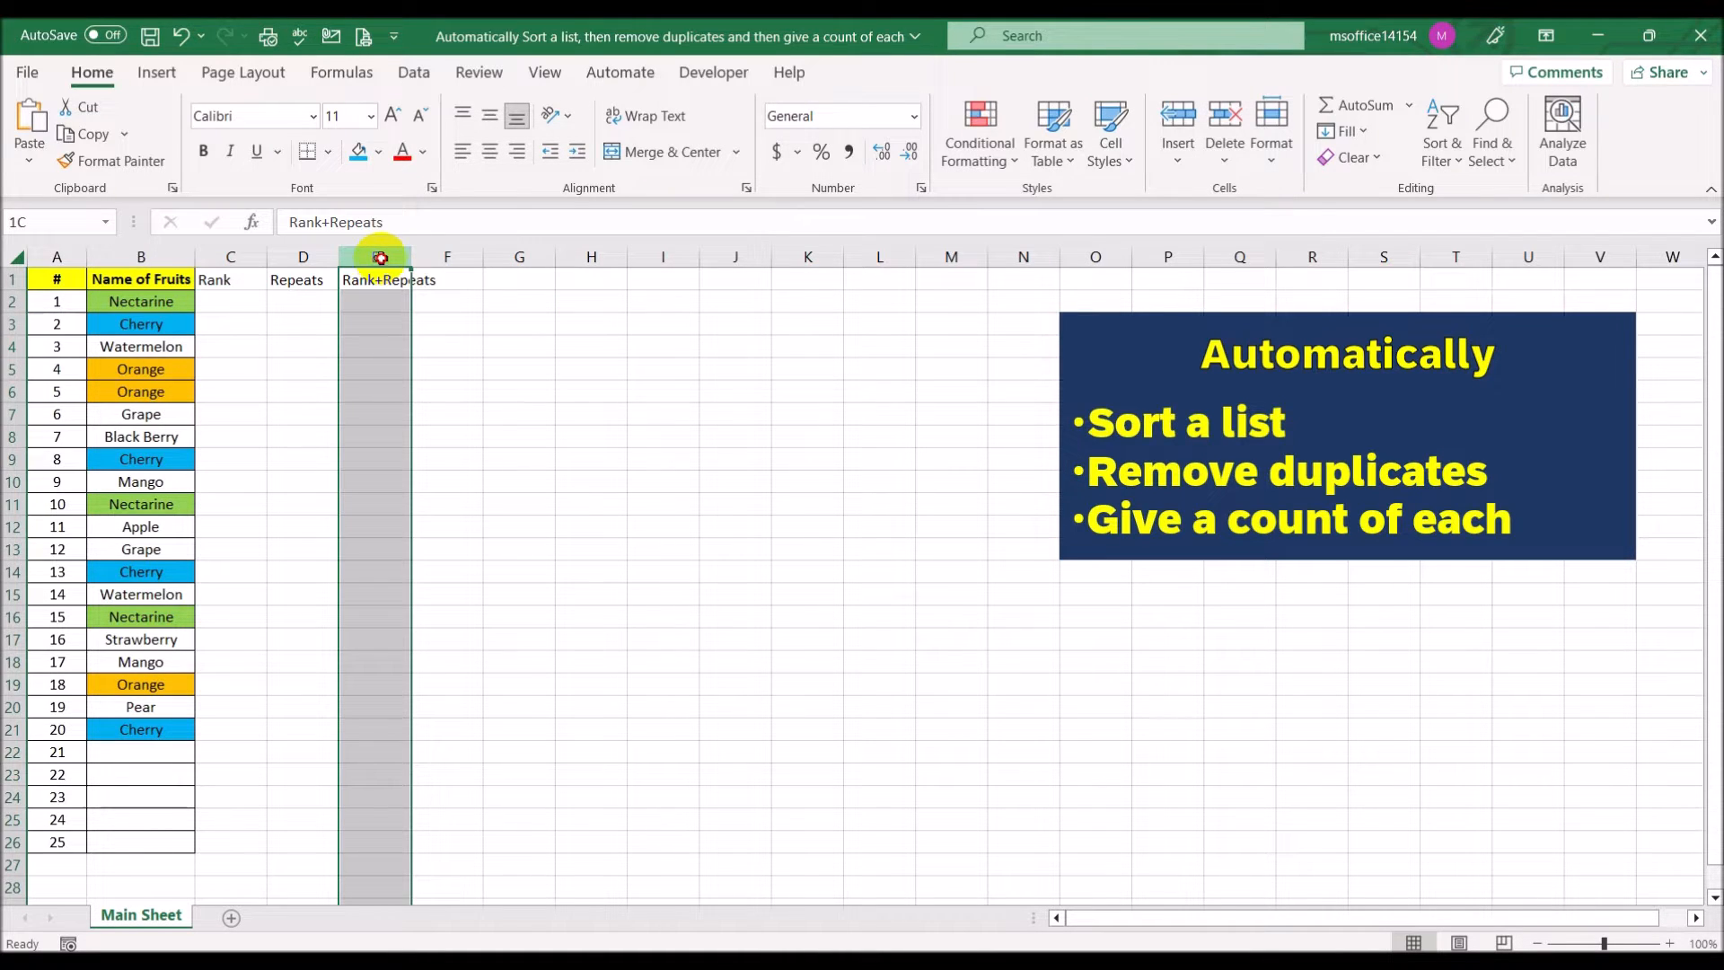
{"action": "double_click", "coordinate": [411, 257]}
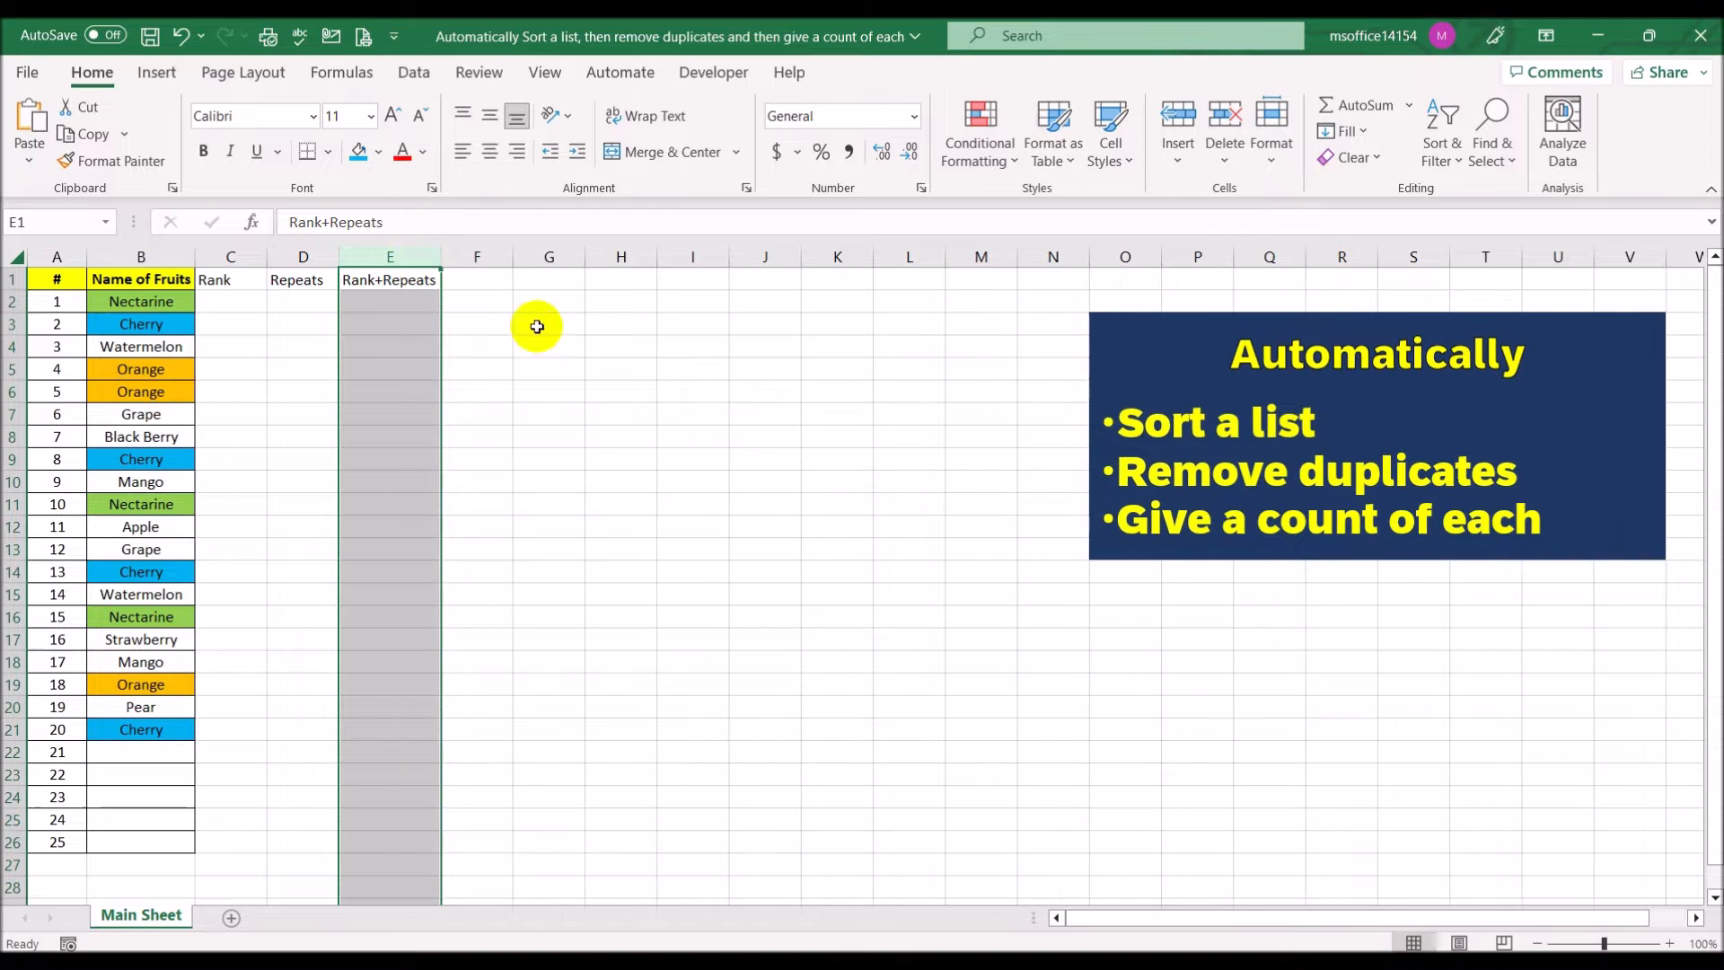
{"action": "left_click", "coordinate": [804, 450]}
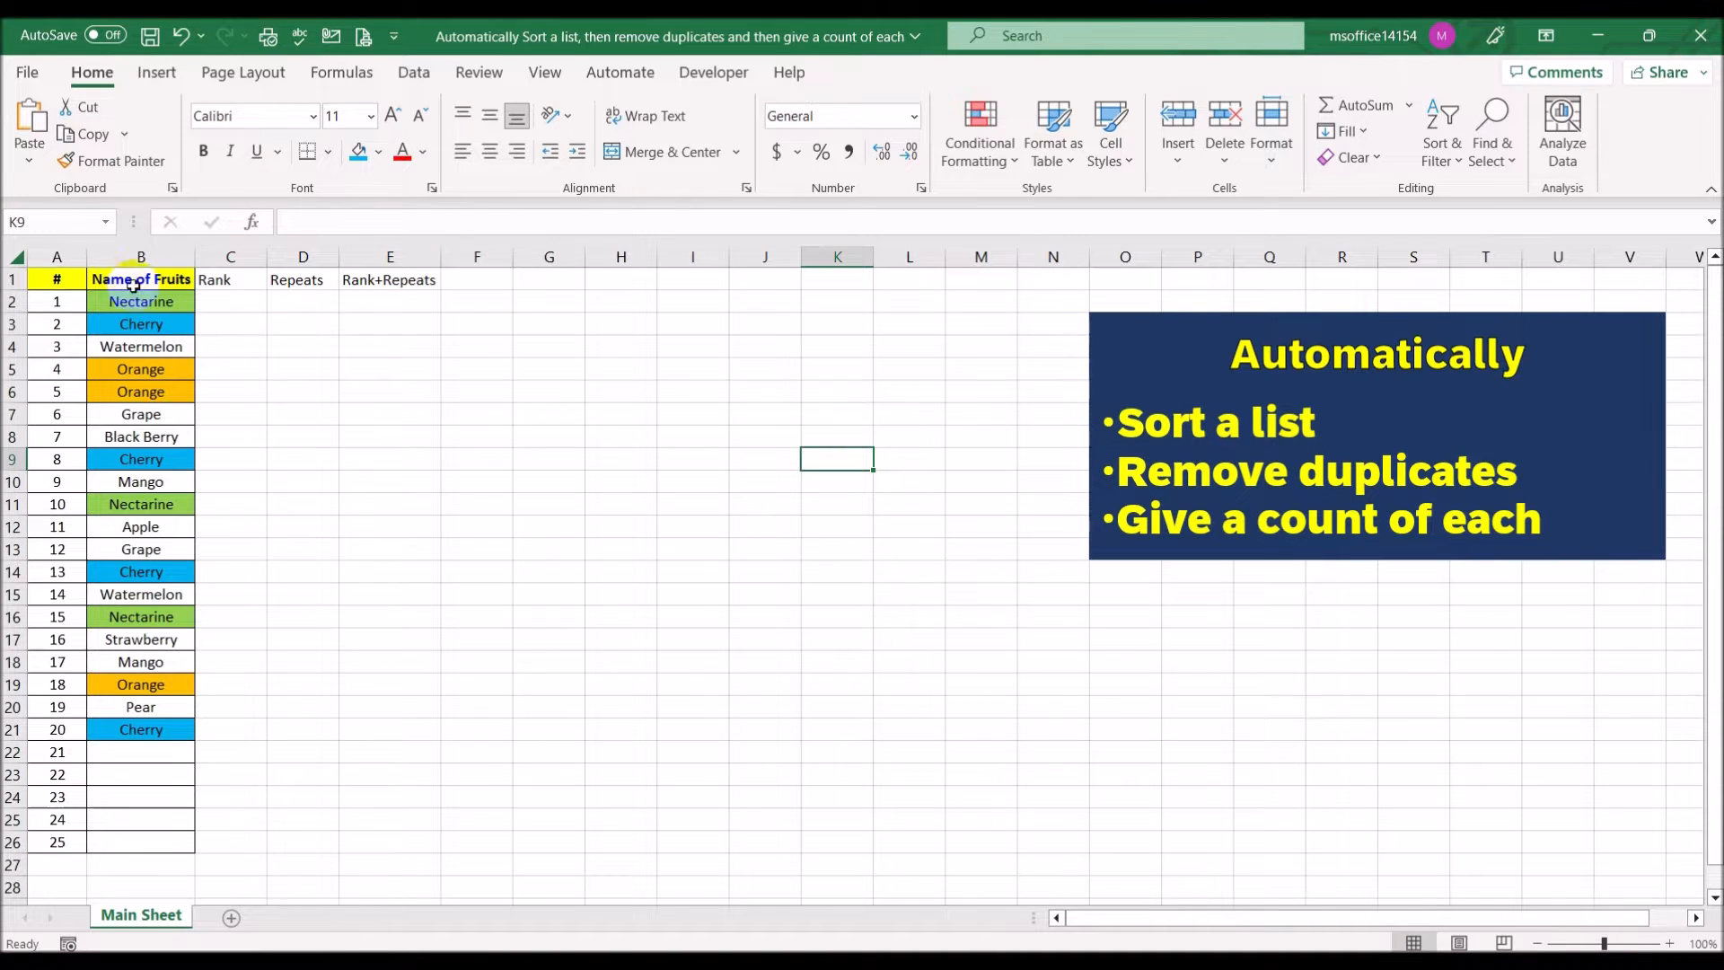
Apply all borders to the table range A1:E26.
{"action": "left_click_drag", "start_coordinate": [59, 279], "coordinate": [414, 858]}
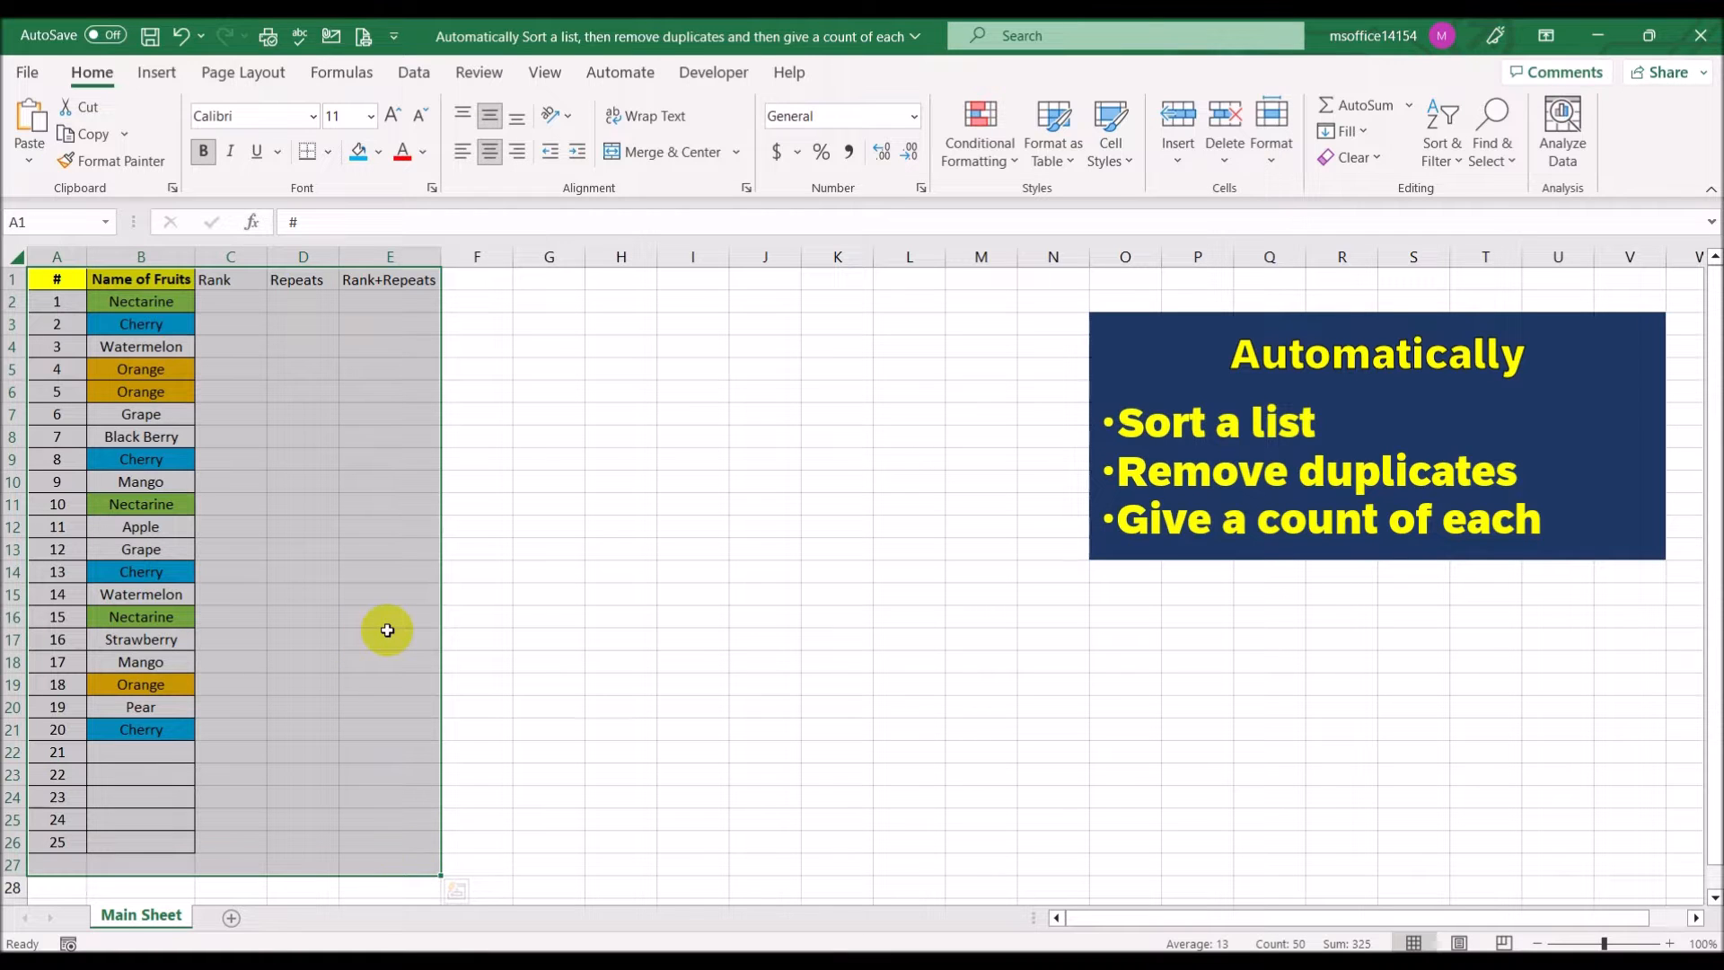
{"action": "key", "text": "shift+Up"}
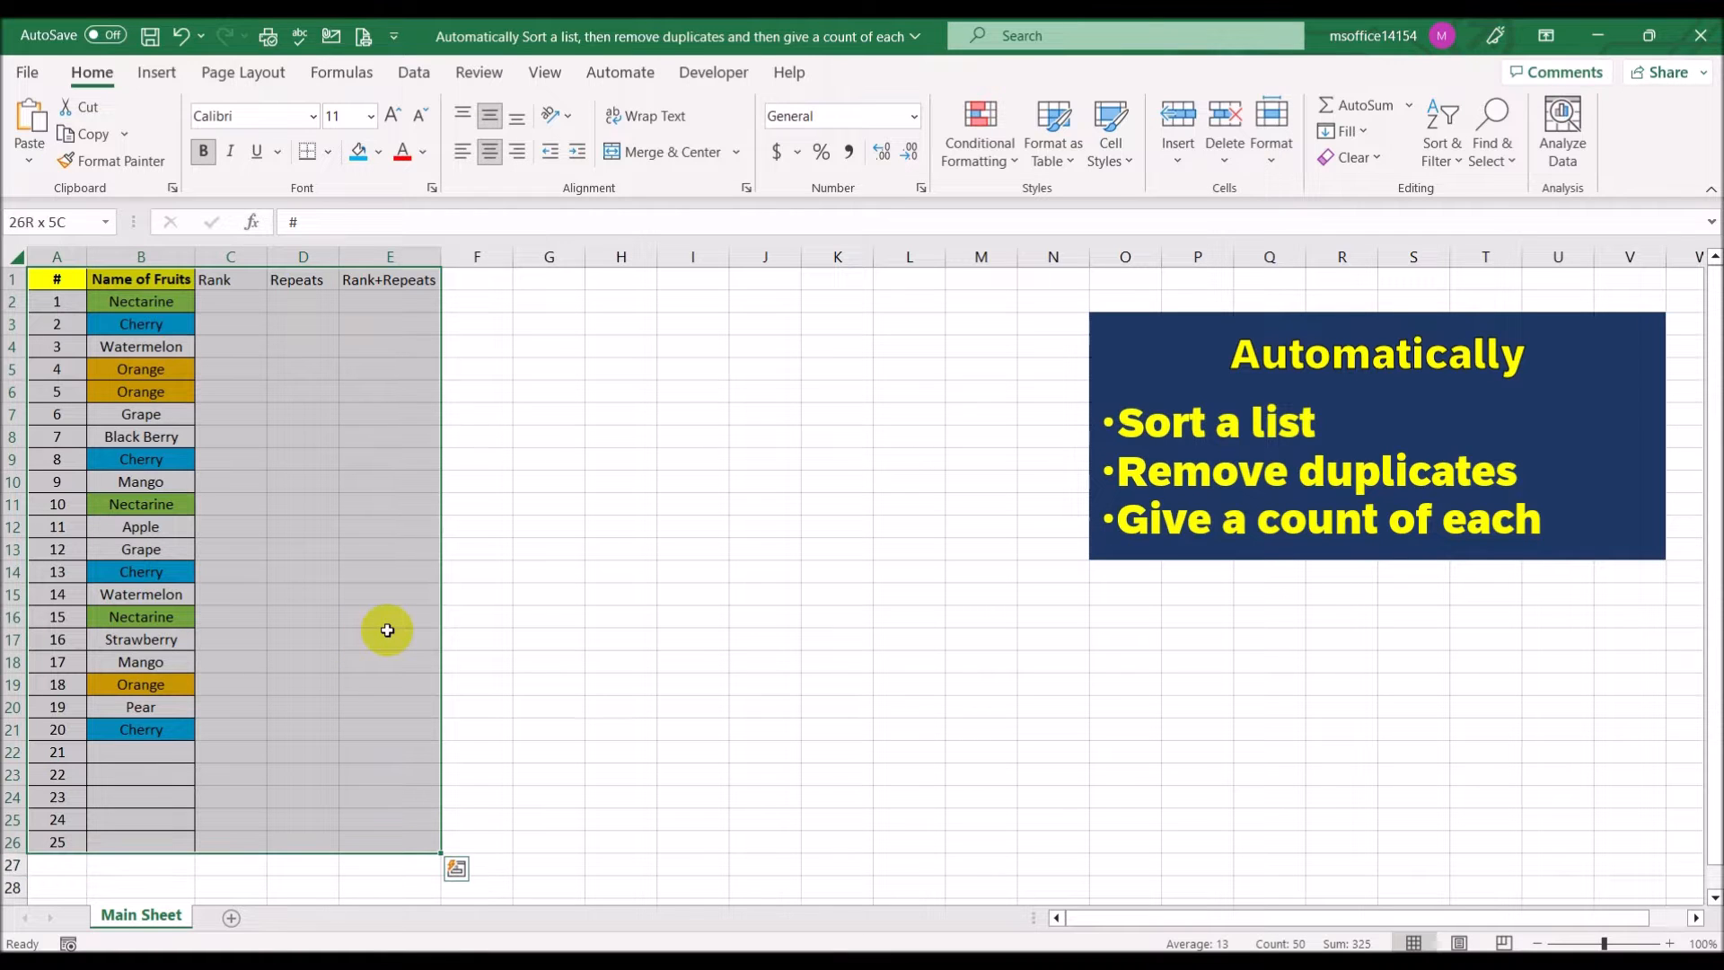
{"action": "left_click", "coordinate": [325, 158]}
{"action": "left_click", "coordinate": [377, 384]}
{"action": "left_click", "coordinate": [621, 391]}
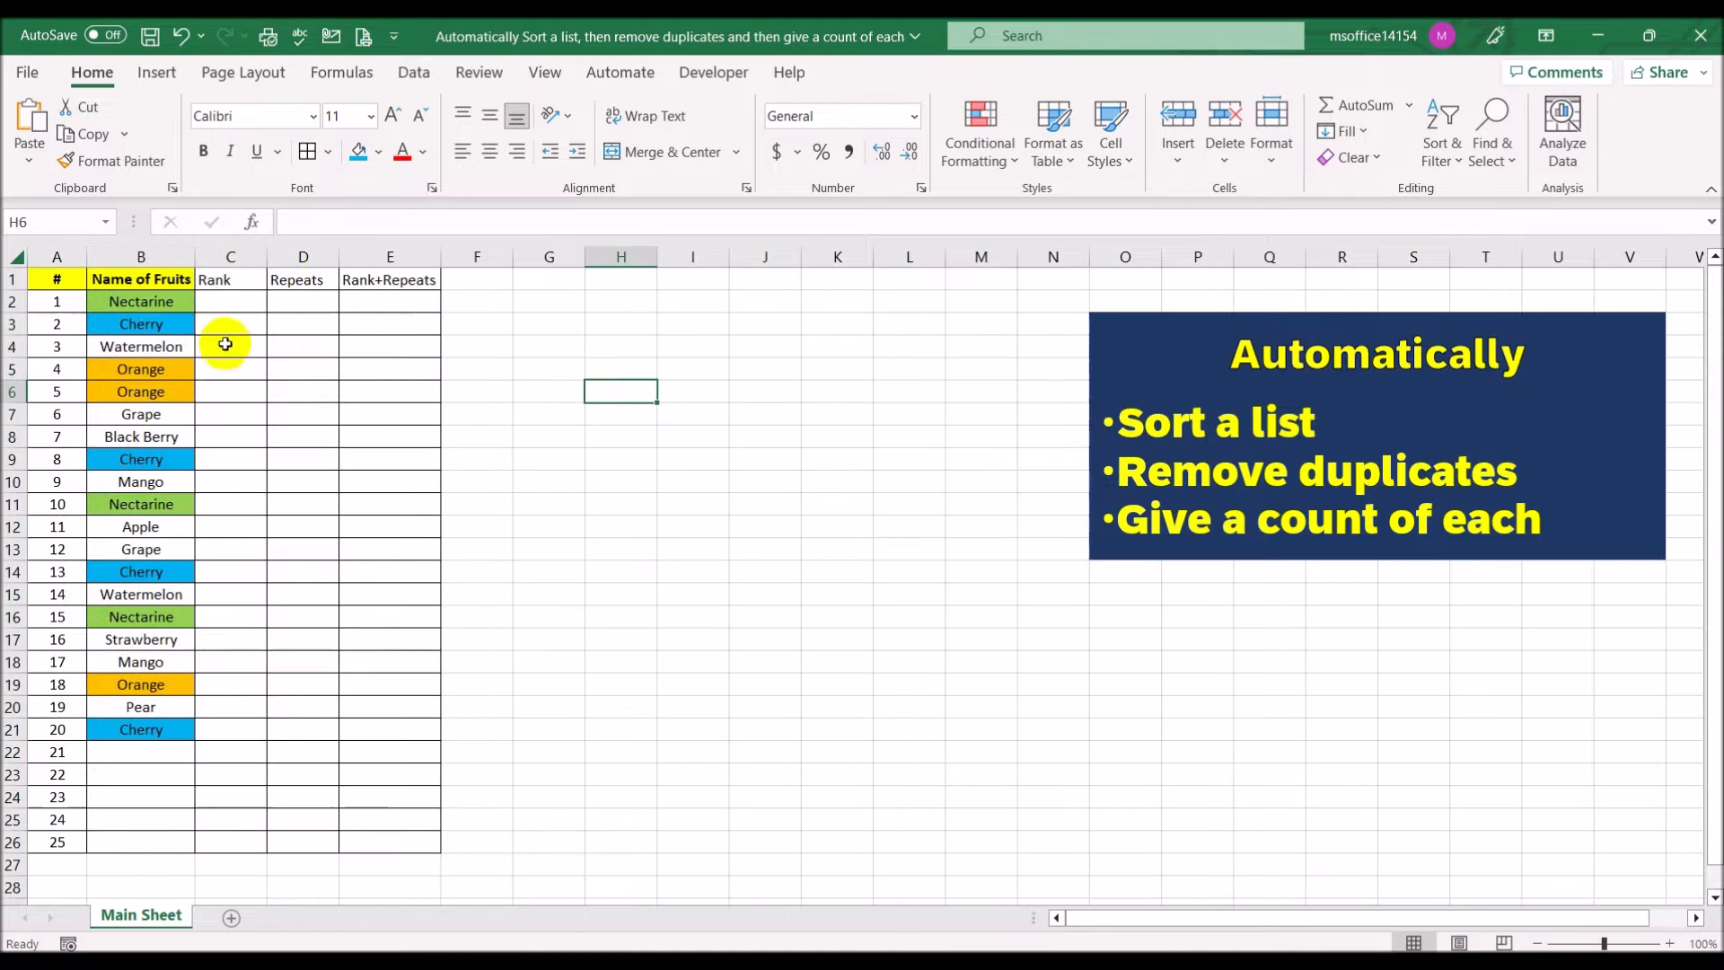
Center the contents of columns C to E horizontally and align them to the middle vertically.
{"action": "left_click_drag", "start_coordinate": [230, 257], "coordinate": [391, 257]}
{"action": "left_click", "coordinate": [490, 151]}
{"action": "left_click", "coordinate": [489, 115]}
Enter the rank formula =COUNTIFS(B2:B26,"<"&B2) in cell C2.
{"action": "left_click", "coordinate": [231, 301]}
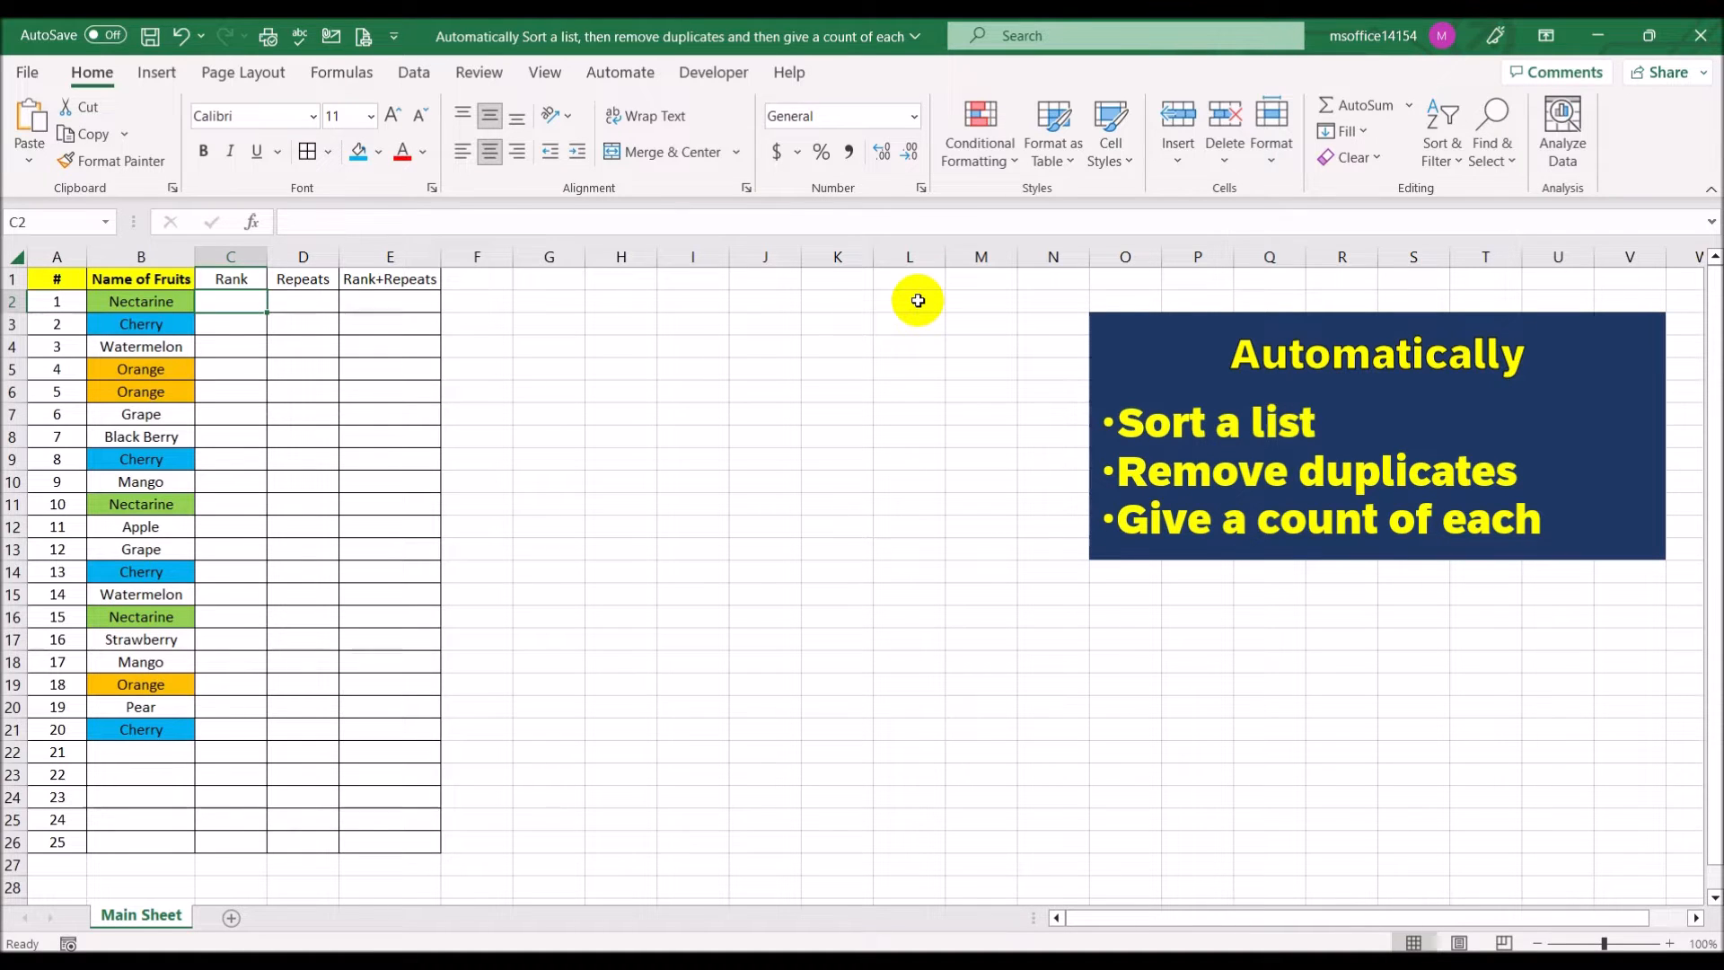
{"action": "type", "text": "=coun"}
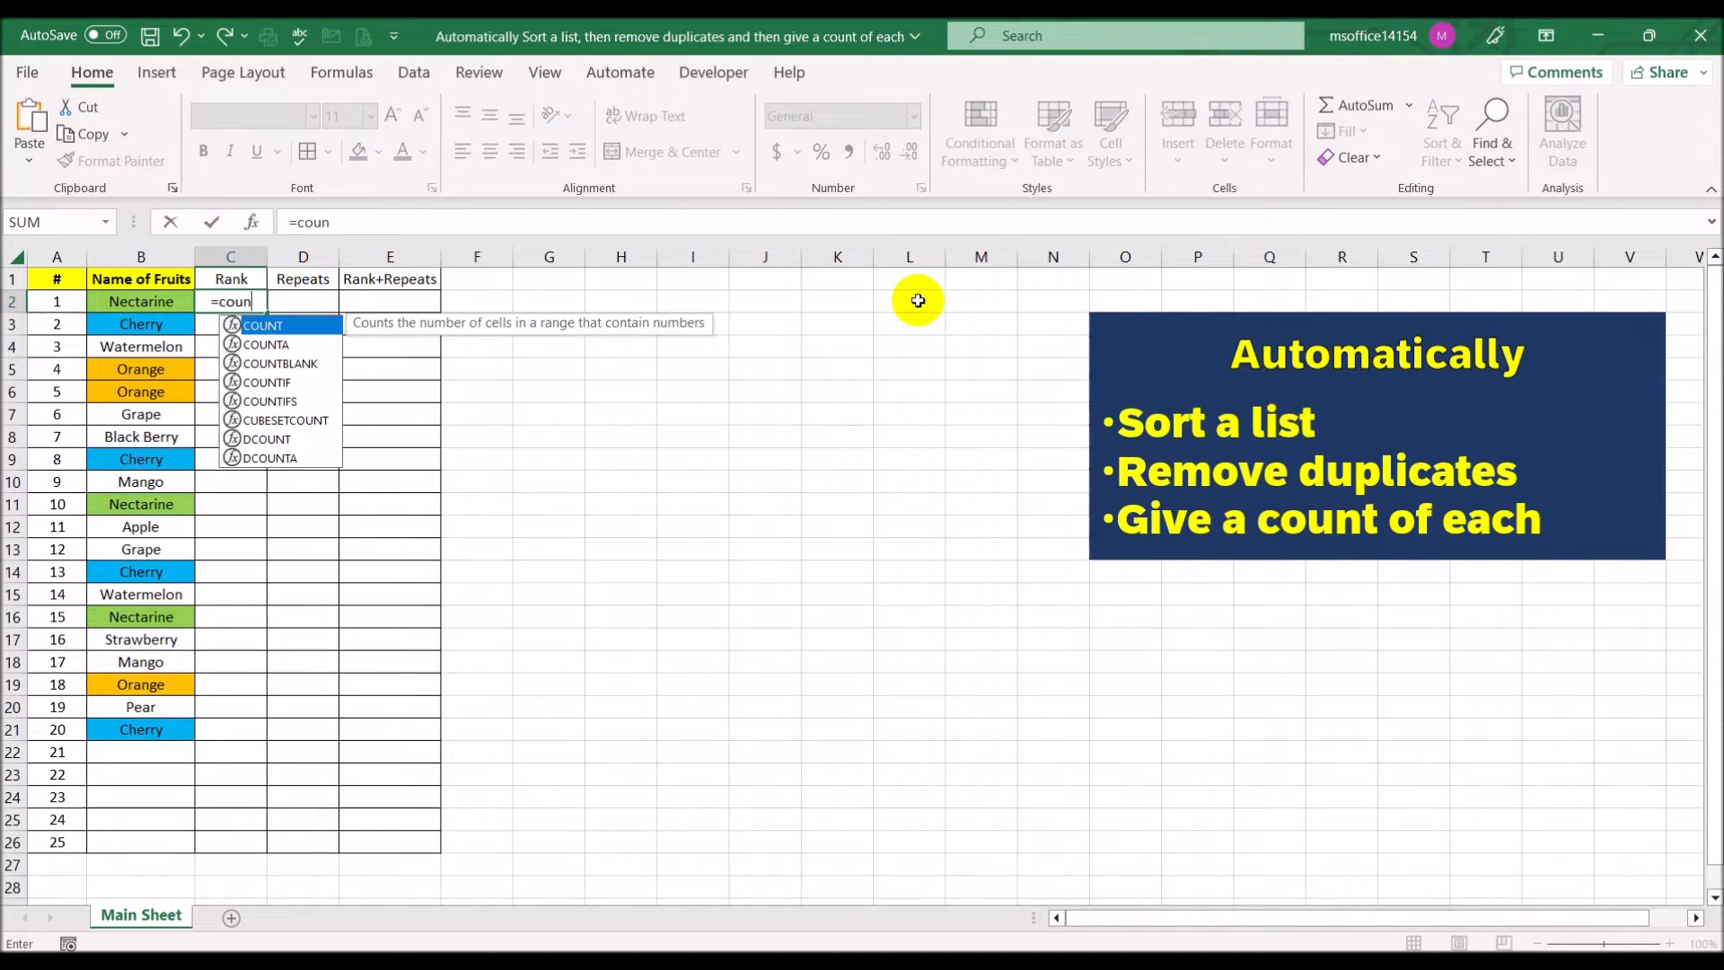
{"action": "type", "text": "tifs("}
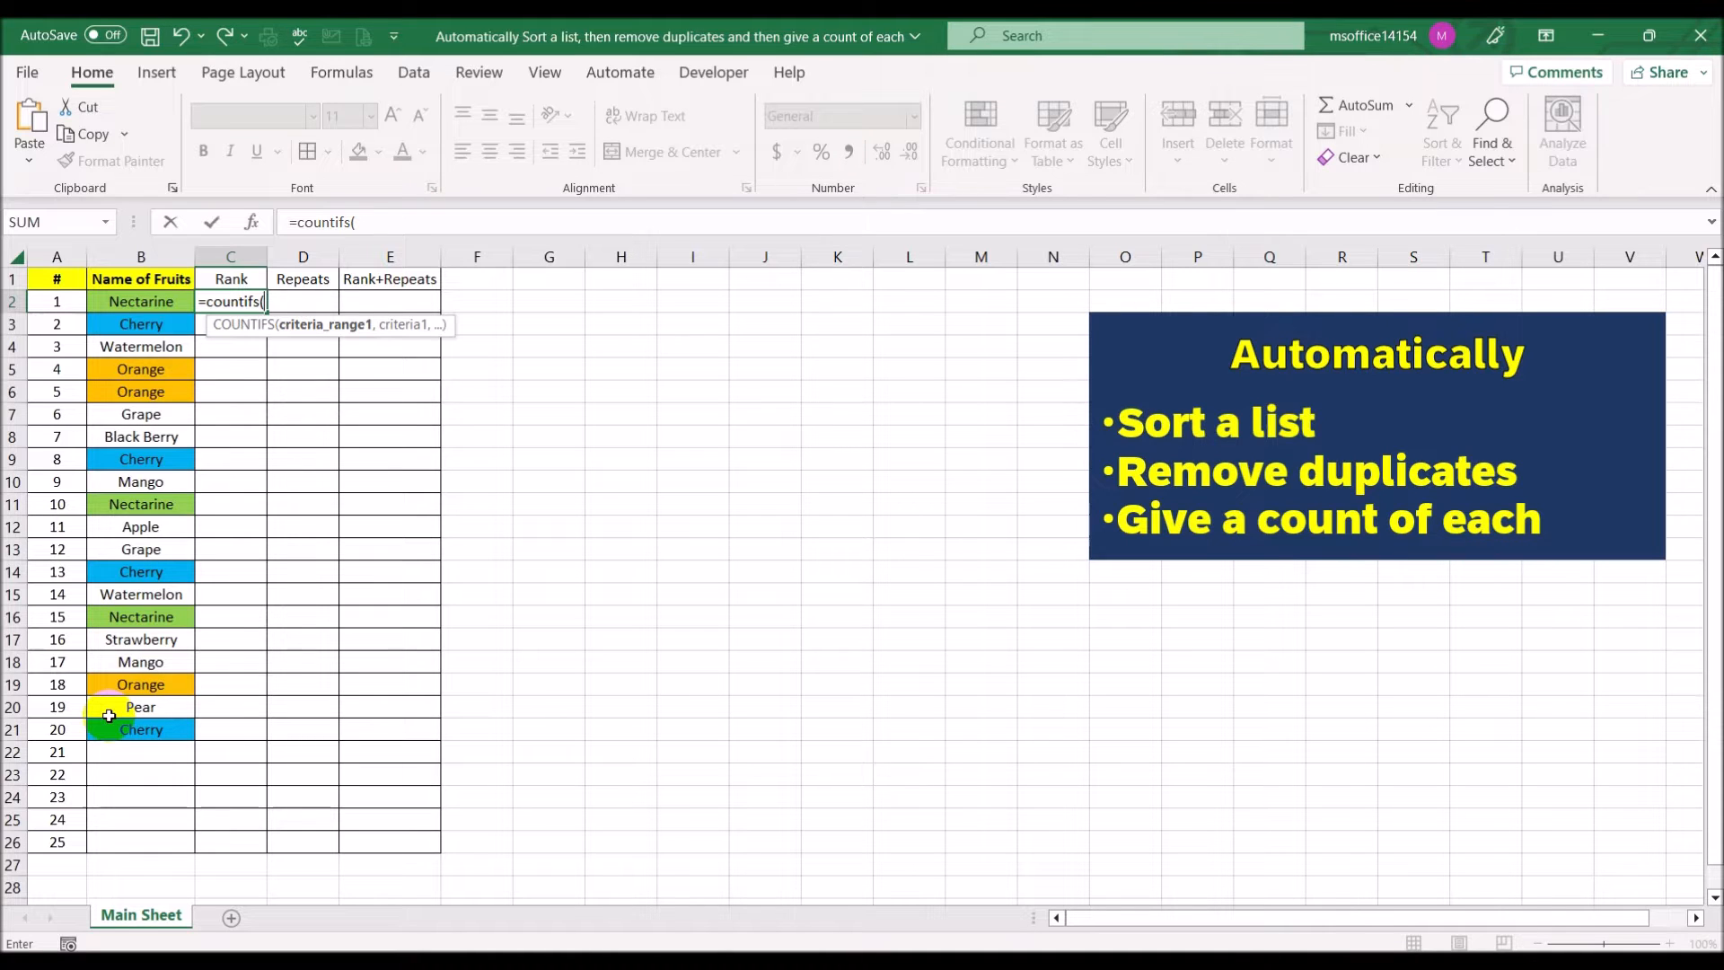
{"action": "left_click", "coordinate": [157, 303]}
{"action": "left_click_drag", "start_coordinate": [157, 302], "coordinate": [168, 847]}
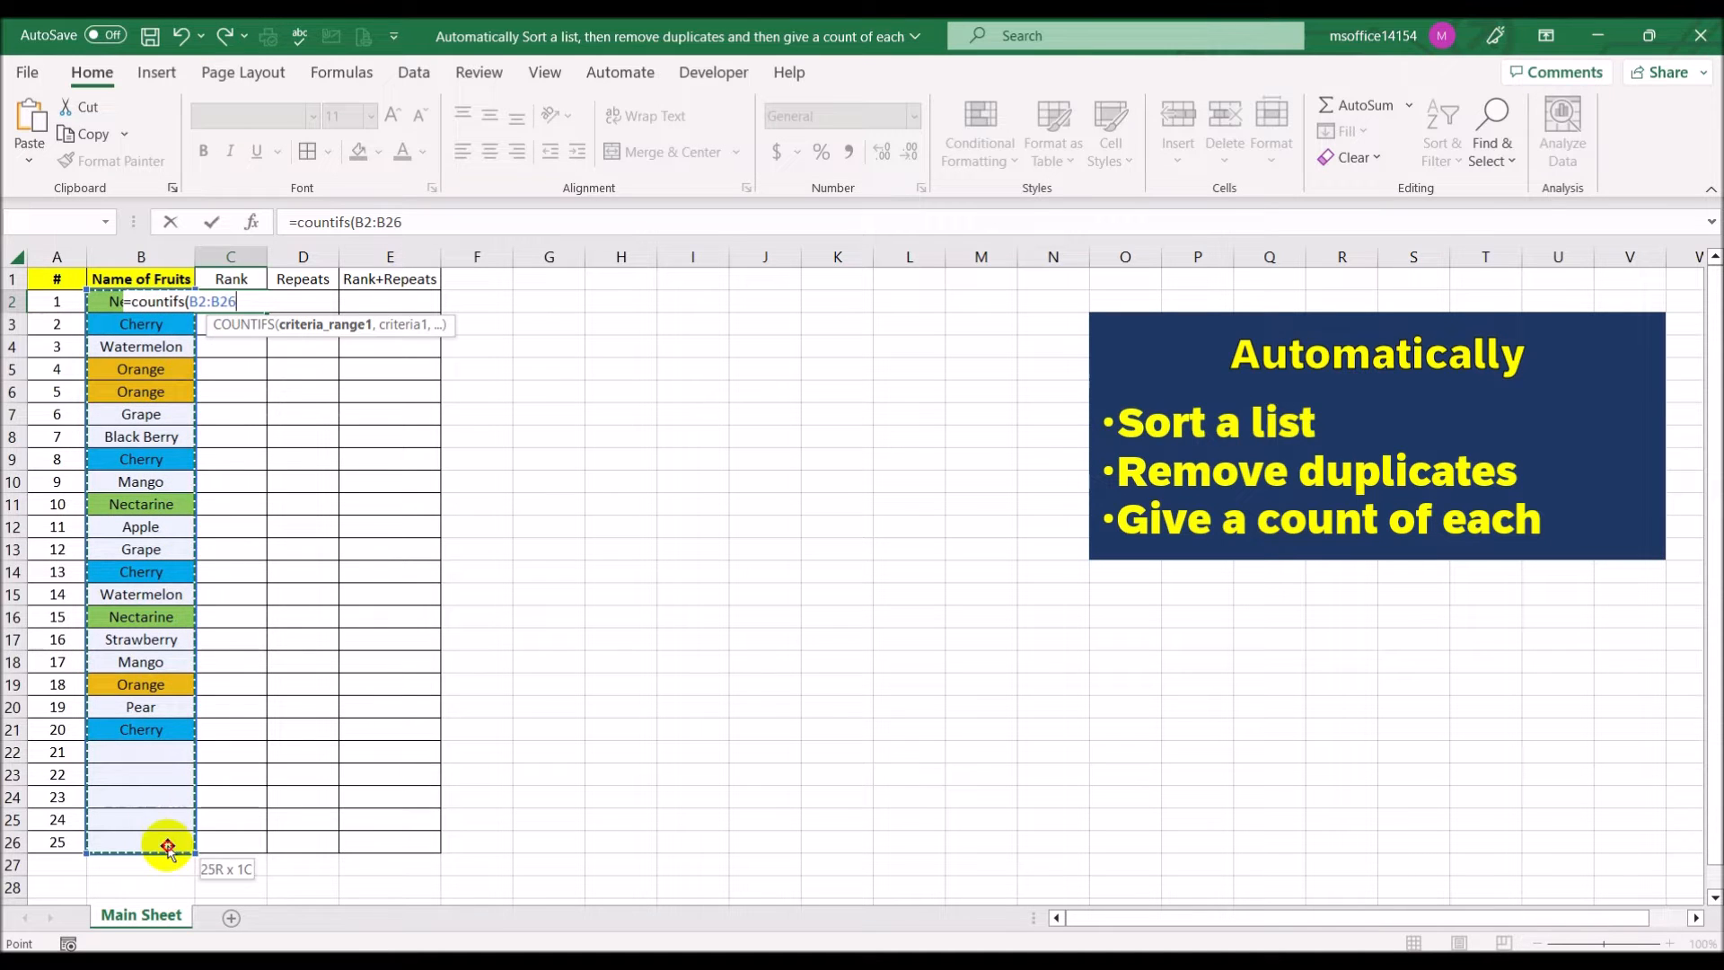
{"action": "type", "text": ",\"<"}
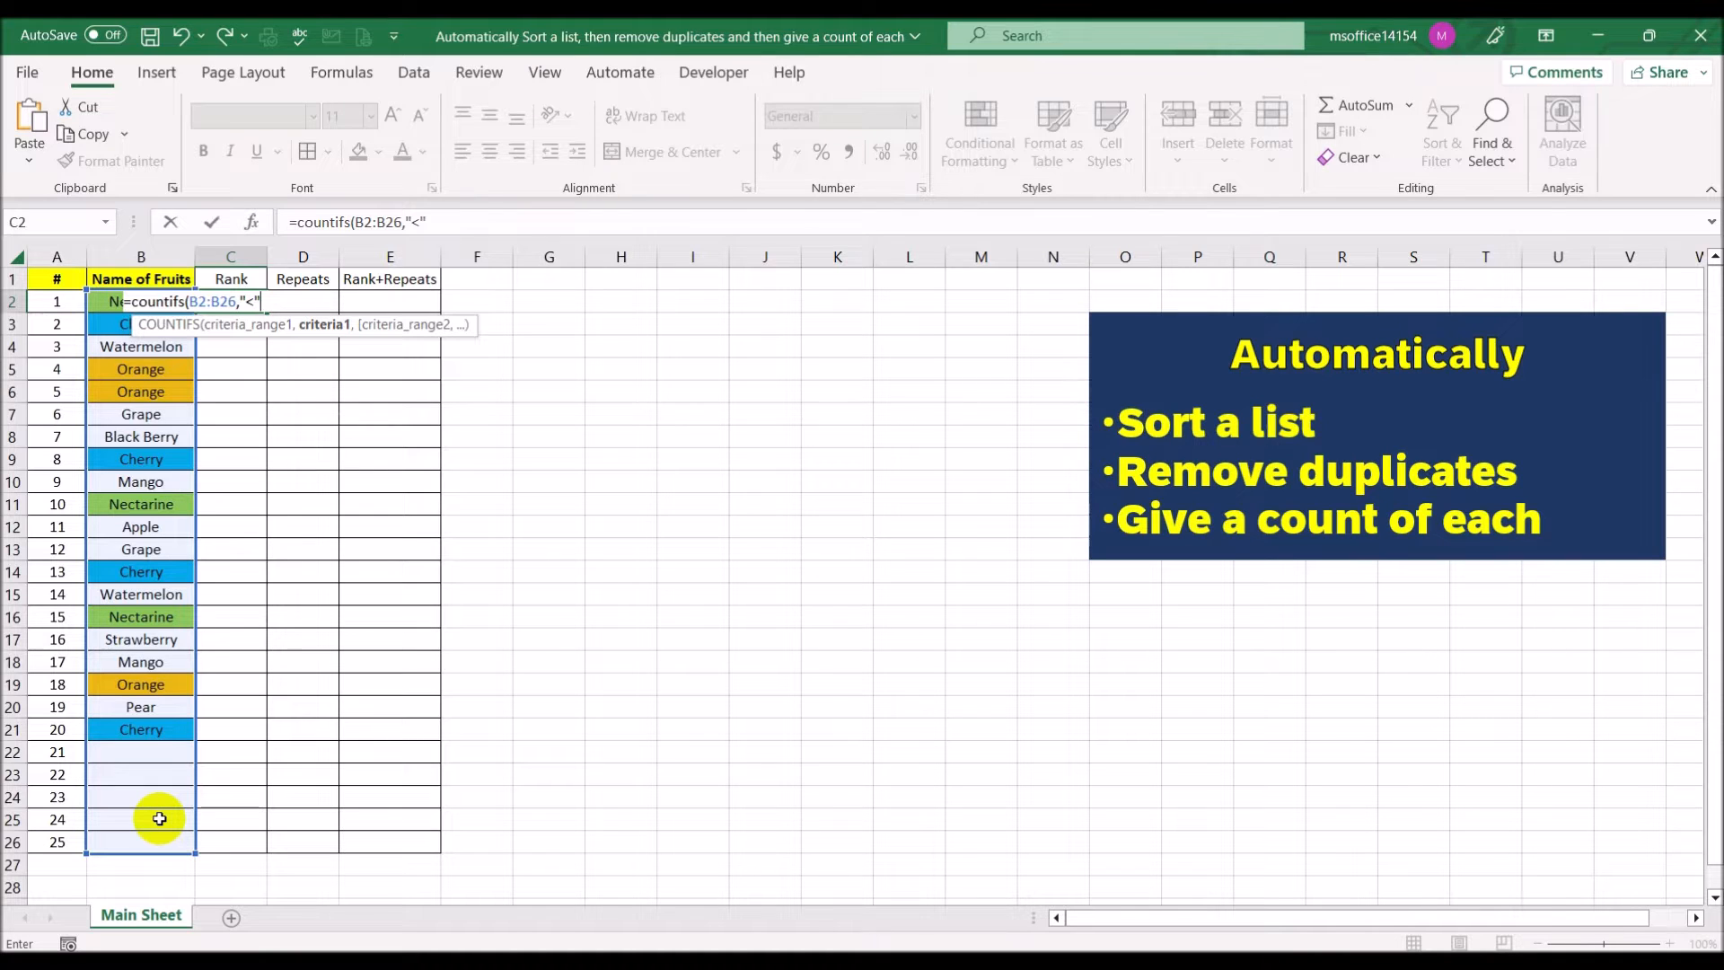
{"action": "type", "text": "&"}
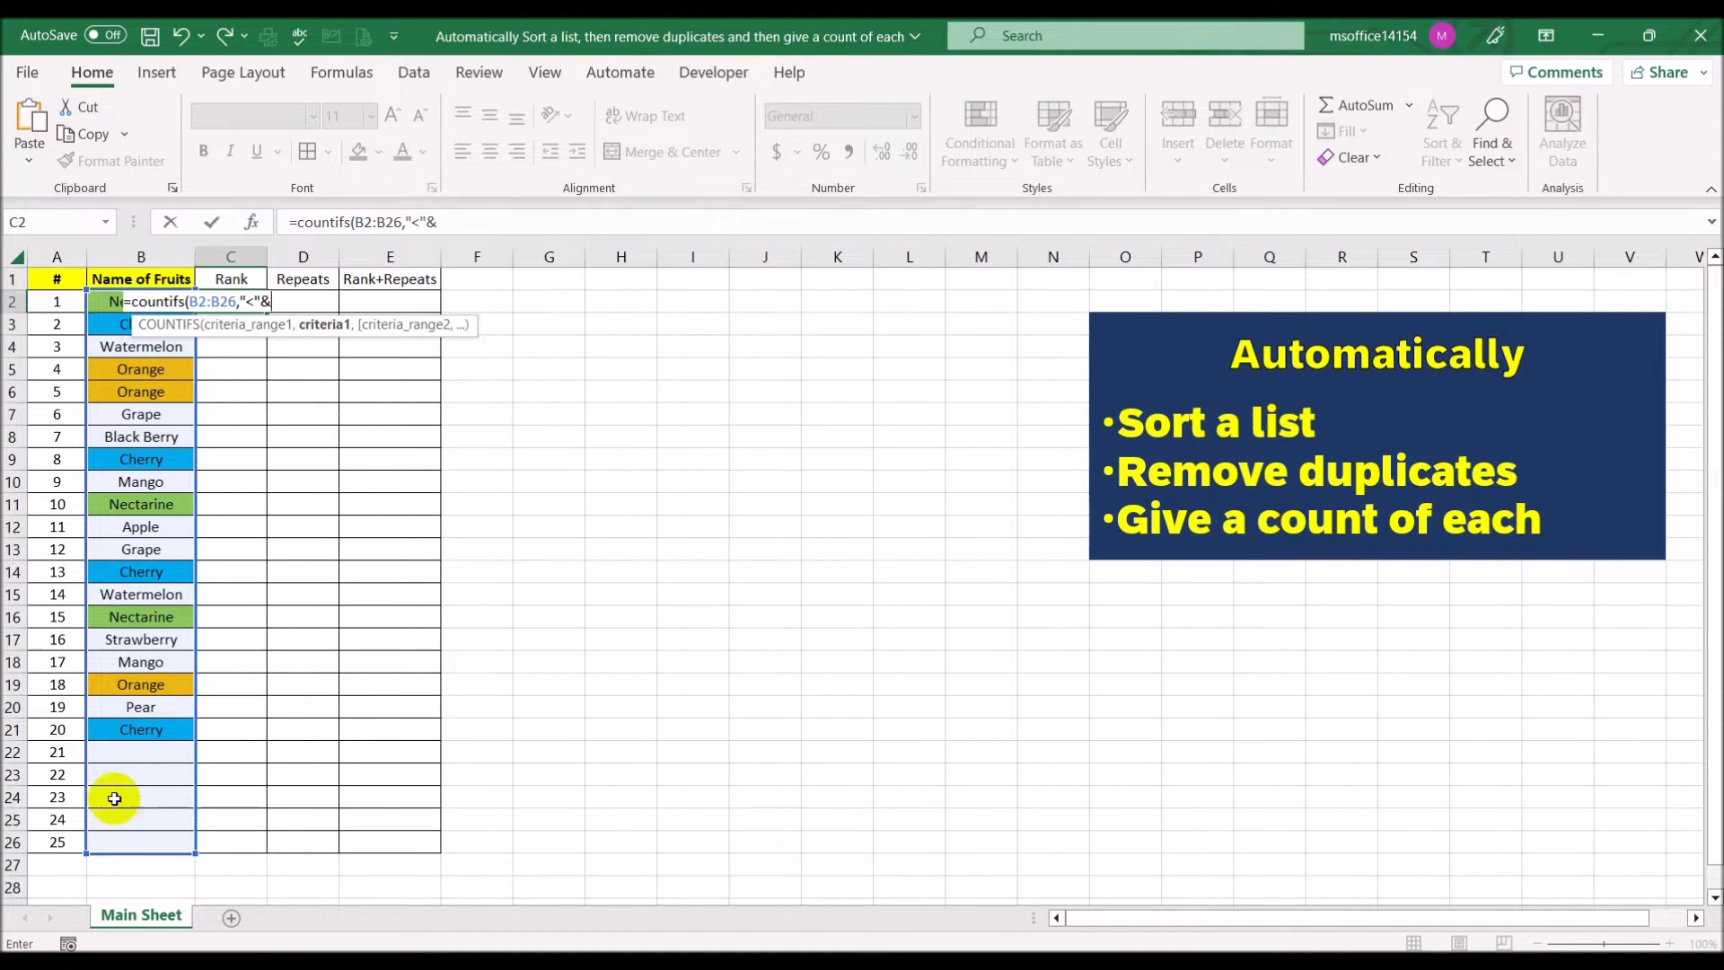
{"action": "left_click", "coordinate": [99, 300]}
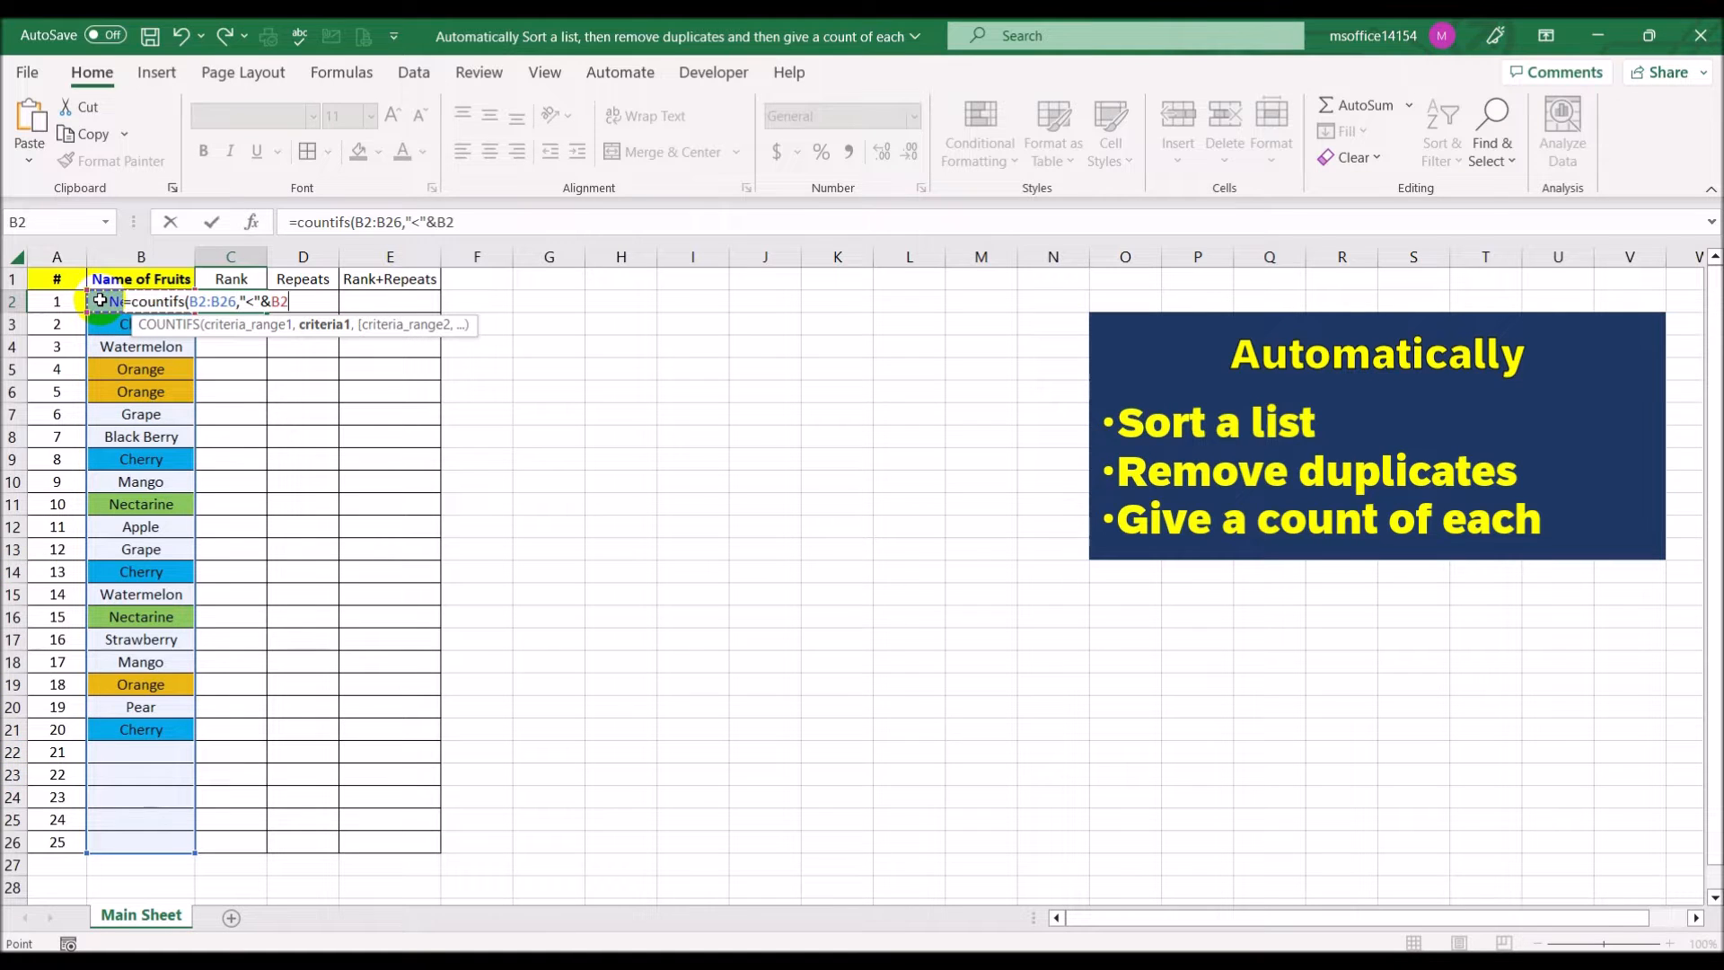
{"action": "type", "text": ")"}
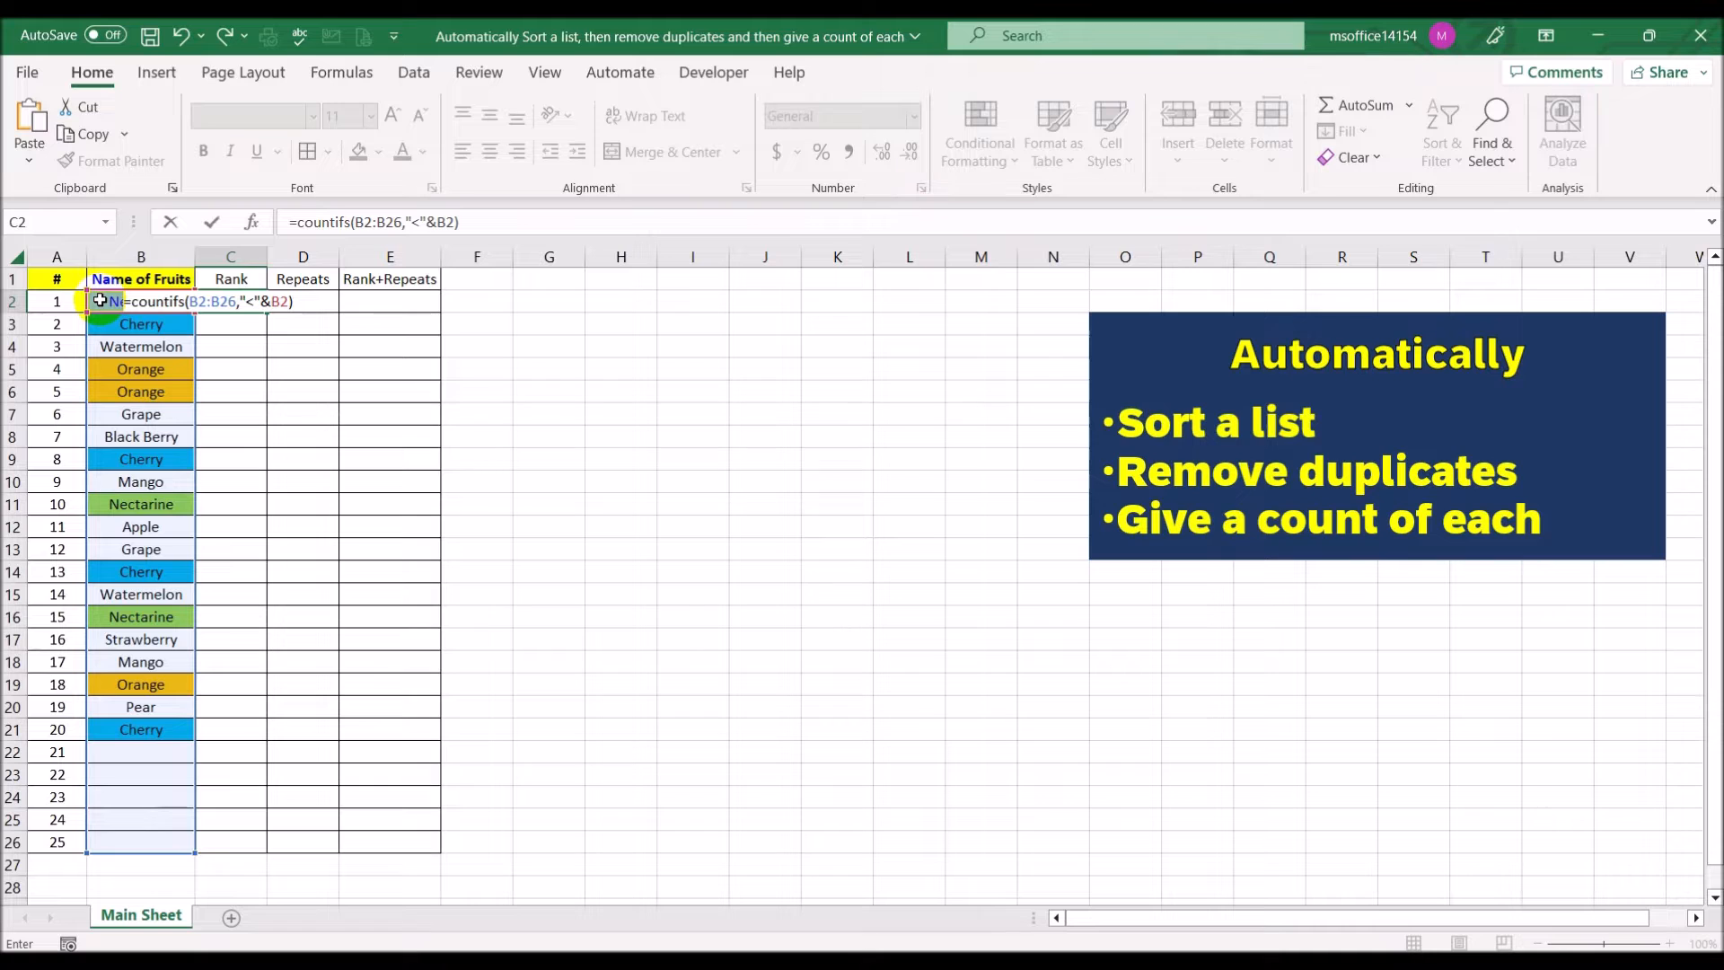
{"action": "key", "text": "Return"}
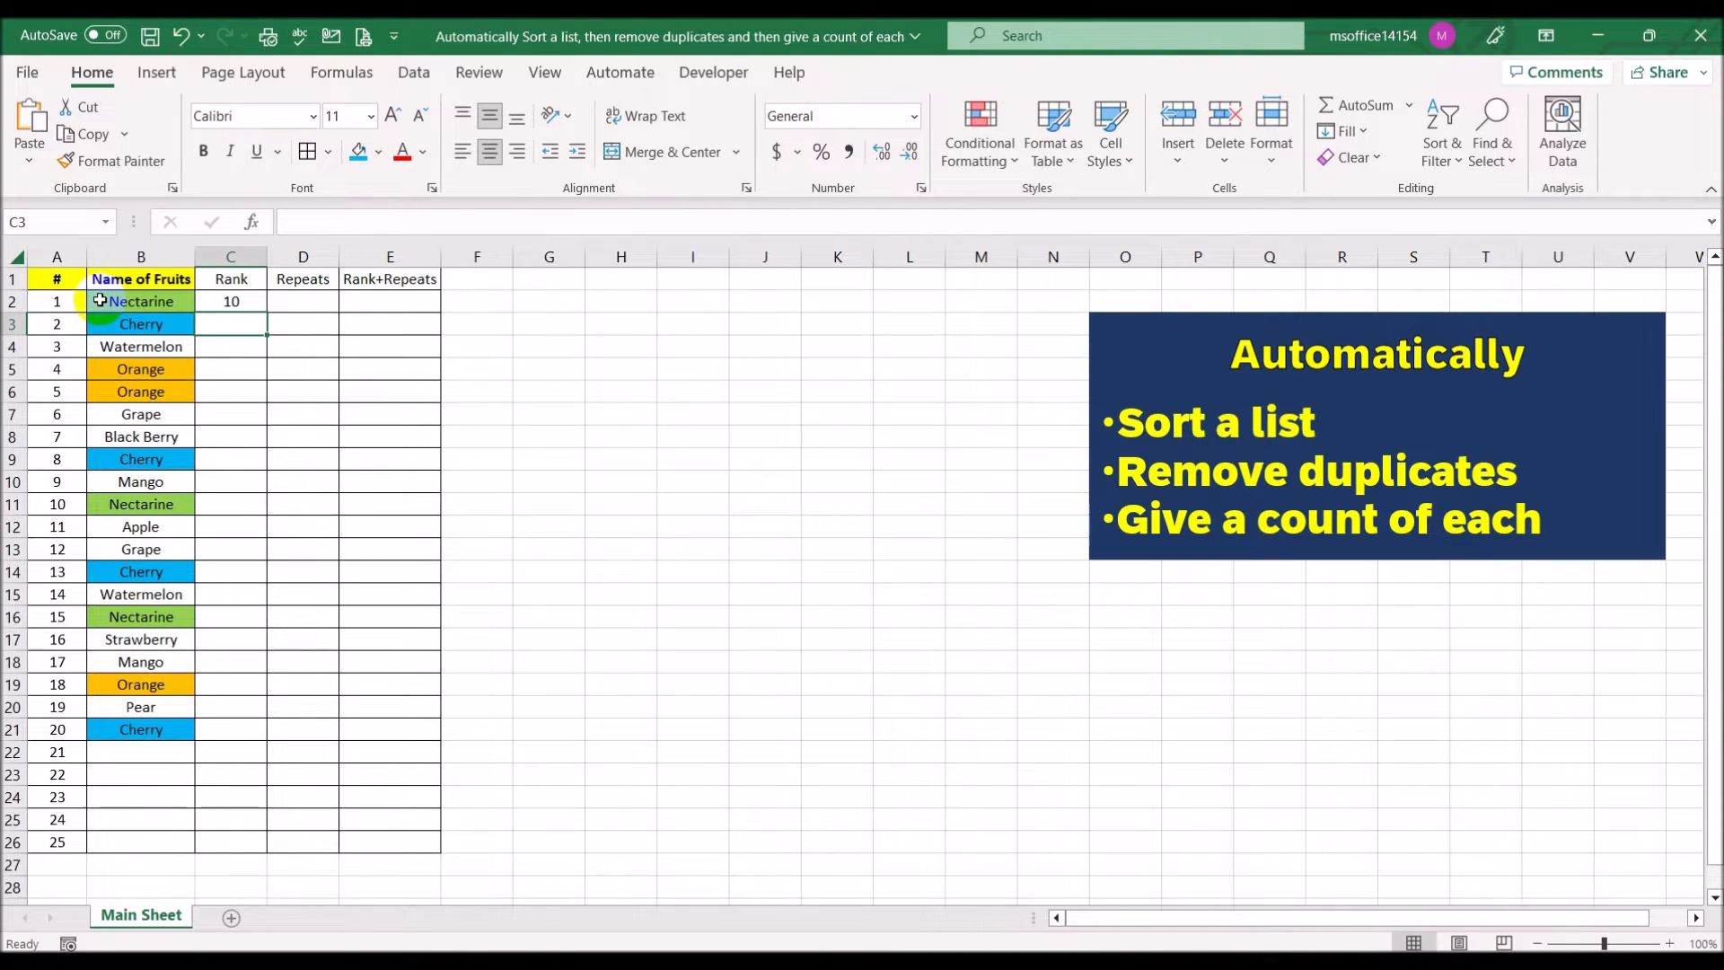
{"action": "left_click", "coordinate": [239, 299]}
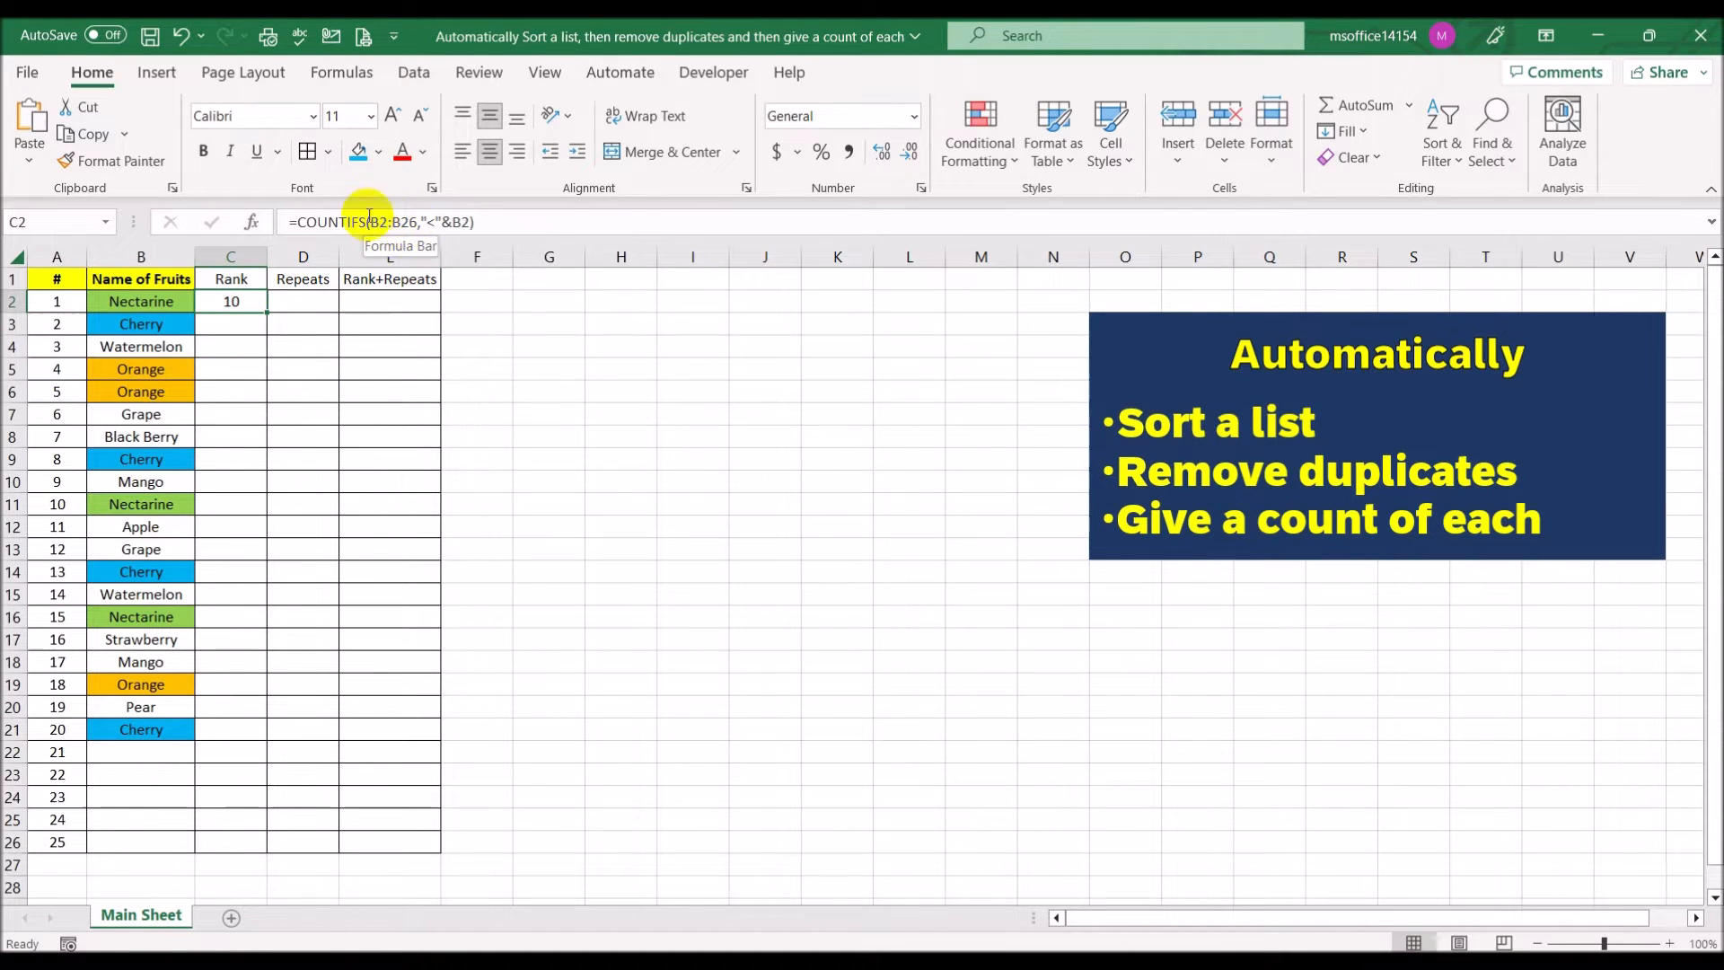
Copy the rank formula from C2 into C3 and compare the cell references in both cells.
{"action": "mouse_move", "coordinate": [436, 963]}
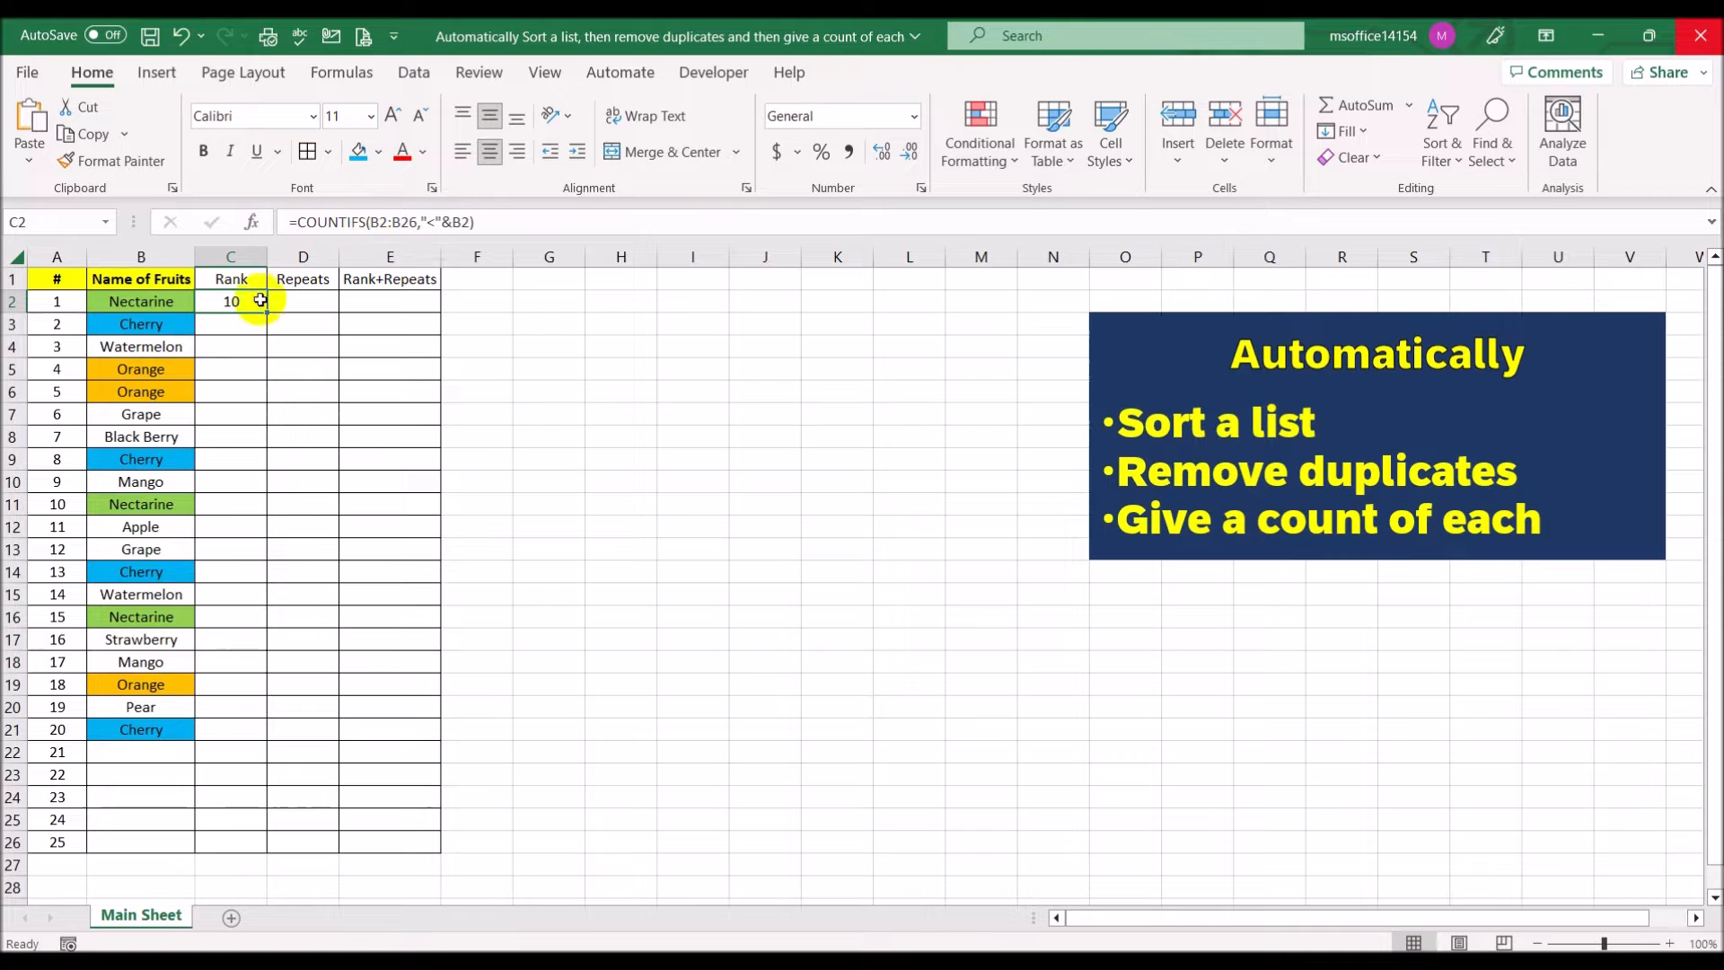
{"action": "left_click_drag", "start_coordinate": [267, 316], "coordinate": [267, 325]}
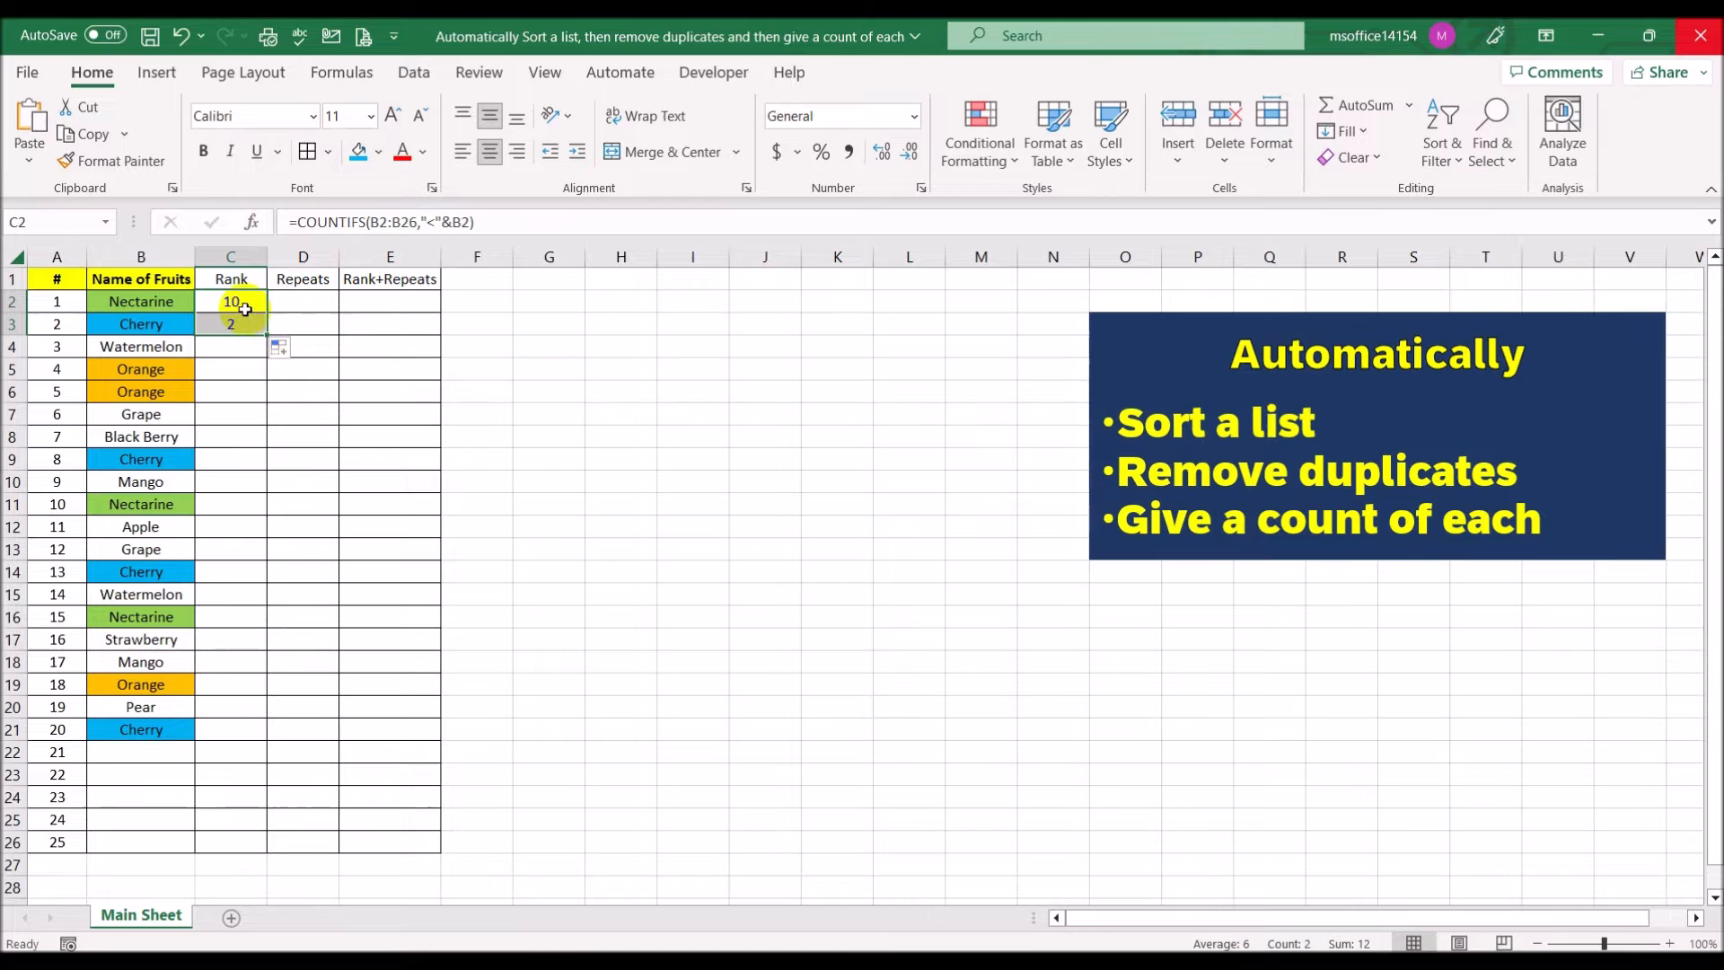
{"action": "left_click", "coordinate": [241, 303]}
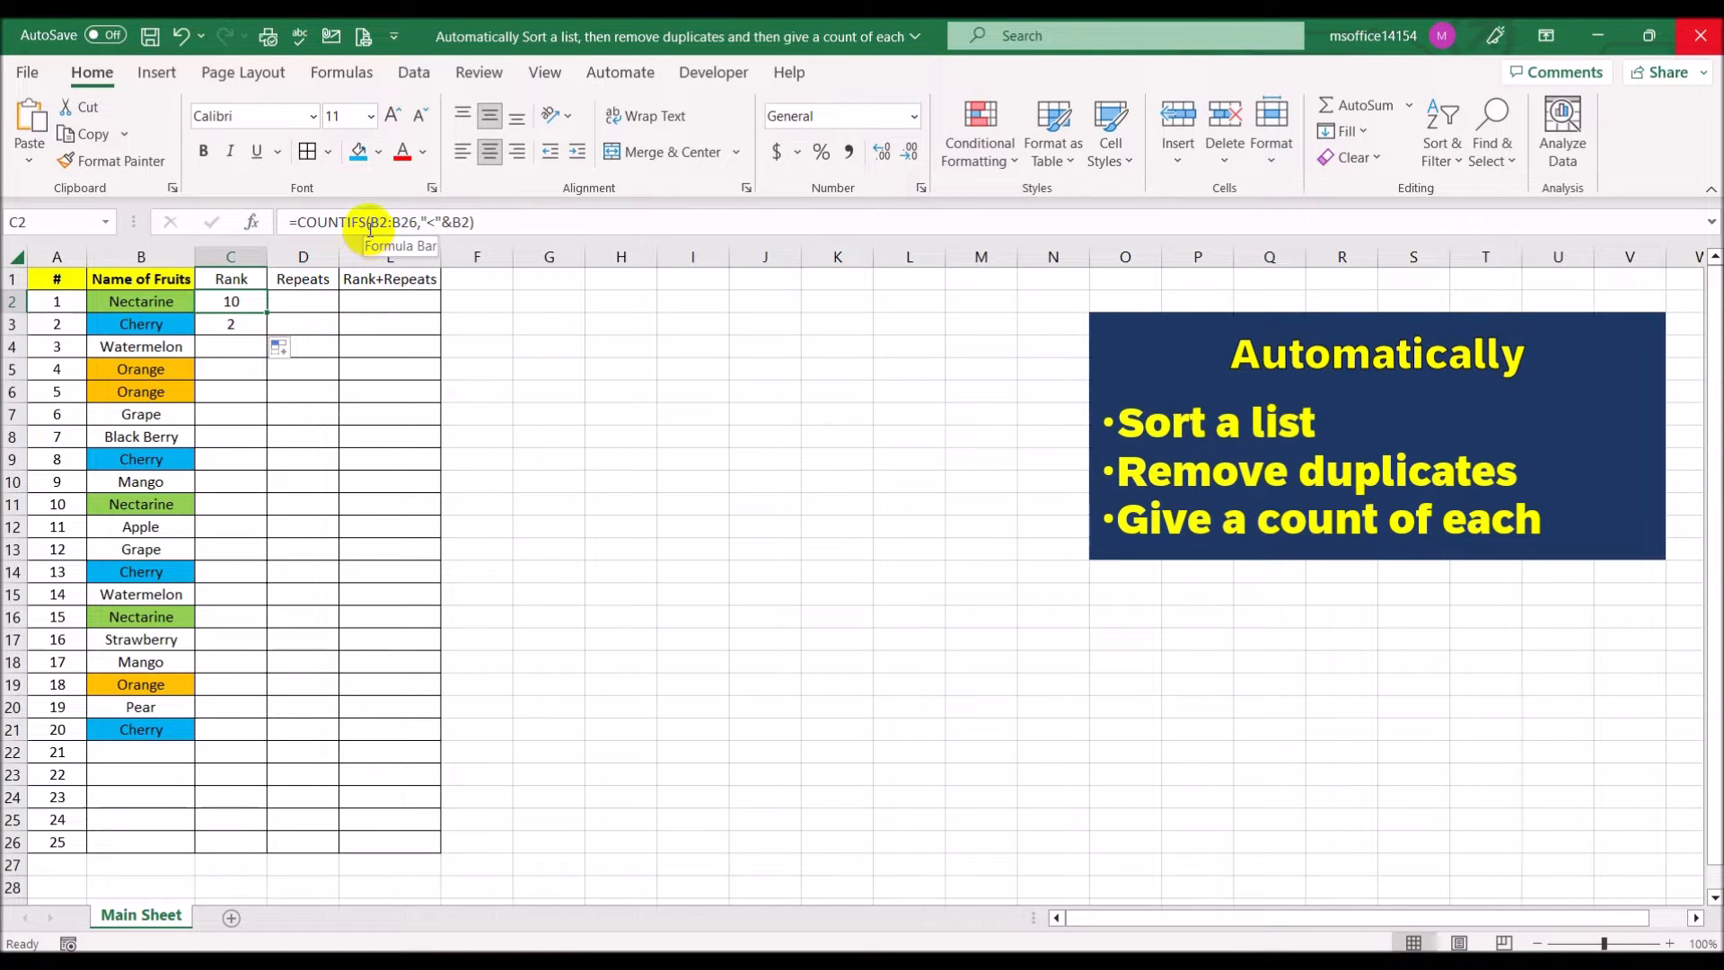
{"action": "left_click", "coordinate": [247, 321]}
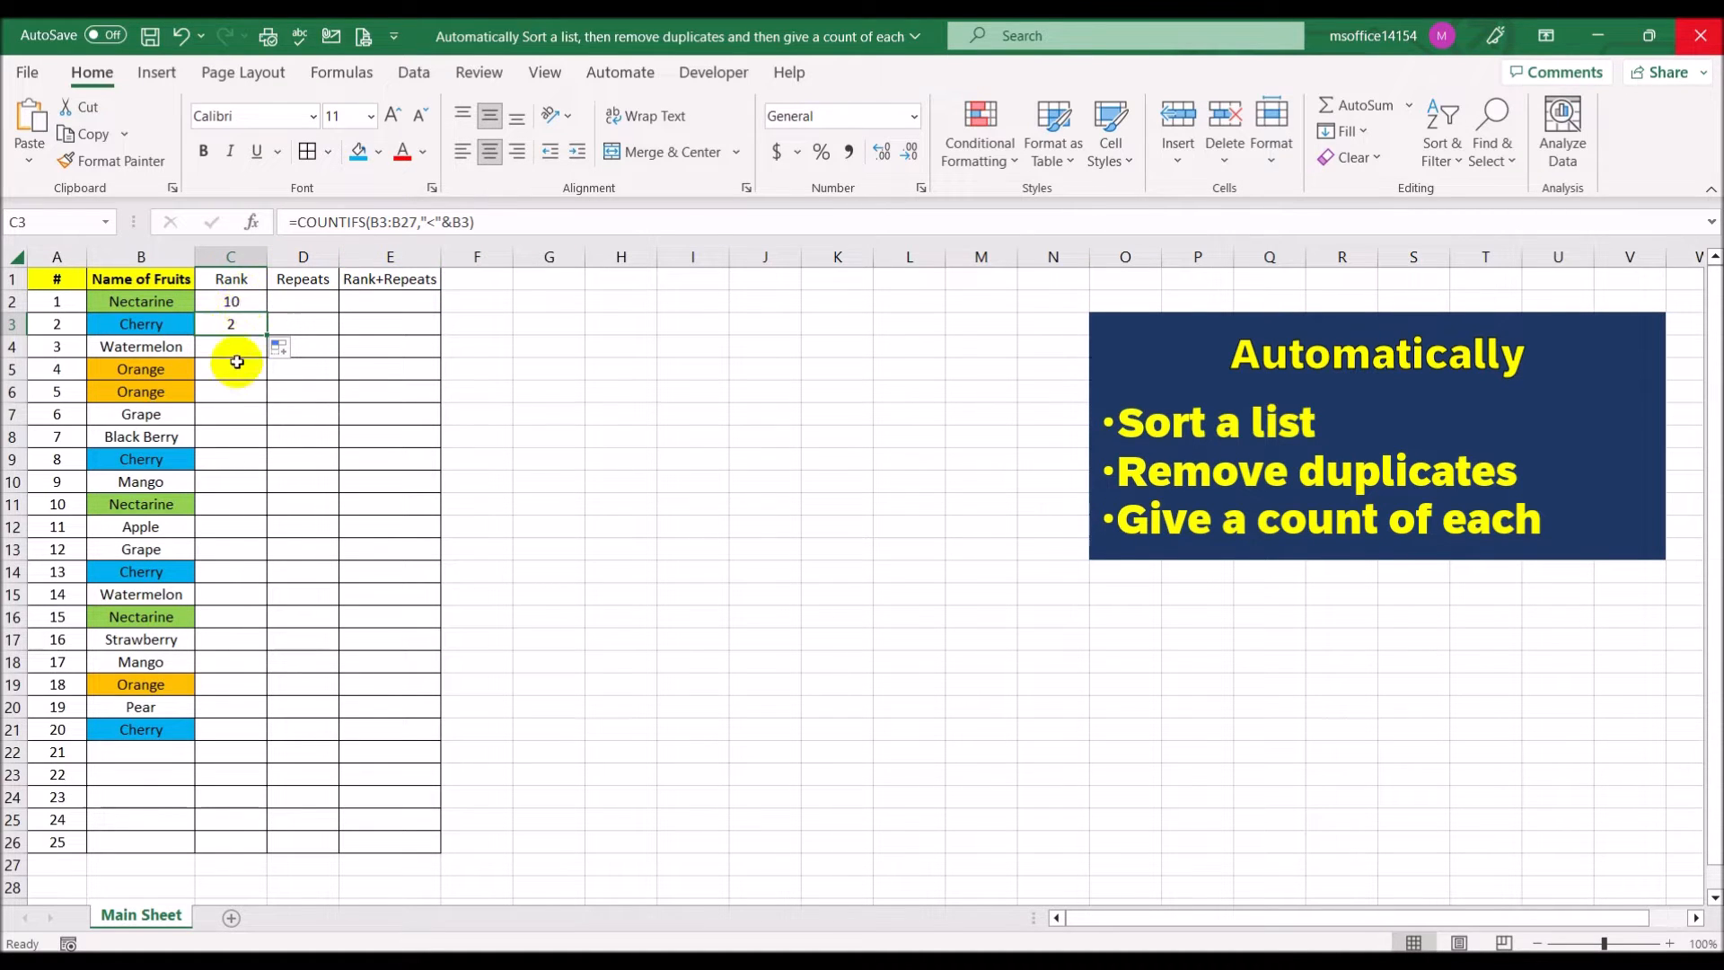
Make the COUNTIFS criteria range in C2 absolute as $B$2:$B$26 and fill the rank formula down to C26.
{"action": "left_click", "coordinate": [233, 306]}
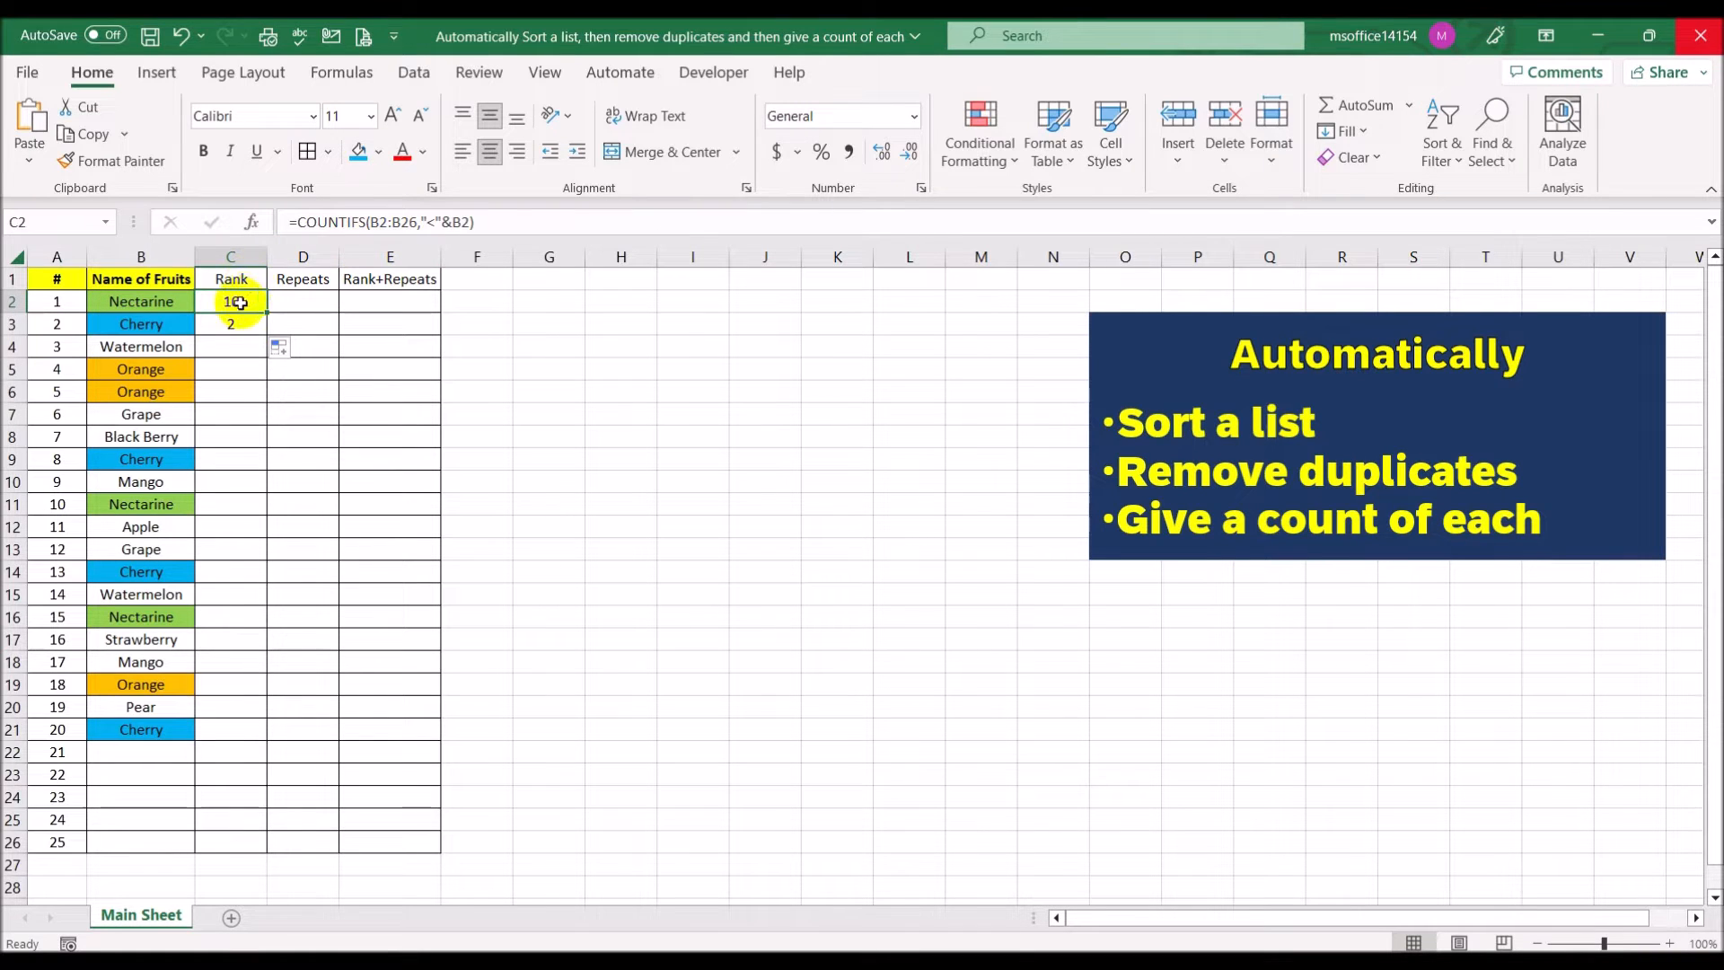
{"action": "left_click_drag", "start_coordinate": [371, 222], "coordinate": [411, 224]}
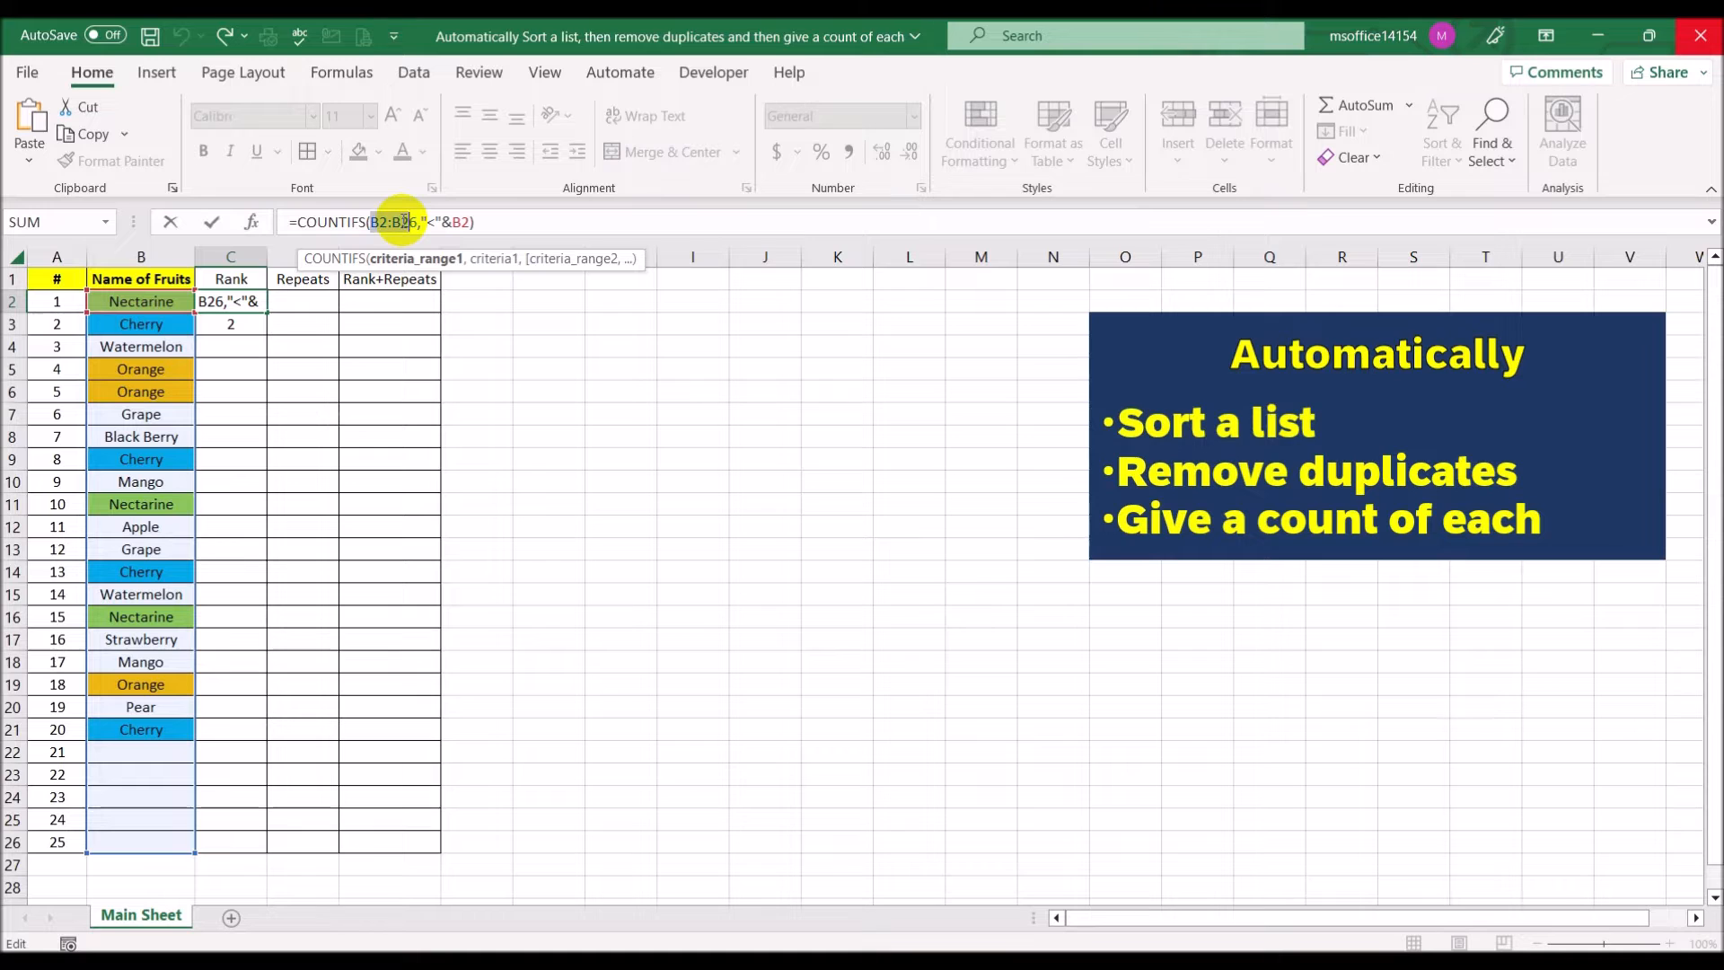
{"action": "key", "text": "F4"}
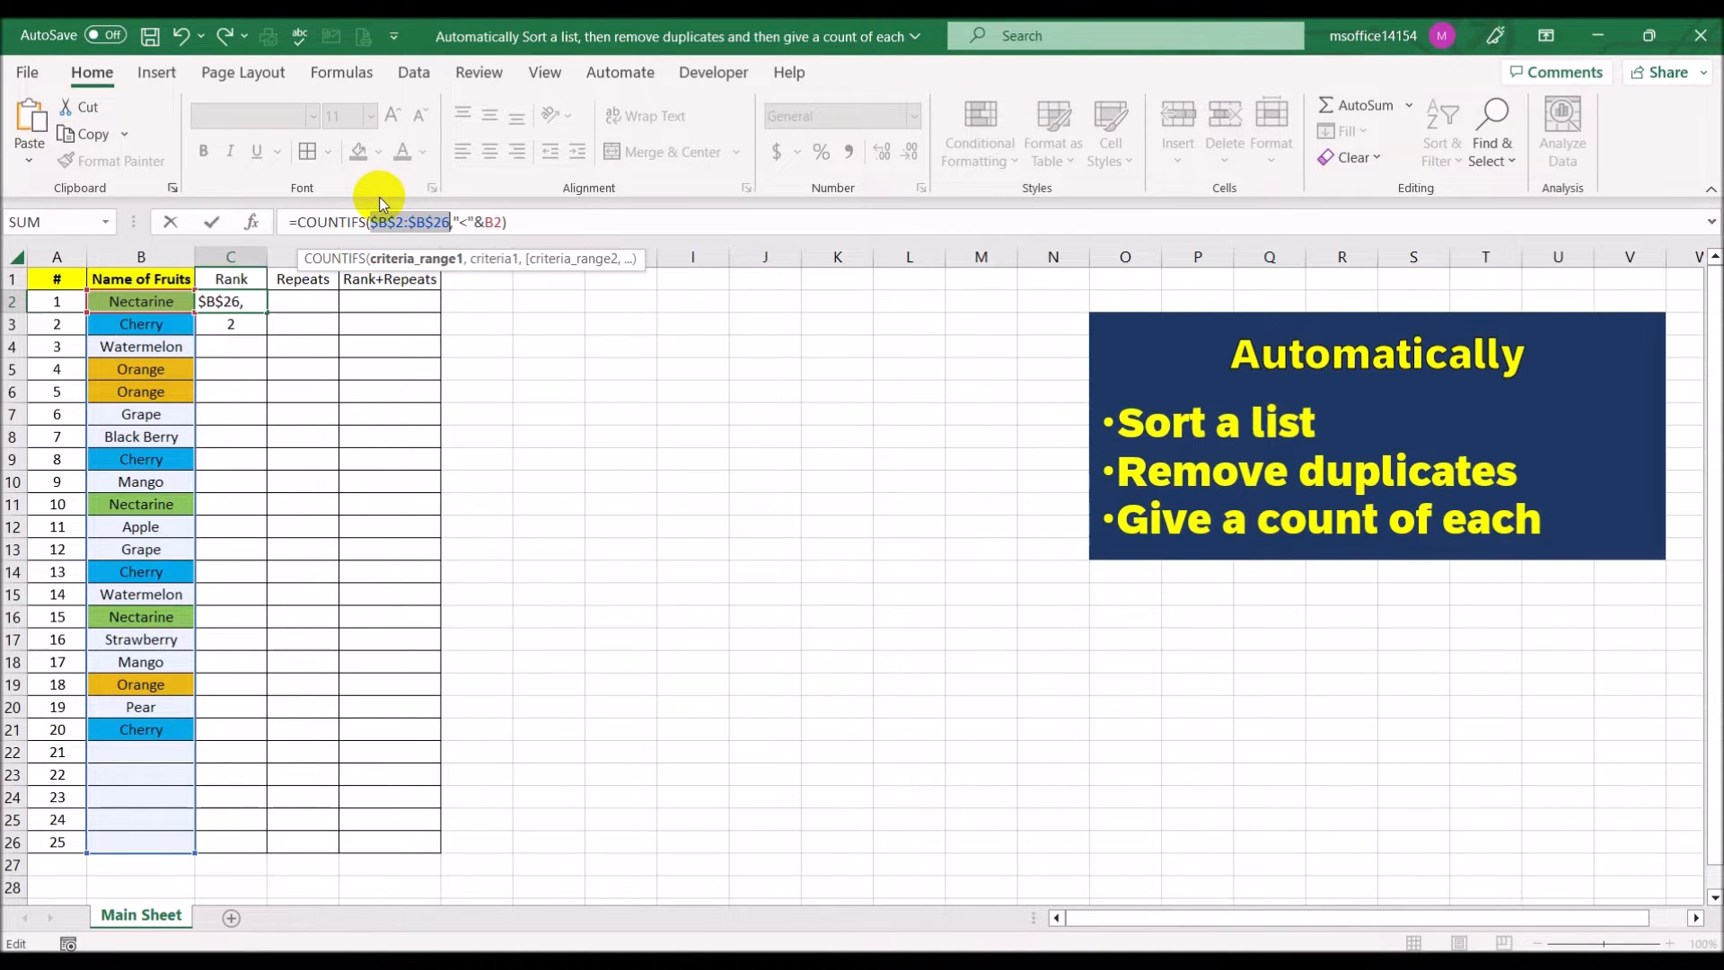
{"action": "key", "text": "Return"}
{"action": "left_click", "coordinate": [243, 302]}
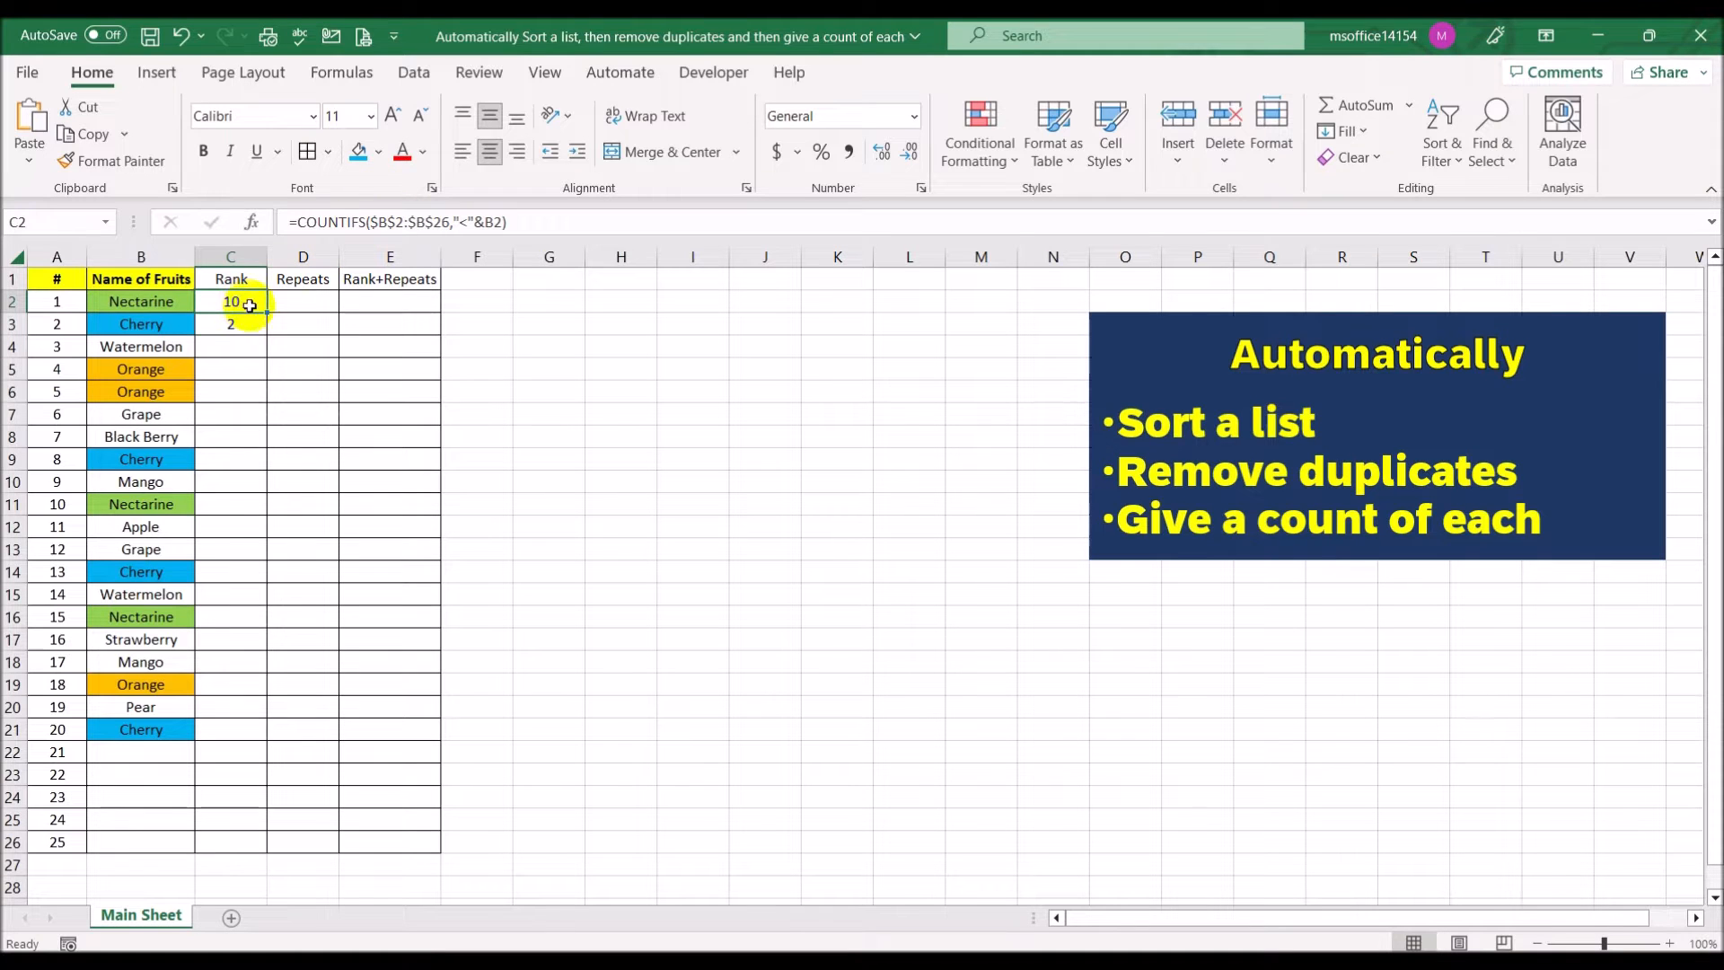
{"action": "left_click_drag", "start_coordinate": [267, 313], "coordinate": [232, 842]}
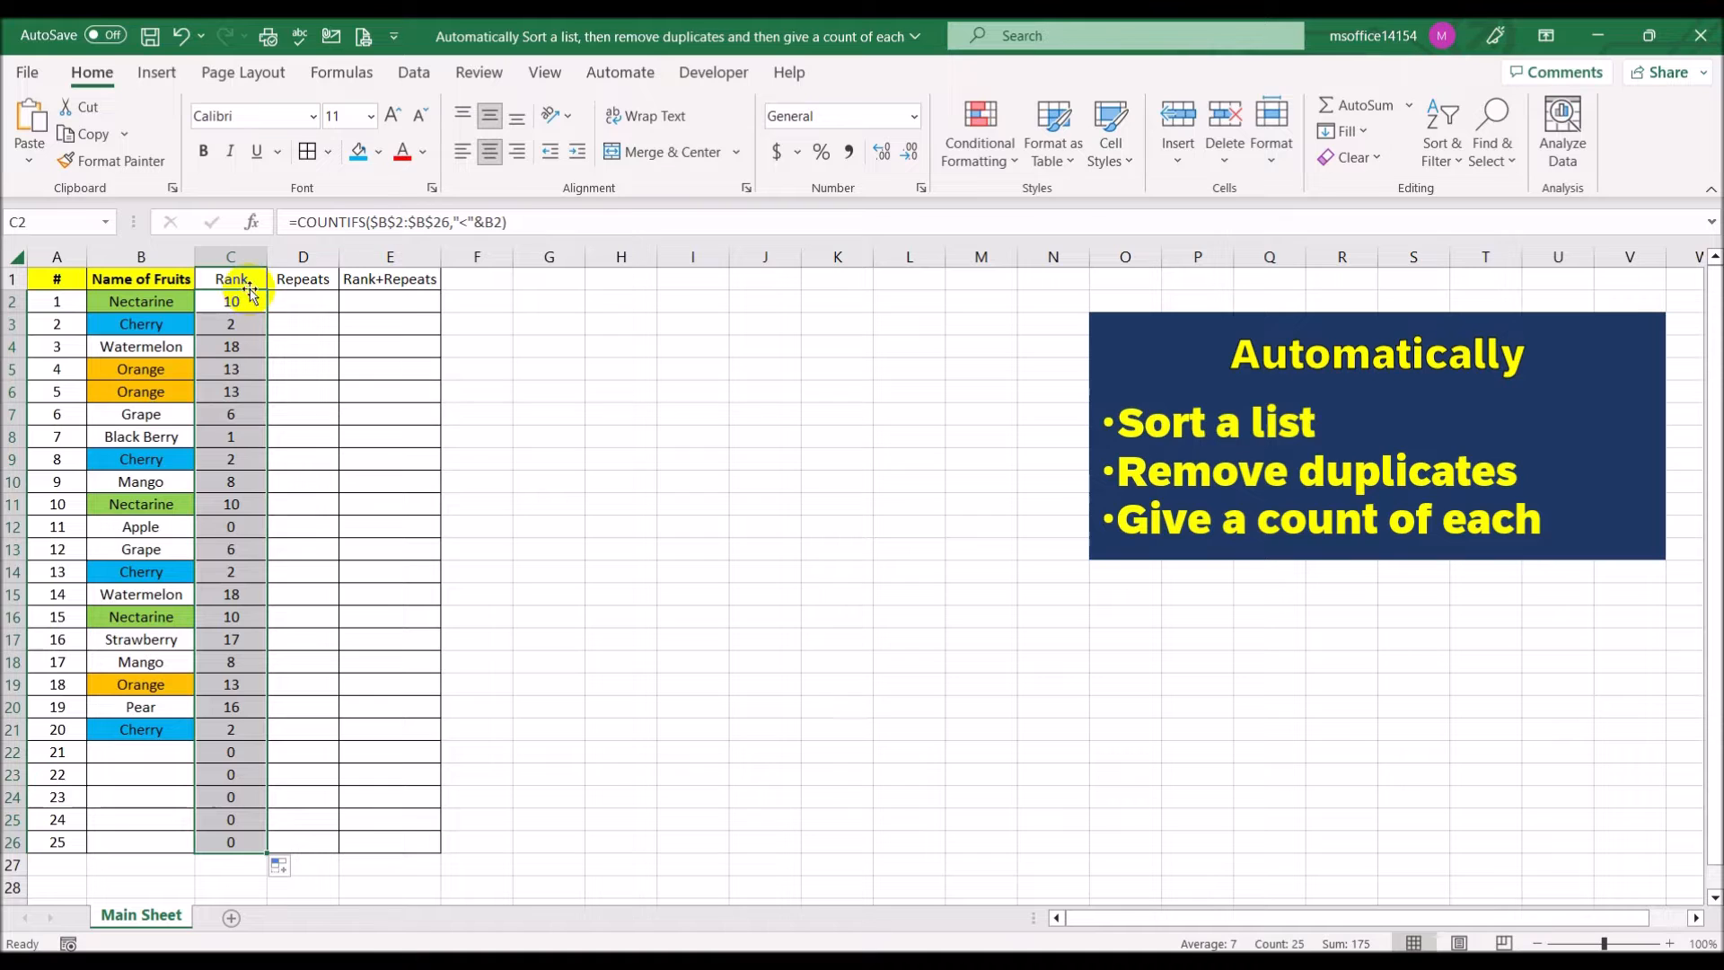
Go cell by cell through the Rank column from C2 to C12 and back, examining the copied formulas and ranks.
{"action": "left_click", "coordinate": [227, 305]}
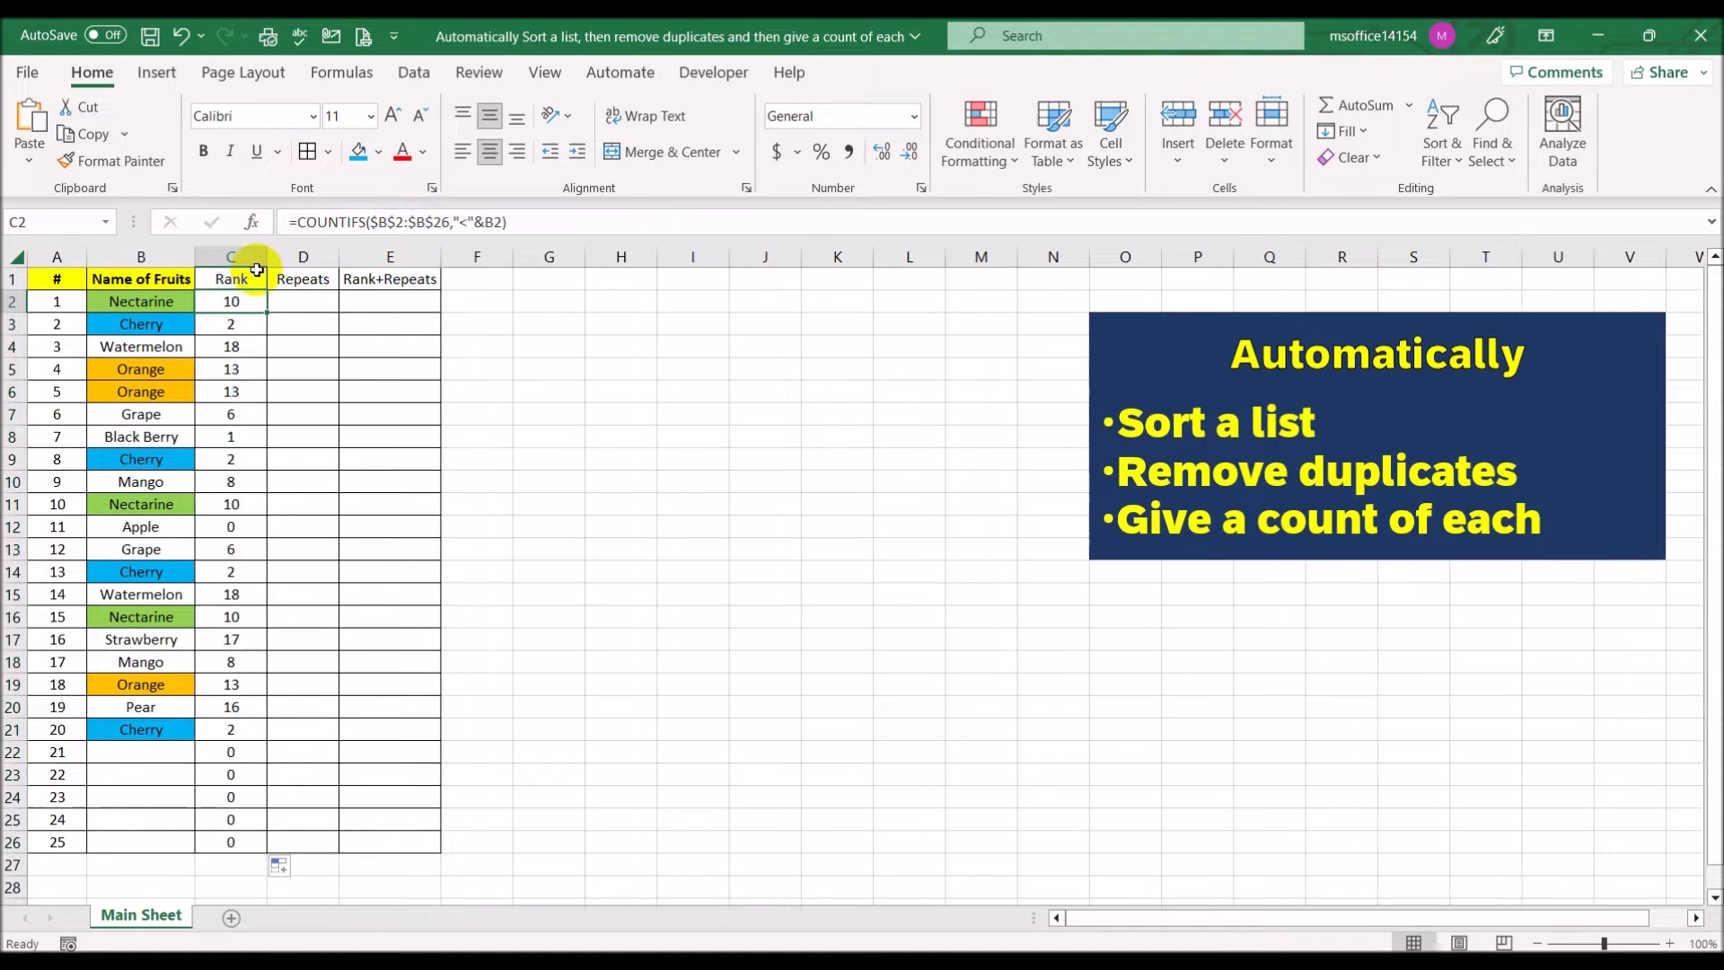
{"action": "key", "text": "Down"}
{"action": "key", "text": "Down"}
{"action": "key", "text": "Down"}
{"action": "key", "text": "Down"}
{"action": "key", "text": "Down"}
{"action": "key", "text": "Down"}
{"action": "key", "text": "Down"}
{"action": "key", "text": "Down"}
{"action": "key", "text": "Down"}
{"action": "key", "text": "Down"}
{"action": "key", "text": "Up"}
{"action": "key", "text": "Up"}
{"action": "key", "text": "Up"}
{"action": "key", "text": "Up"}
{"action": "key", "text": "Up"}
{"action": "key", "text": "Up"}
{"action": "key", "text": "Up"}
{"action": "key", "text": "Up"}
{"action": "key", "text": "Up"}
{"action": "key", "text": "Up"}
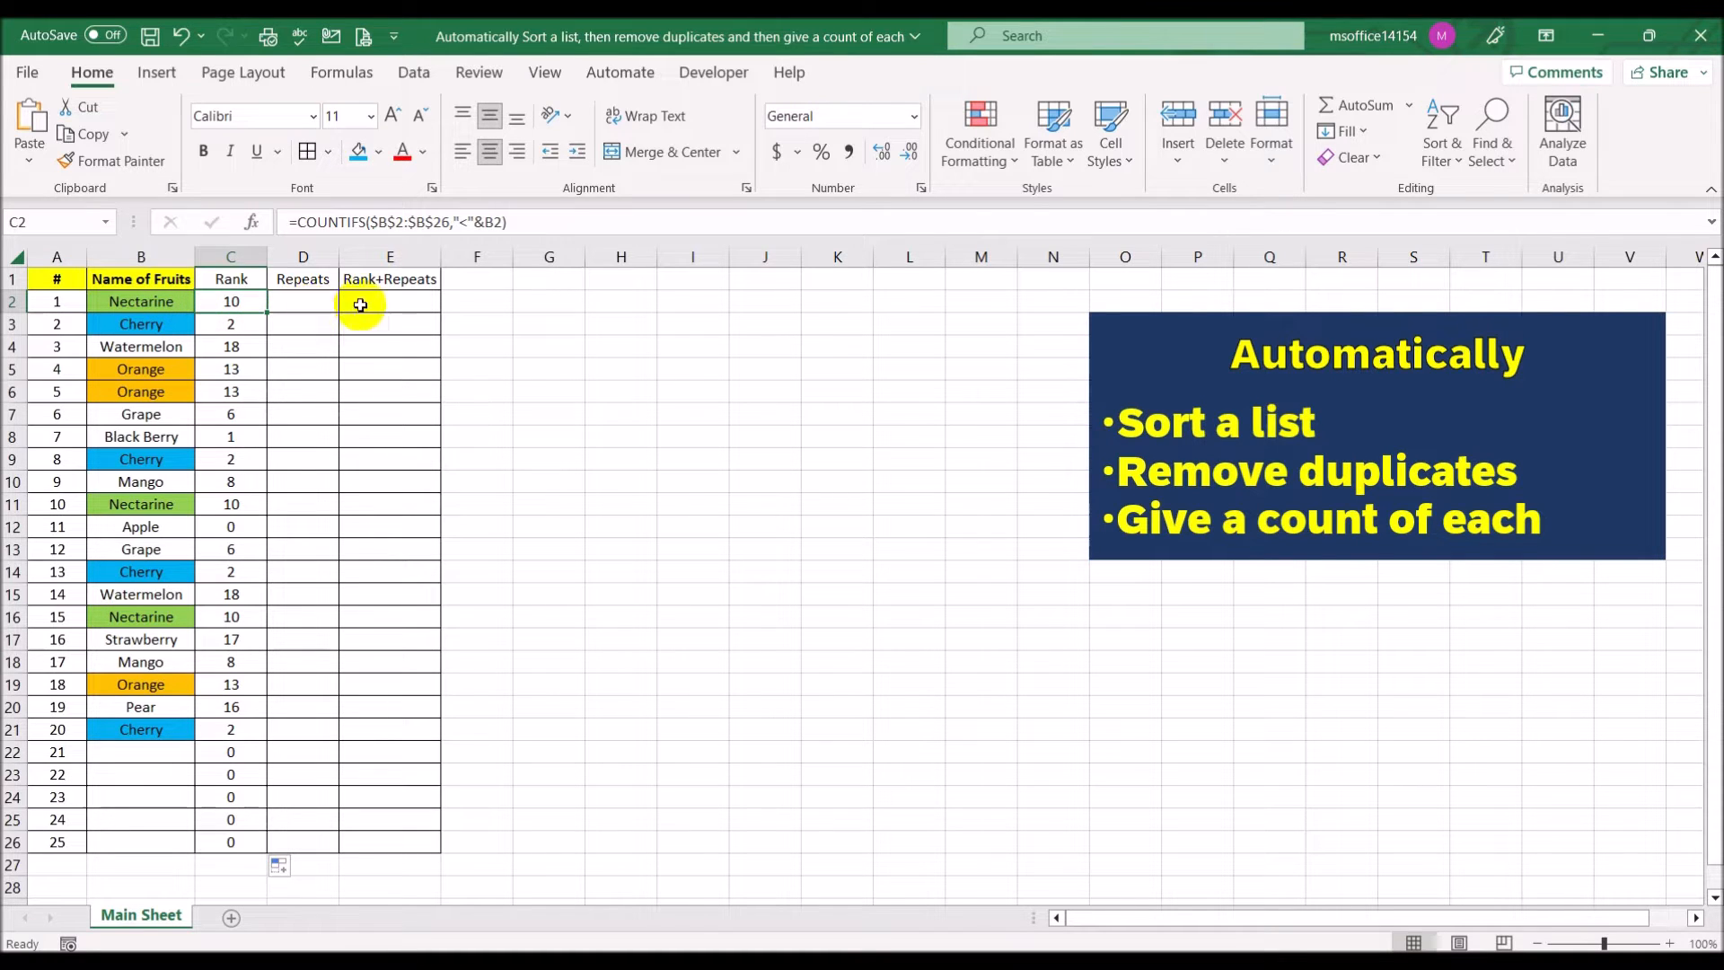
Enter the repeats formula =COUNTIFS(B2:B2,B2) in cell D2.
{"action": "left_click", "coordinate": [325, 301]}
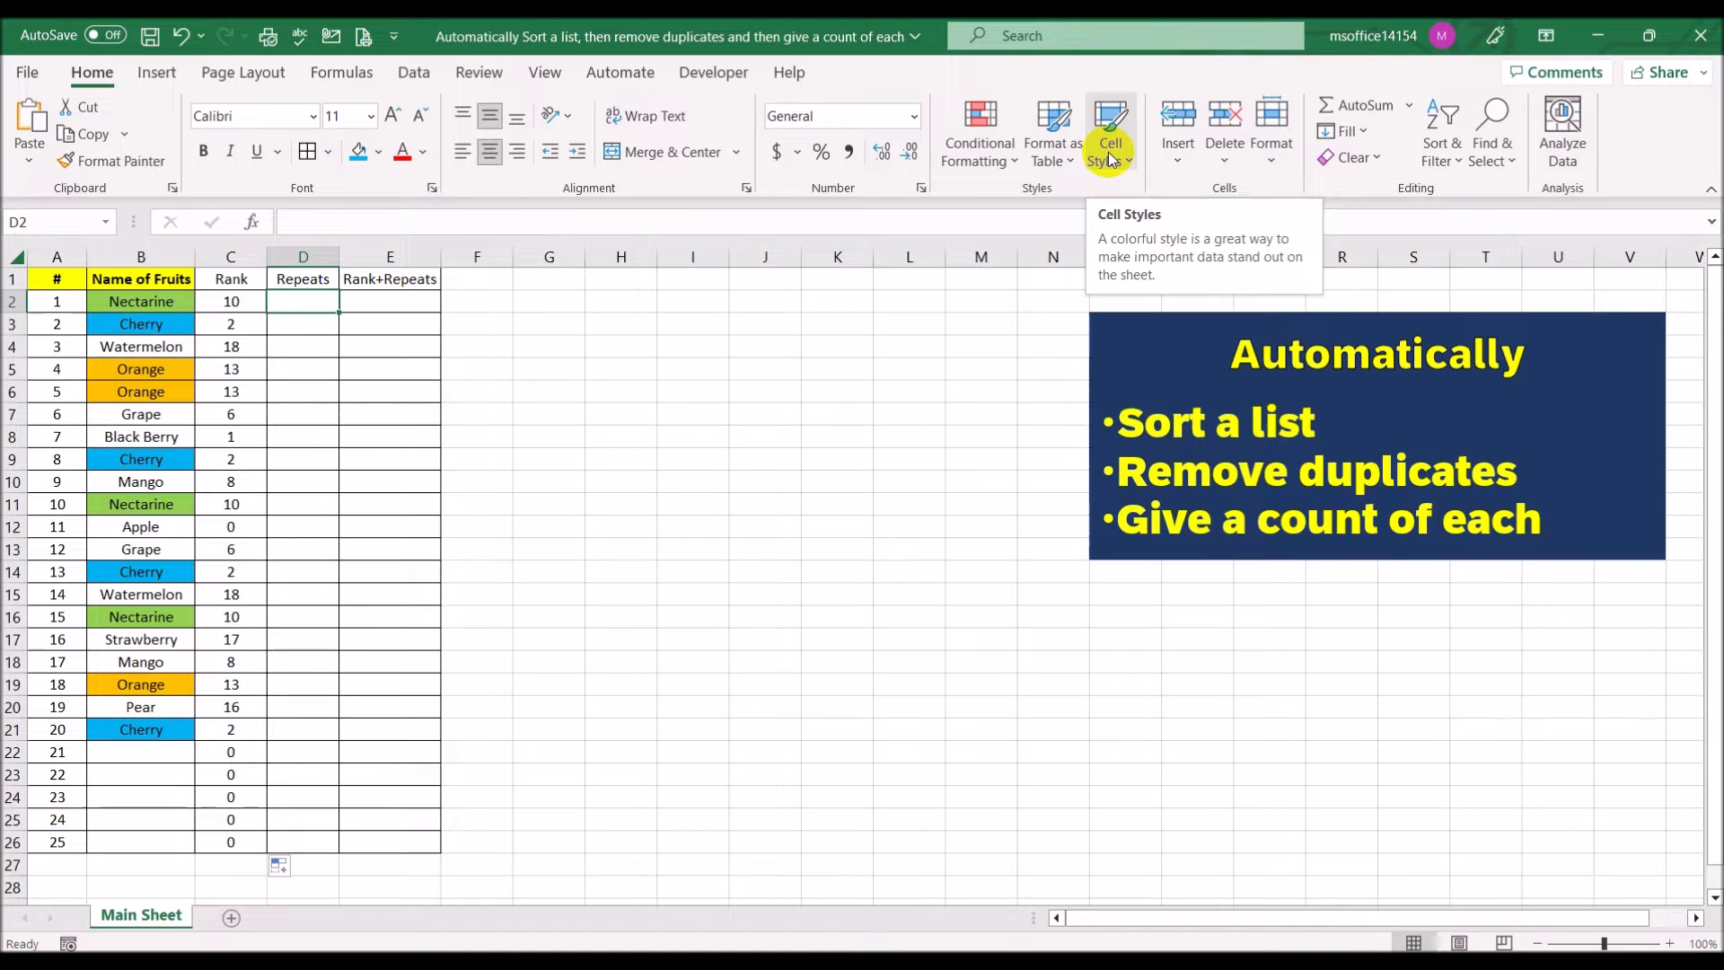
{"action": "type", "text": "=countifs"}
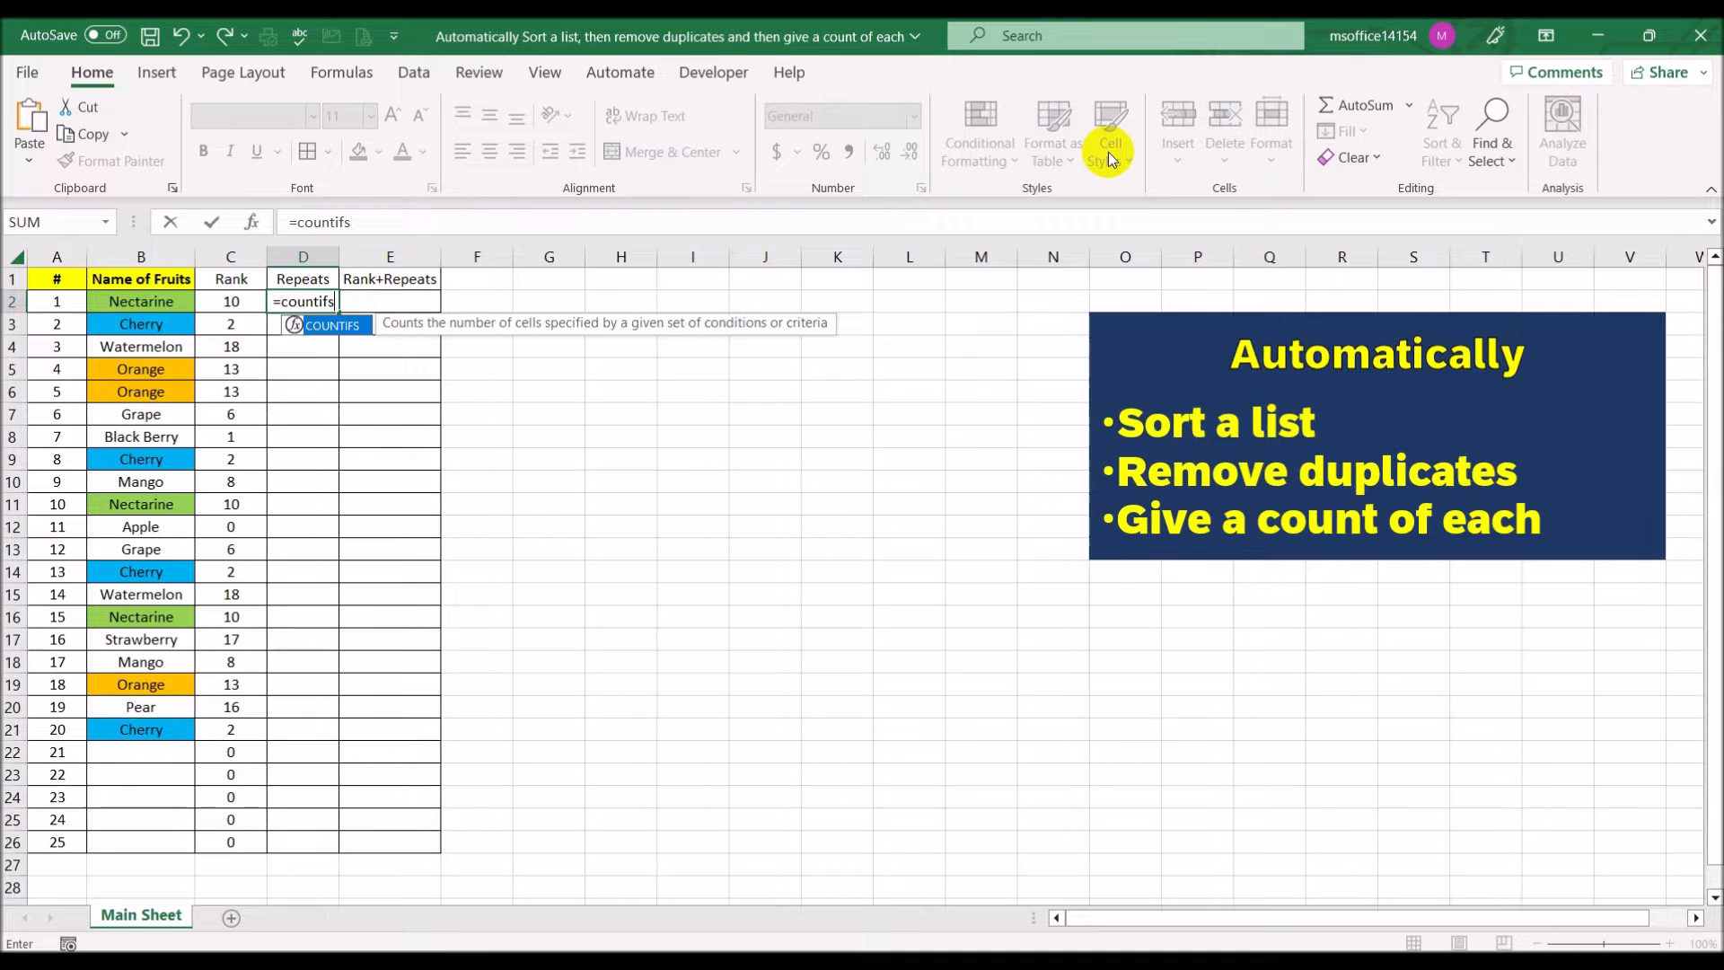
{"action": "type", "text": "("}
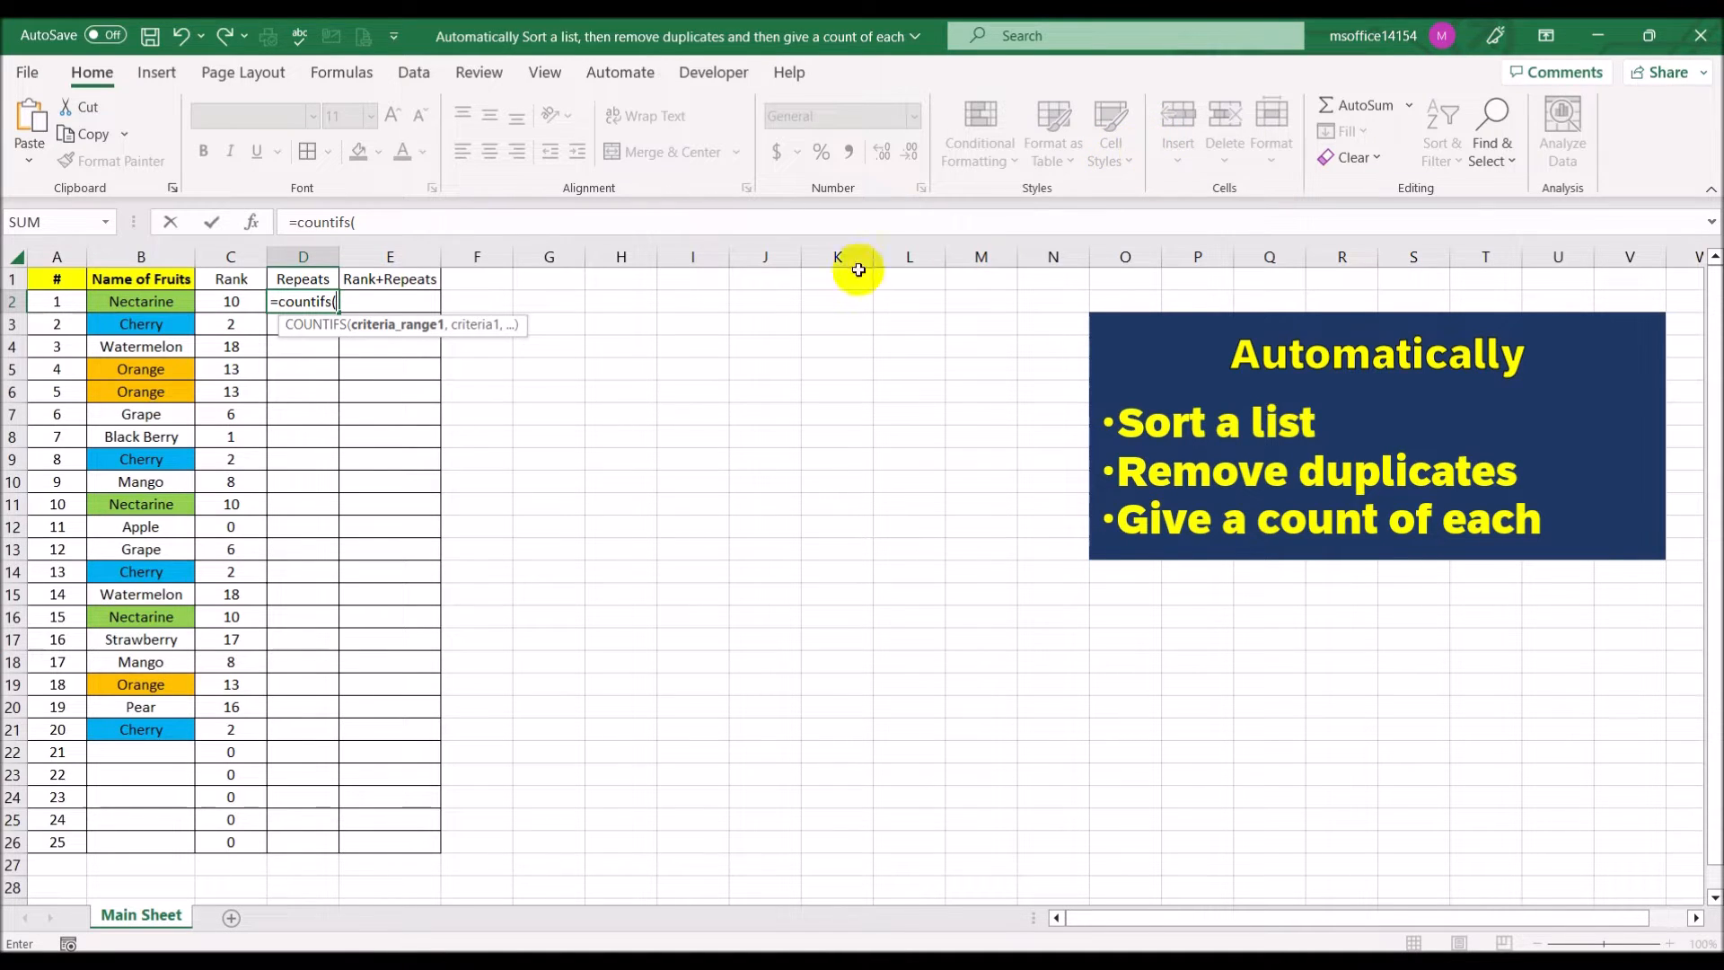
{"action": "left_click", "coordinate": [139, 302]}
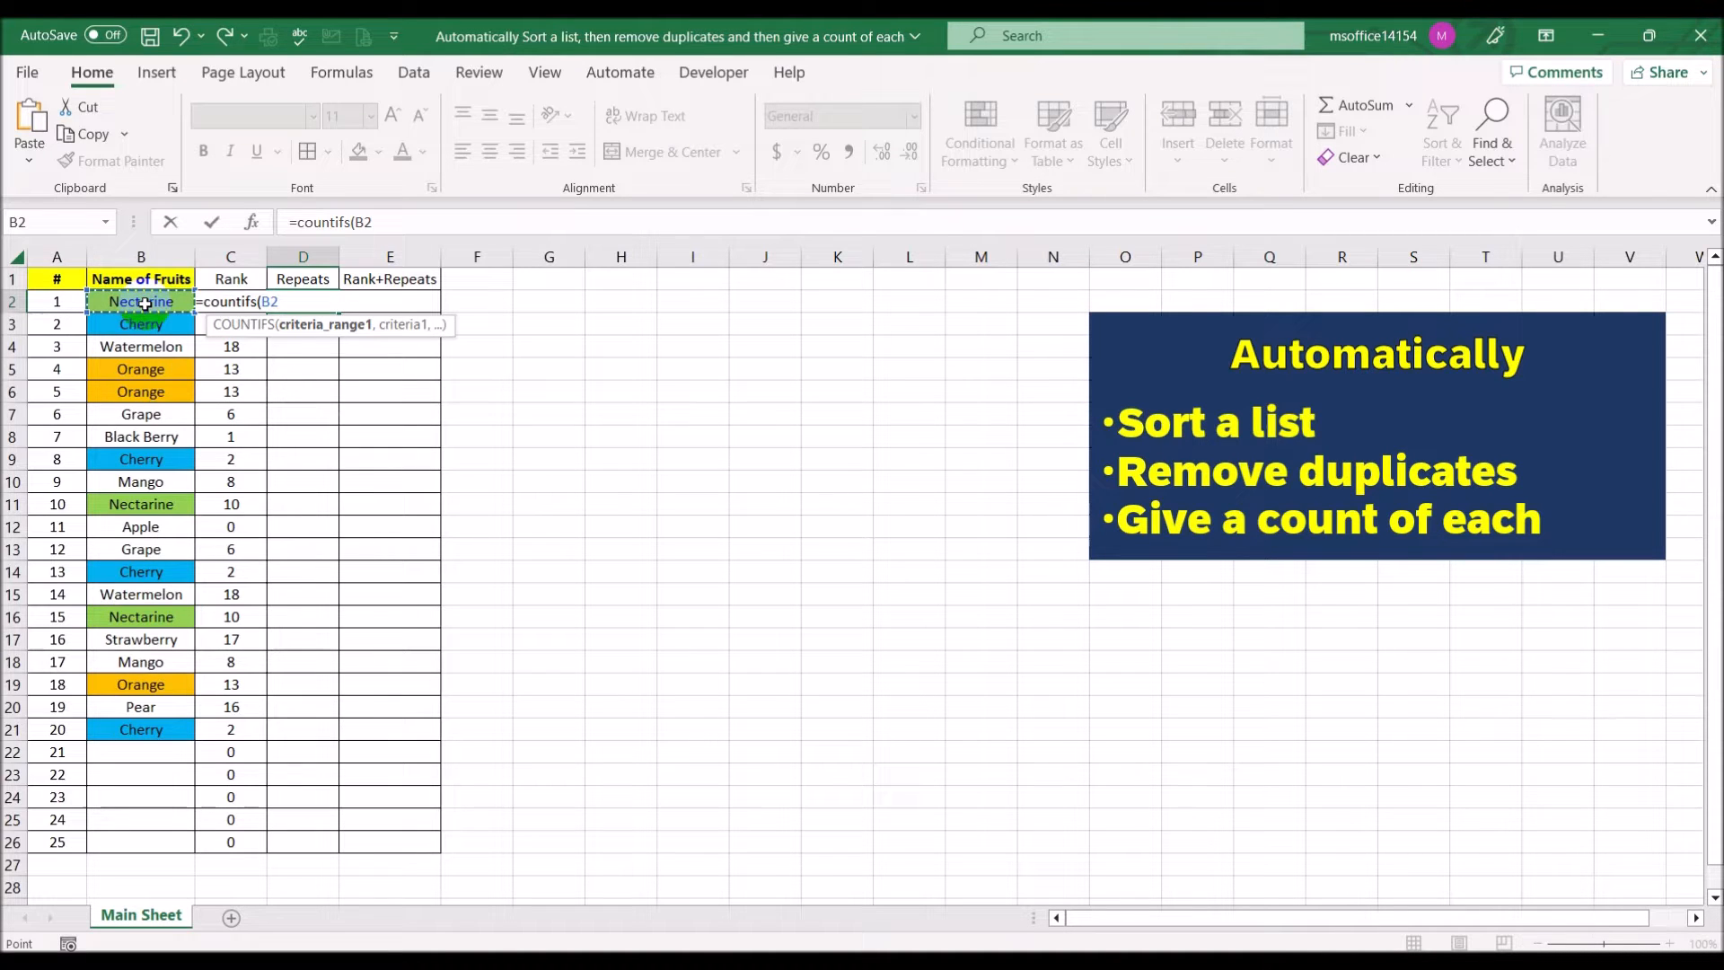
{"action": "key", "text": "F8"}
{"action": "type", "text": ","}
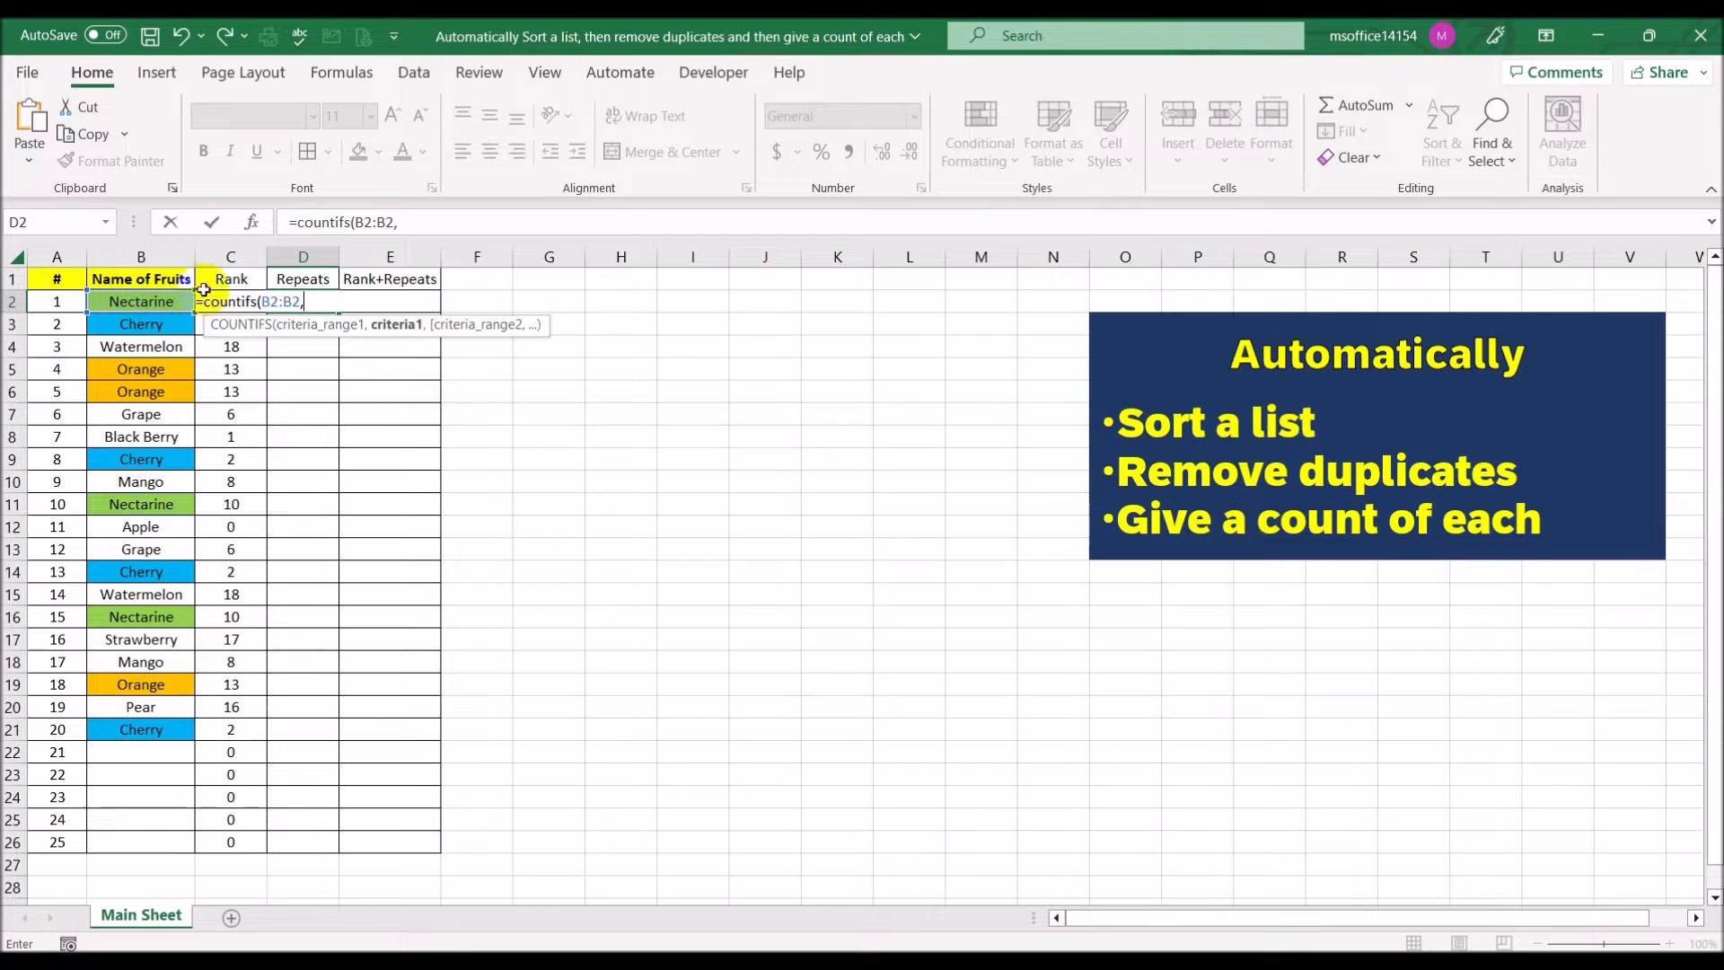
{"action": "left_click", "coordinate": [121, 299]}
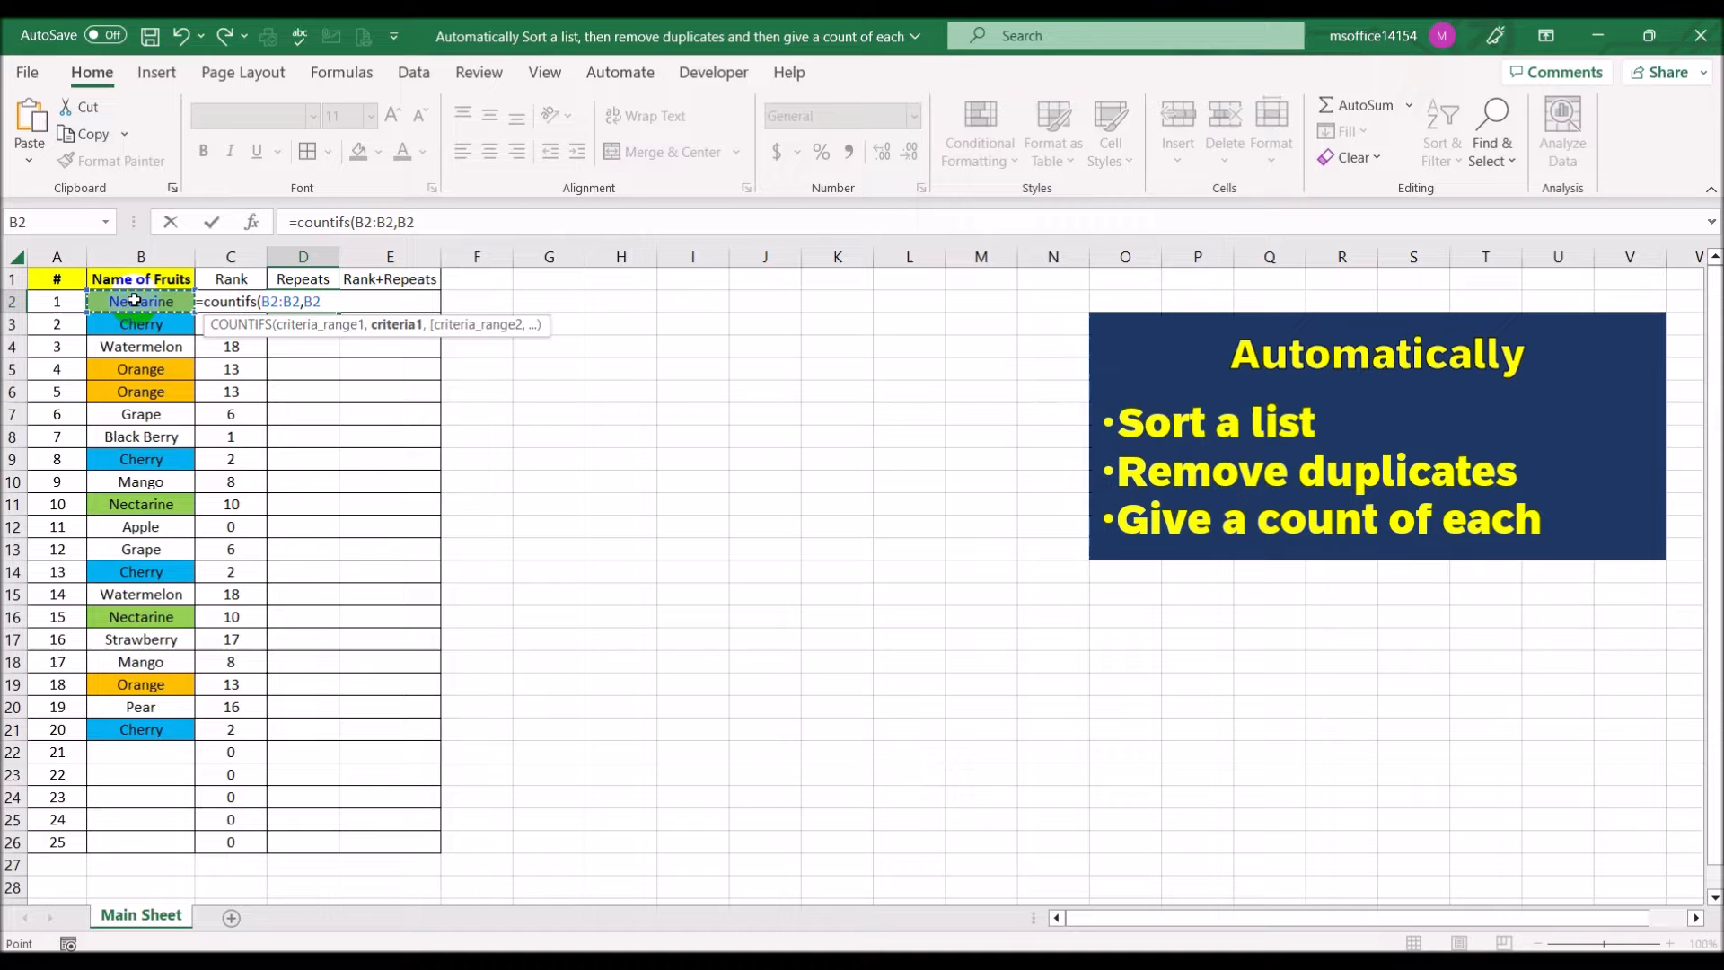
{"action": "type", "text": ")"}
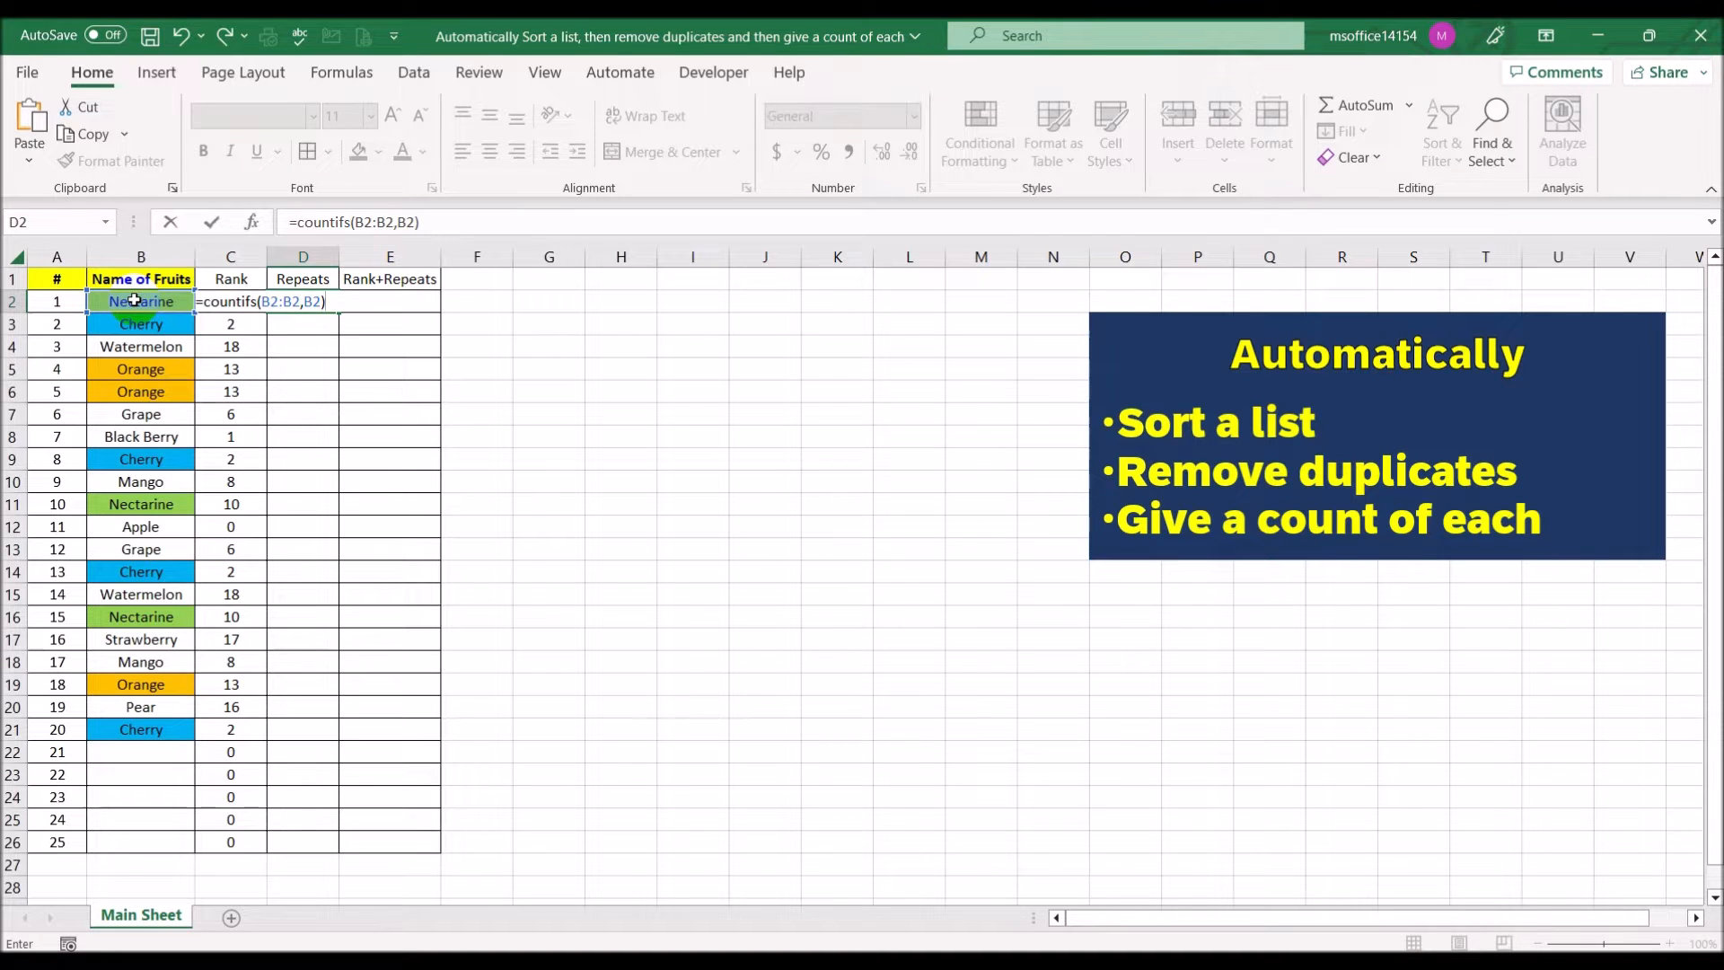
{"action": "key", "text": "Return"}
Copy the repeats formula from D2 into D3 and compare its range references with the fruit names in B2:B3.
{"action": "key", "text": "Up"}
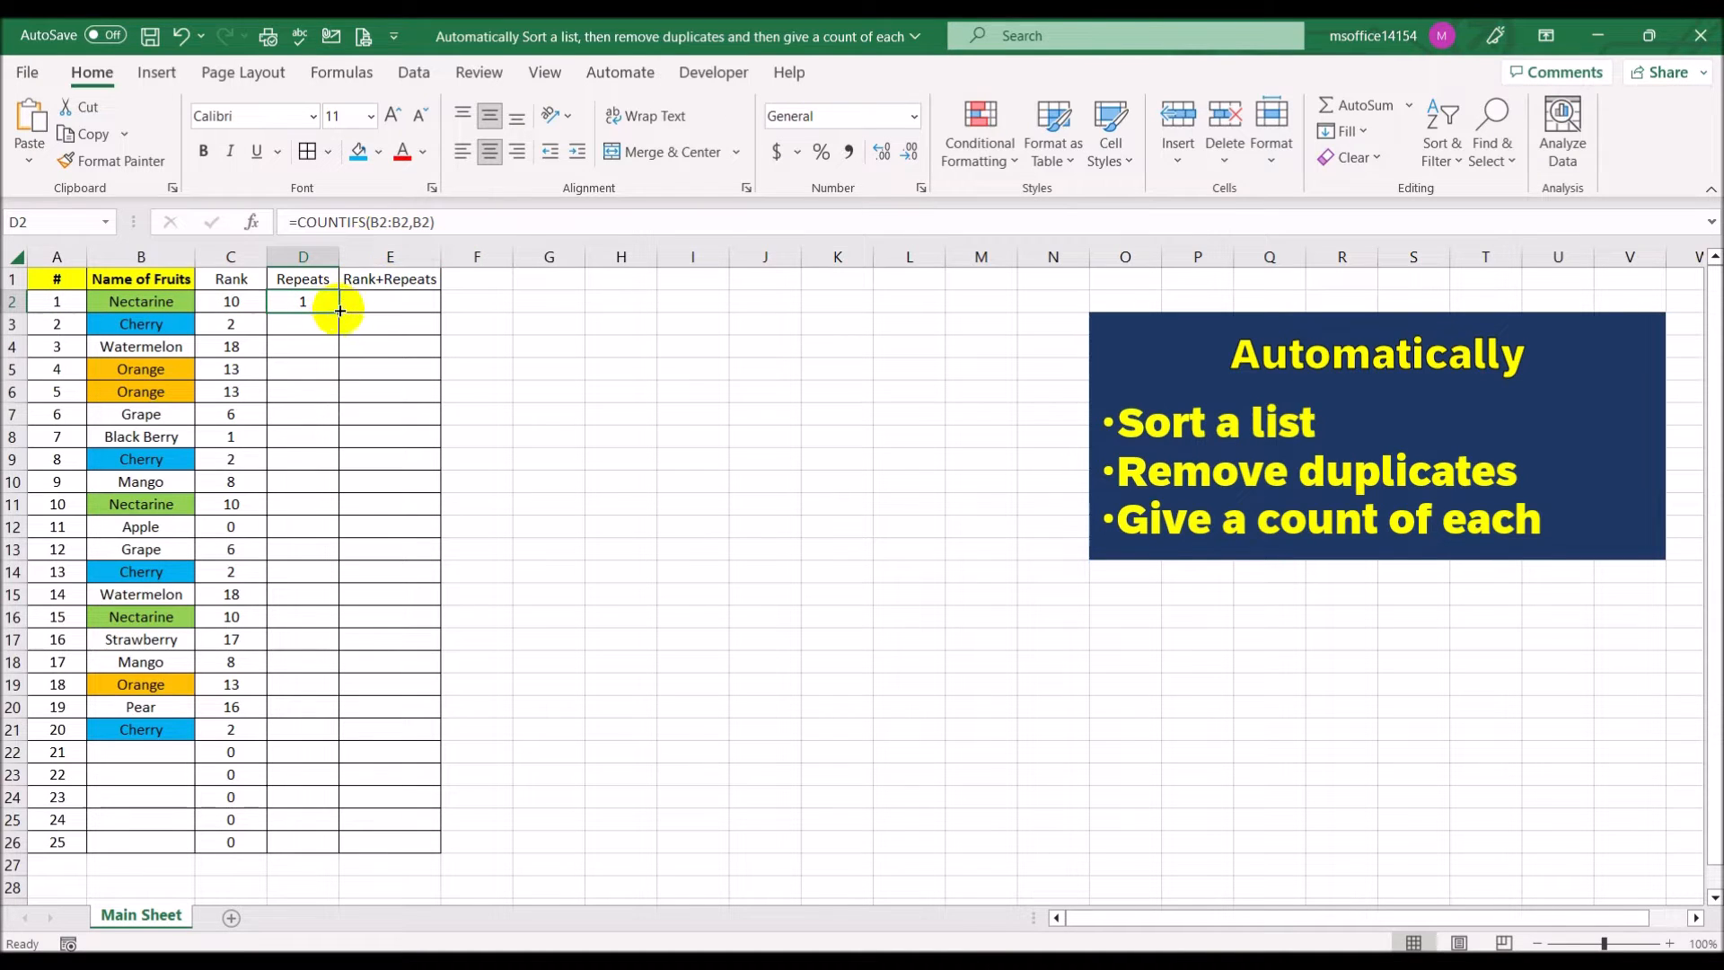
{"action": "left_click_drag", "start_coordinate": [337, 311], "coordinate": [339, 324]}
{"action": "left_click", "coordinate": [284, 324]}
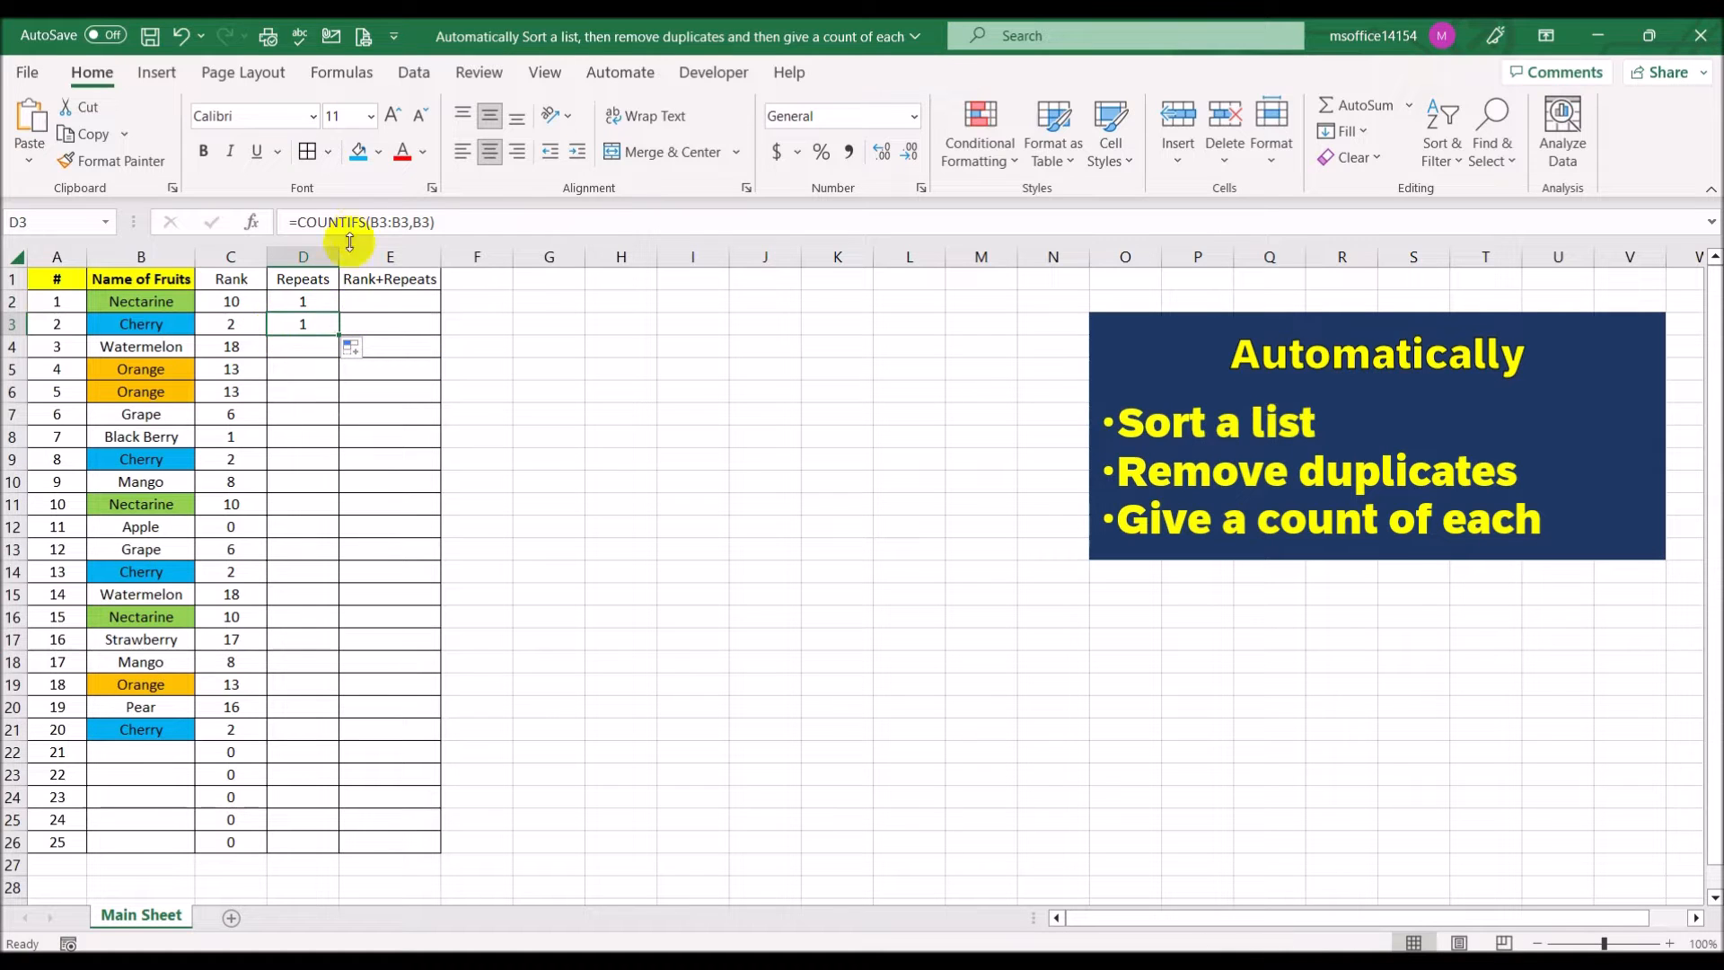
{"action": "left_click", "coordinate": [314, 296]}
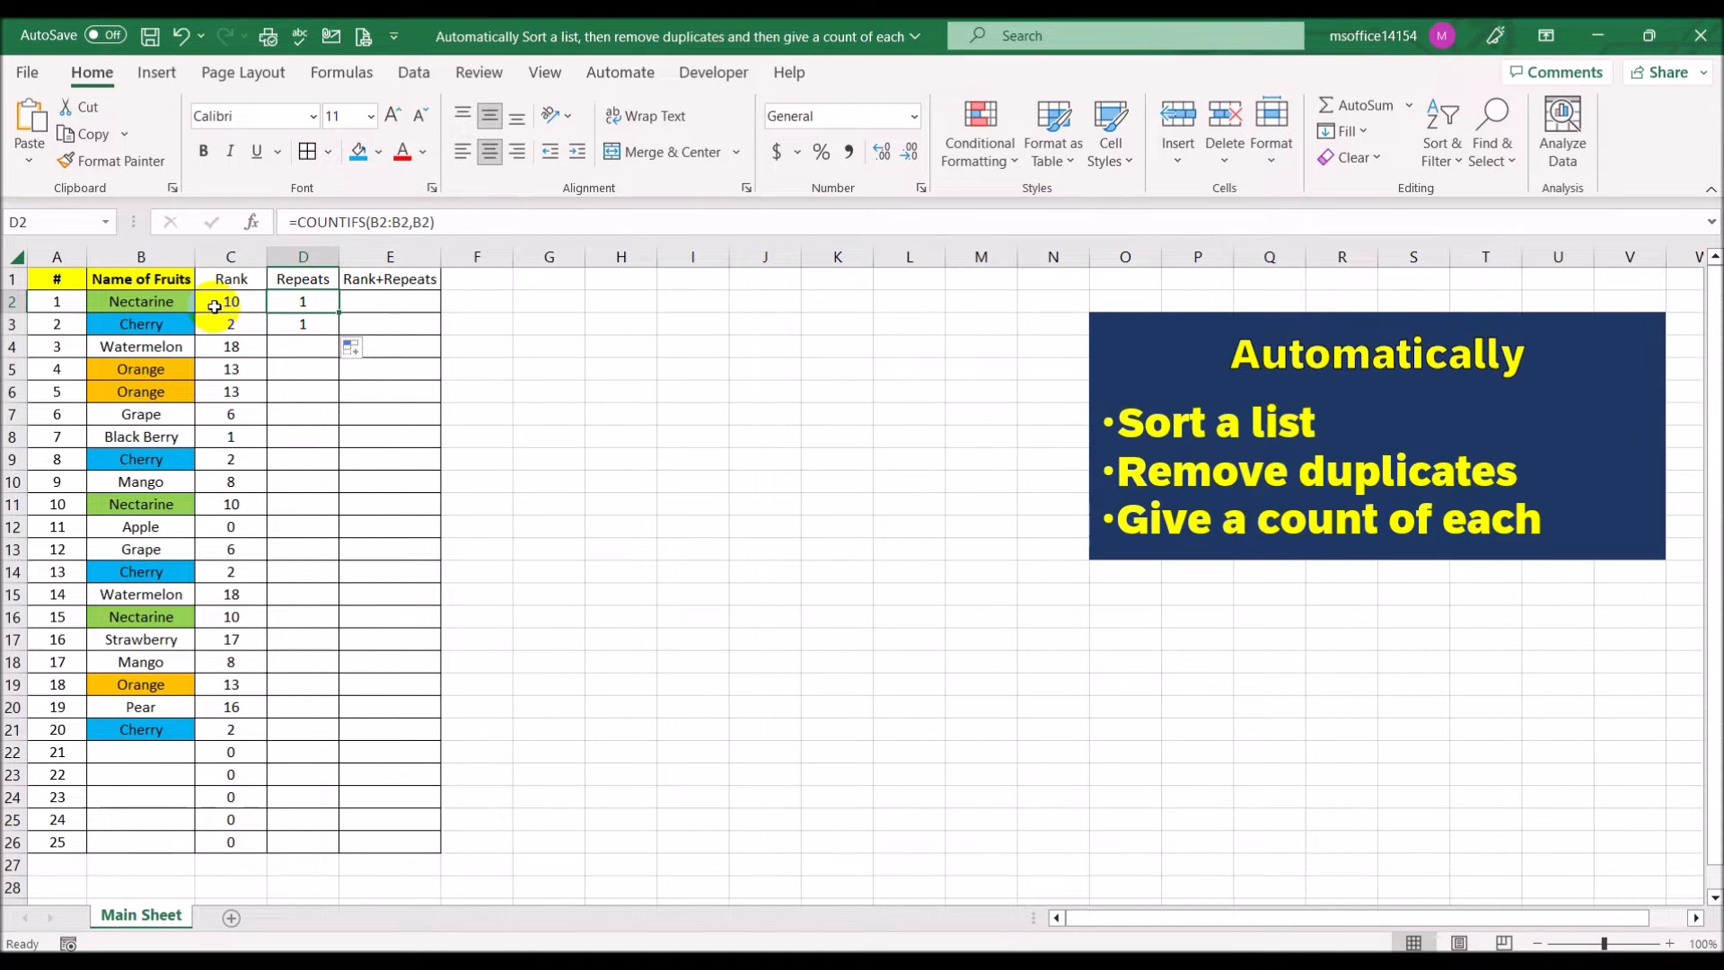
{"action": "left_click", "coordinate": [177, 299]}
{"action": "left_click_drag", "start_coordinate": [177, 299], "coordinate": [176, 325]}
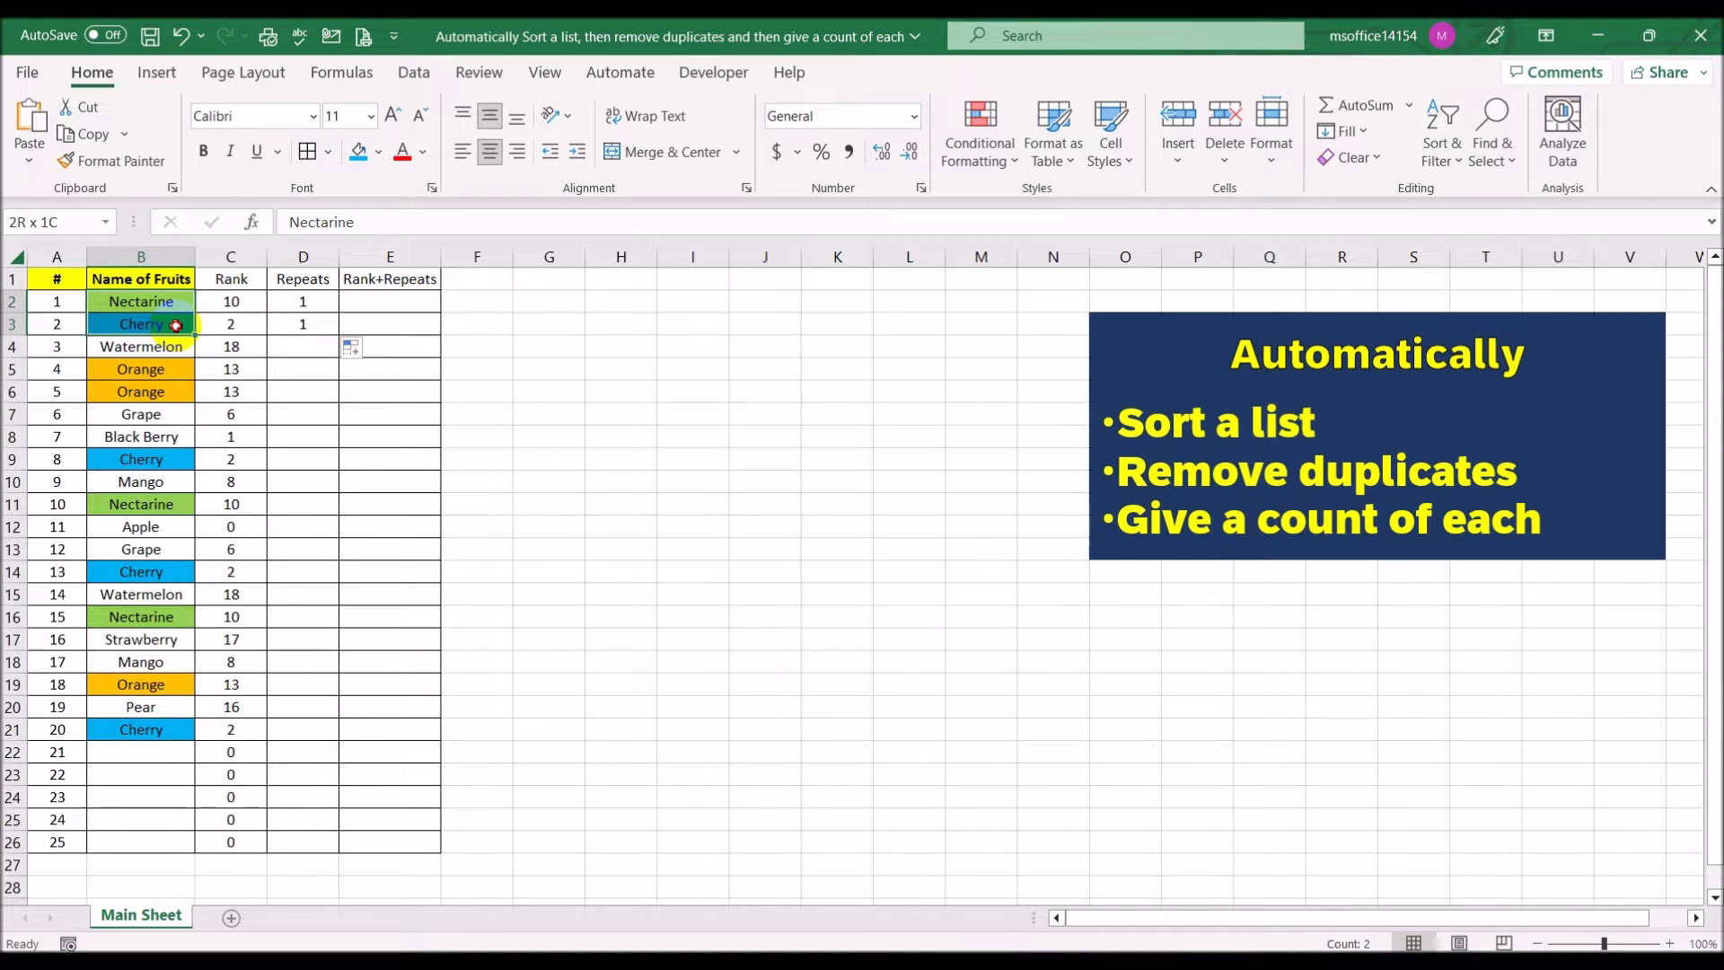
{"action": "mouse_move", "coordinate": [176, 325]}
{"action": "left_mouse_down"}
{"action": "mouse_move", "coordinate": [150, 300]}
{"action": "mouse_move", "coordinate": [157, 321]}
{"action": "left_mouse_up"}
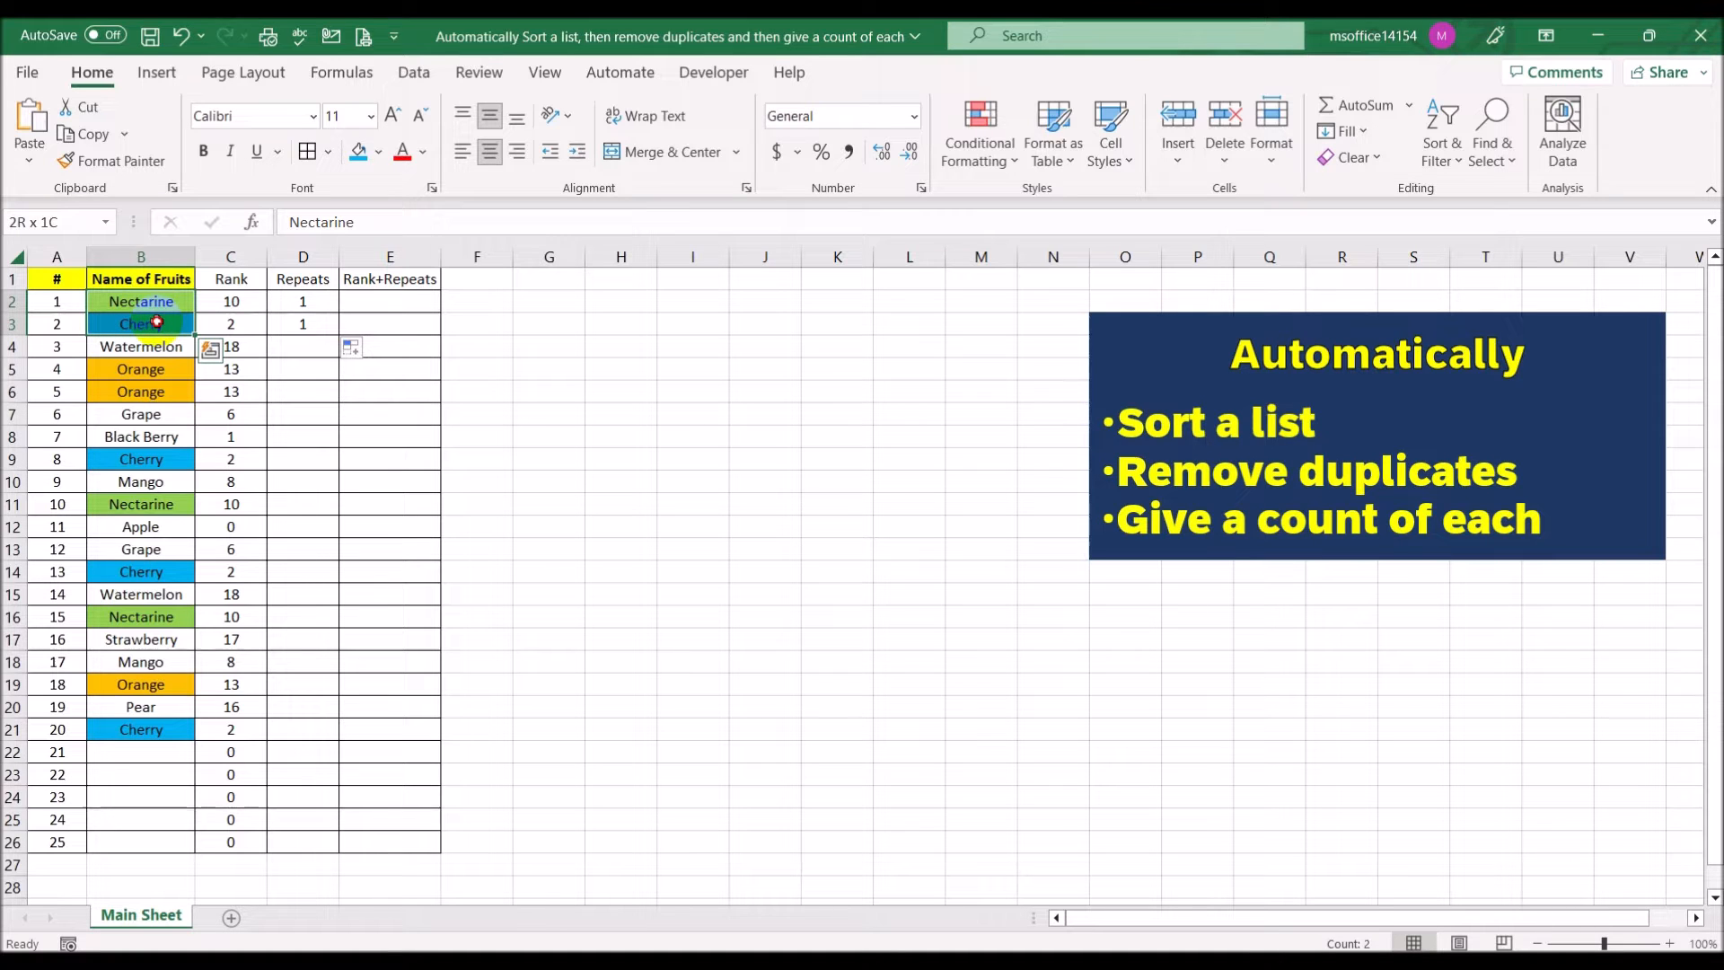
{"action": "left_click_drag", "start_coordinate": [153, 329], "coordinate": [152, 339]}
Lock the starting row of the range in D2 so the formula reads =COUNTIFS(B$2:B2,B2).
{"action": "left_click", "coordinate": [286, 301]}
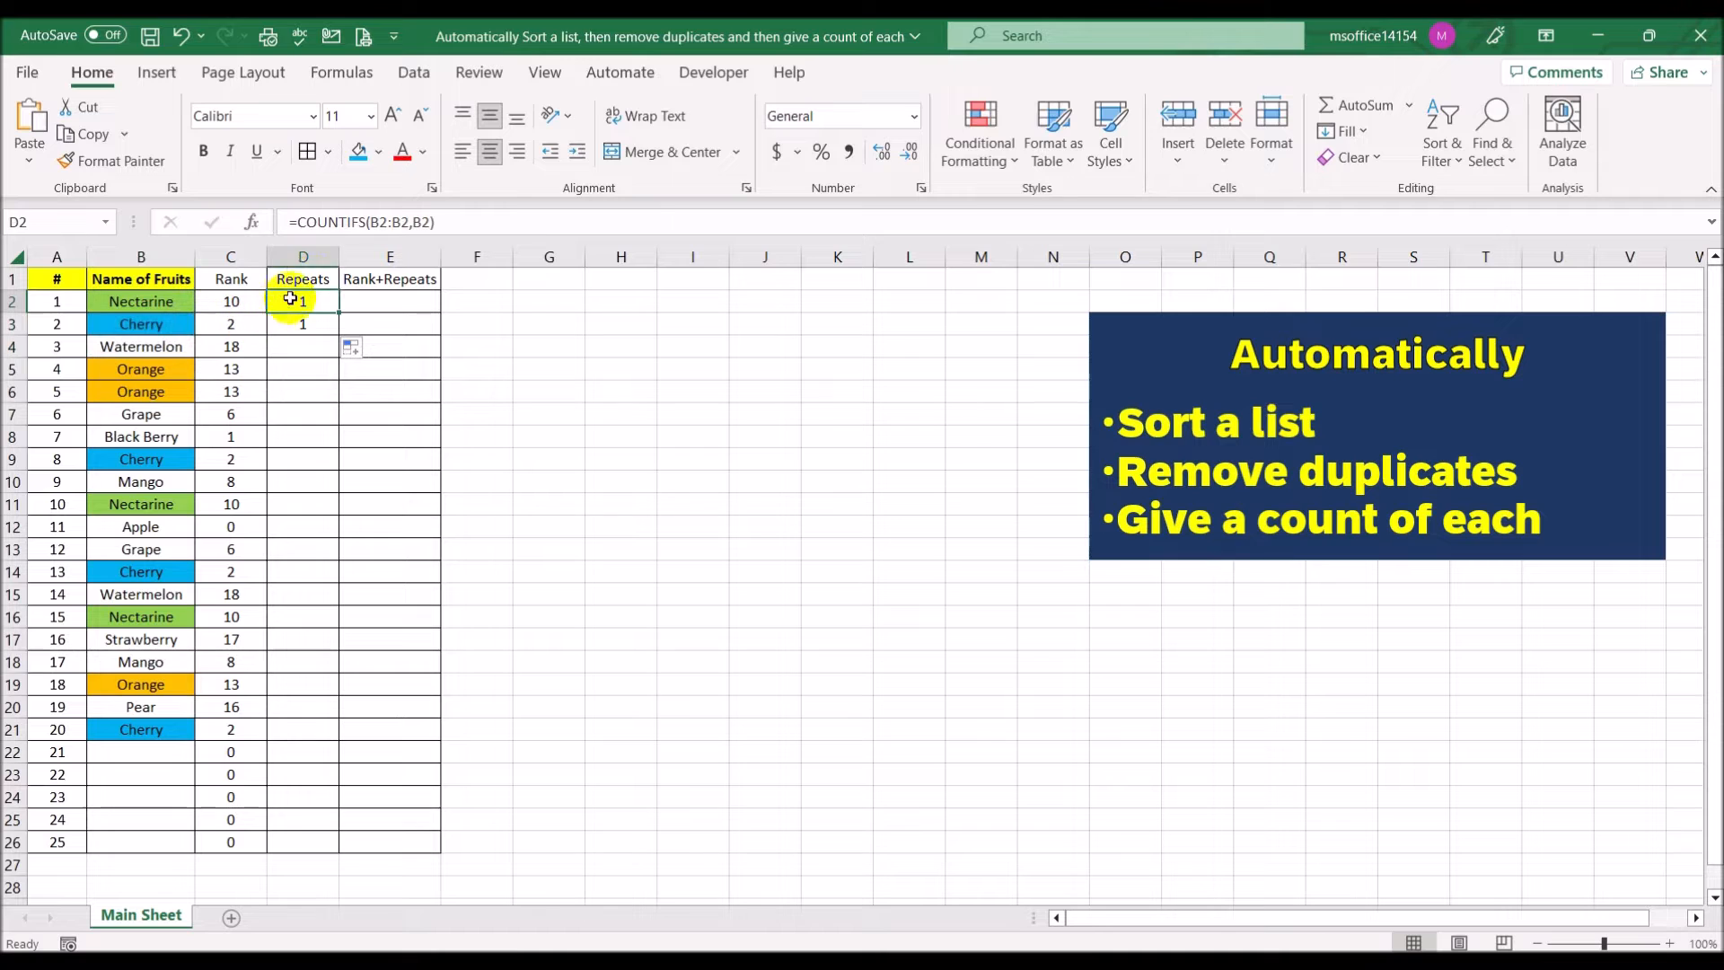
{"action": "left_click", "coordinate": [398, 220]}
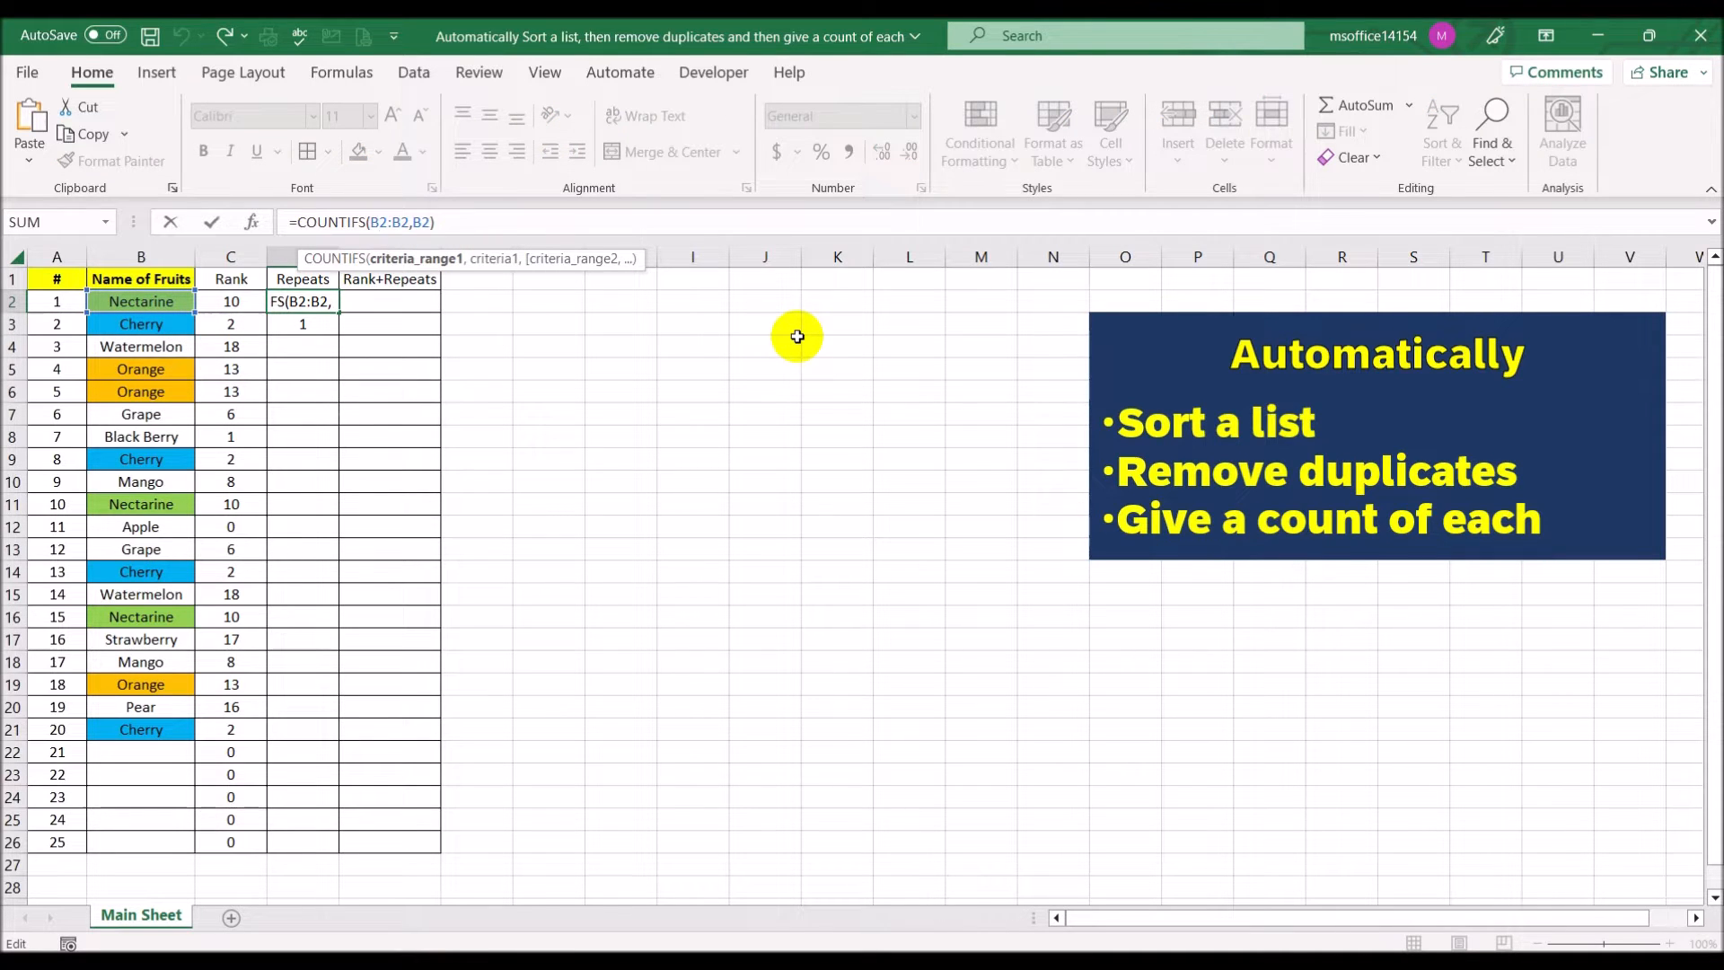
{"action": "type", "text": "$"}
{"action": "key", "text": "Return"}
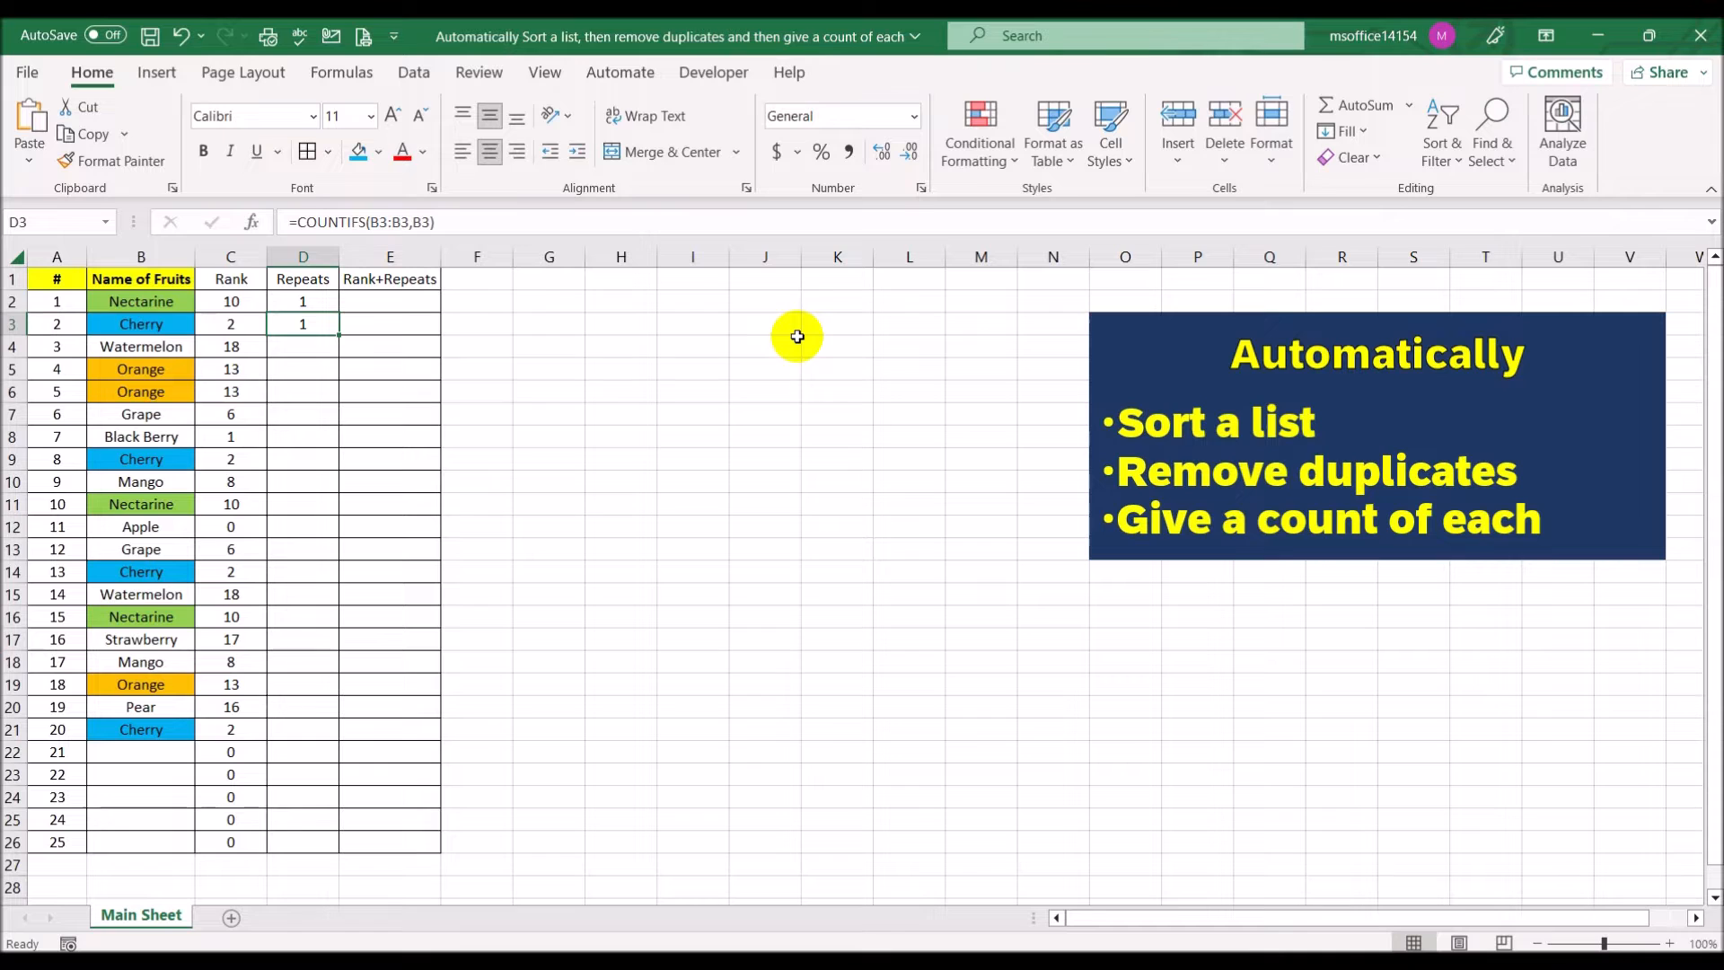
Fill the repeats formula from D2 down to D4 and check the references in D2 and D3.
{"action": "left_click_drag", "start_coordinate": [302, 301], "coordinate": [344, 357]}
{"action": "left_click", "coordinate": [297, 303]}
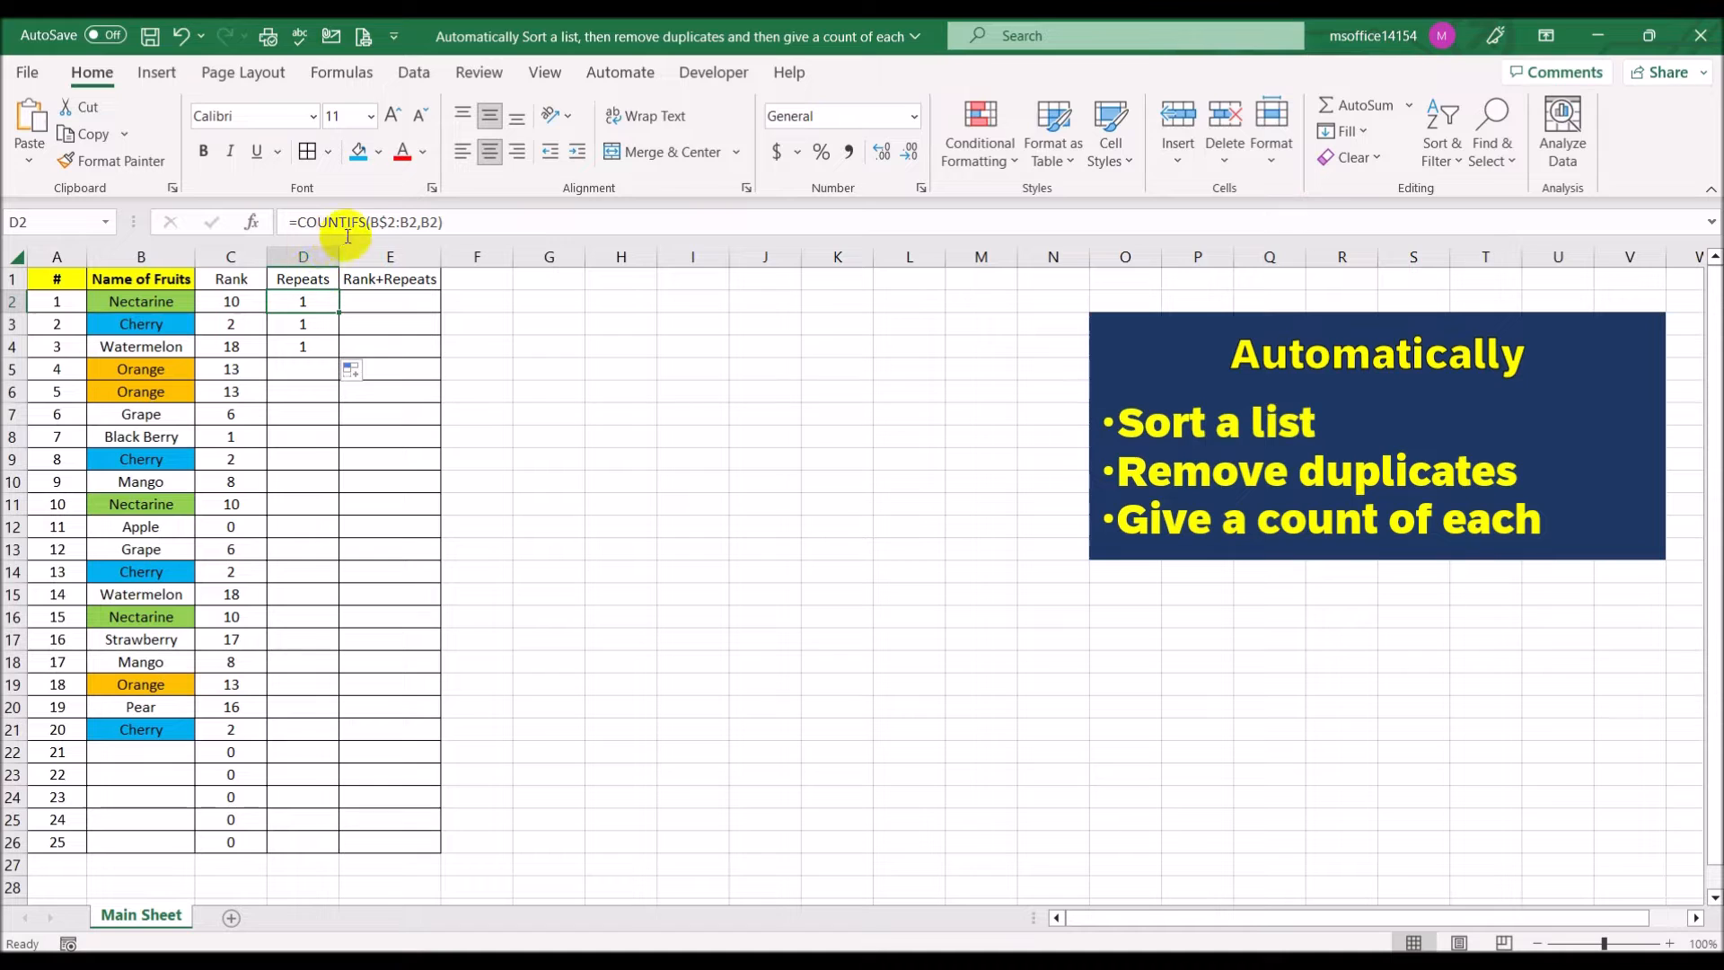
{"action": "left_click", "coordinate": [309, 325]}
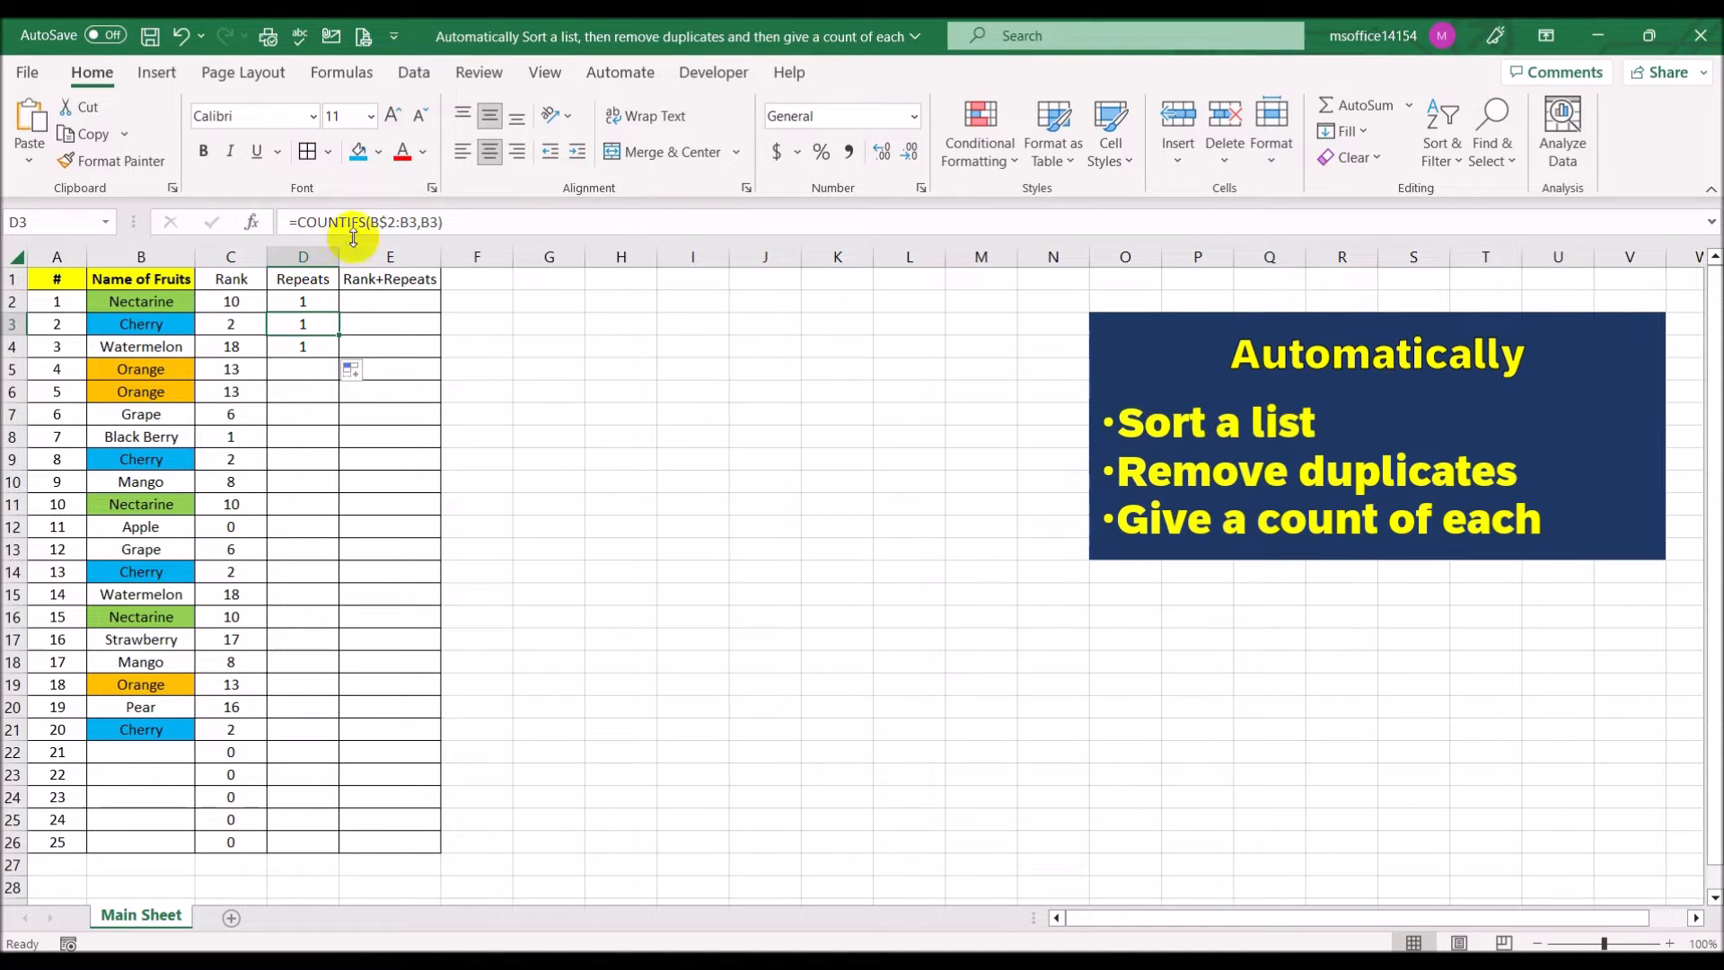
Fill the repeats formula from D2 down the Repeats column to D26.
{"action": "left_click", "coordinate": [309, 304]}
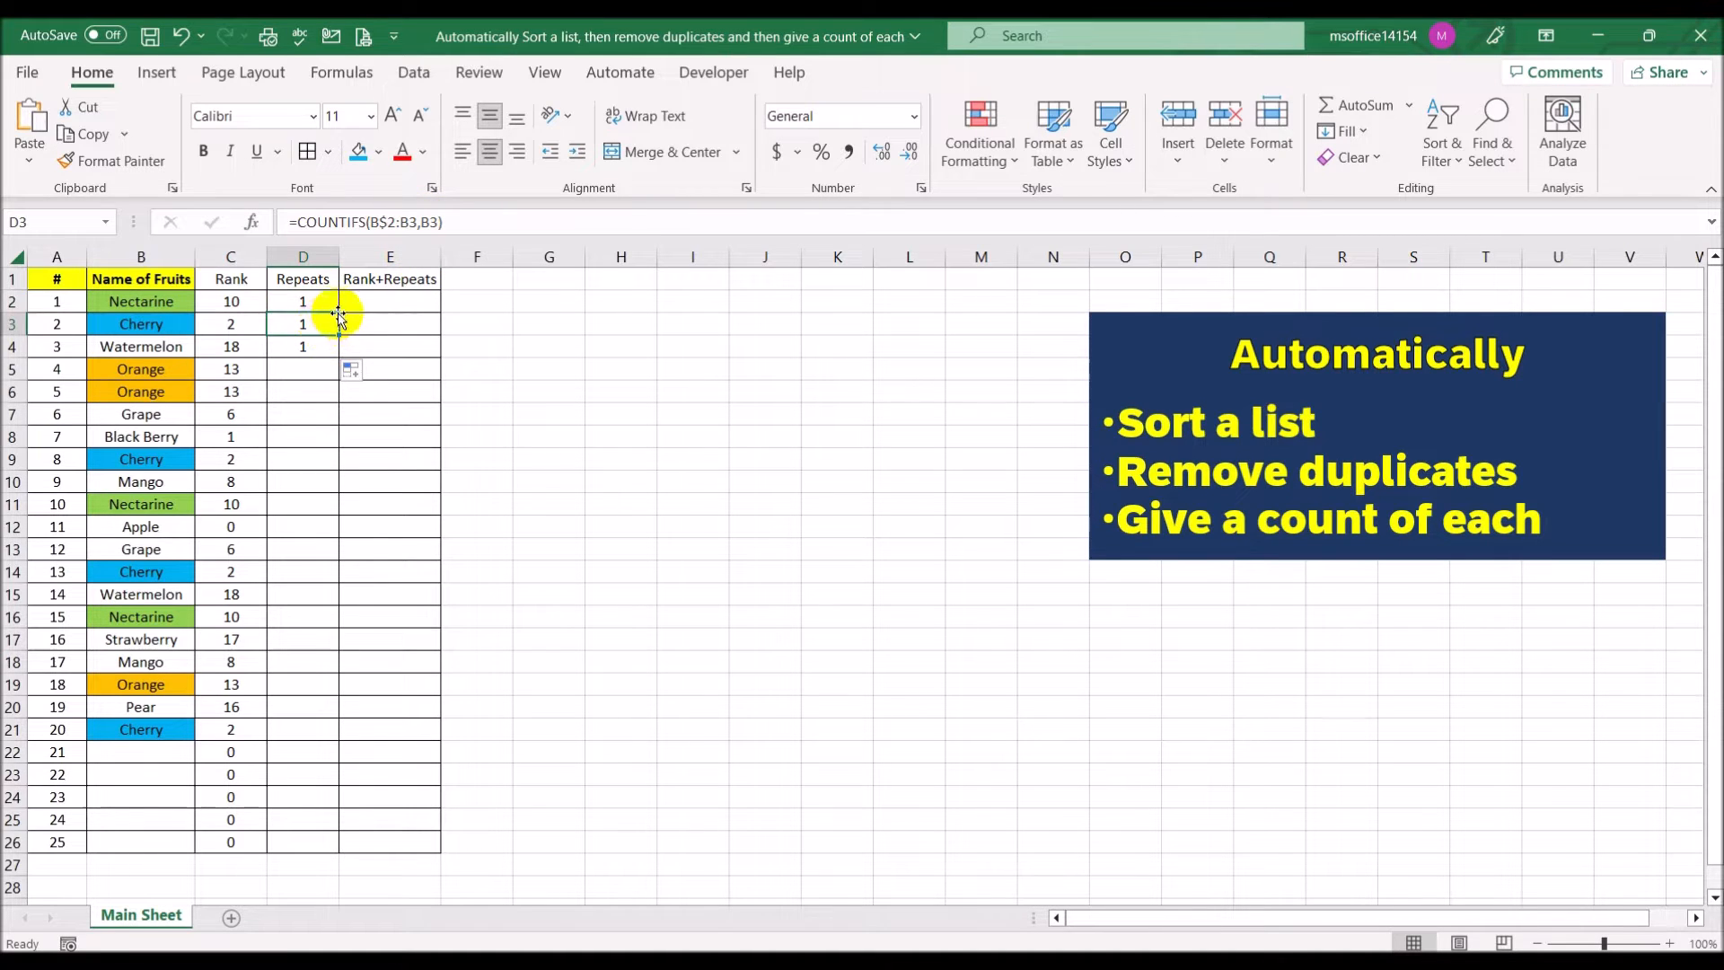
{"action": "left_click_drag", "start_coordinate": [338, 314], "coordinate": [335, 357]}
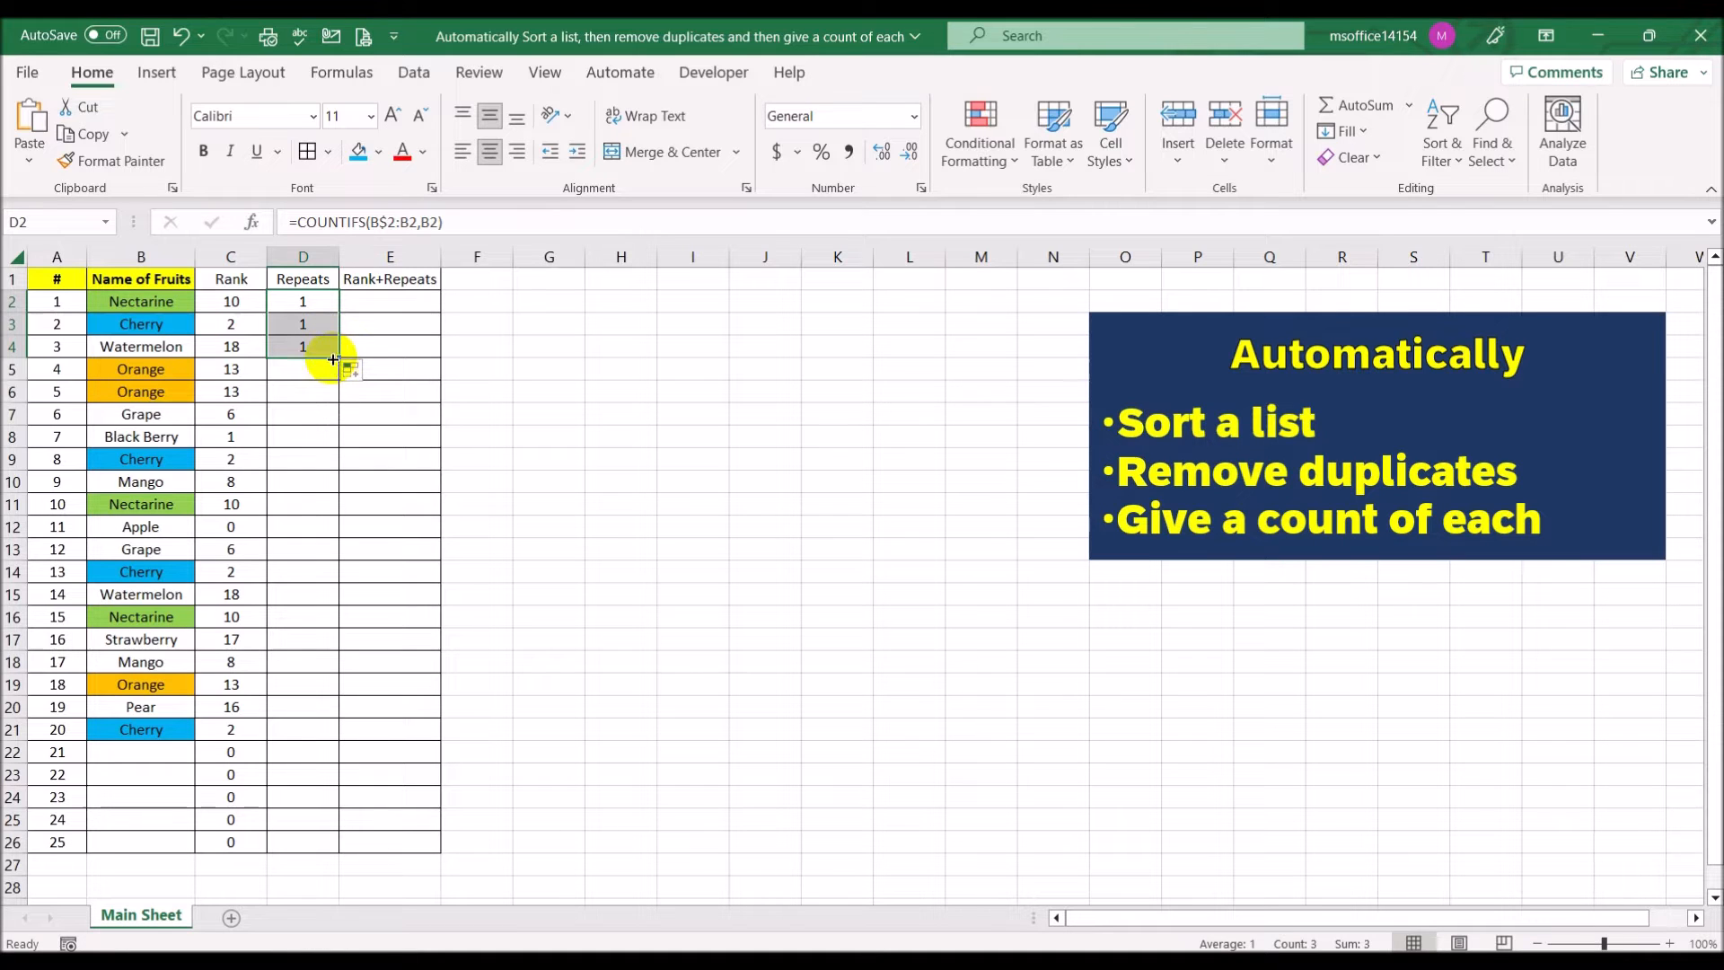
{"action": "double_click", "coordinate": [338, 357]}
{"action": "left_click", "coordinate": [547, 388]}
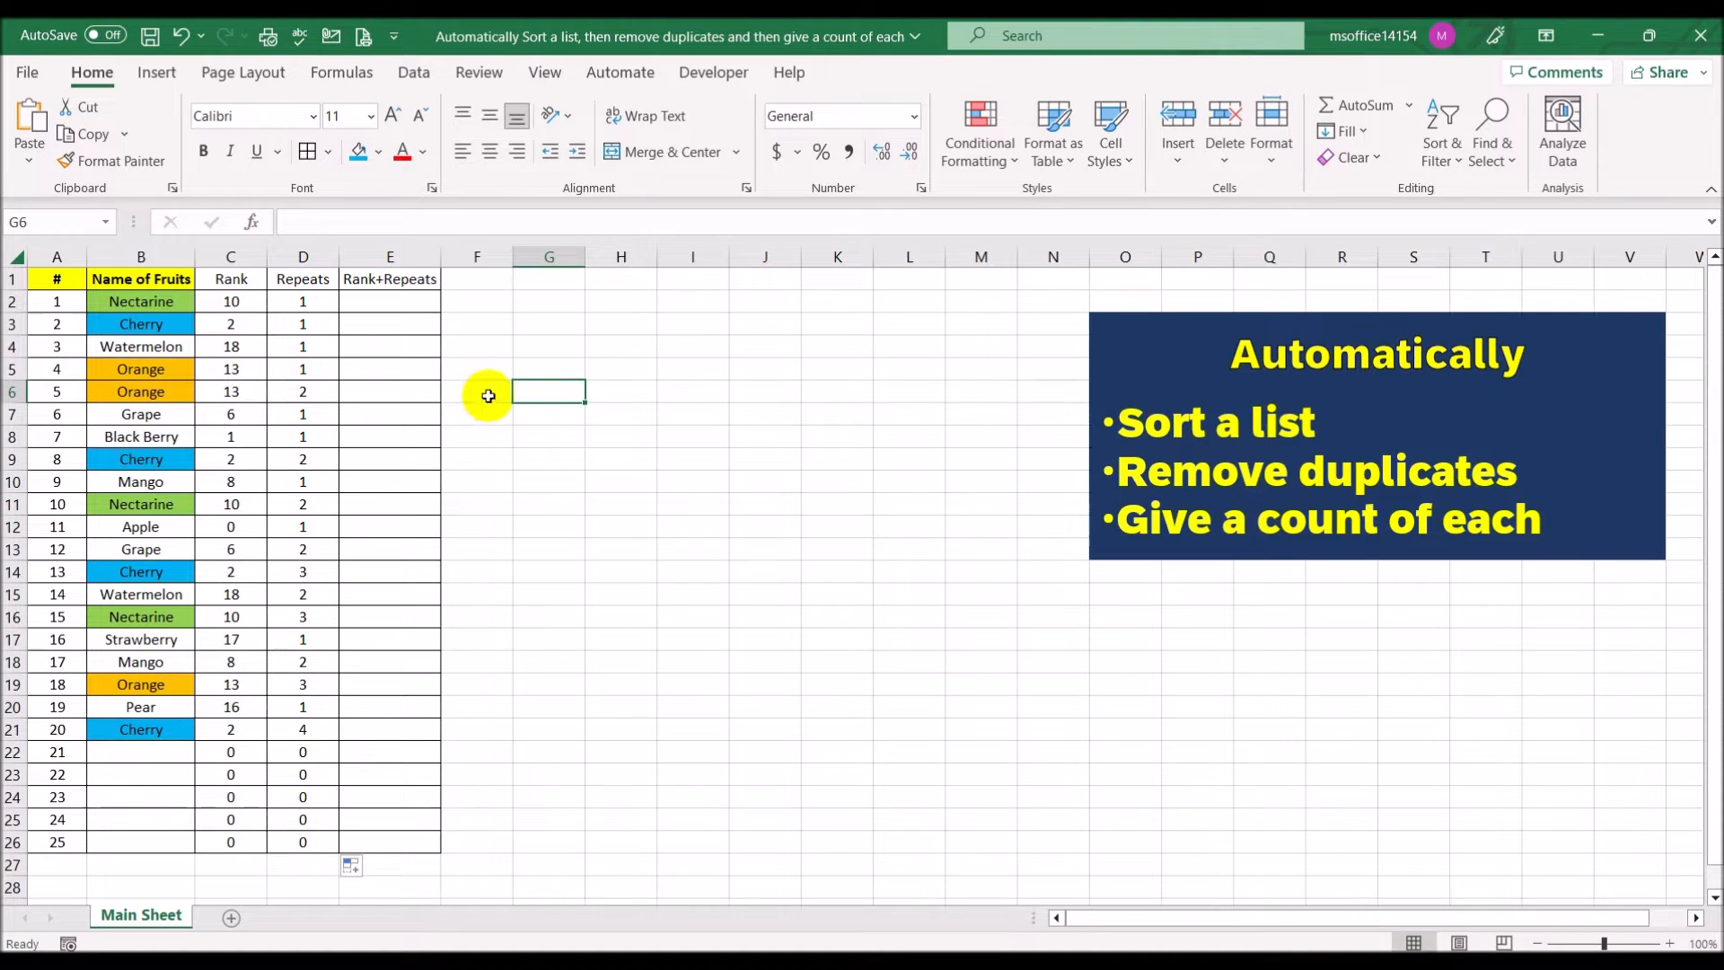
Examine the repeats formulas in D2 and D3 against the fruit names they count in column B.
{"action": "left_click", "coordinate": [297, 306]}
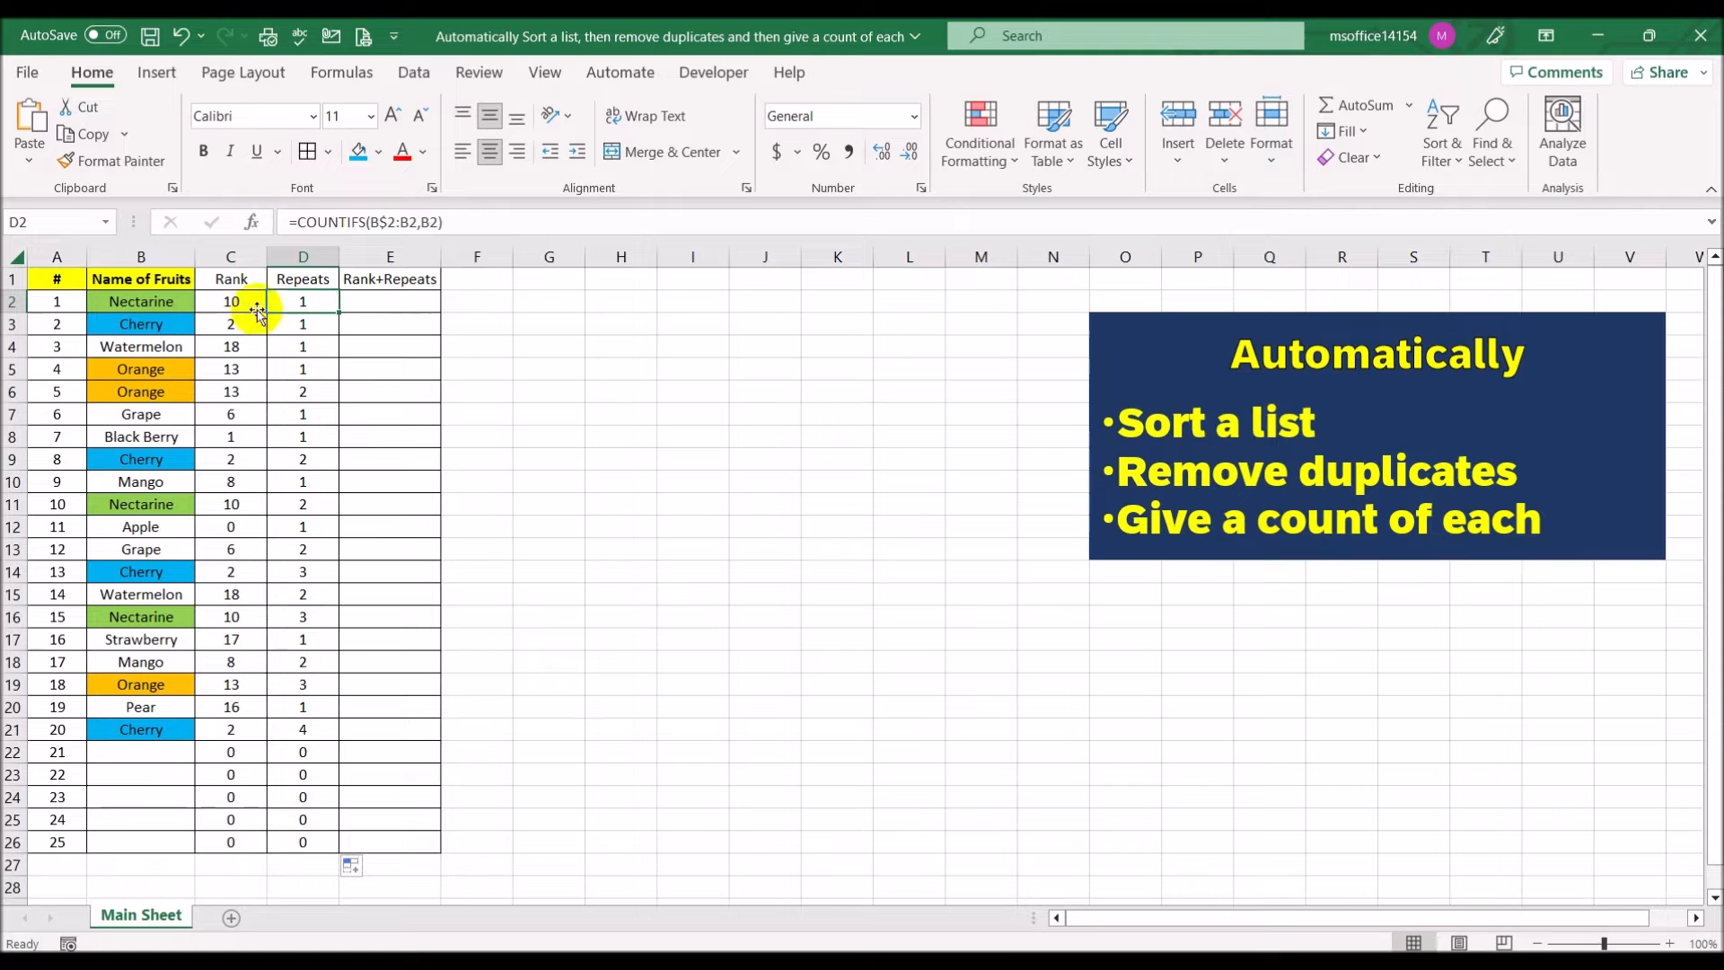
{"action": "left_click", "coordinate": [501, 220]}
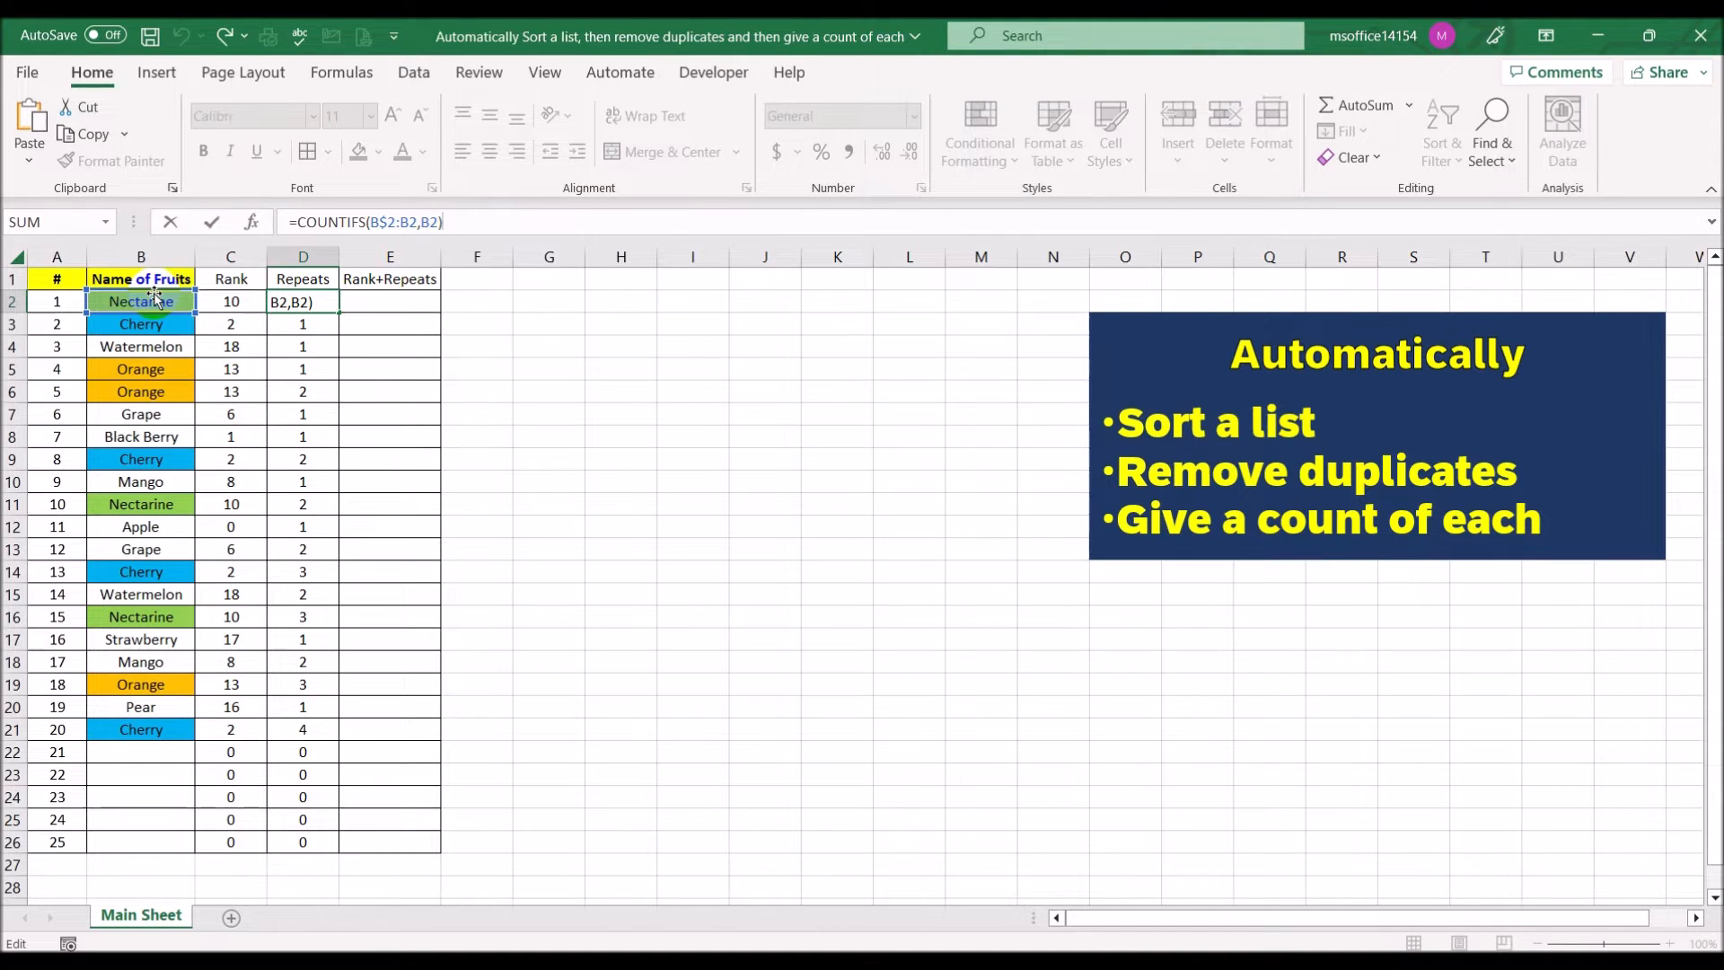
{"action": "key", "text": "ctrl+Return"}
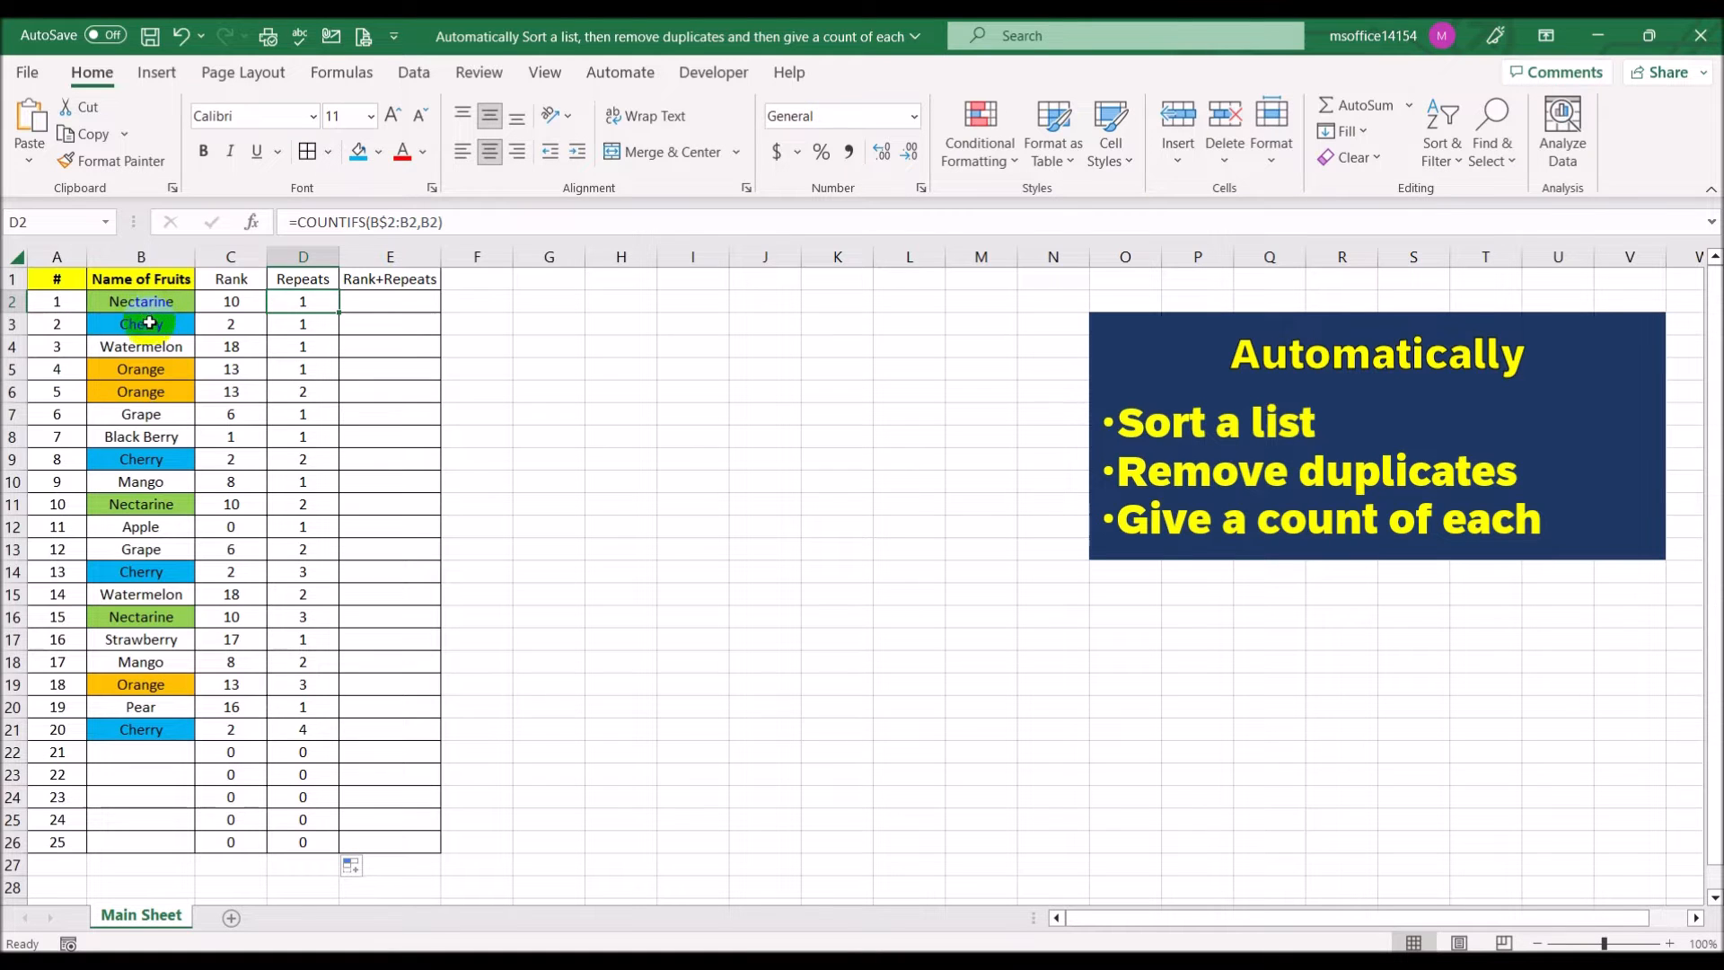
{"action": "left_click", "coordinate": [149, 323]}
{"action": "left_click", "coordinate": [292, 323]}
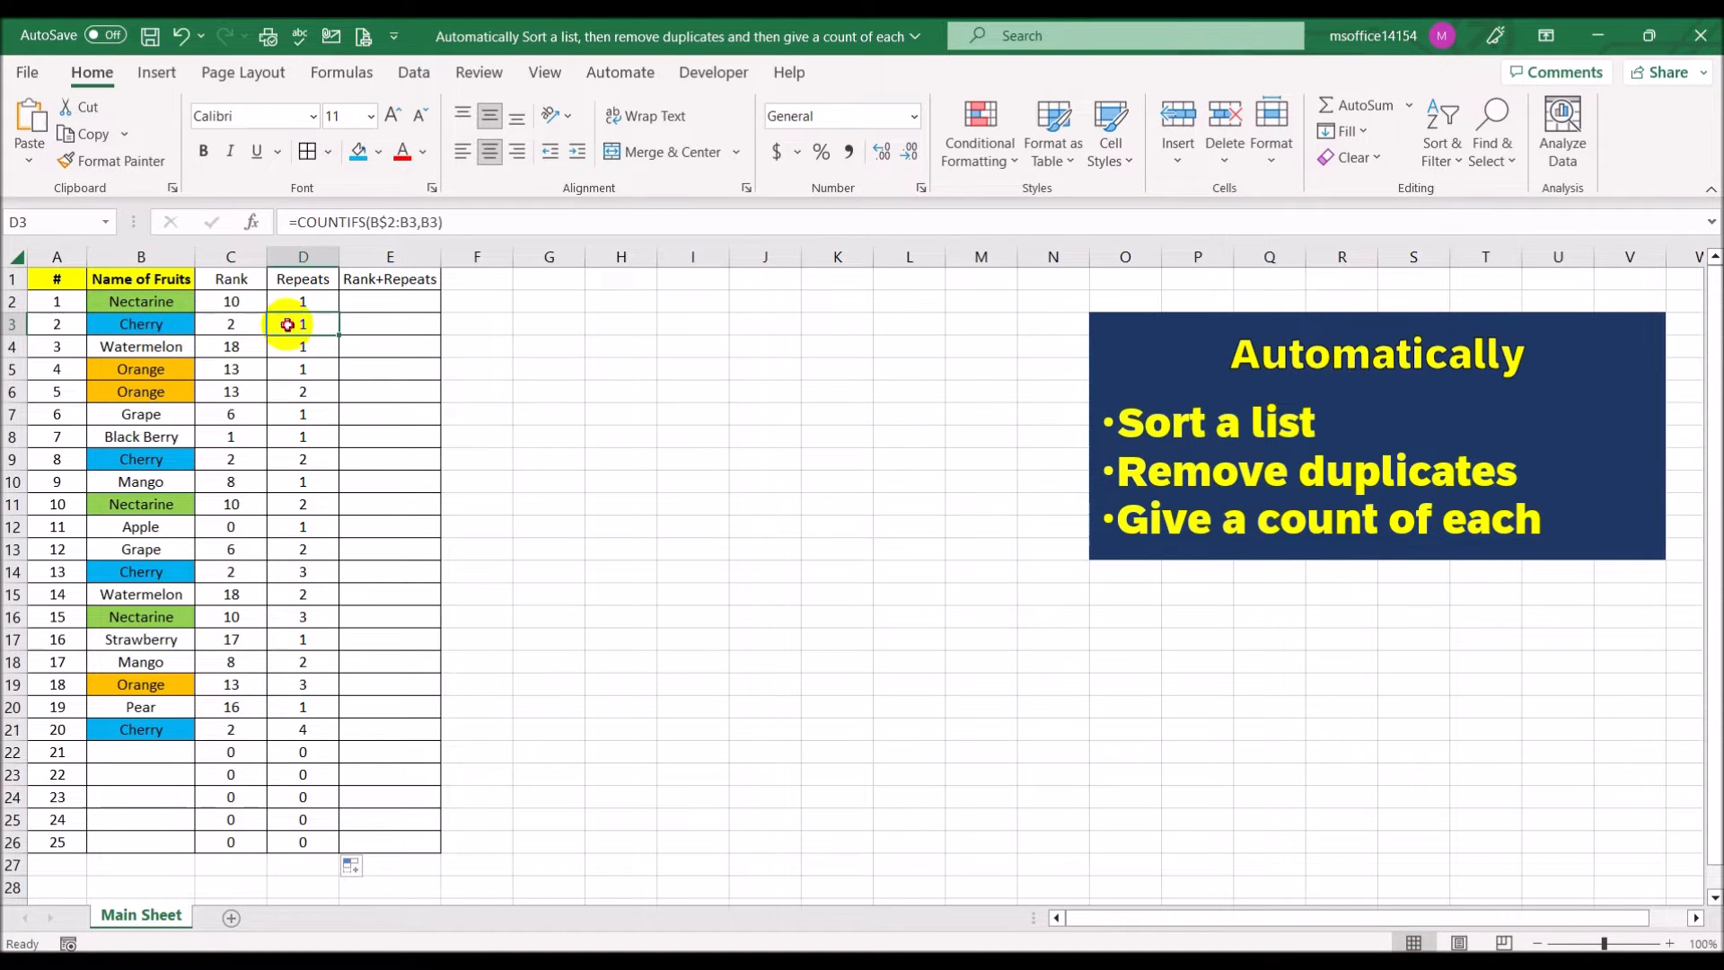
Inspect the ranges referenced by the repeats formulas in D3 and D4 without changing them.
{"action": "left_click", "coordinate": [481, 219]}
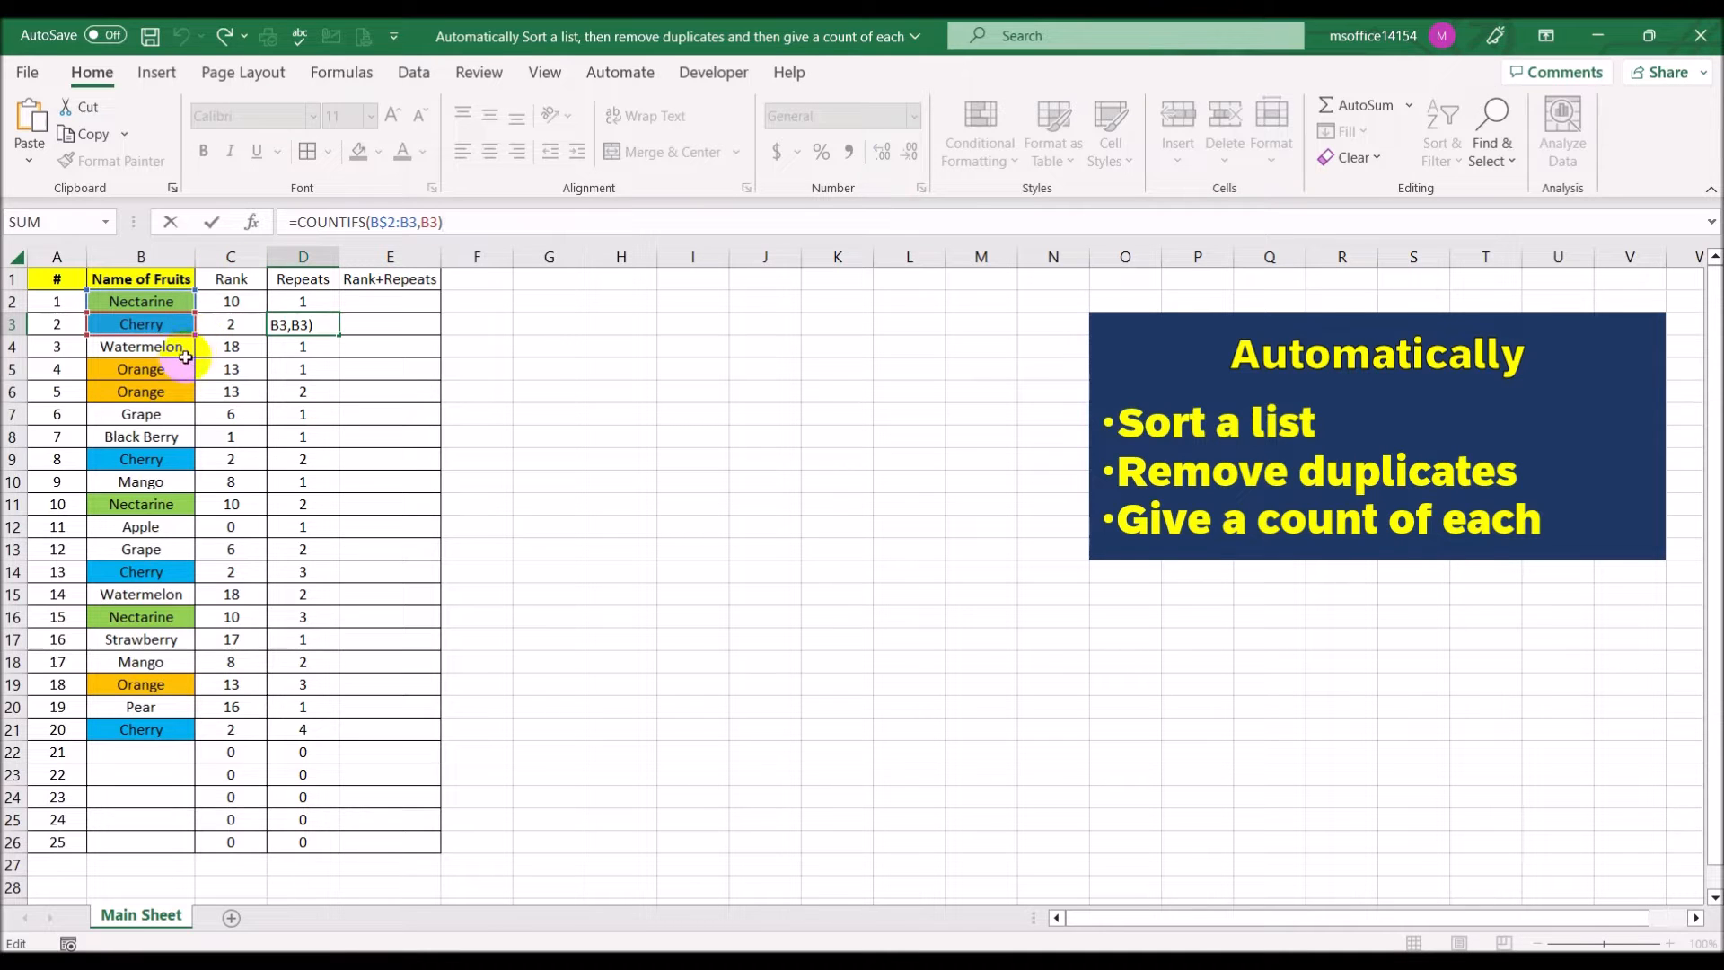
{"action": "key", "text": "Return"}
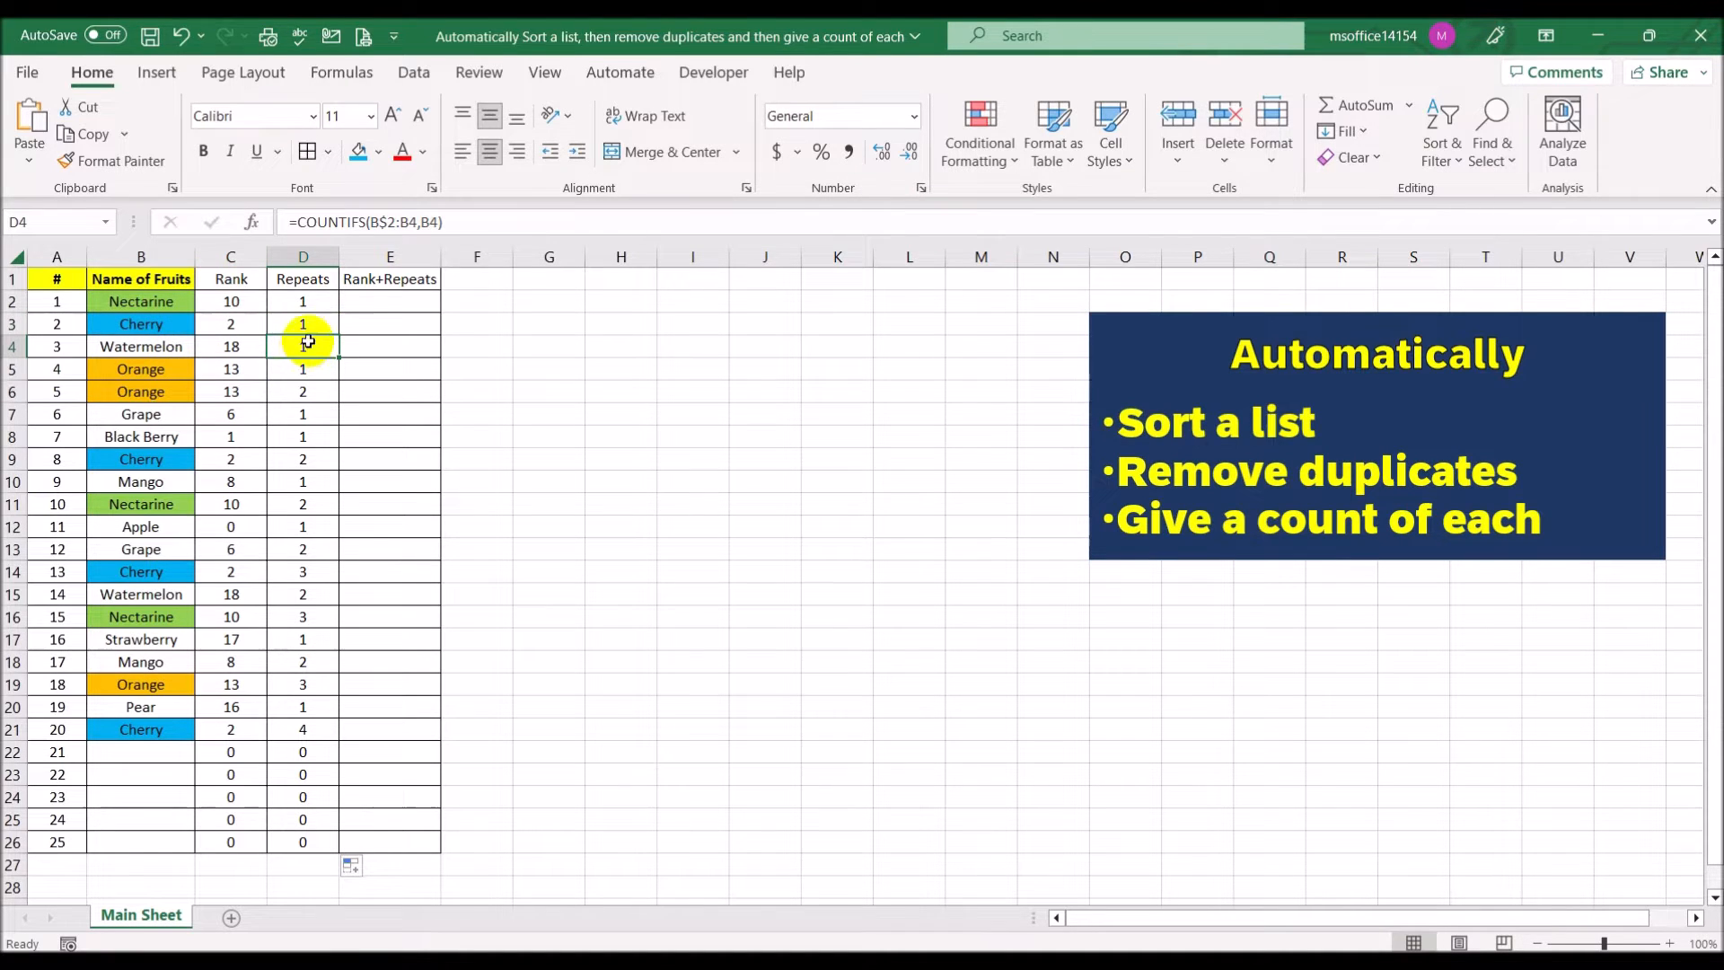
{"action": "left_click", "coordinate": [521, 212]}
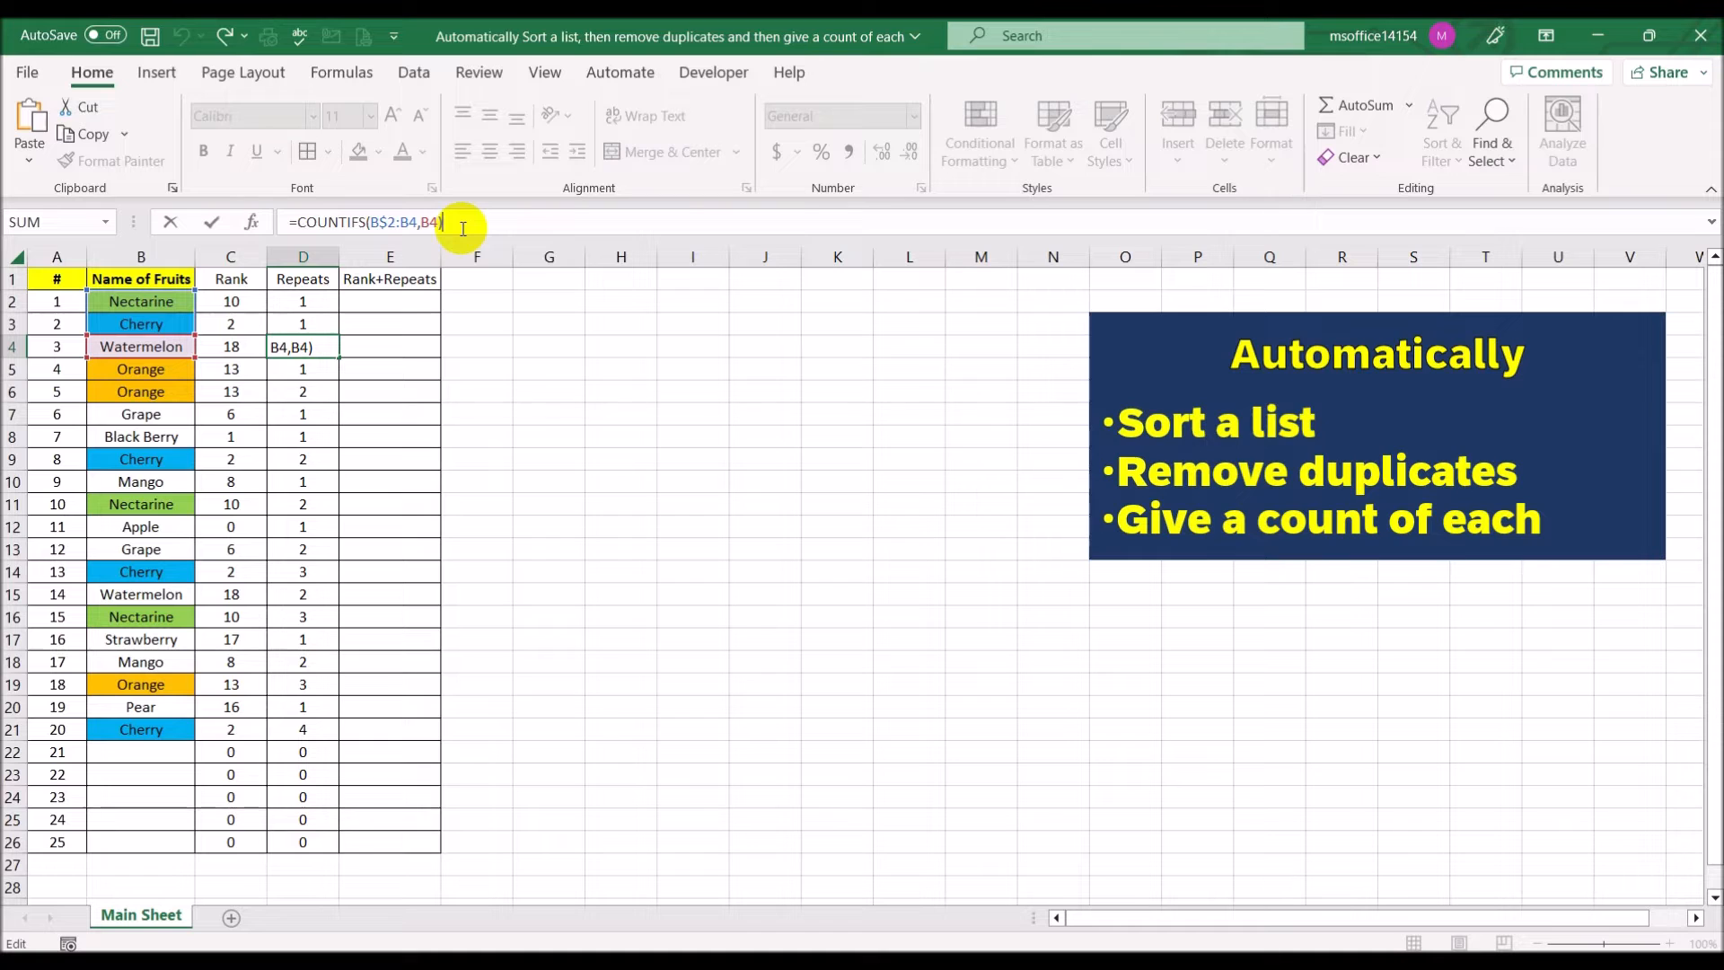
{"action": "key", "text": "ctrl+Return"}
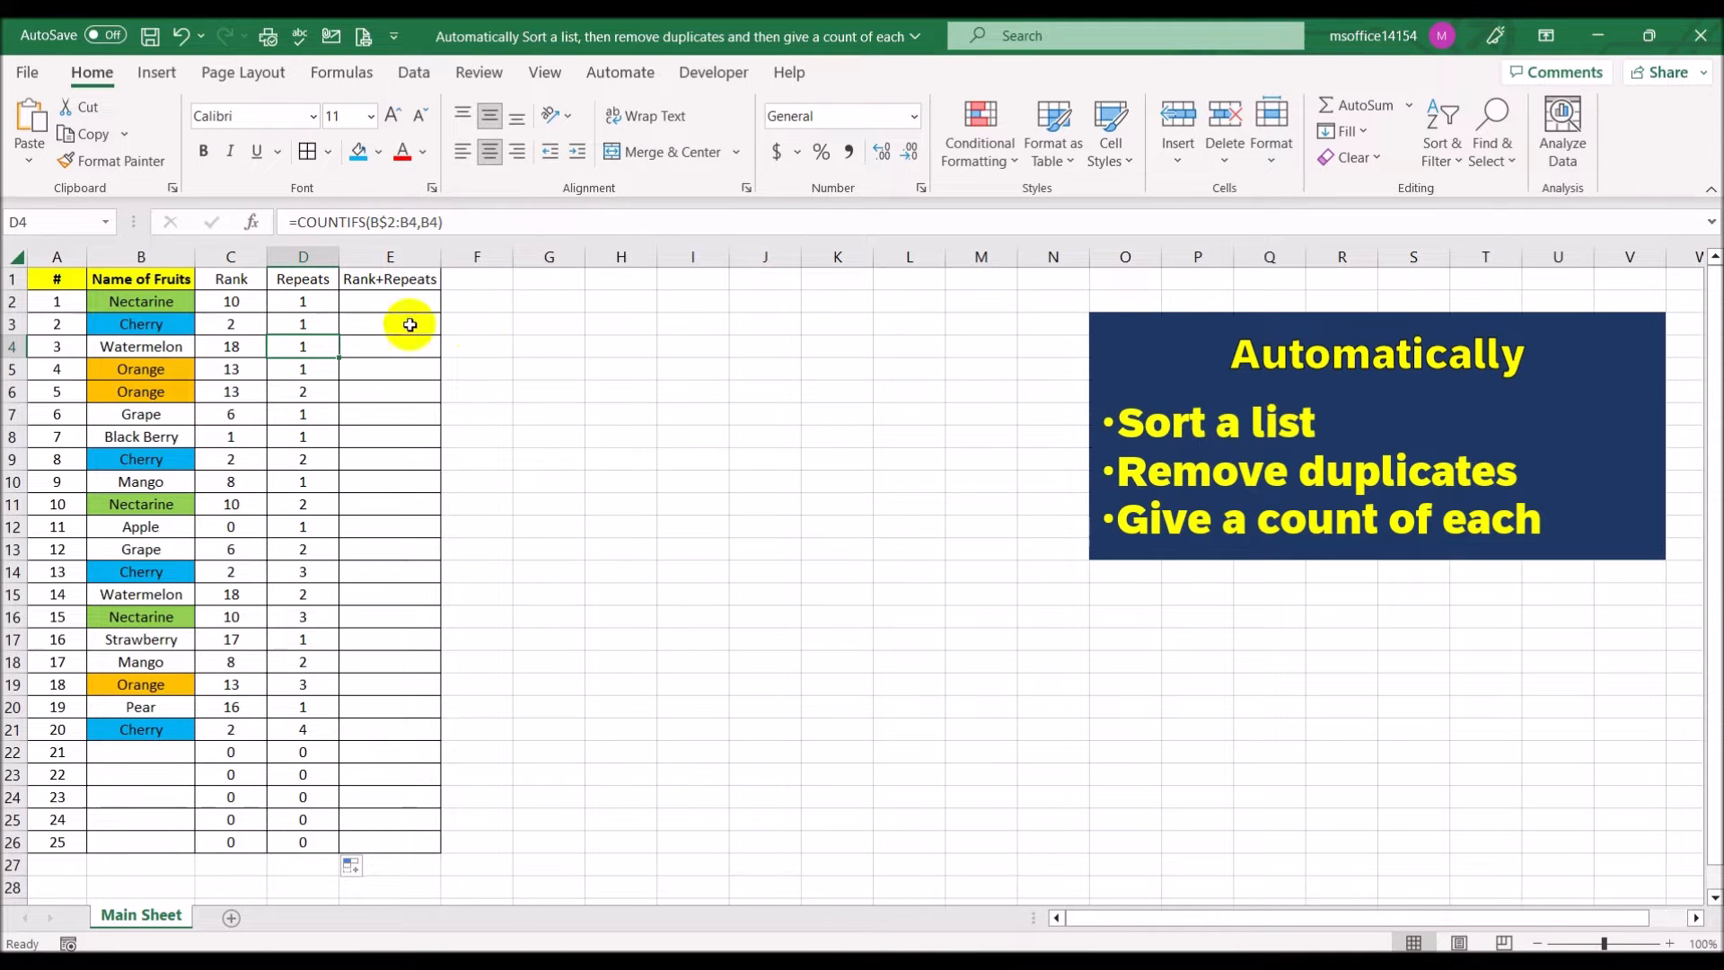
Enter =C2+D2 in E2 and fill it down the Rank+Repeats column to E26, then check the formula in the Apple row.
{"action": "left_click", "coordinate": [368, 304]}
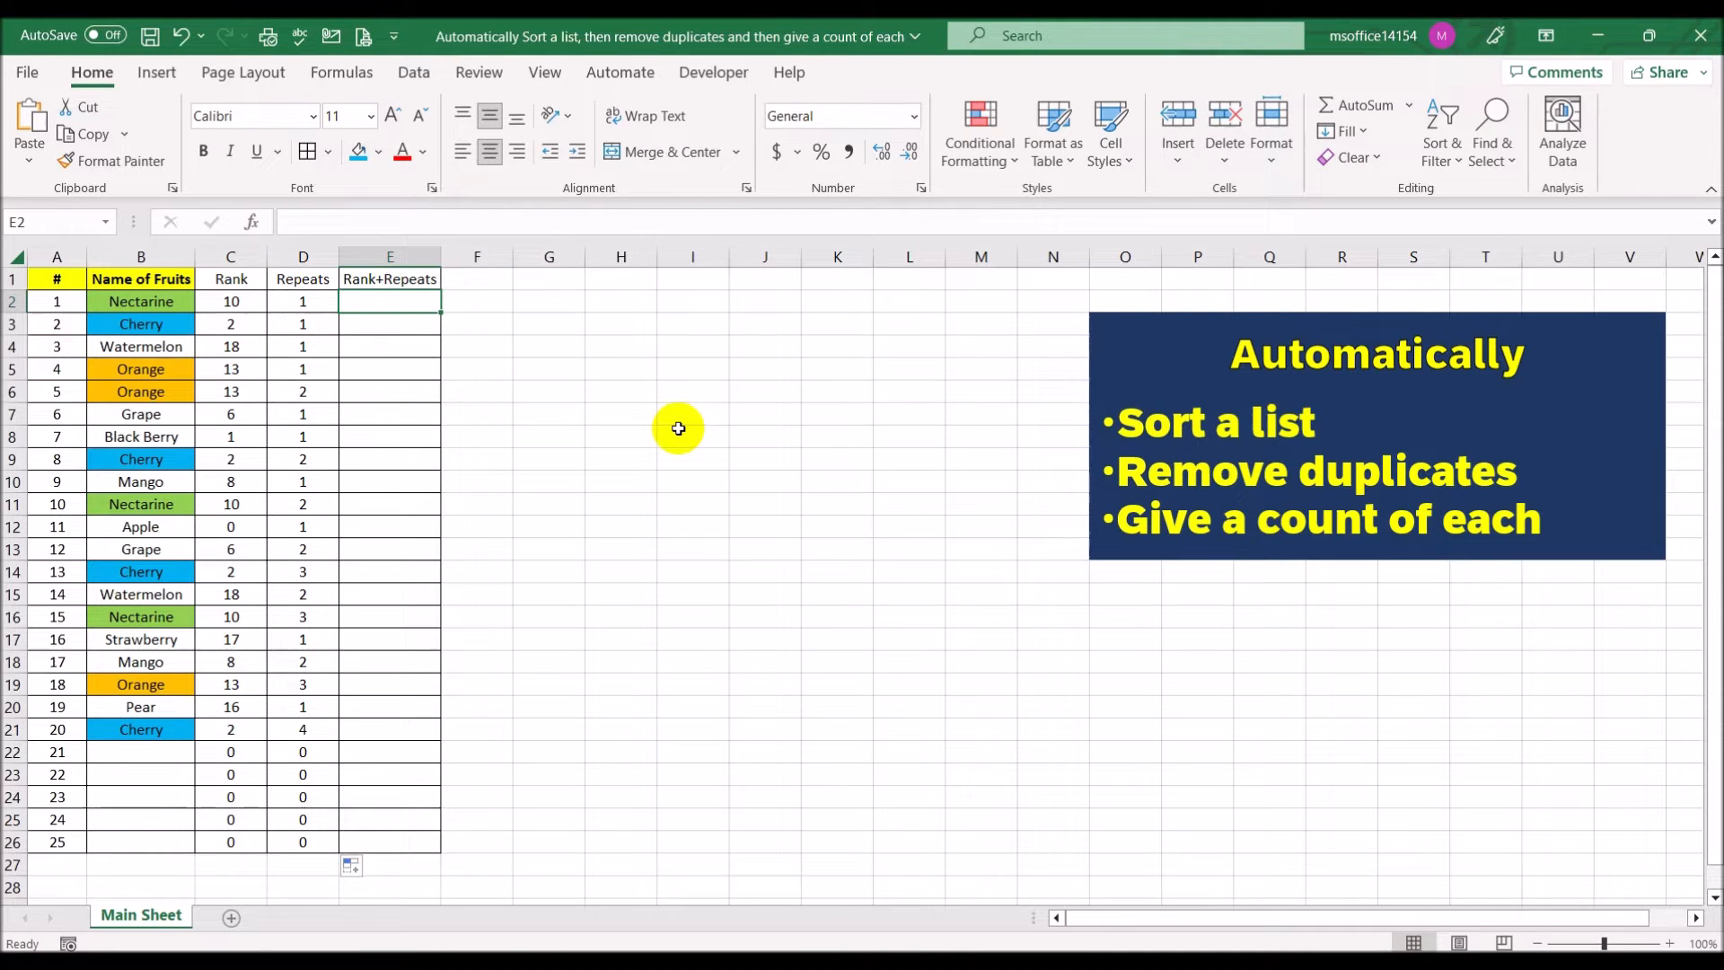
{"action": "type", "text": "=C2"}
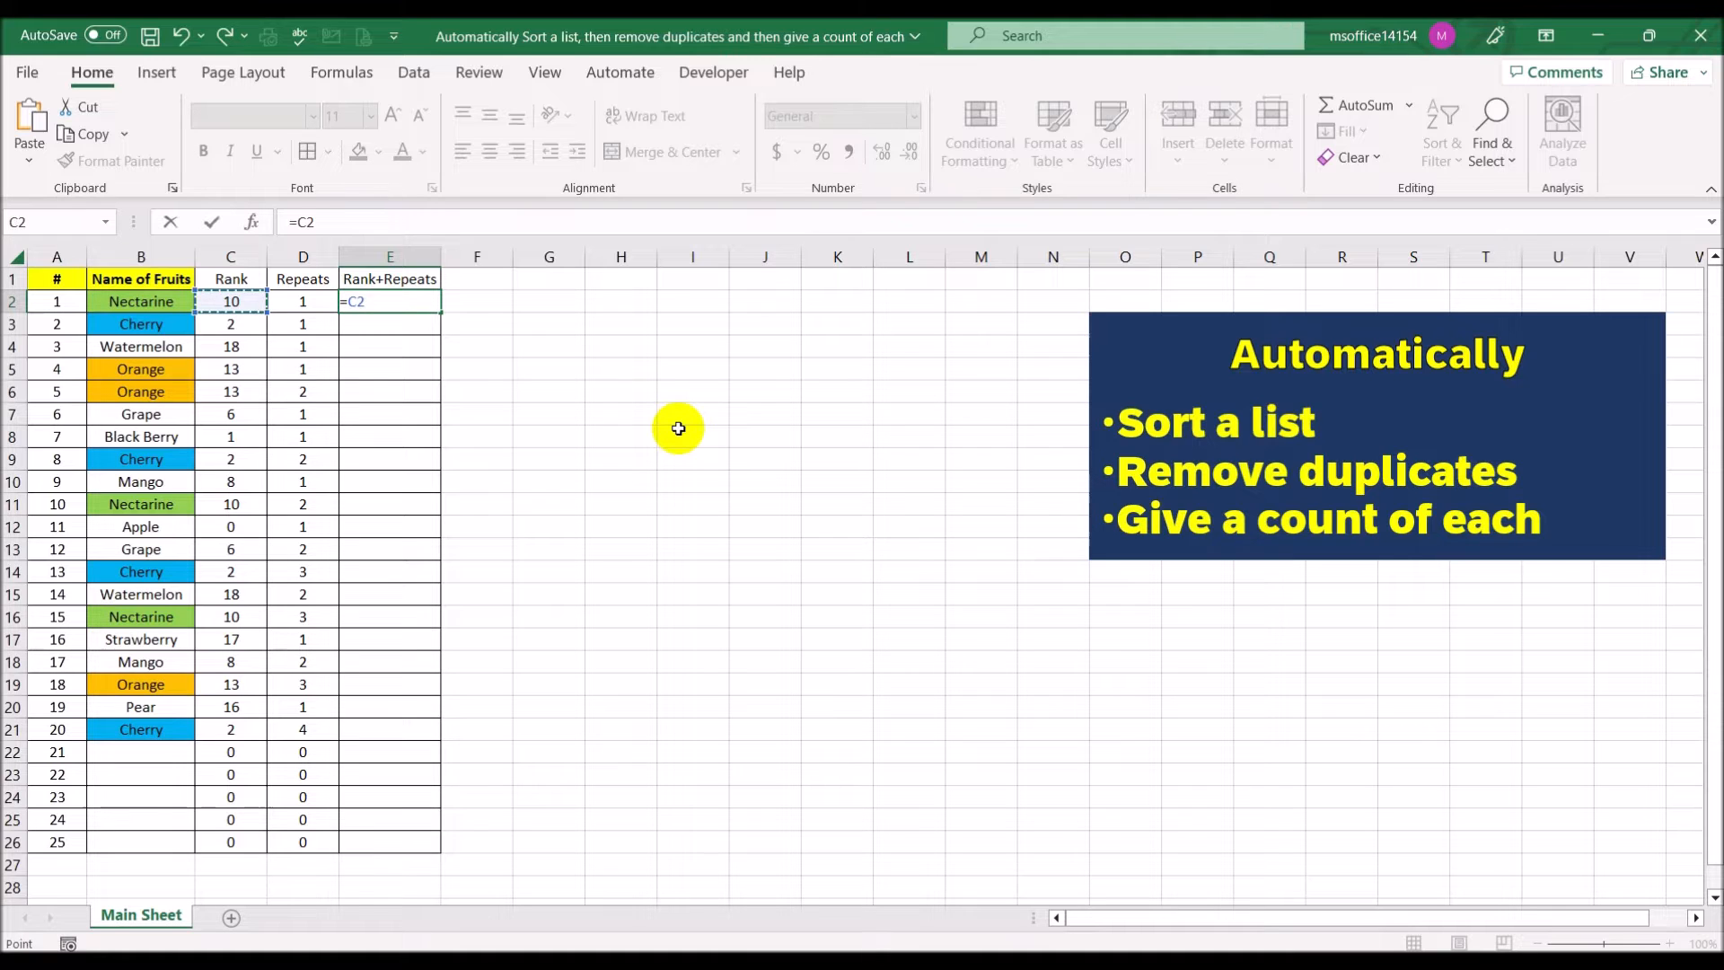
{"action": "type", "text": "+D2"}
{"action": "key", "text": "Return"}
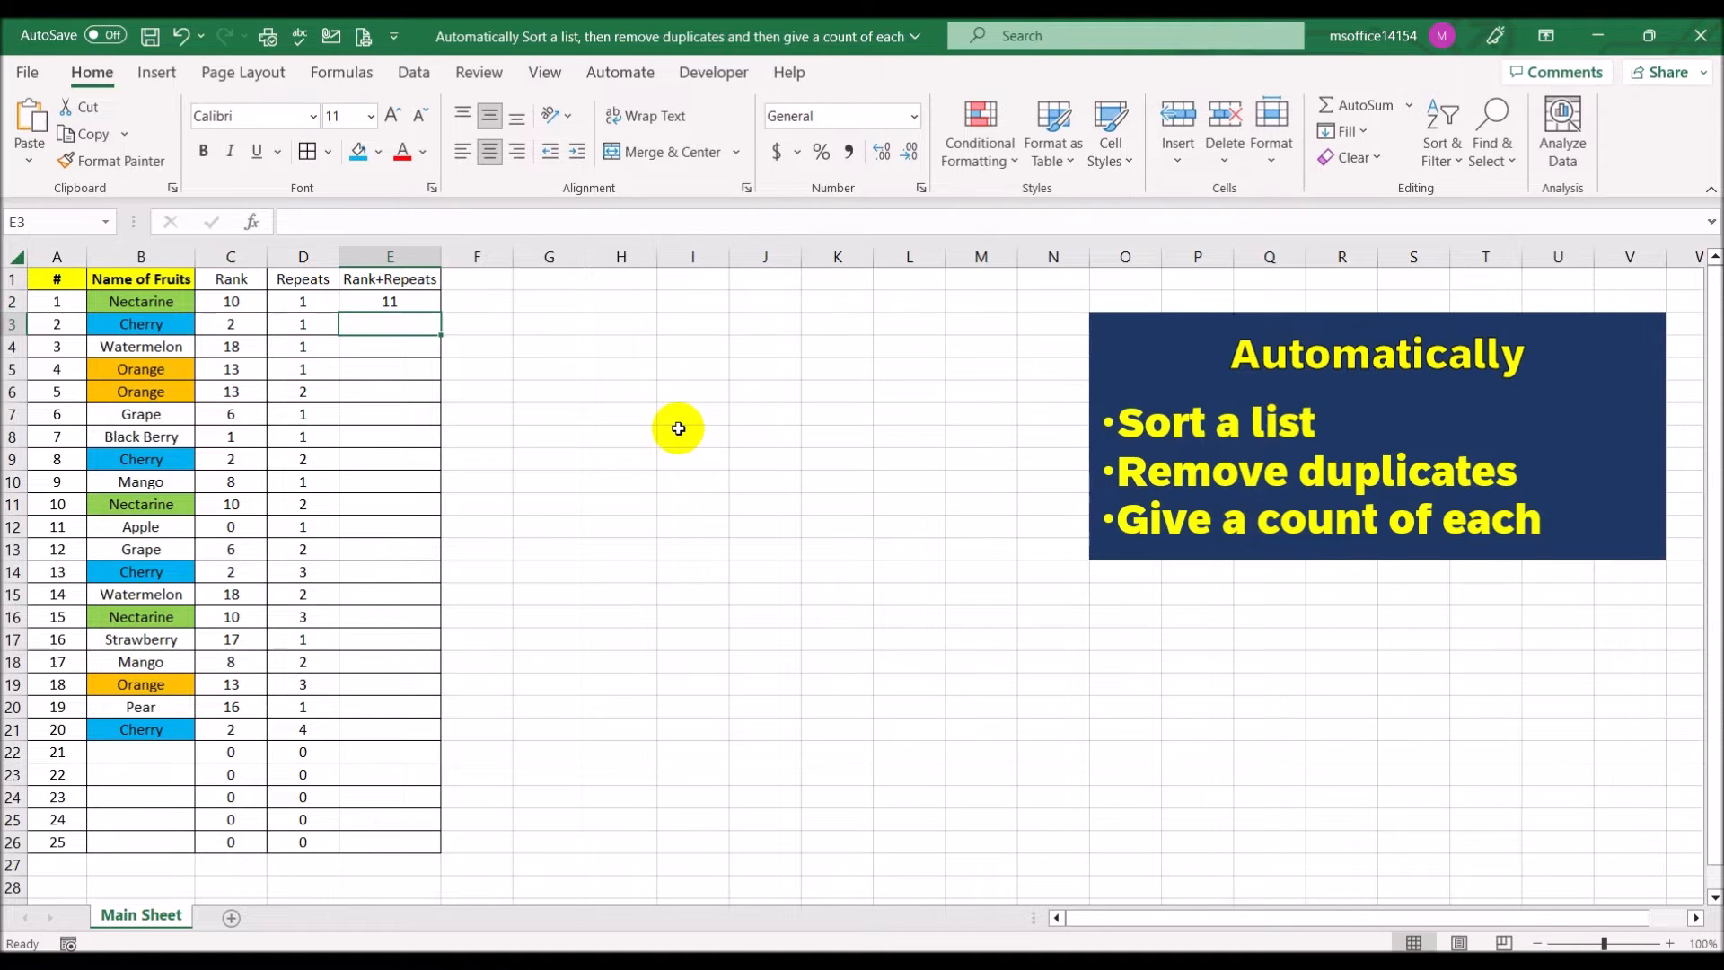
{"action": "left_click", "coordinate": [384, 302]}
{"action": "double_click", "coordinate": [441, 312]}
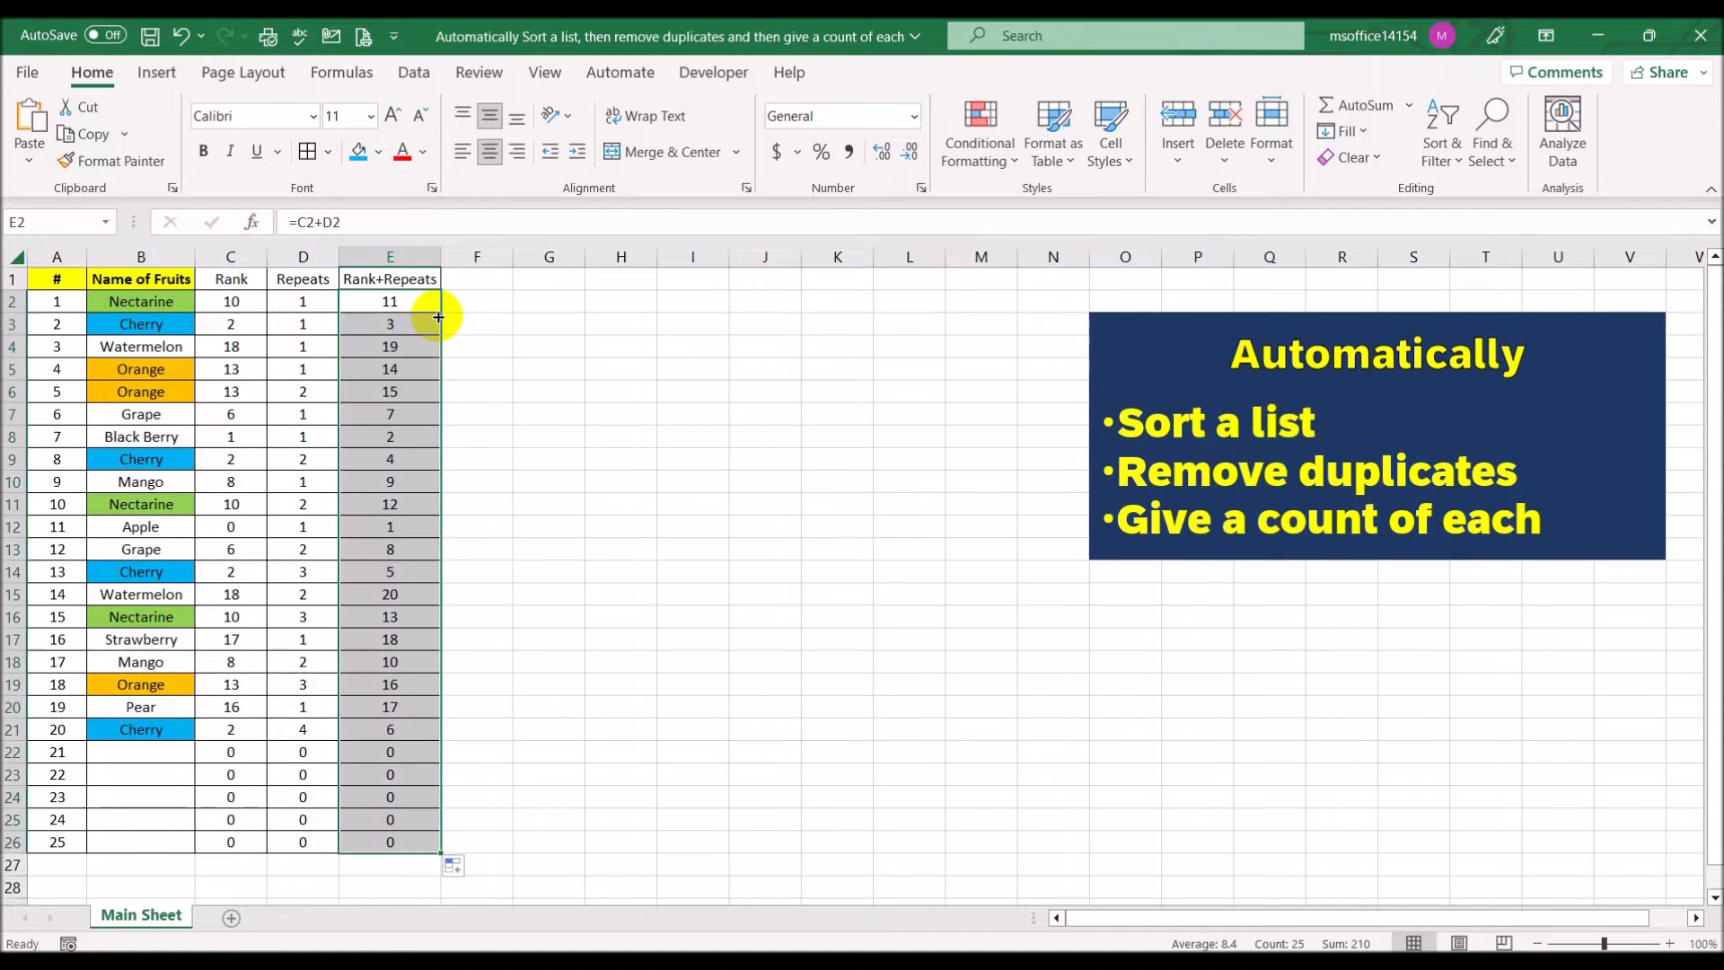
{"action": "left_click", "coordinate": [597, 425]}
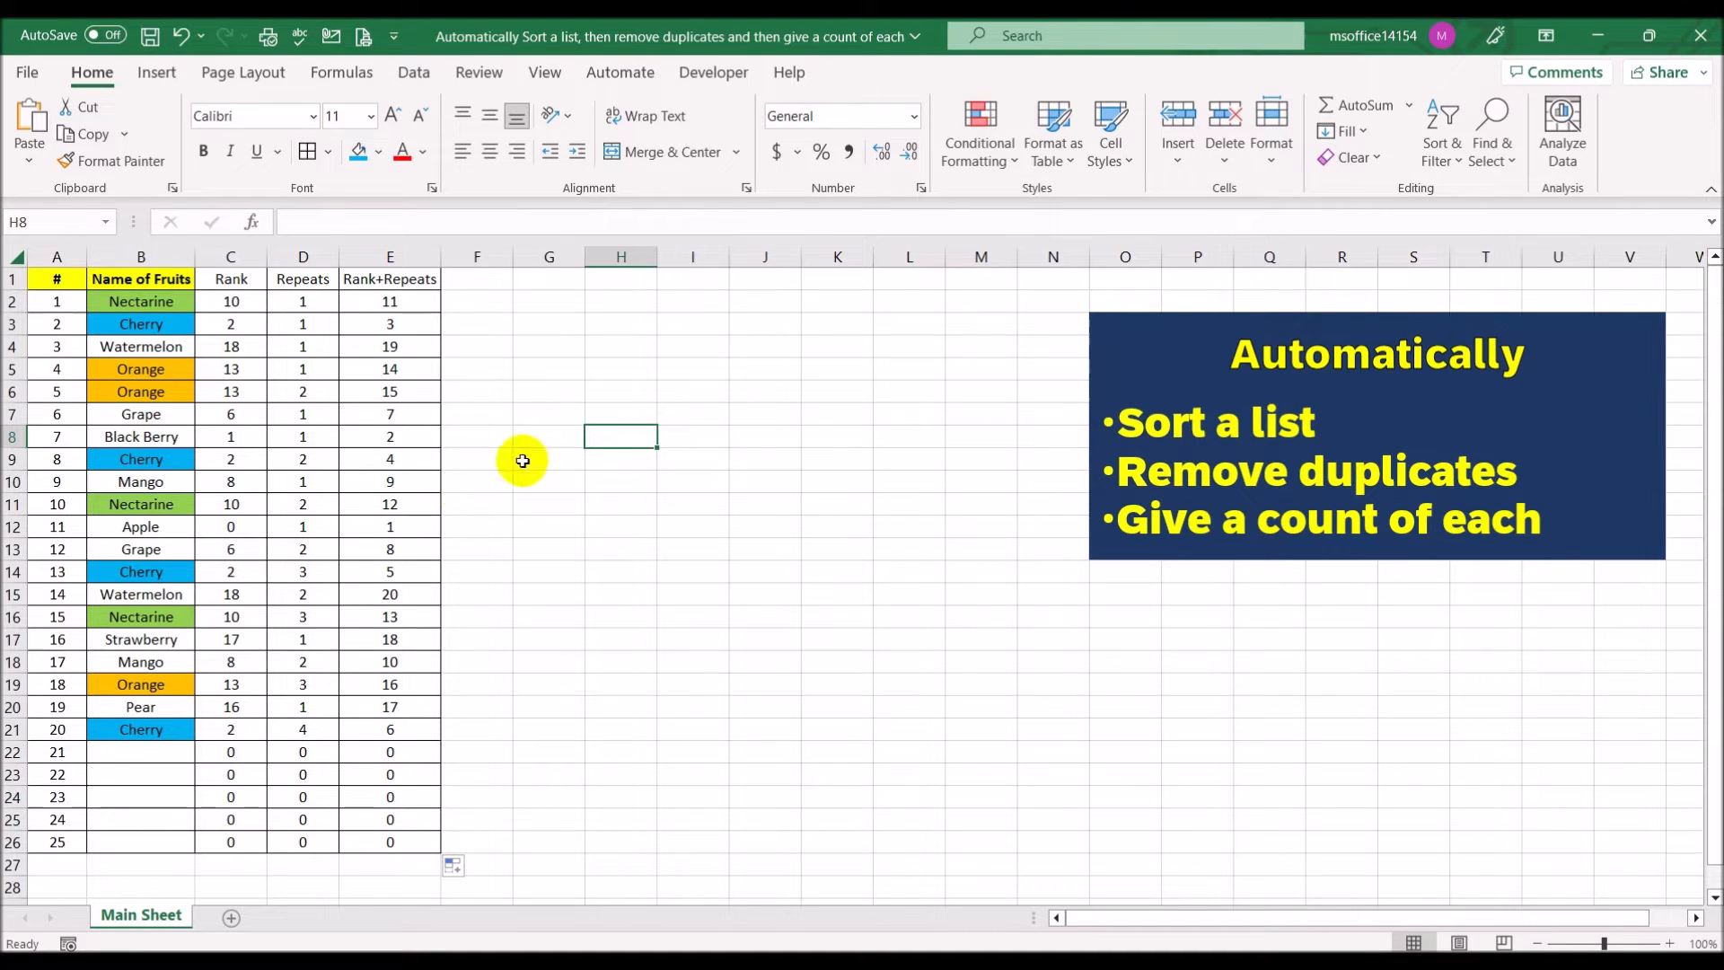
{"action": "left_click_drag", "start_coordinate": [102, 535], "coordinate": [391, 532]}
{"action": "left_click", "coordinate": [390, 532]}
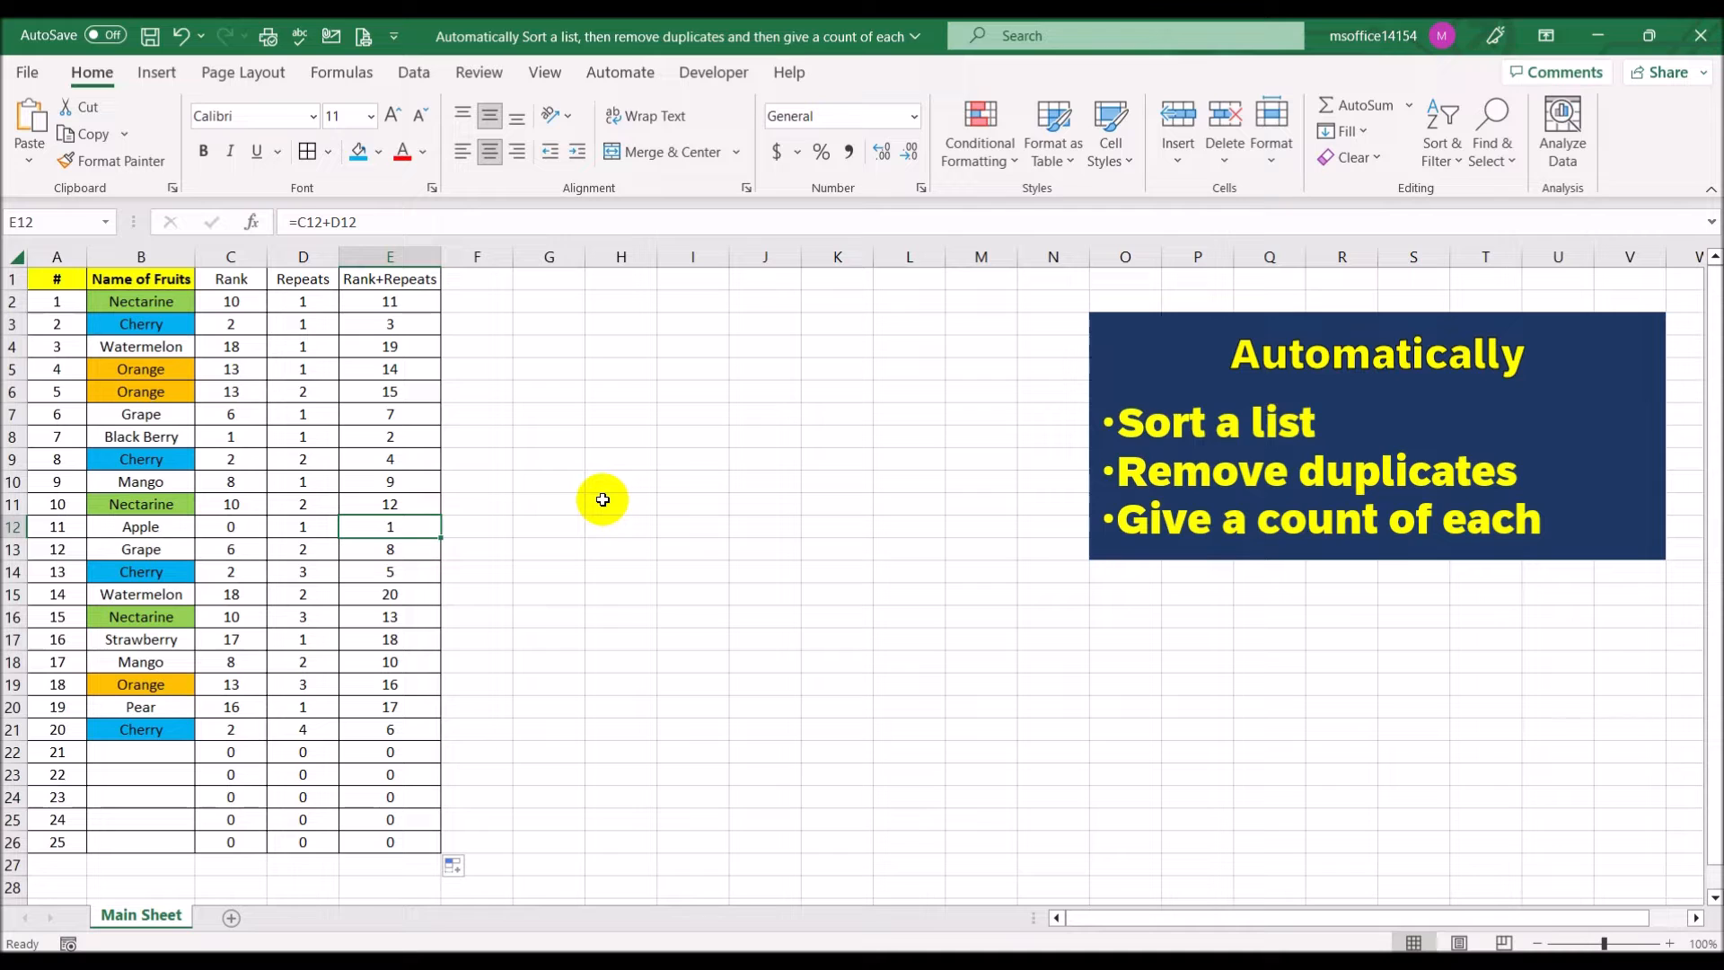
Add the headers Rank in G1 and Sorted Name in H1 for the results table.
{"action": "left_click", "coordinate": [571, 275]}
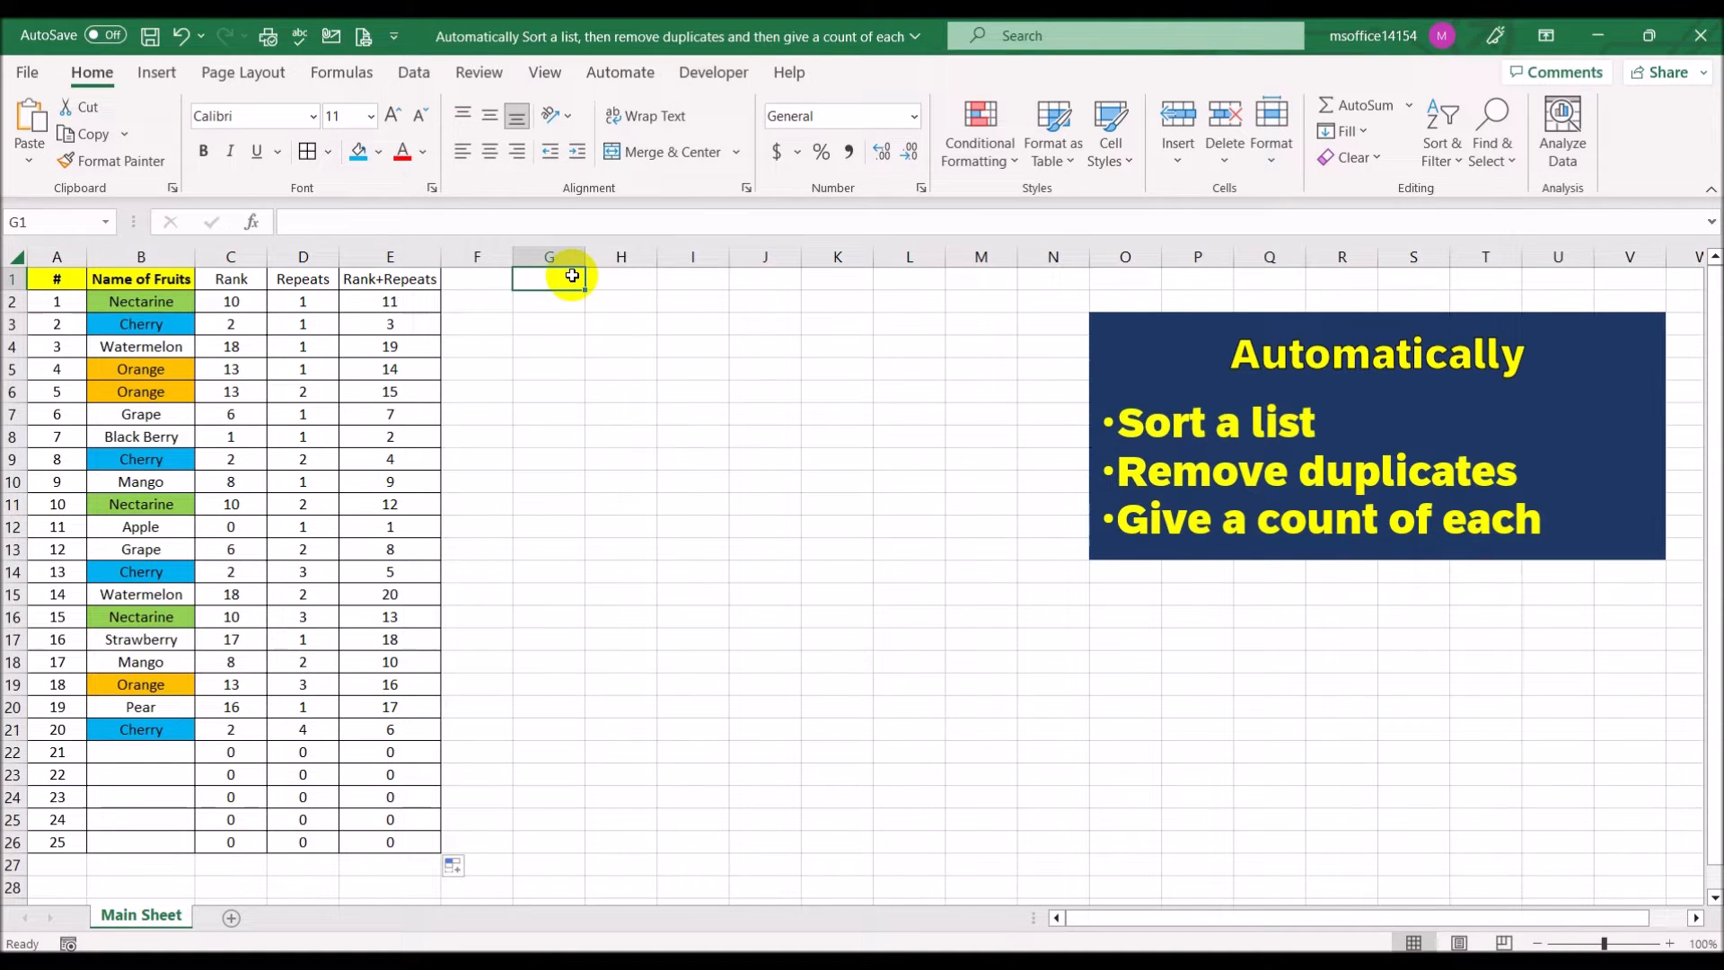
{"action": "type", "text": "Rank"}
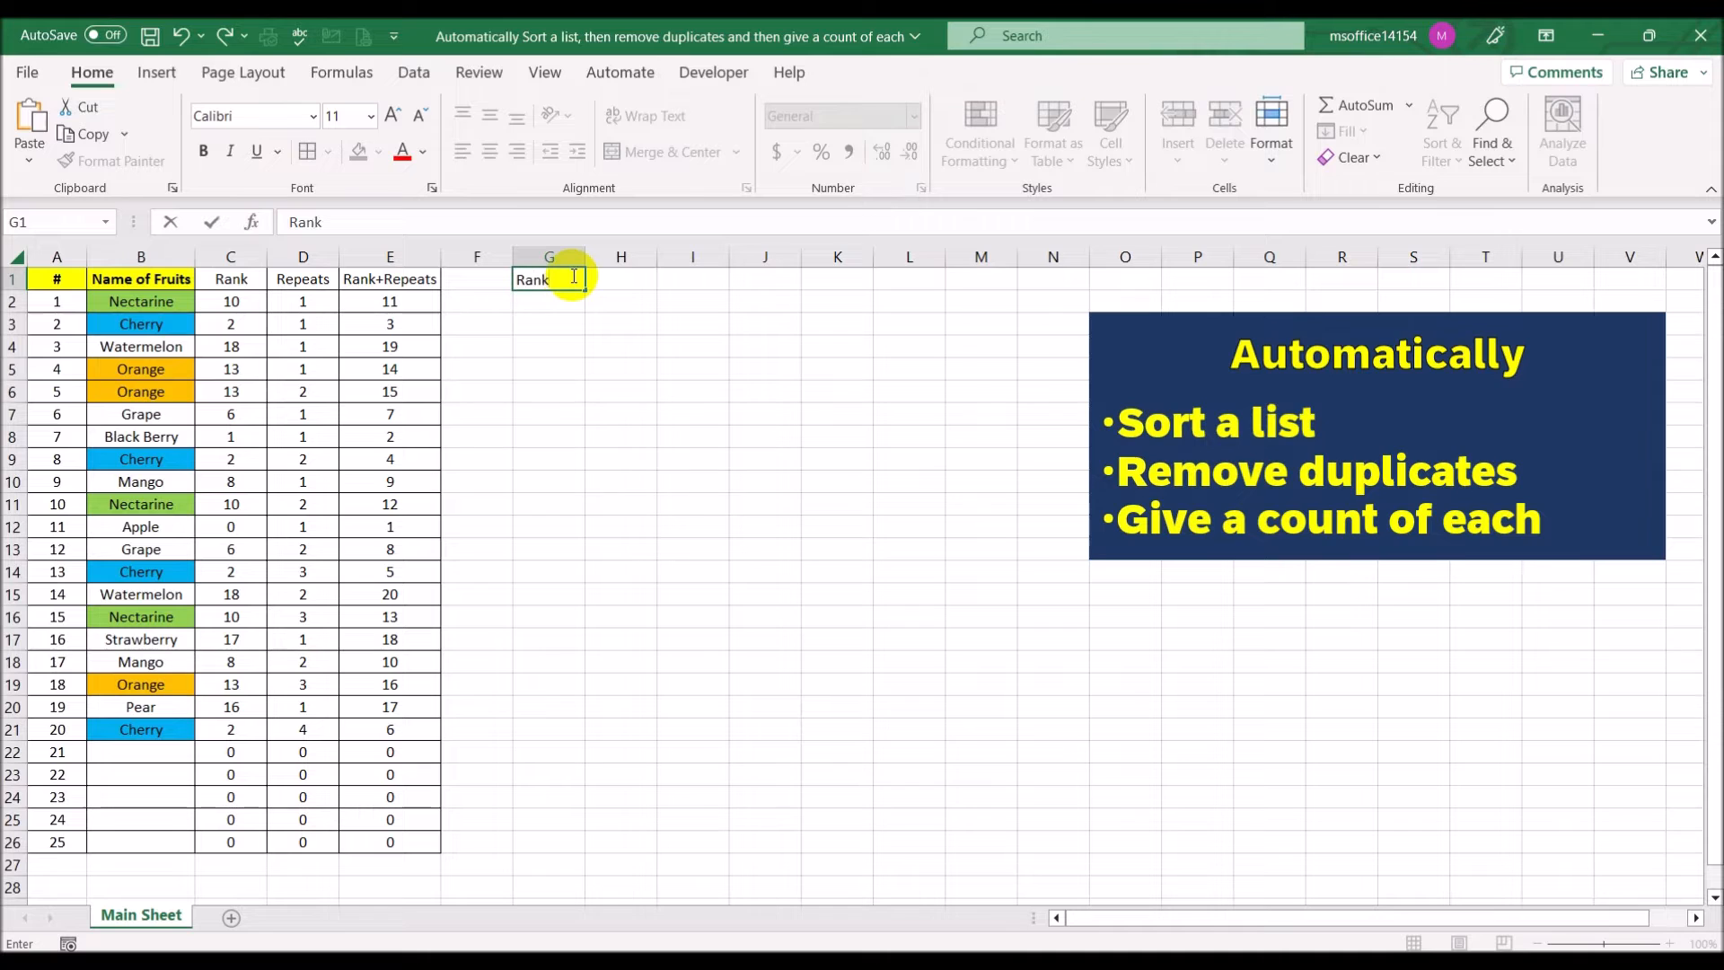
{"action": "key", "text": "Tab"}
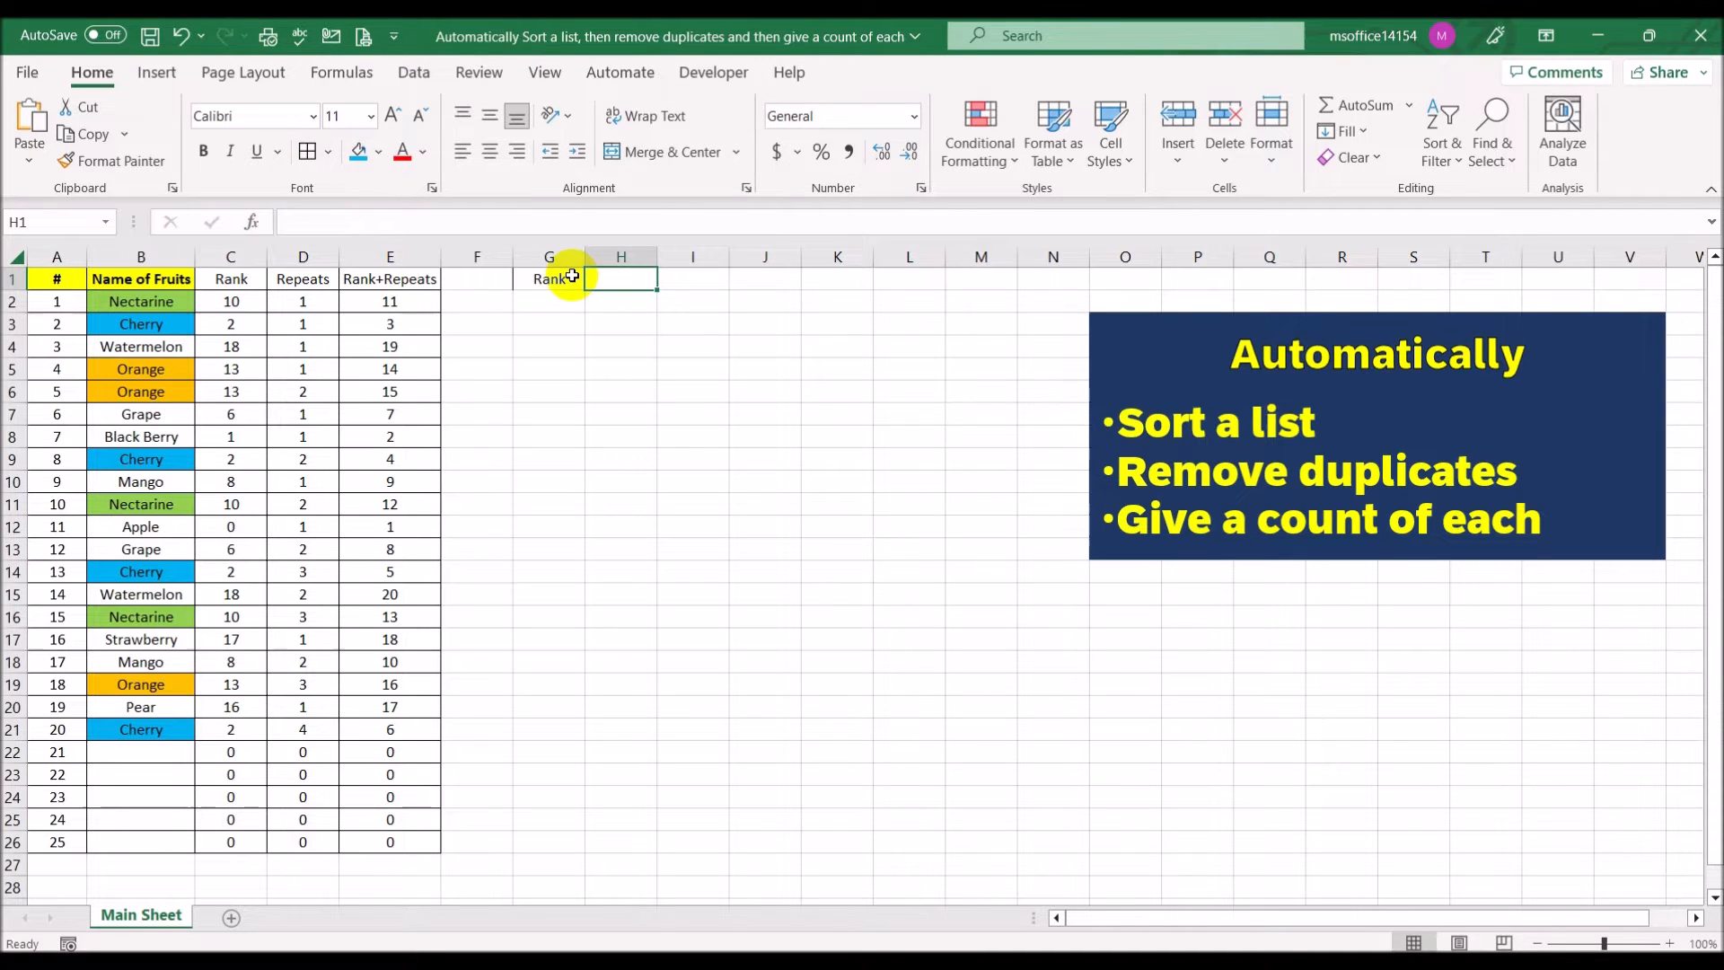
{"action": "type", "text": "Sorted Name"}
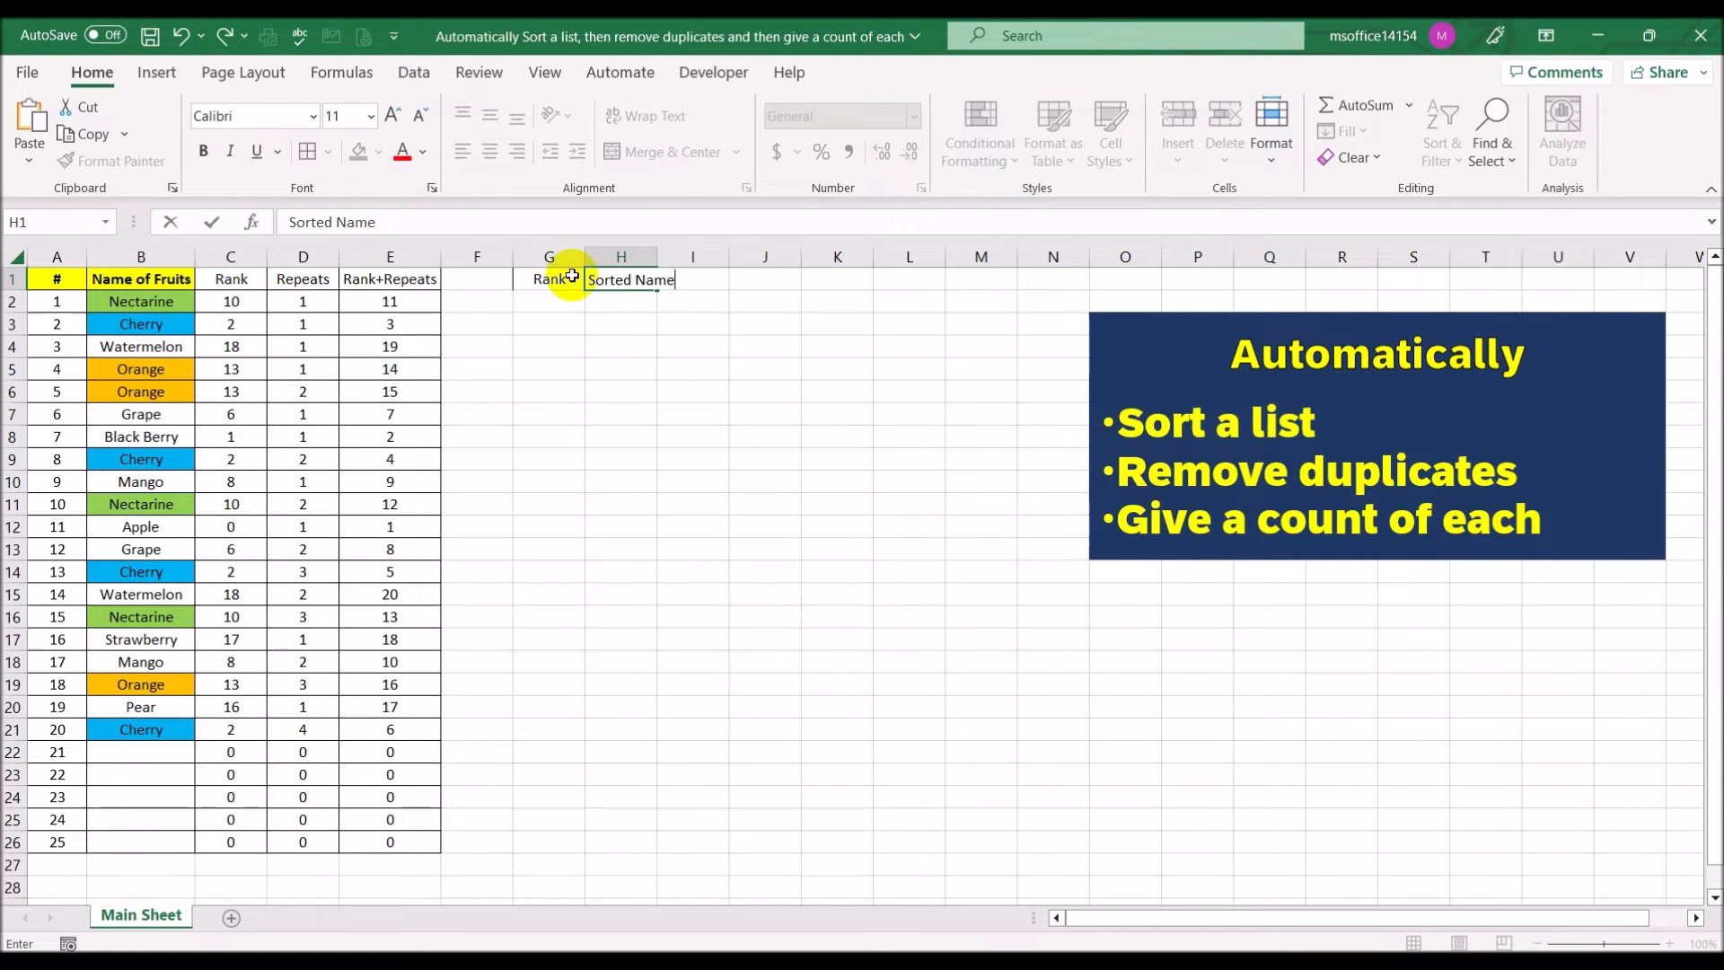
{"action": "key", "text": "Return"}
Number the new Rank column from 1 in G2 to 25 in G26 by filling down a series.
{"action": "type", "text": "1"}
{"action": "key", "text": "Return"}
{"action": "type", "text": "2"}
{"action": "key", "text": "Return"}
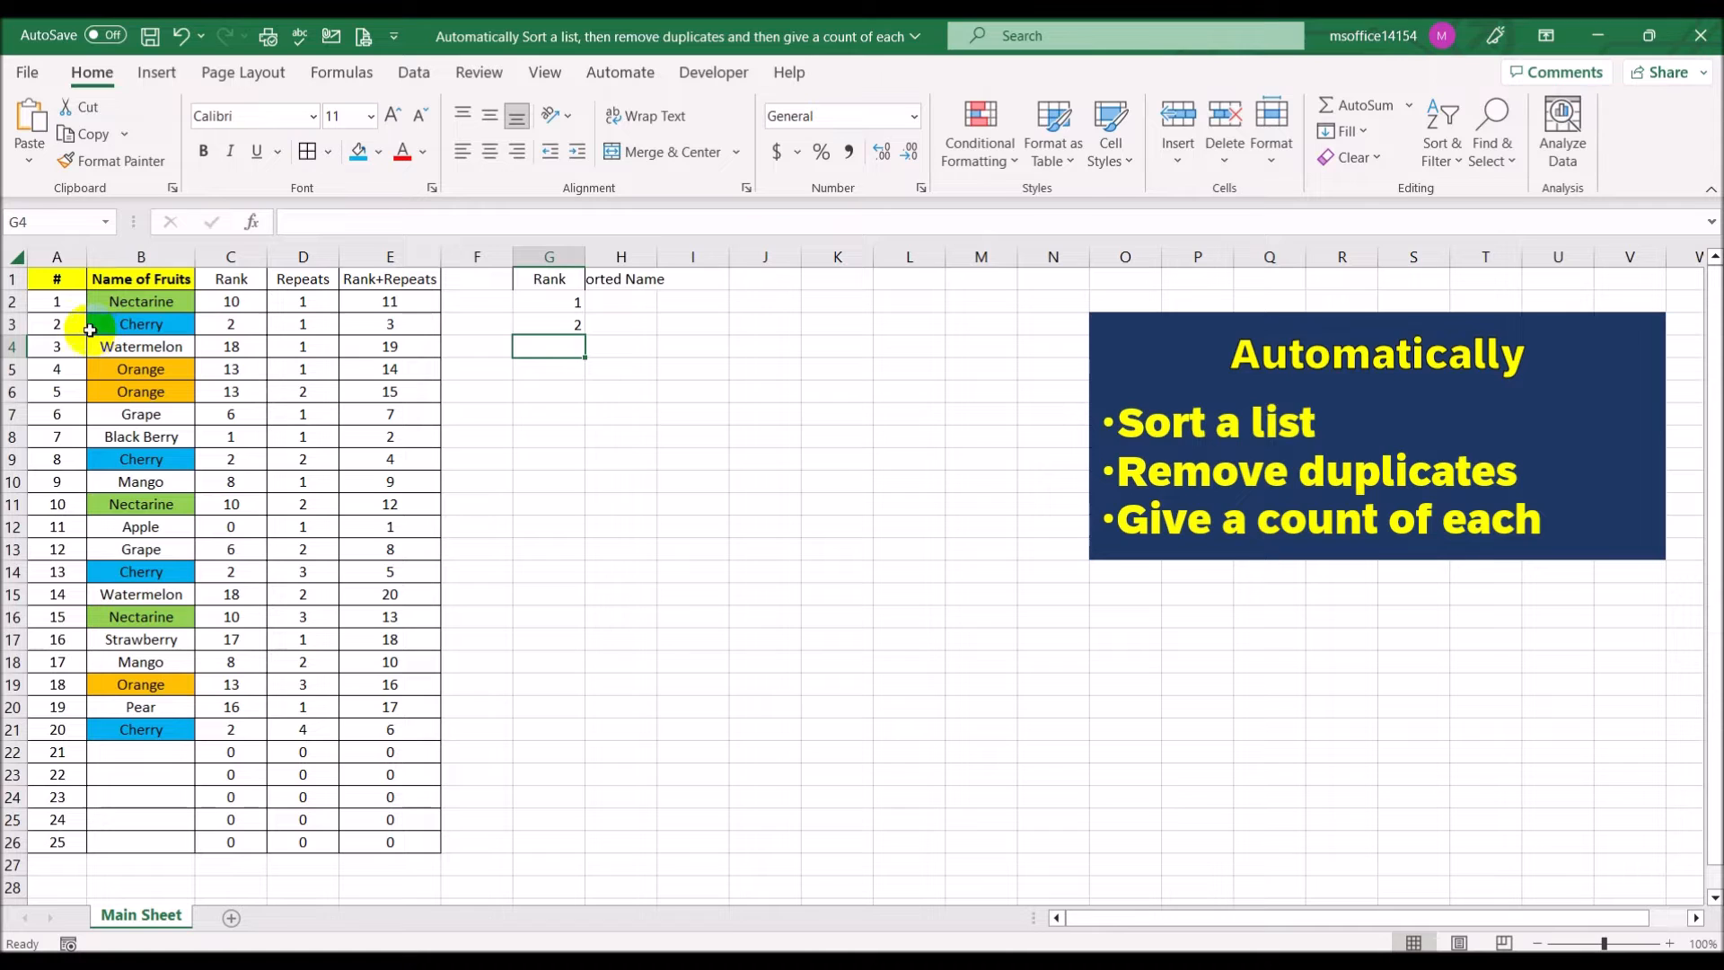
{"action": "left_click", "coordinate": [568, 308]}
{"action": "left_click_drag", "start_coordinate": [570, 311], "coordinate": [481, 848]}
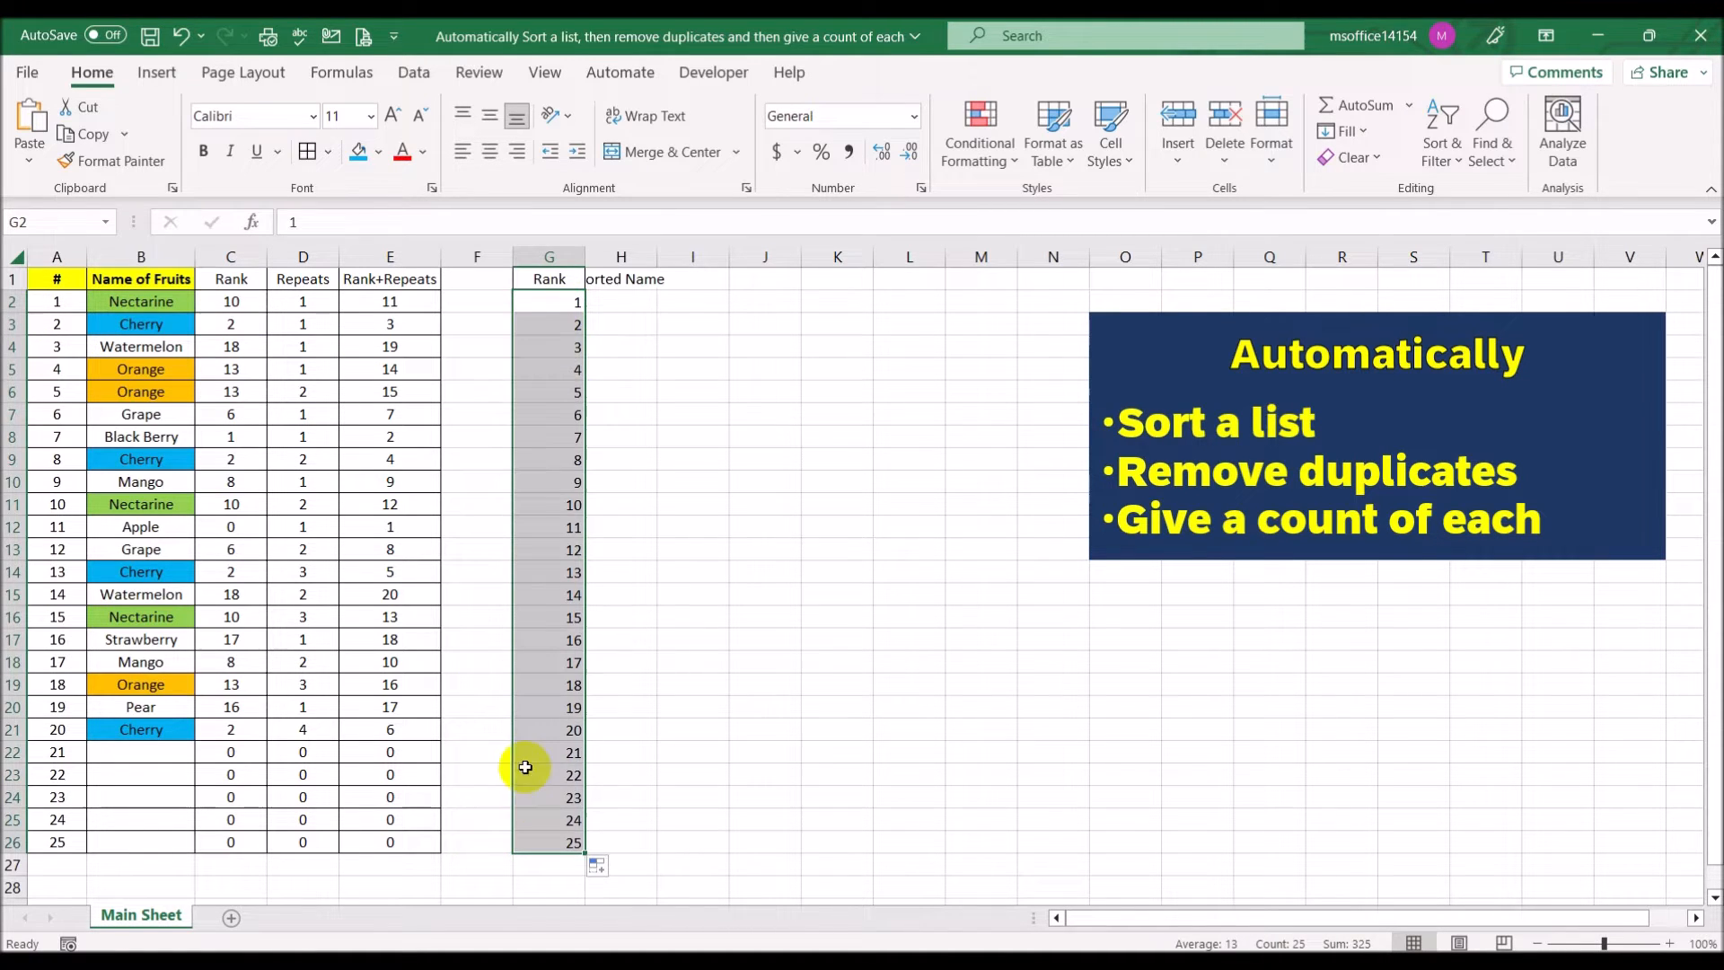
Delete the empty columns L and M and widen column H beyond its Sorted Name header.
{"action": "left_click", "coordinate": [626, 305]}
{"action": "double_click", "coordinate": [651, 260]}
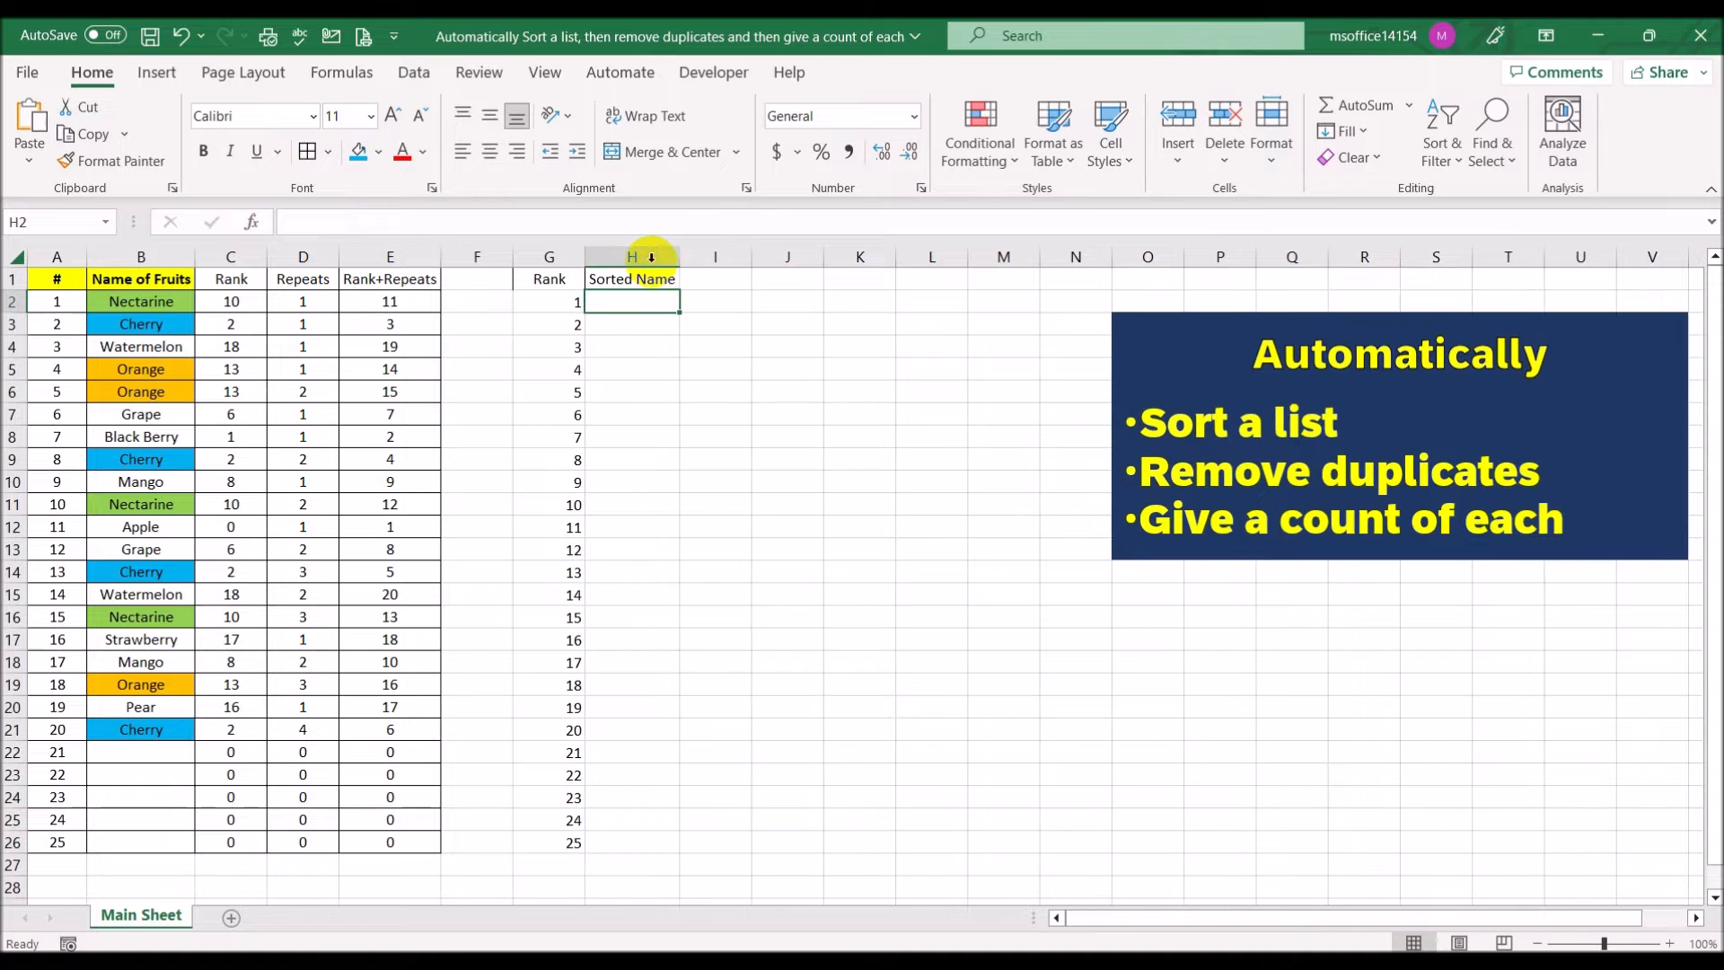
{"action": "left_click_drag", "start_coordinate": [928, 257], "coordinate": [985, 260]}
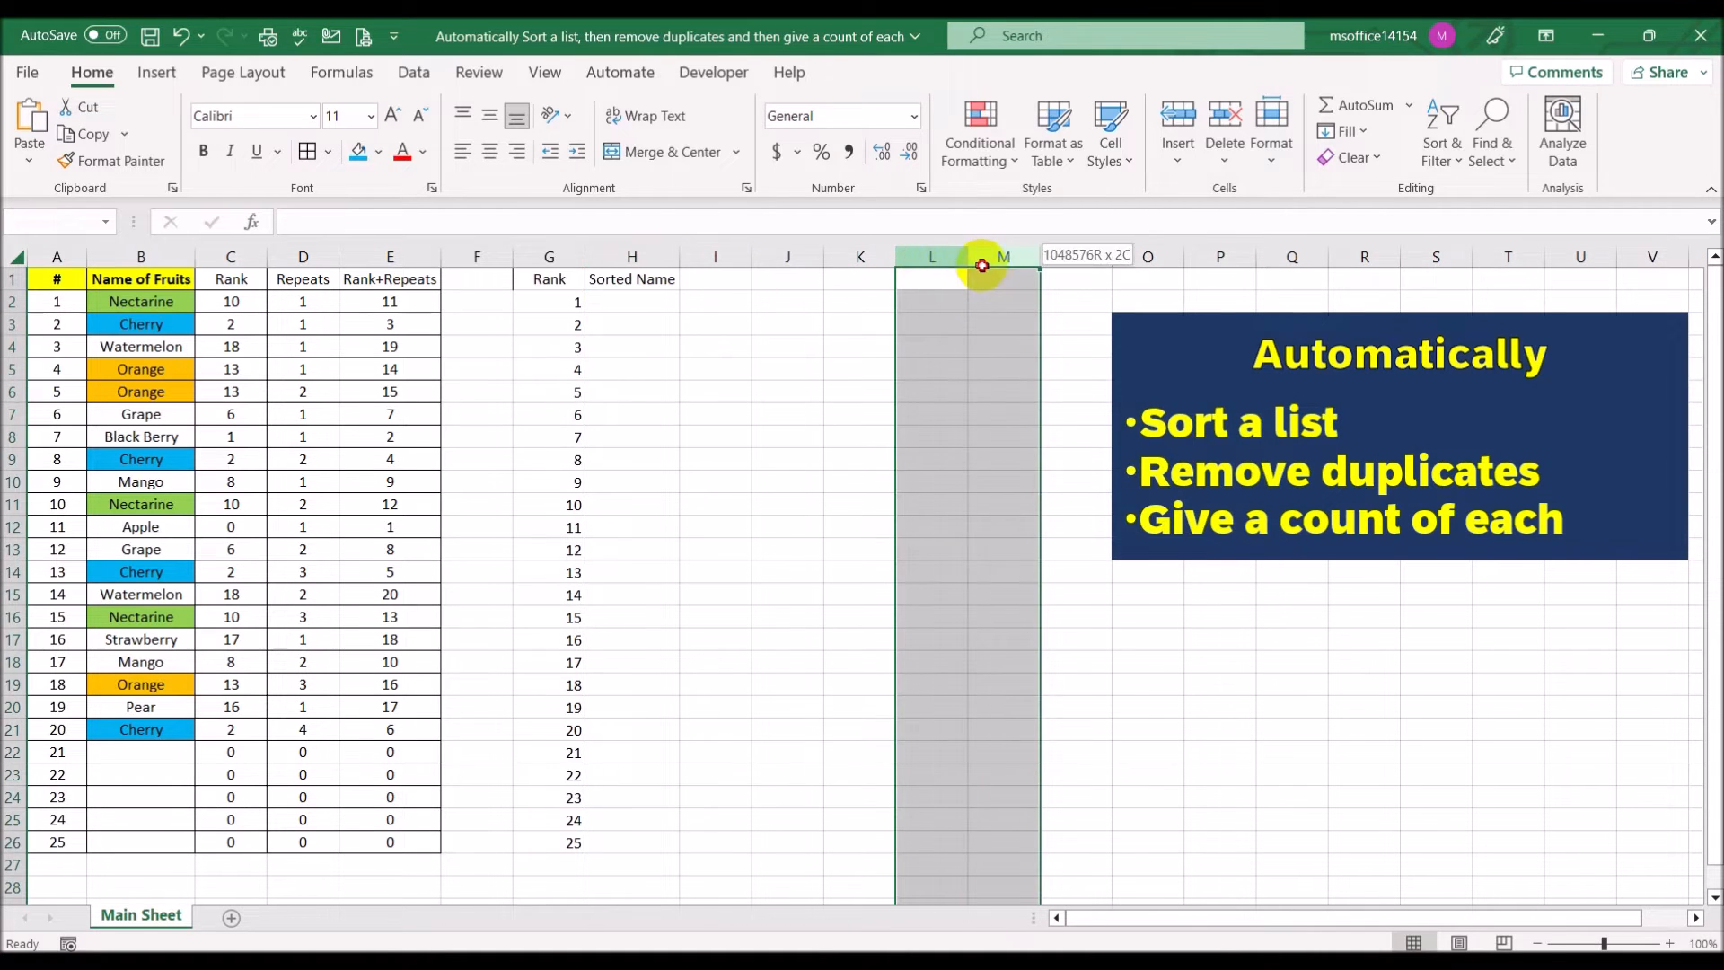
{"action": "right_click", "coordinate": [985, 260]}
{"action": "left_click", "coordinate": [1077, 528]}
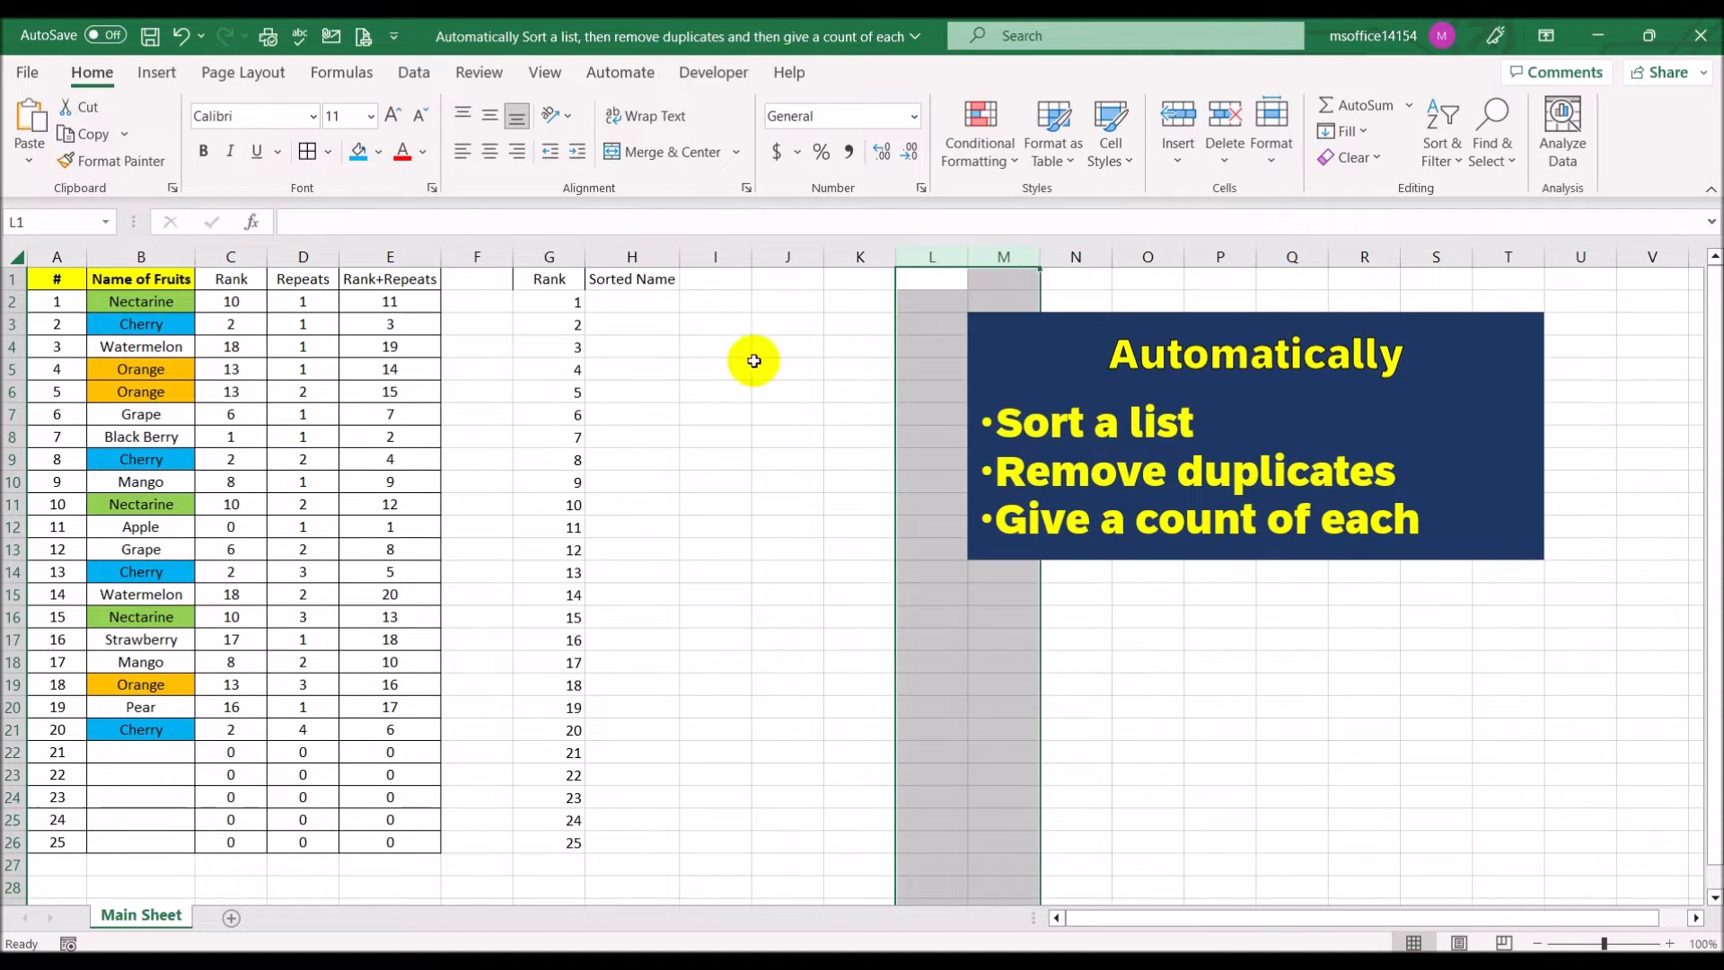
{"action": "left_click", "coordinate": [635, 300]}
{"action": "left_click_drag", "start_coordinate": [680, 257], "coordinate": [748, 257]}
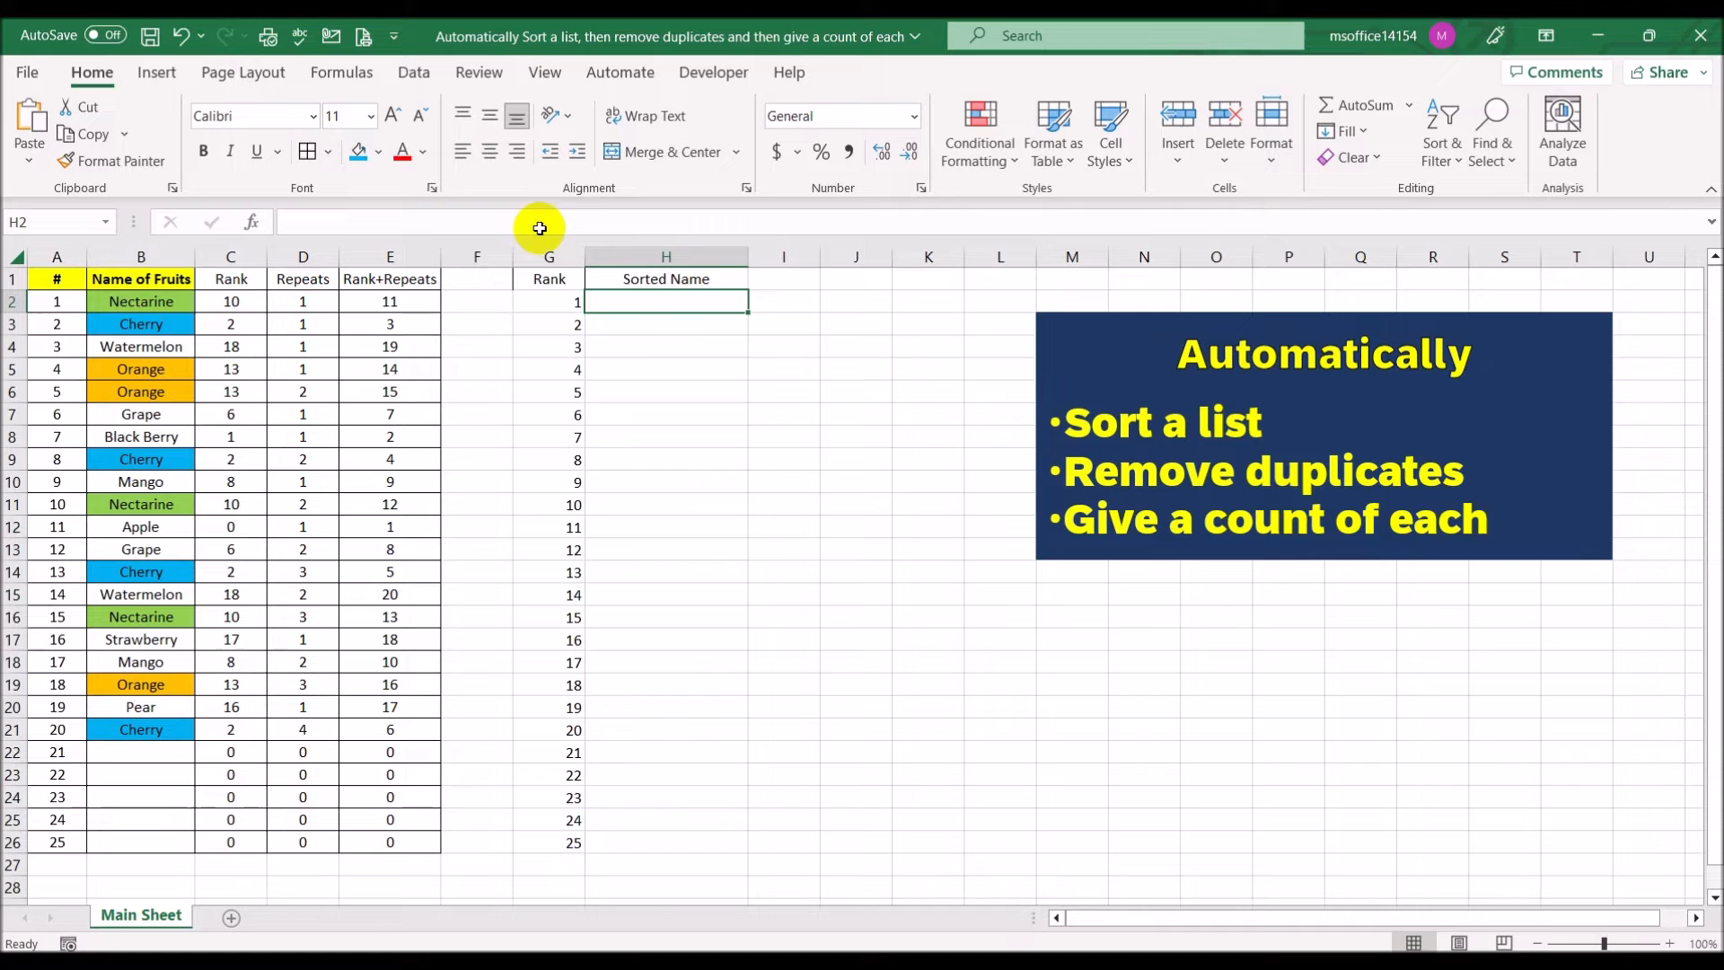
Highlight rank 1 in G2 and its matching Rank+Repeats value in E12 with light blue fill.
{"action": "left_click", "coordinate": [567, 307]}
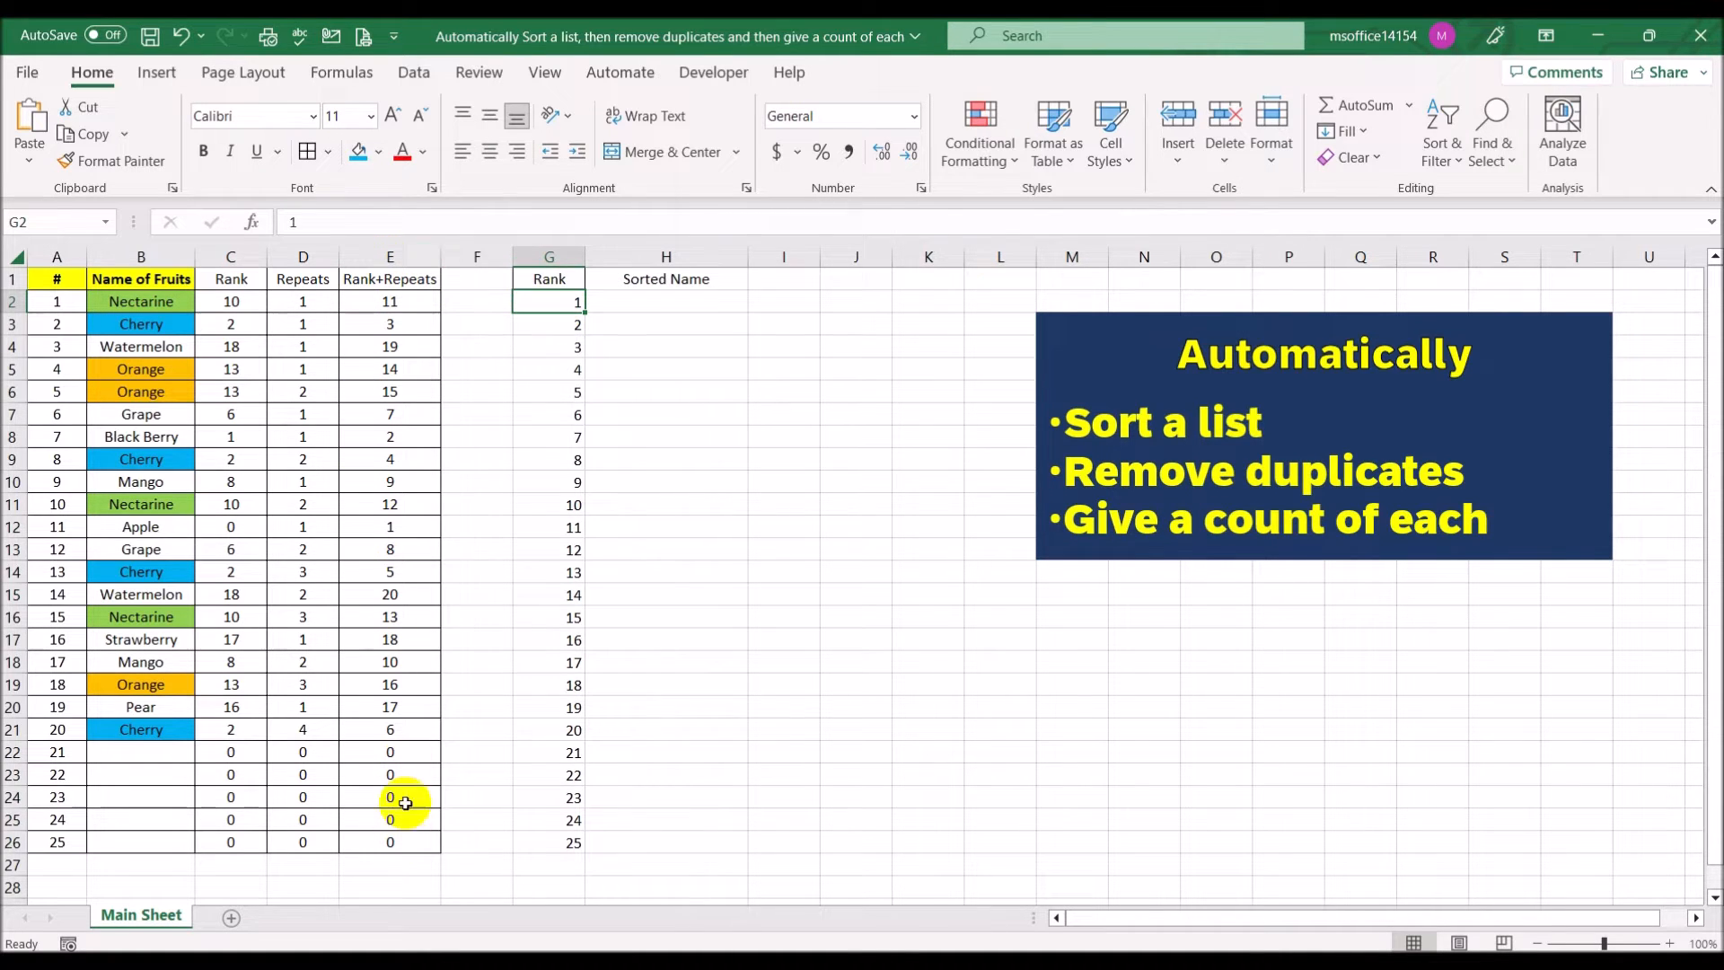
{"action": "left_click", "coordinate": [416, 529]}
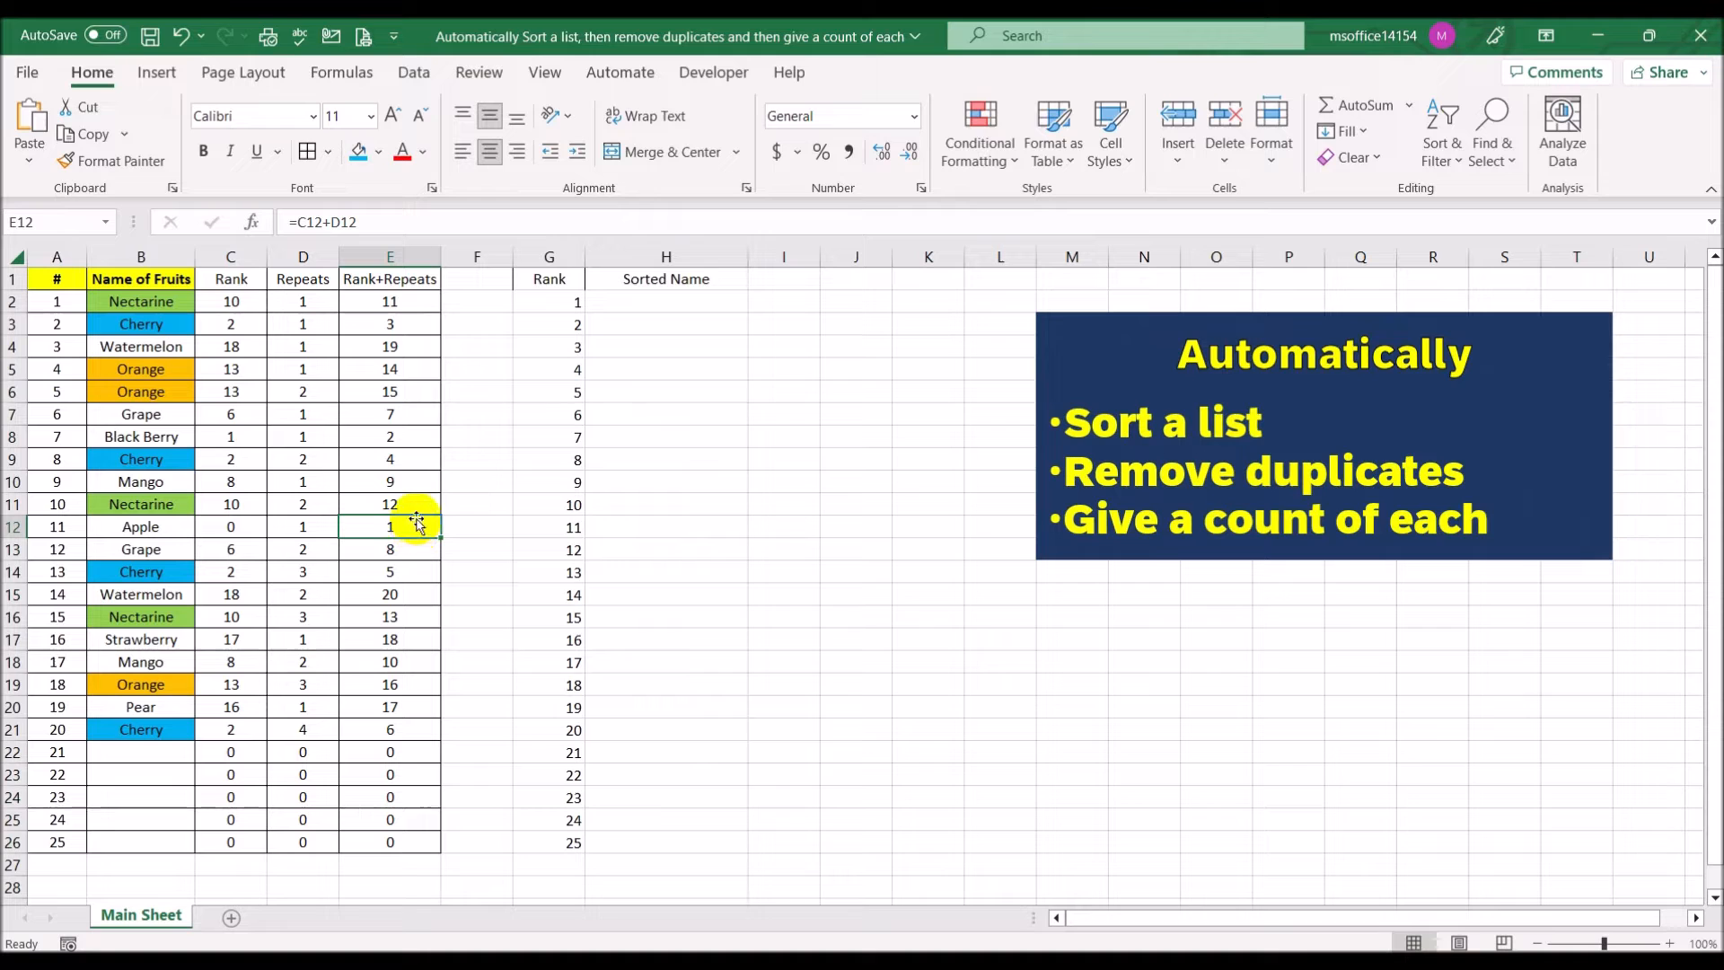
{"action": "left_click", "coordinate": [560, 301]}
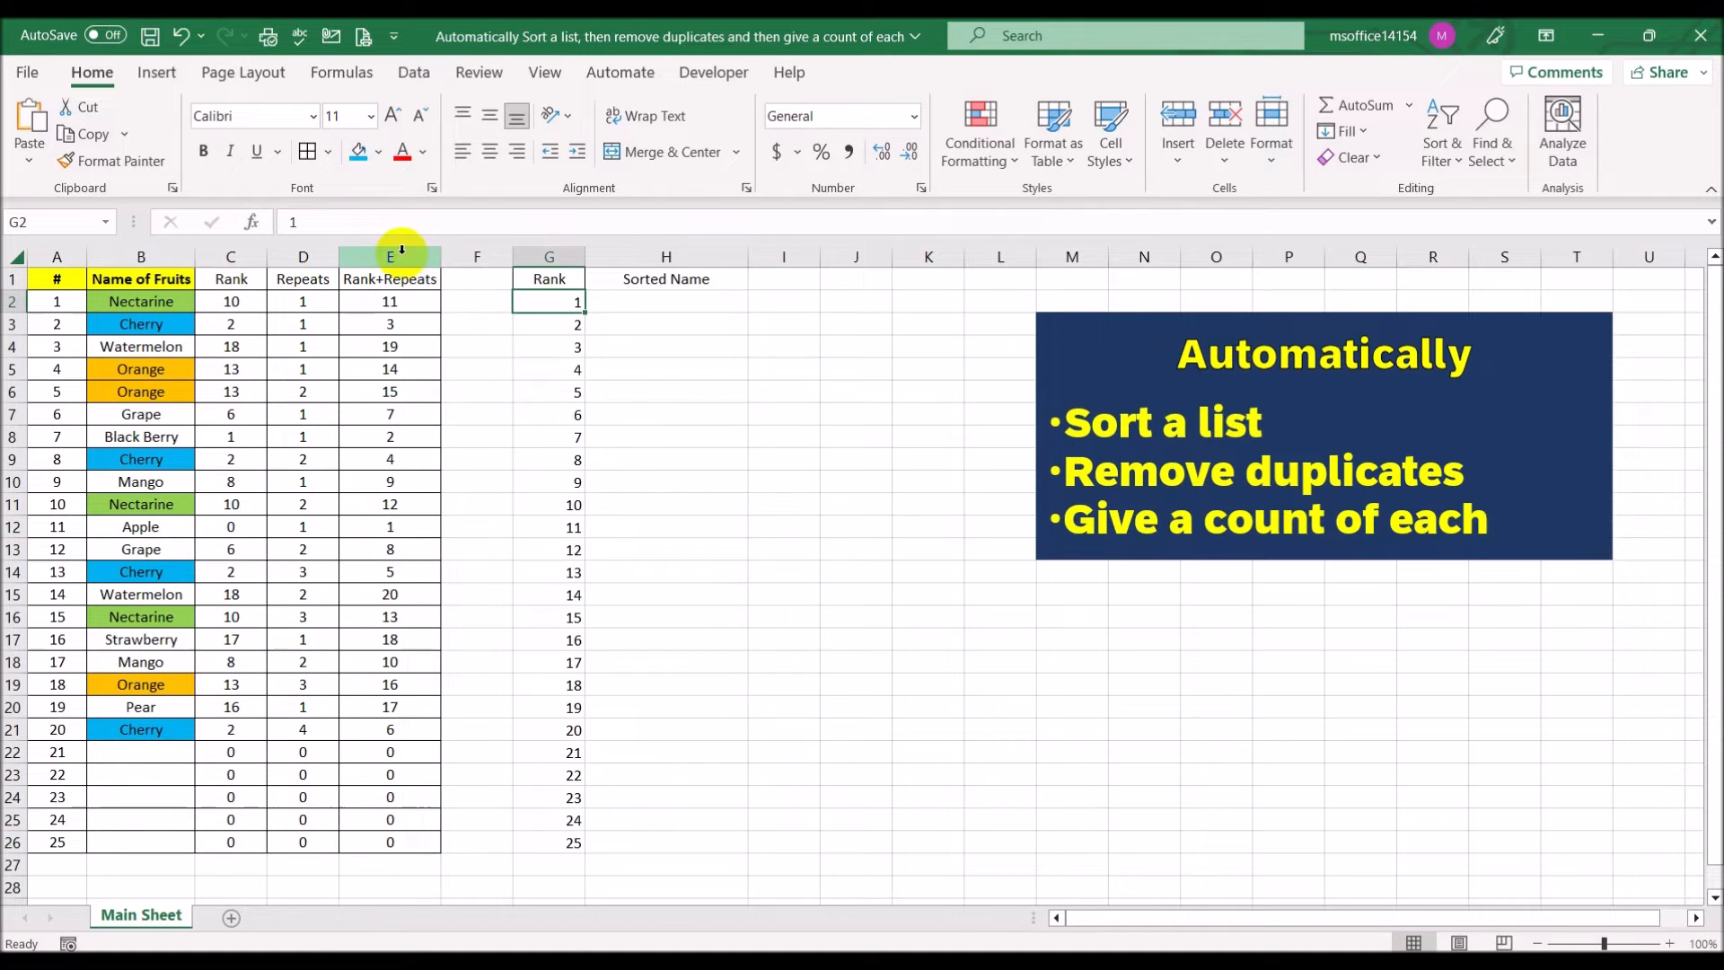
{"action": "left_click", "coordinate": [357, 152]}
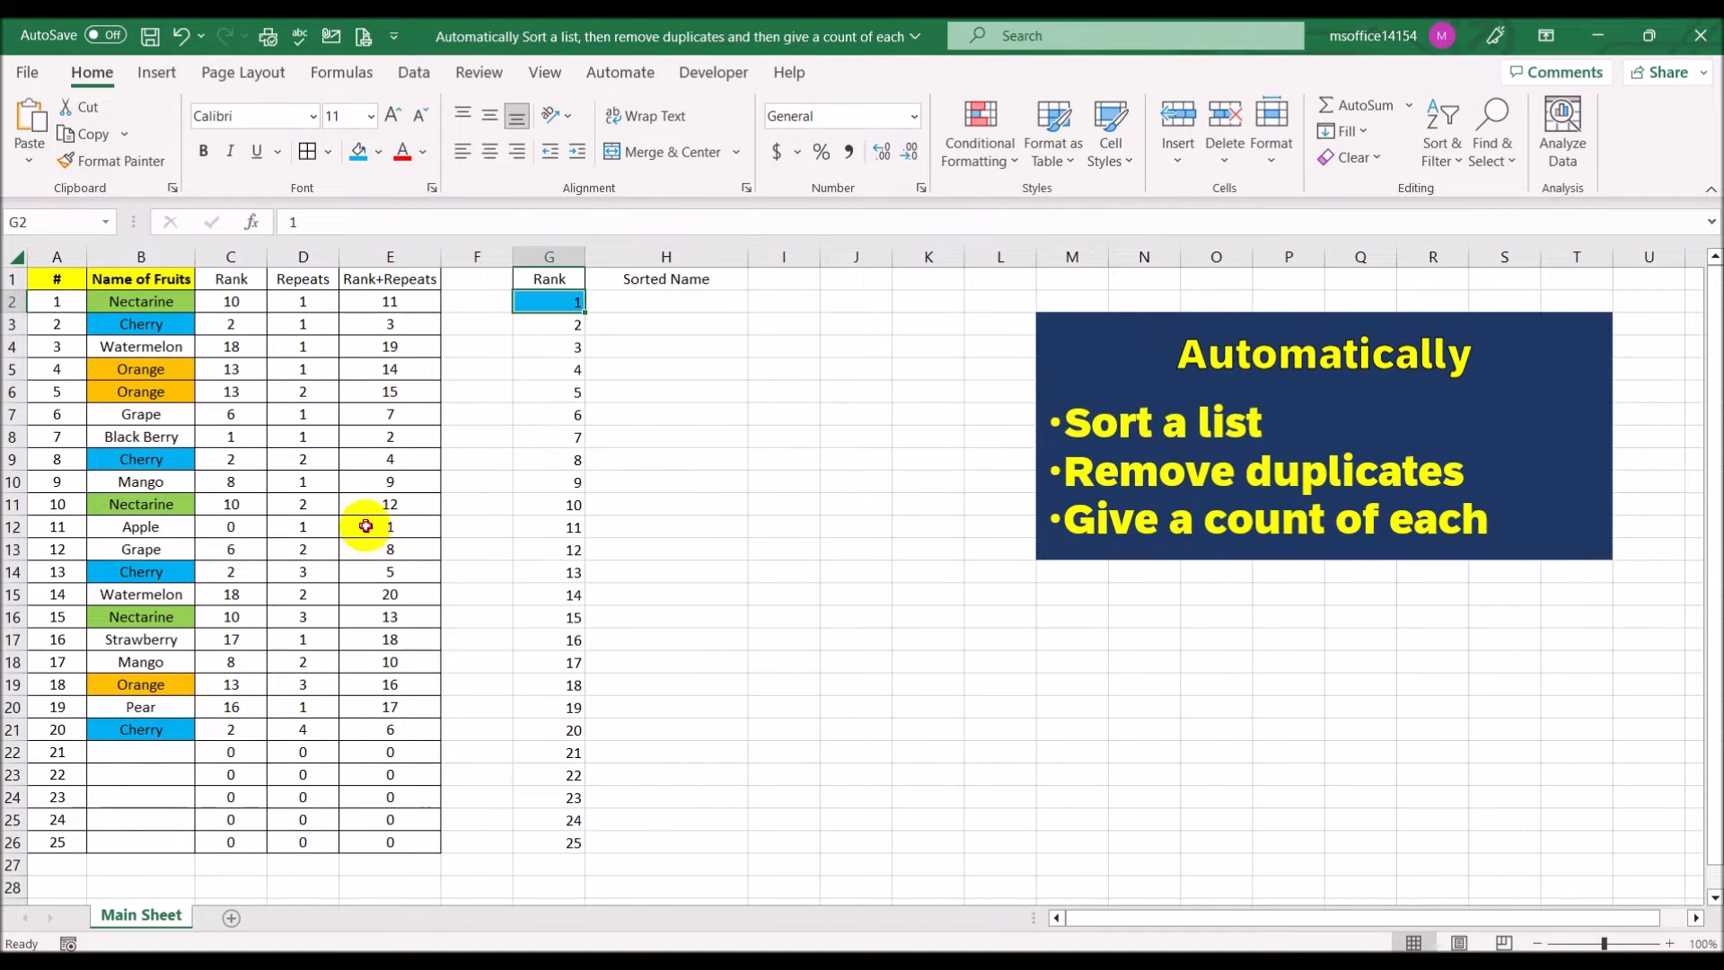
{"action": "left_click", "coordinate": [369, 528]}
{"action": "left_click", "coordinate": [358, 153]}
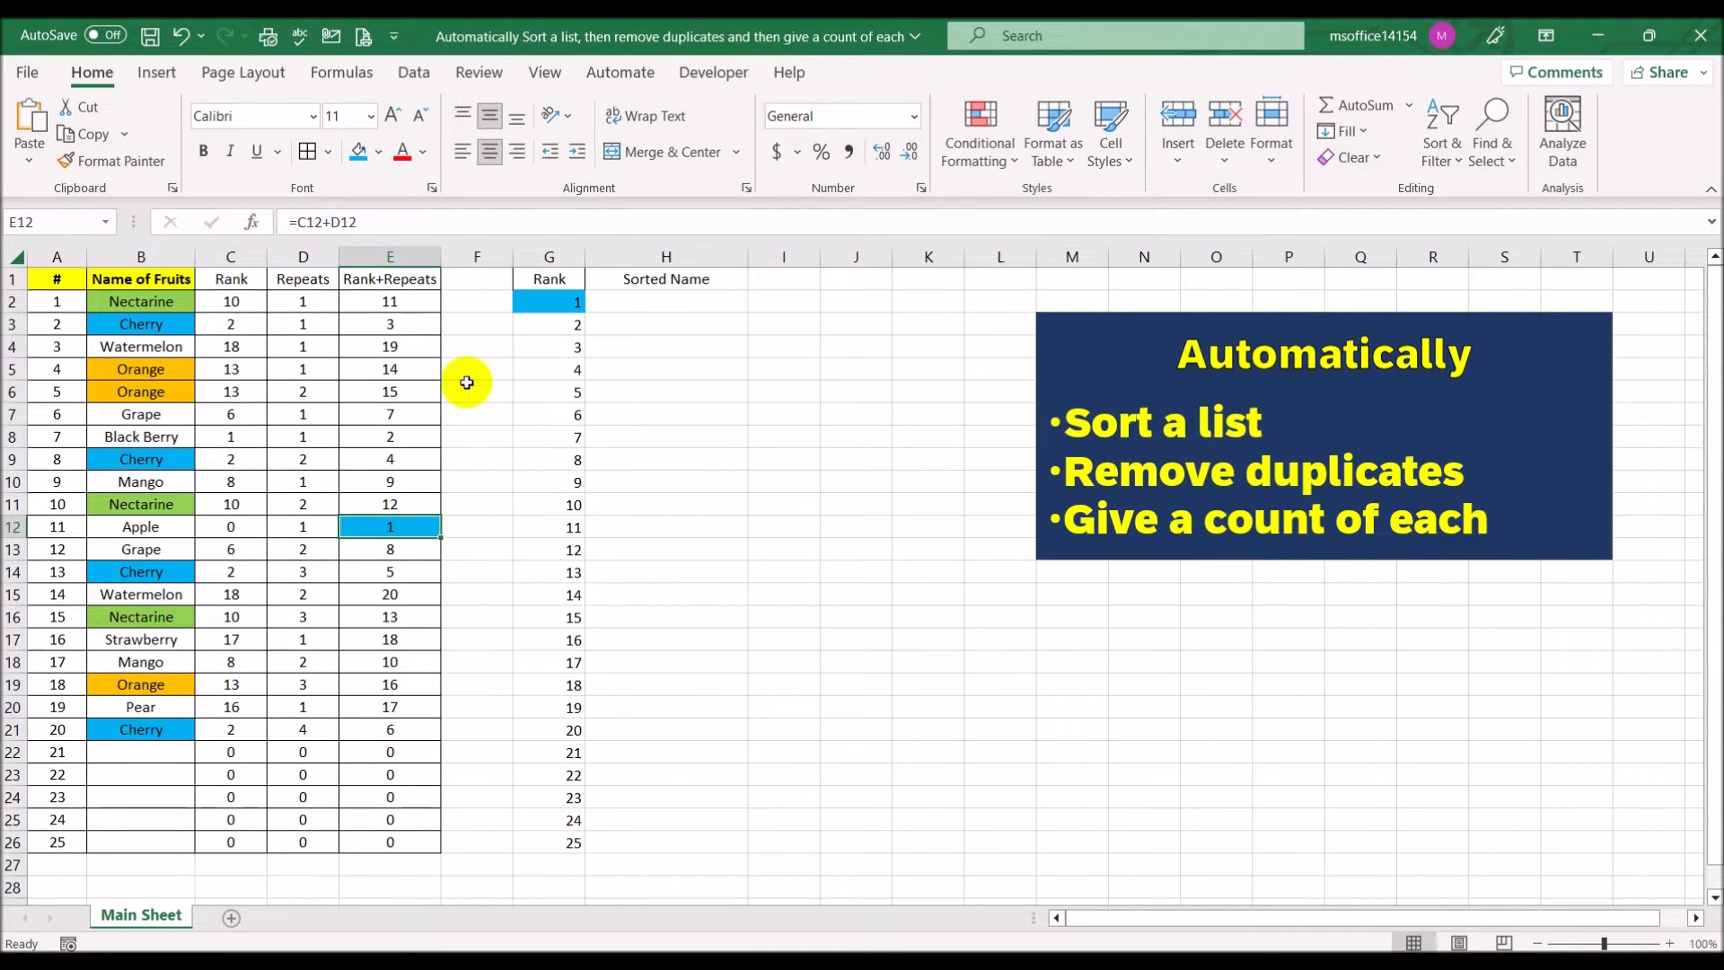
Trace rank 1 in G2 to its match in E12, the fruit name in B12 and the Sorted Name cell H2.
{"action": "left_click", "coordinate": [575, 302]}
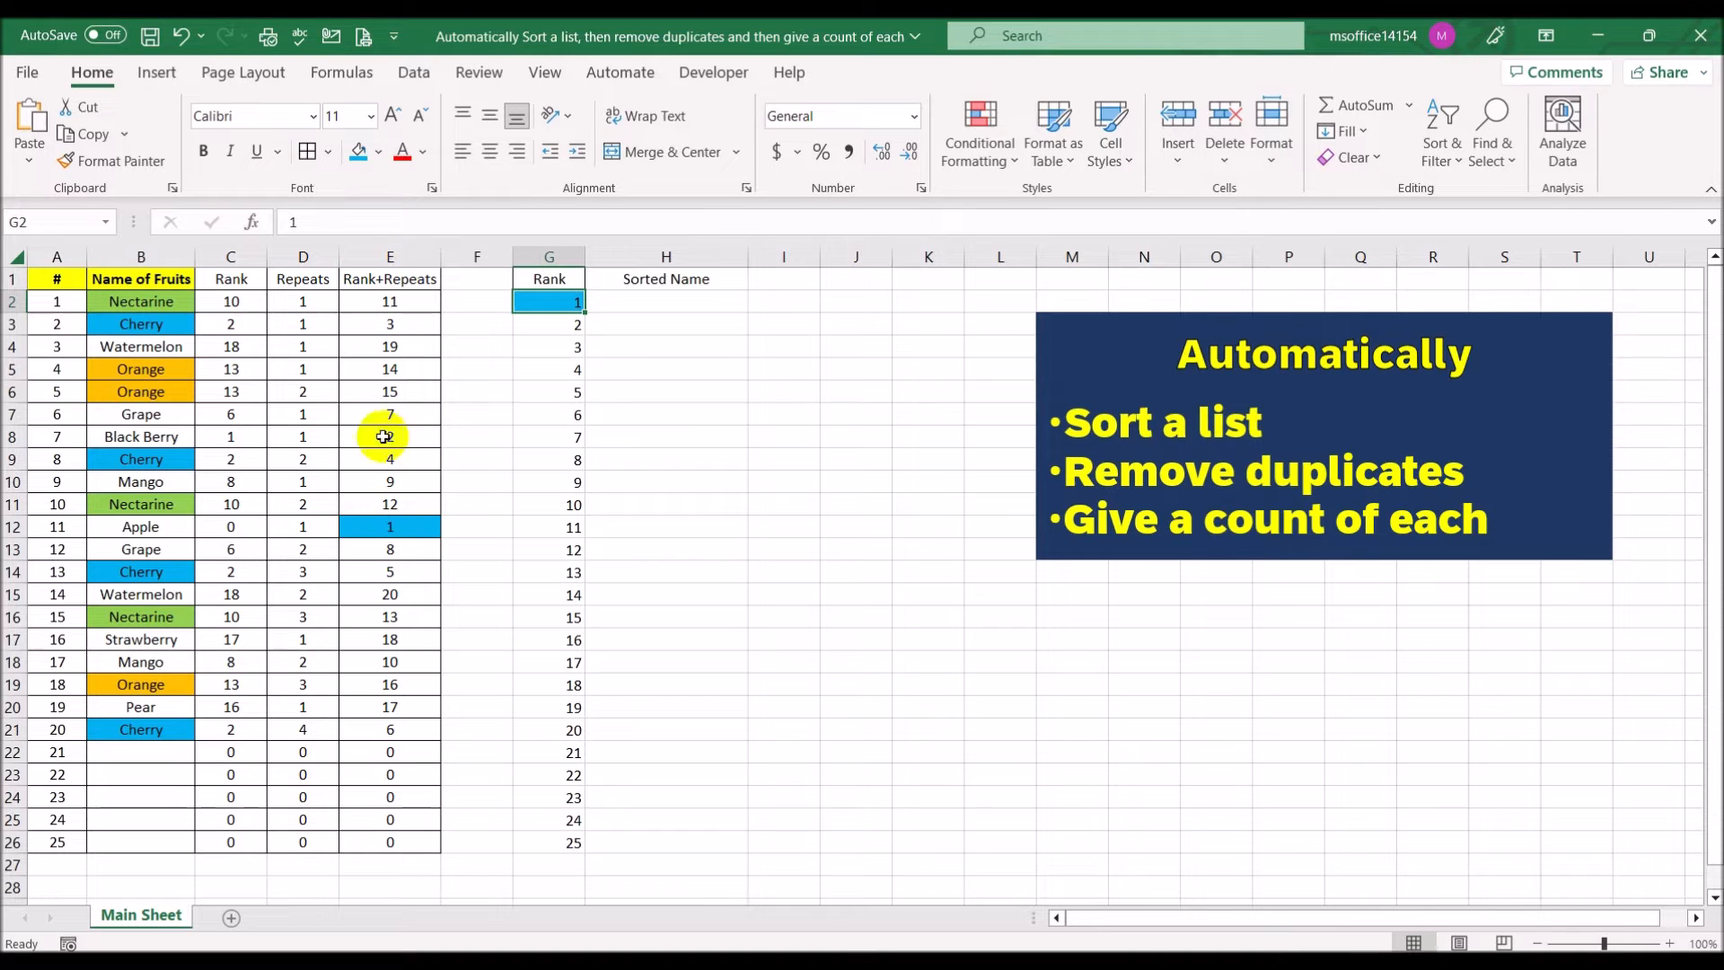
{"action": "left_click", "coordinate": [401, 527]}
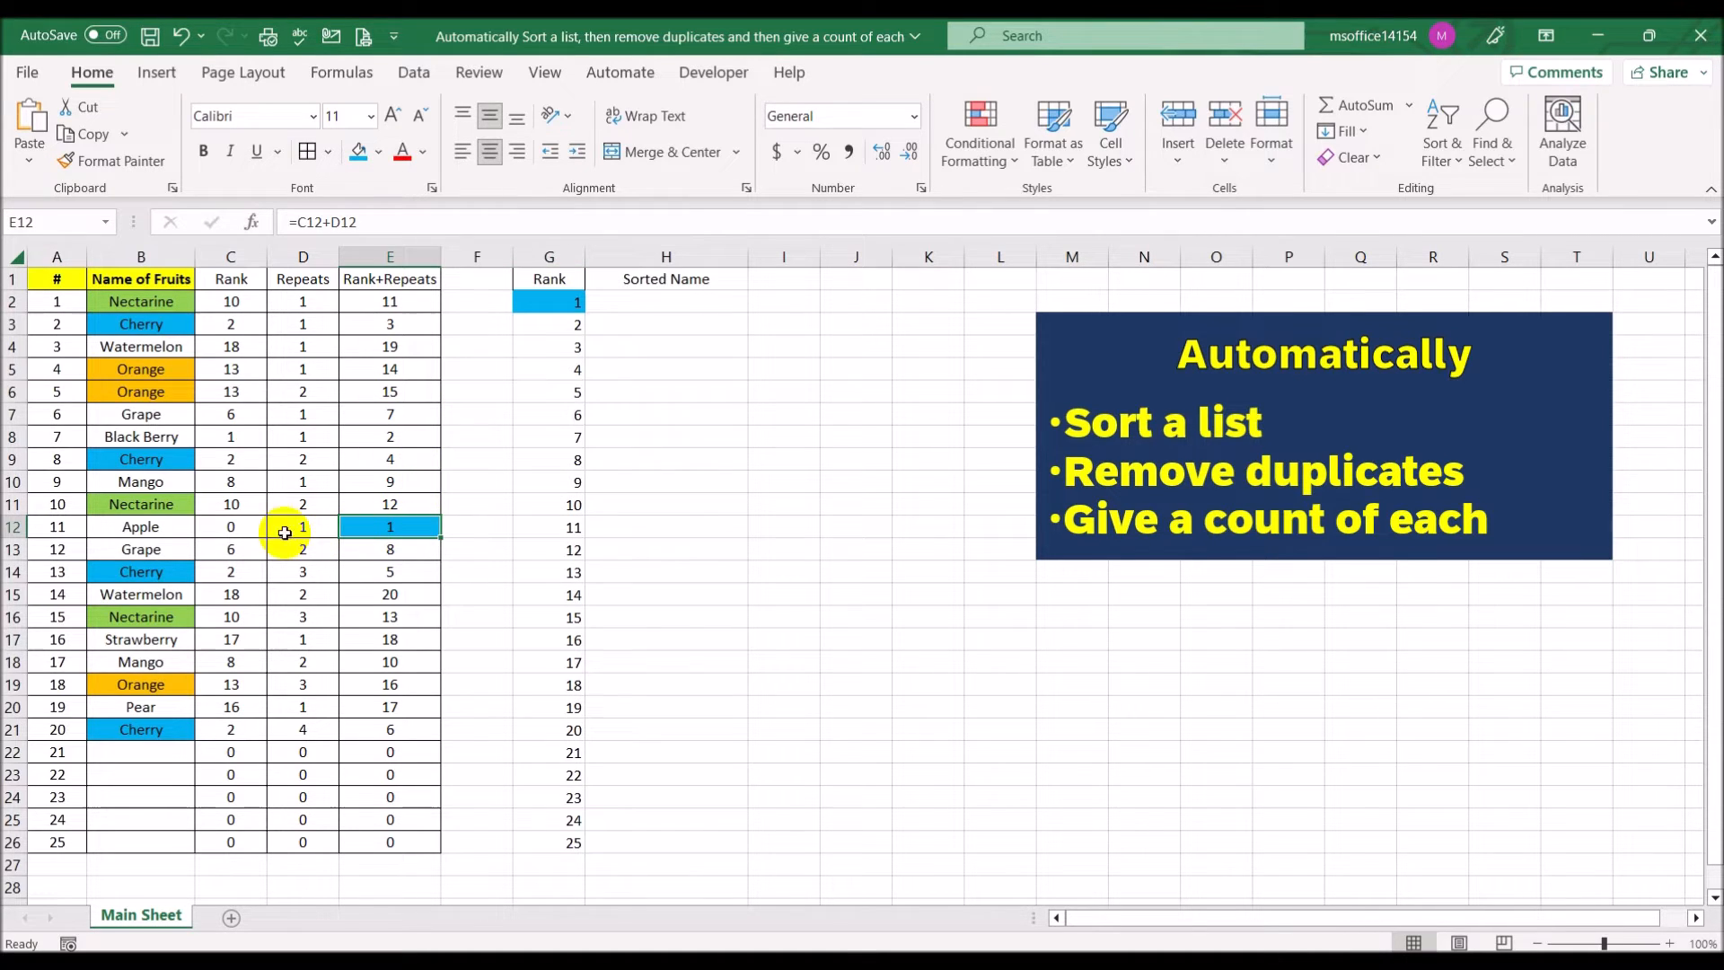
{"action": "left_click", "coordinate": [117, 526]}
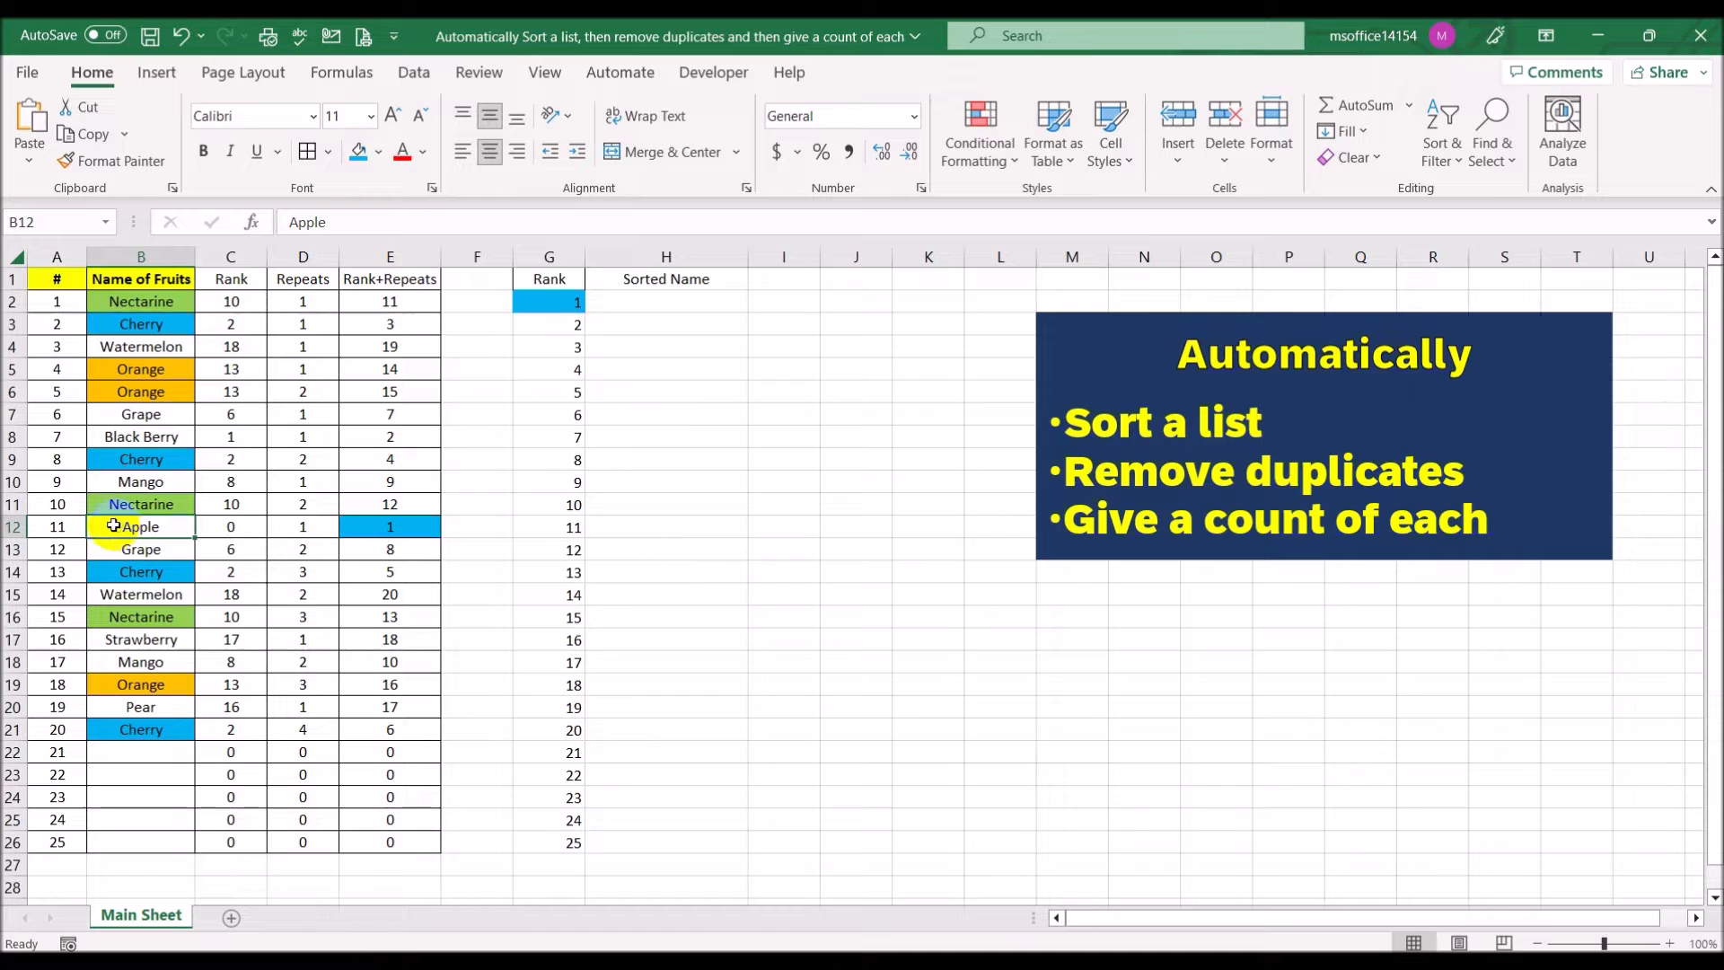
{"action": "left_click", "coordinate": [675, 304]}
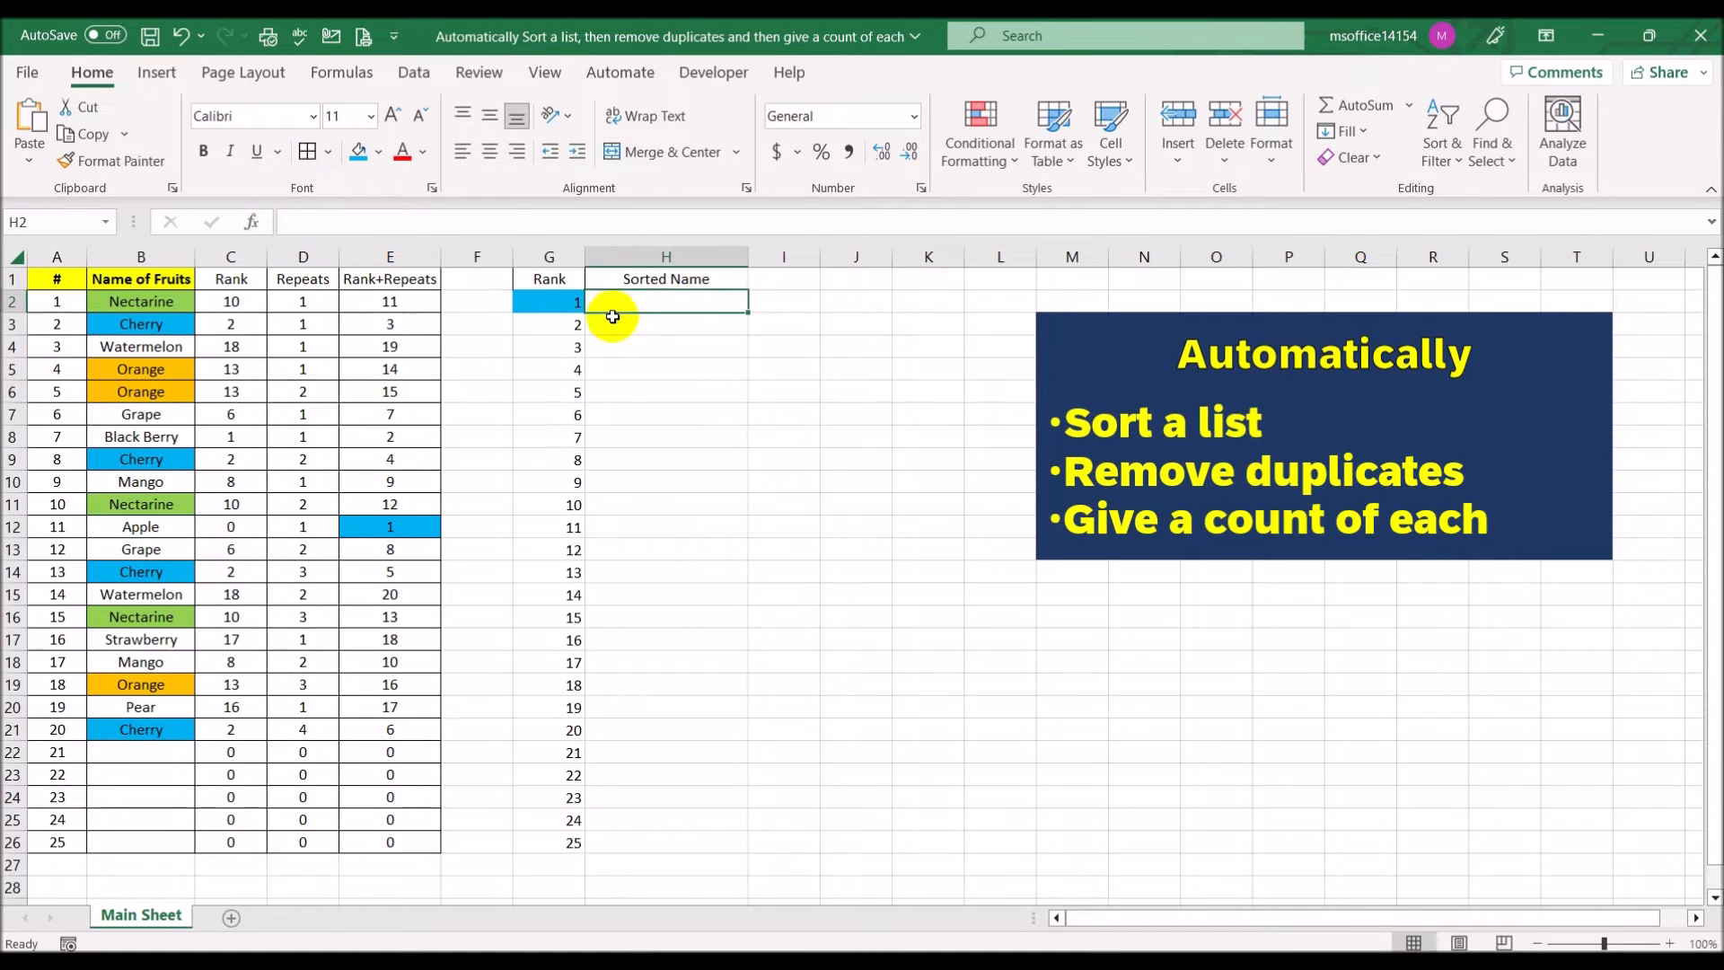
Highlight rank 2 in G3 and its matching Rank+Repeats value in E8 with yellow fill.
{"action": "left_click", "coordinate": [567, 325]}
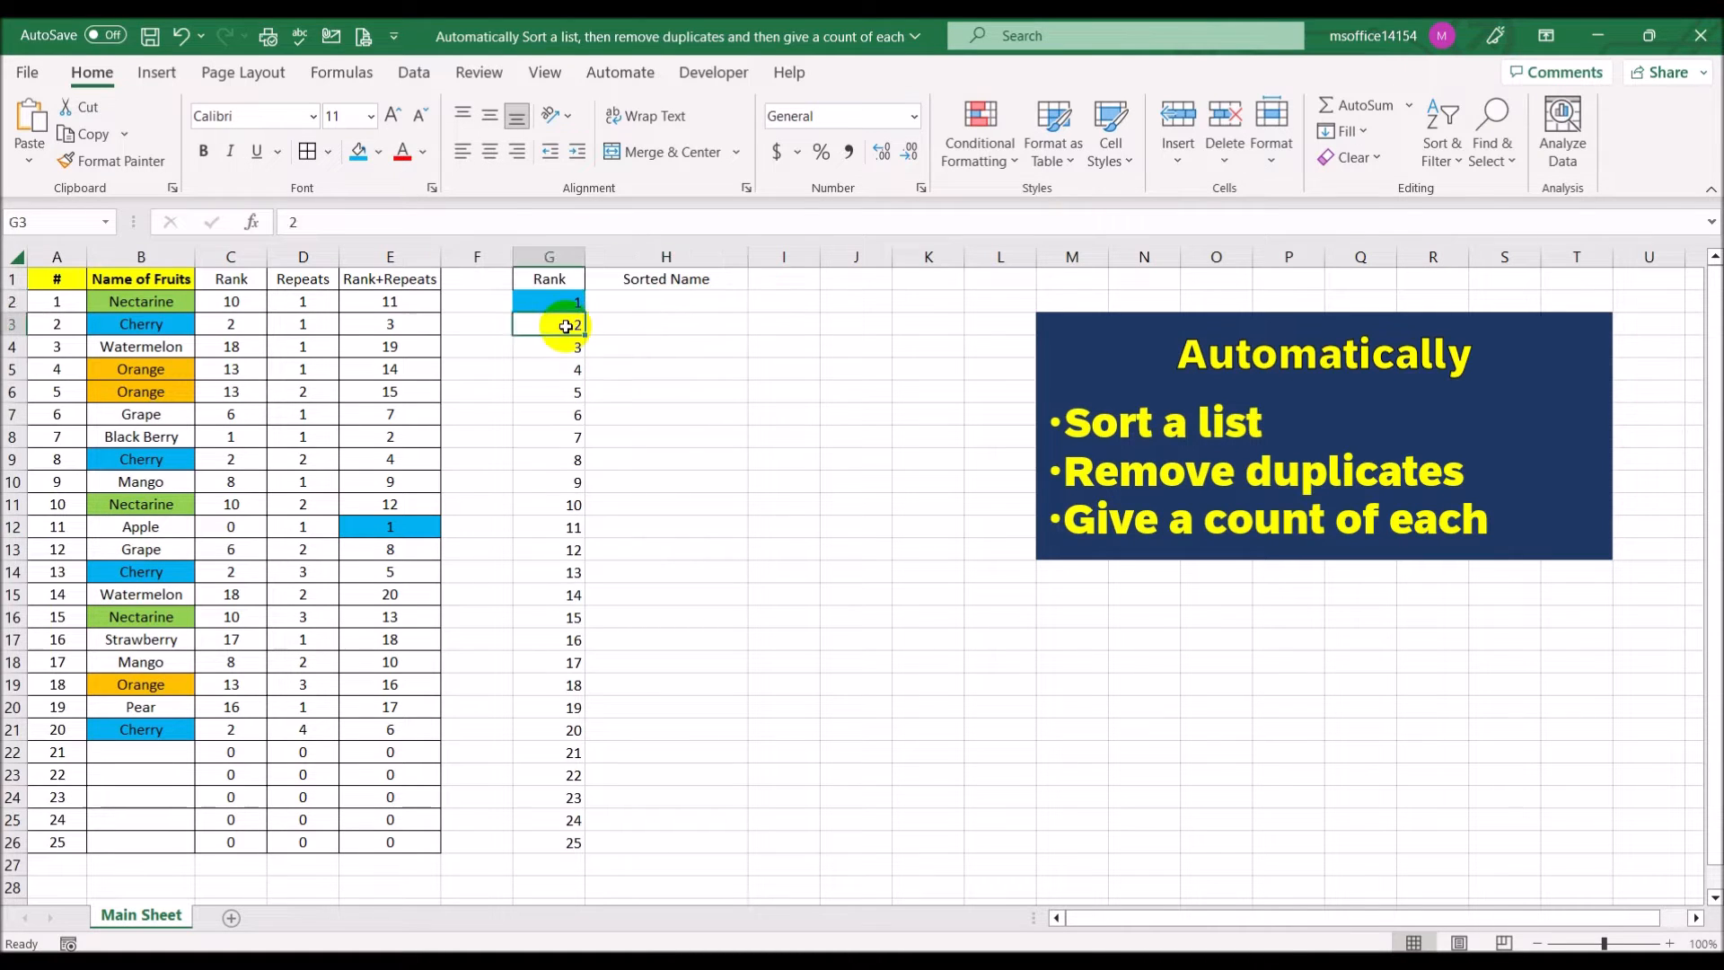
{"action": "left_click", "coordinate": [378, 152]}
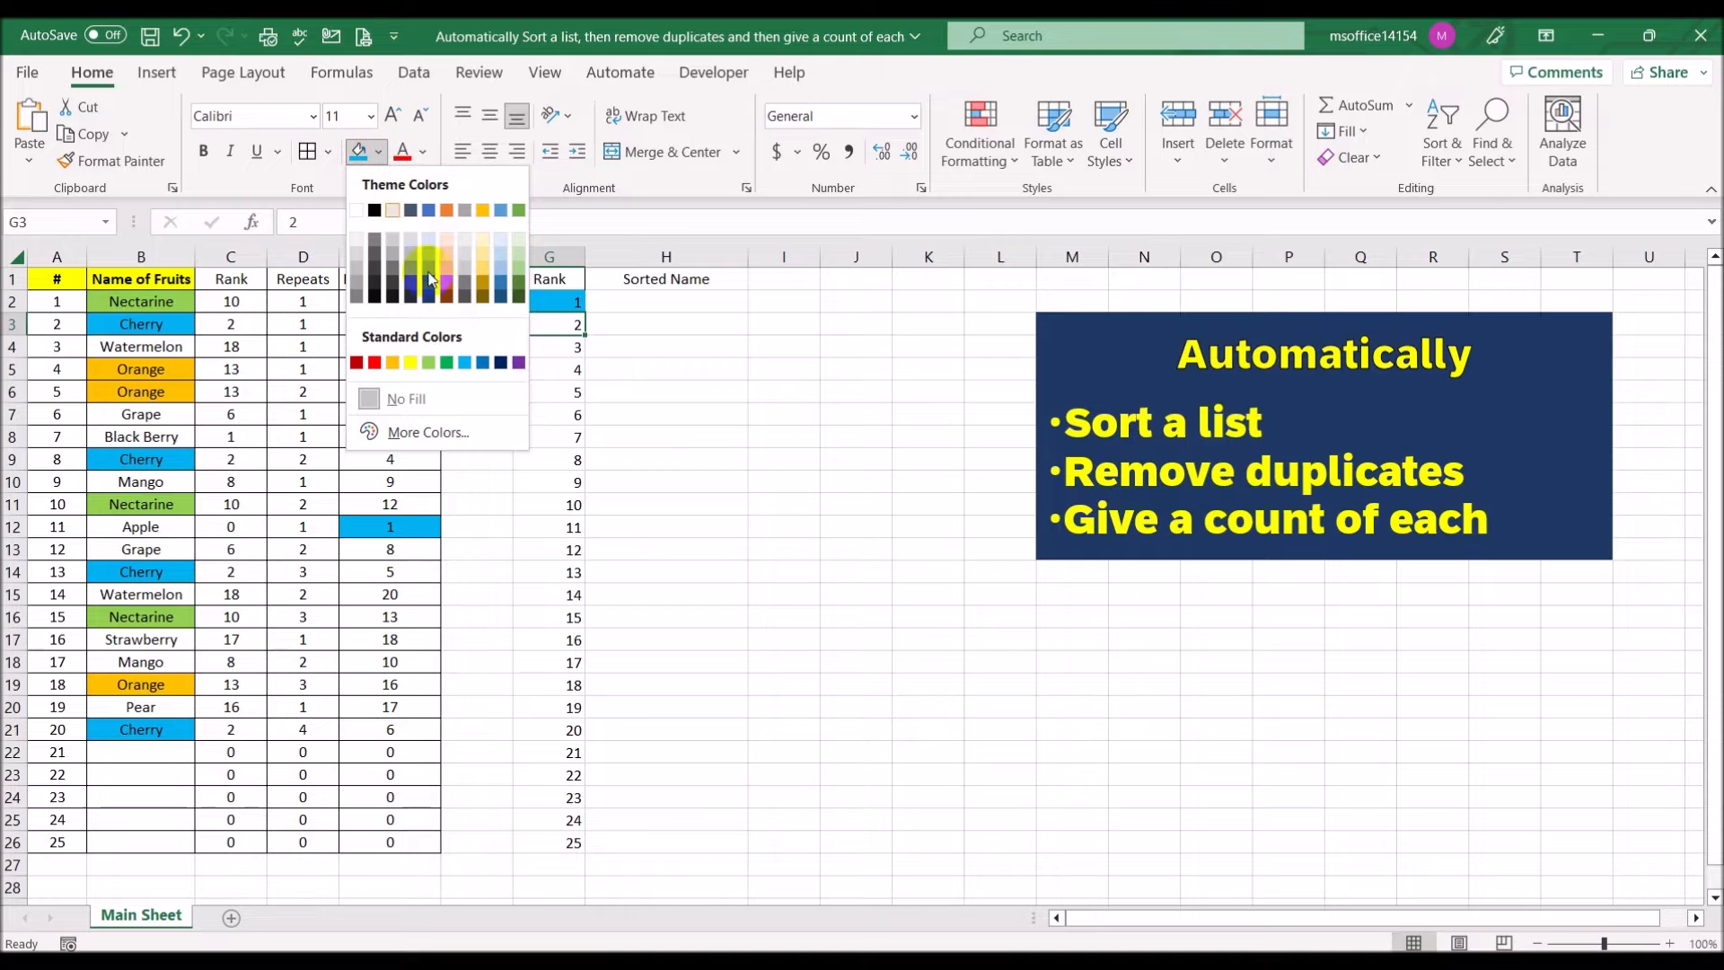
{"action": "left_click", "coordinate": [411, 364]}
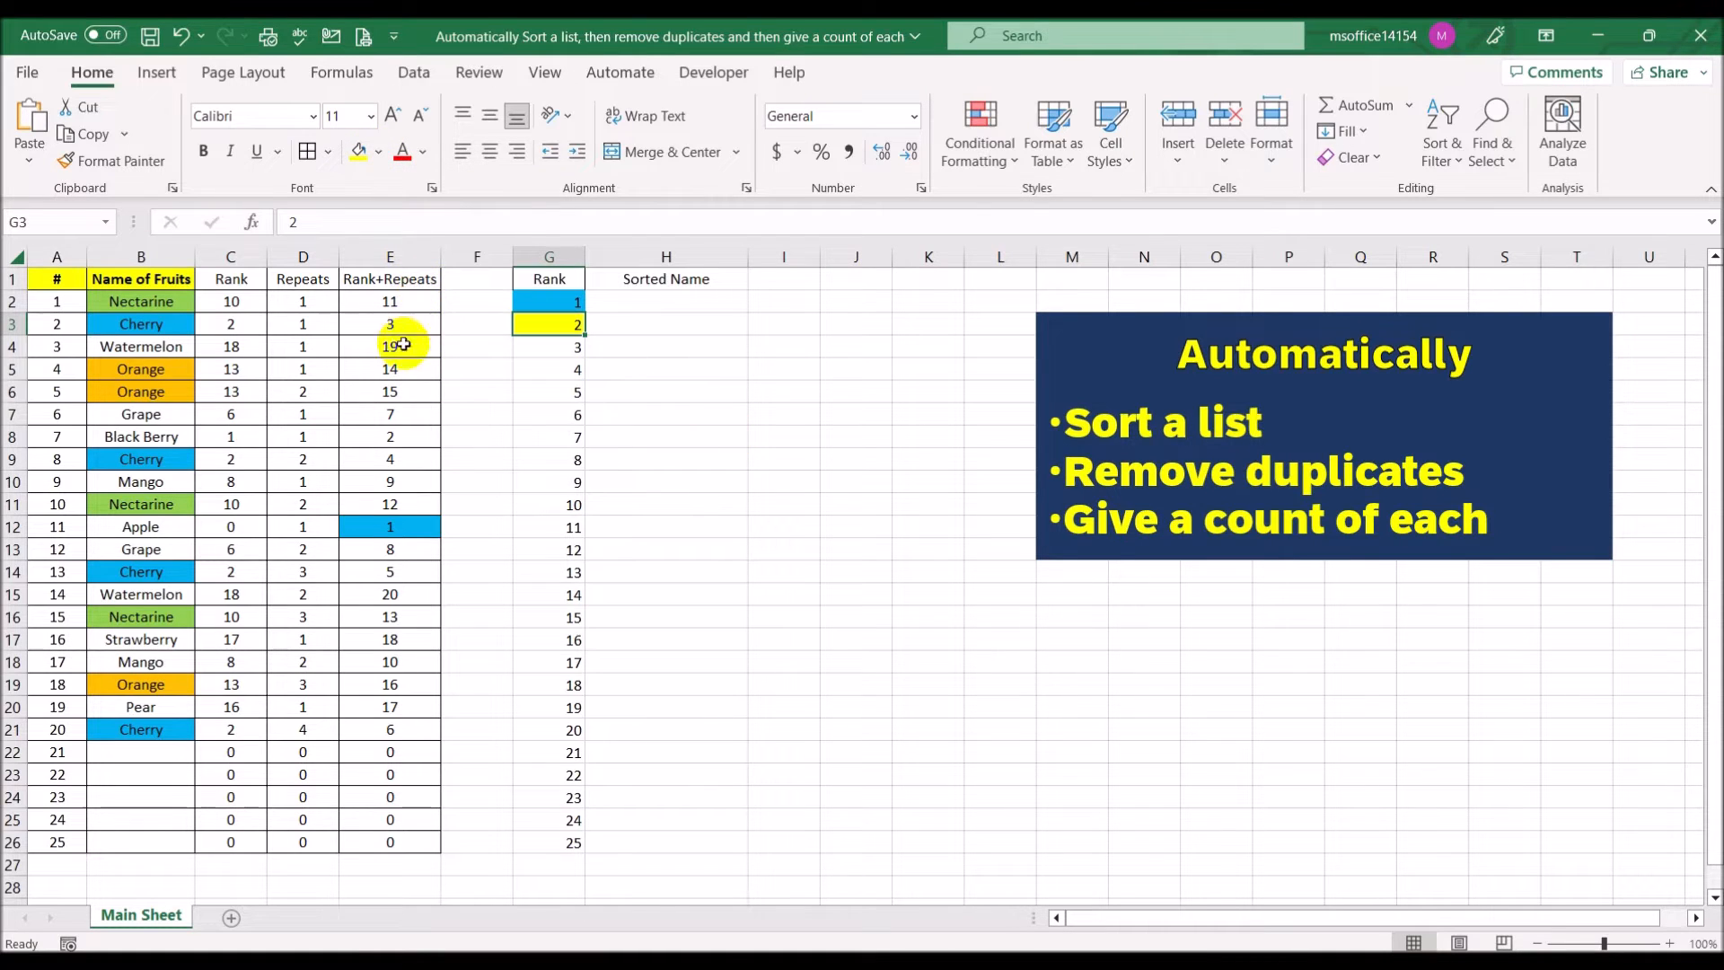
{"action": "left_click", "coordinate": [395, 436]}
{"action": "left_click", "coordinate": [359, 152]}
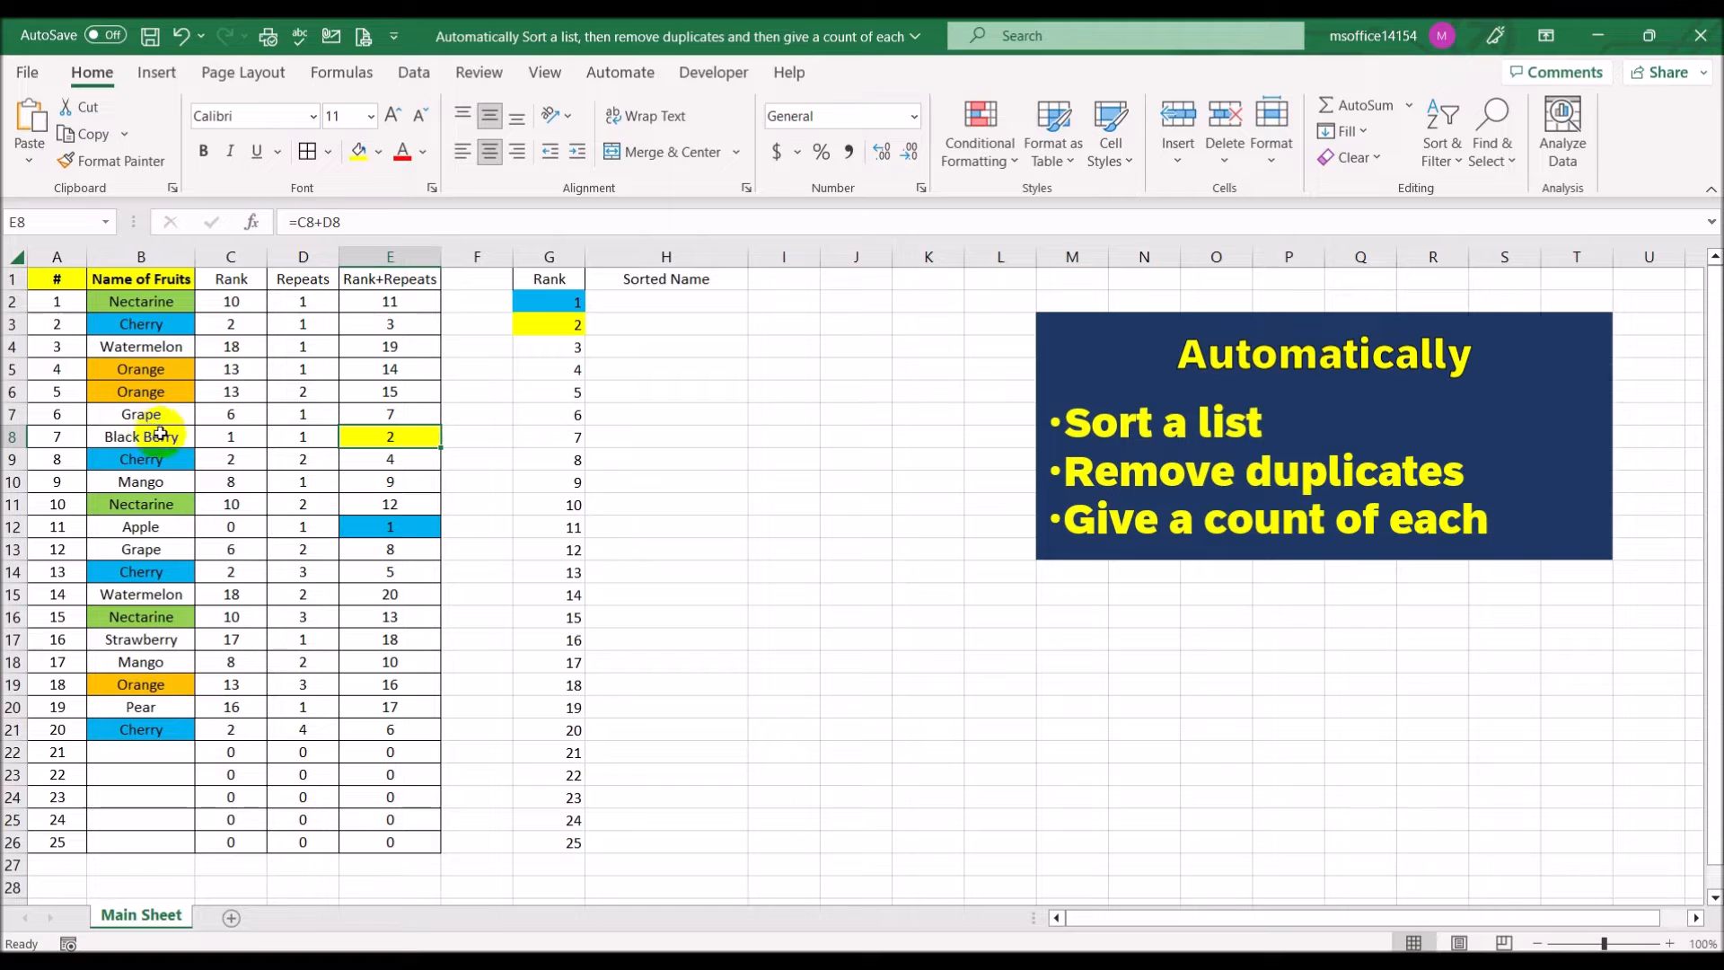
Highlight rank 3 in G4 and its matching Rank+Repeats value in E3 with light green fill.
{"action": "left_click", "coordinate": [526, 347]}
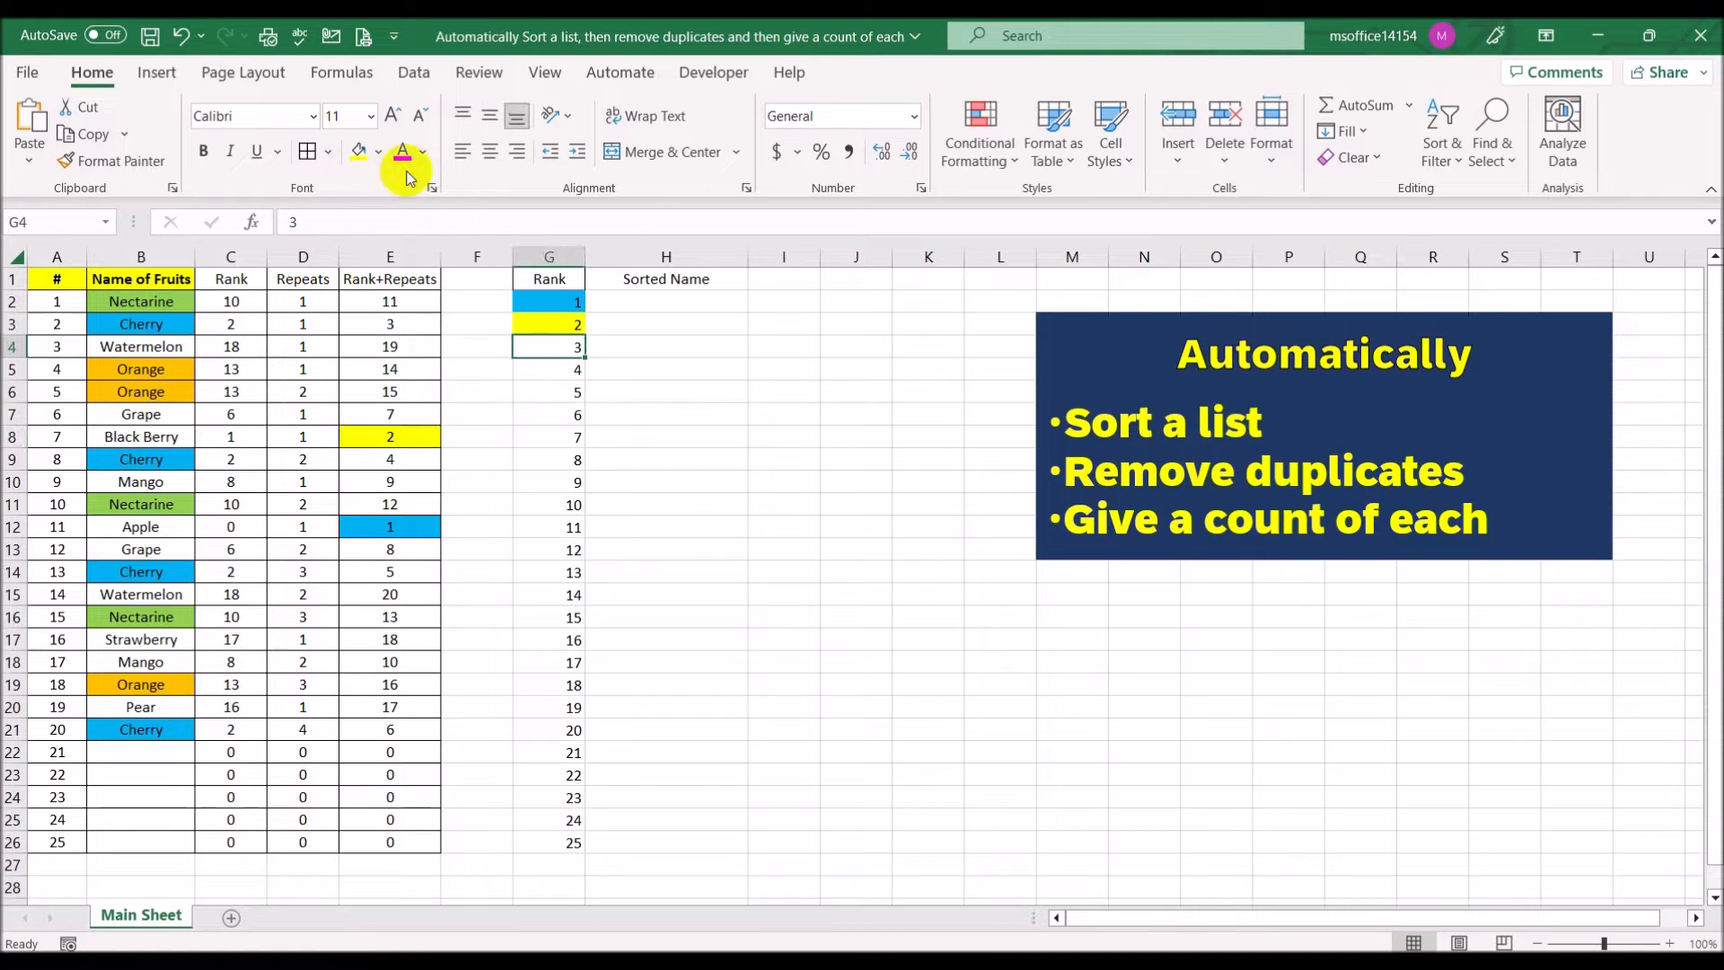
{"action": "left_click", "coordinate": [378, 150]}
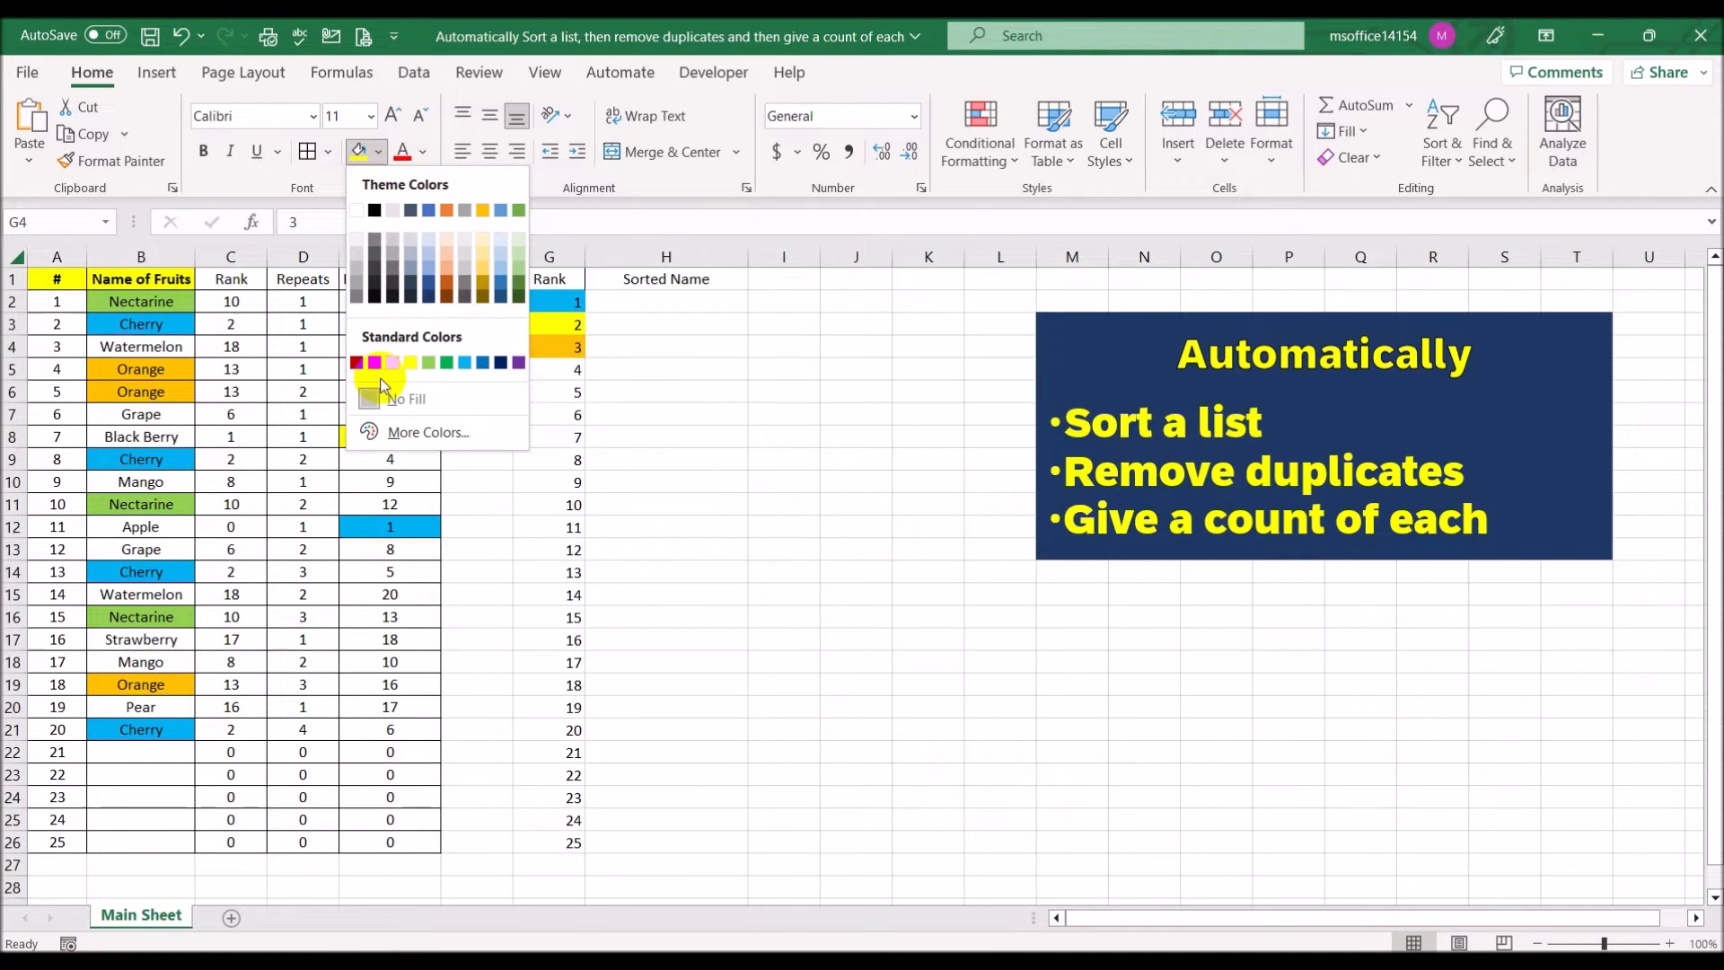
{"action": "left_click", "coordinate": [428, 363]}
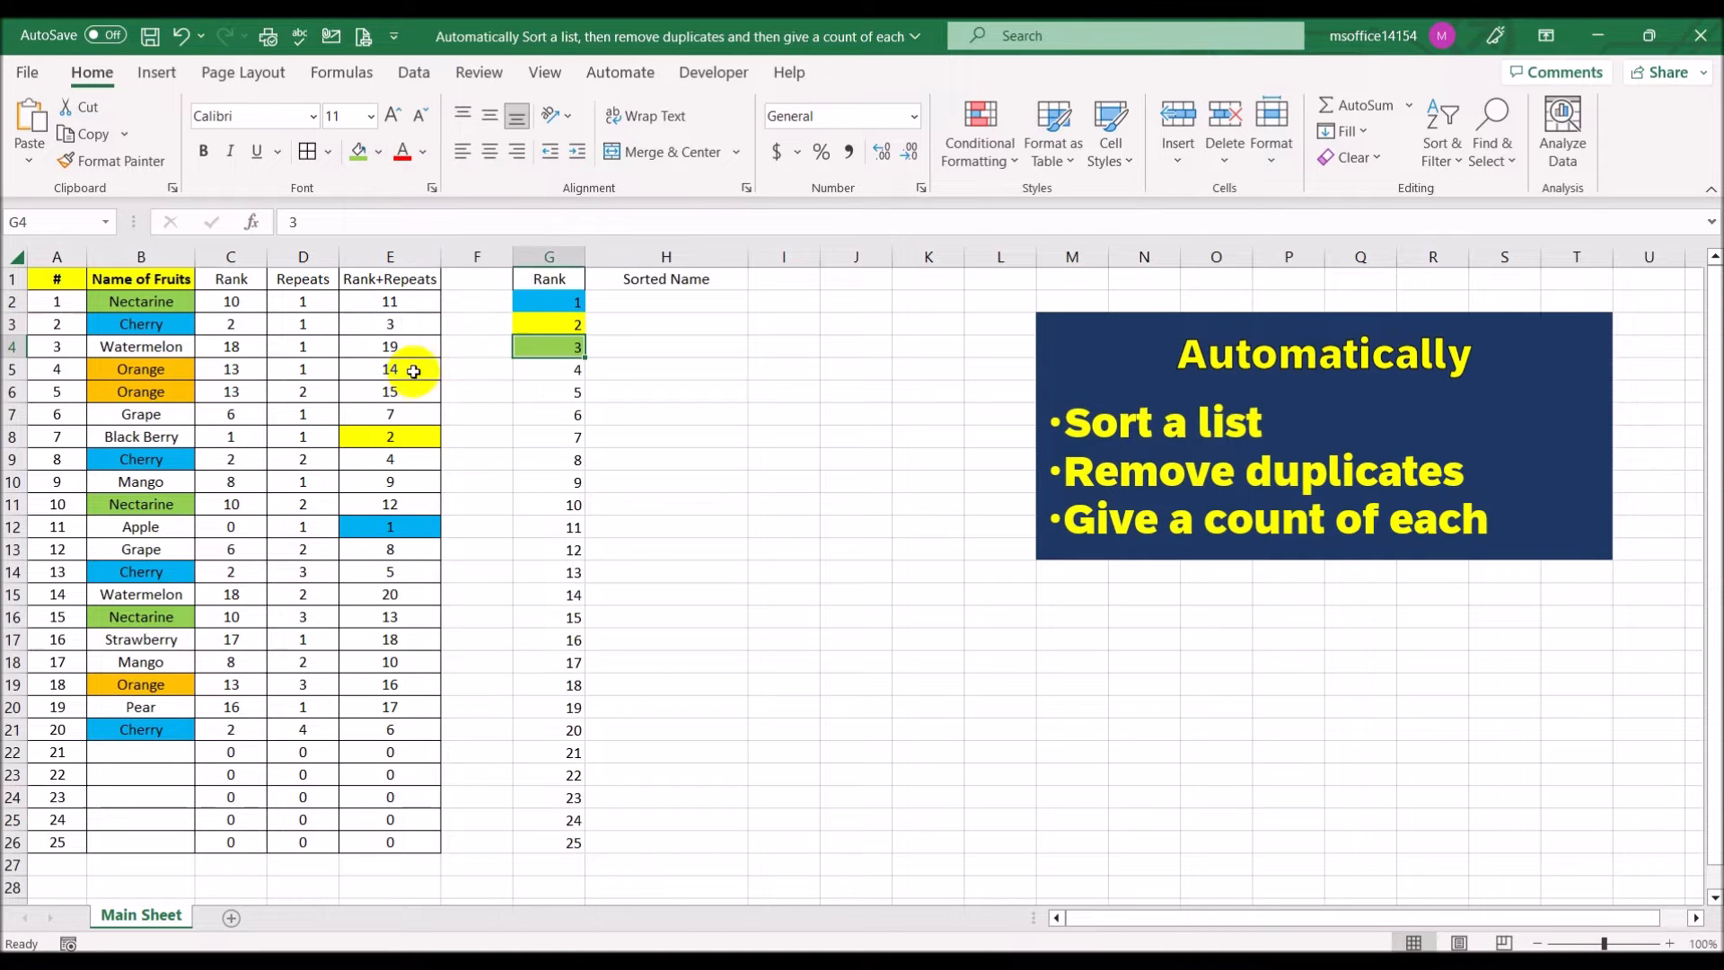
{"action": "left_click", "coordinate": [388, 327]}
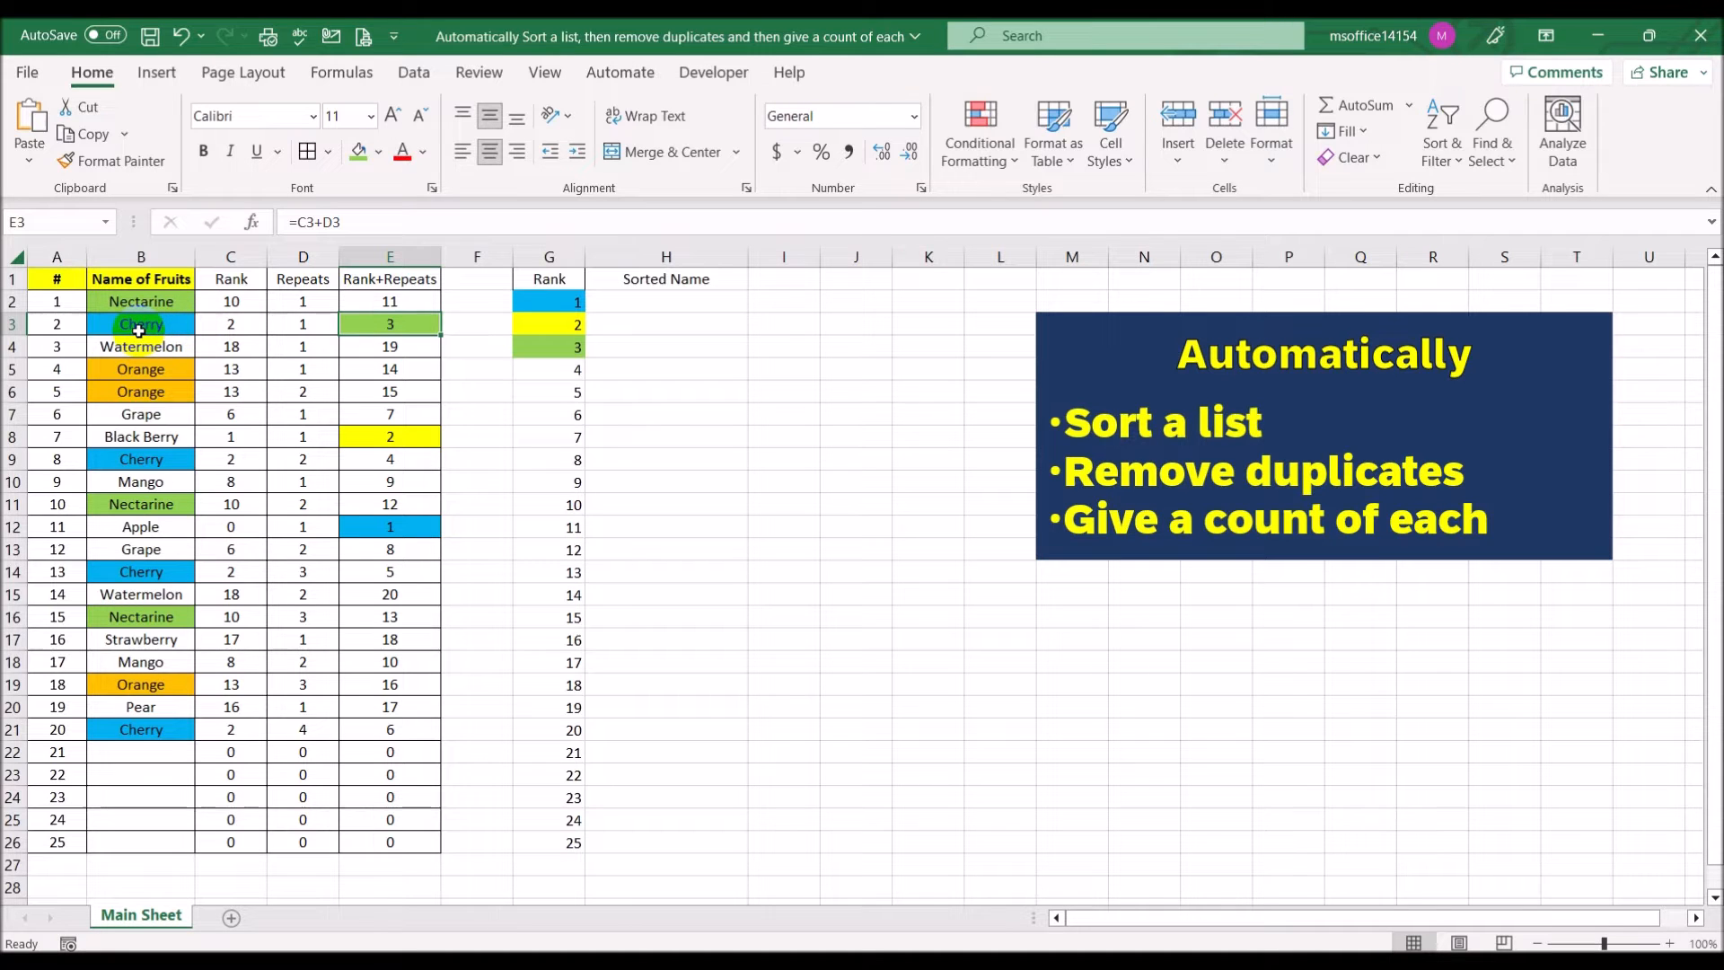
Begin an INDEX formula in Sorted Name cell H2 with the fruit names B2:B26 as its array.
{"action": "left_click", "coordinate": [662, 306]}
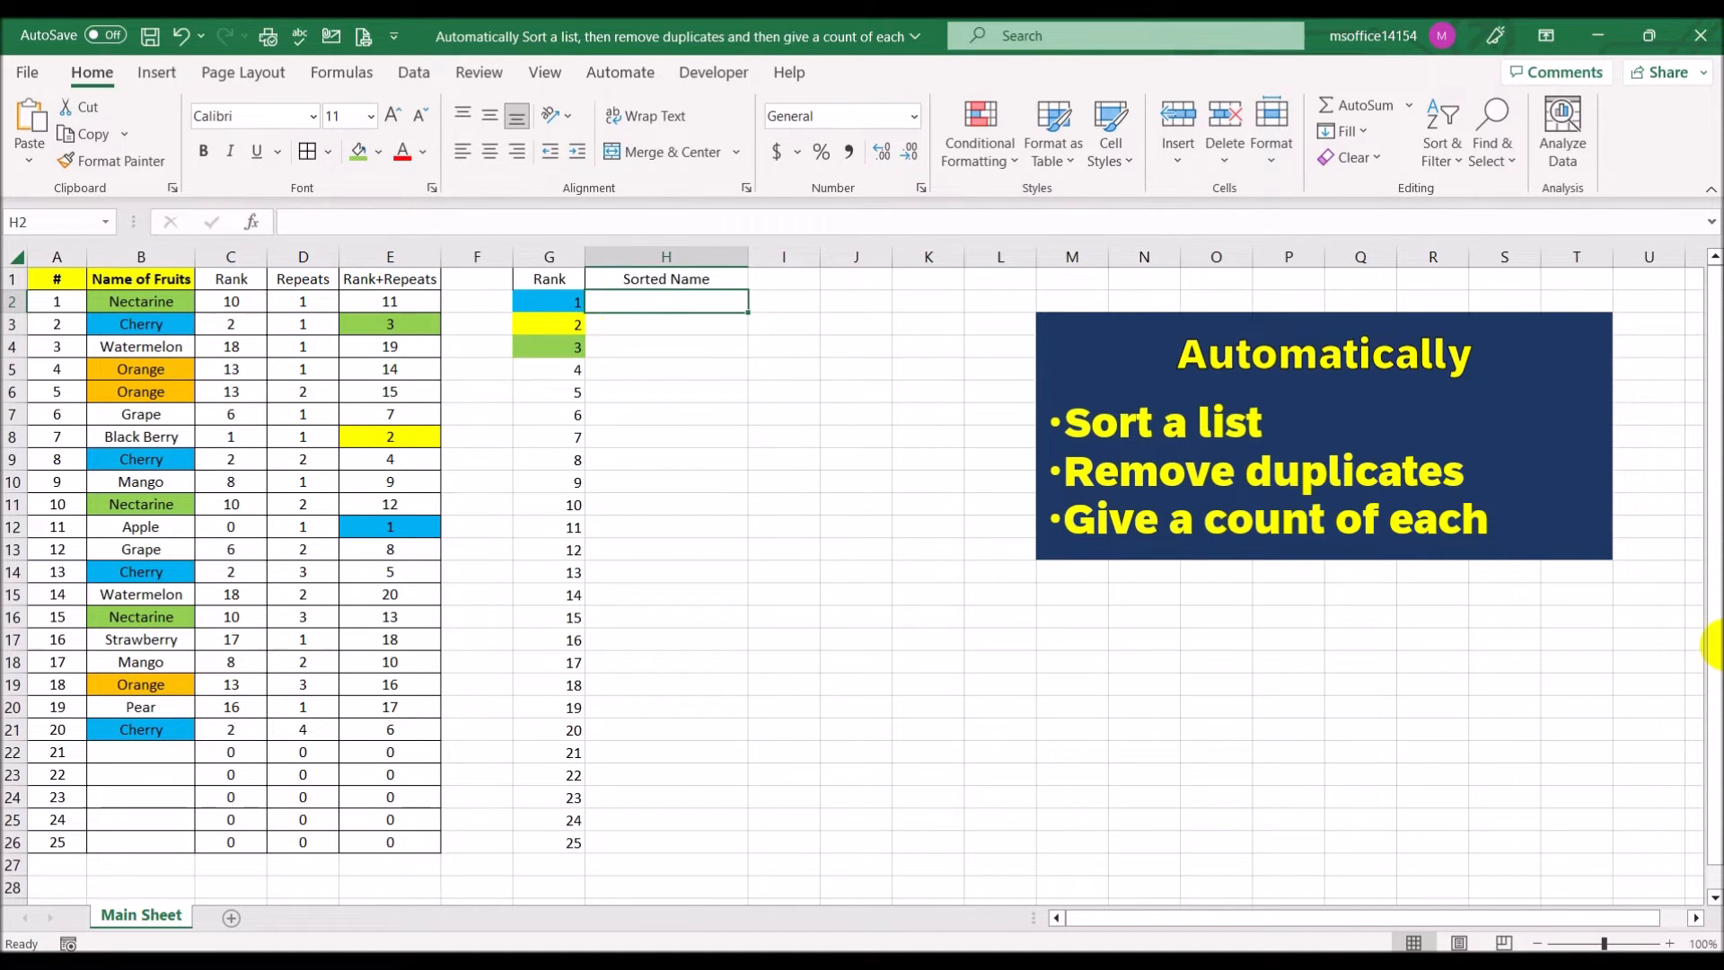
{"action": "type", "text": "=index"}
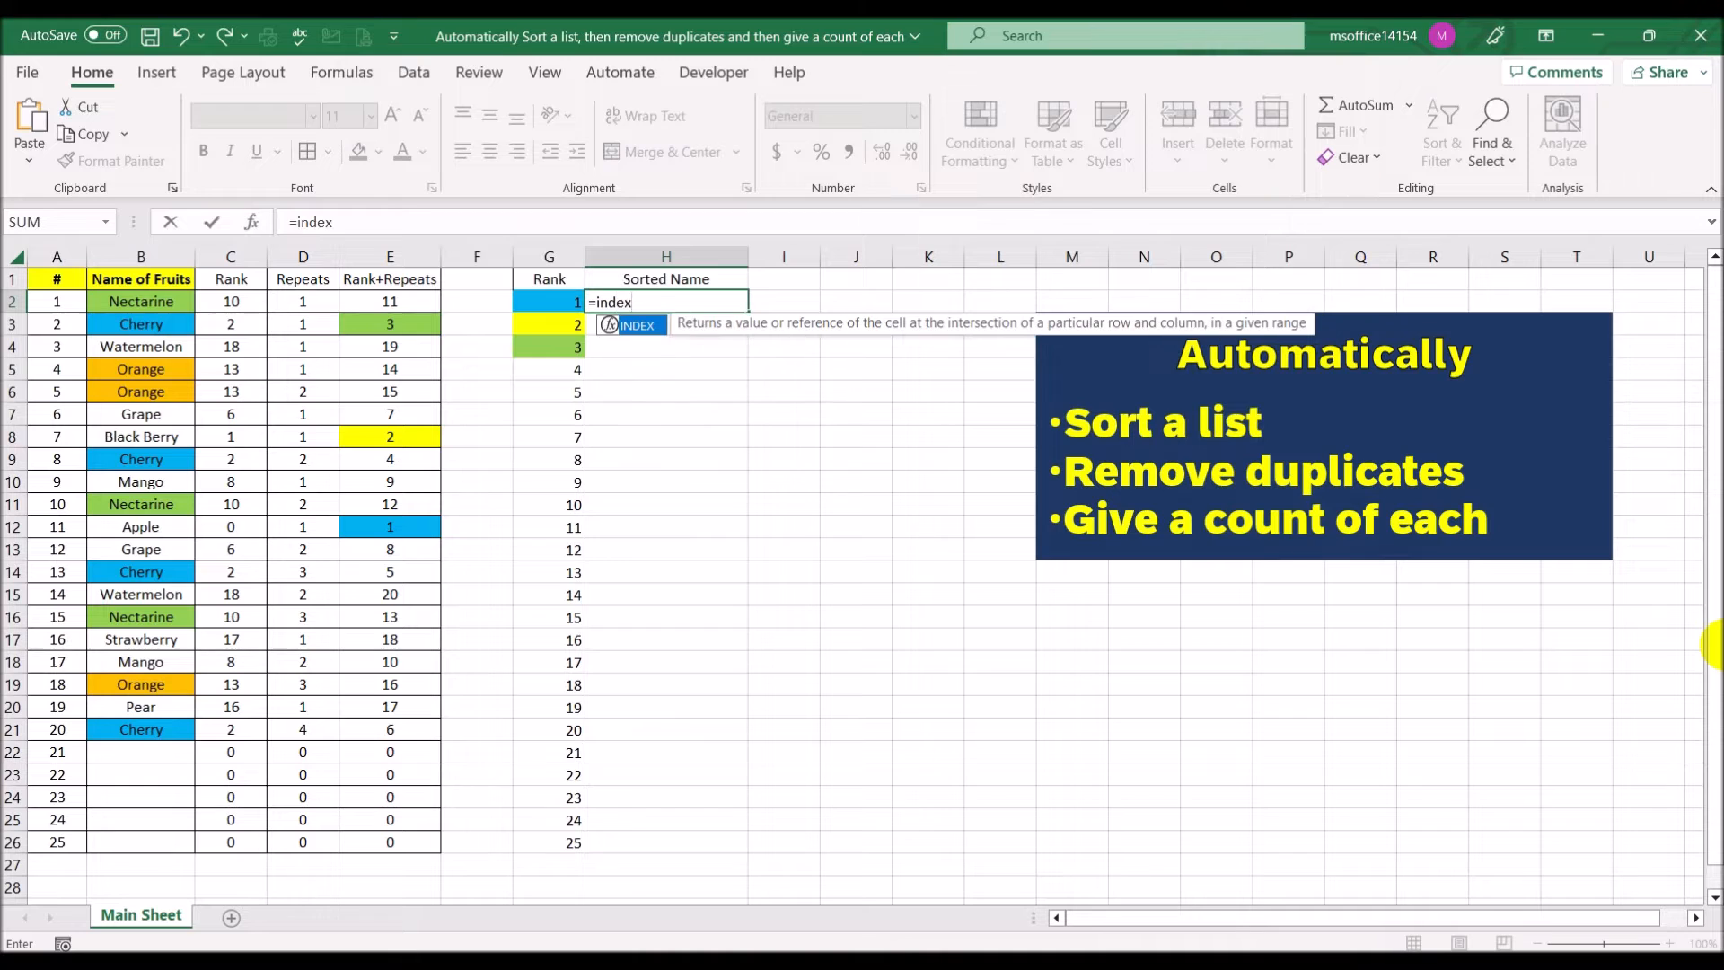
{"action": "type", "text": "("}
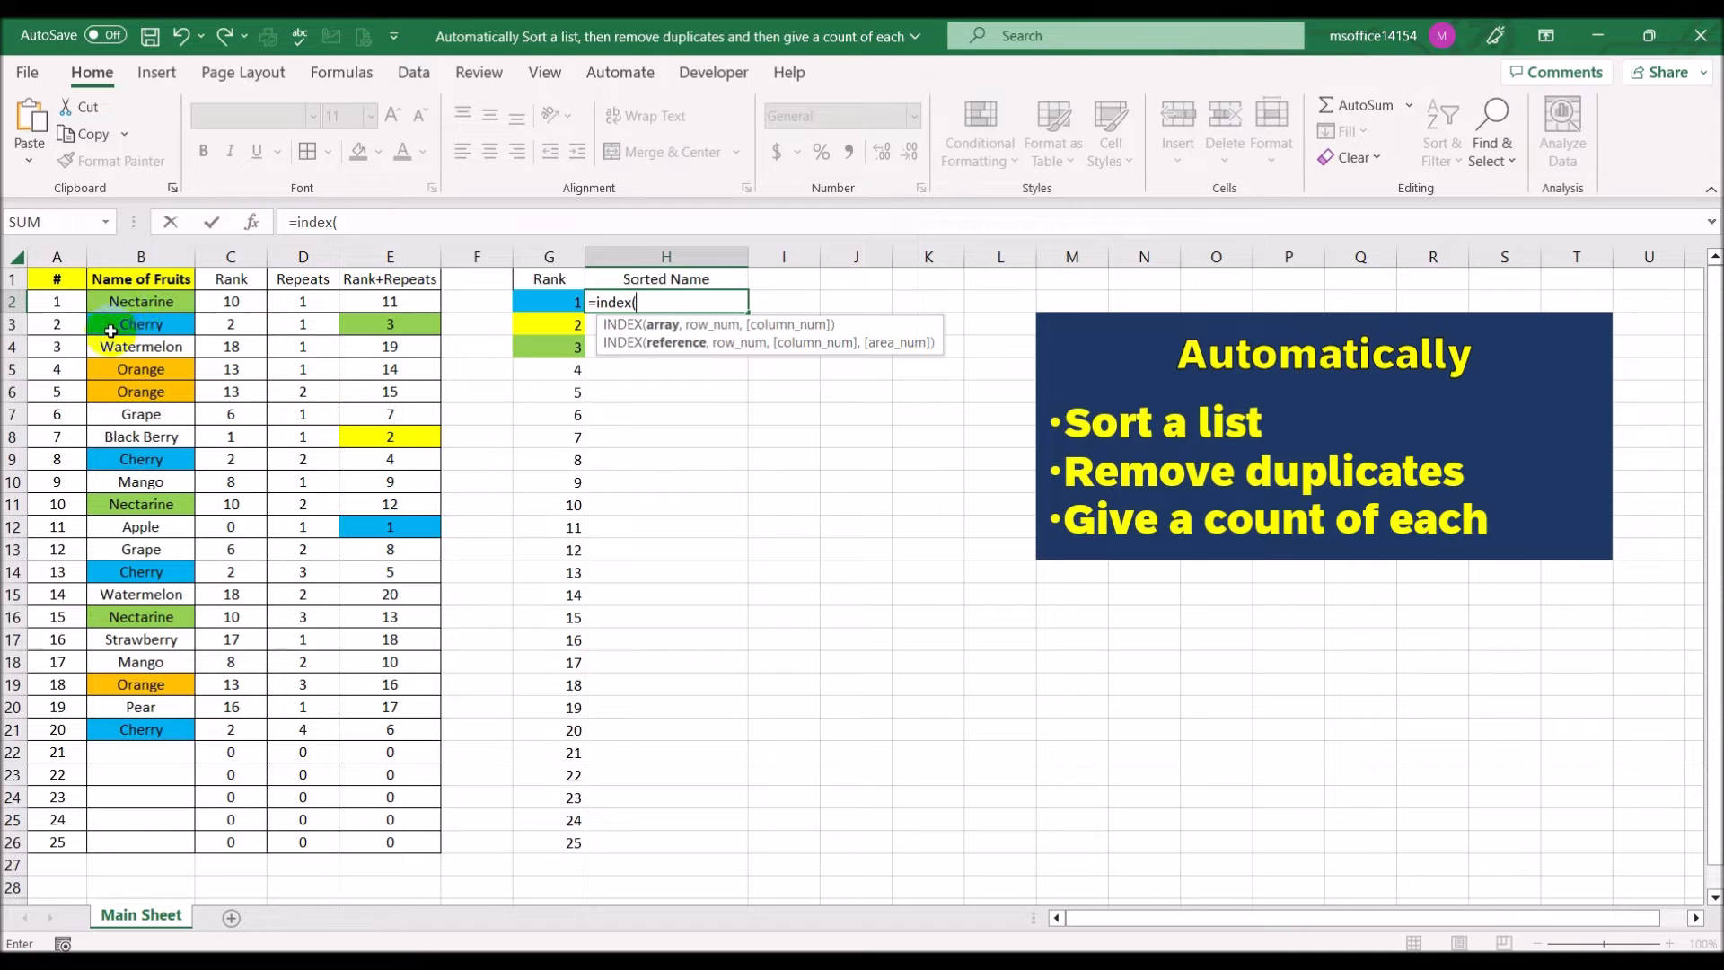
{"action": "left_click", "coordinate": [132, 305]}
{"action": "left_click_drag", "start_coordinate": [131, 305], "coordinate": [130, 833]}
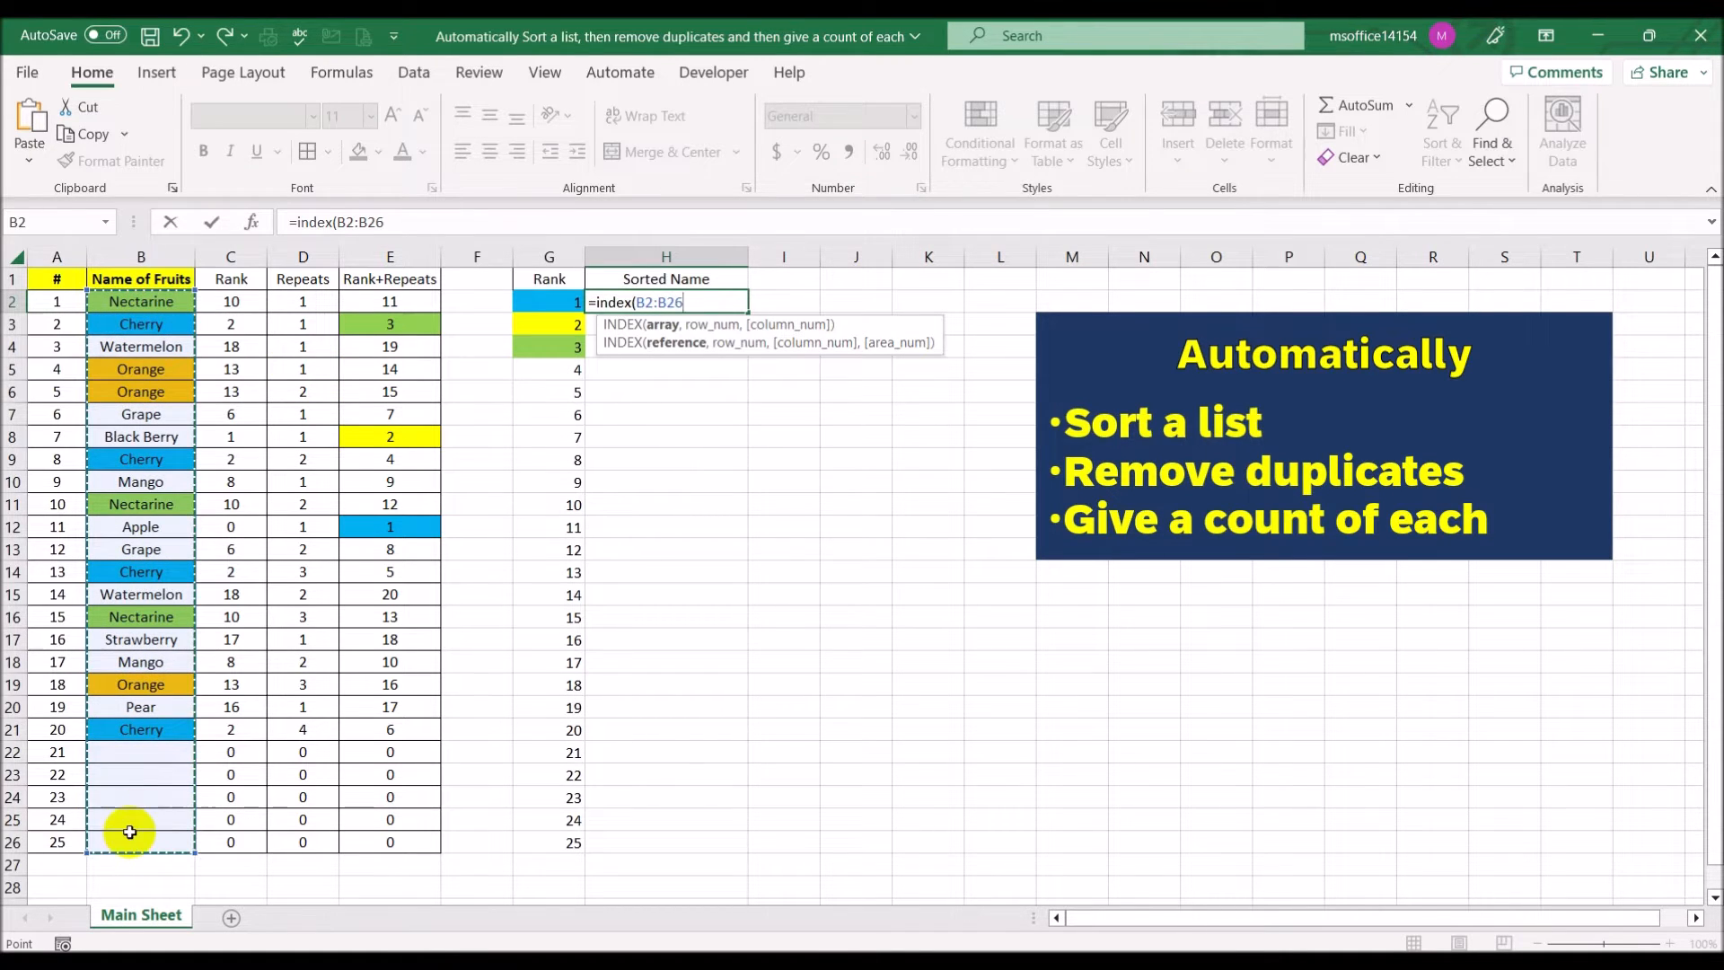
{"action": "type", "text": ","}
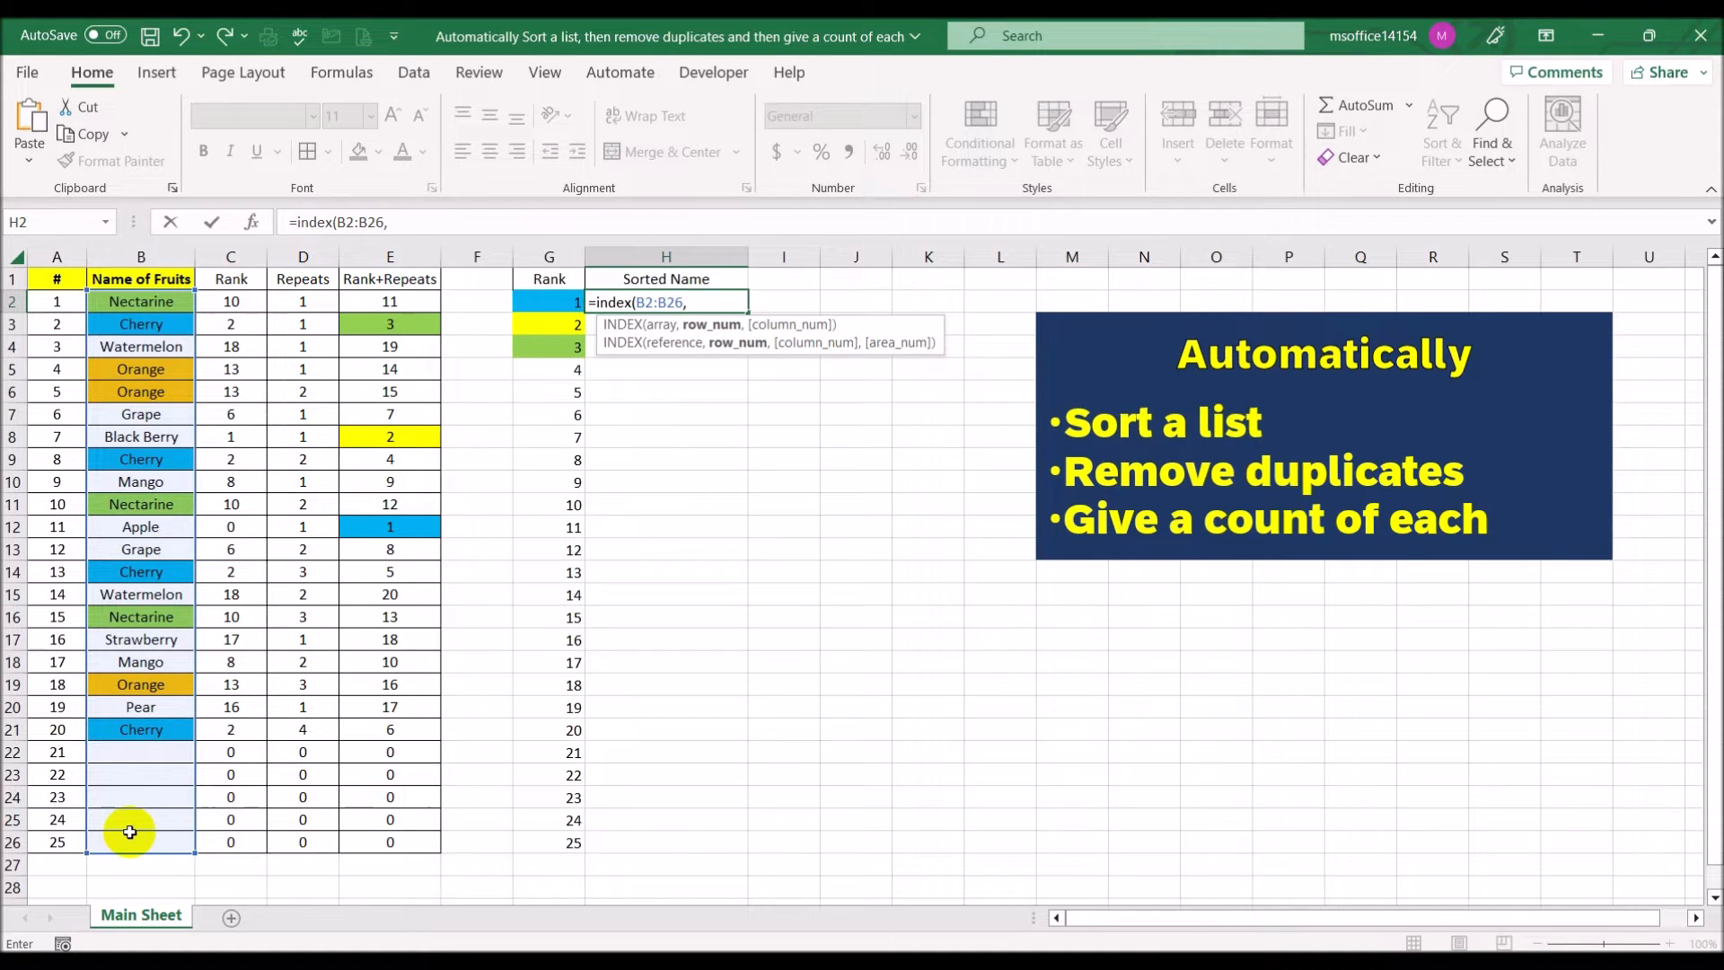
Complete the H2 formula with MATCH(G2,E2:E26,0) as the row number, giving =INDEX(B2:B26,MATCH(G2,E2:E26,0)).
{"action": "type", "text": "match"}
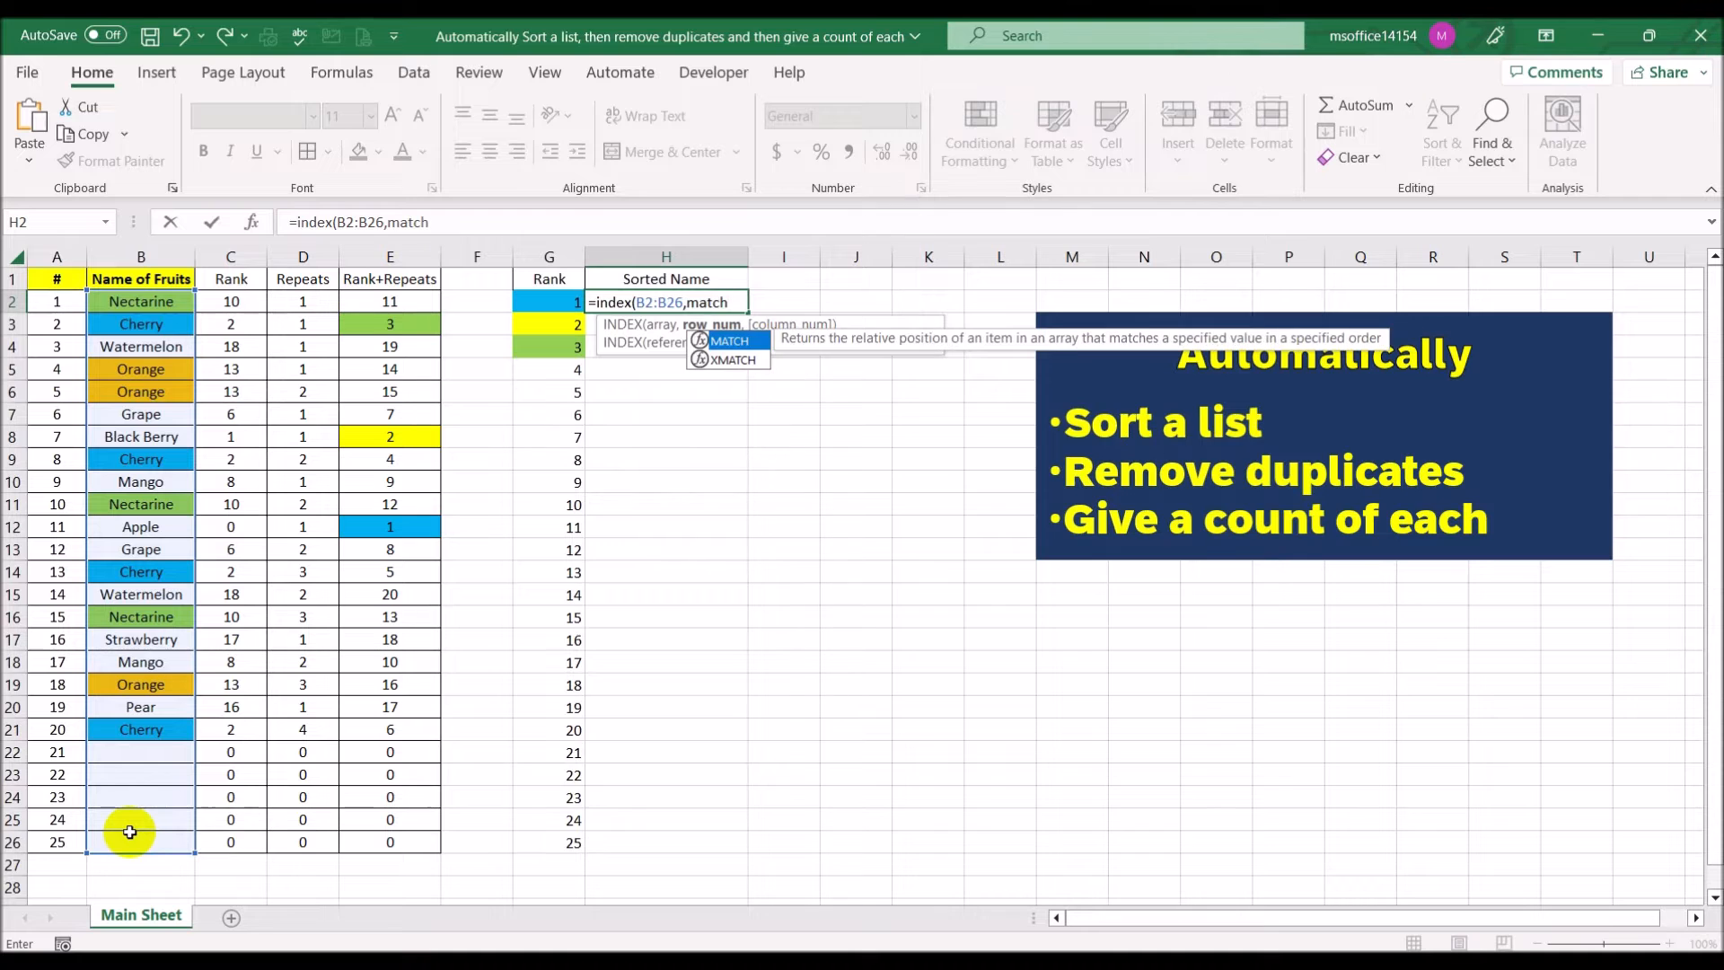
{"action": "type", "text": "("}
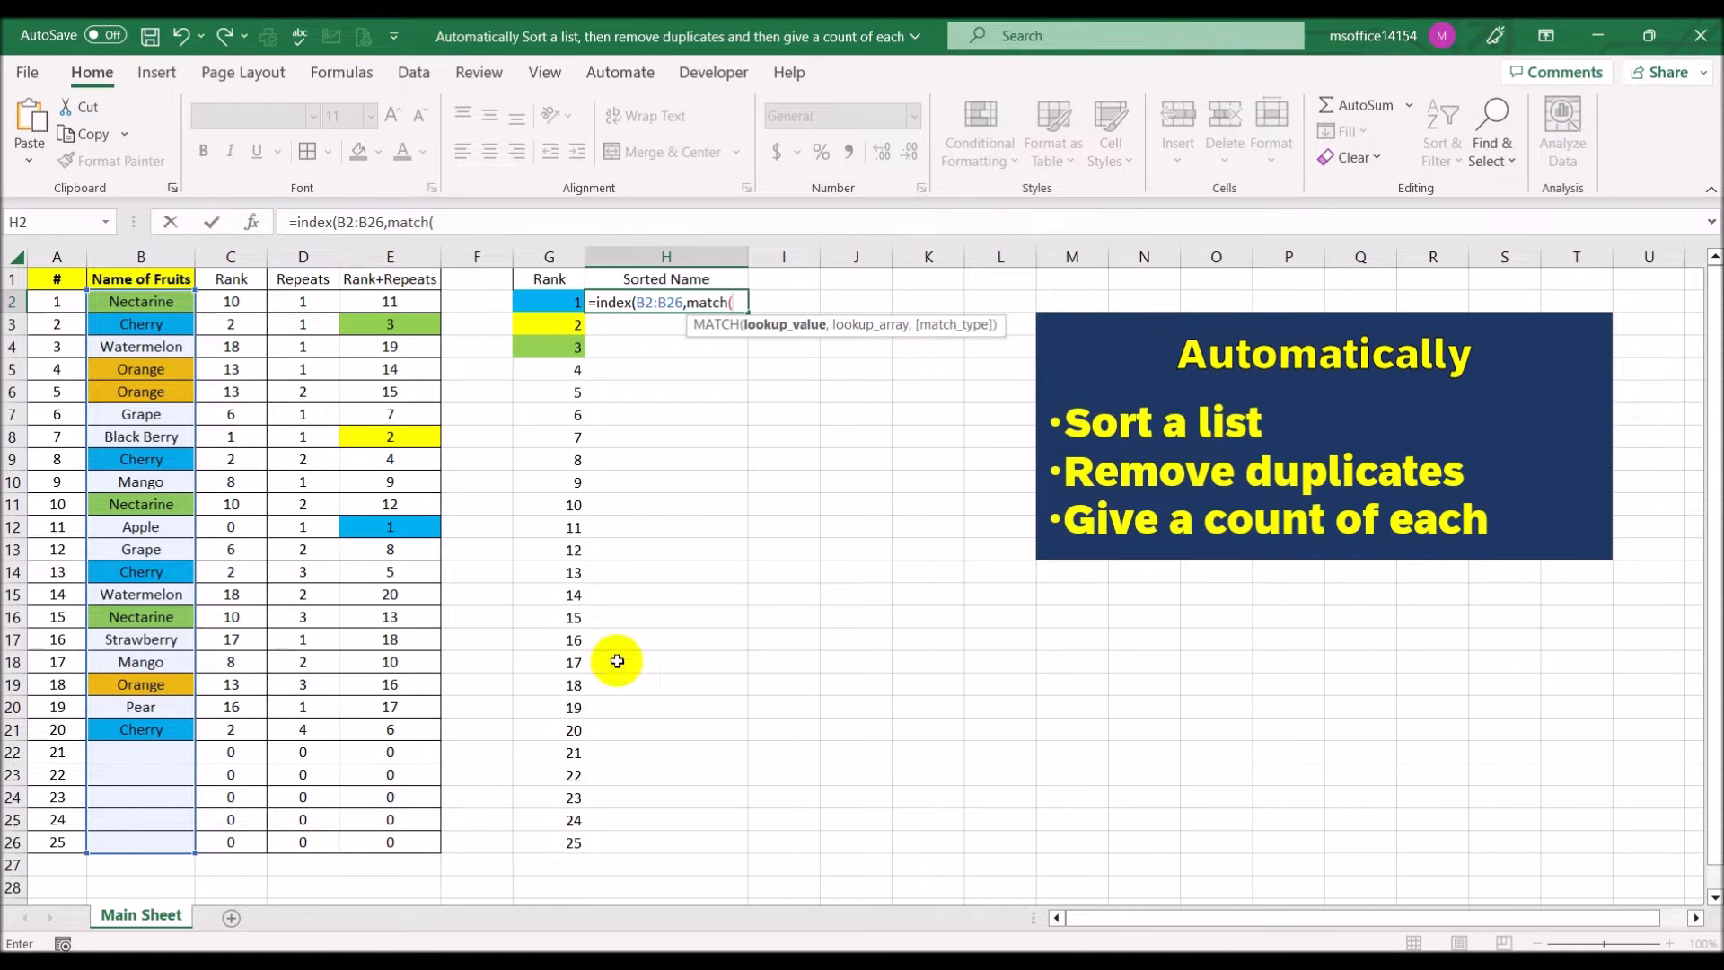
{"action": "left_click", "coordinate": [558, 300]}
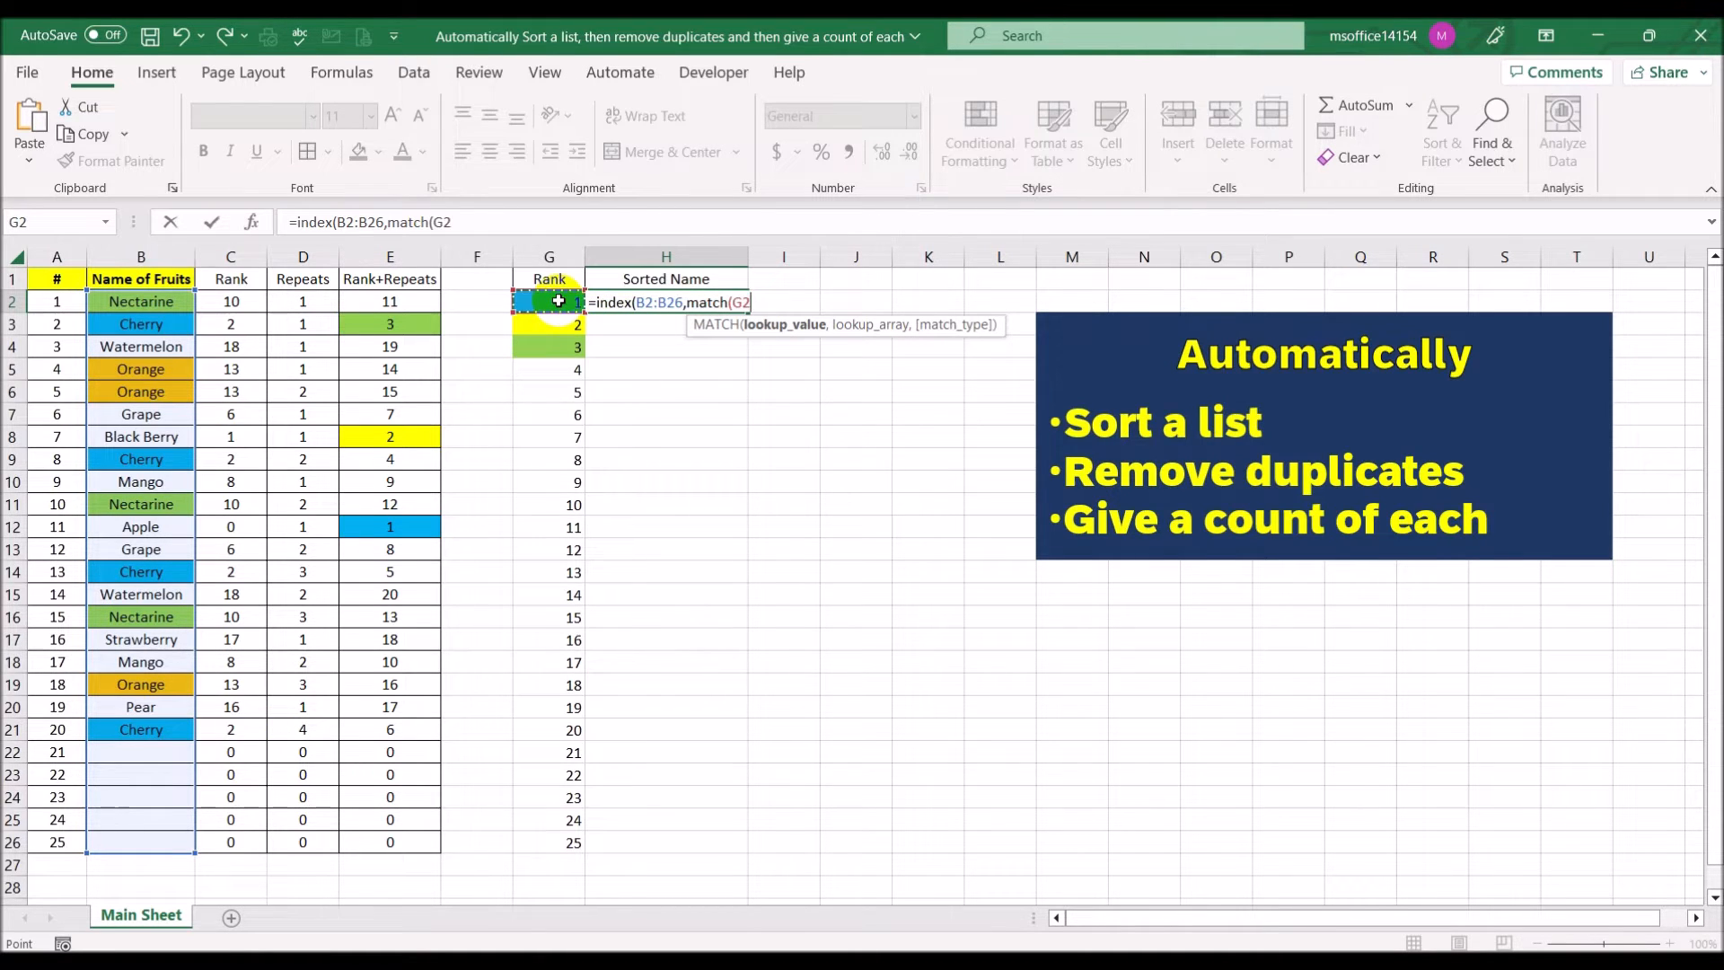
{"action": "type", "text": ","}
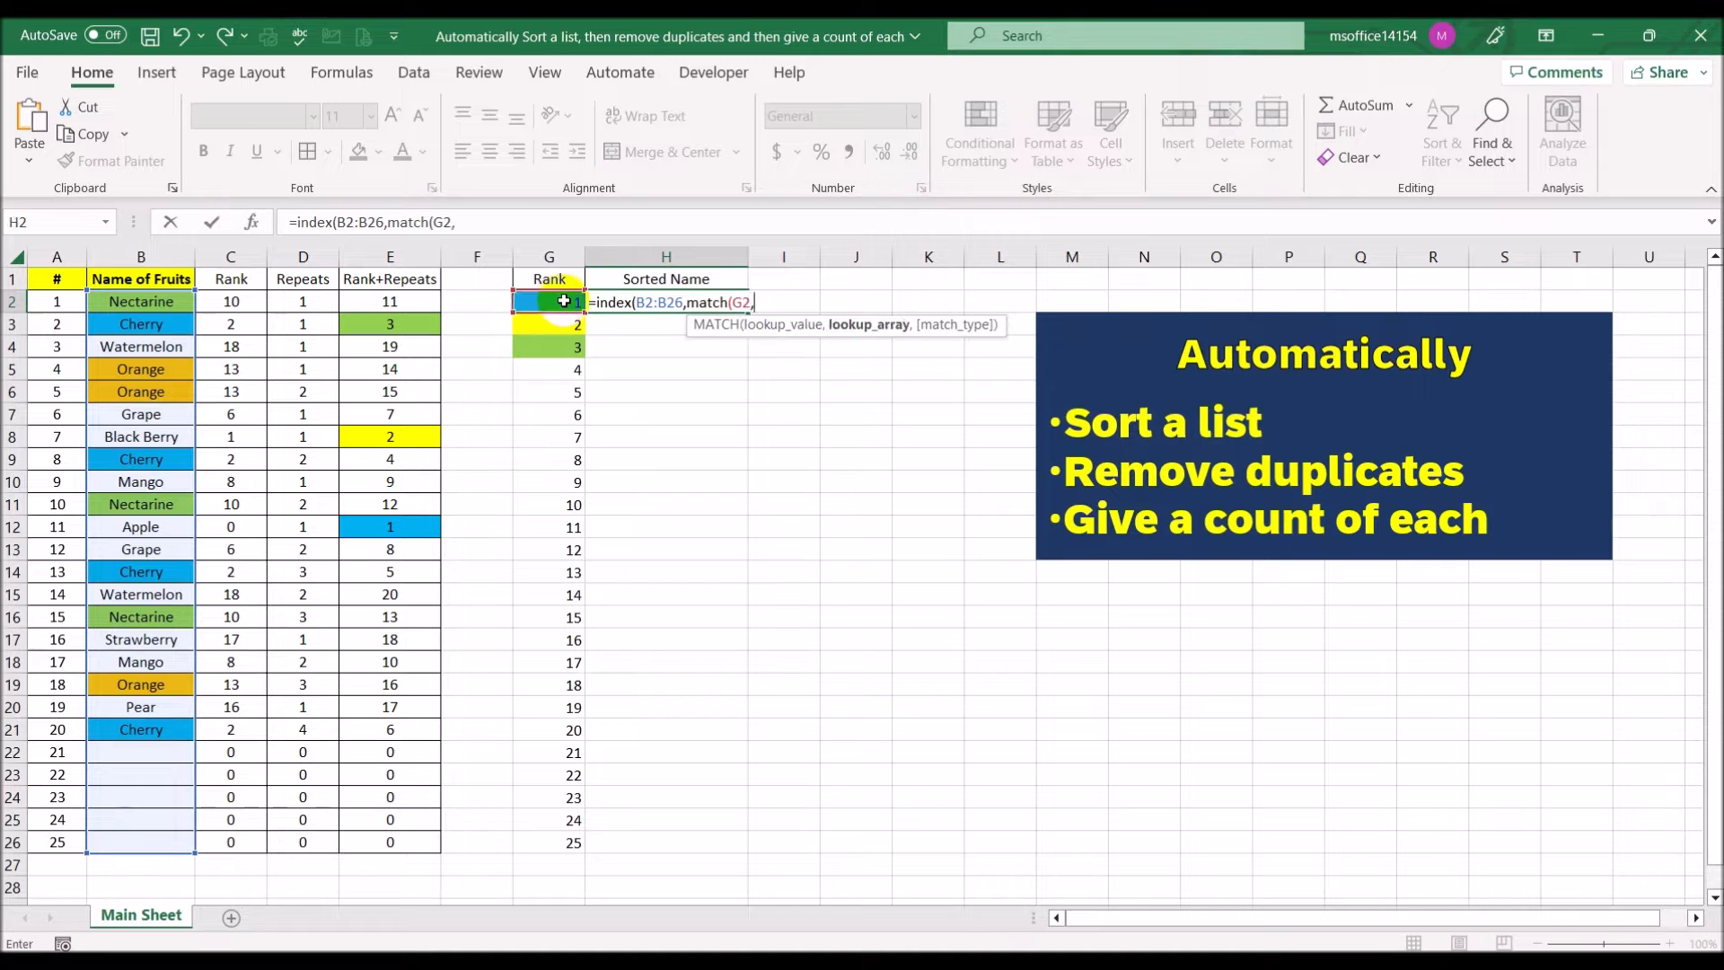
{"action": "left_click_drag", "start_coordinate": [391, 302], "coordinate": [369, 838]}
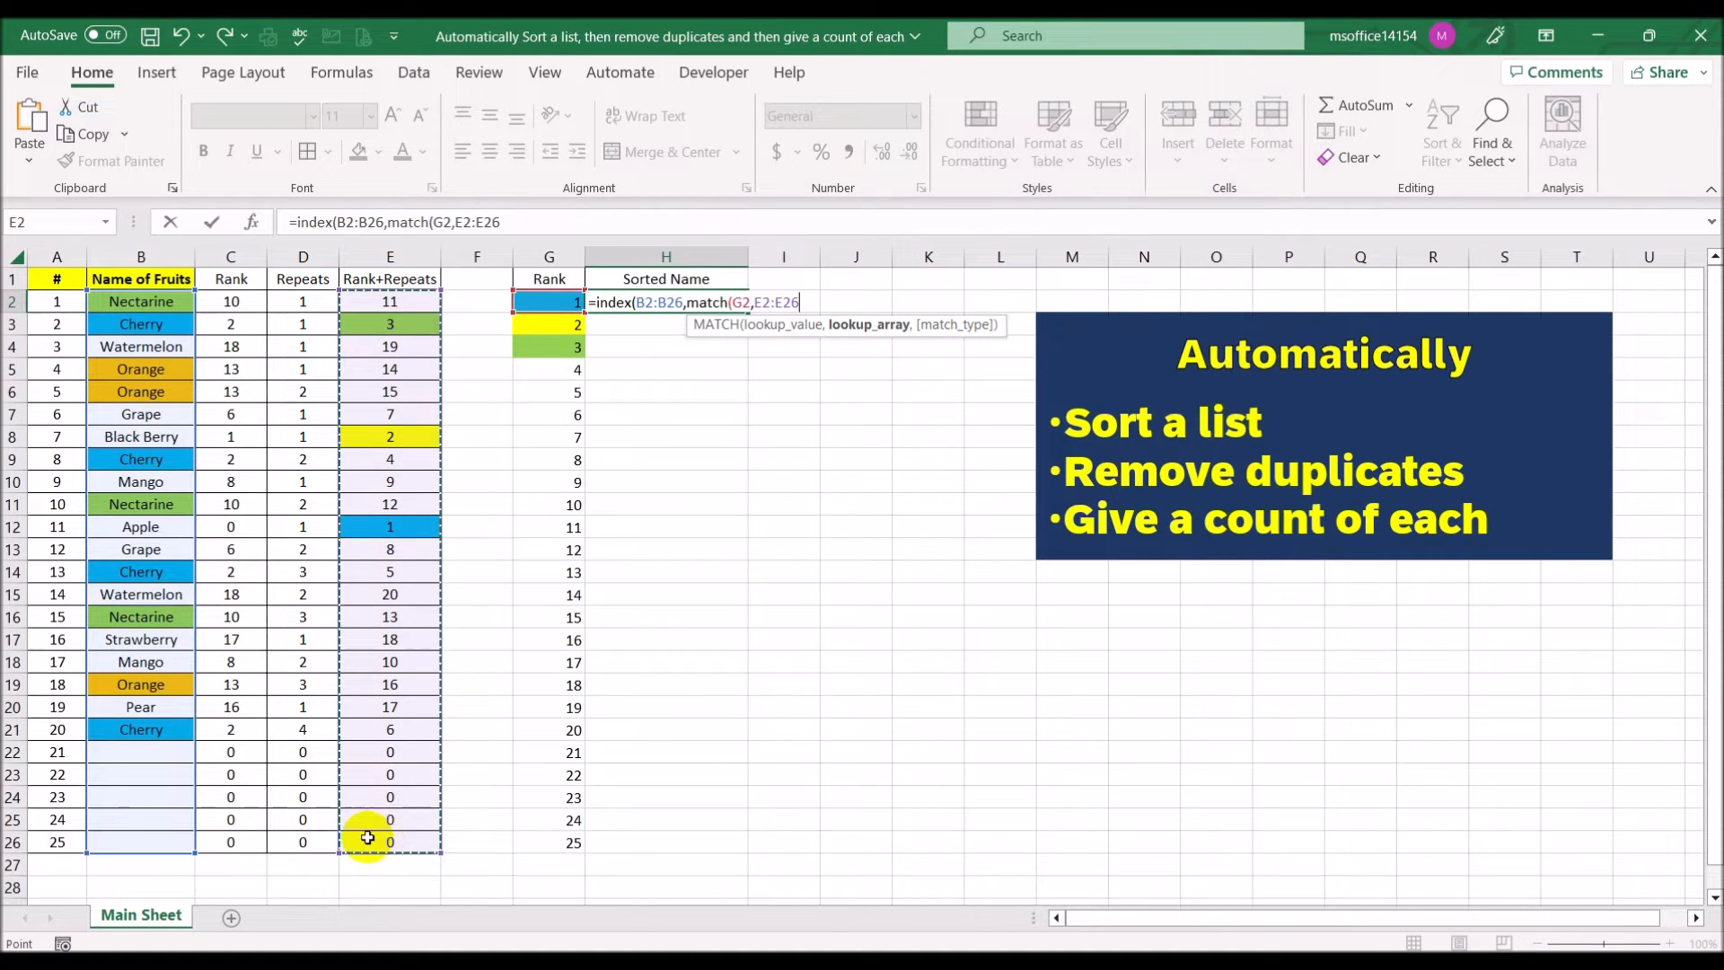
{"action": "type", "text": ","}
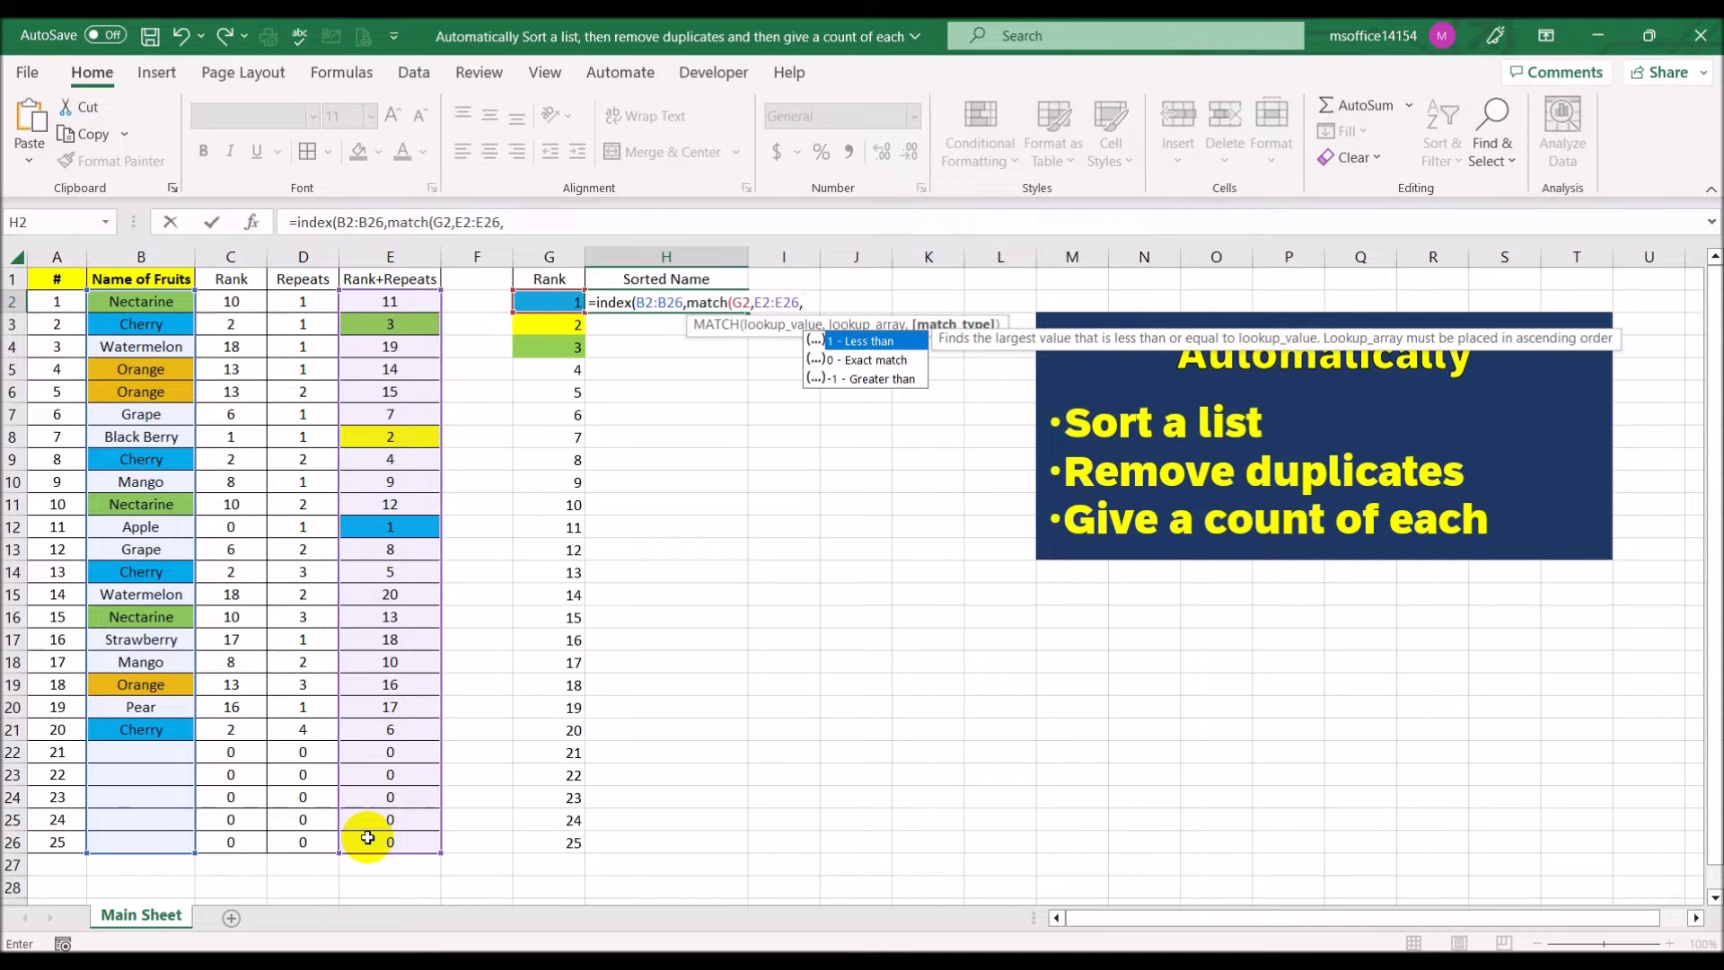
{"action": "double_click", "coordinate": [885, 360]}
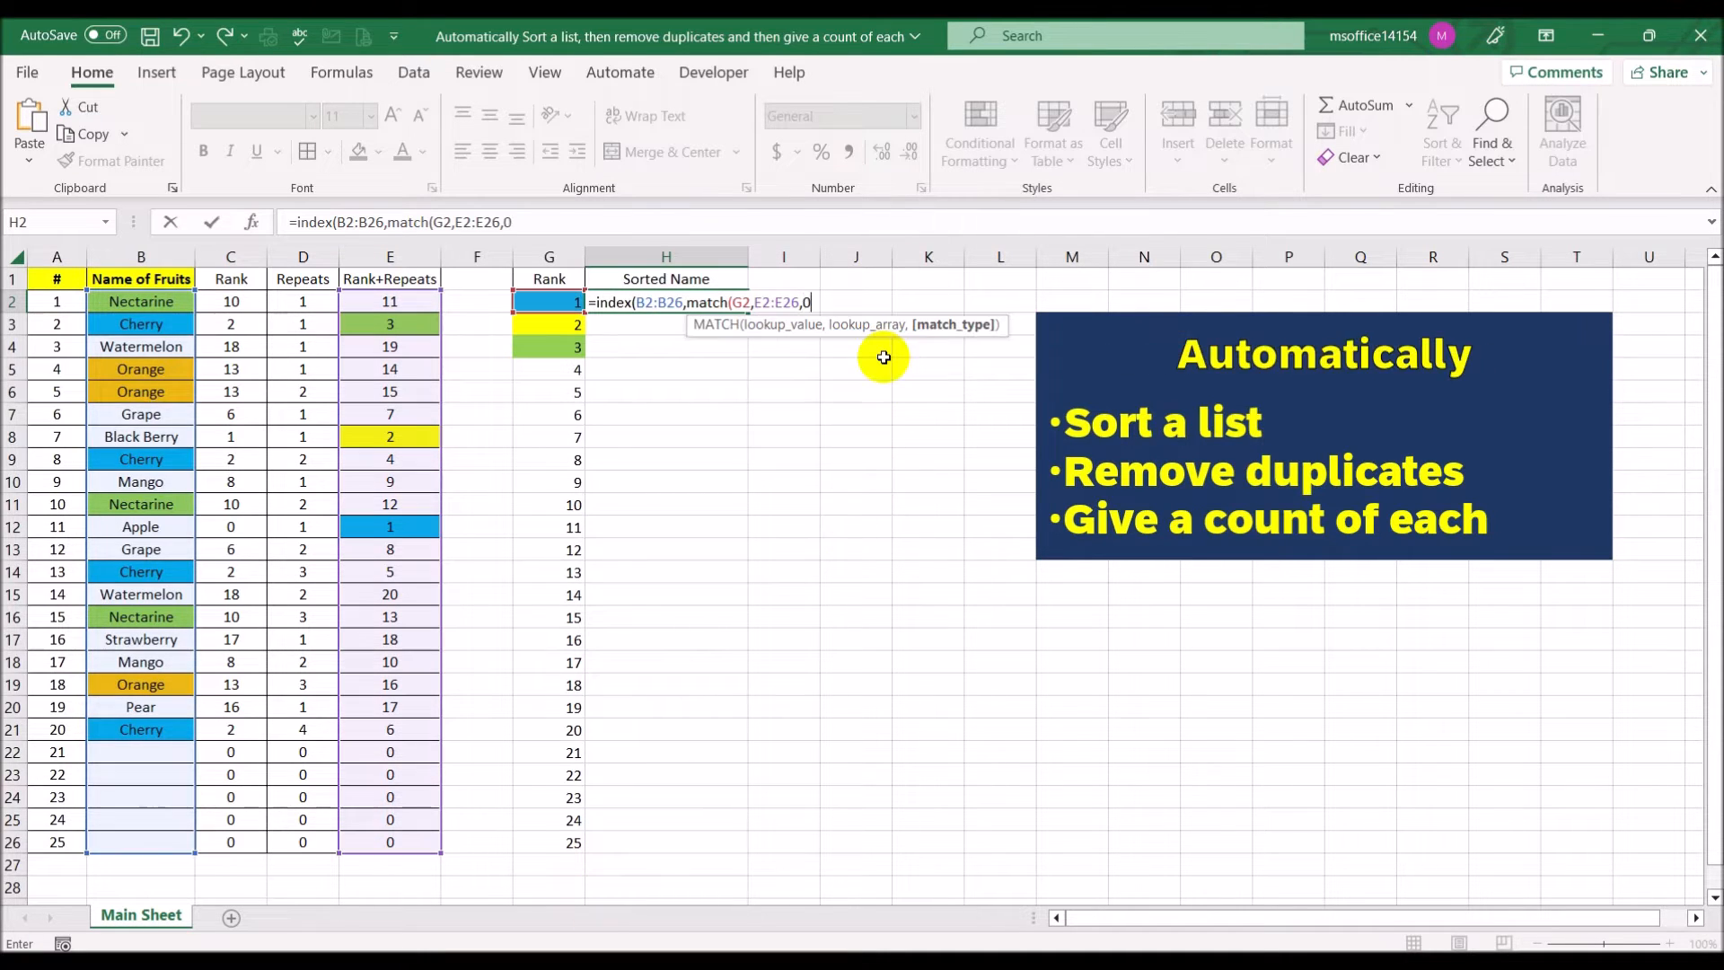
{"action": "type", "text": ")"}
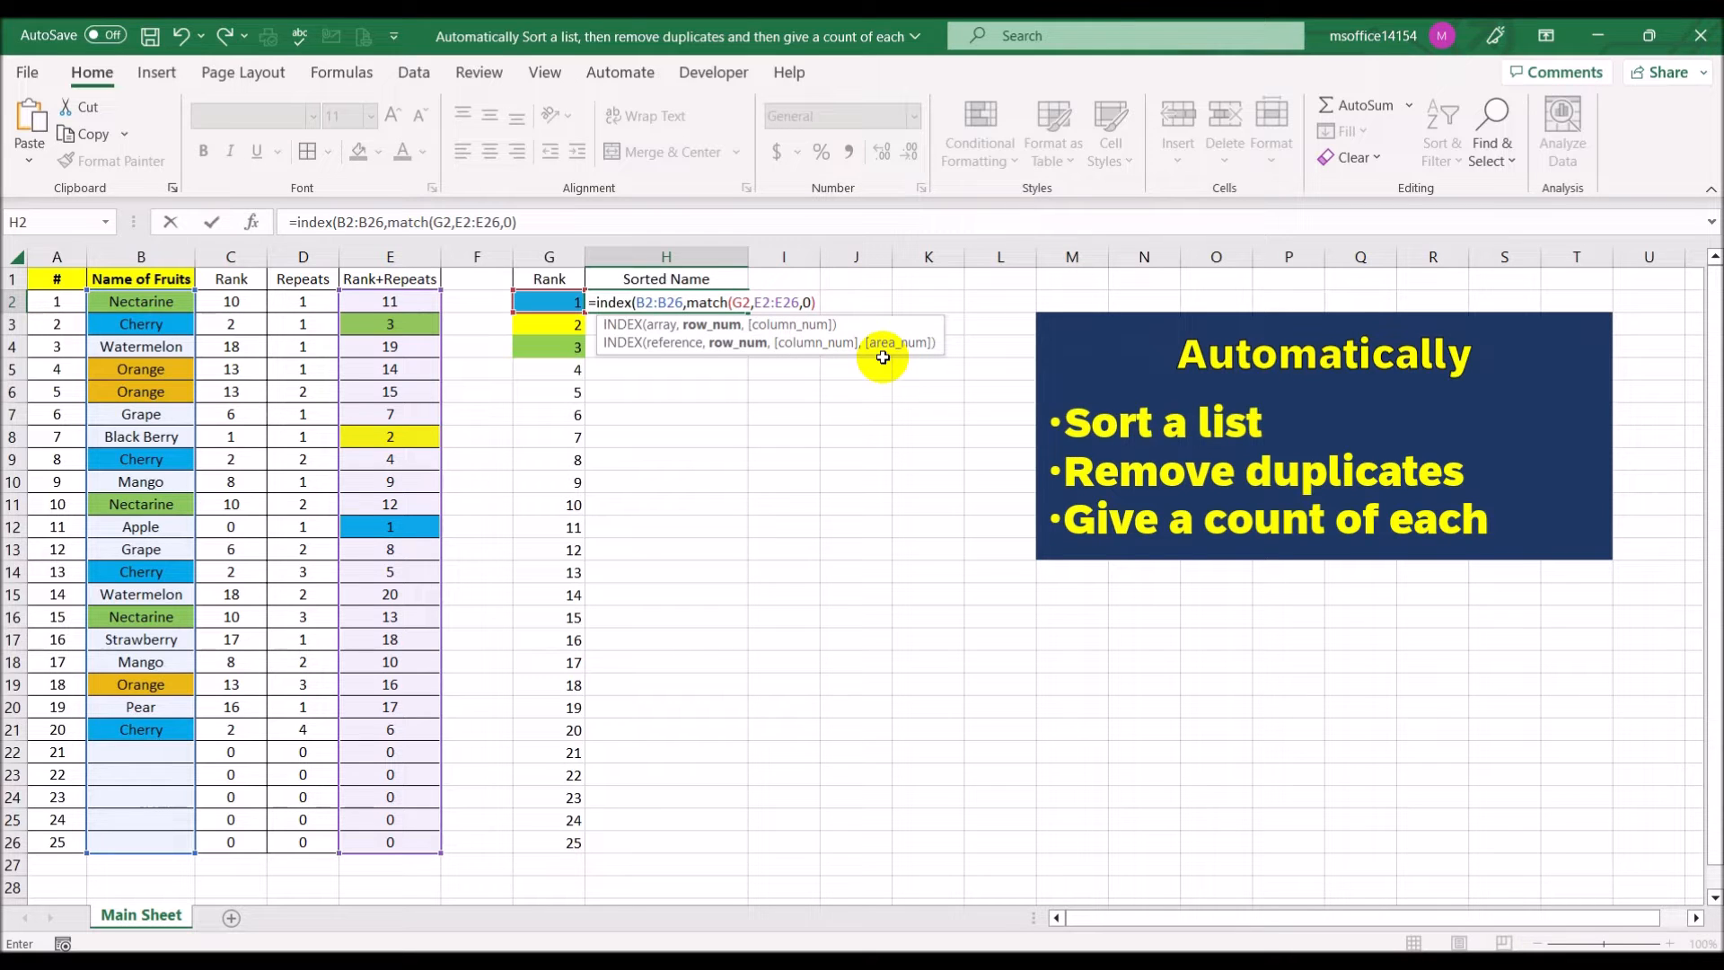
{"action": "type", "text": ")"}
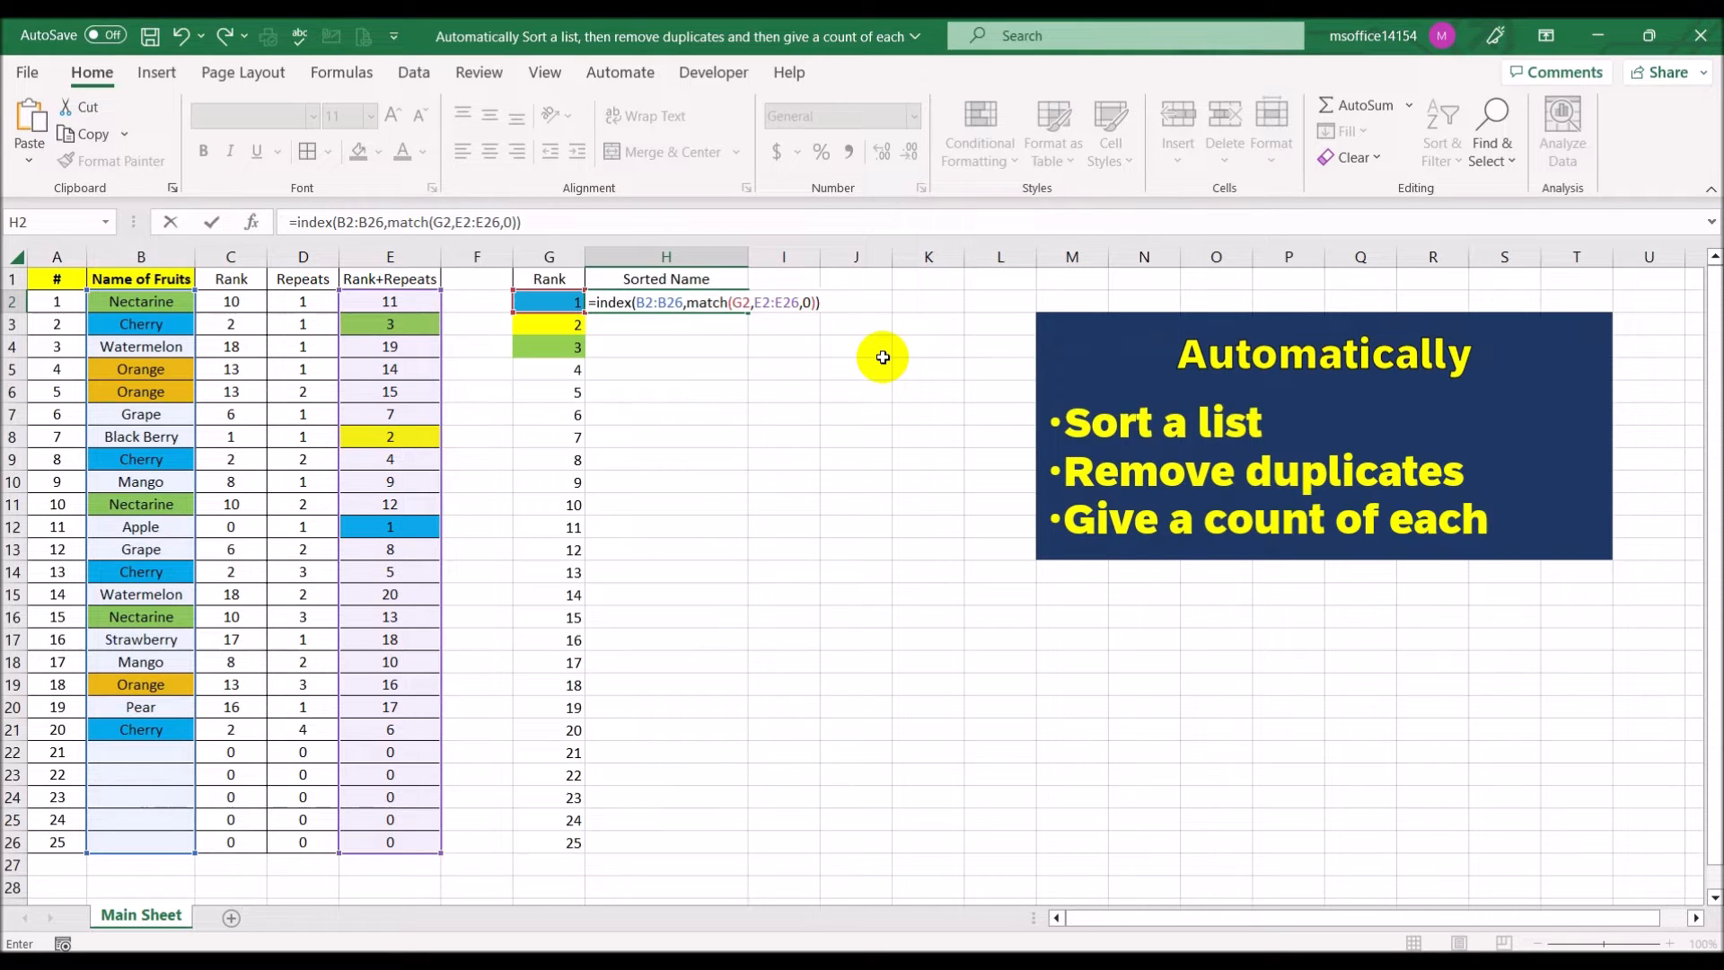
{"action": "key", "text": "Return"}
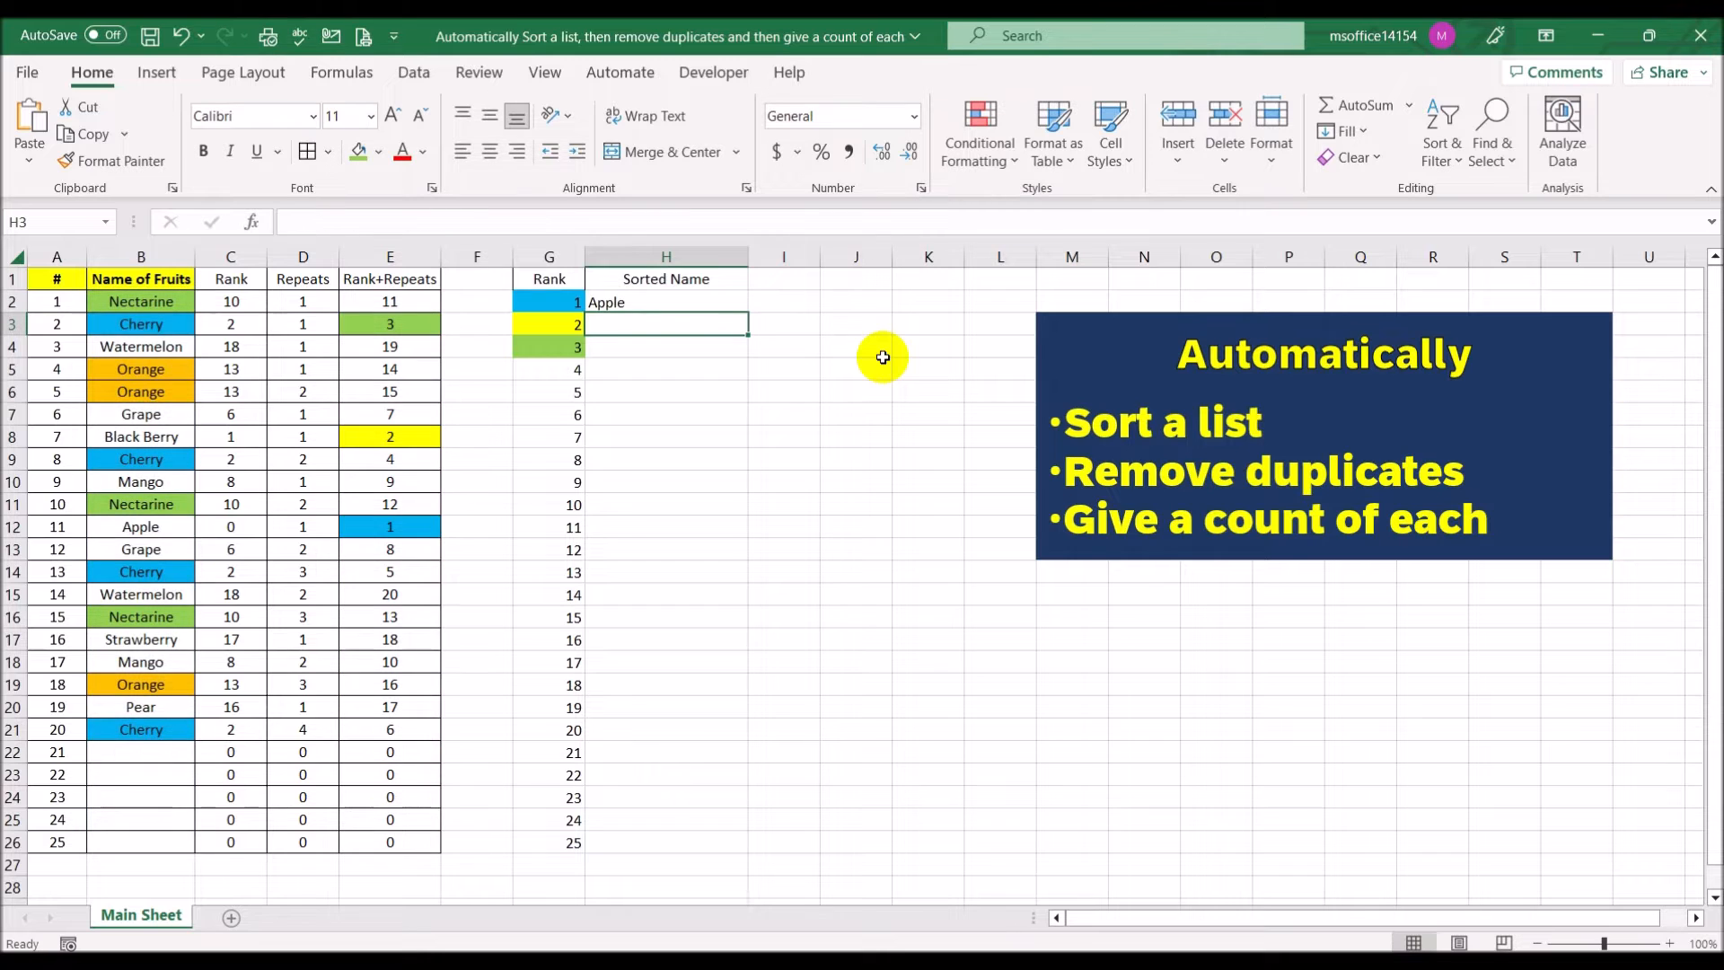
Fill the H2 formula down the Sorted Name column to H26 and inspect the formula in H4.
{"action": "left_click", "coordinate": [658, 302]}
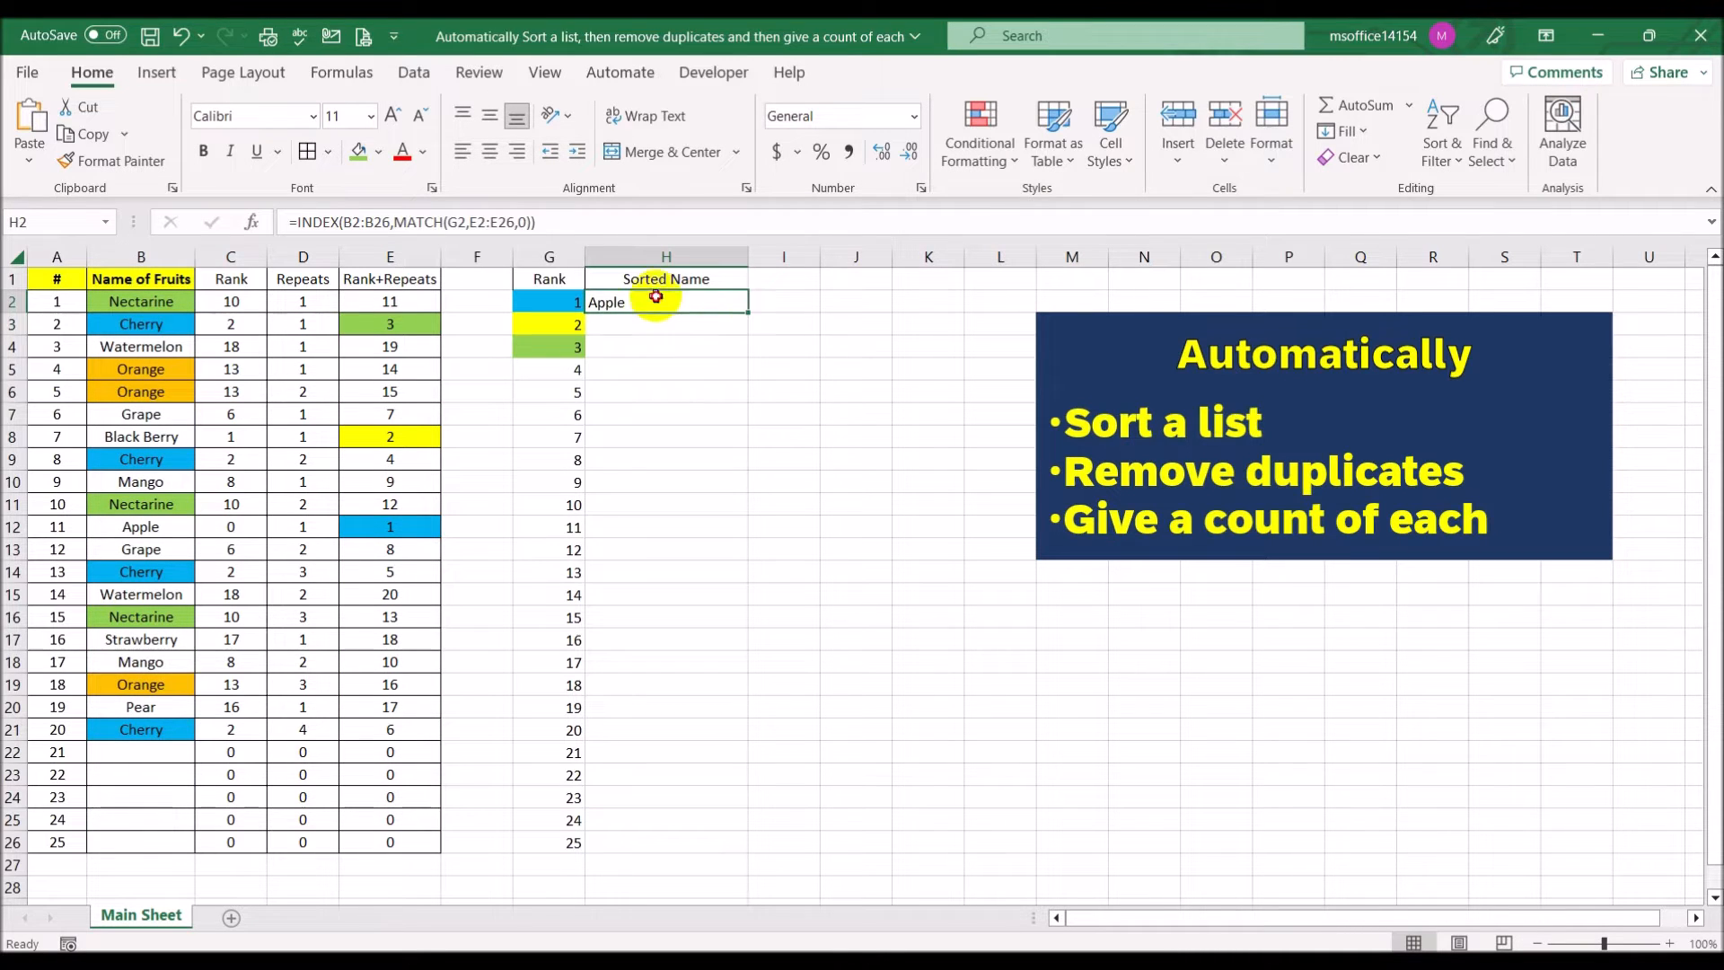
{"action": "double_click", "coordinate": [750, 314]}
{"action": "left_click", "coordinate": [855, 350]}
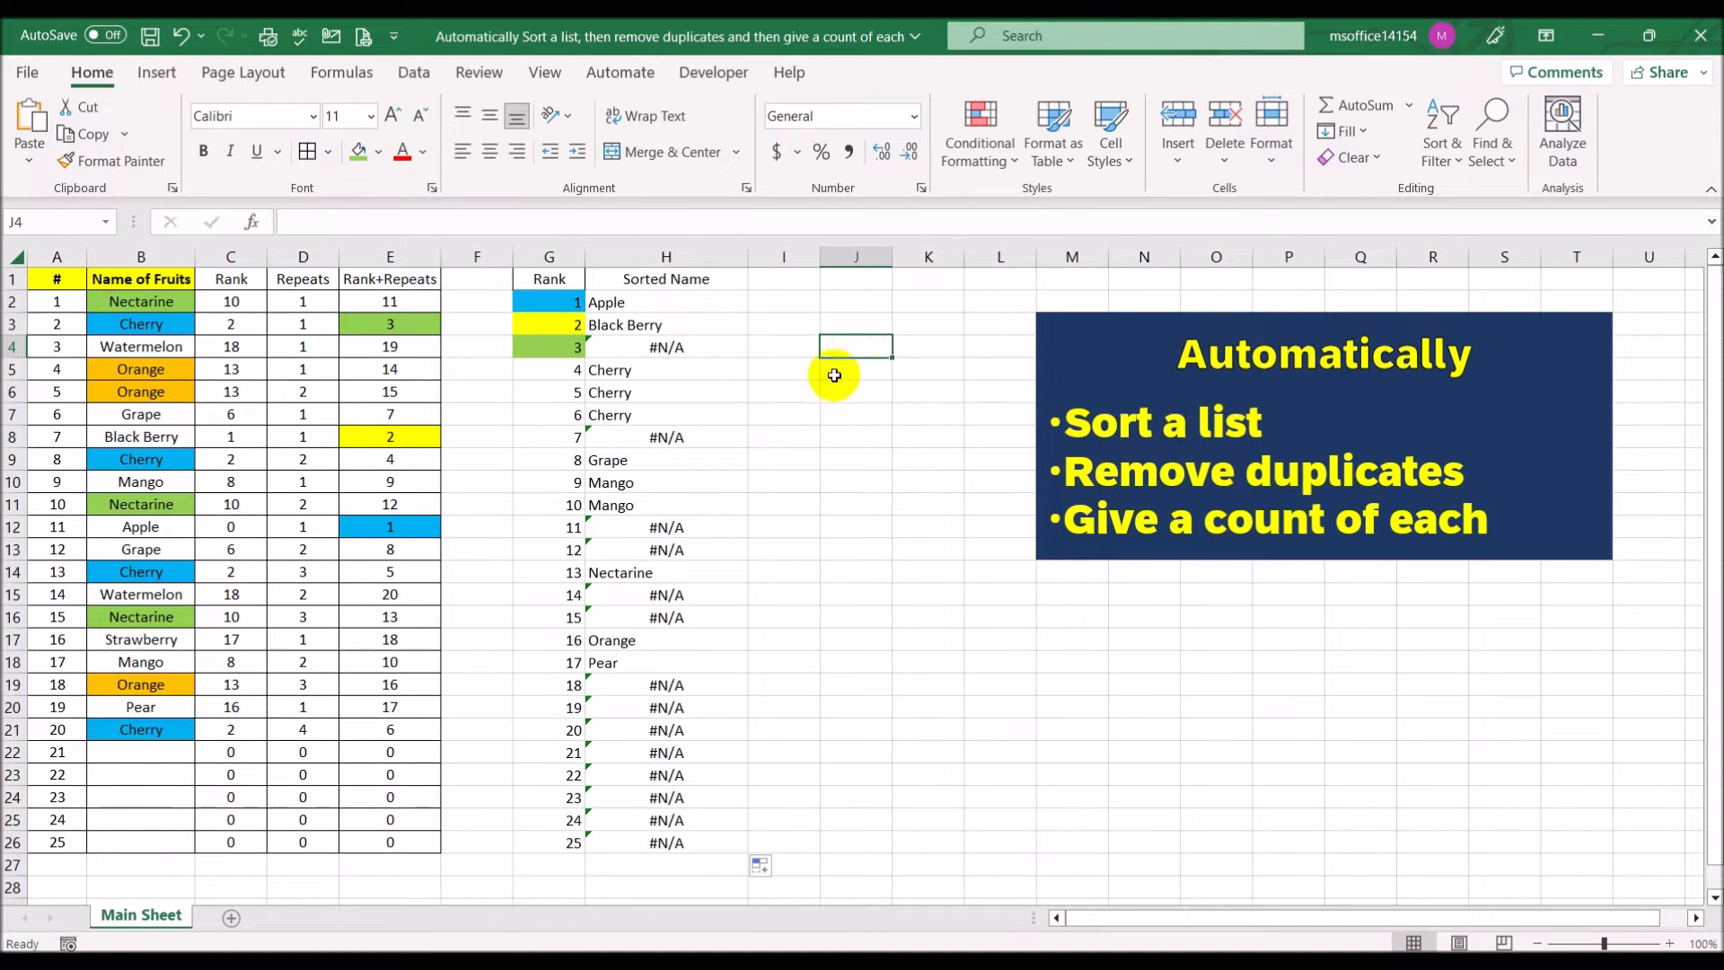
{"action": "left_click", "coordinate": [659, 347]}
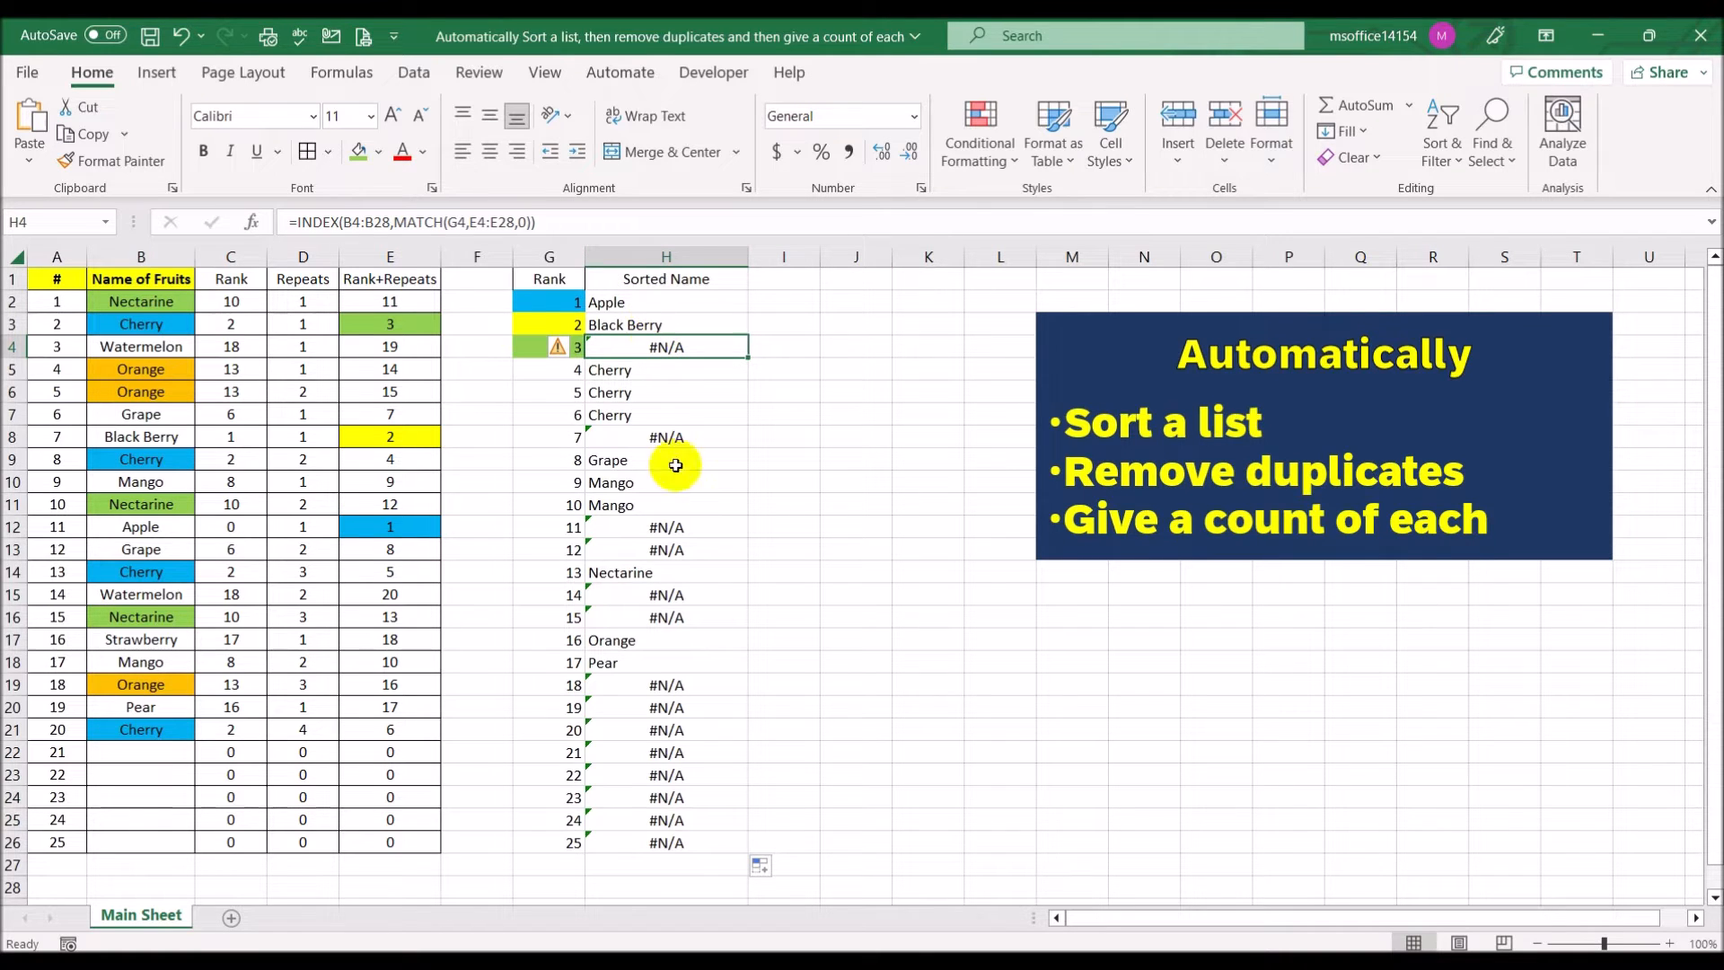
Make both ranges in the H2 formula absolute: =INDEX($B$2:$B$26,MATCH(G2,$E$2:$E$26,0)).
{"action": "left_click", "coordinate": [634, 300]}
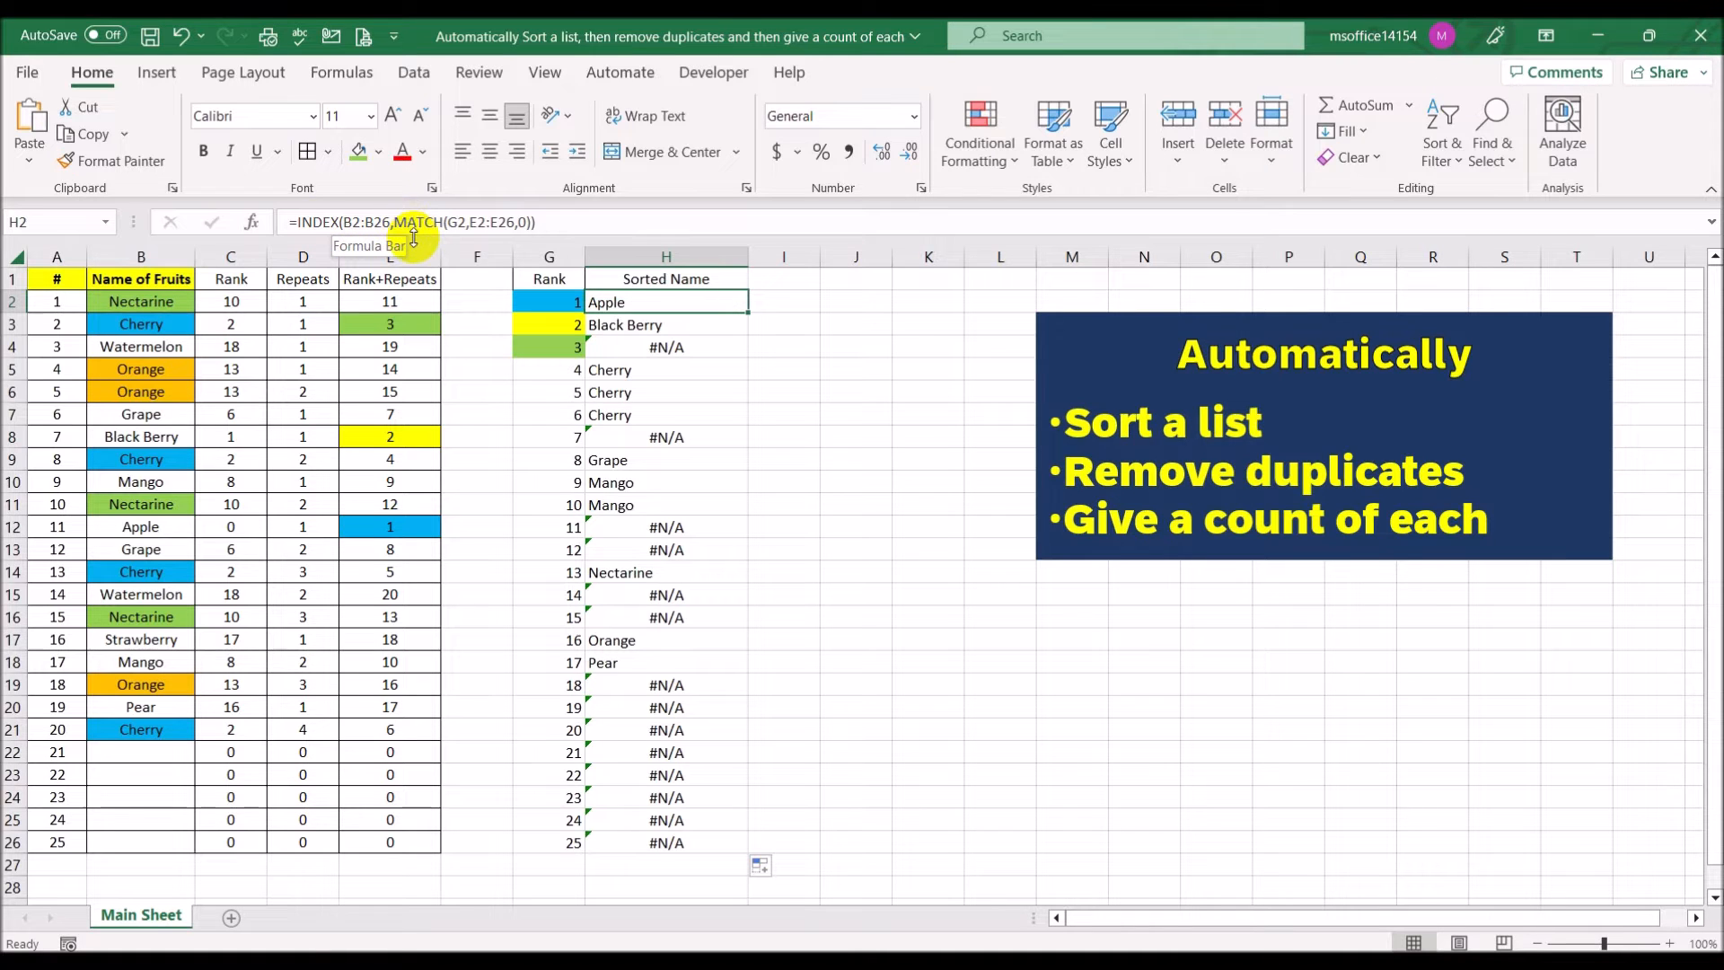
{"action": "left_click", "coordinate": [353, 221]}
{"action": "double_click", "coordinate": [372, 222]}
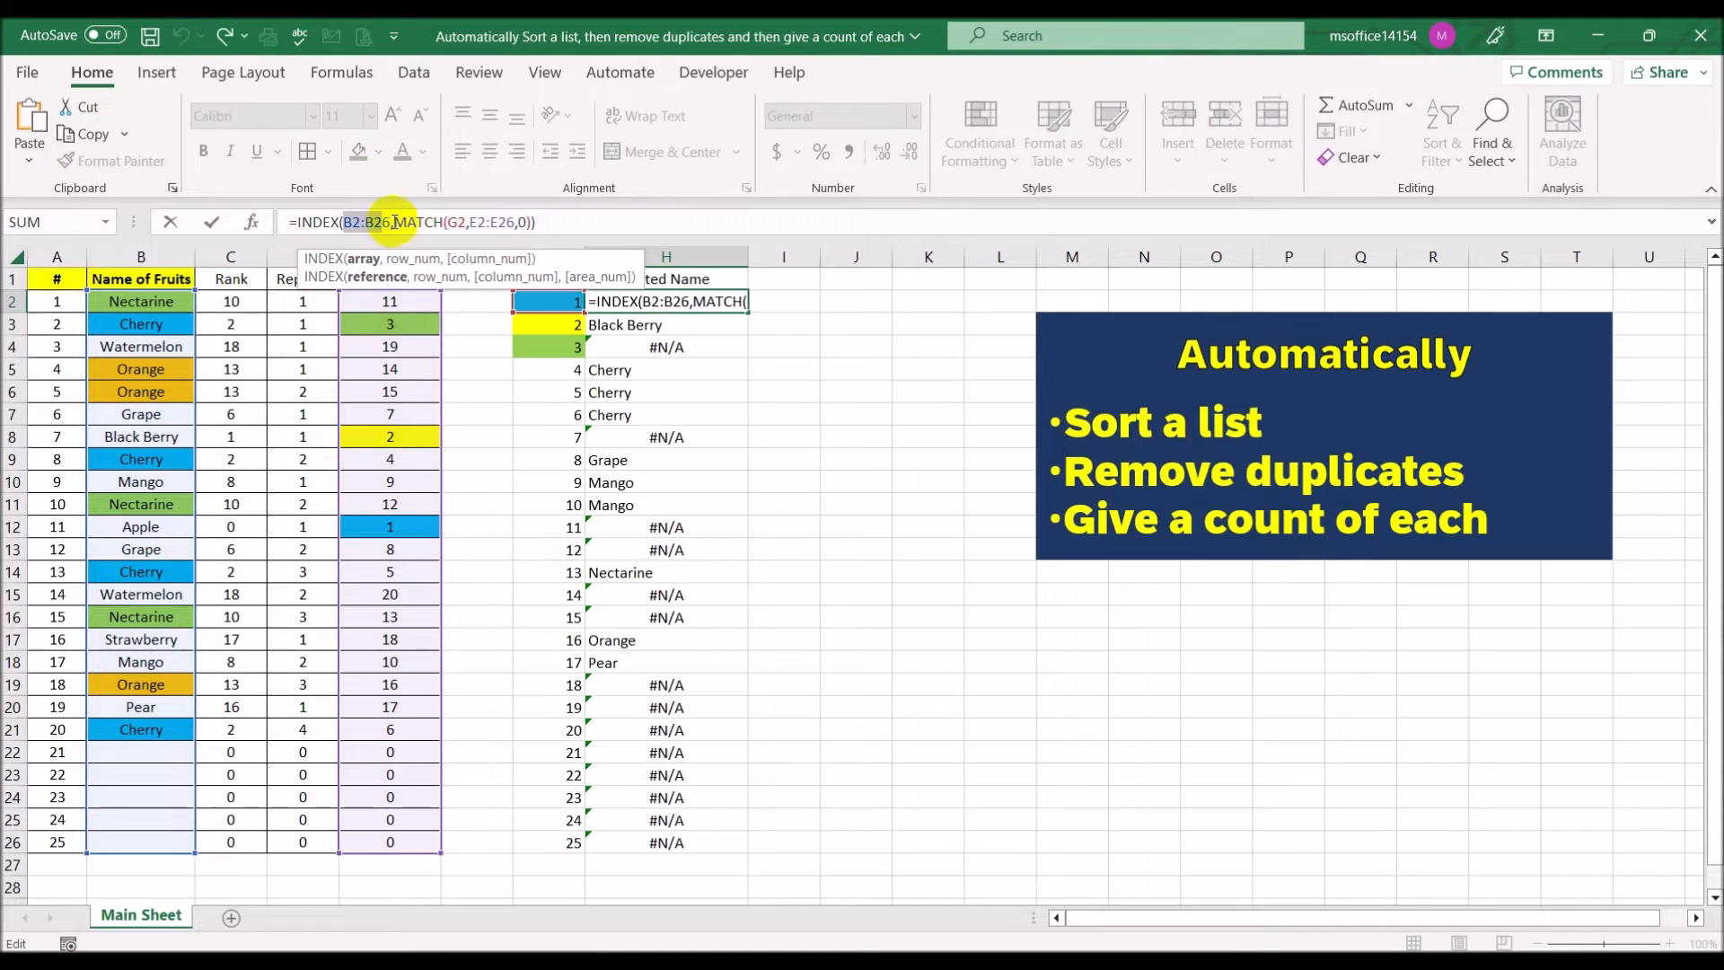
{"action": "key", "text": "F4"}
{"action": "left_click_drag", "start_coordinate": [510, 222], "coordinate": [541, 222]}
{"action": "key", "text": "F4"}
{"action": "key", "text": "Return"}
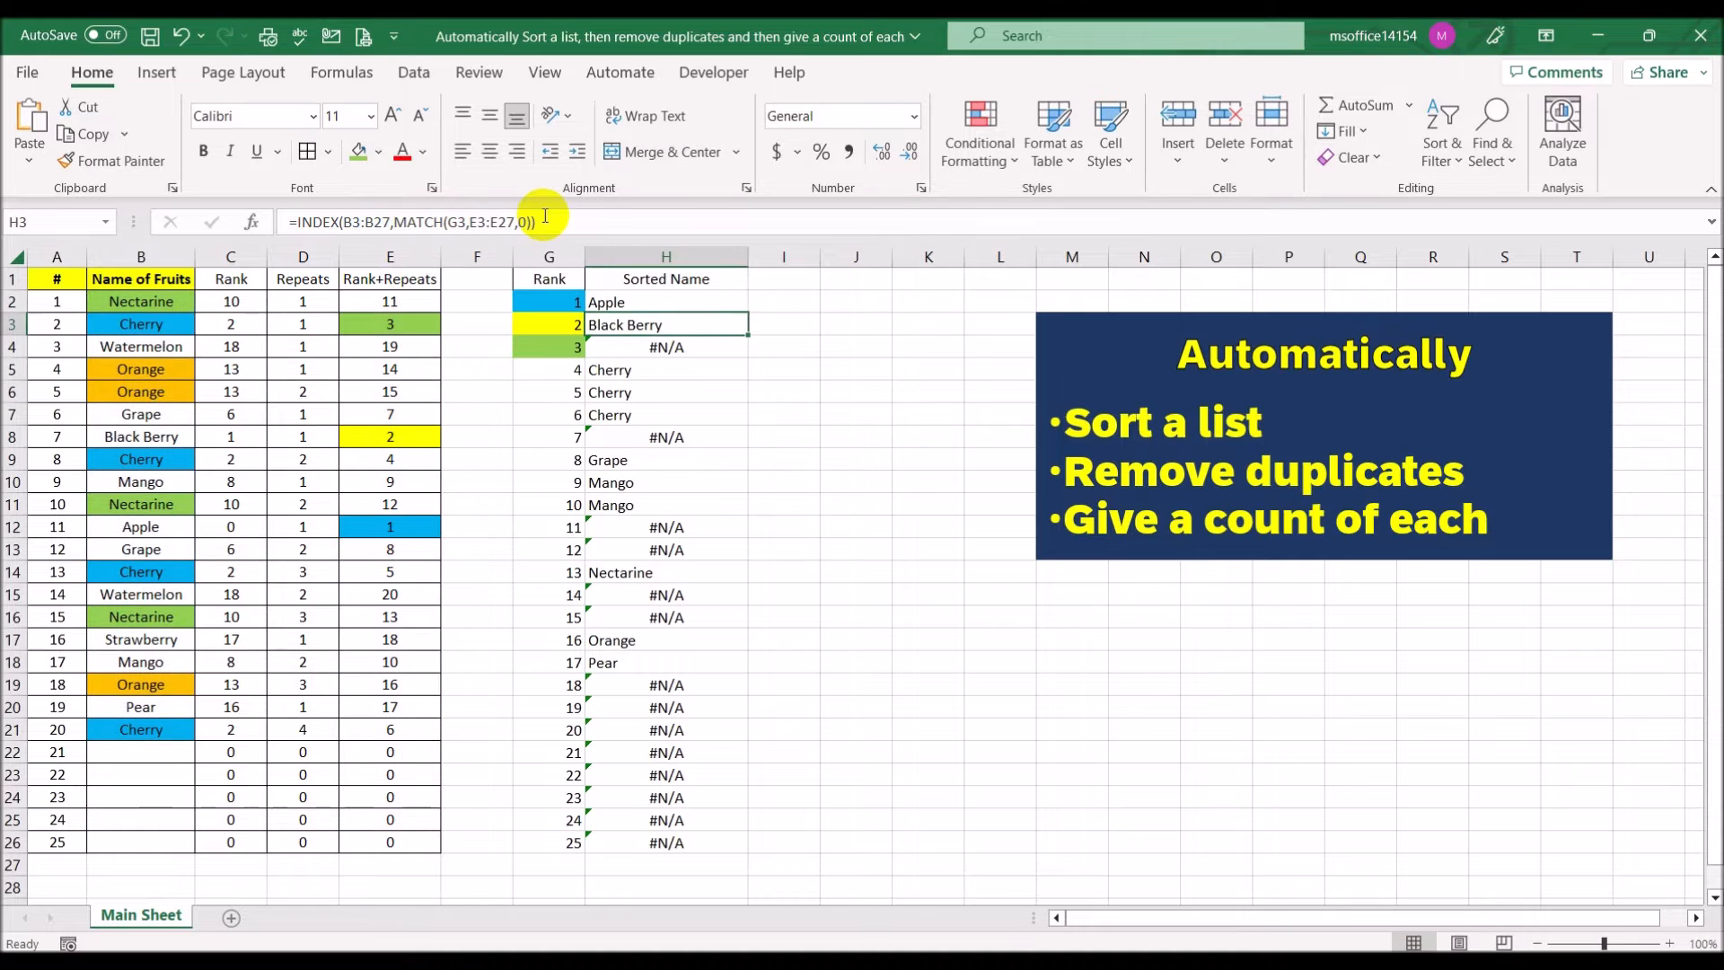
Fill the H2 formula with absolute ranges down the Sorted Name column to H26.
{"action": "left_click", "coordinate": [693, 307]}
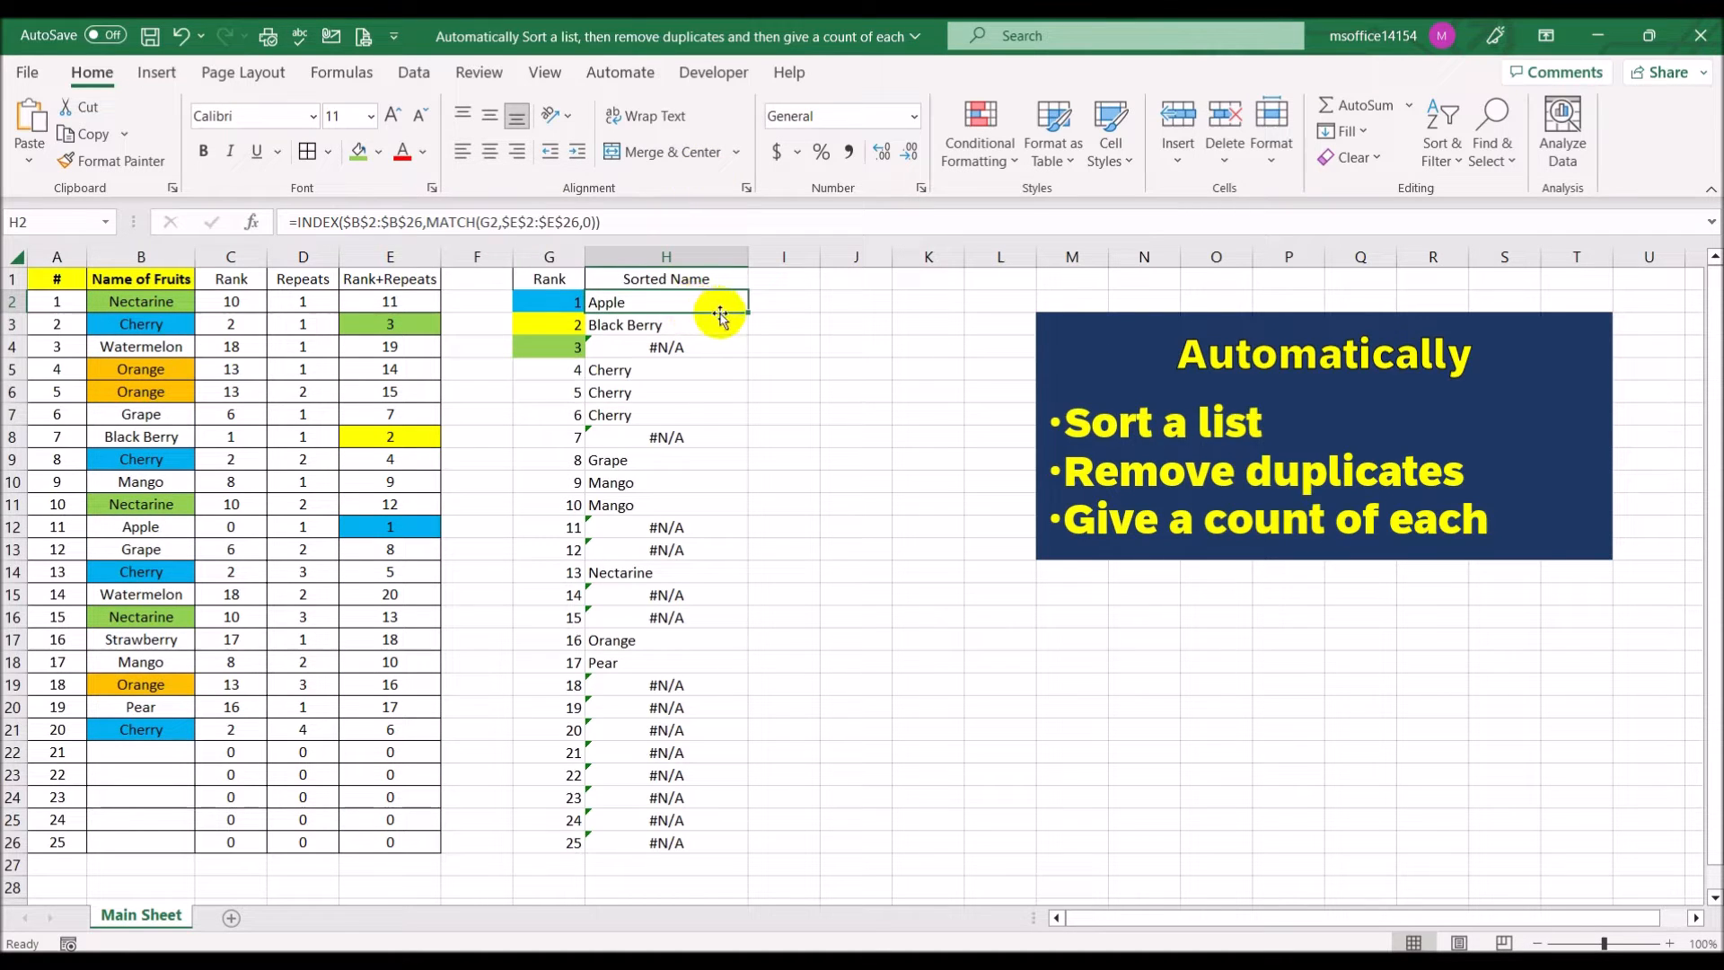
{"action": "double_click", "coordinate": [748, 313]}
{"action": "left_click", "coordinate": [877, 395]}
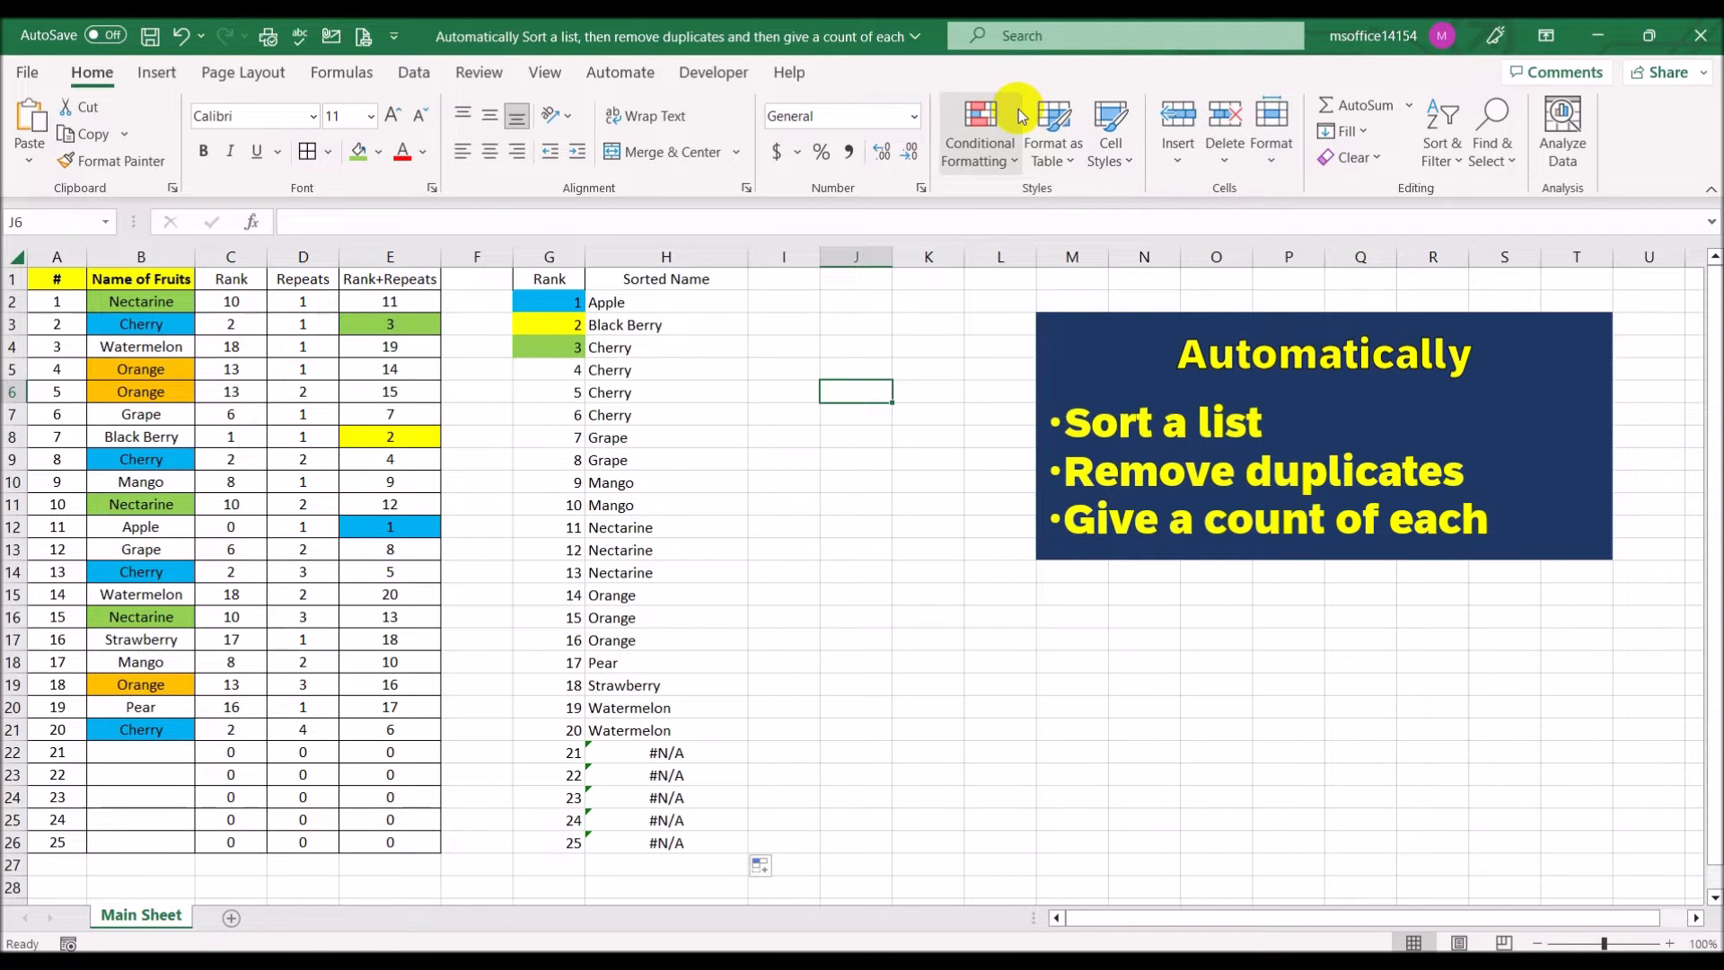
Undo the last fill of the Sorted Name column and the absolute references in the H2 formula.
{"action": "key", "text": "ctrl+z"}
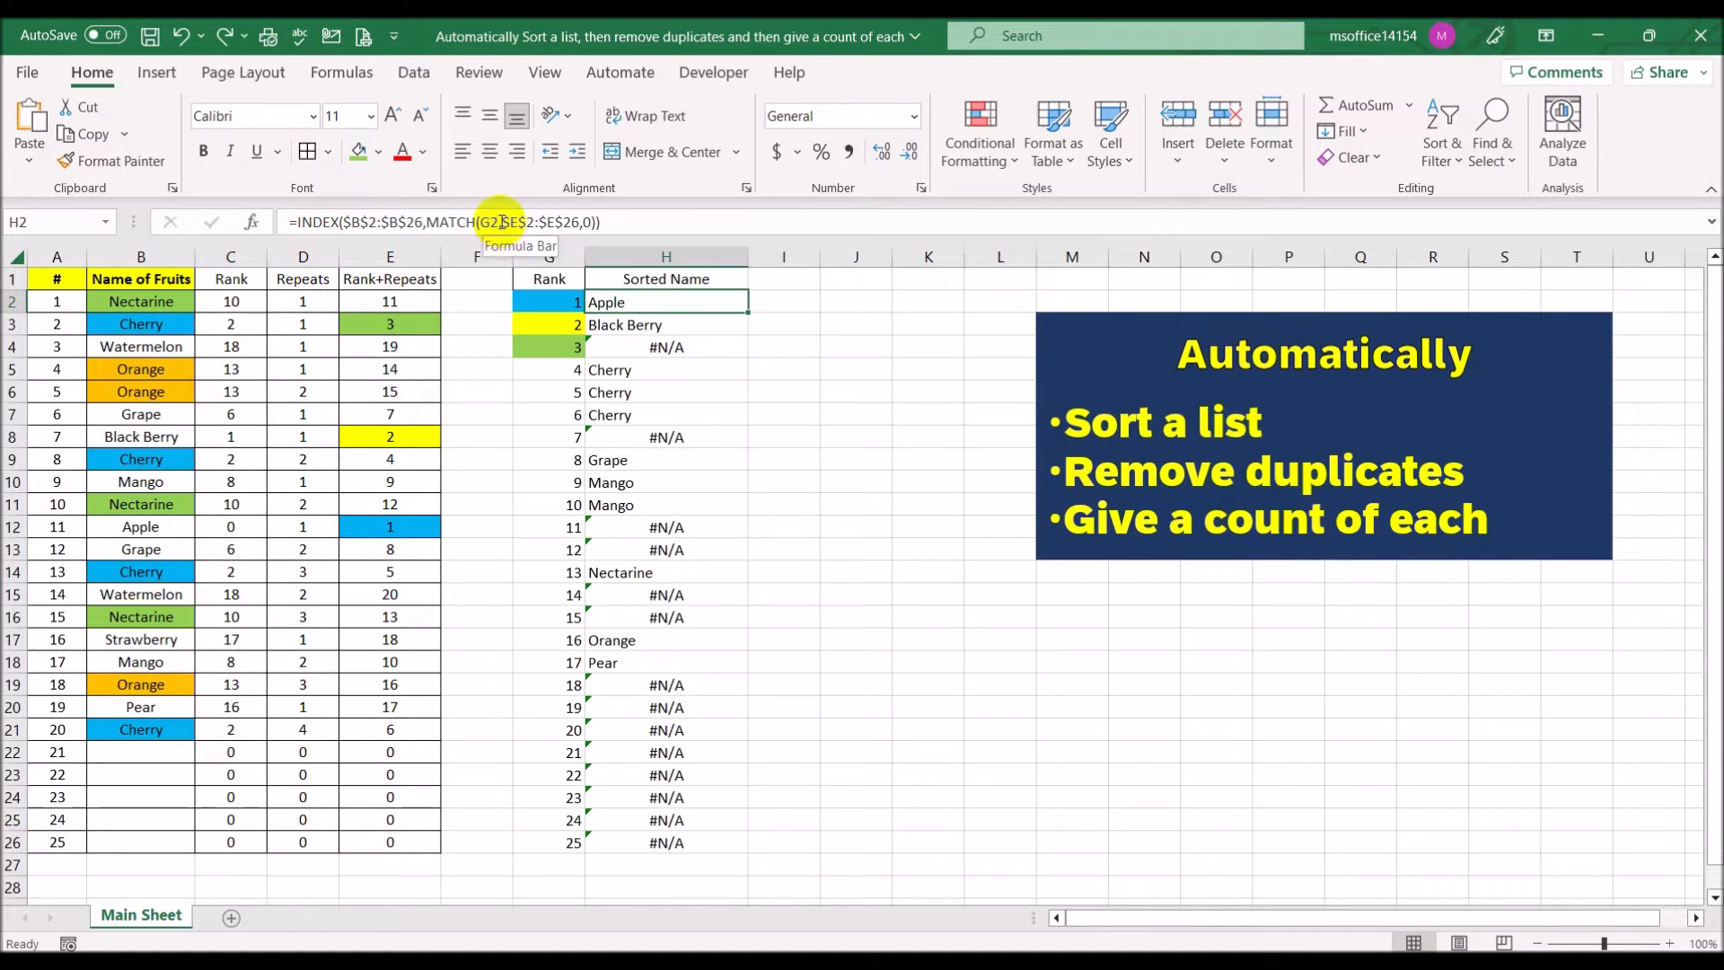
{"action": "key", "text": "ctrl+z"}
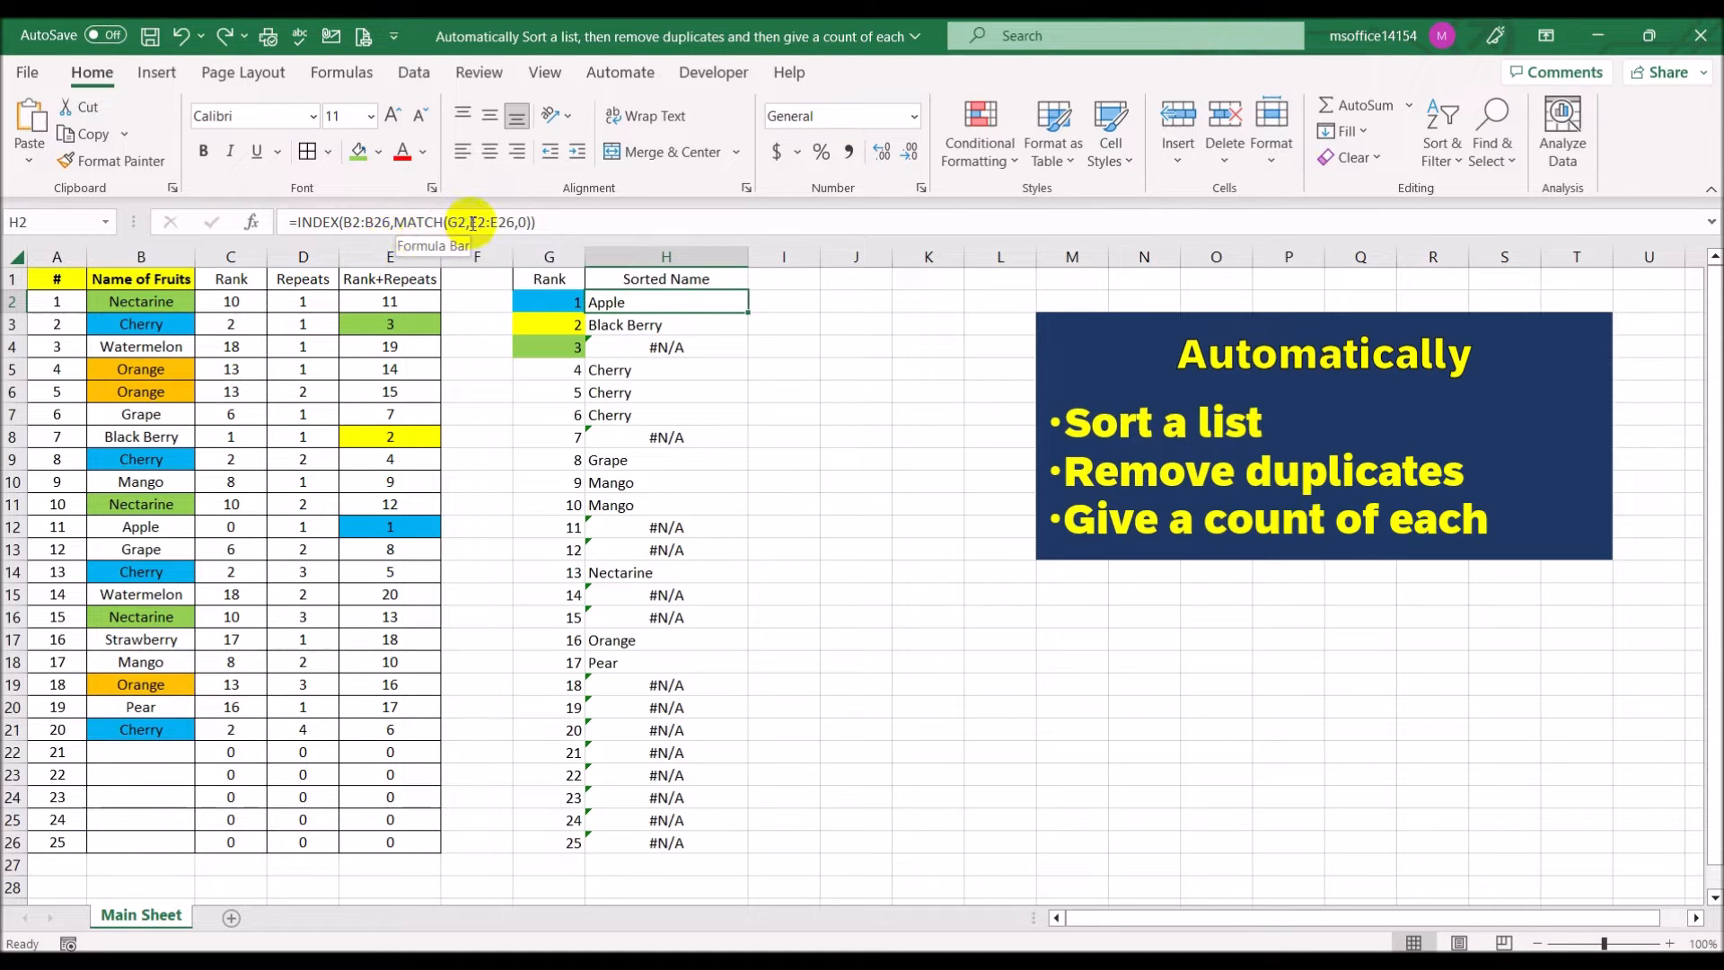
Compare the name and Rank+Repeats ranges referenced by the formulas in H2 and H3.
{"action": "left_click", "coordinate": [652, 327]}
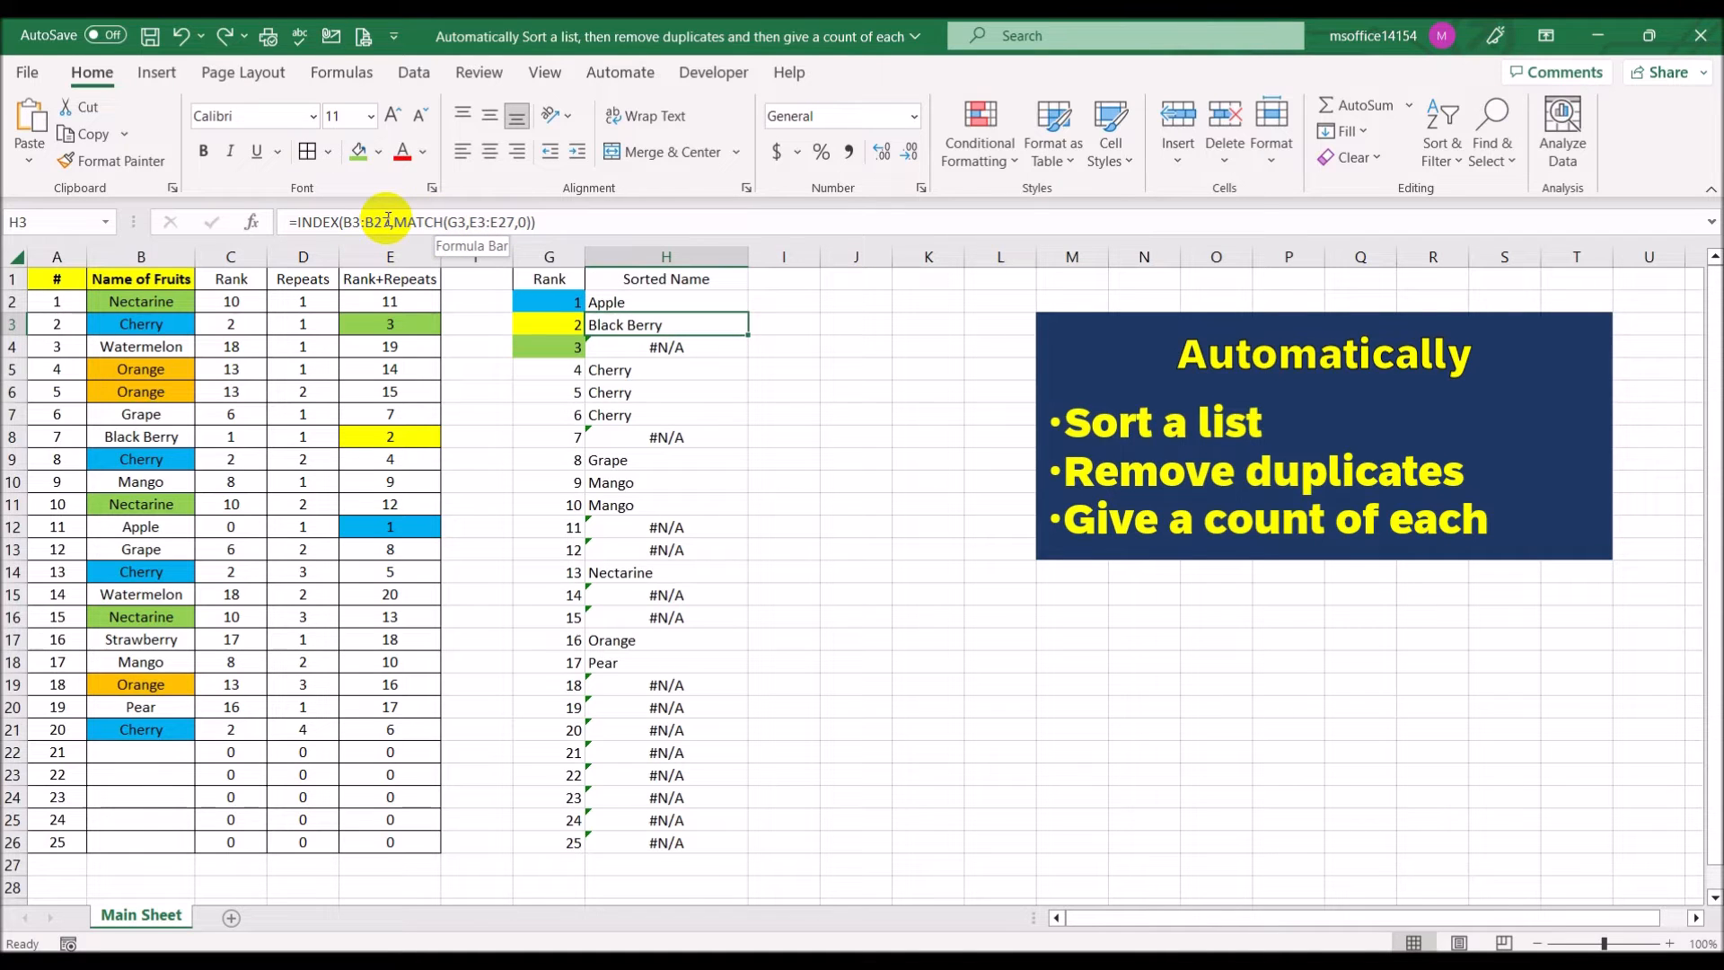
{"action": "left_click", "coordinate": [641, 218]}
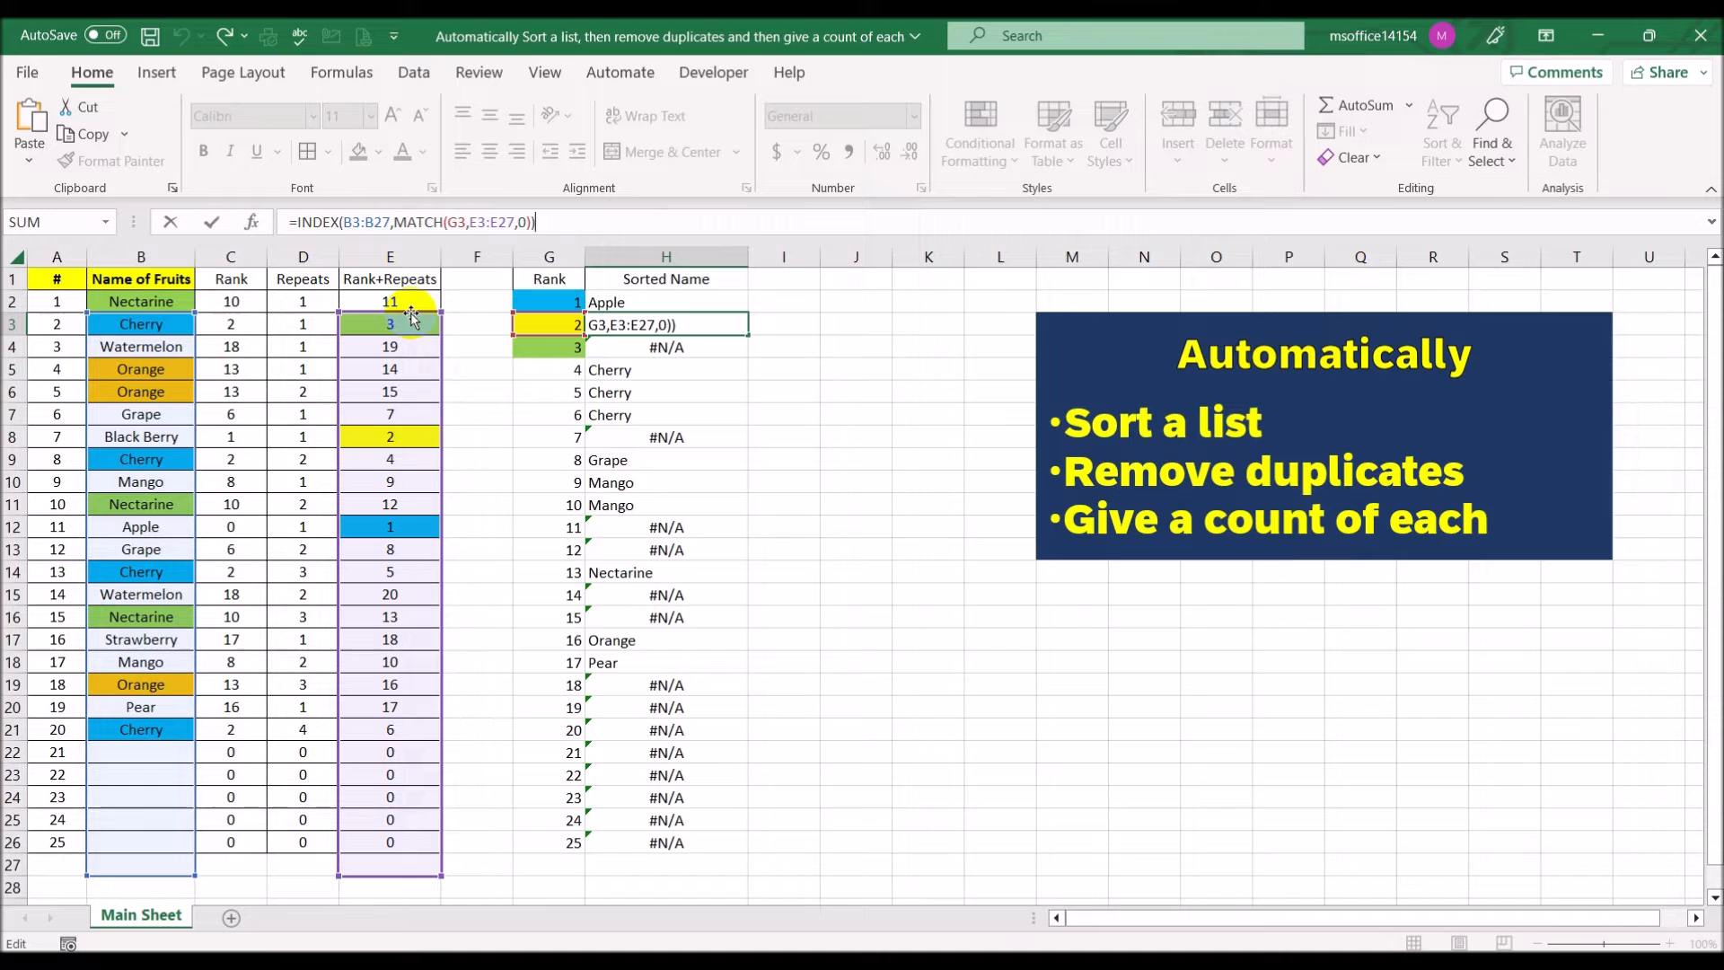
{"action": "key", "text": "Return"}
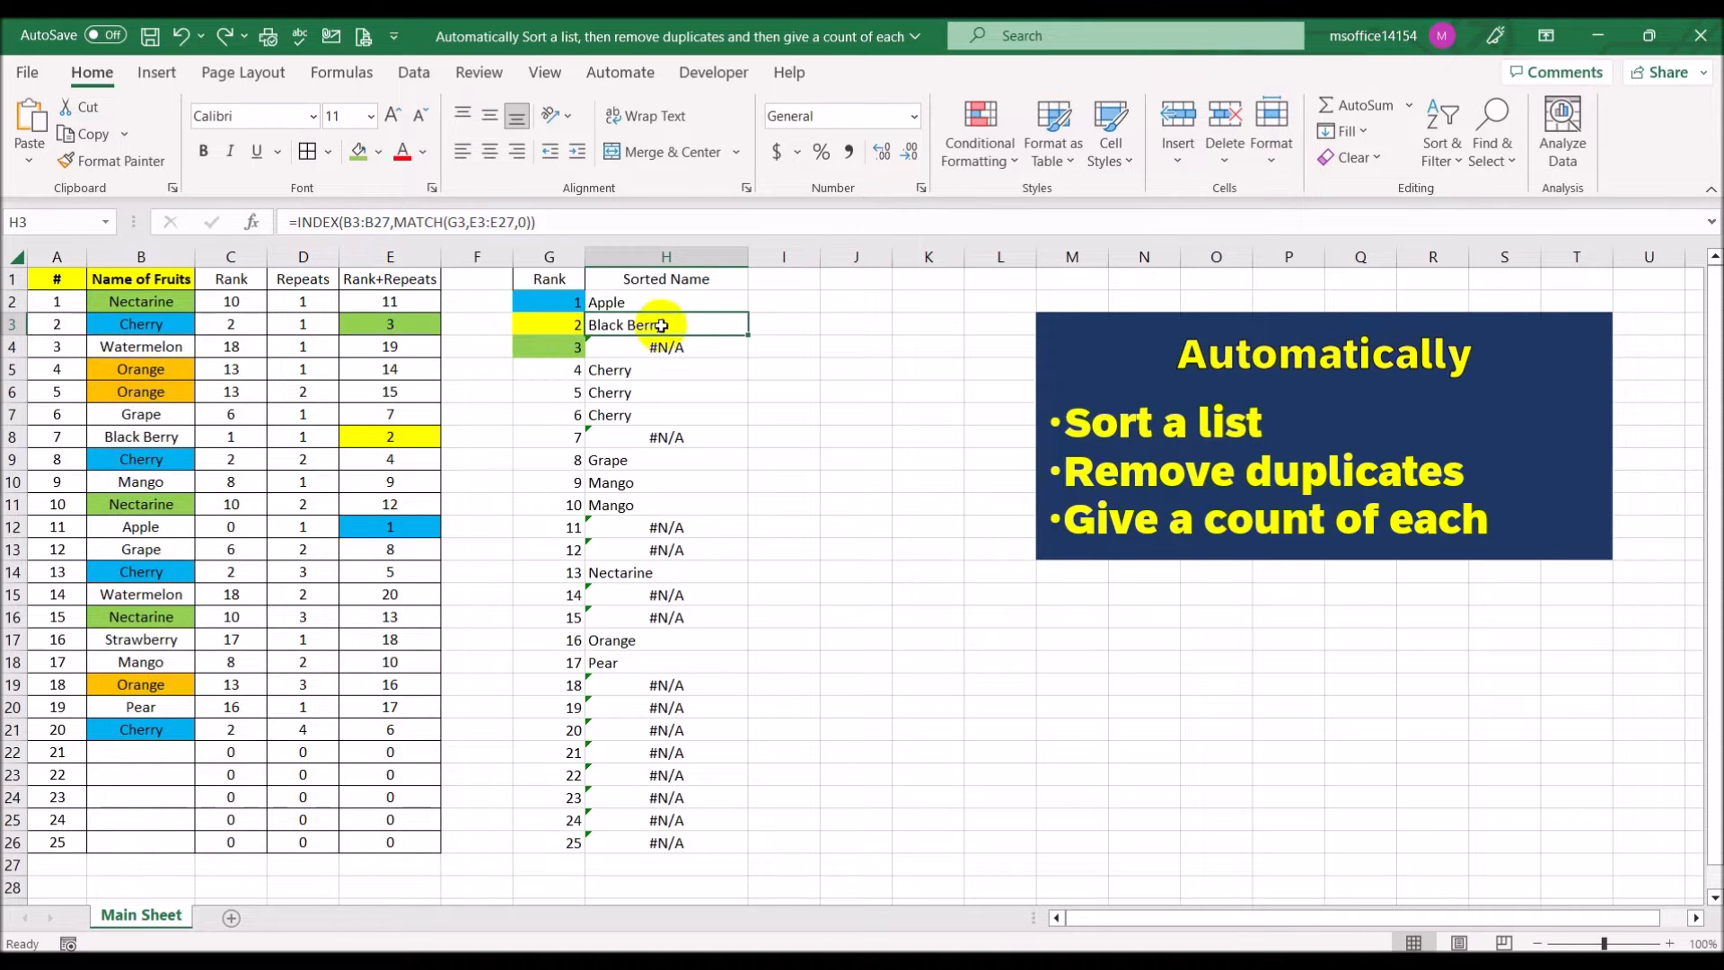
{"action": "left_click", "coordinate": [661, 304]}
{"action": "left_click", "coordinate": [638, 222]}
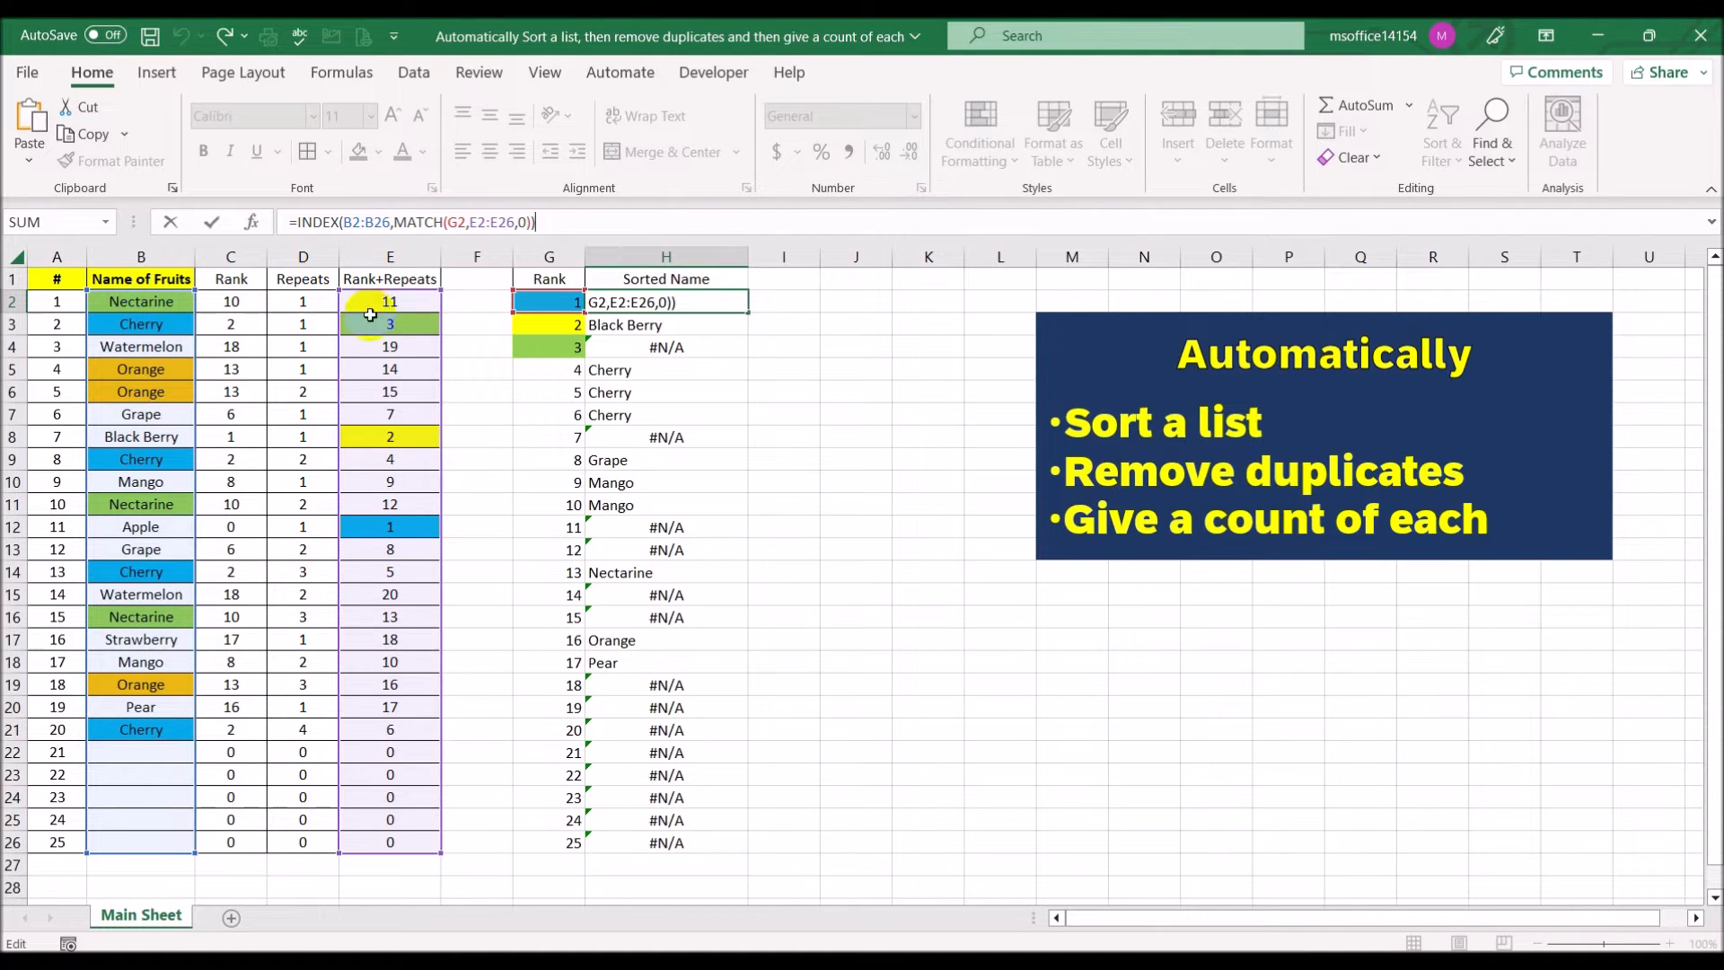
{"action": "key", "text": "ctrl+Return"}
{"action": "left_click", "coordinate": [701, 328]}
{"action": "left_click", "coordinate": [650, 222]}
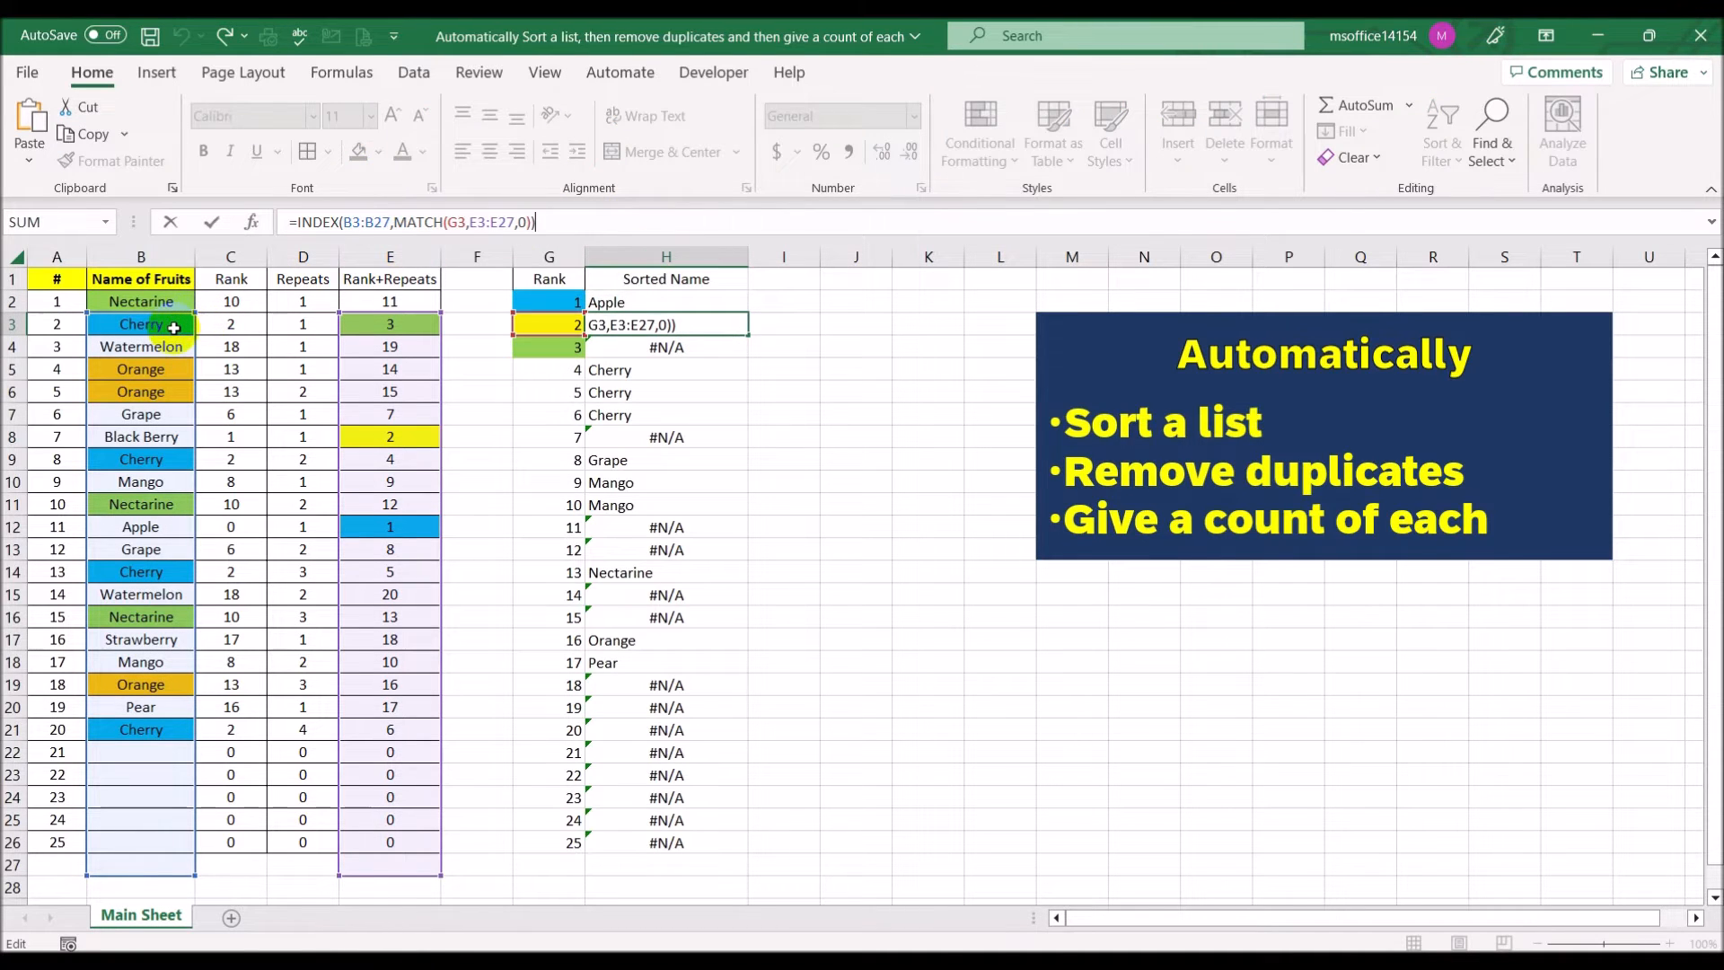
{"action": "key", "text": "ctrl+Return"}
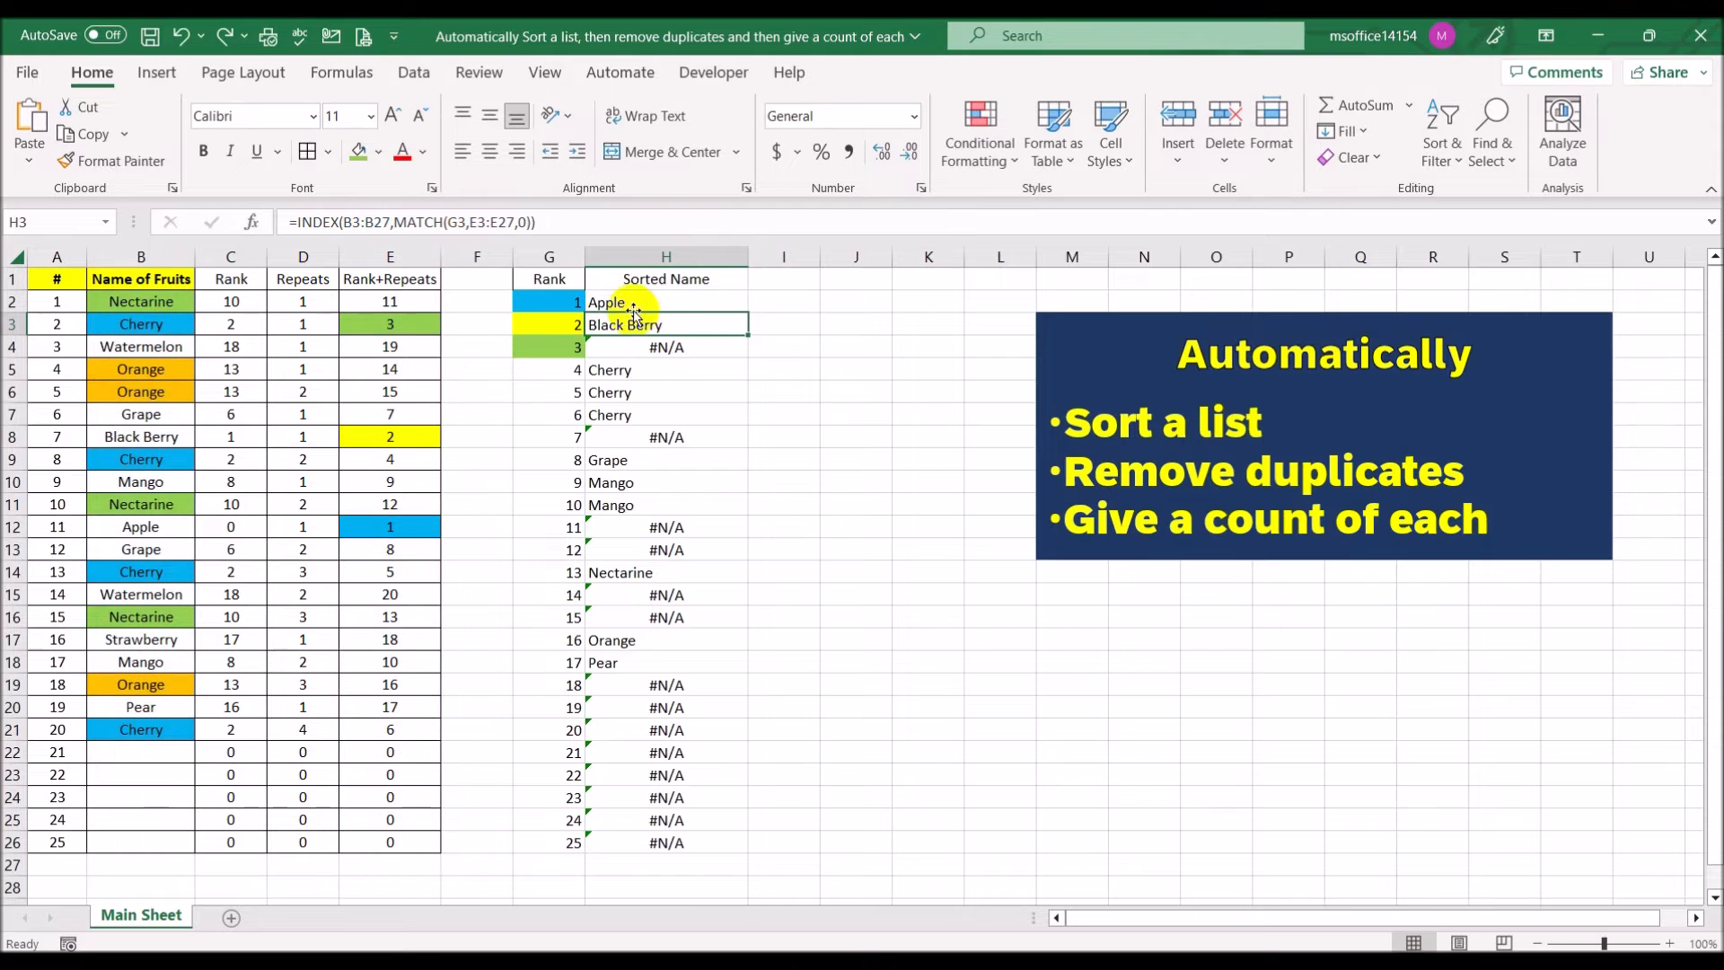
Examine which name and Rank+Repeats ranges the formula in H4 references.
{"action": "left_click", "coordinate": [639, 344]}
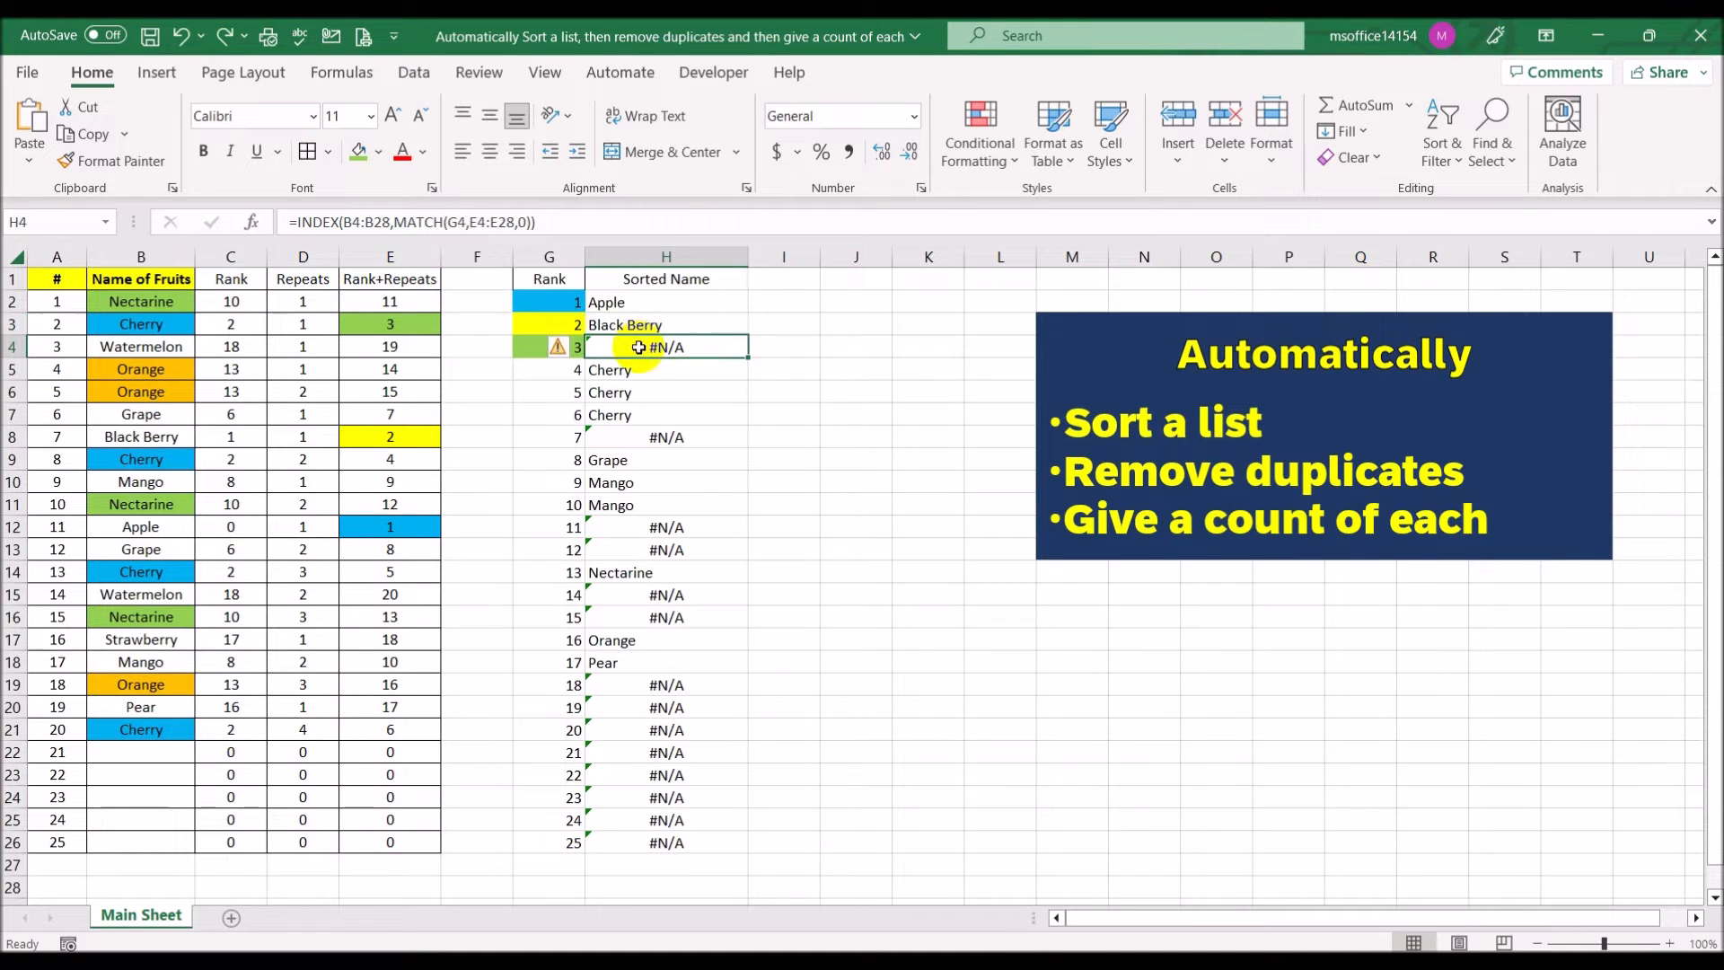
{"action": "left_click", "coordinate": [607, 220]}
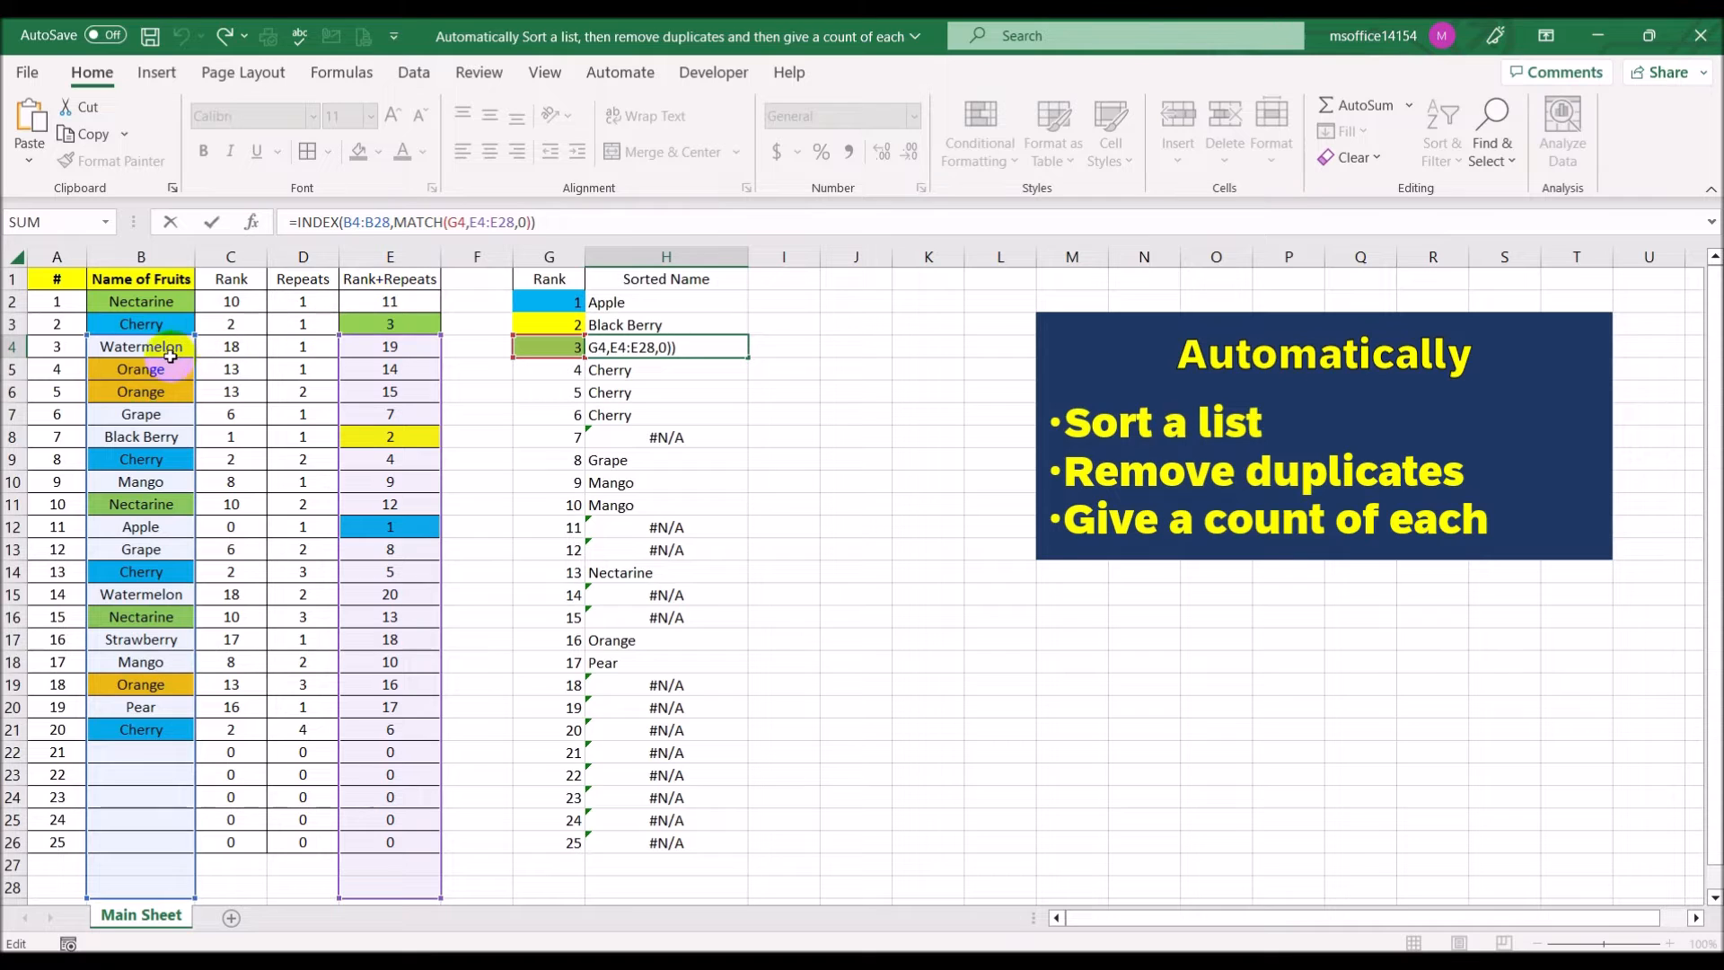
{"action": "key", "text": "Escape"}
Make both the name and Rank+Repeats ranges in the H2 formula absolute: =INDEX($B$2:$B$26,MATCH(G2,$E$2:$E$26,0)).
{"action": "left_click", "coordinate": [606, 302]}
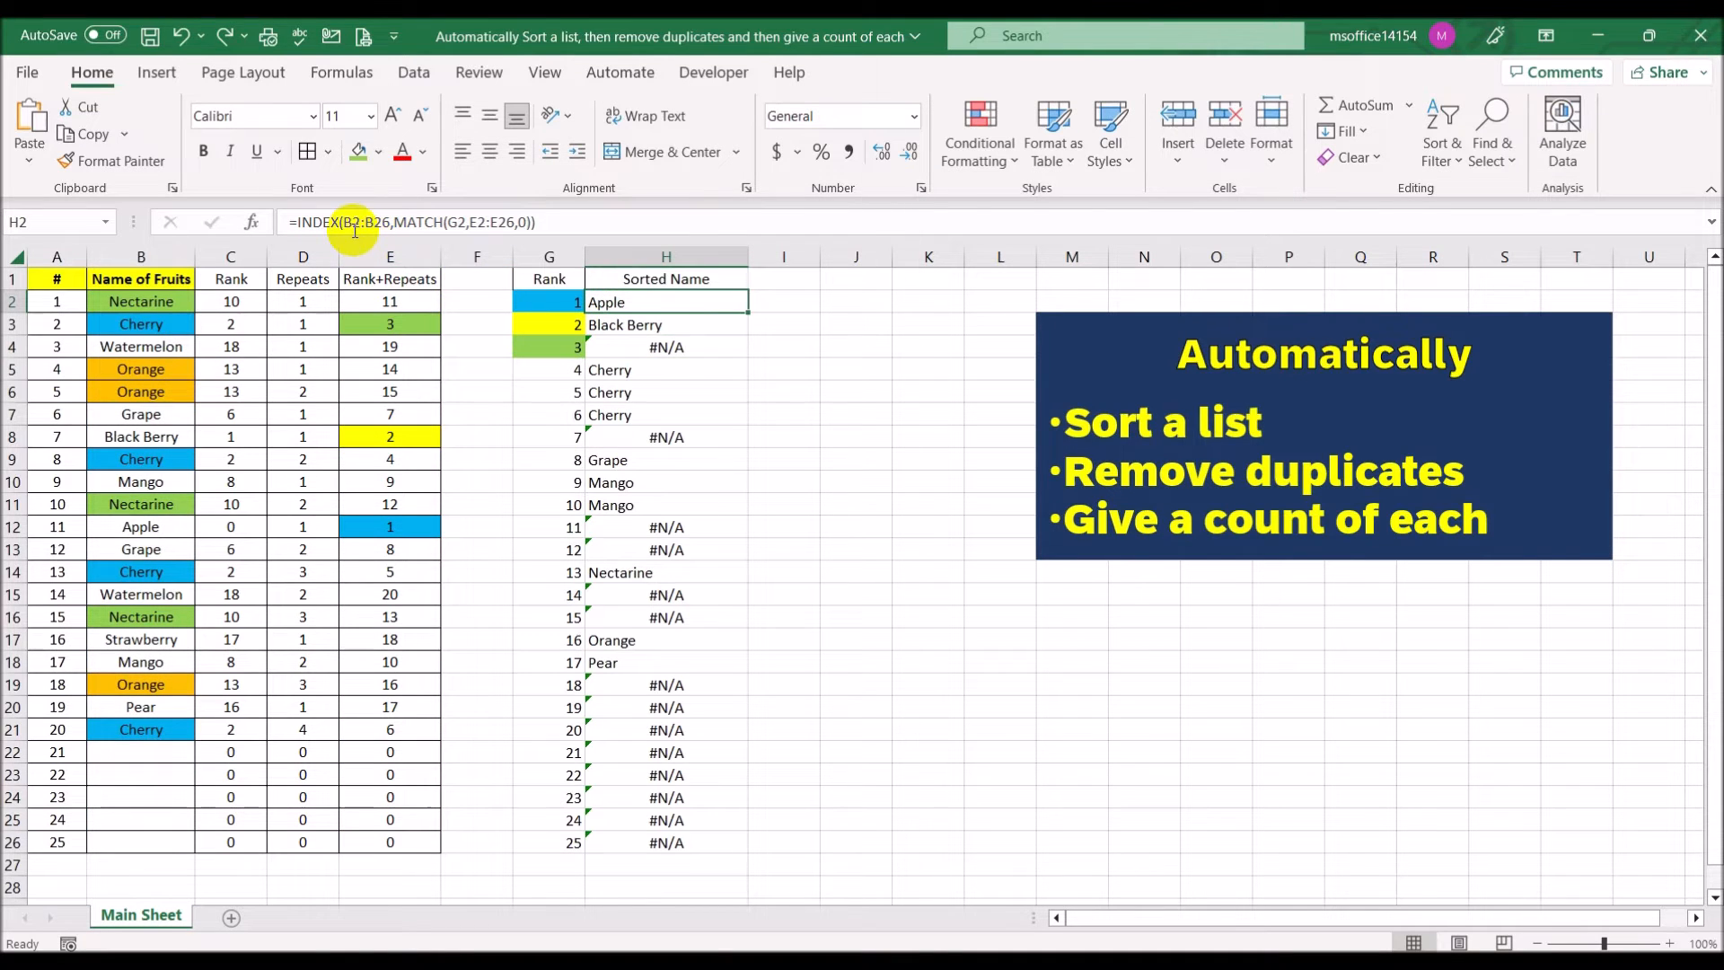
{"action": "left_click_drag", "start_coordinate": [352, 222], "coordinate": [384, 222]}
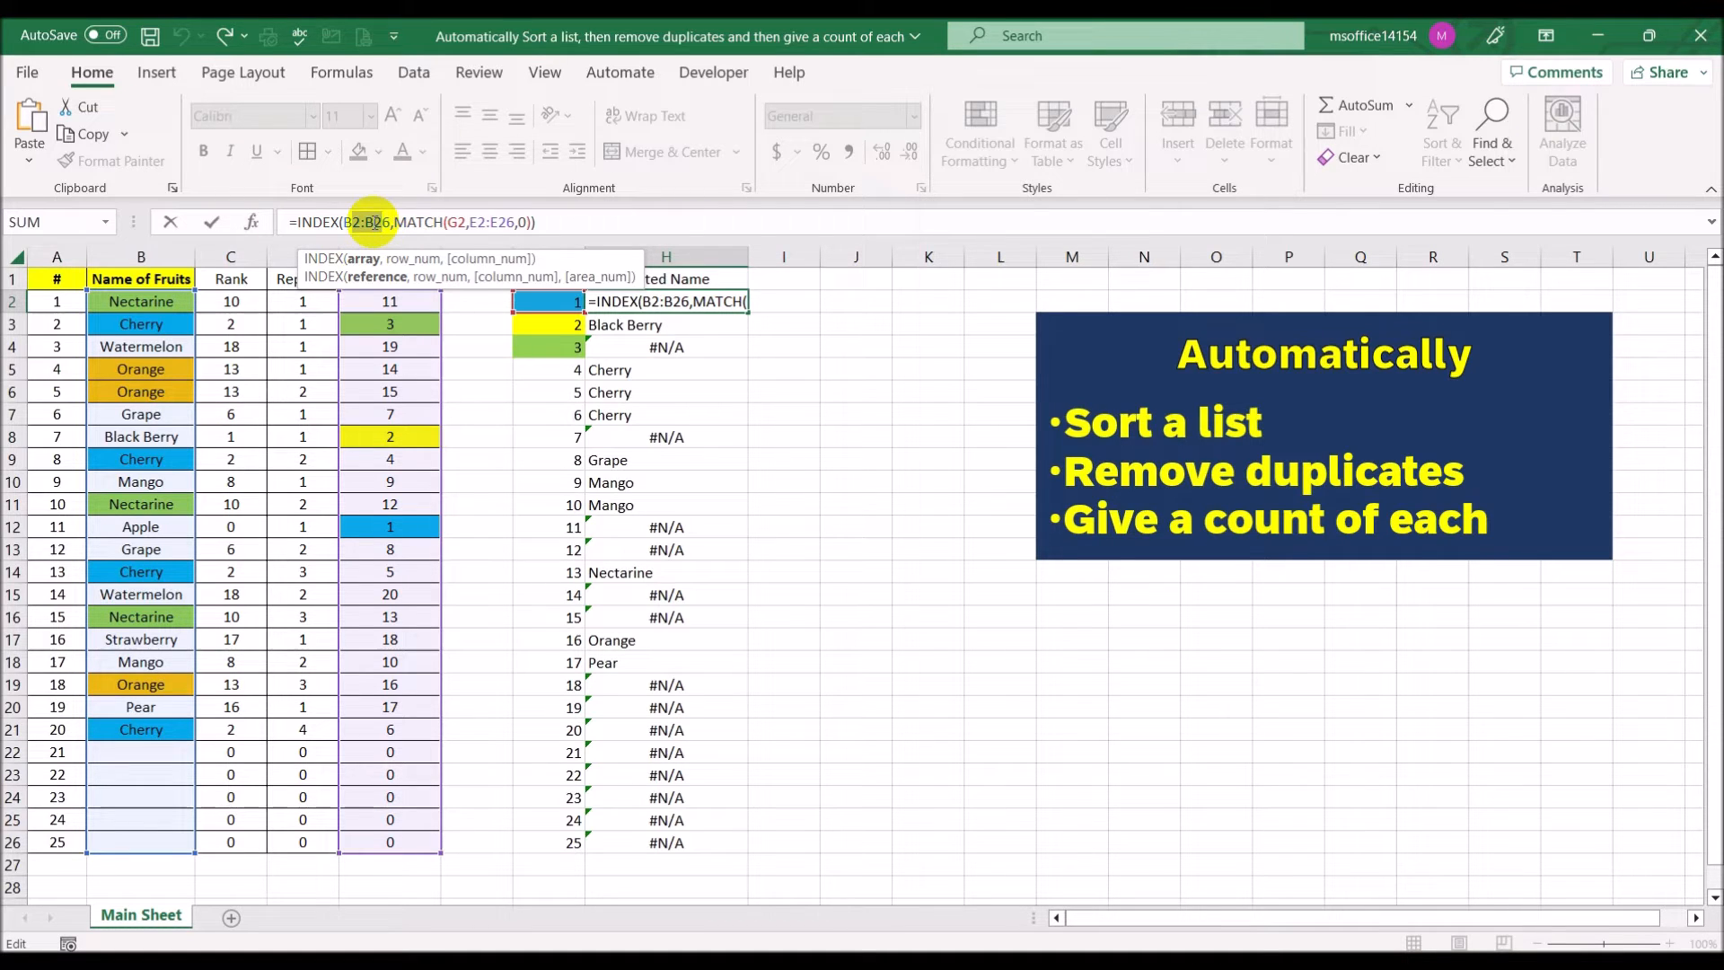
{"action": "key", "text": "F4"}
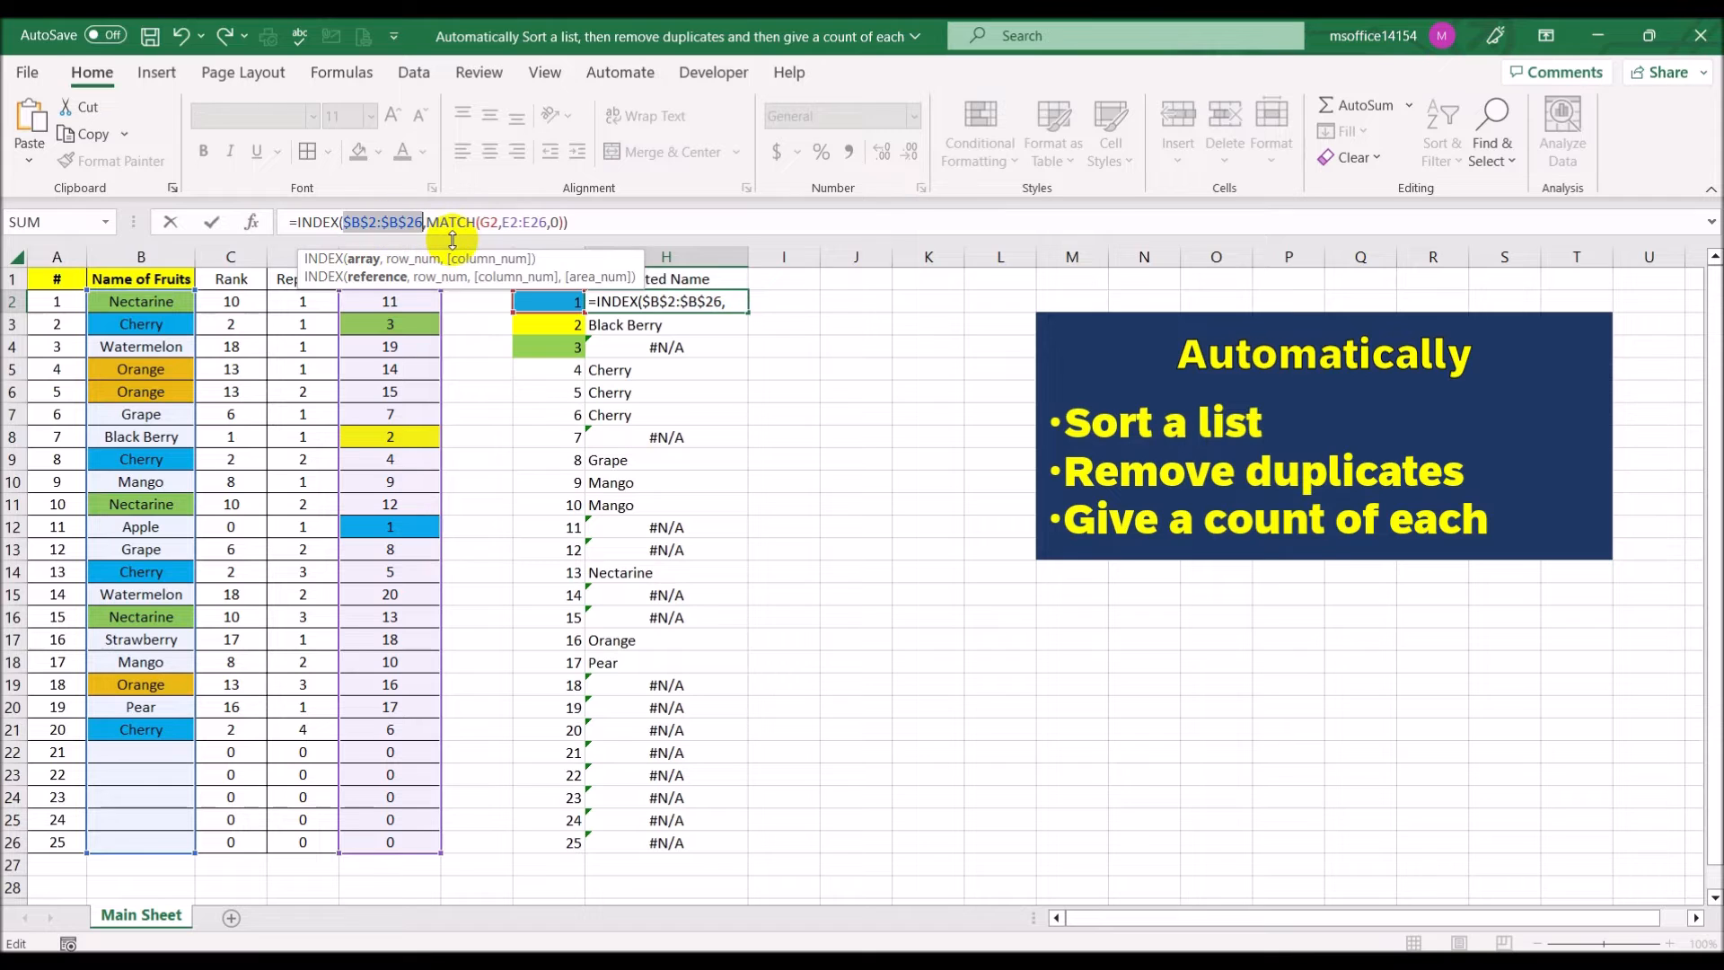
{"action": "left_click_drag", "start_coordinate": [504, 222], "coordinate": [540, 221]}
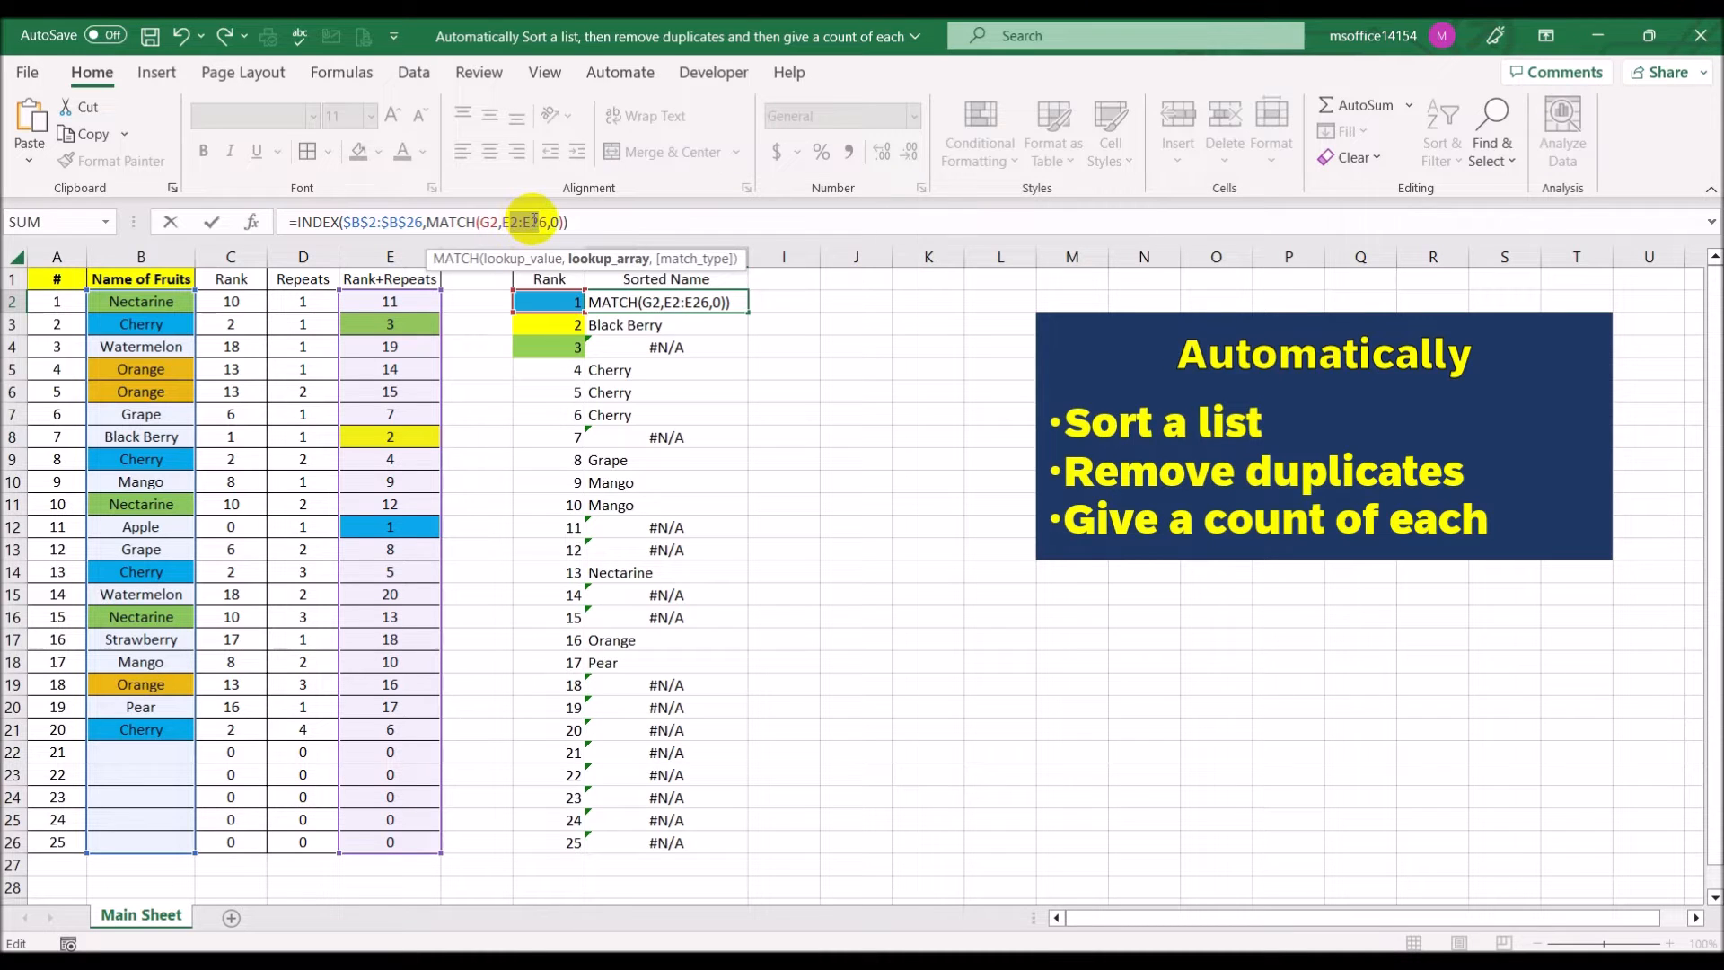
{"action": "key", "text": "F4"}
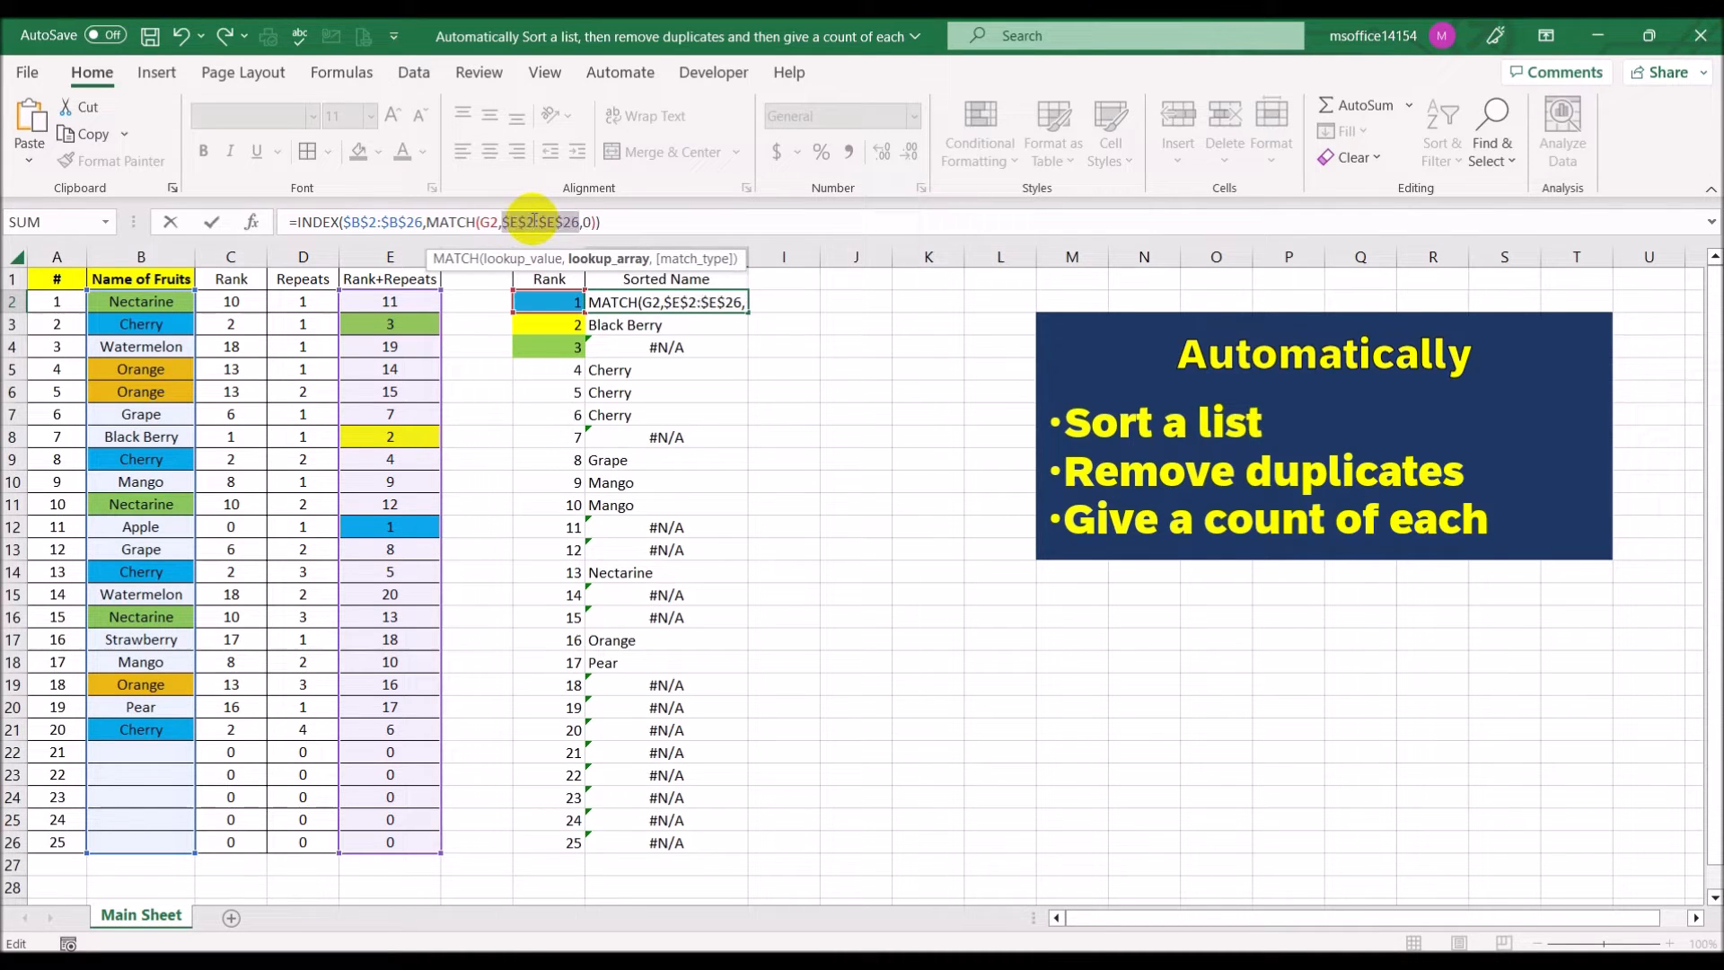
{"action": "key", "text": "Return"}
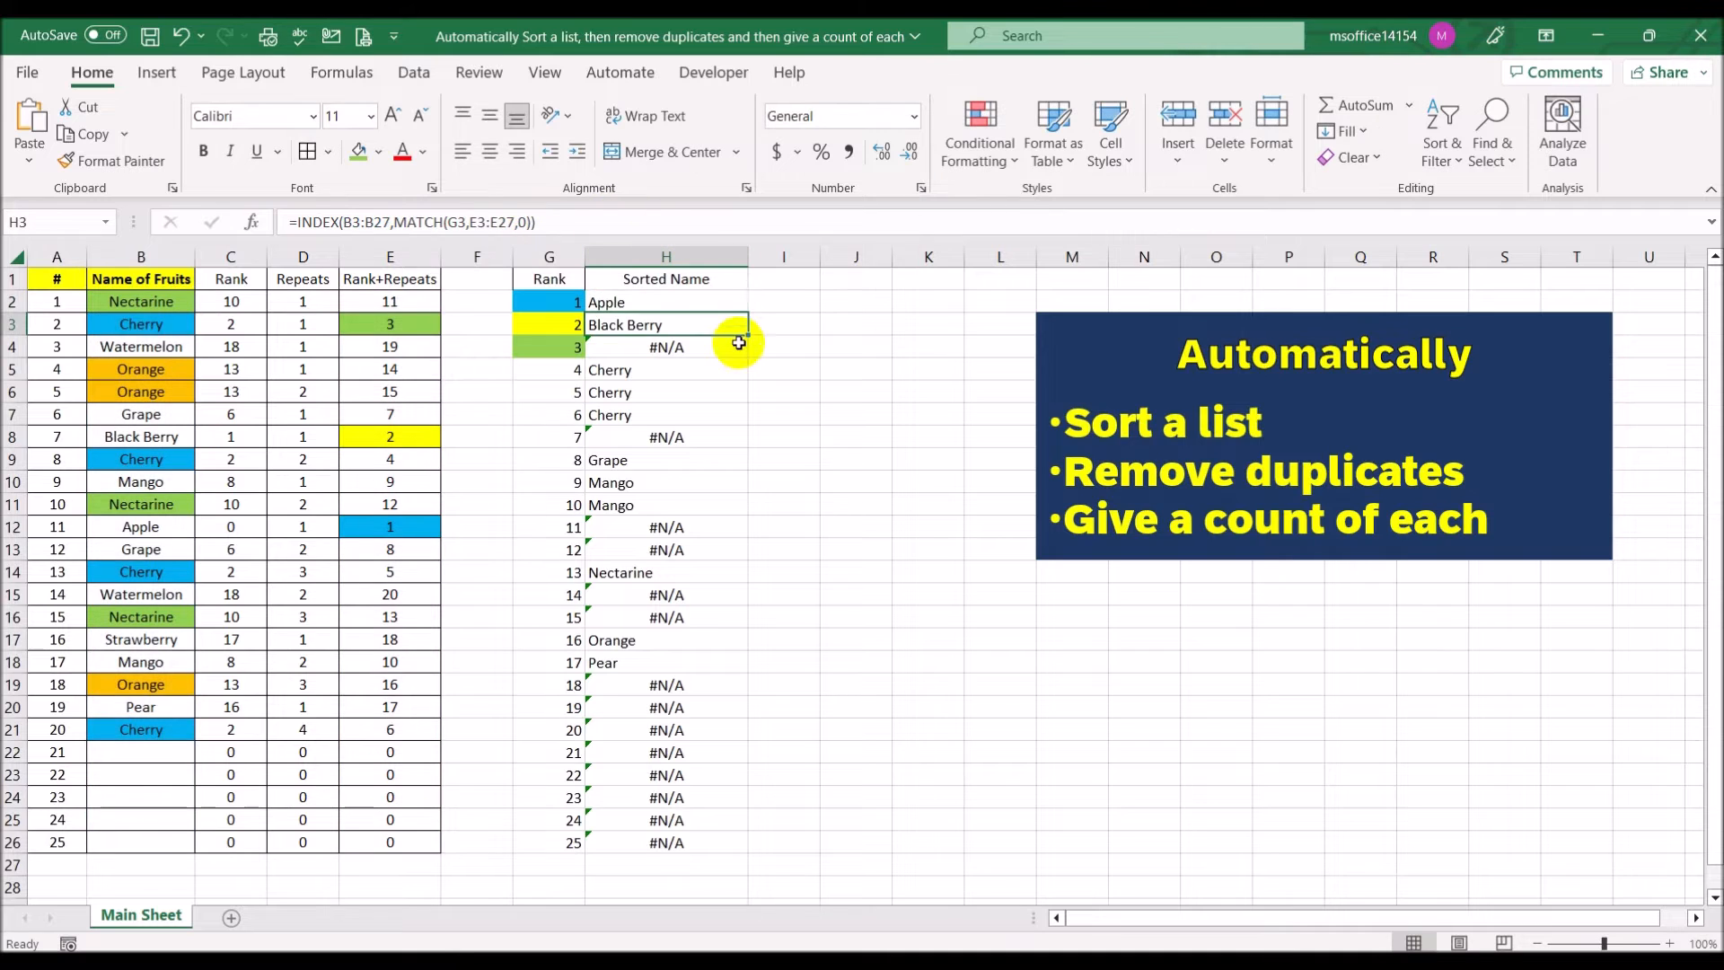
Fill the H2 formula down the Sorted Name column to H26.
{"action": "left_click", "coordinate": [750, 310]}
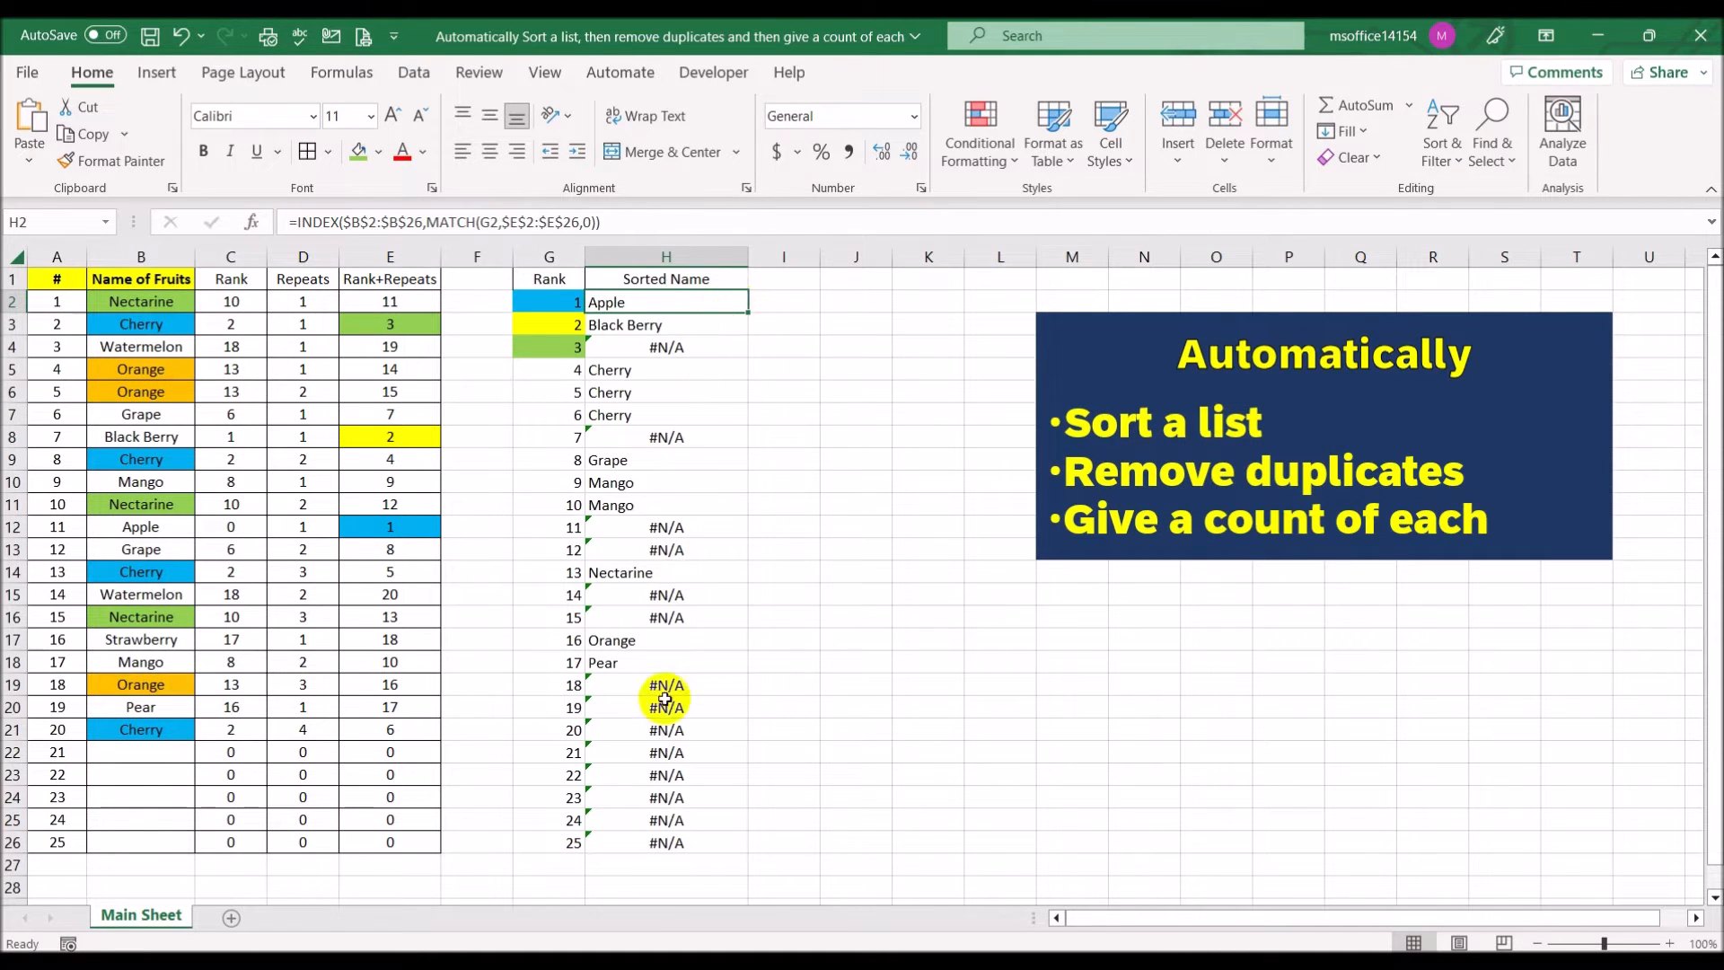
{"action": "double_click", "coordinate": [747, 315]}
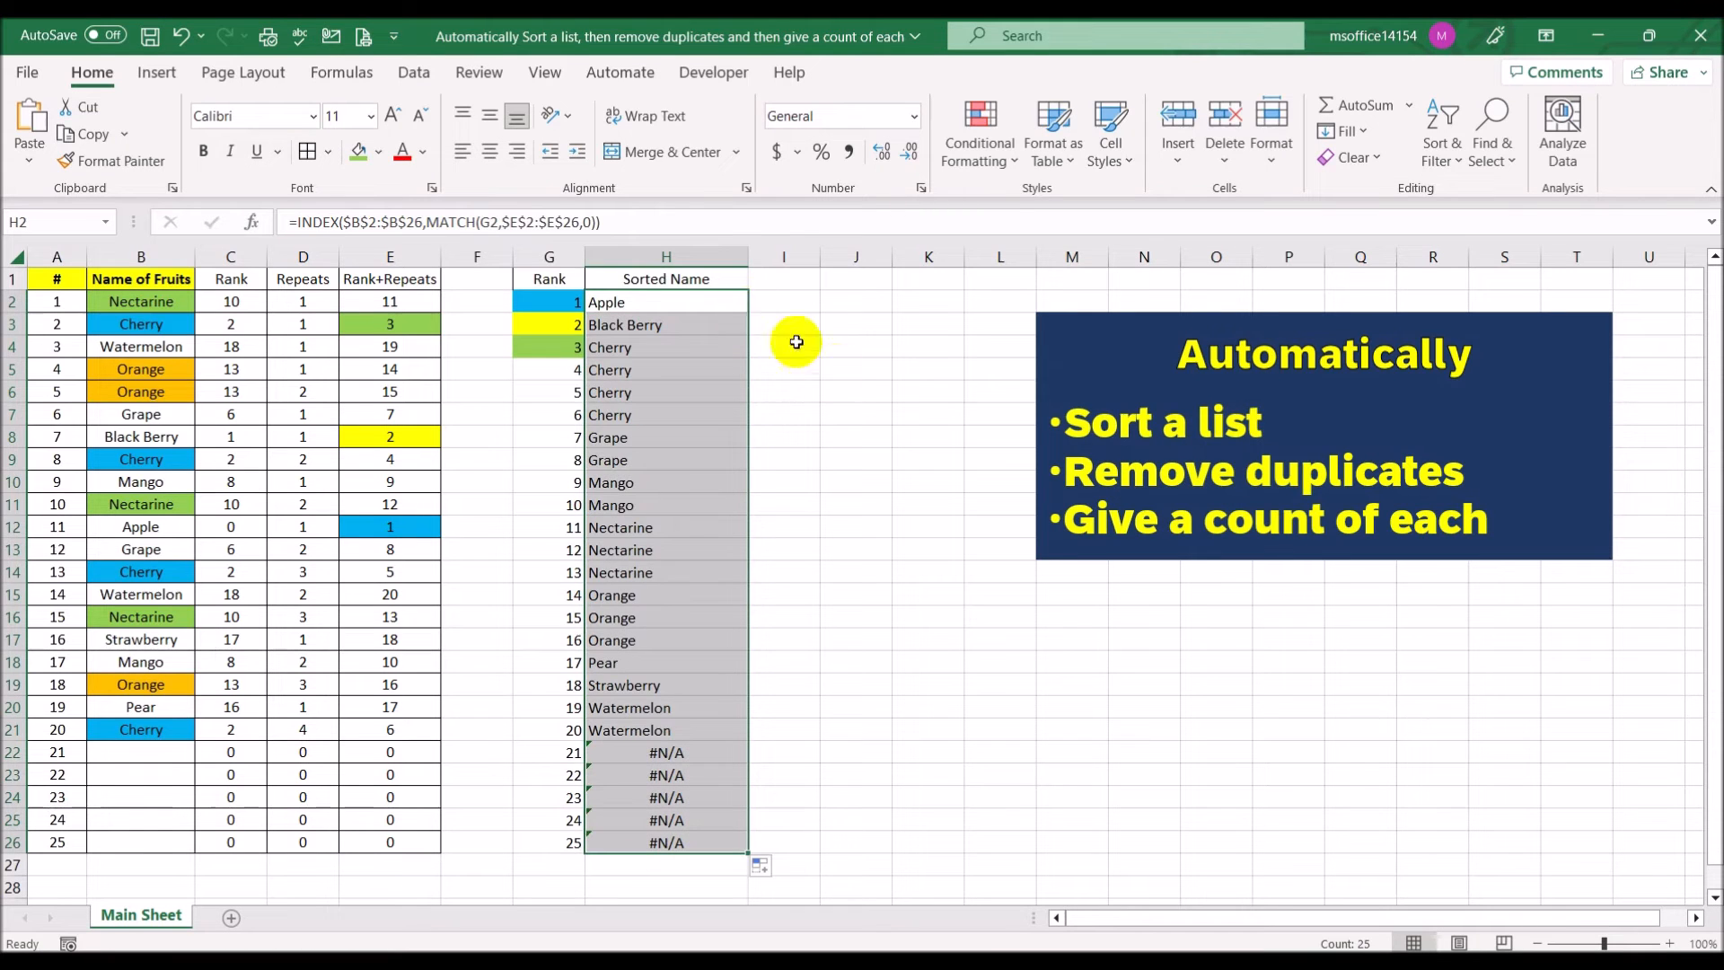
{"action": "left_click", "coordinate": [848, 390]}
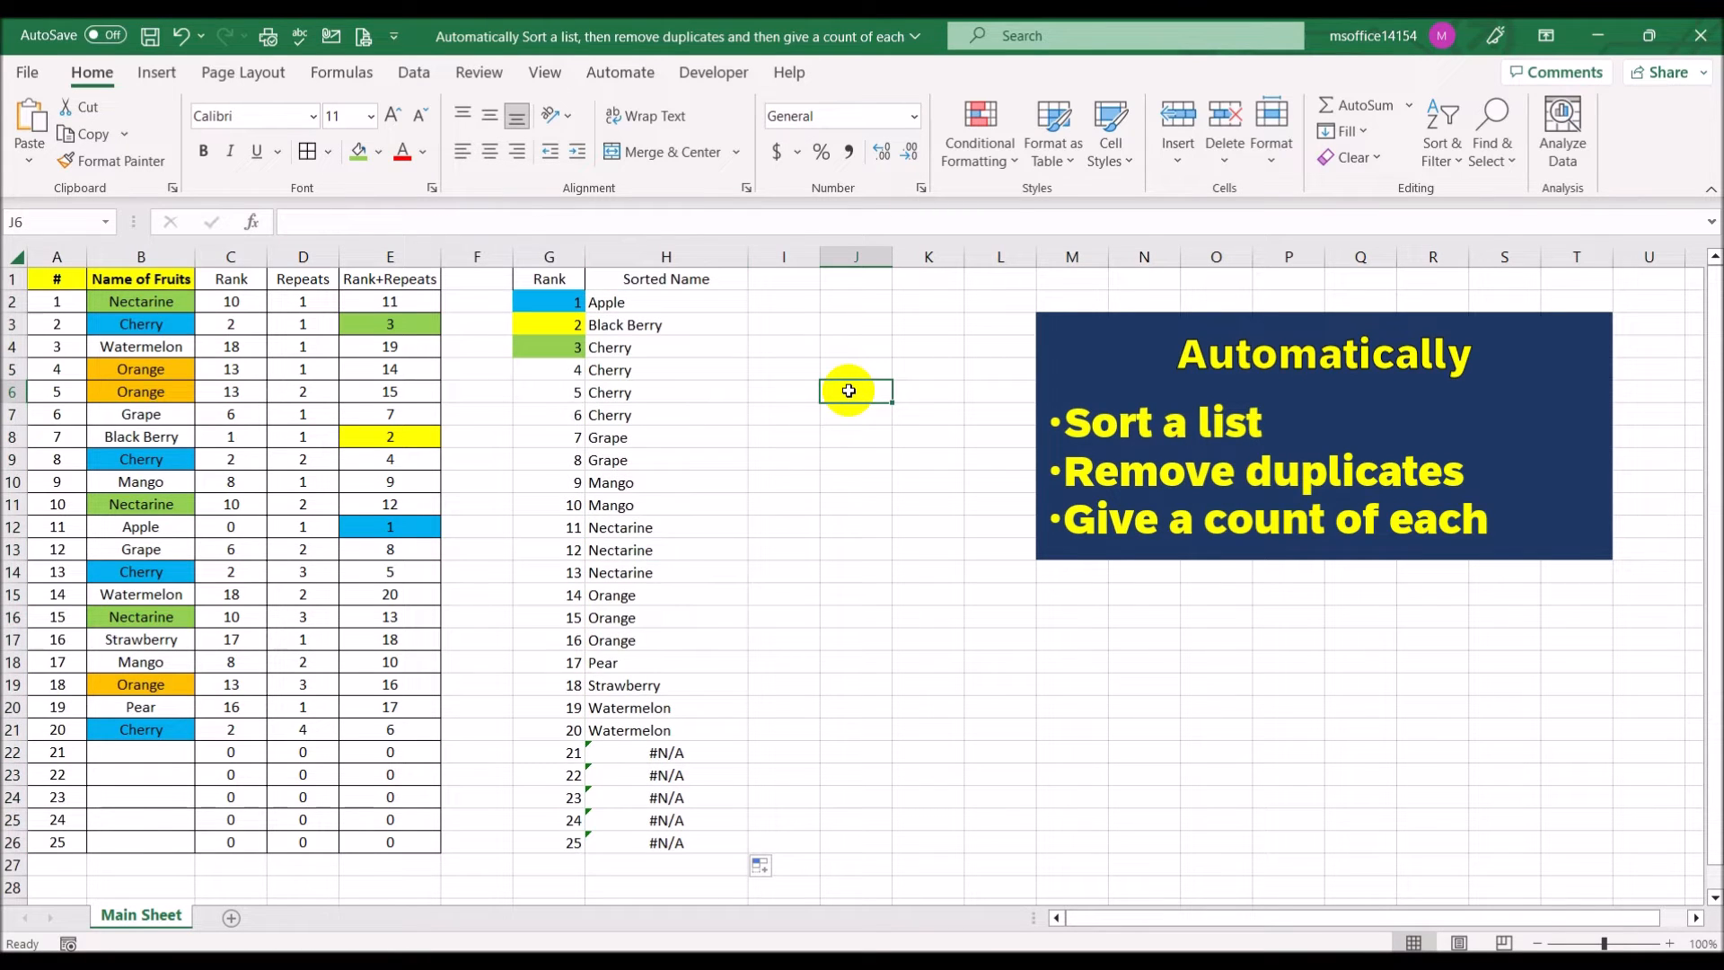
Check the fruits in the Sorted Name column, from Apple to Watermelon, against their occurrences in the Name of Fruits column.
{"action": "left_click", "coordinate": [628, 303]}
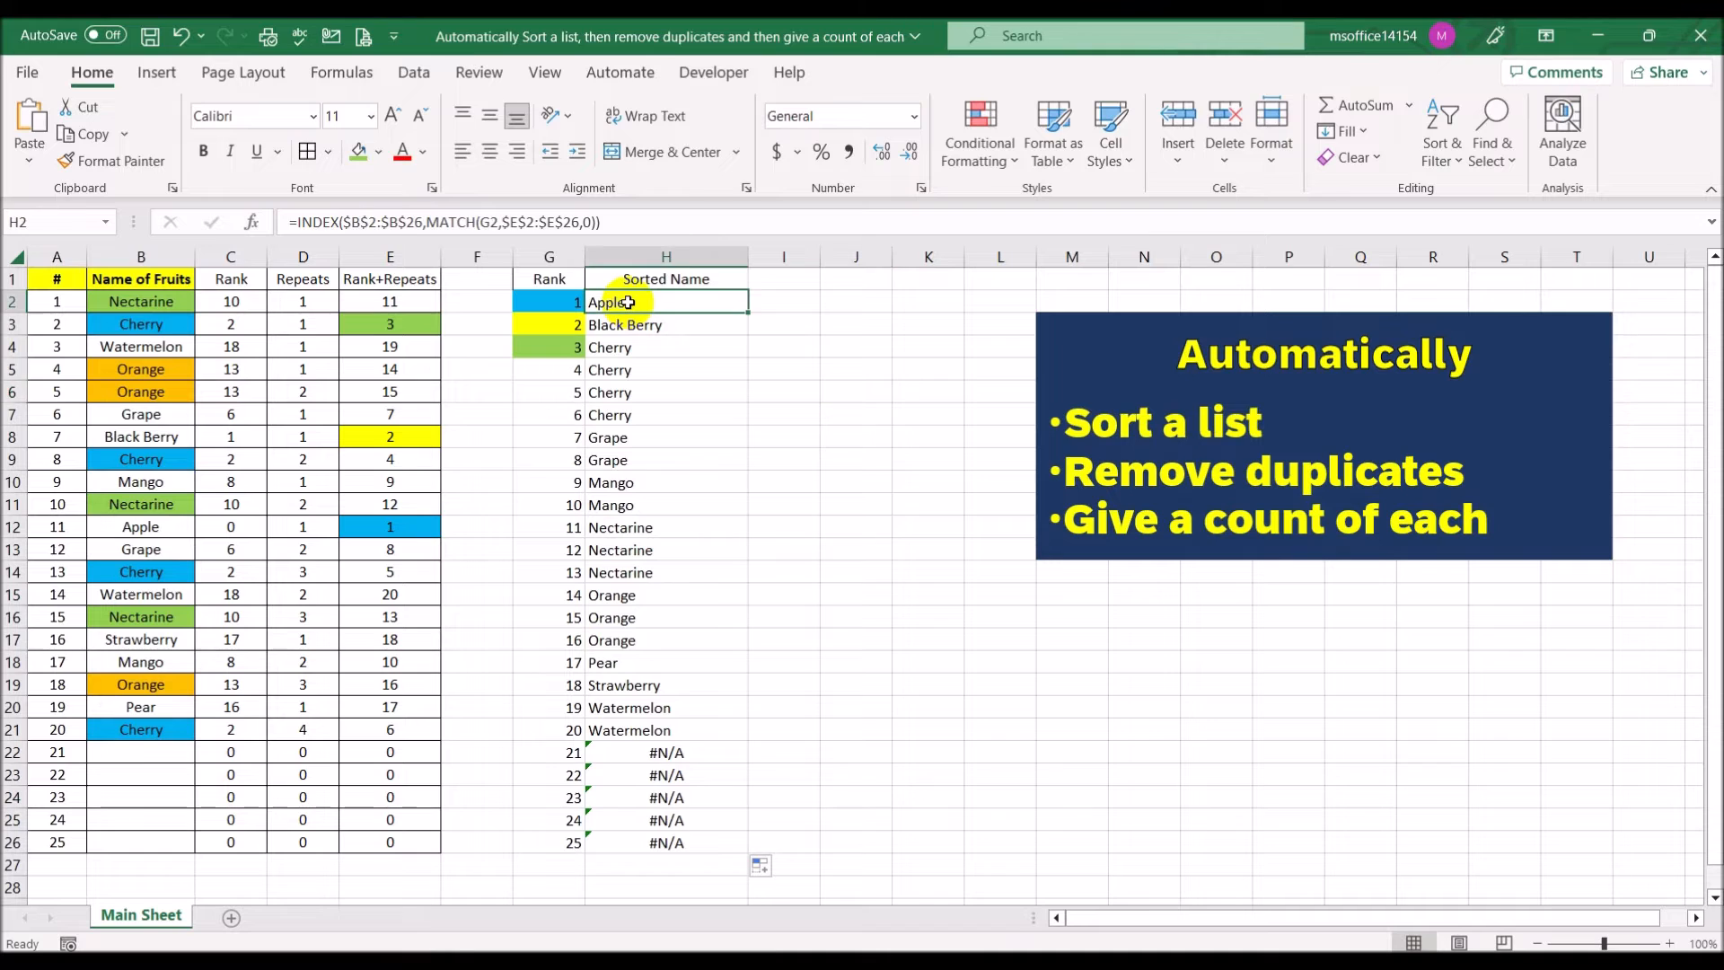
{"action": "left_click", "coordinate": [652, 325]}
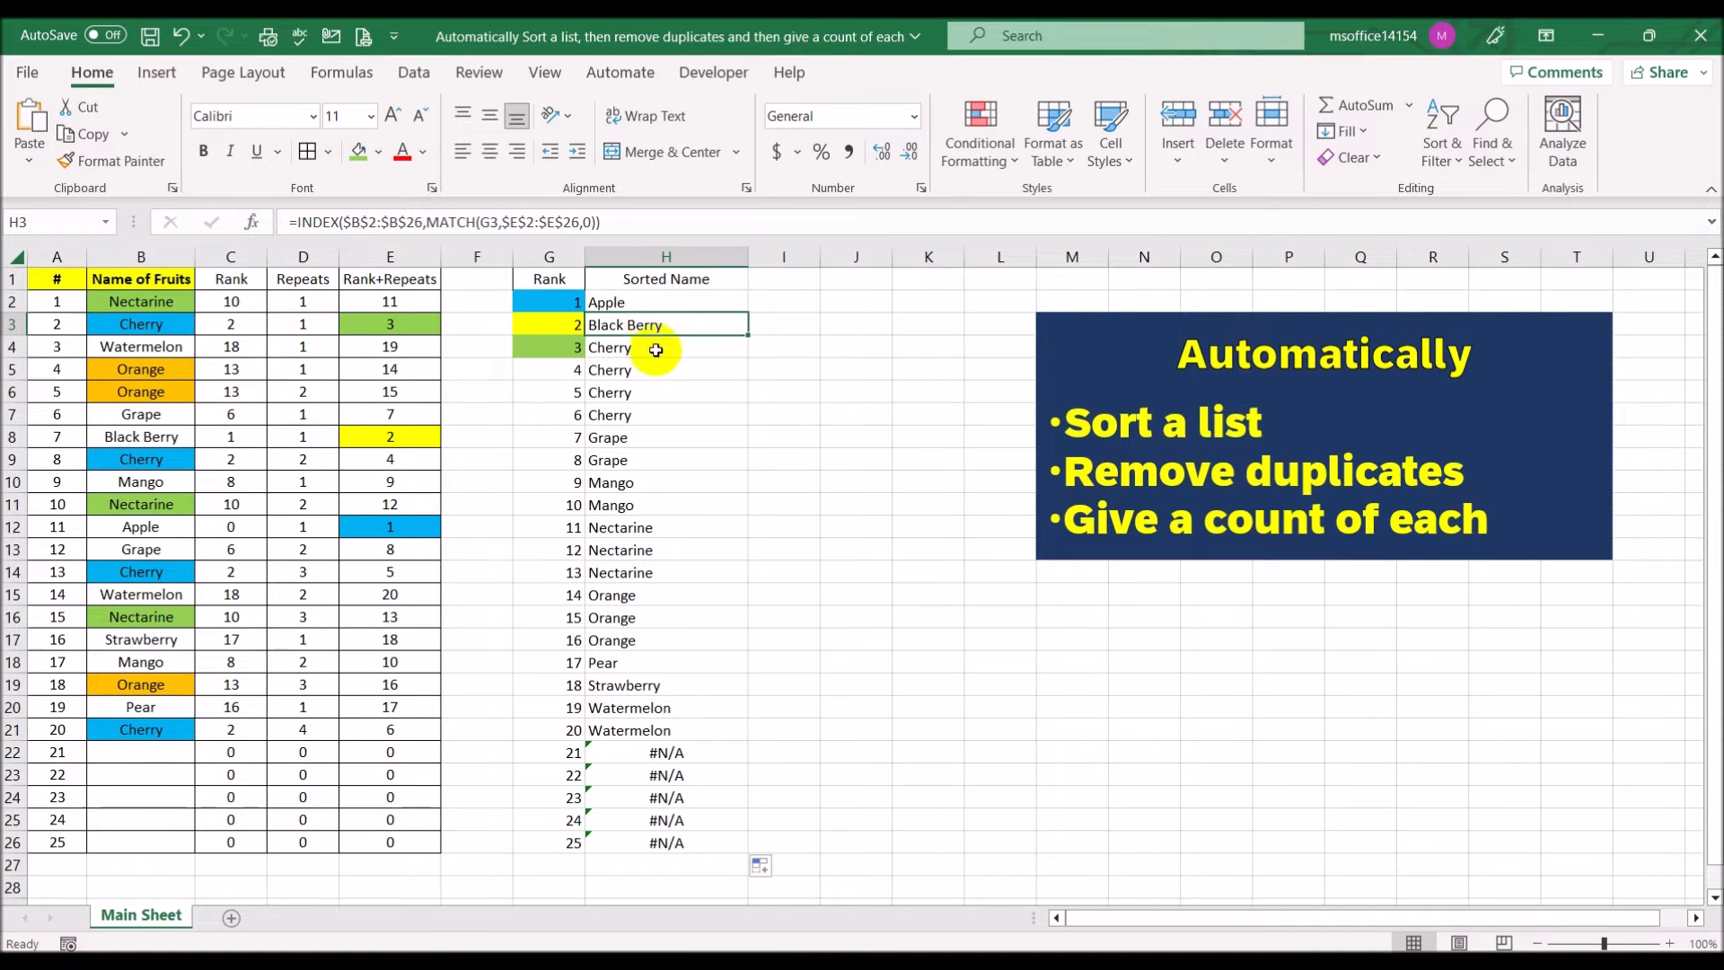
{"action": "left_click_drag", "start_coordinate": [656, 356], "coordinate": [667, 406]}
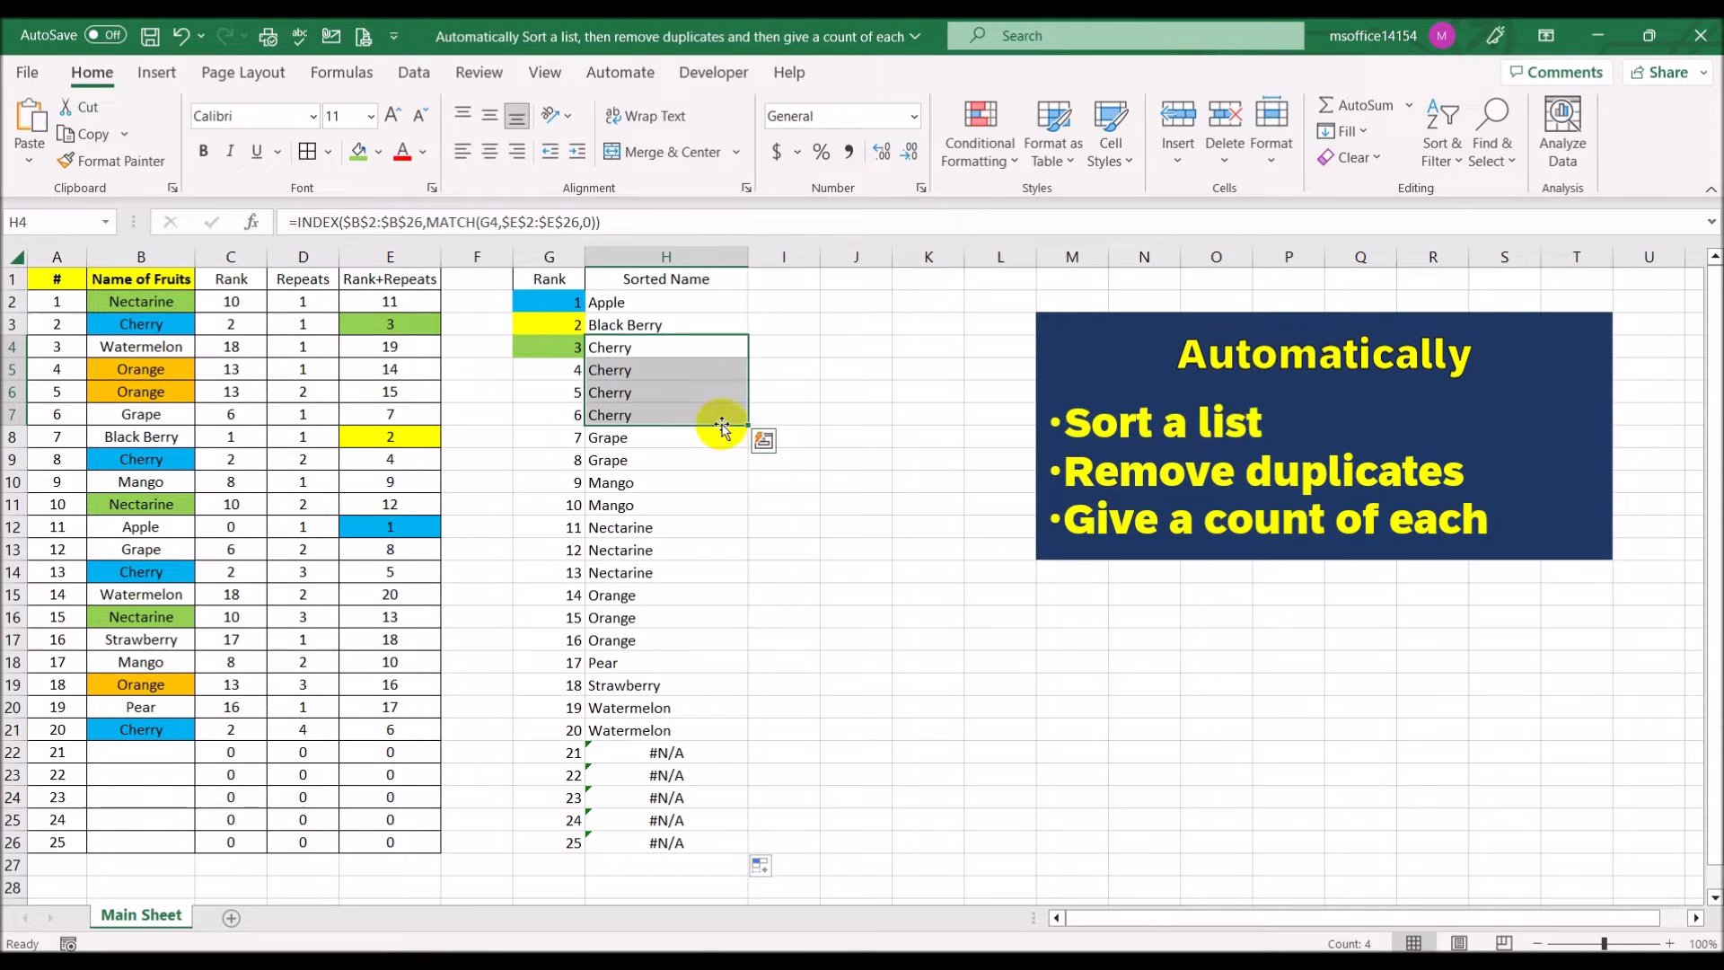
{"action": "left_click", "coordinate": [674, 438]}
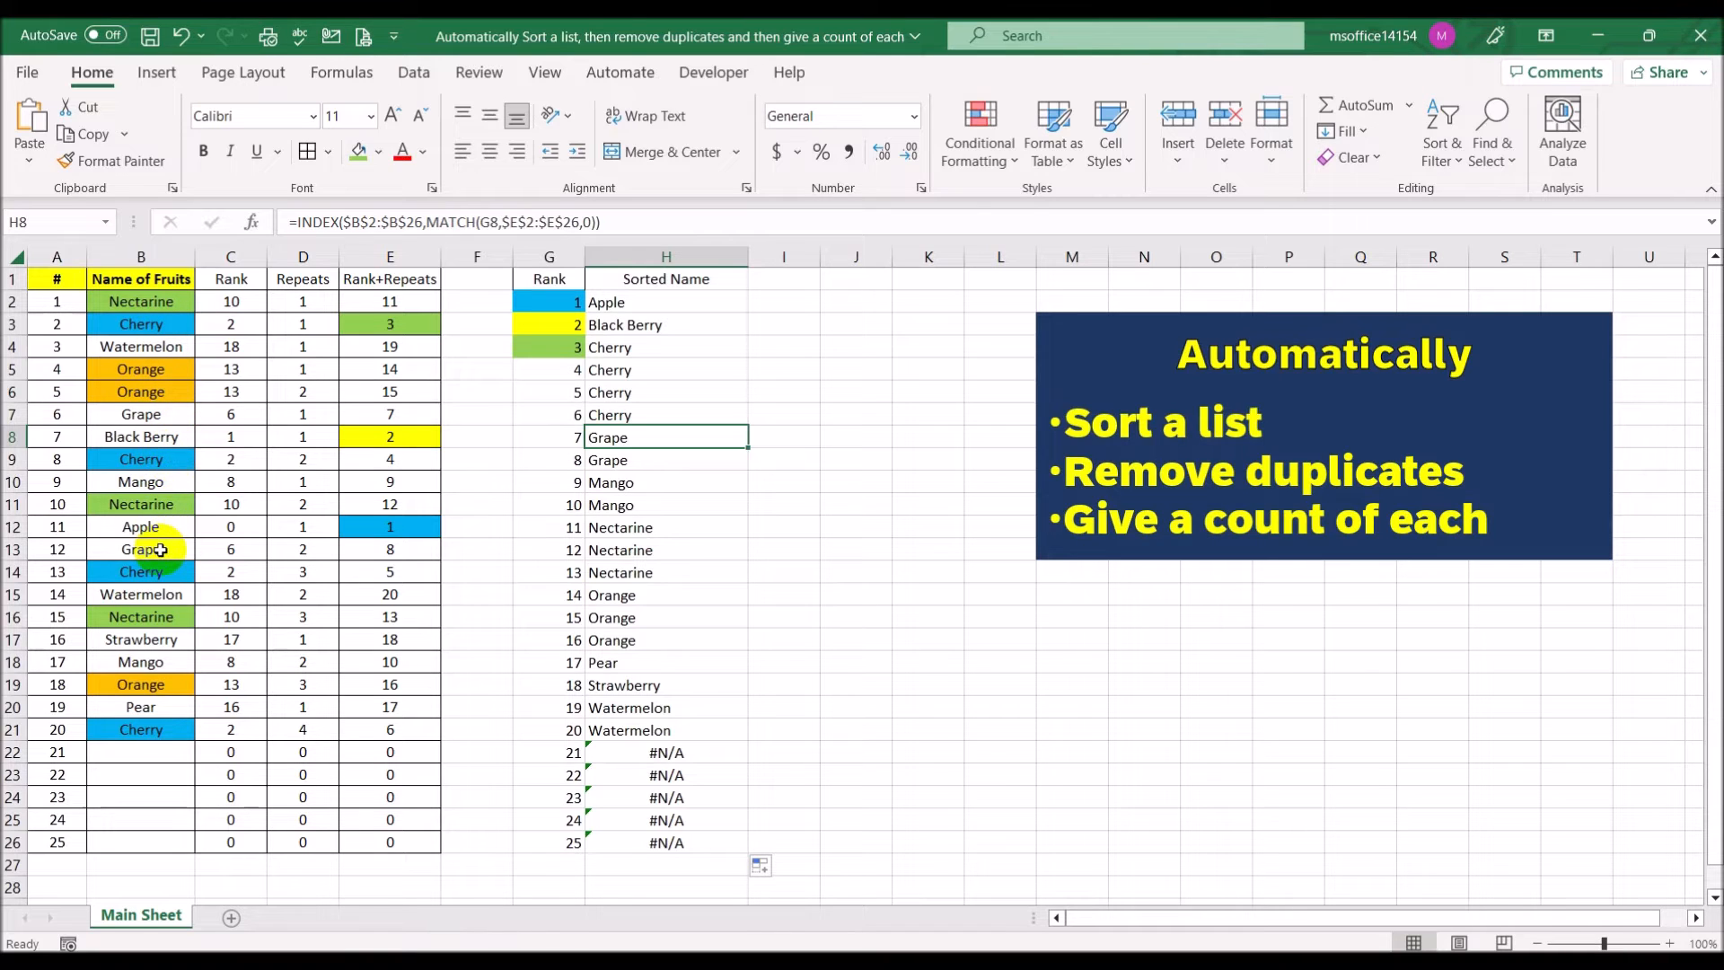
{"action": "left_click", "coordinate": [647, 482]}
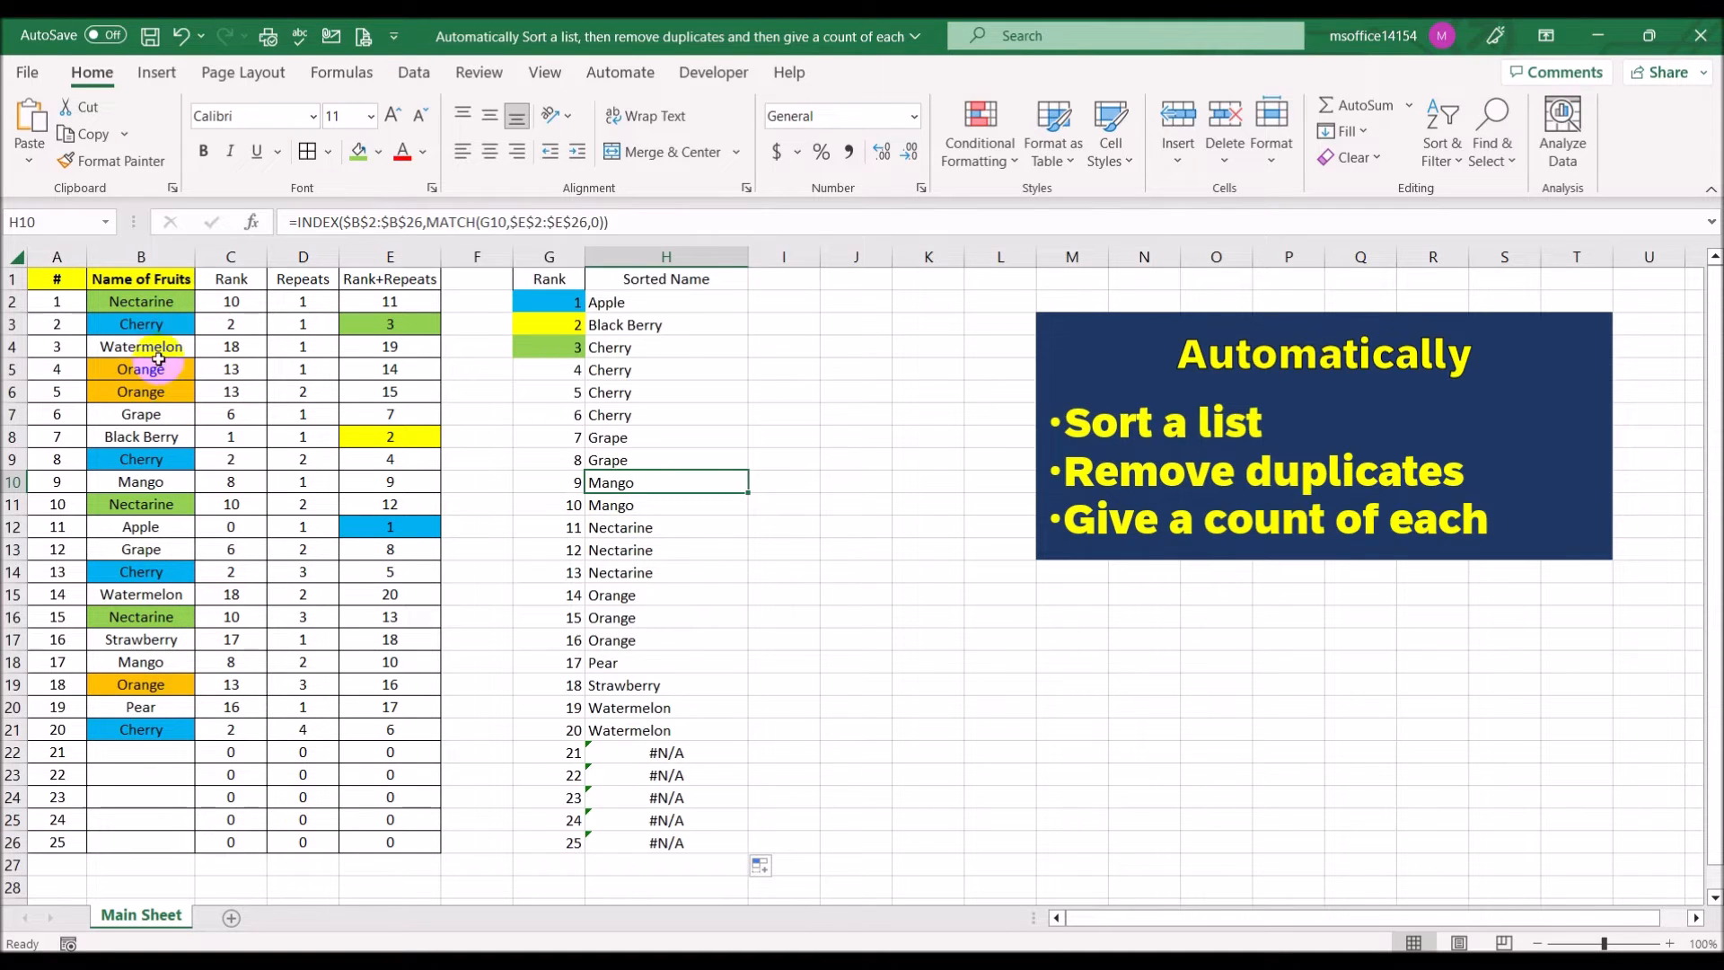
{"action": "left_click", "coordinate": [166, 481]}
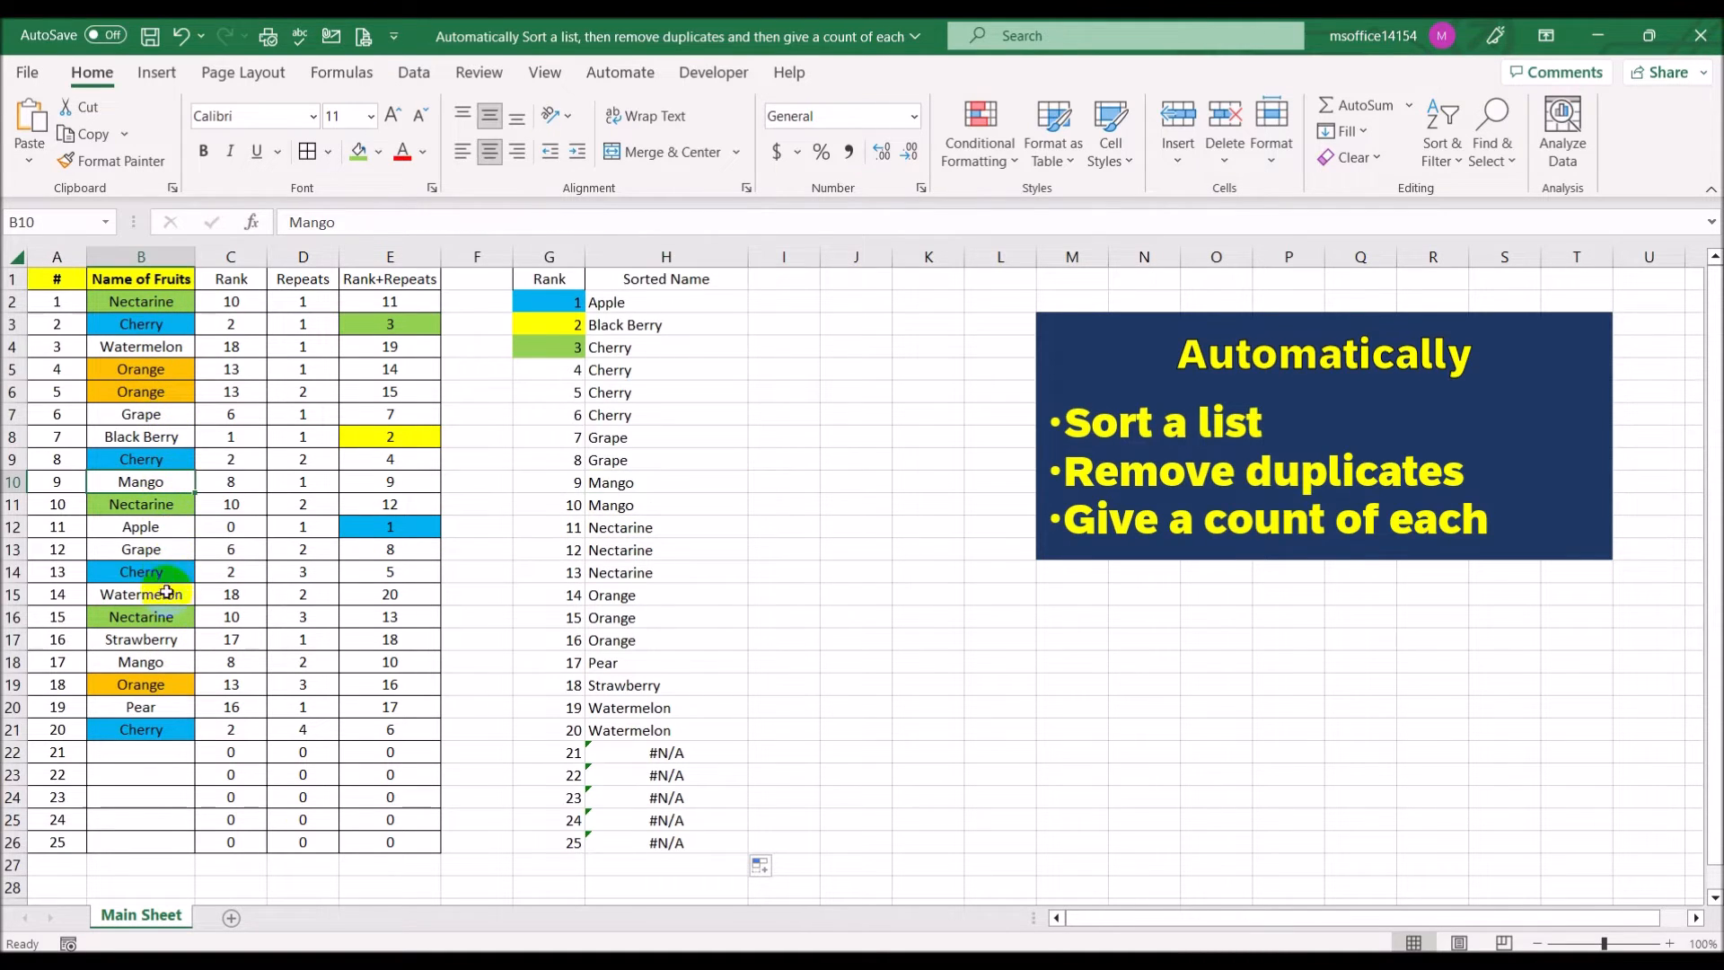
{"action": "left_click", "coordinate": [160, 663]}
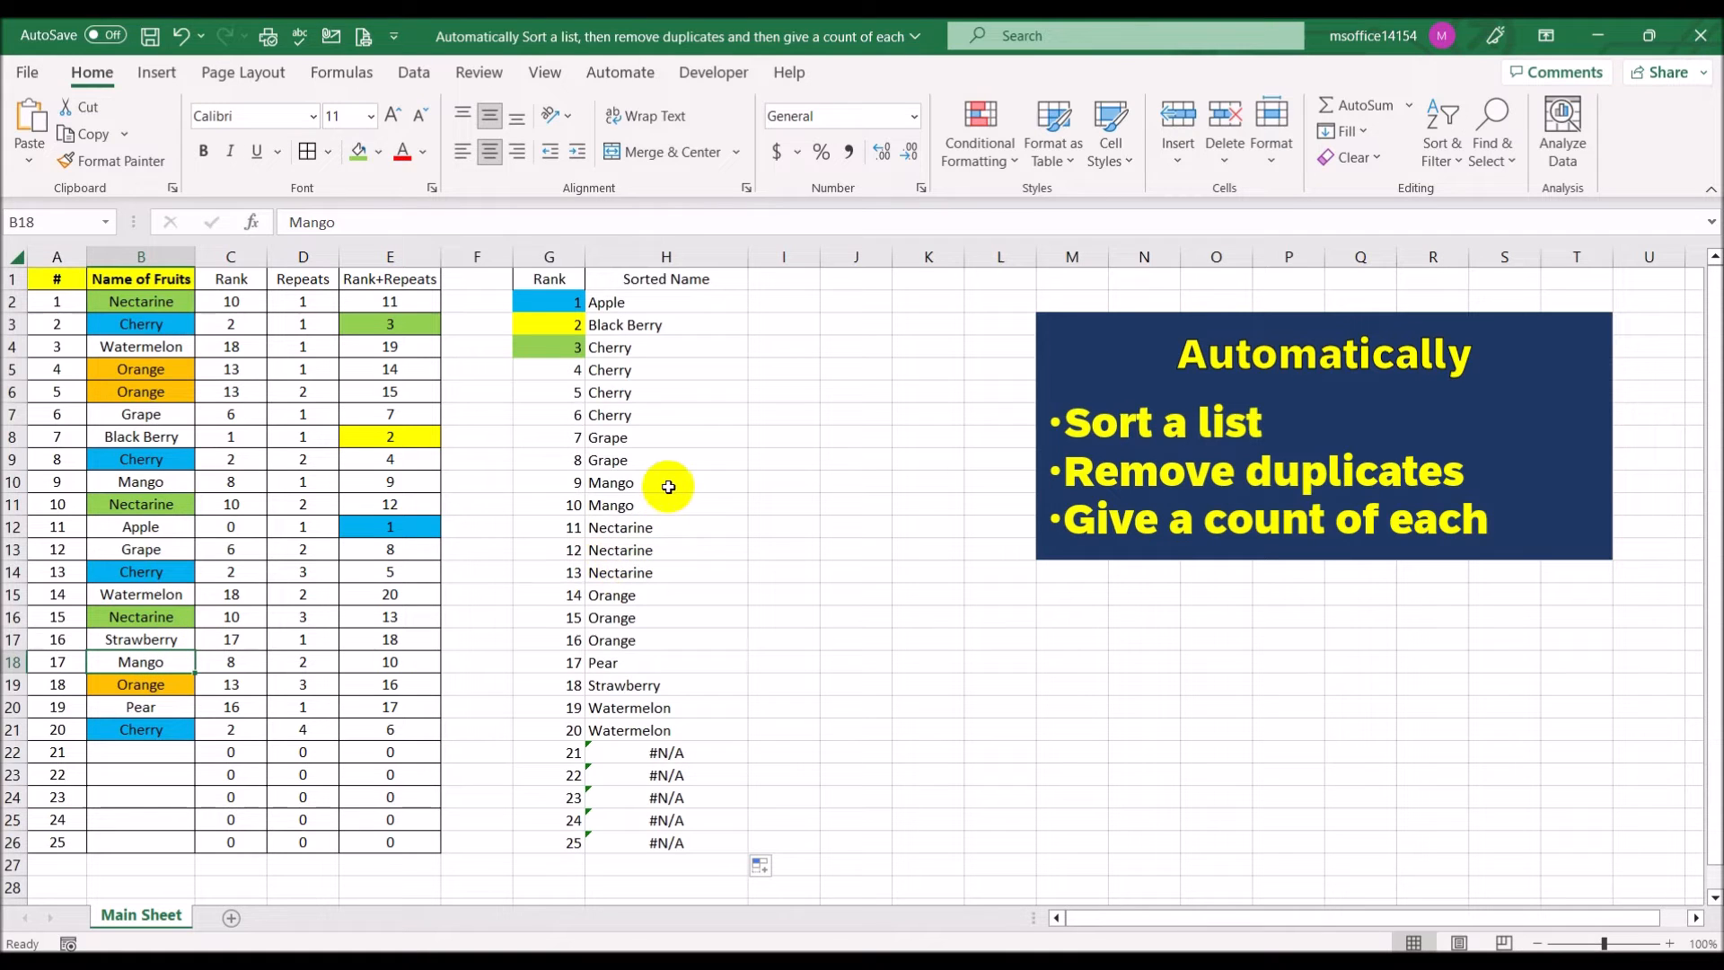
{"action": "left_click_drag", "start_coordinate": [627, 523], "coordinate": [635, 570]}
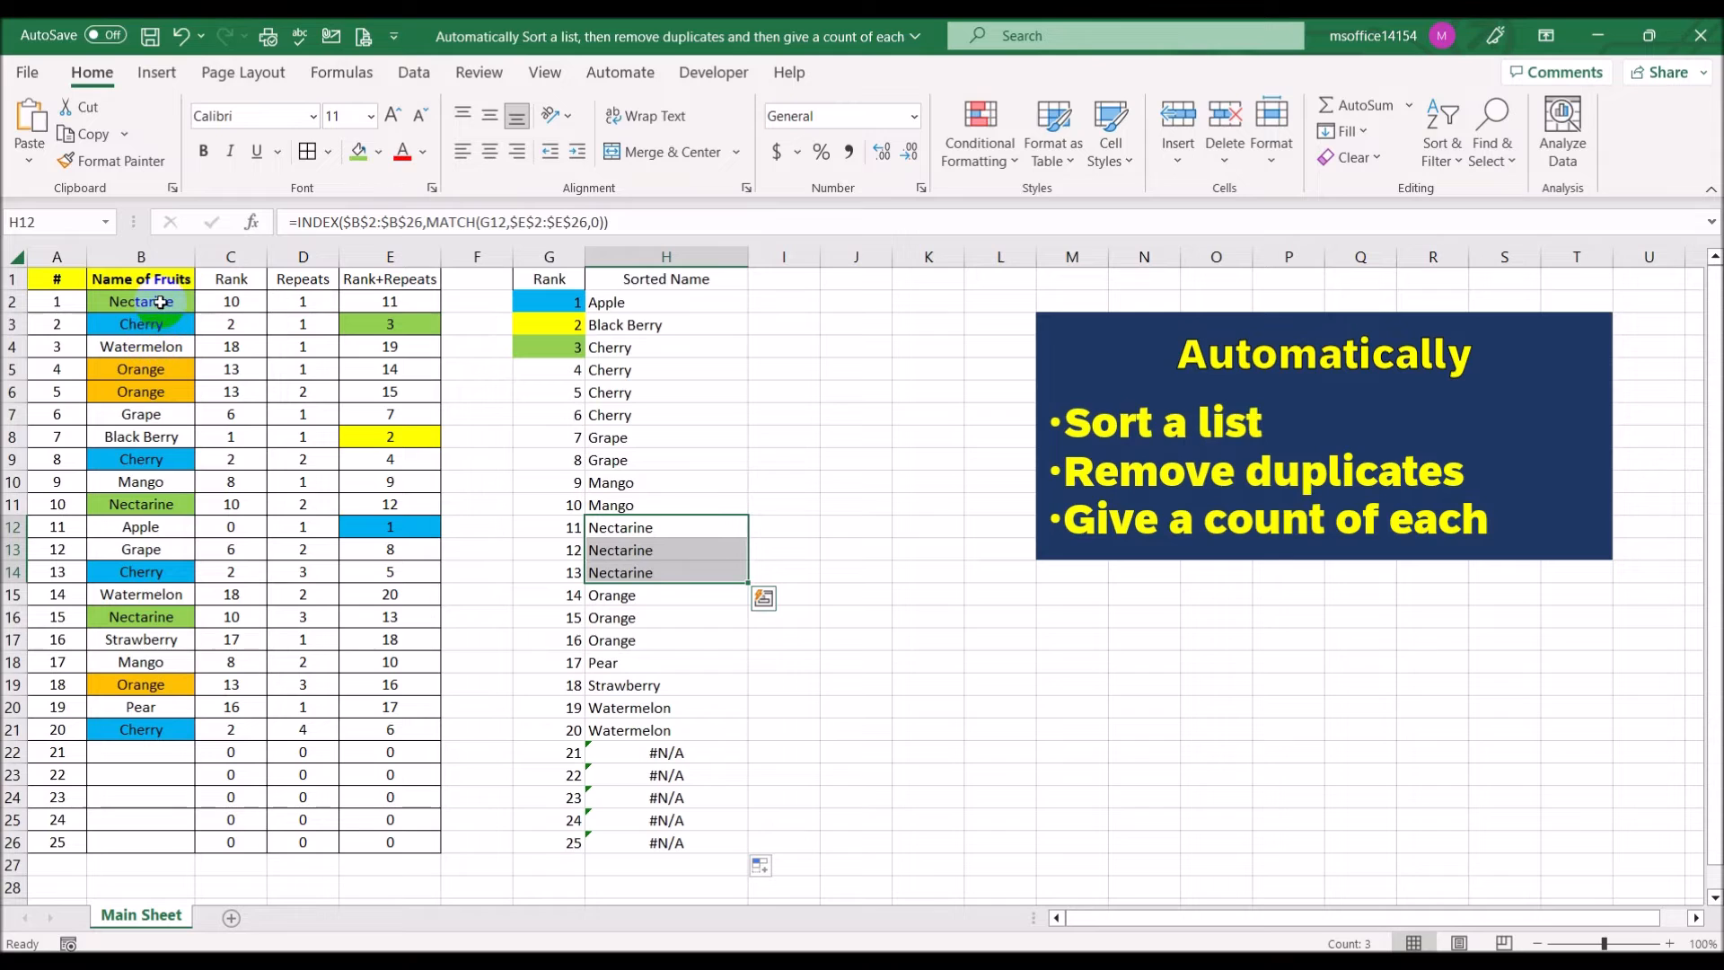
{"action": "left_click_drag", "start_coordinate": [663, 598], "coordinate": [662, 640]}
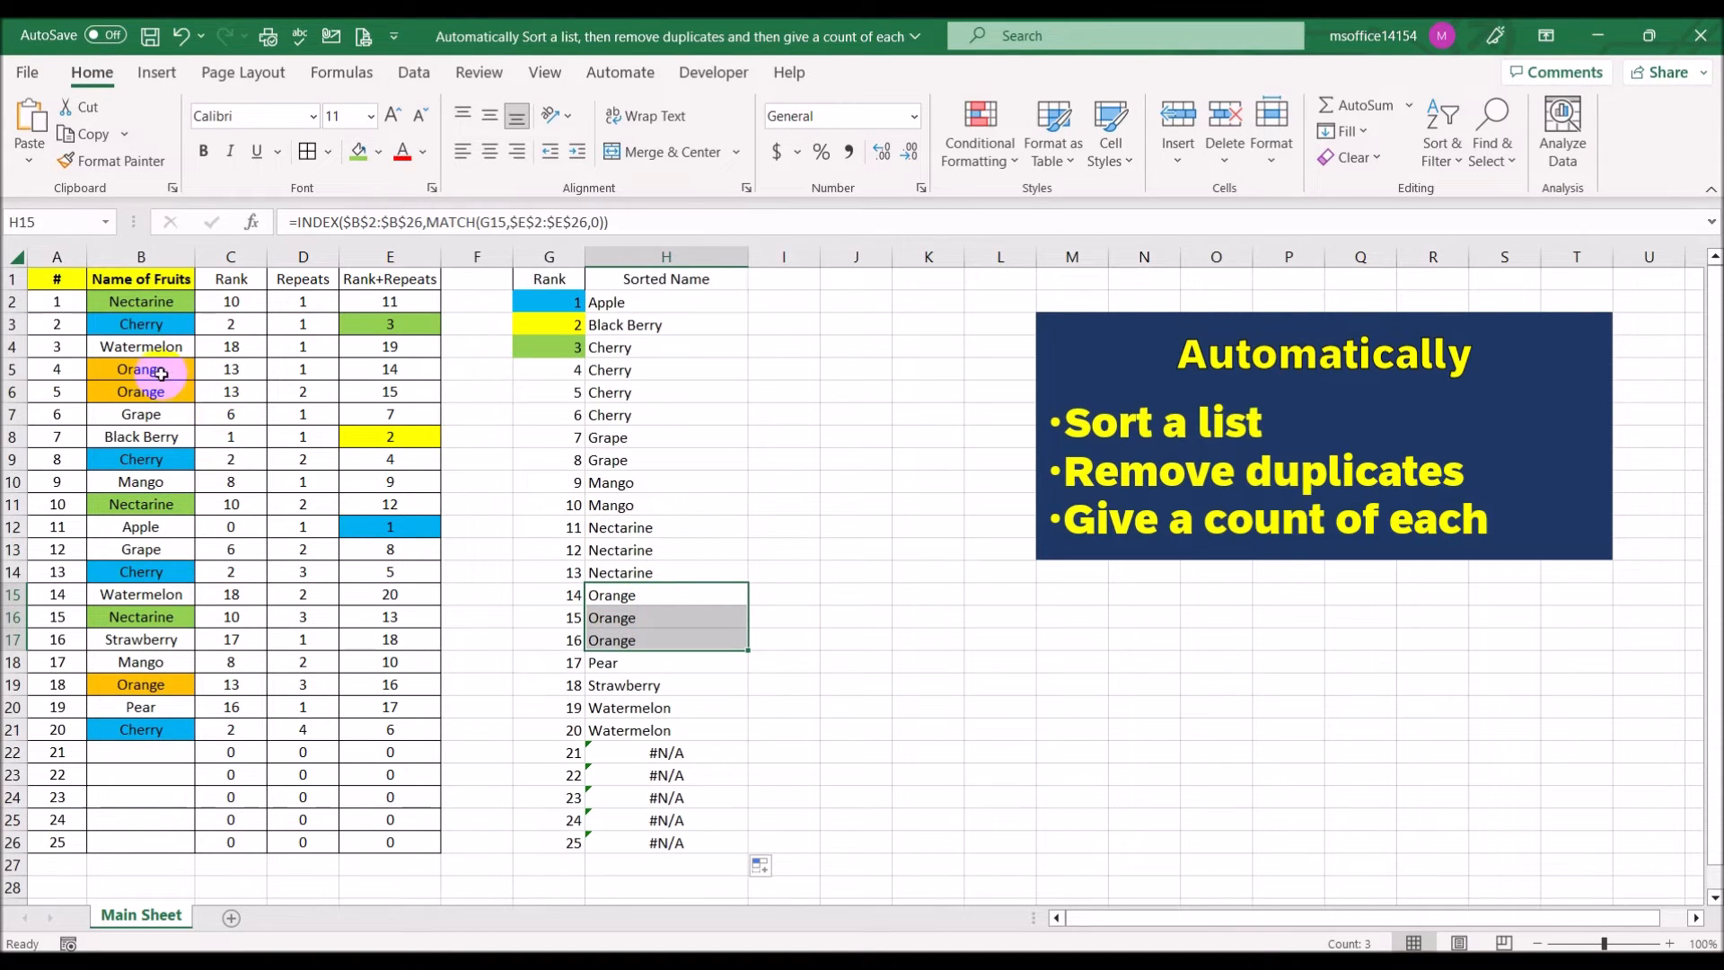
{"action": "left_click", "coordinate": [702, 662]}
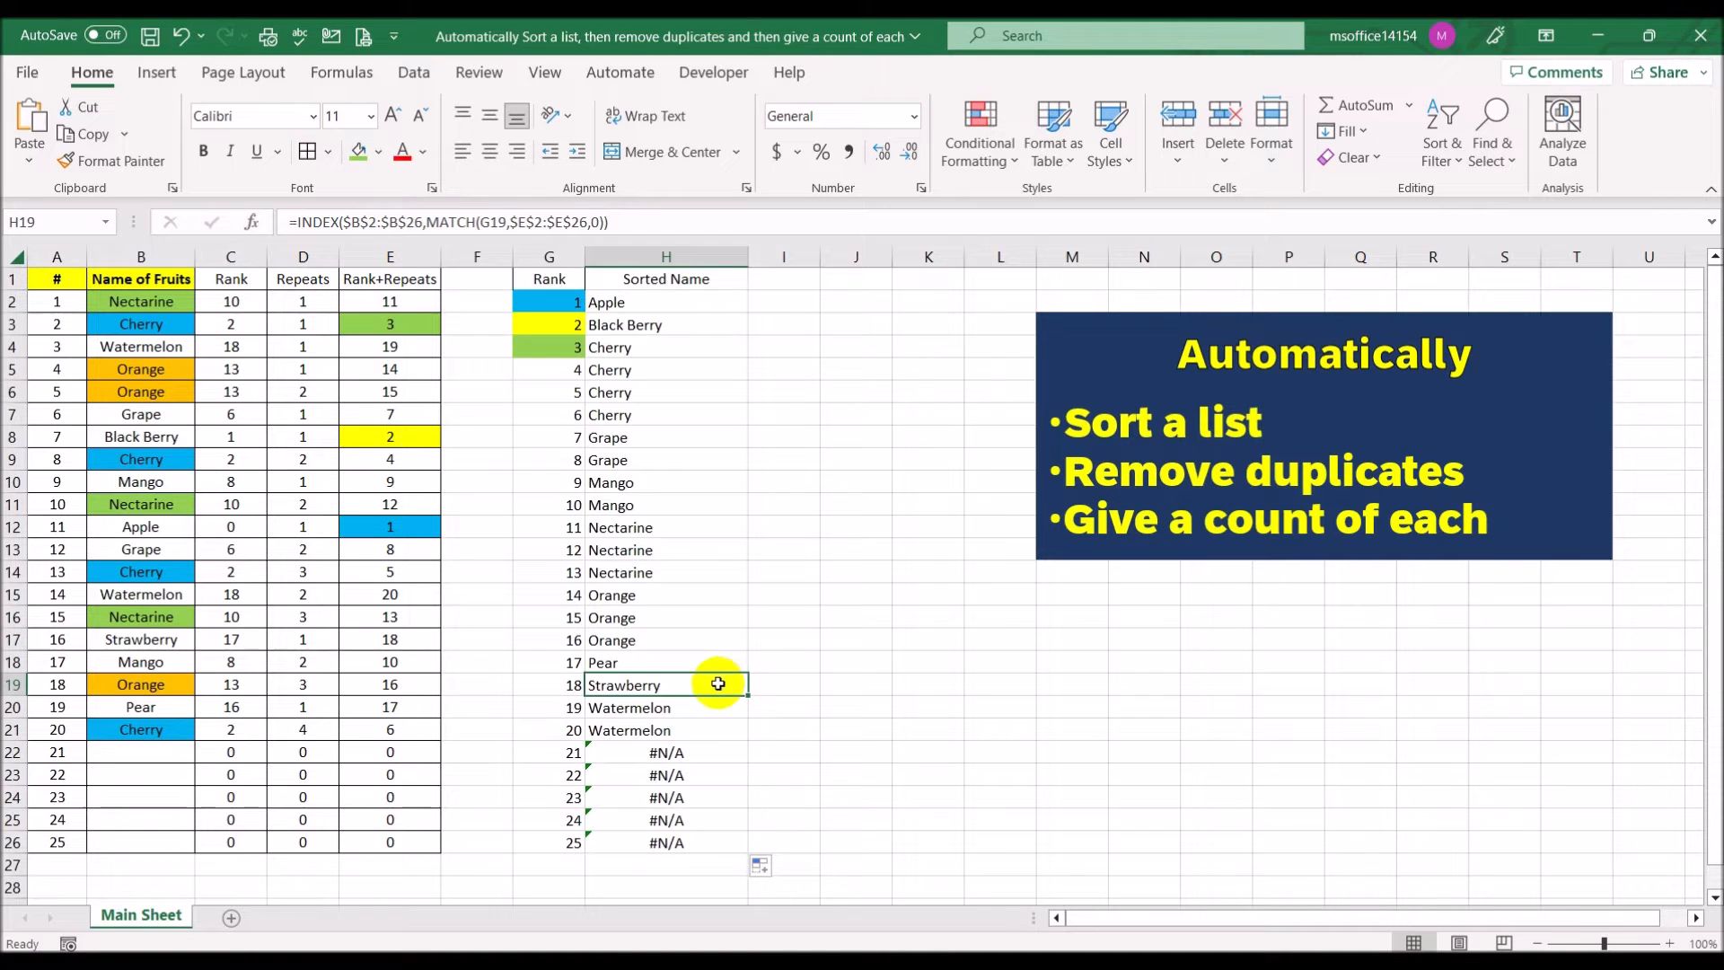
{"action": "left_click", "coordinate": [159, 643]}
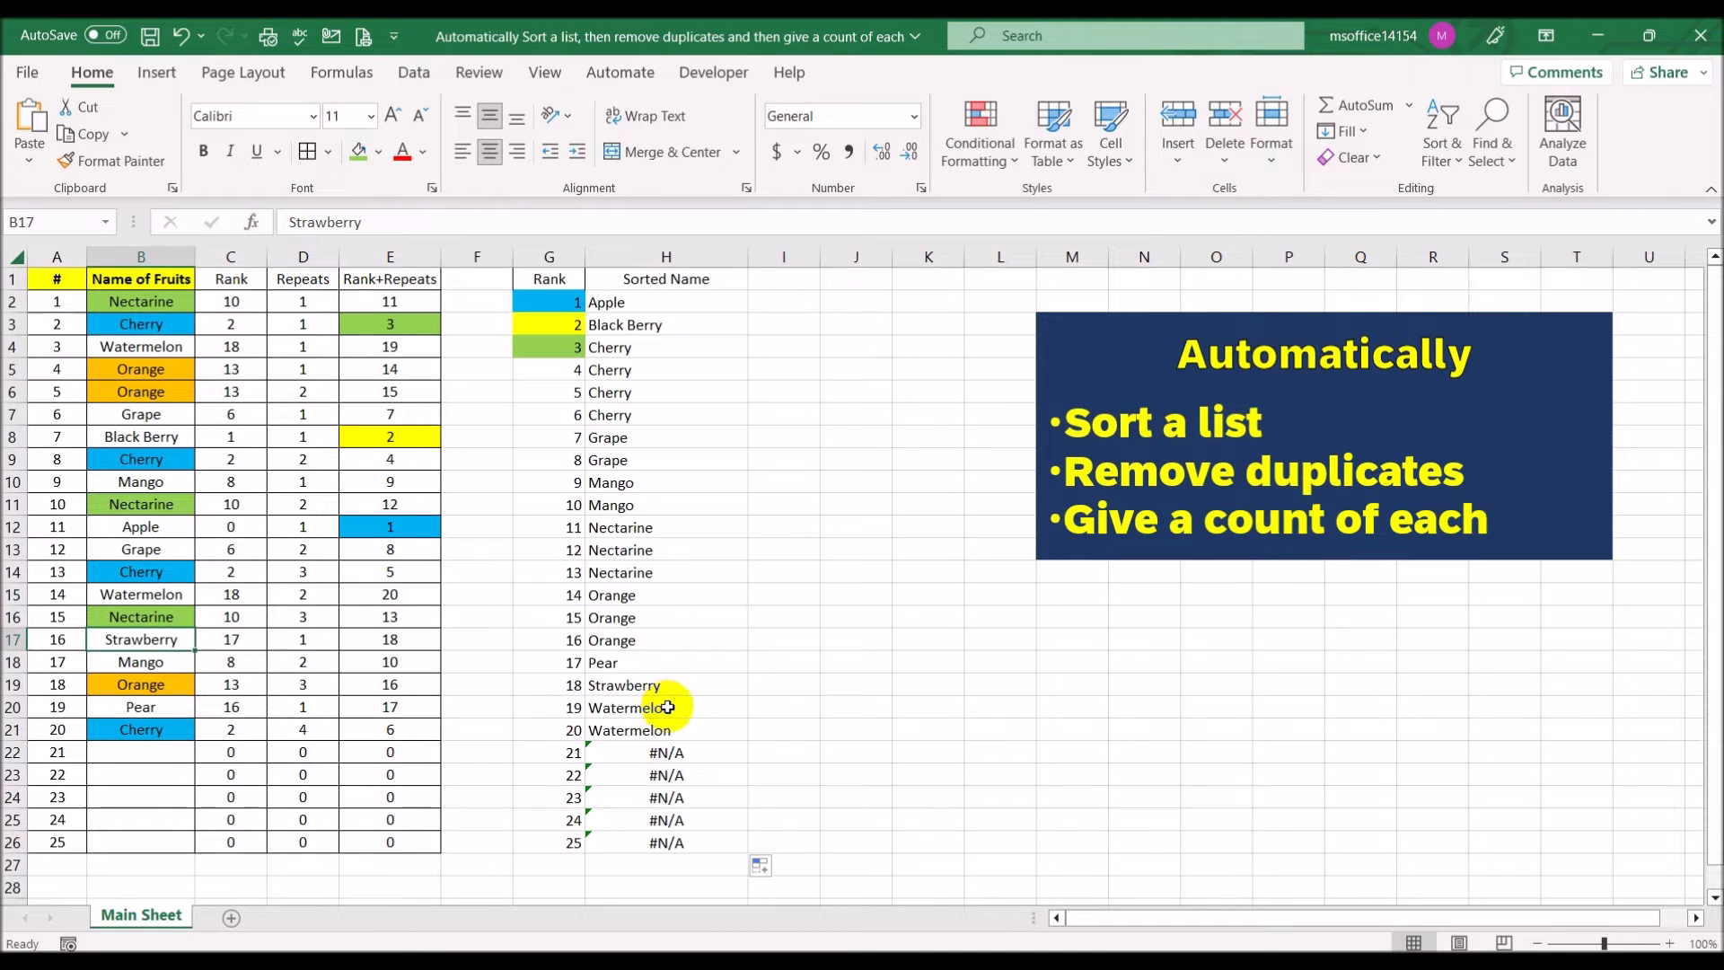
{"action": "left_click_drag", "start_coordinate": [668, 708], "coordinate": [674, 719]}
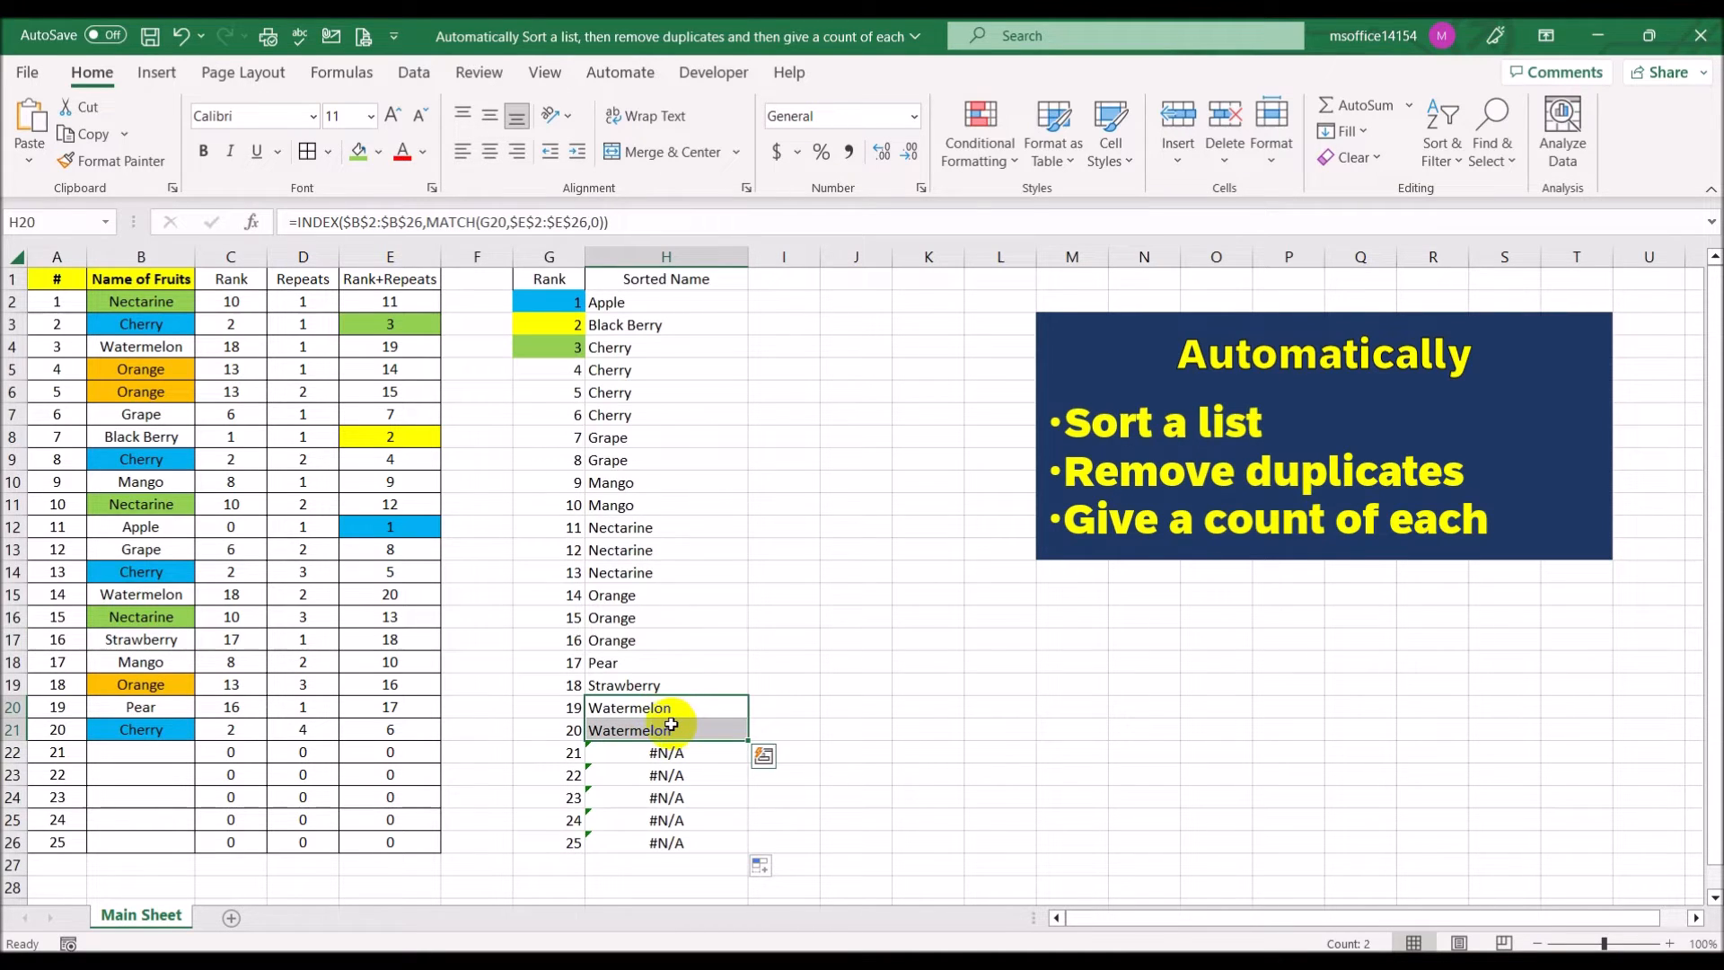
{"action": "left_click", "coordinate": [164, 591]}
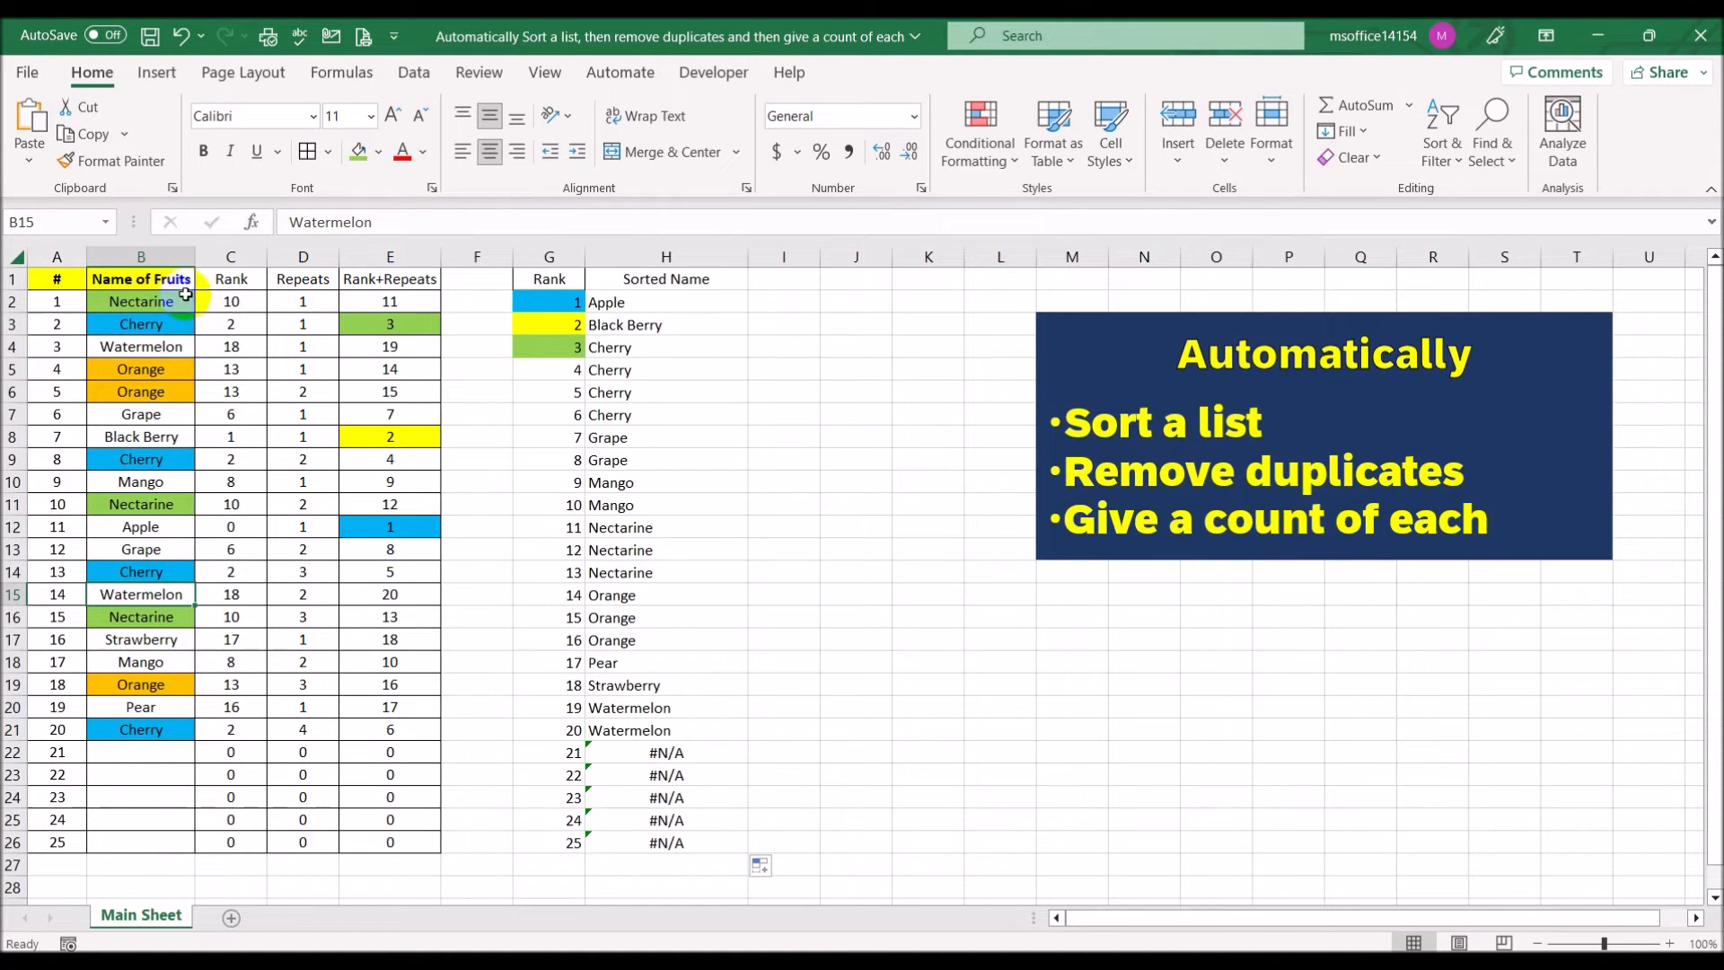
{"action": "left_click", "coordinate": [908, 411]}
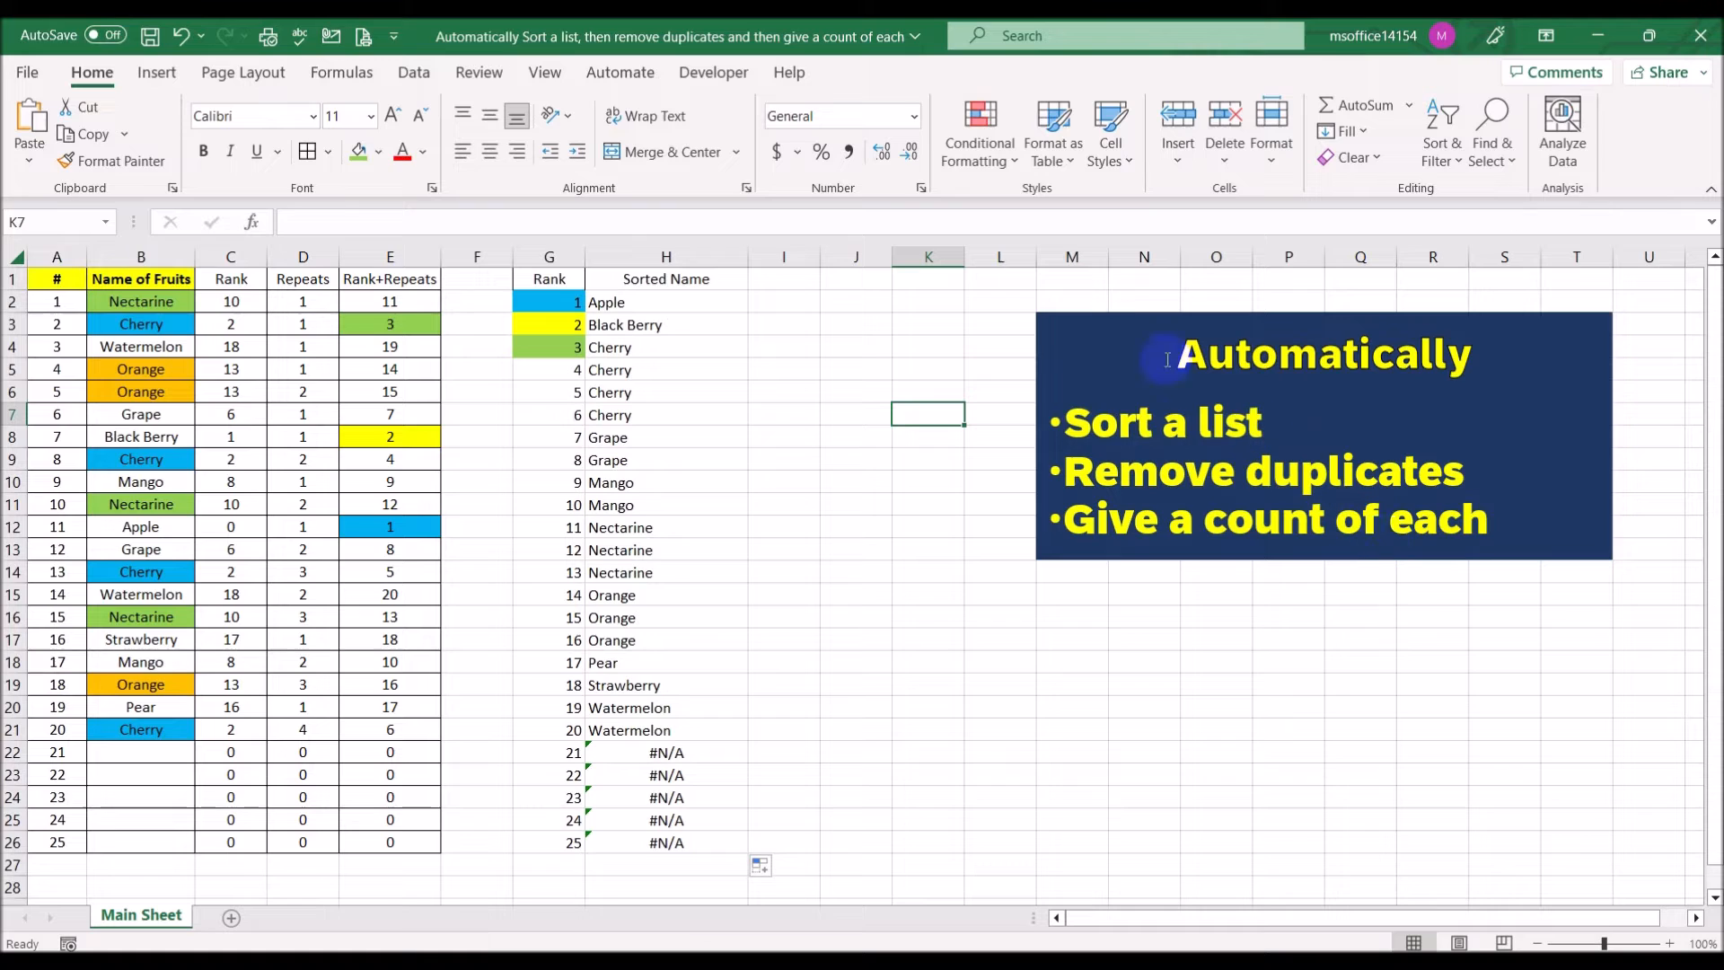
Examine the Sorted Name cells H22:H26 and the corresponding Name of Fruits cells B22:B26.
{"action": "left_click", "coordinate": [782, 301]}
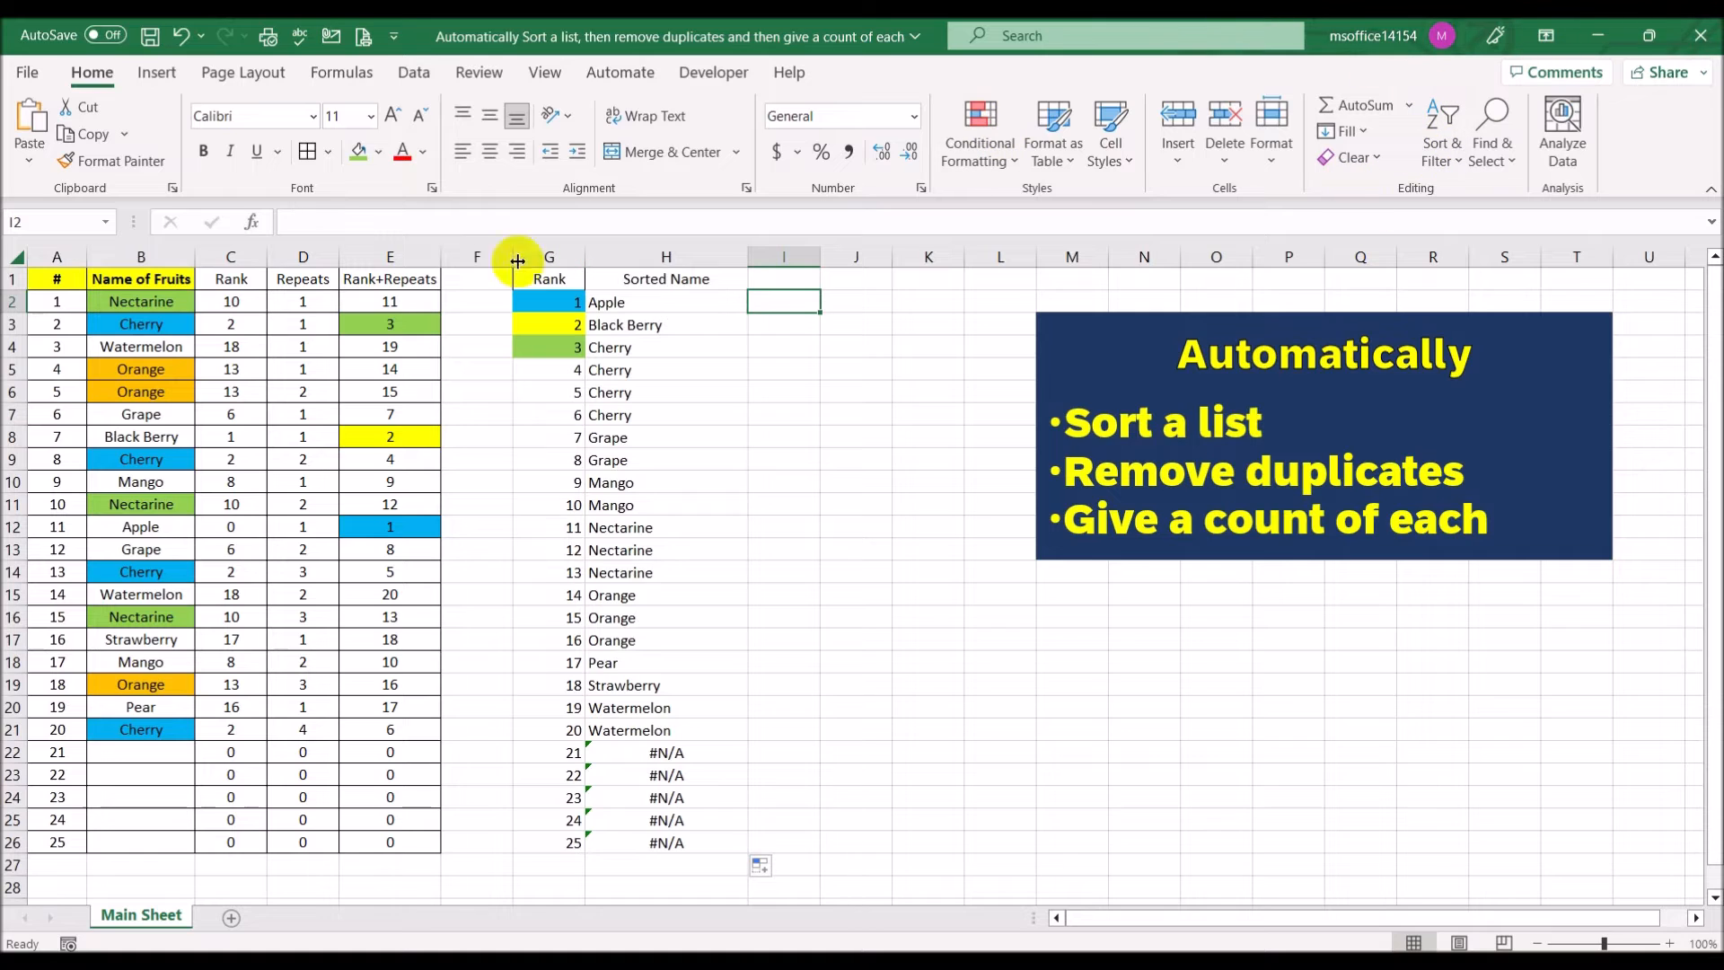
{"action": "left_click", "coordinate": [654, 753]}
{"action": "left_click", "coordinate": [656, 794]}
{"action": "left_click", "coordinate": [661, 819]}
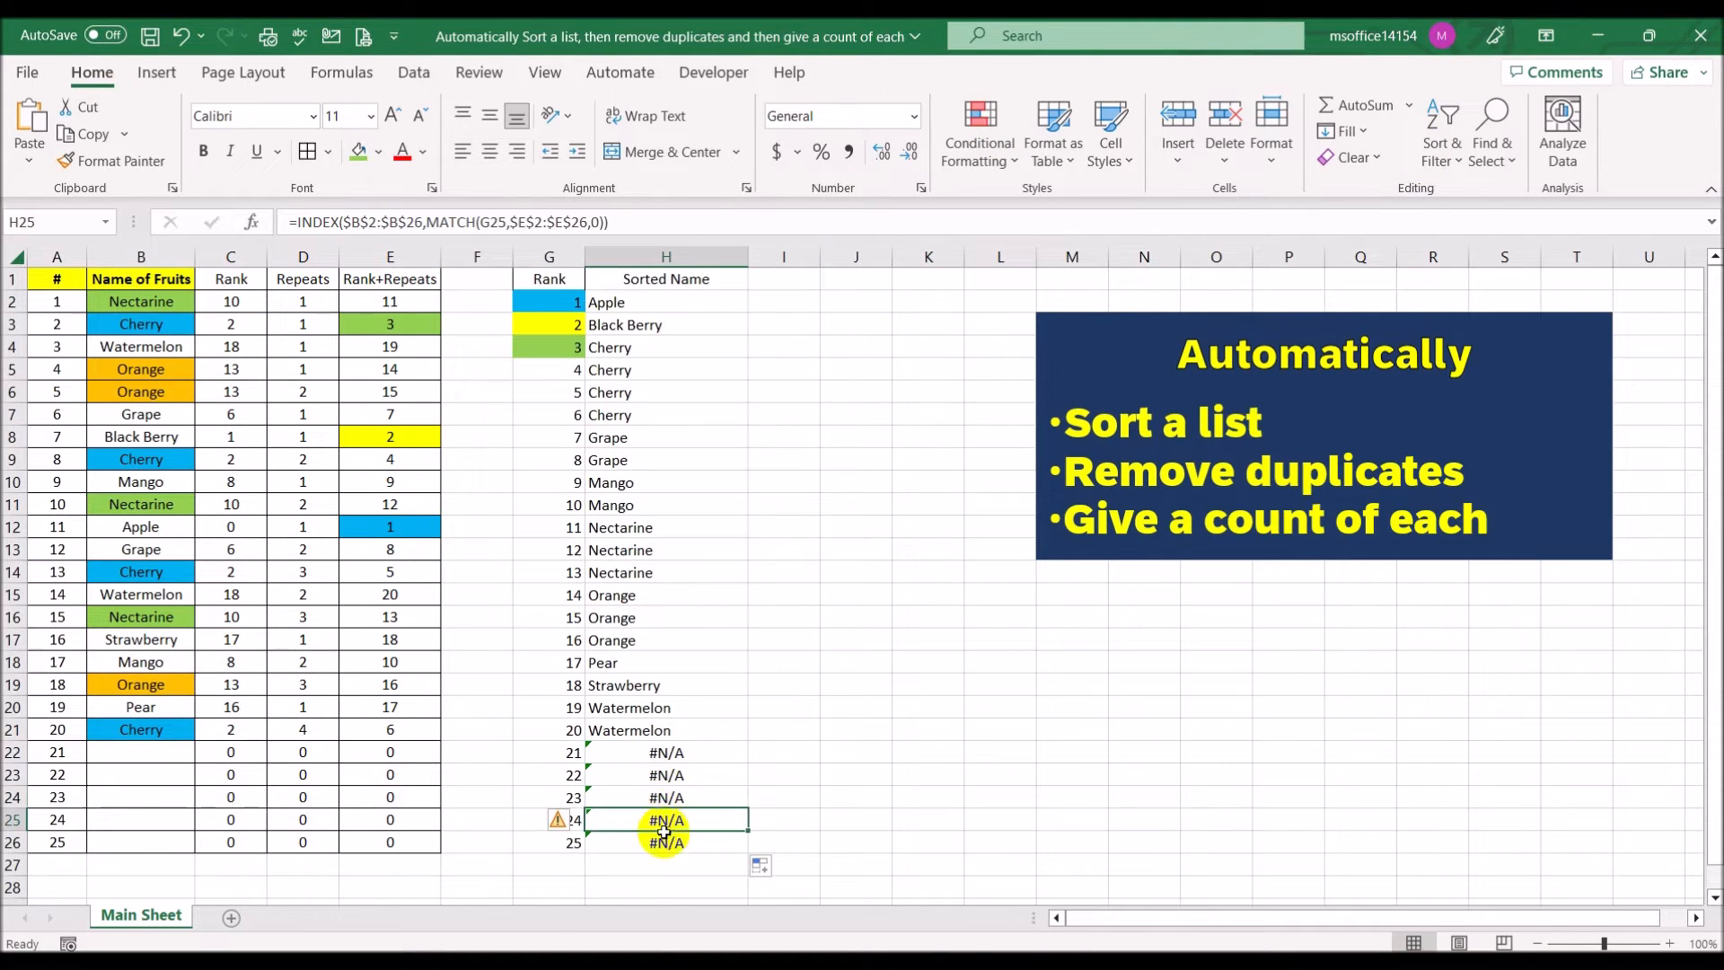
{"action": "left_click", "coordinate": [665, 841]}
{"action": "left_click", "coordinate": [649, 755]}
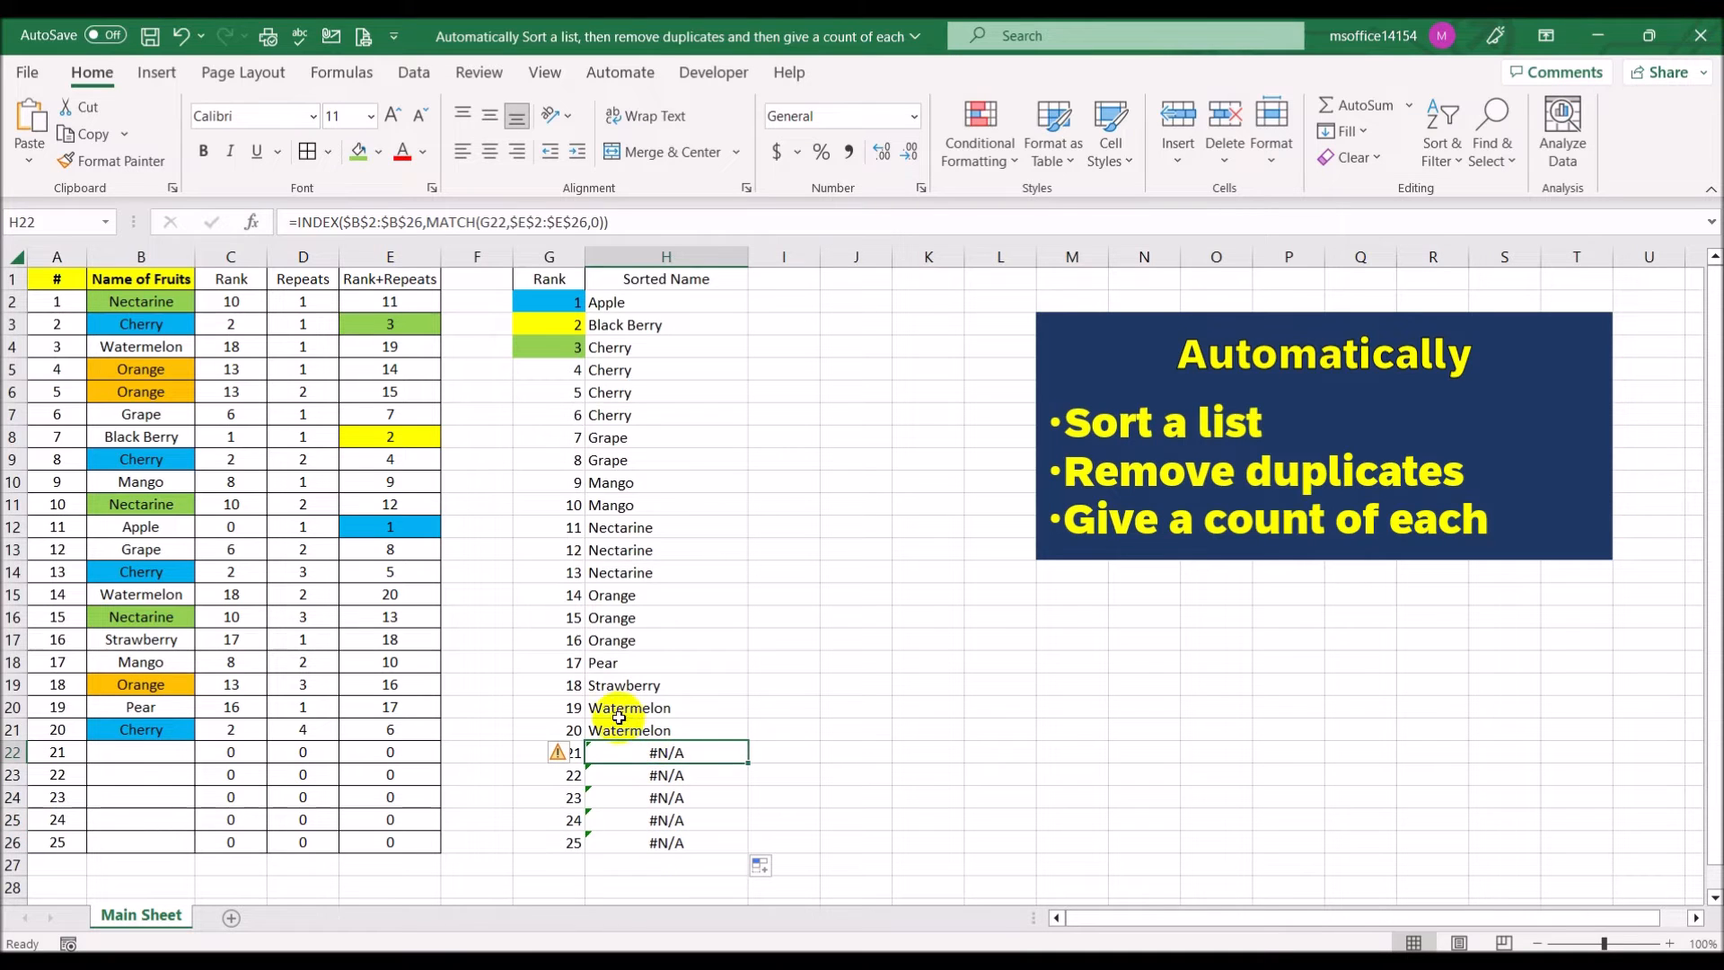
{"action": "left_click_drag", "start_coordinate": [147, 753], "coordinate": [127, 839]}
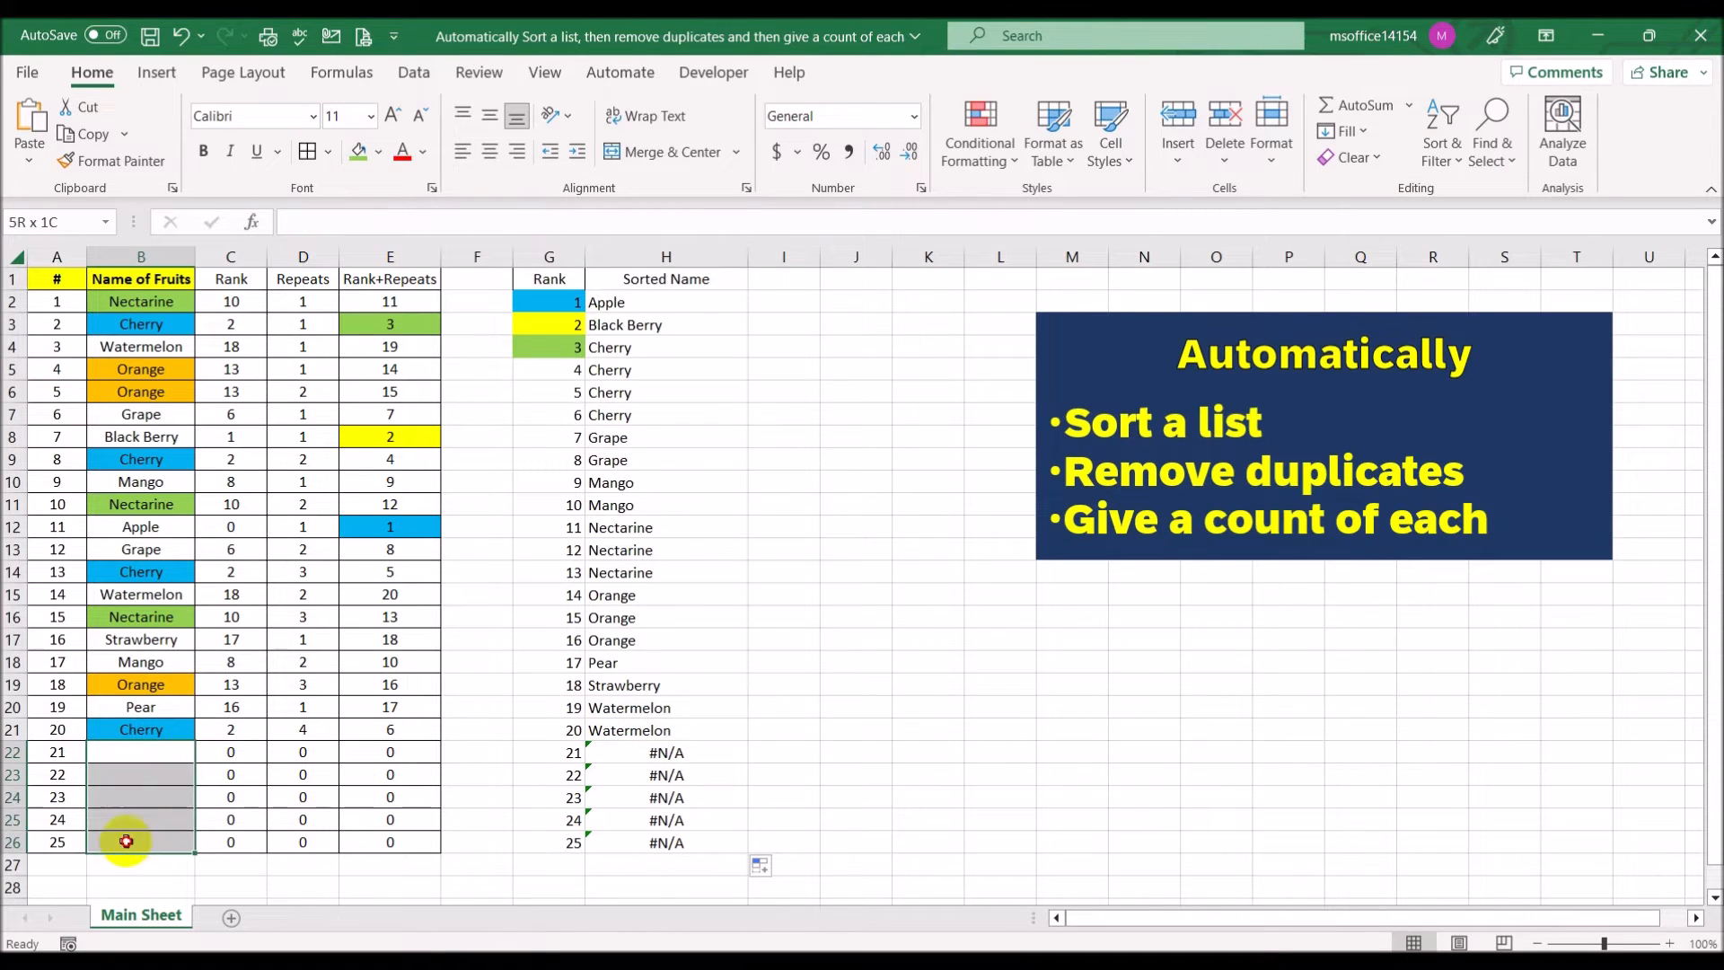
Wrap the H2 formula in IFERROR with an empty text result: =IFERROR(INDEX($B$2:$B$26,MATCH(G2,$E$2:$E$26,0)),"").
{"action": "left_click", "coordinate": [662, 305]}
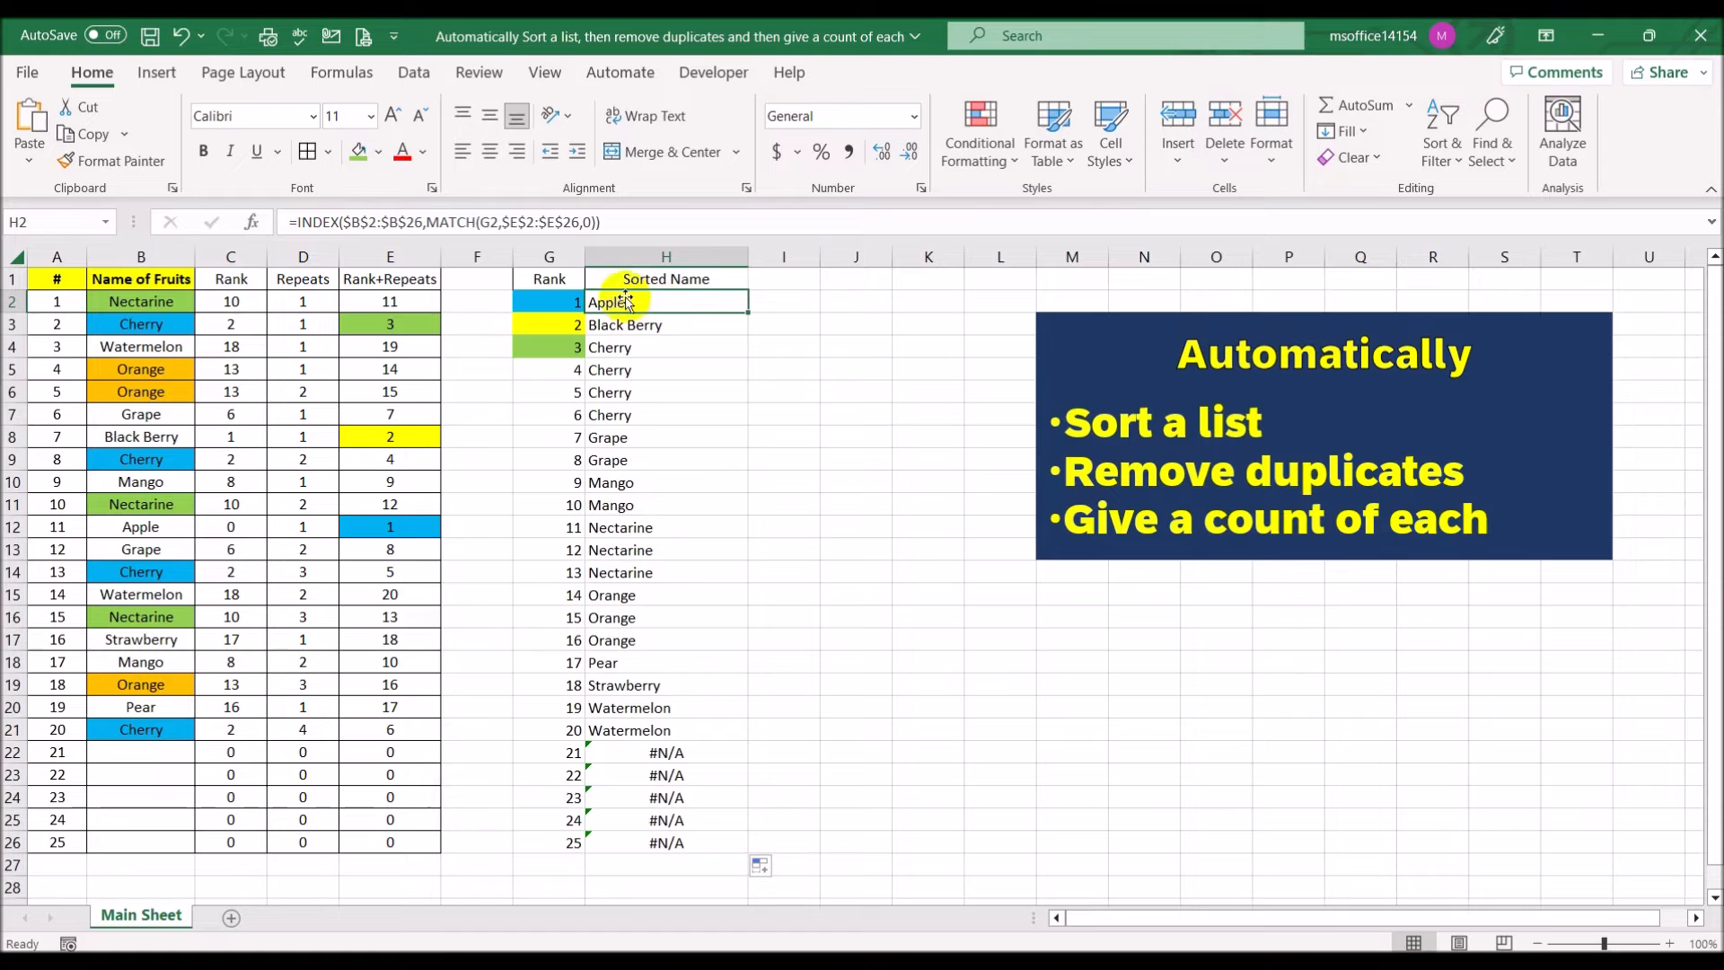
{"action": "left_click", "coordinate": [308, 222]}
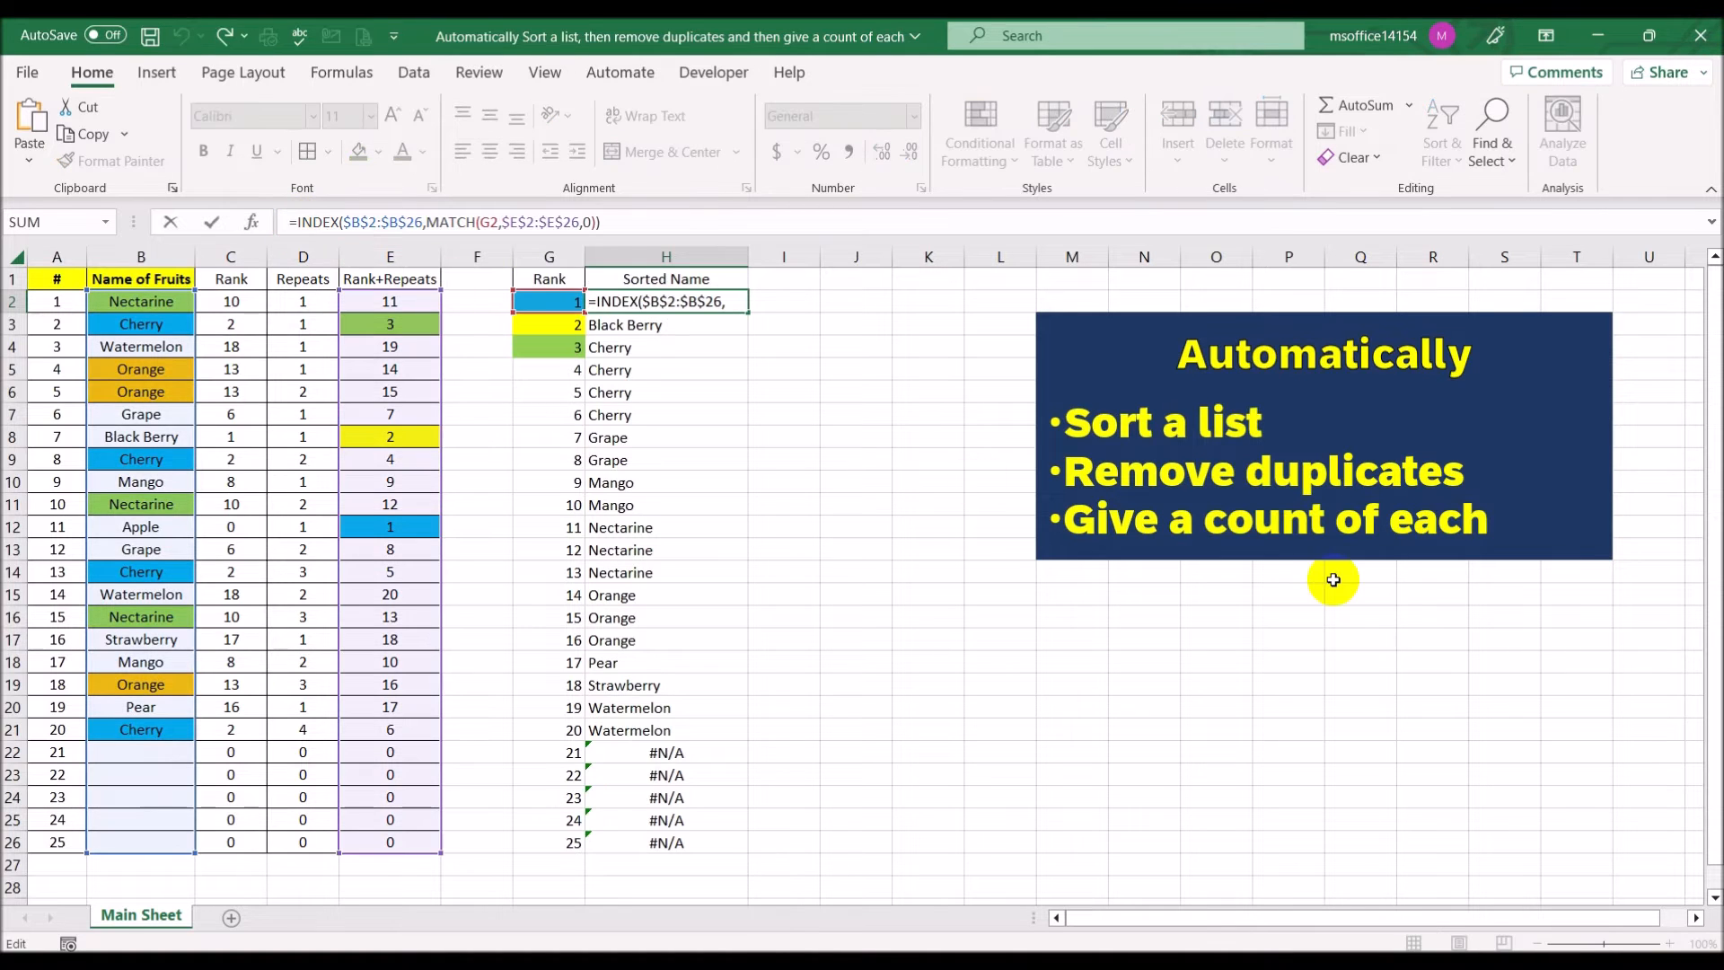
{"action": "type", "text": "ife"}
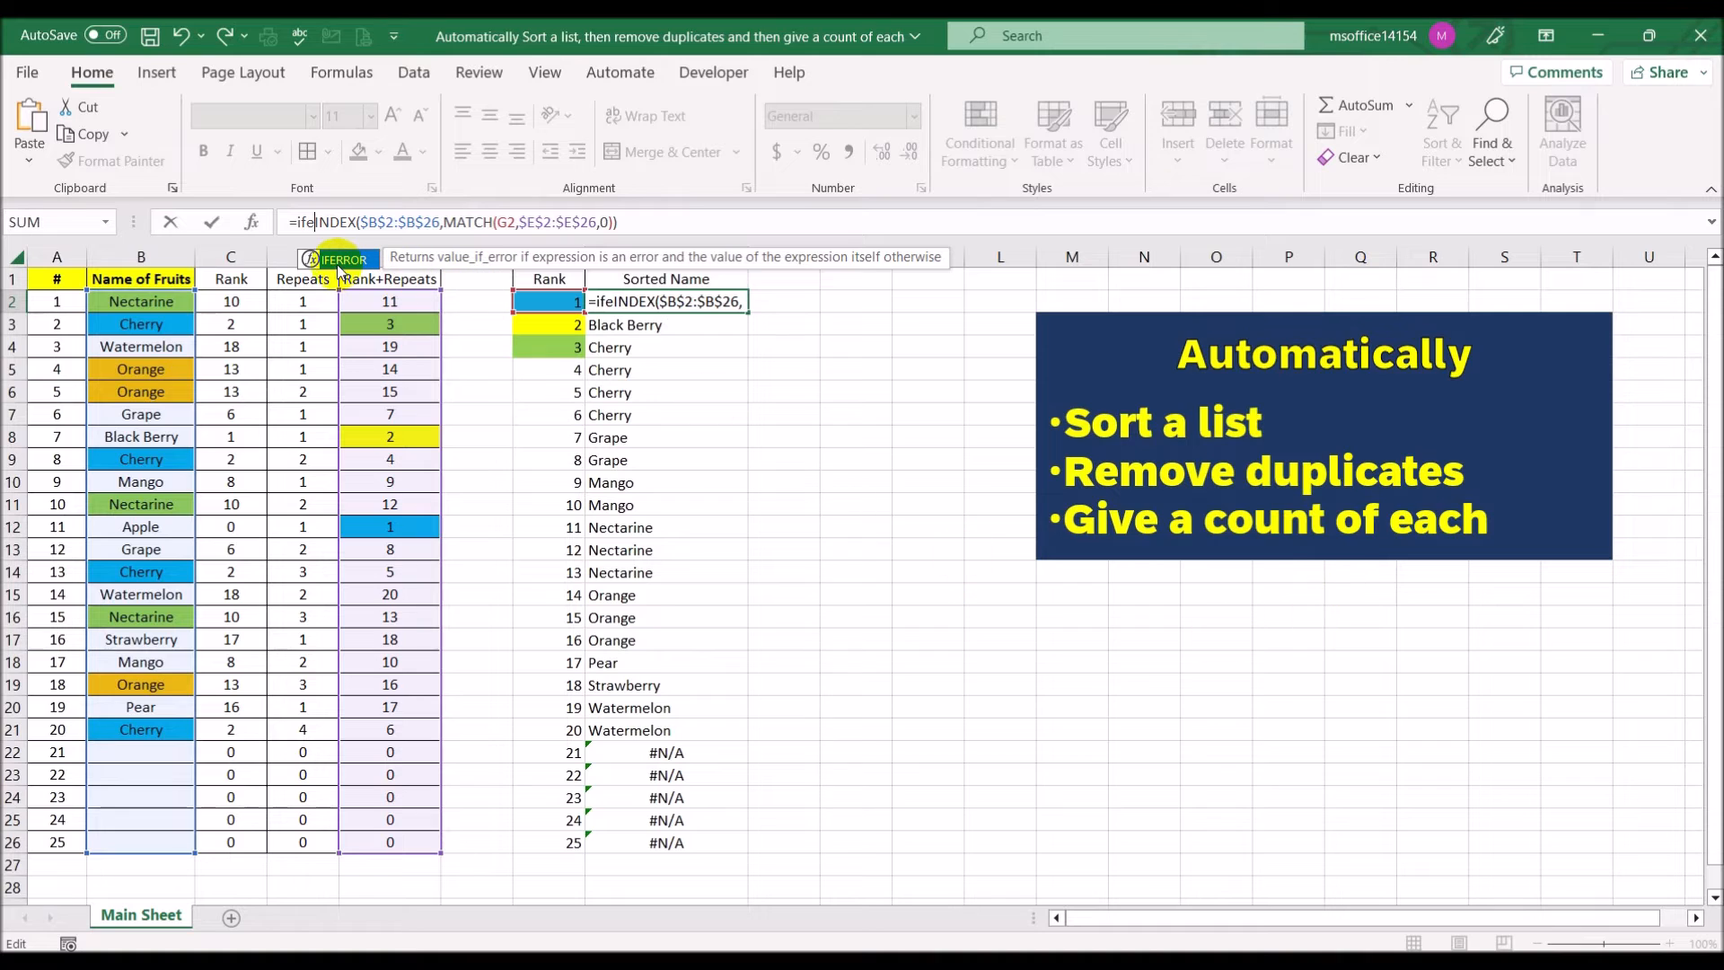
{"action": "double_click", "coordinate": [340, 260]}
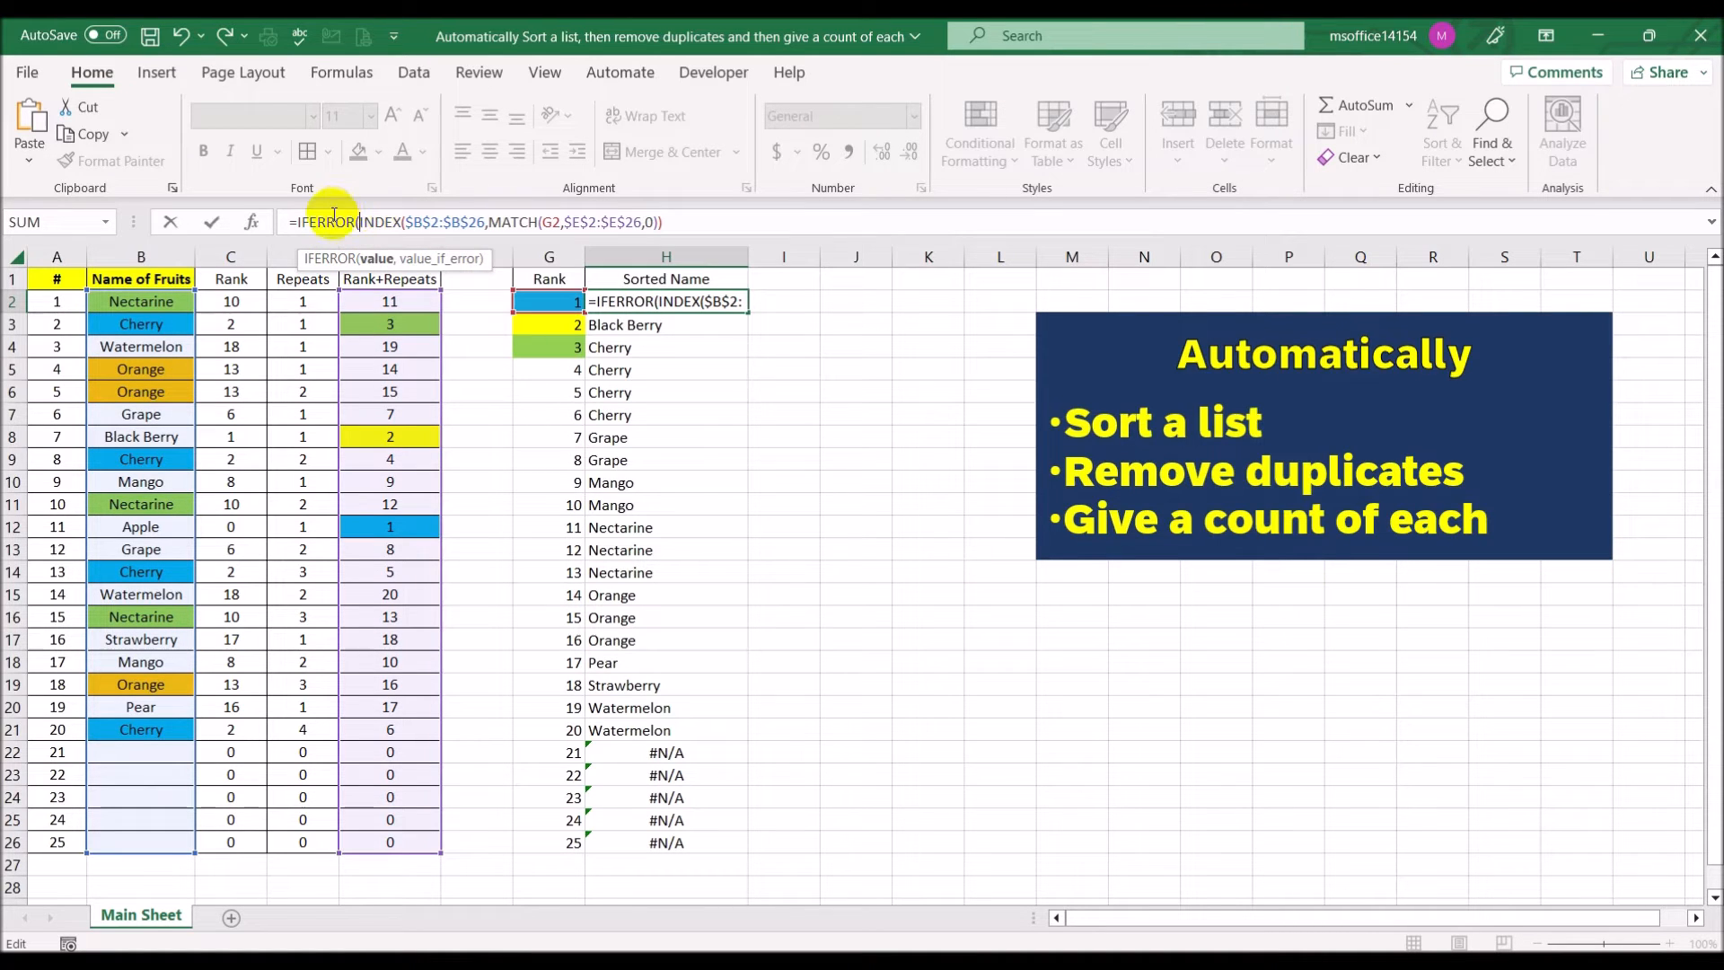
{"action": "left_click", "coordinate": [680, 222]}
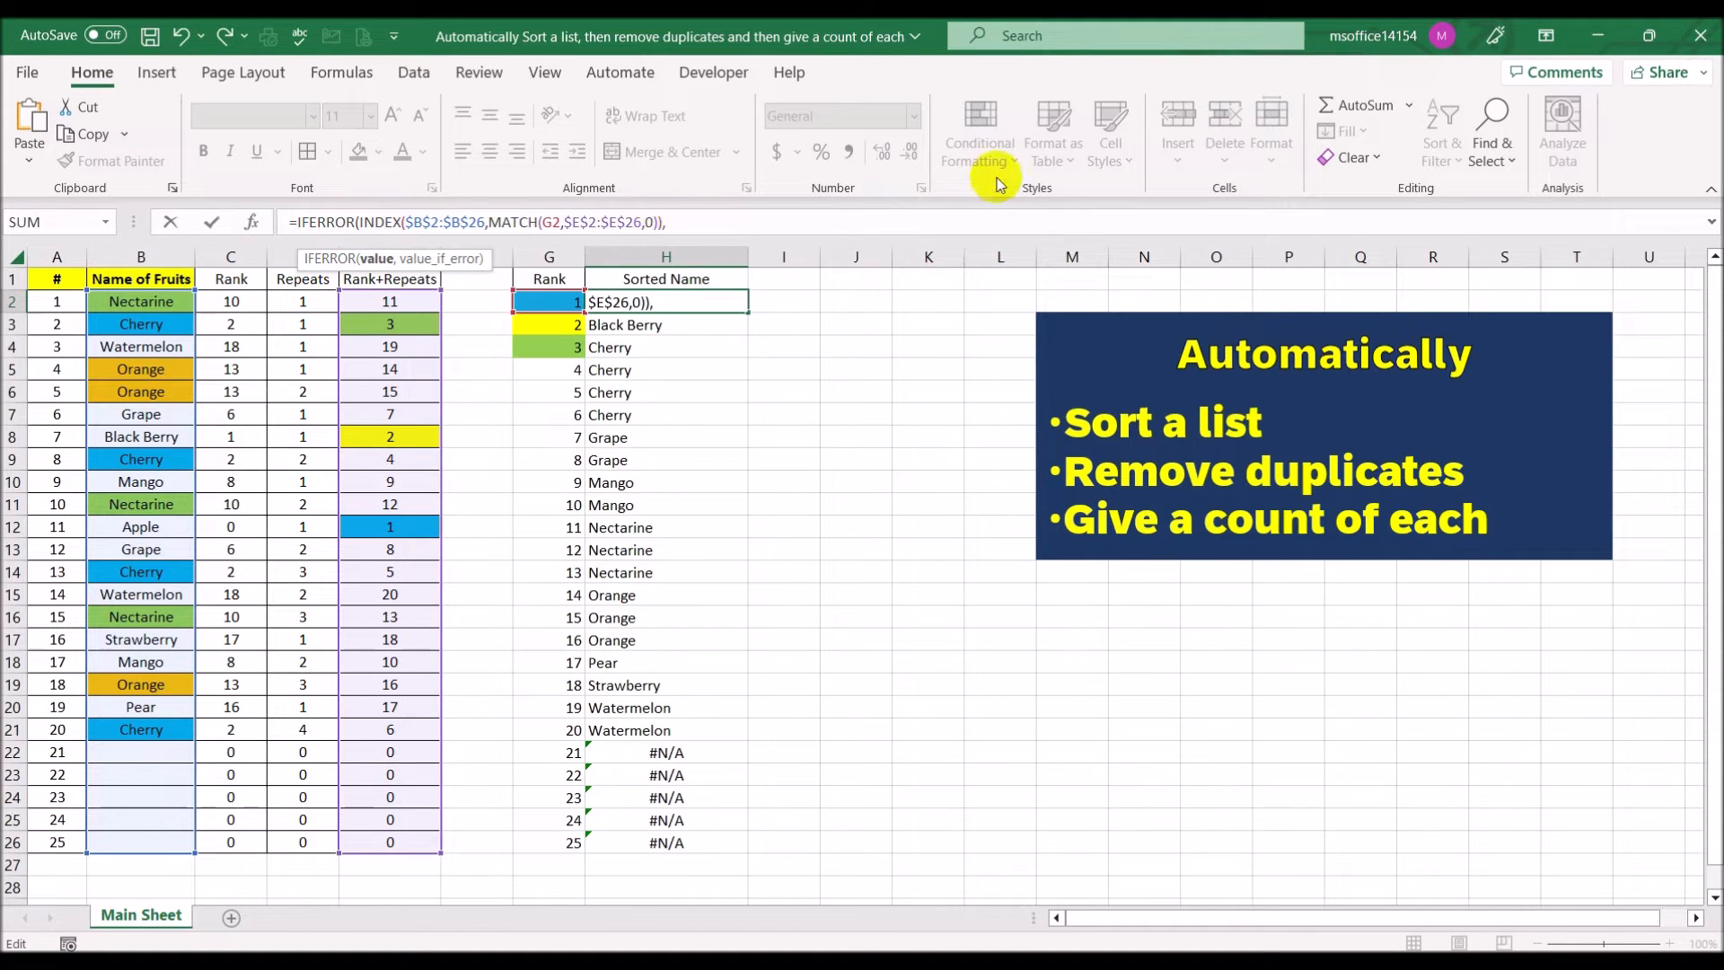
{"action": "type", "text": ",\"\")"}
{"action": "key", "text": "Return"}
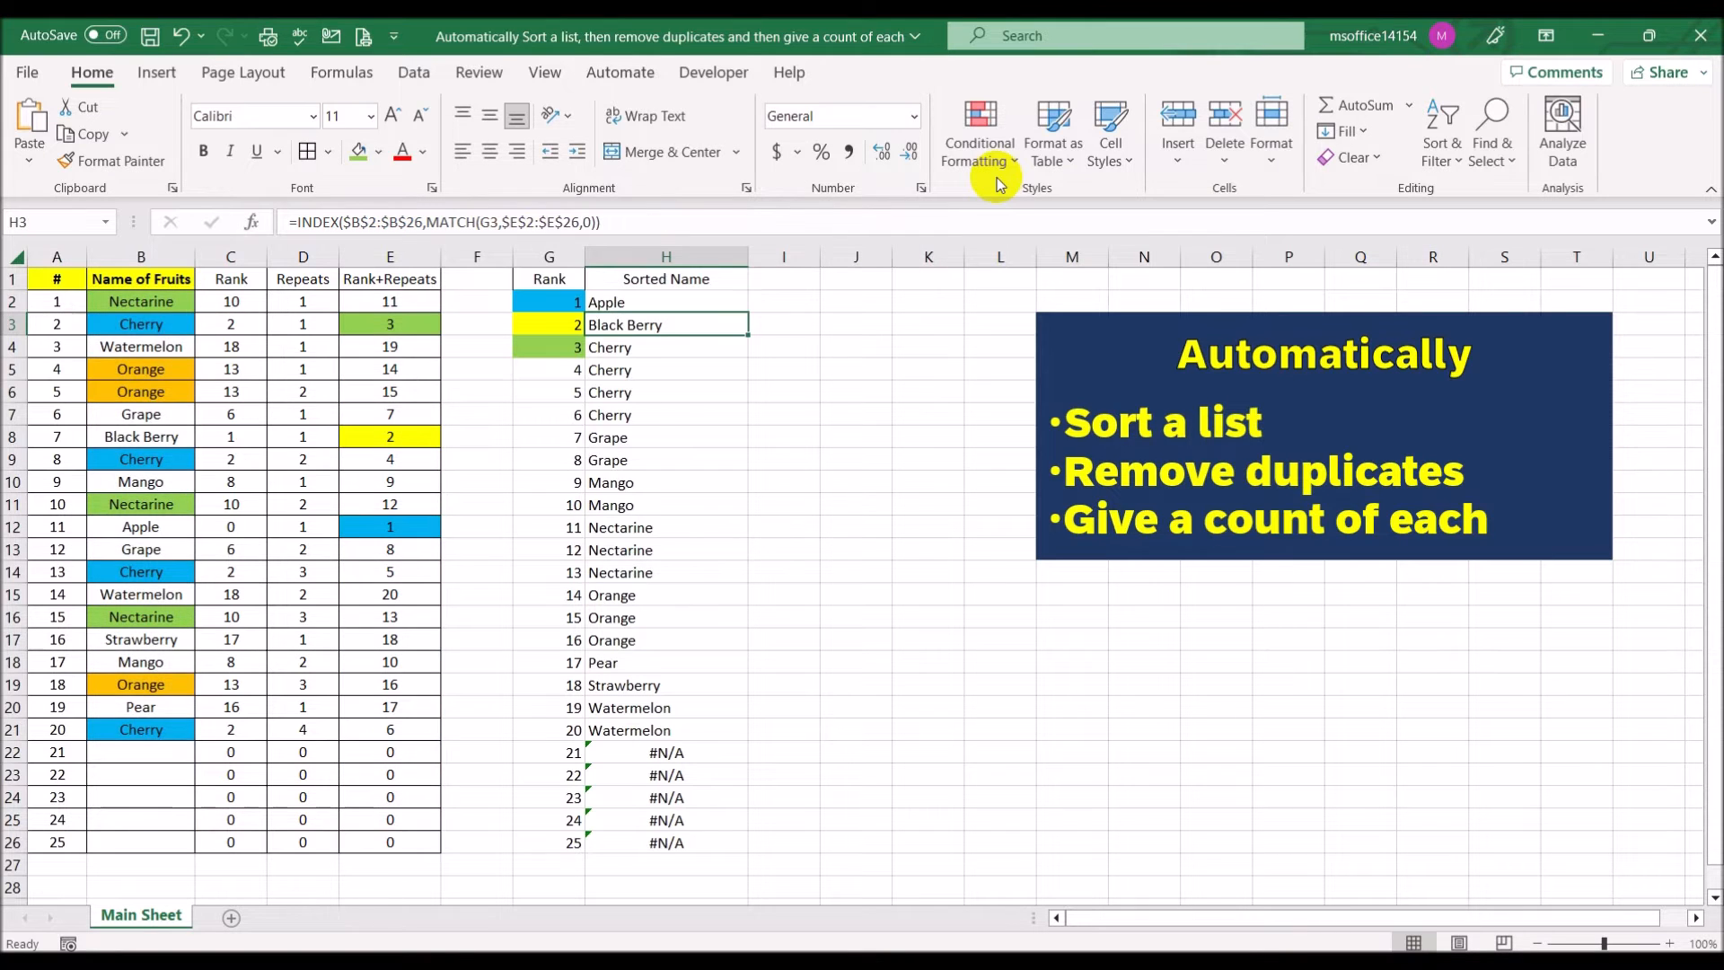
Fill the H2 IFERROR formula down the Sorted Name column to H26.
{"action": "left_click", "coordinate": [727, 310]}
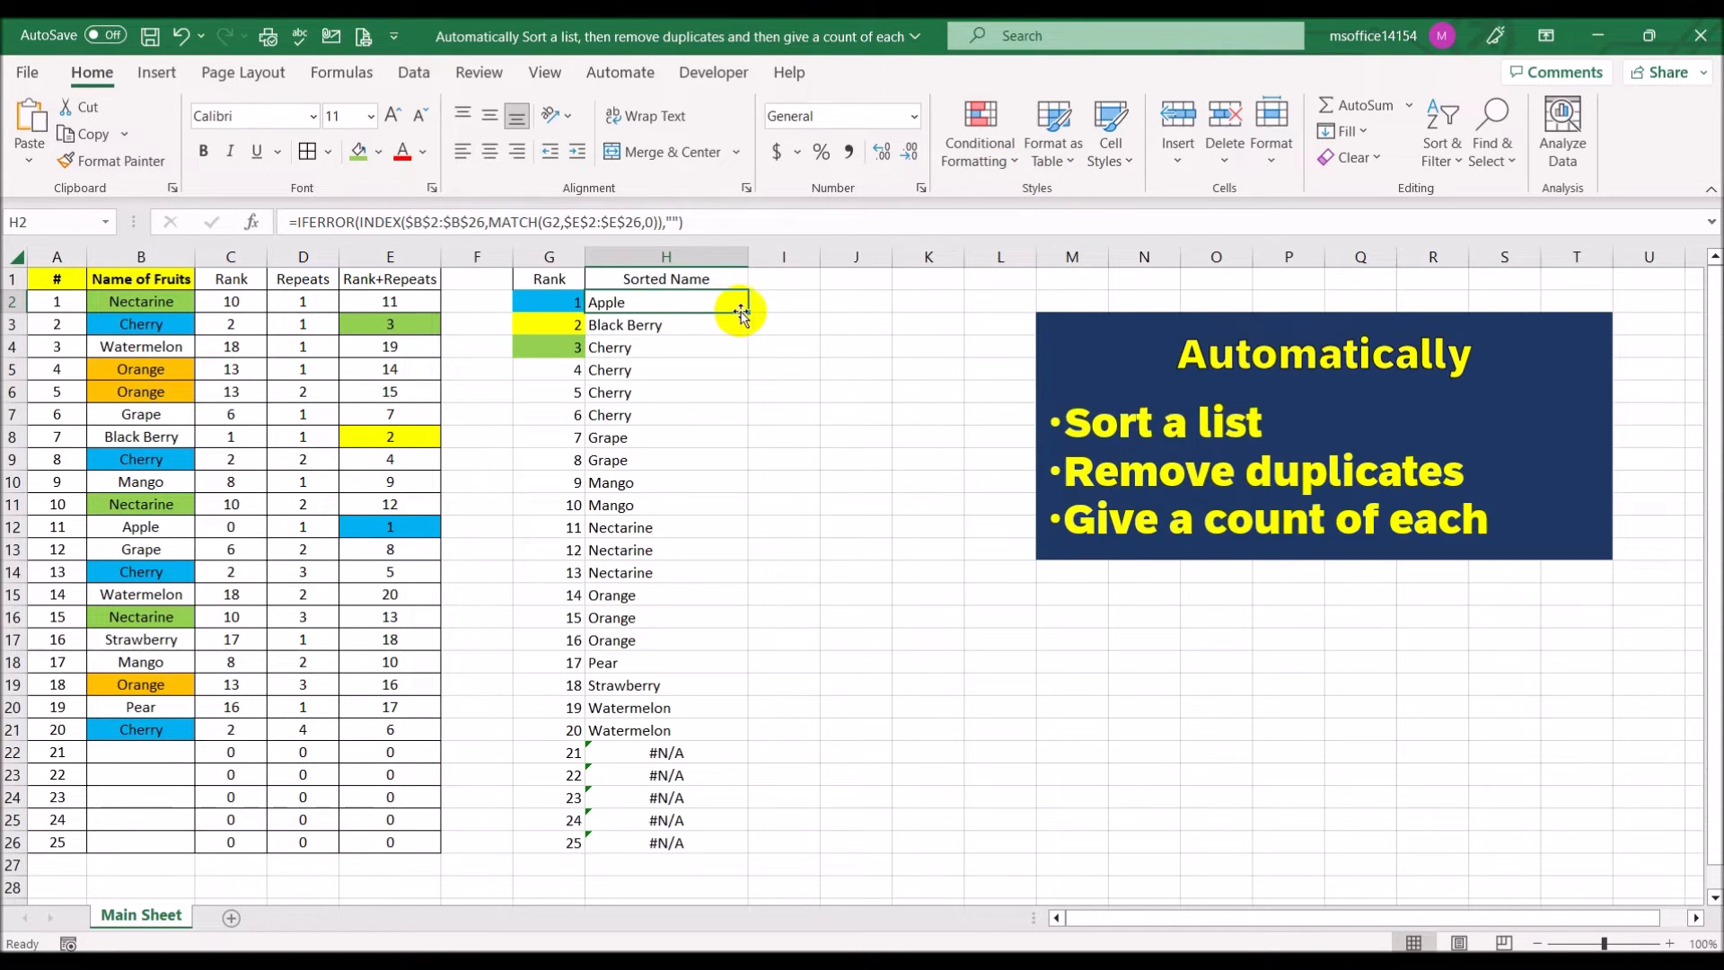
{"action": "left_click", "coordinate": [753, 312]}
{"action": "left_click", "coordinate": [744, 312]}
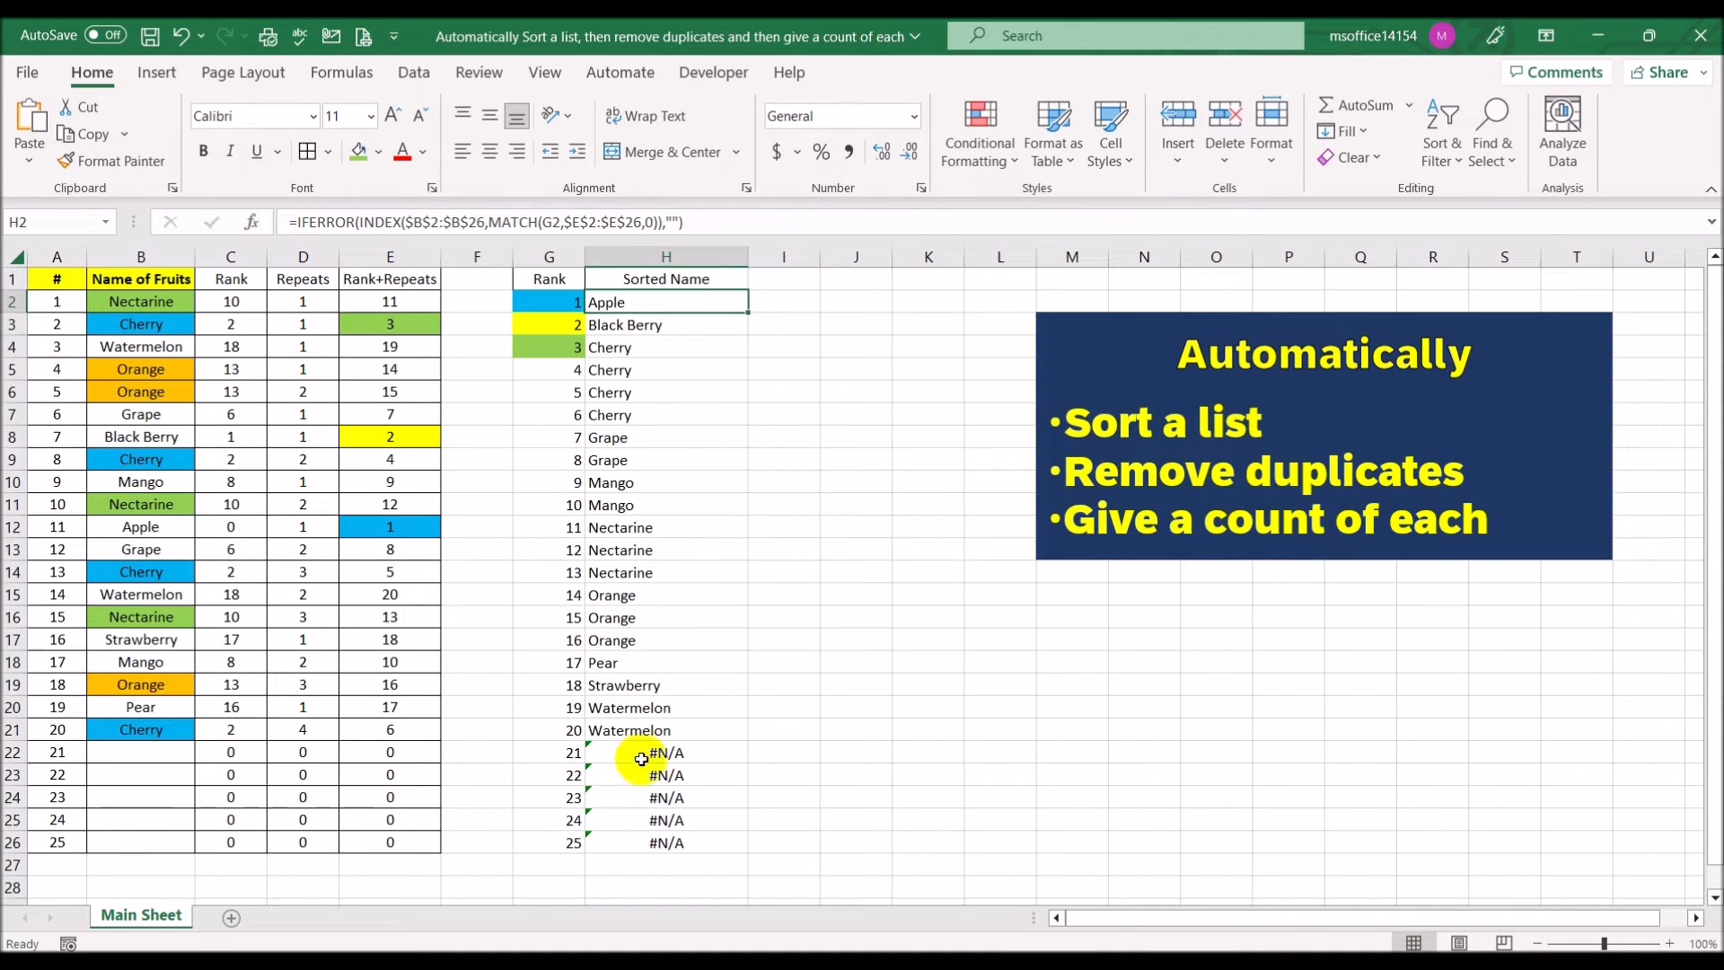
{"action": "double_click", "coordinate": [750, 313]}
{"action": "left_click", "coordinate": [819, 363]}
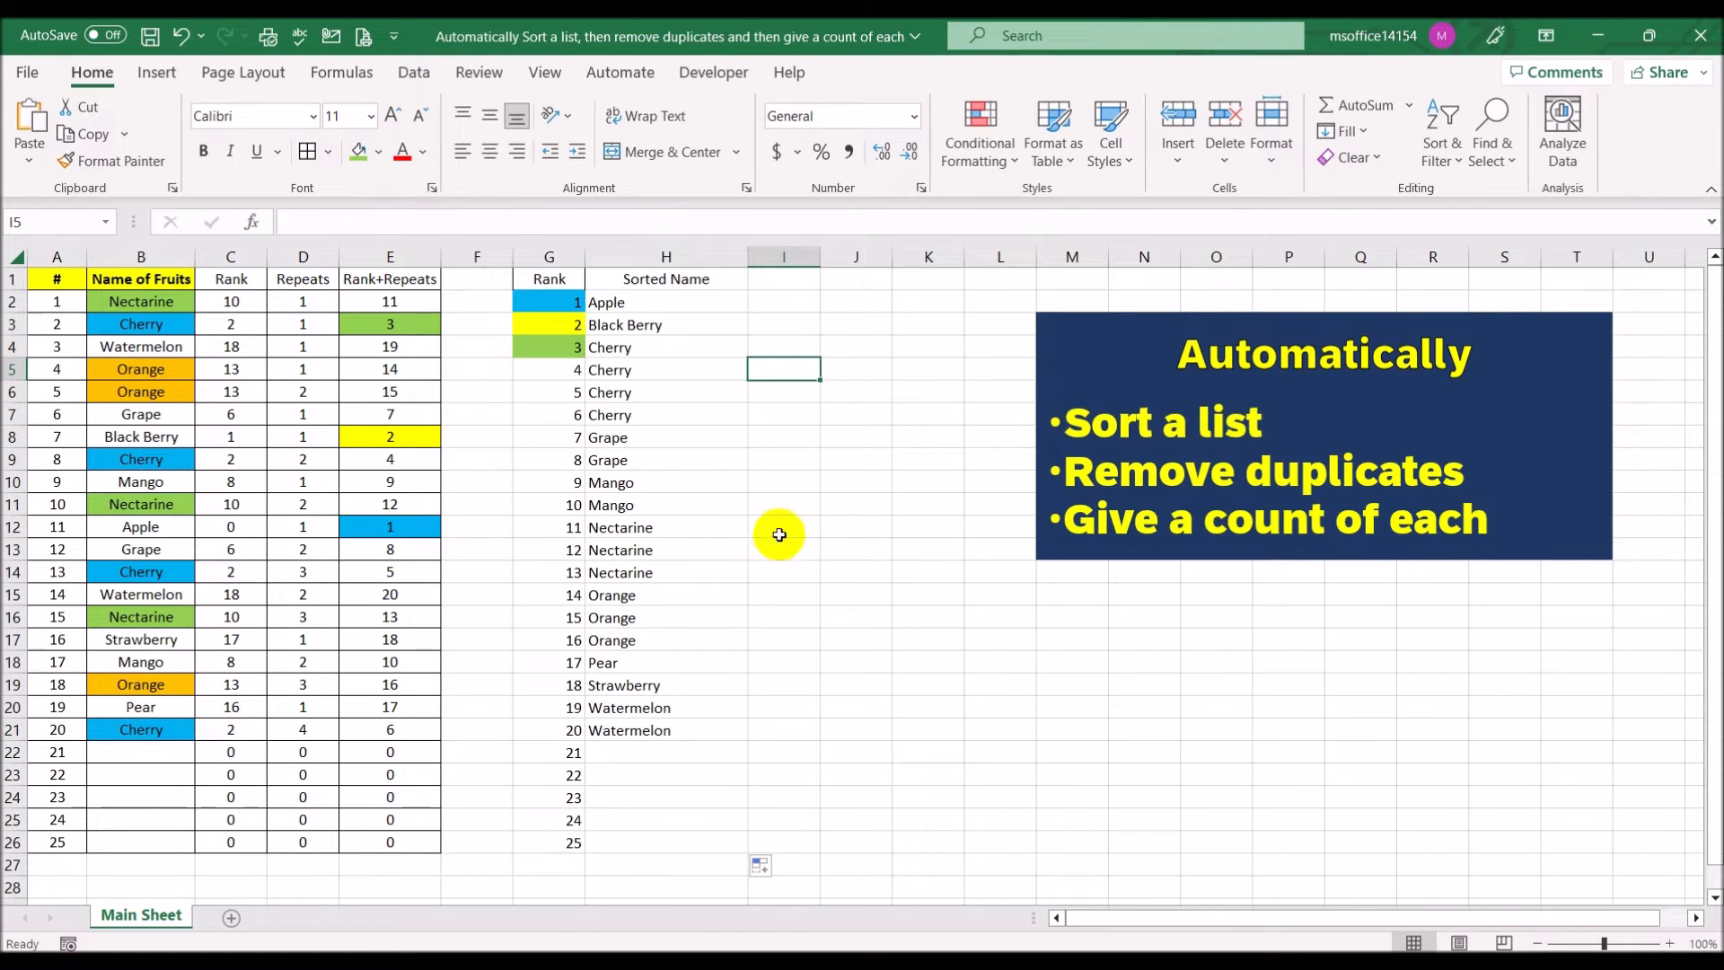
Test the automatic sorting by adding Apple in B22 of the Name of Fruits column, and clear that cell again.
{"action": "left_click", "coordinate": [140, 751]}
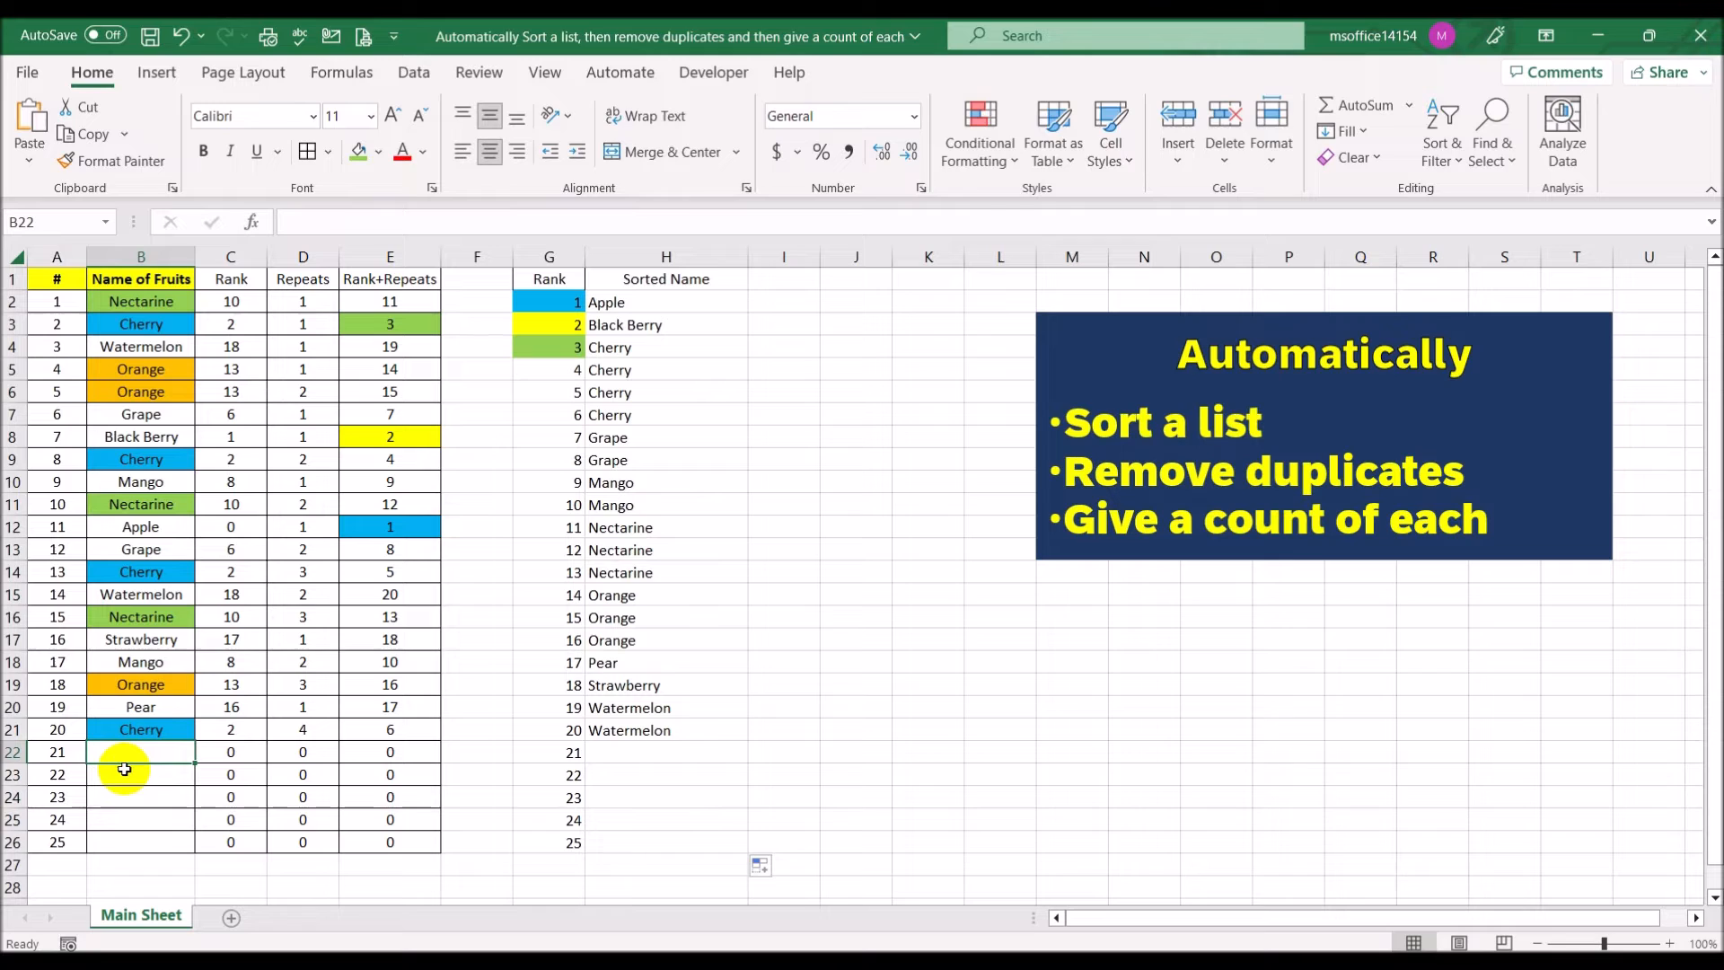
{"action": "type", "text": "Apple"}
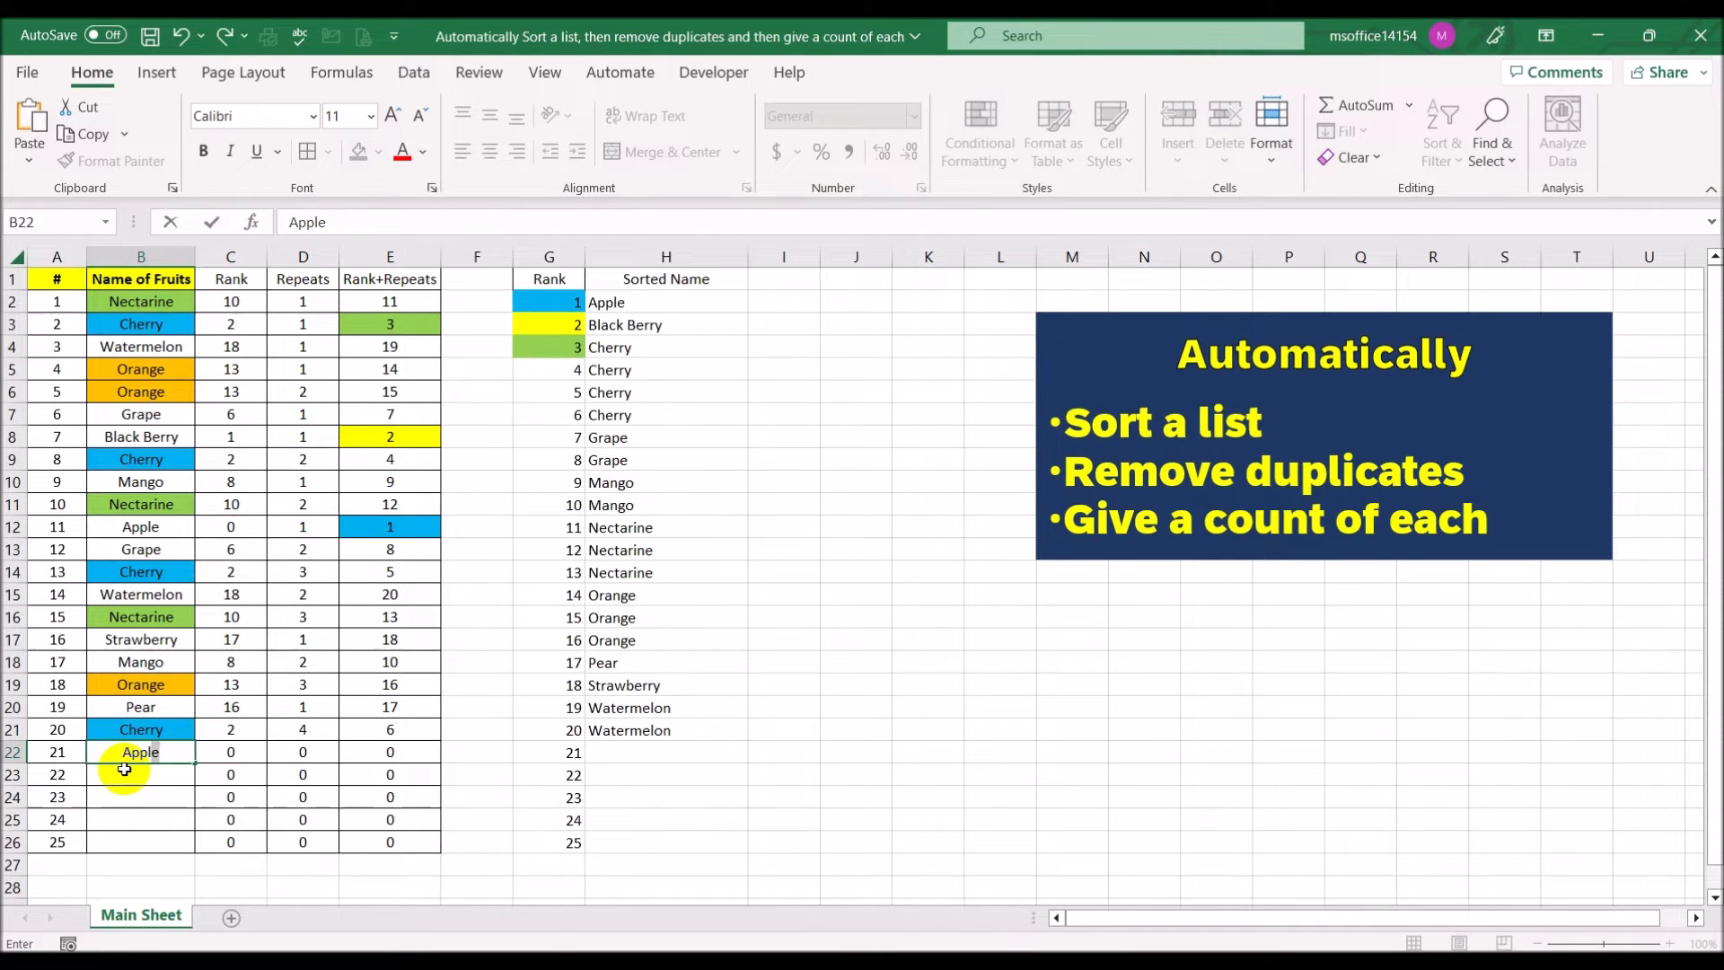
{"action": "key", "text": "Return"}
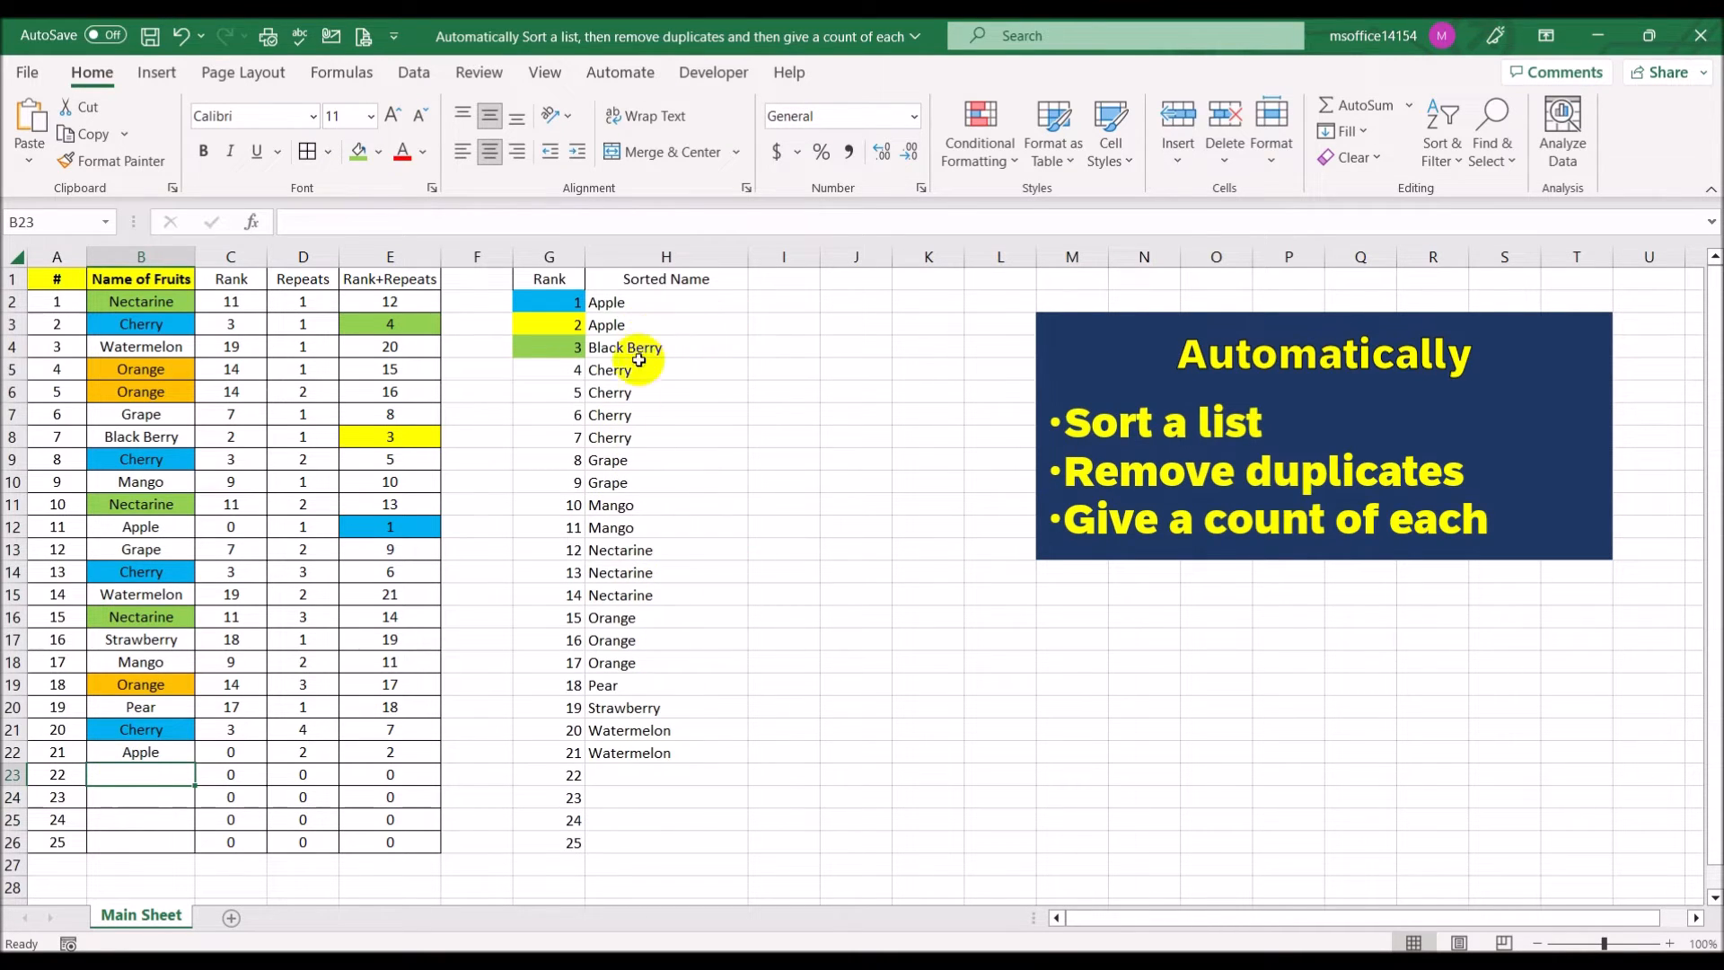
{"action": "left_click", "coordinate": [624, 325]}
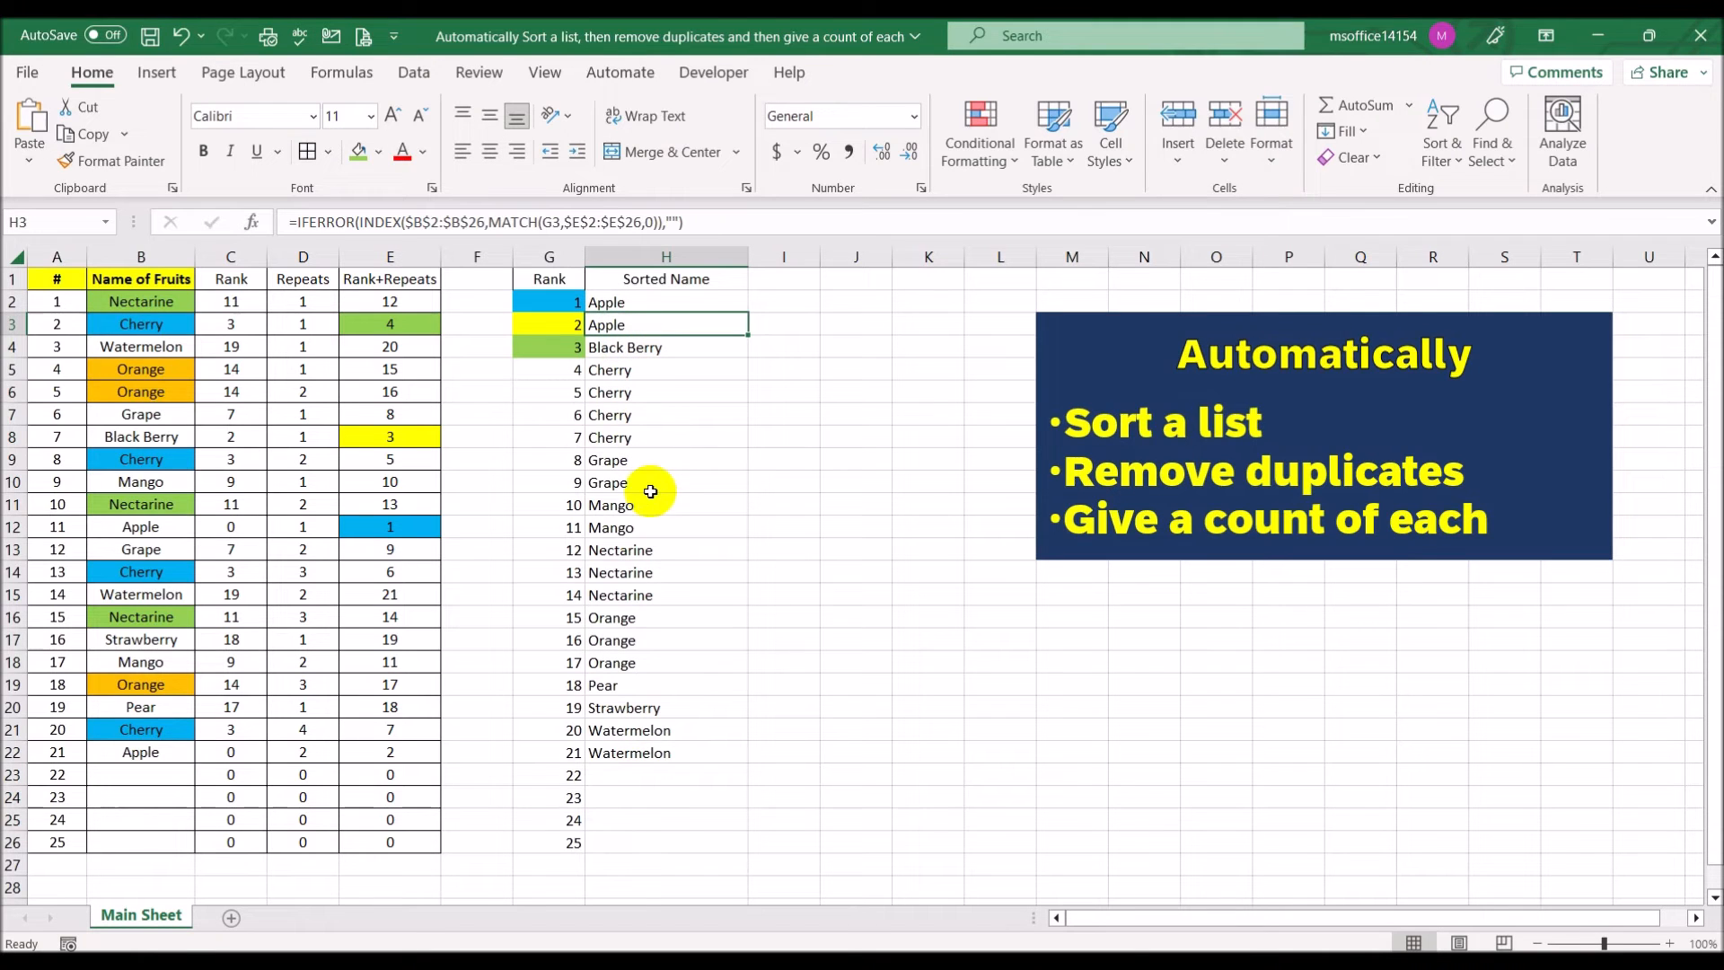
{"action": "left_click", "coordinate": [167, 753]}
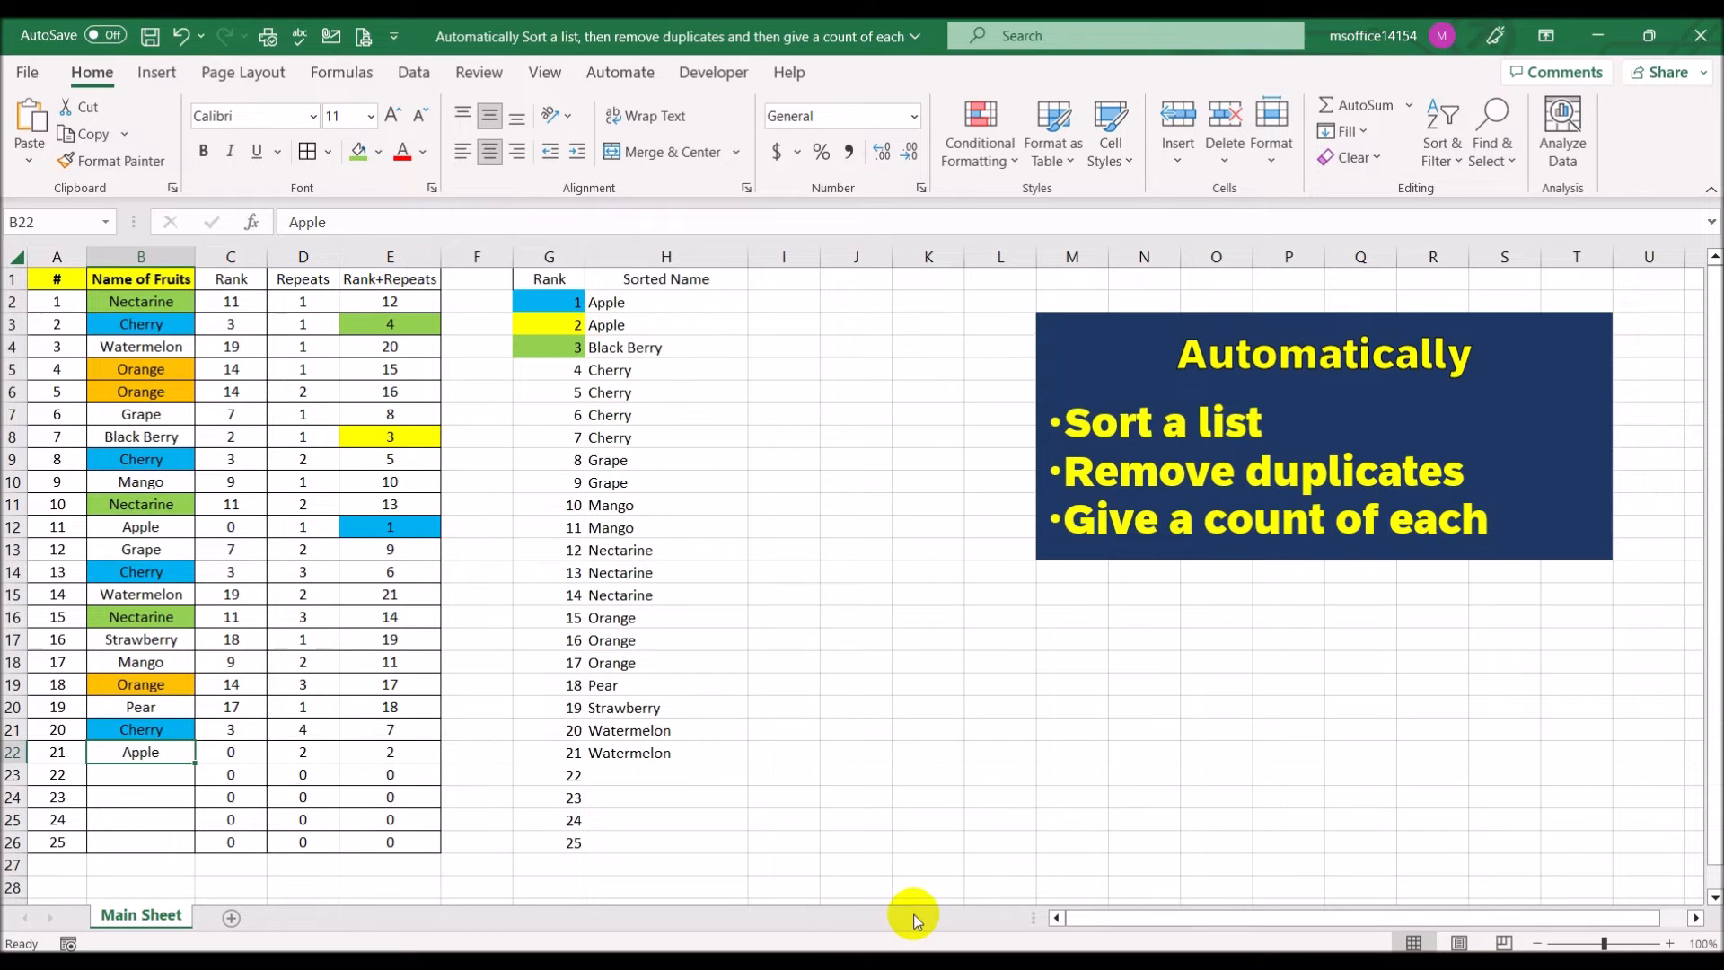
{"action": "key", "text": "Delete"}
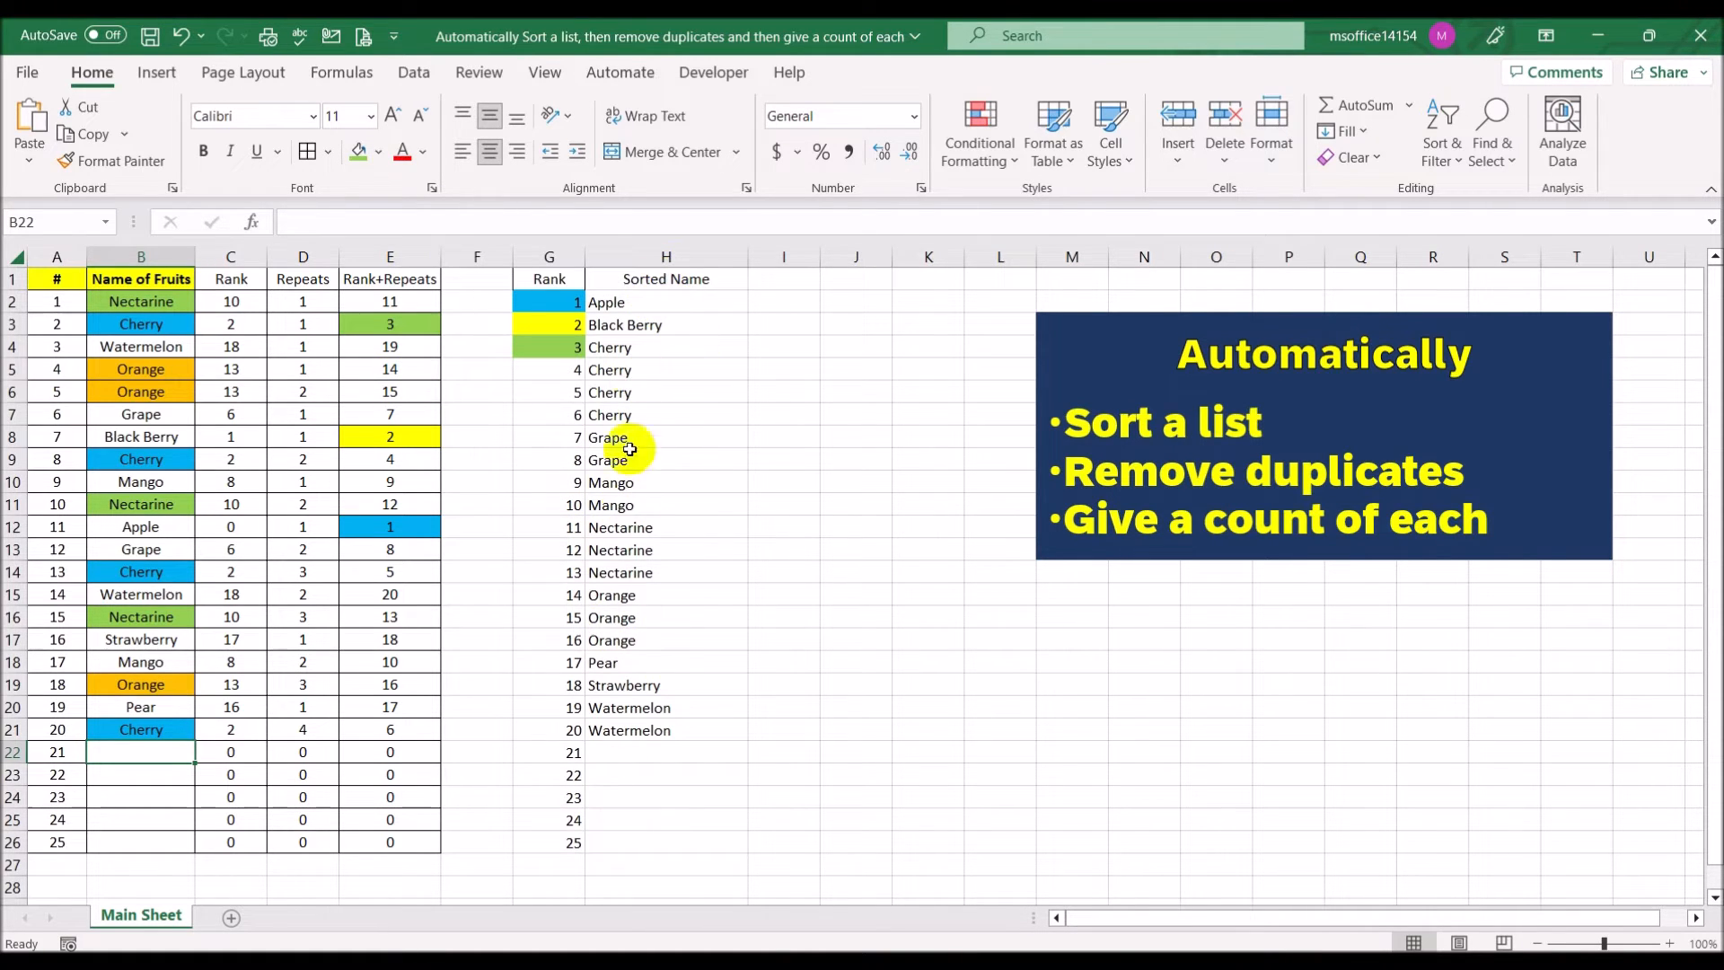
Enter the header Uniques in I1, beside the Sorted Name header.
{"action": "left_click", "coordinate": [777, 279]}
{"action": "type", "text": "Ubiques"}
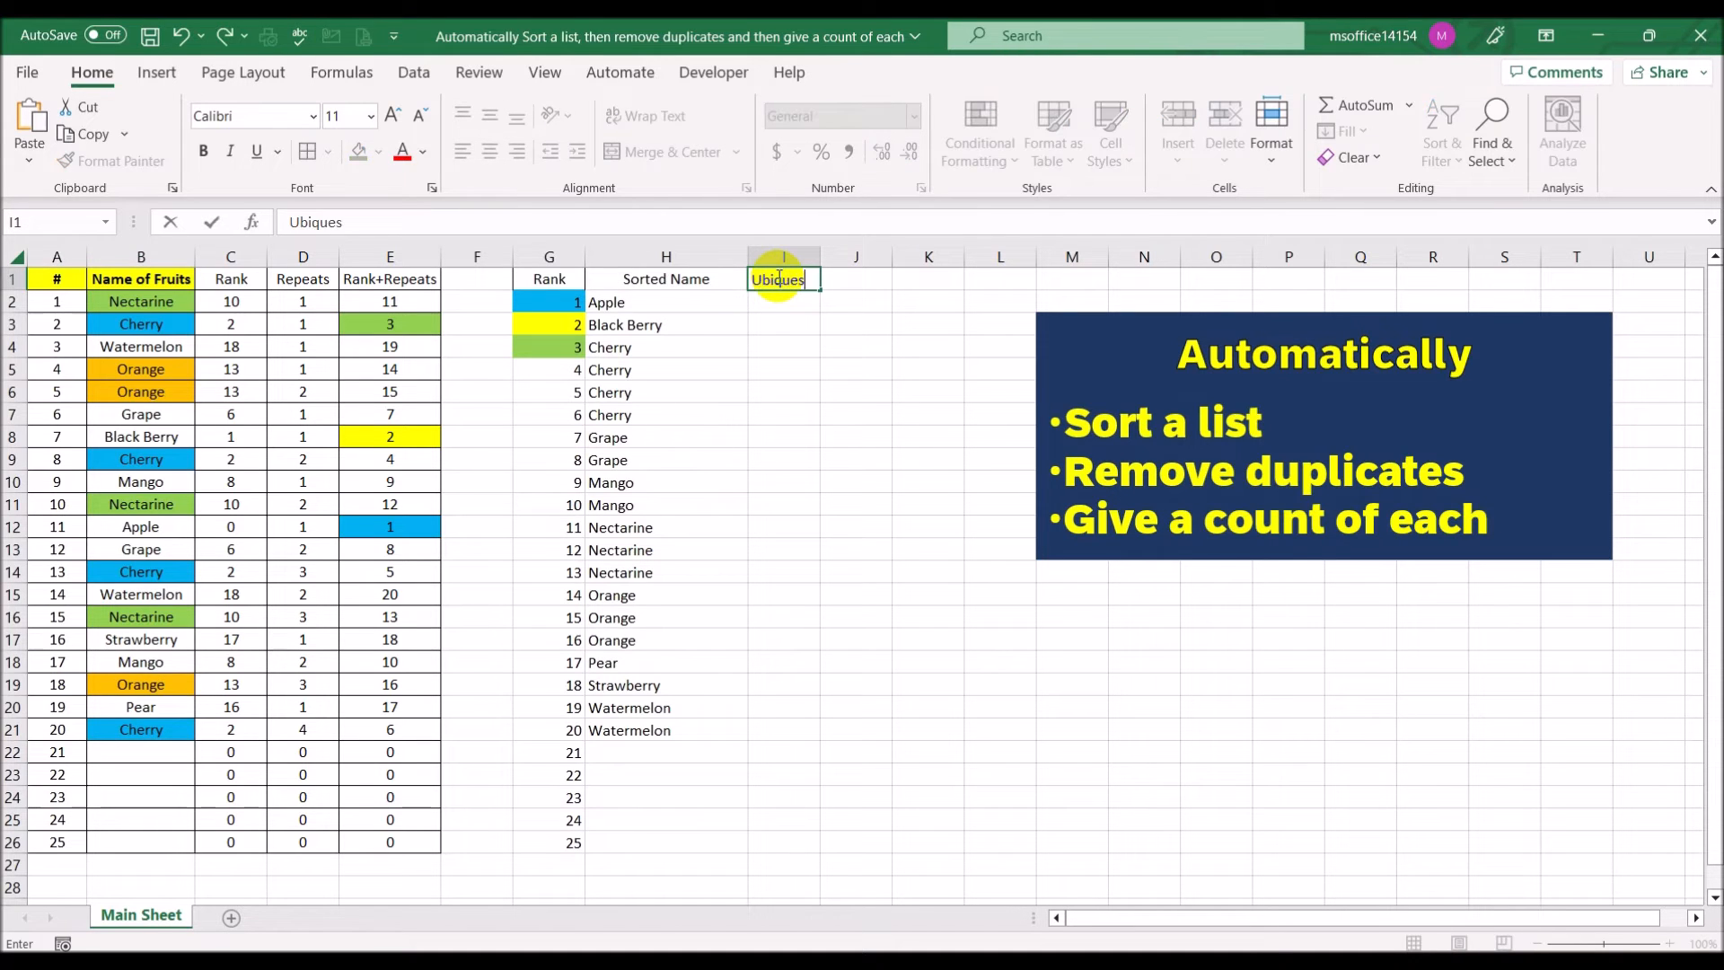
{"action": "key", "text": "Return"}
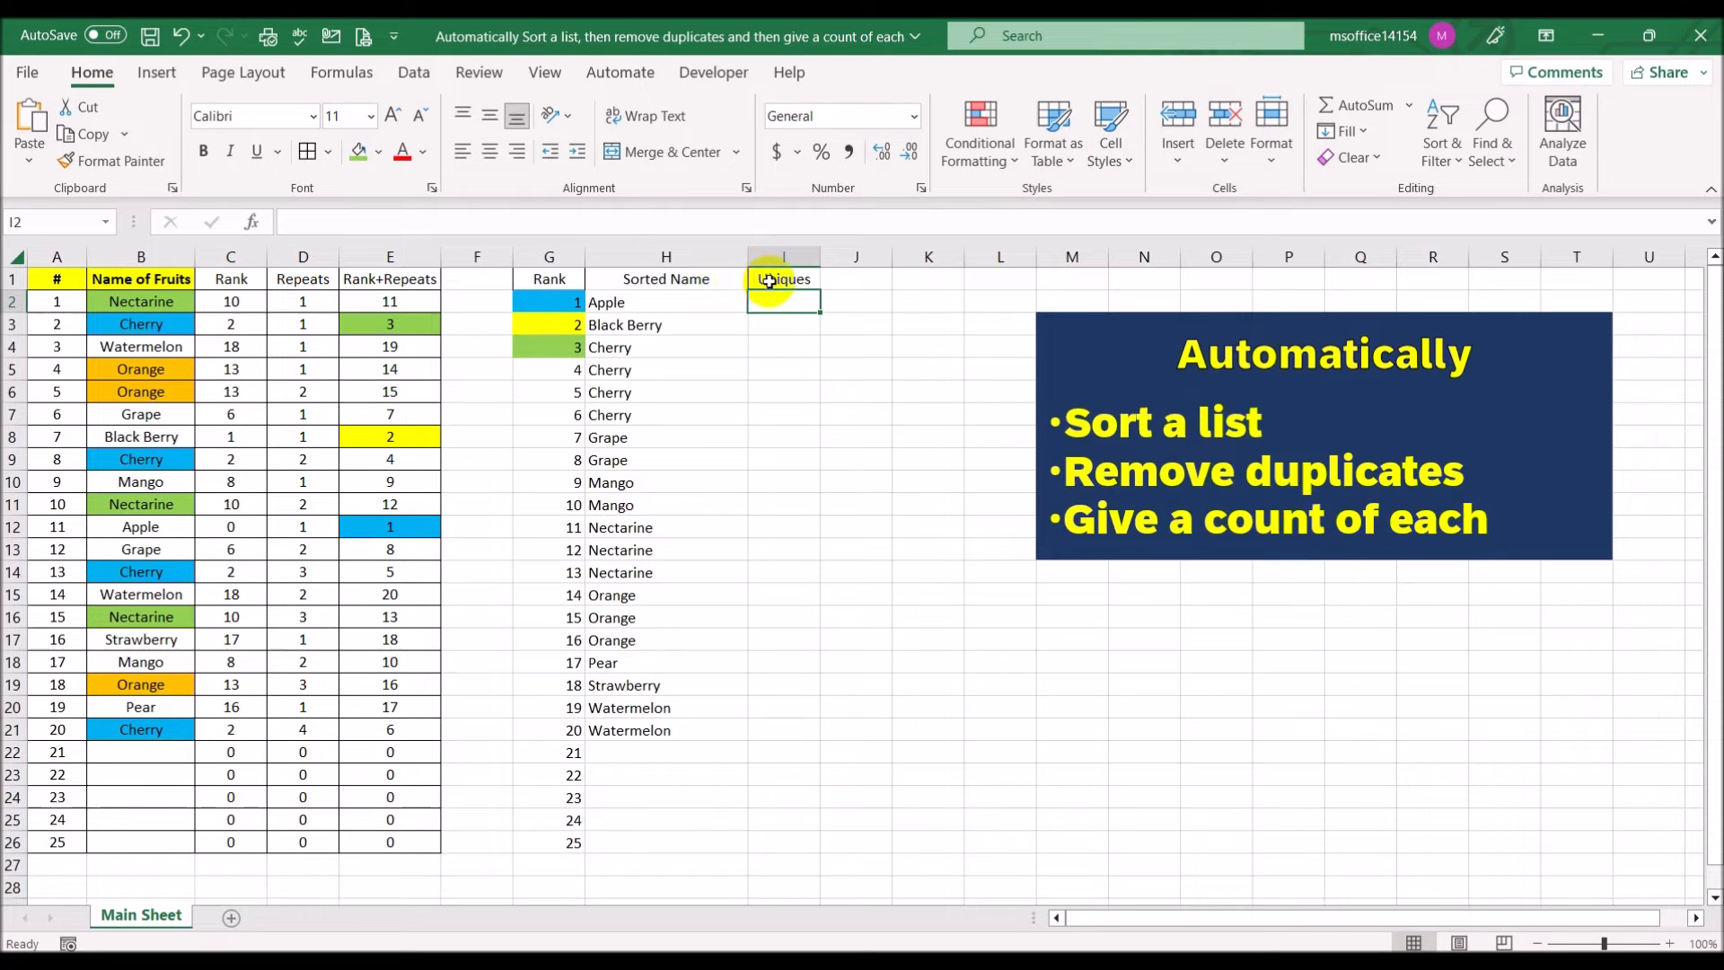
{"action": "left_click", "coordinate": [772, 279]}
{"action": "left_click", "coordinate": [306, 222]}
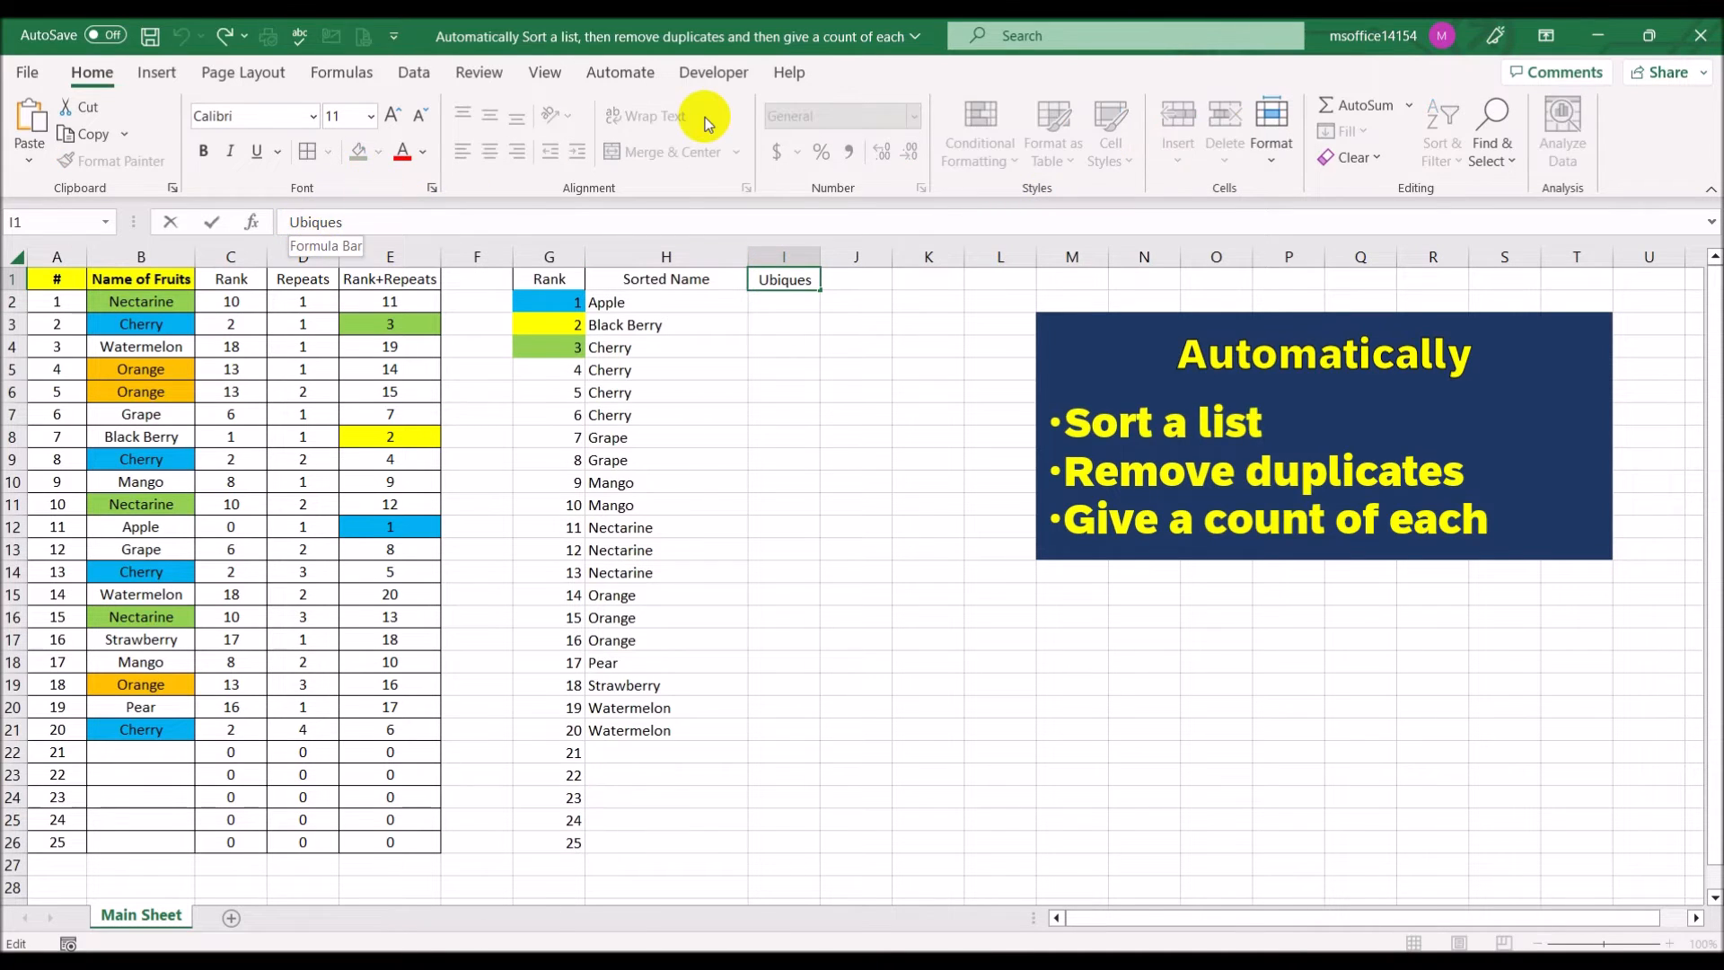
{"action": "key", "text": "BackSpace"}
{"action": "key", "text": "Return"}
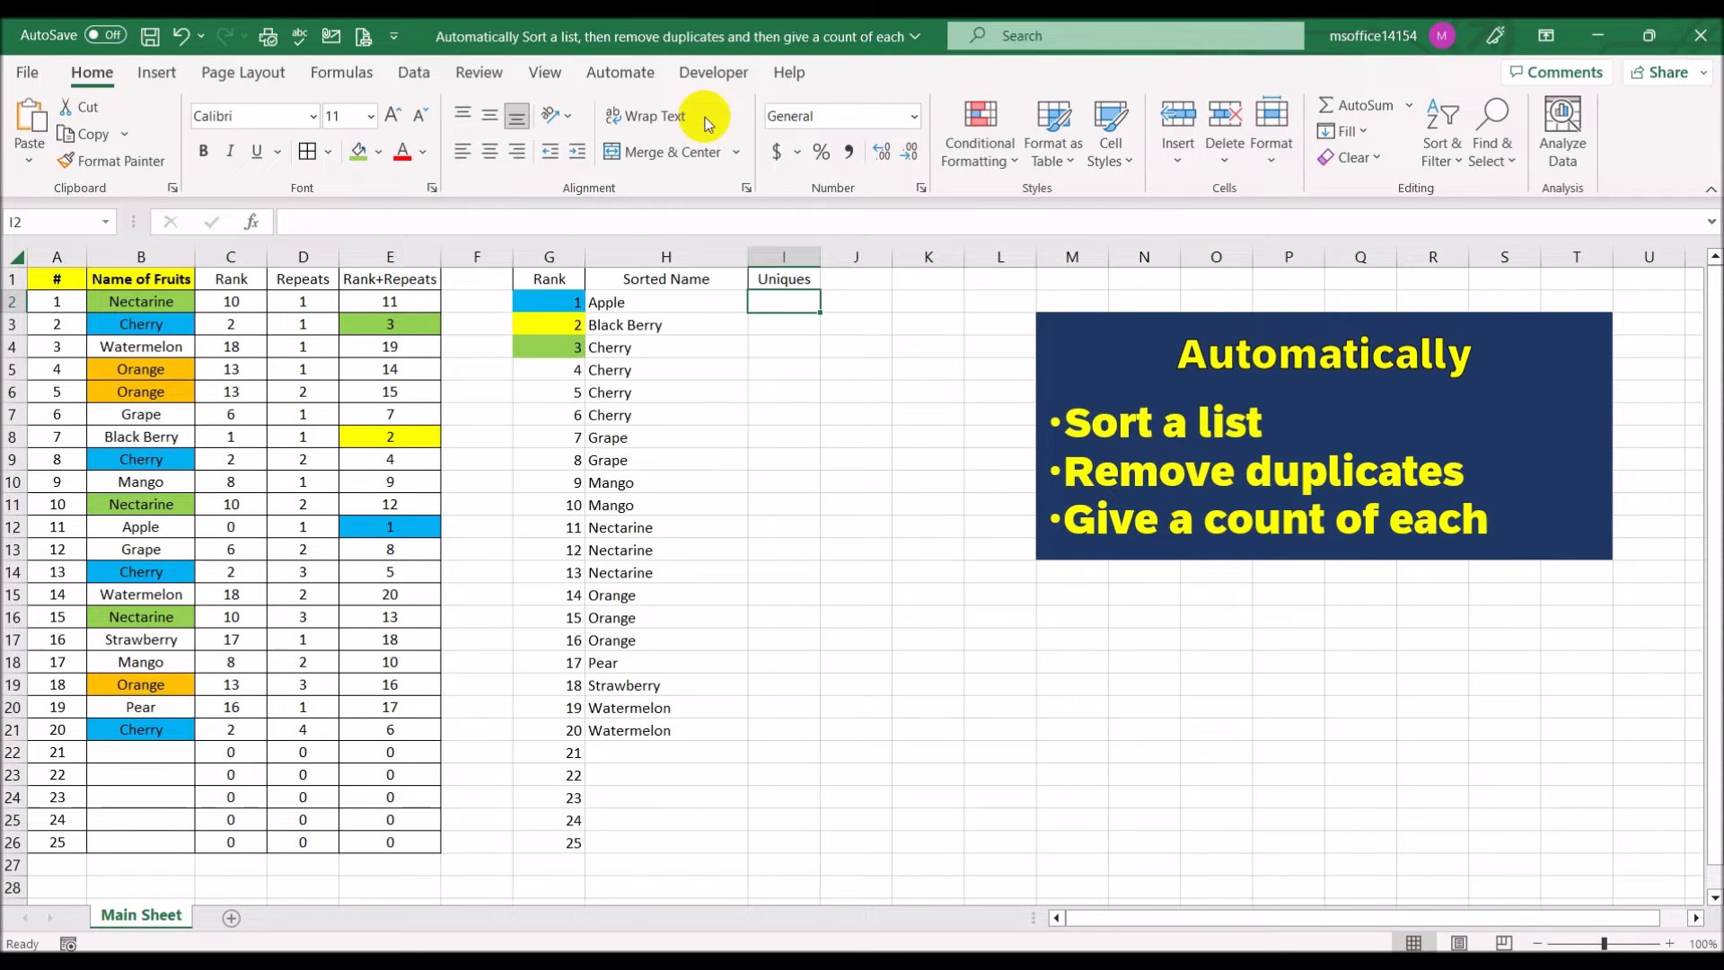
Extract the distinct fruits from the Sorted Name column by entering =UNIQUE(H2:H26) in I2.
{"action": "type", "text": "=unie"}
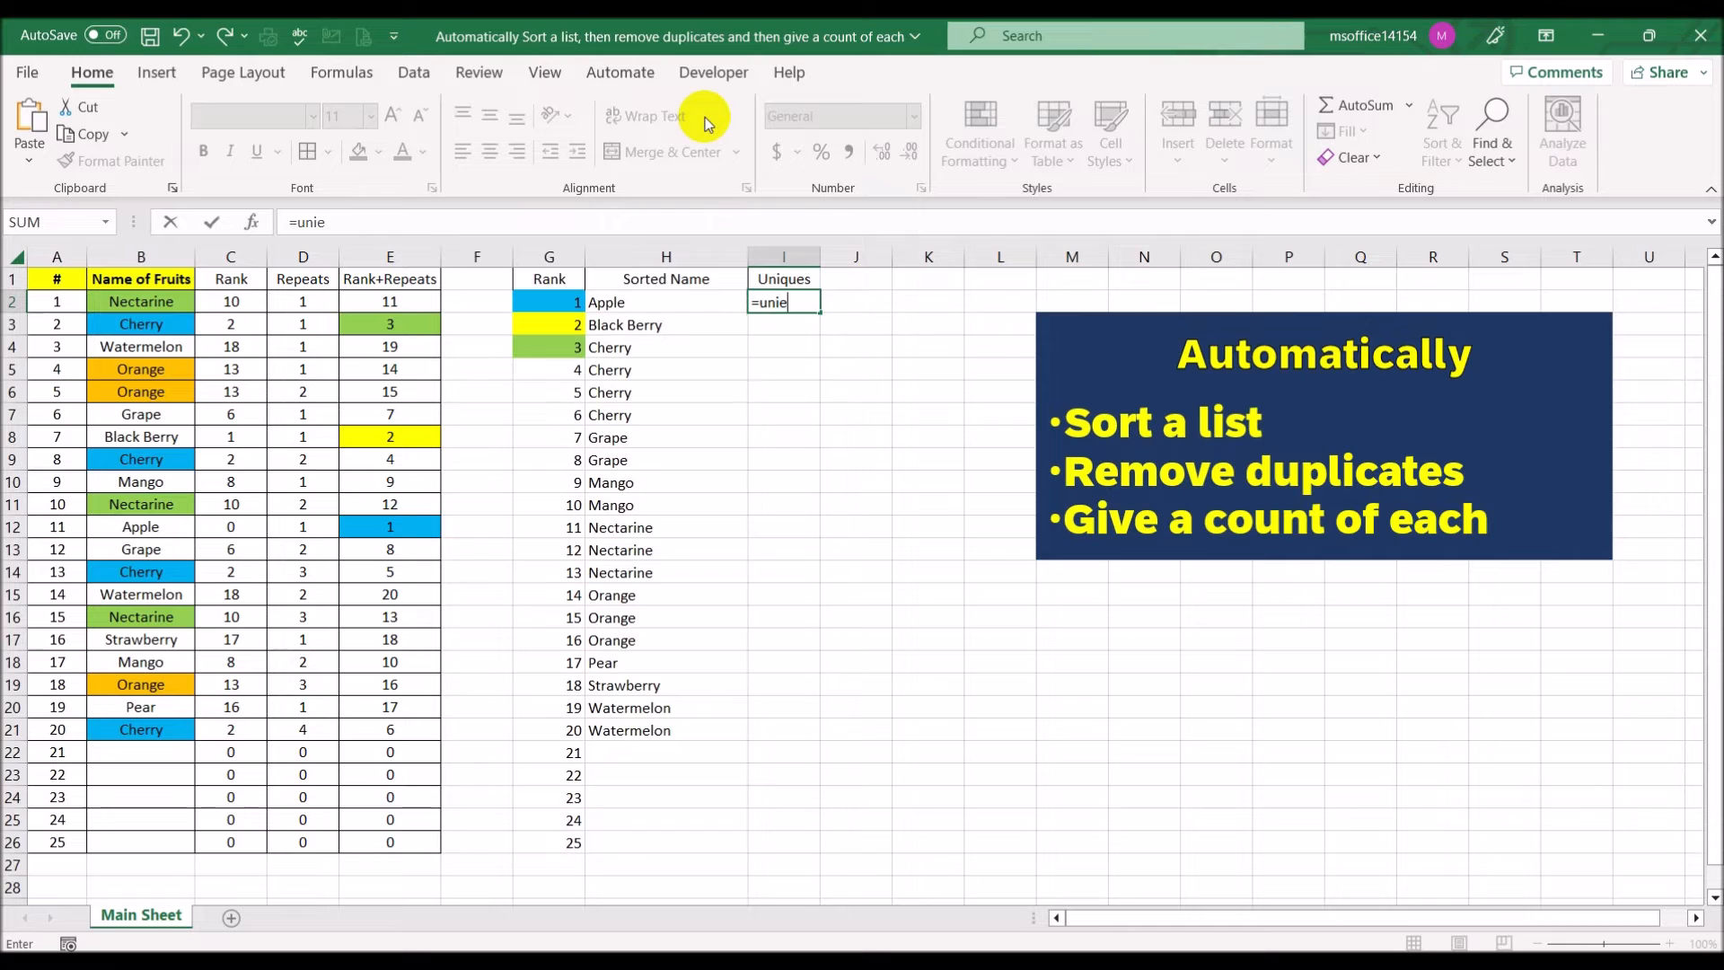
{"action": "key", "text": "BackSpace"}
{"action": "type", "text": "q"}
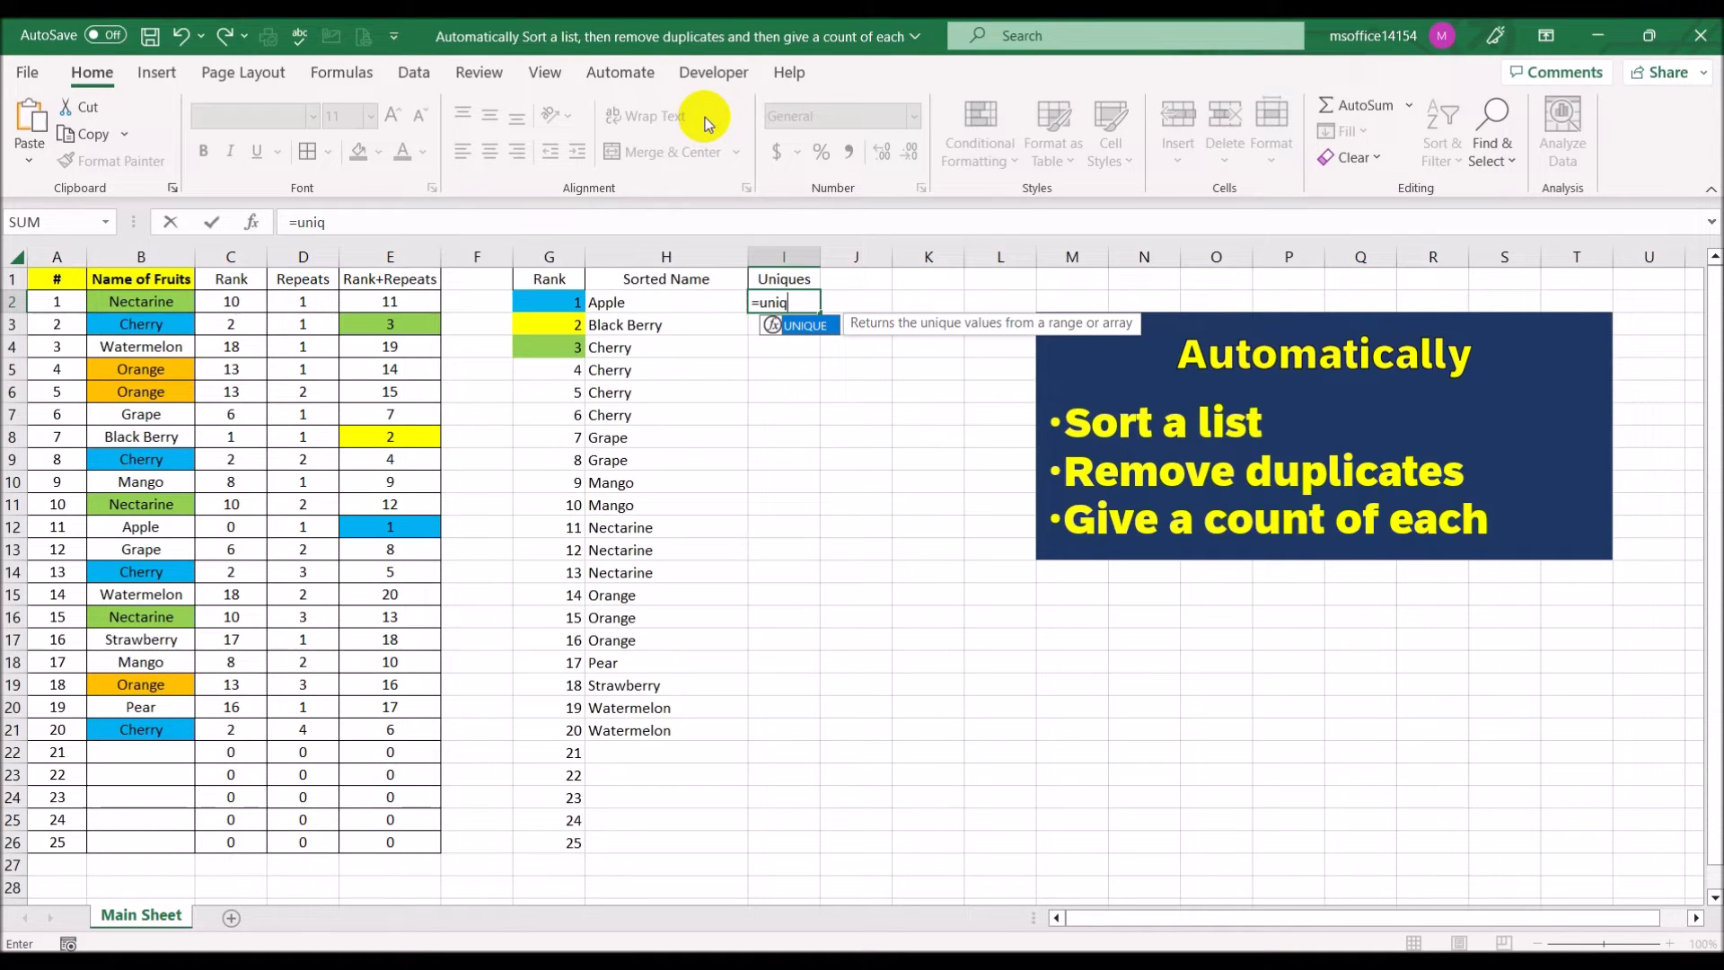
{"action": "double_click", "coordinate": [818, 332]}
{"action": "left_click_drag", "start_coordinate": [634, 306], "coordinate": [592, 847]}
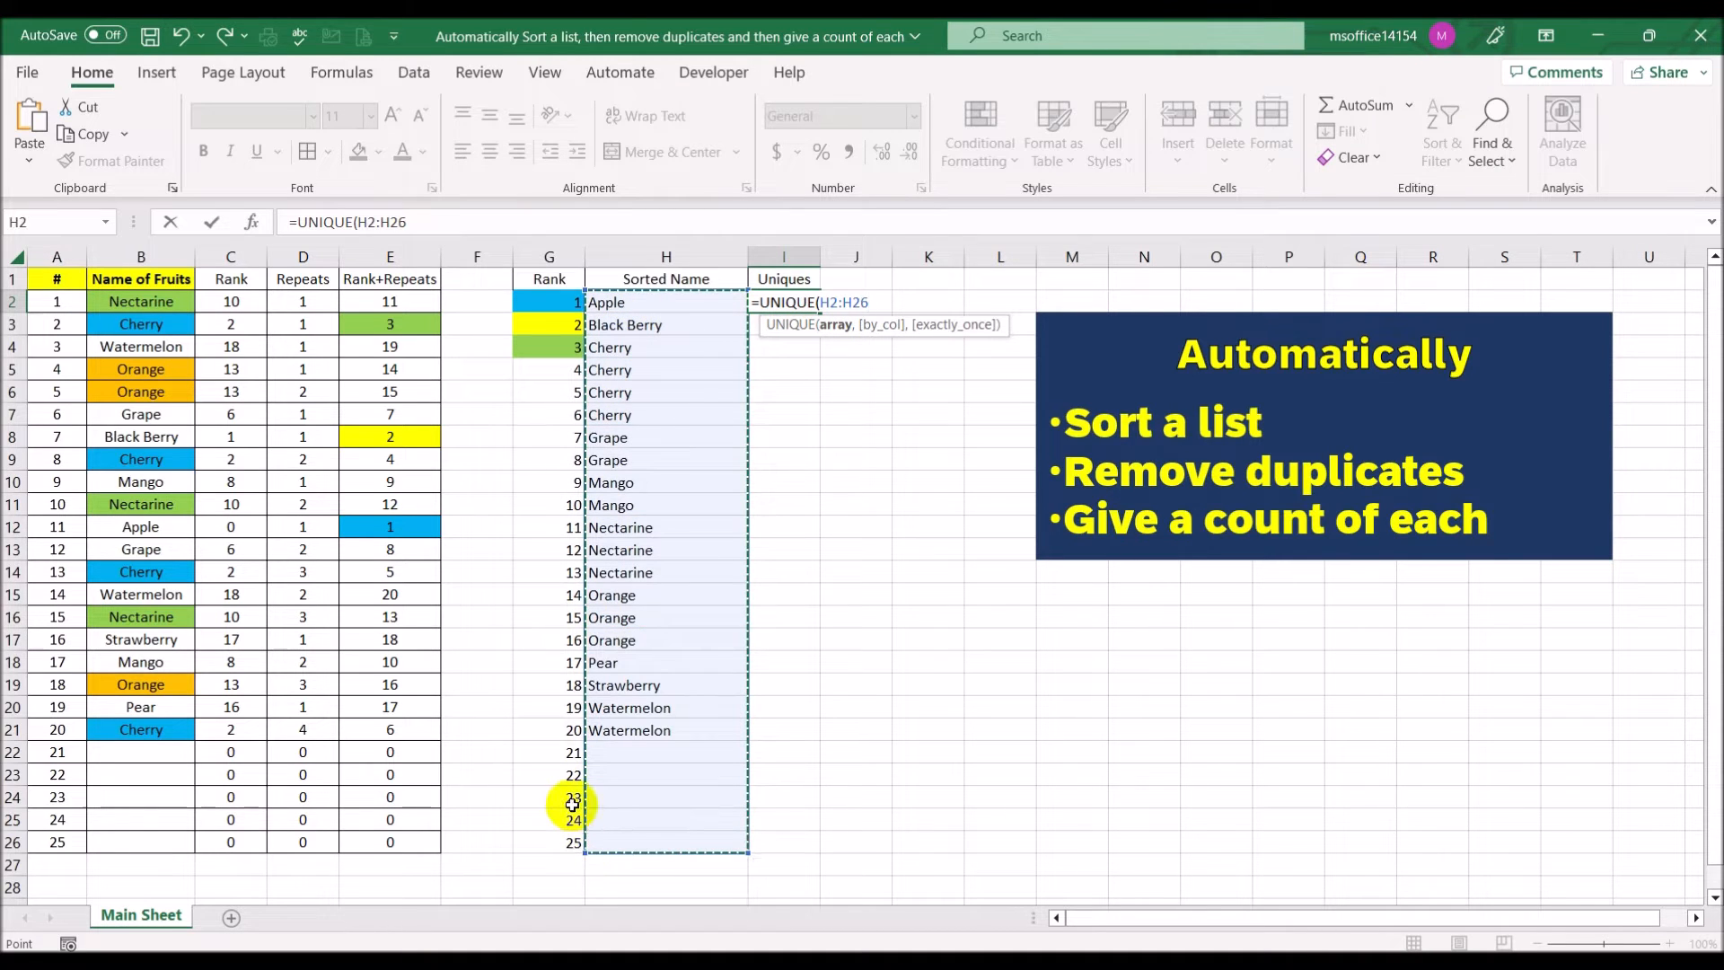
{"action": "type", "text": ")"}
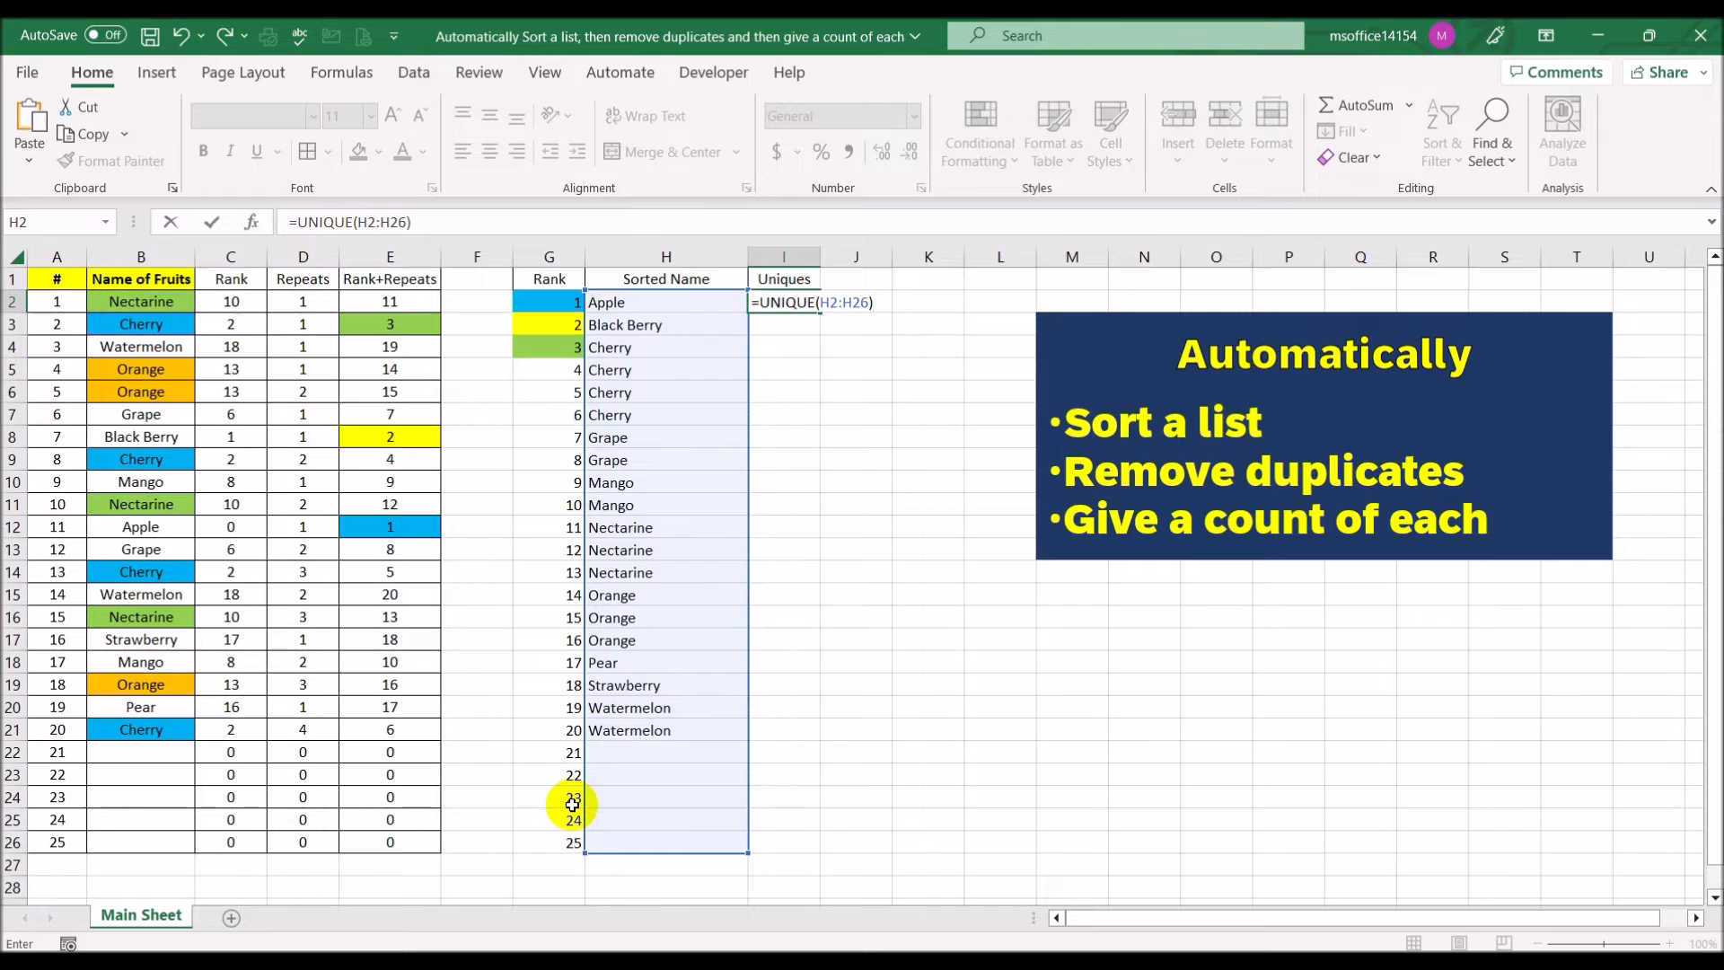
{"action": "key", "text": "Return"}
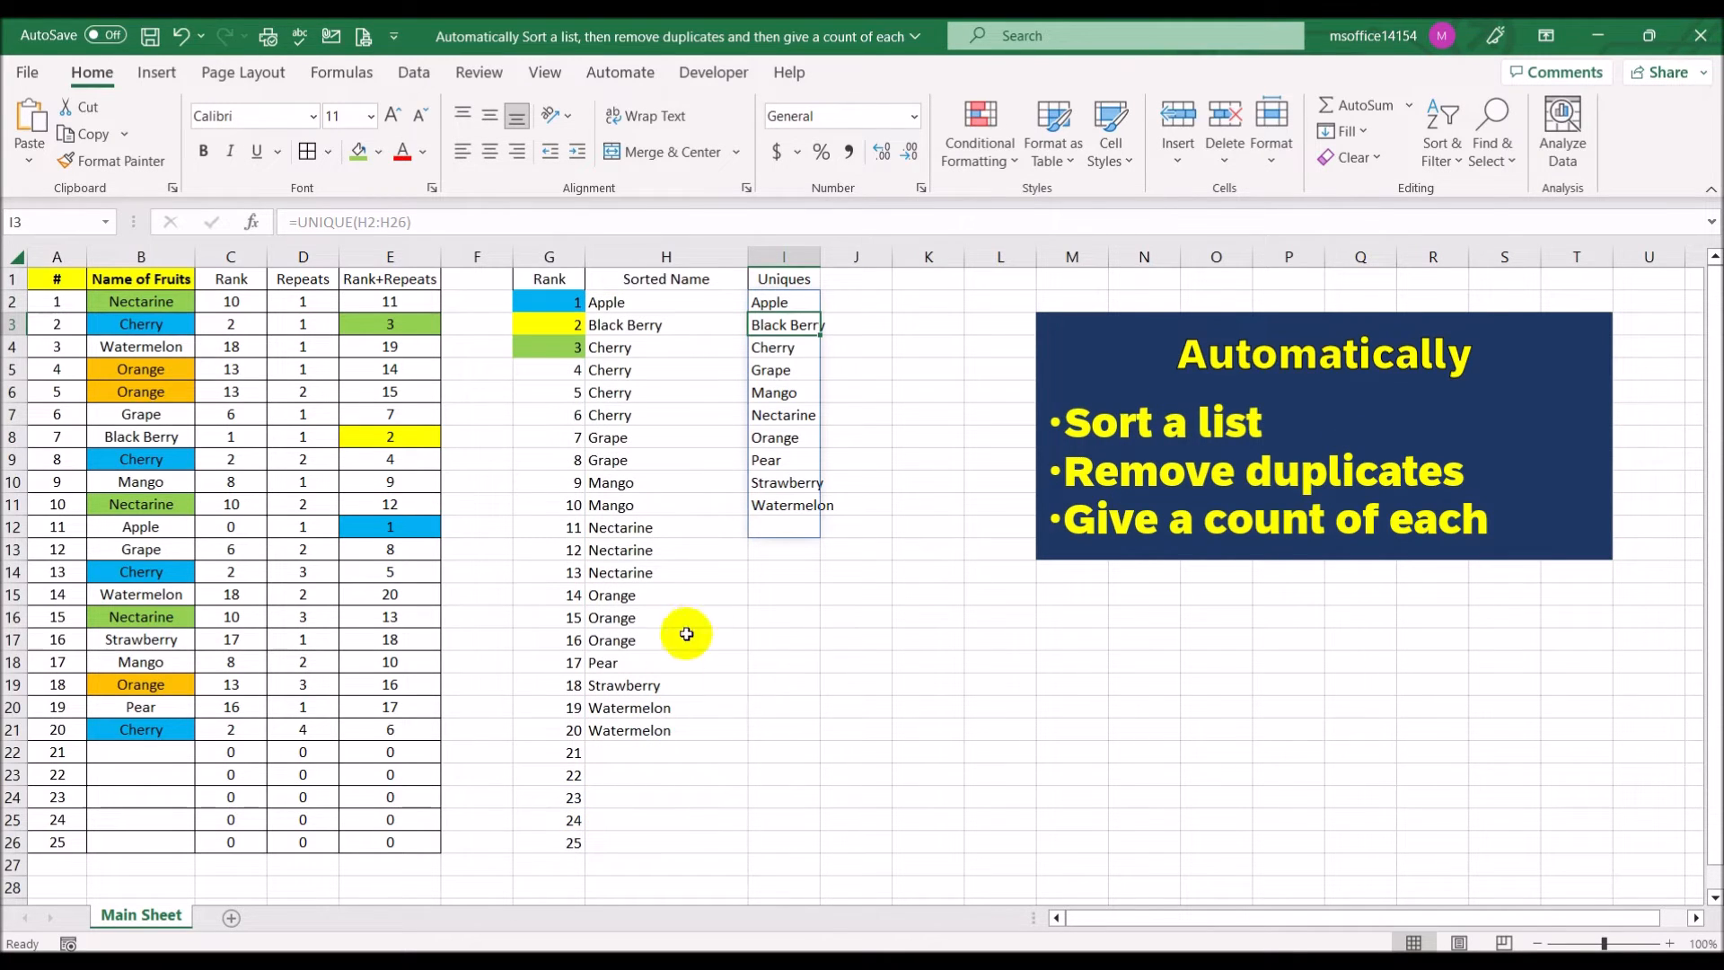
Compare the fruits in the Uniques column, from Apple to Nectarine, with their repeated entries in the Sorted Name column.
{"action": "left_click", "coordinate": [854, 702]}
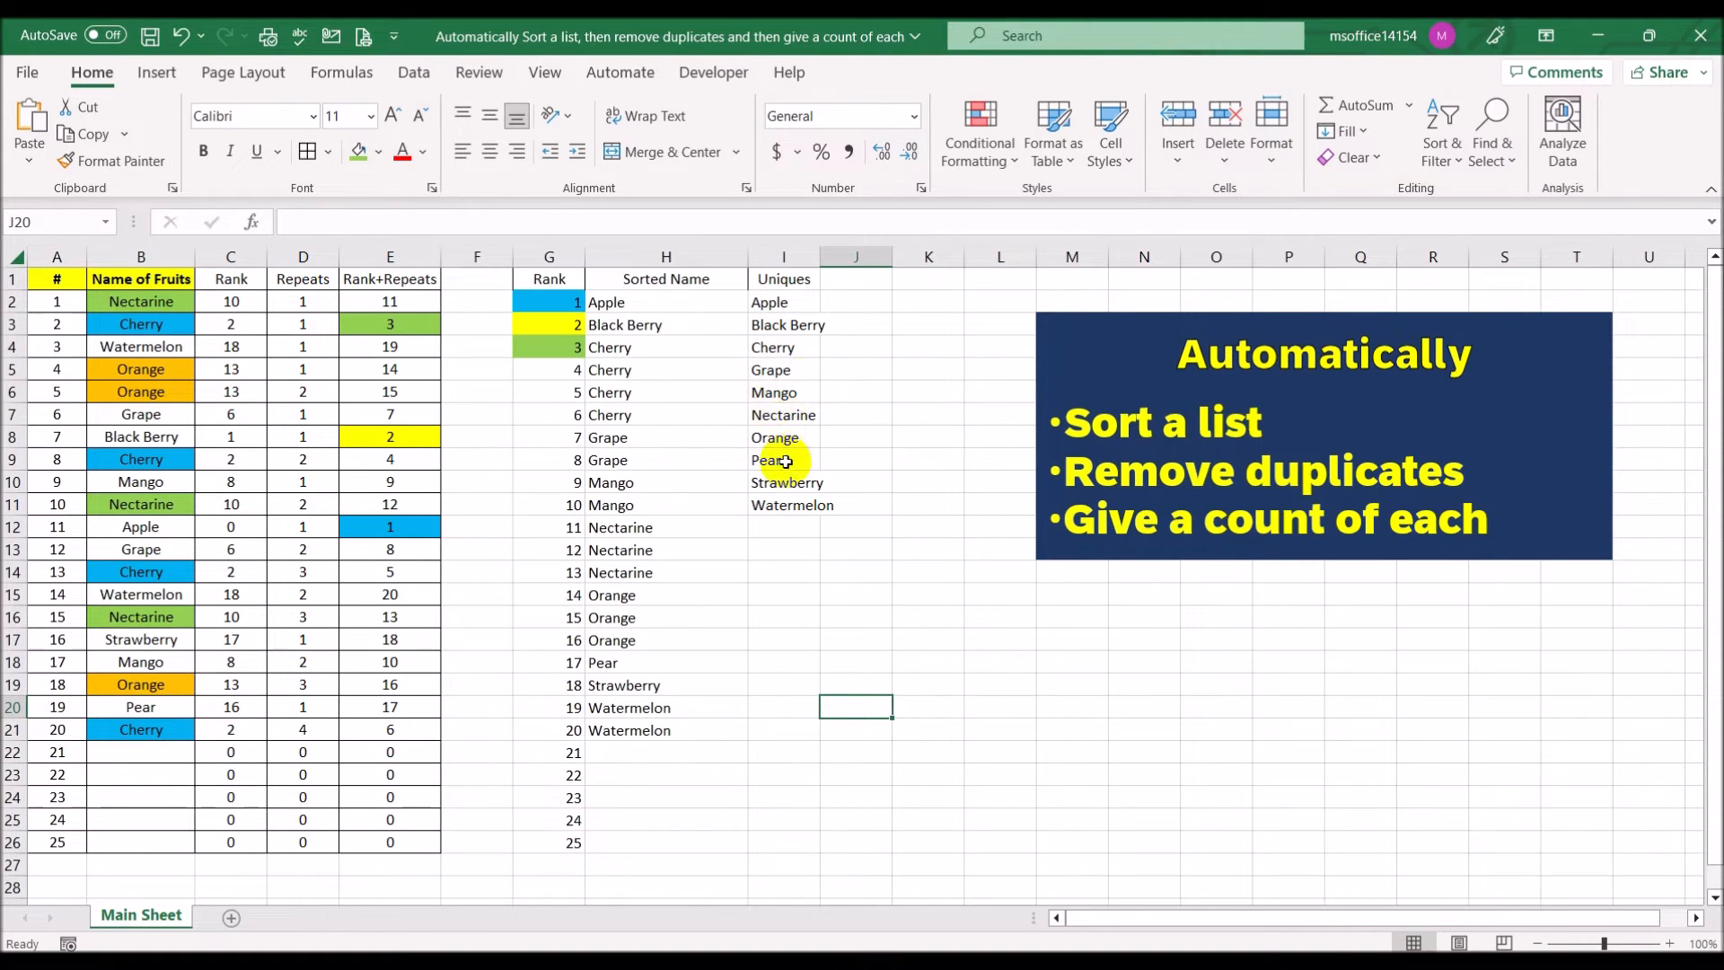
{"action": "left_click", "coordinate": [645, 303]}
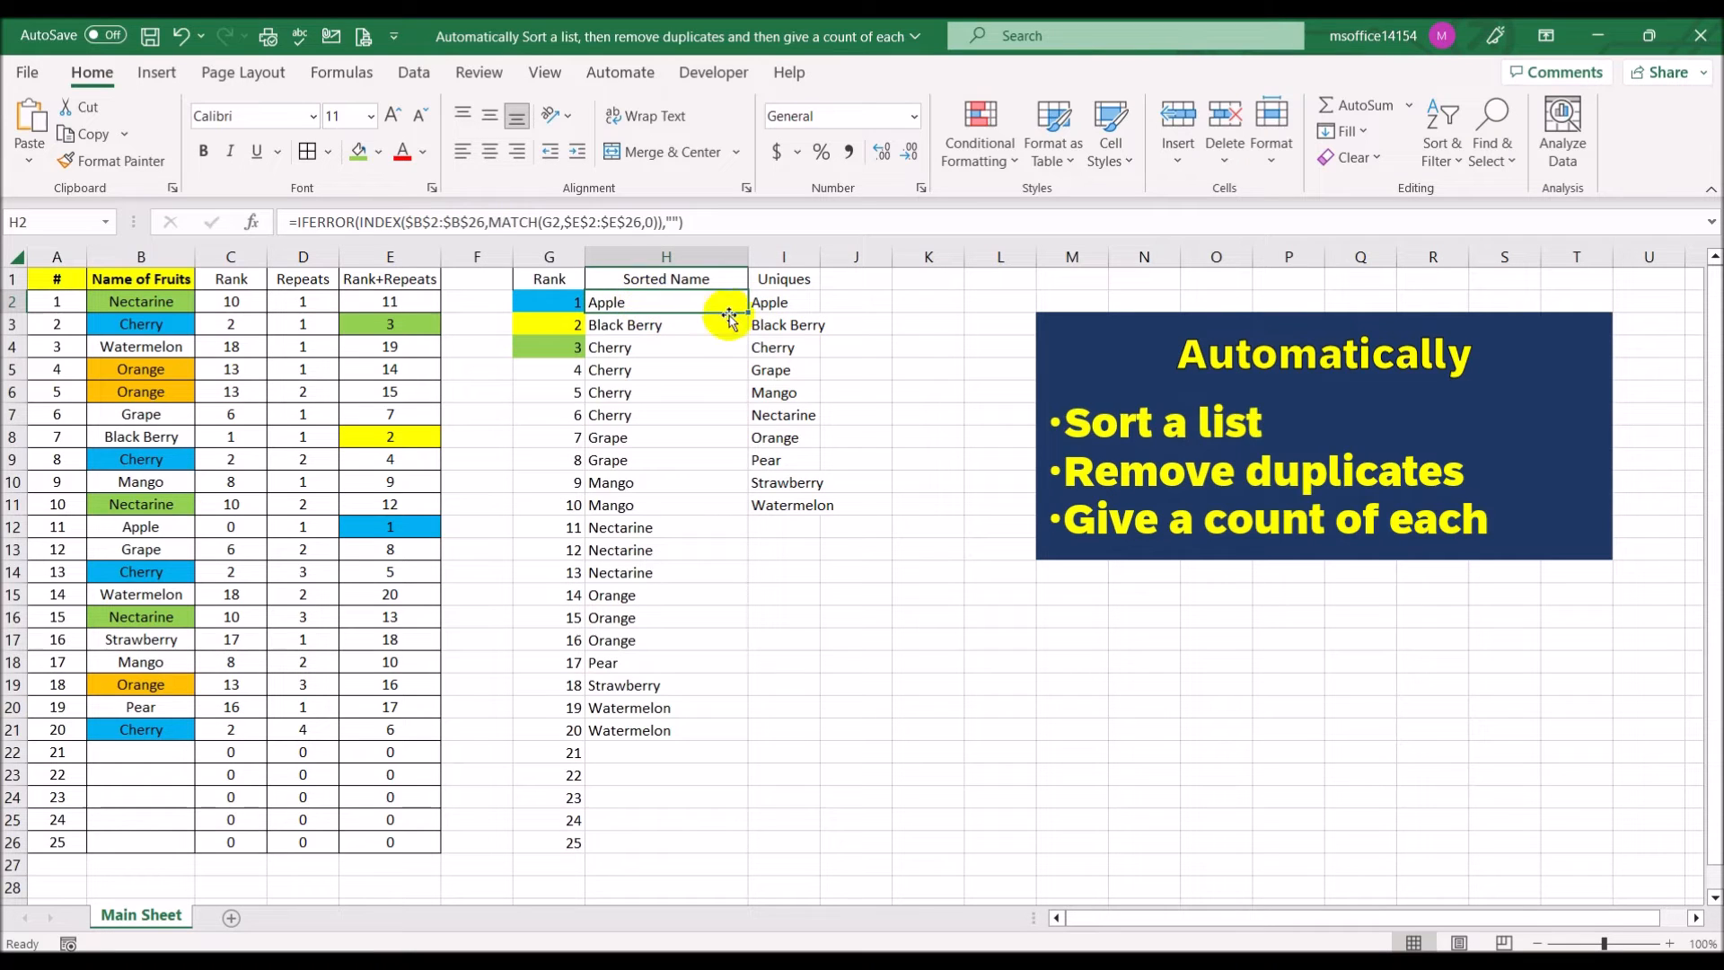
{"action": "left_click", "coordinate": [777, 308]}
{"action": "left_click", "coordinate": [674, 325]}
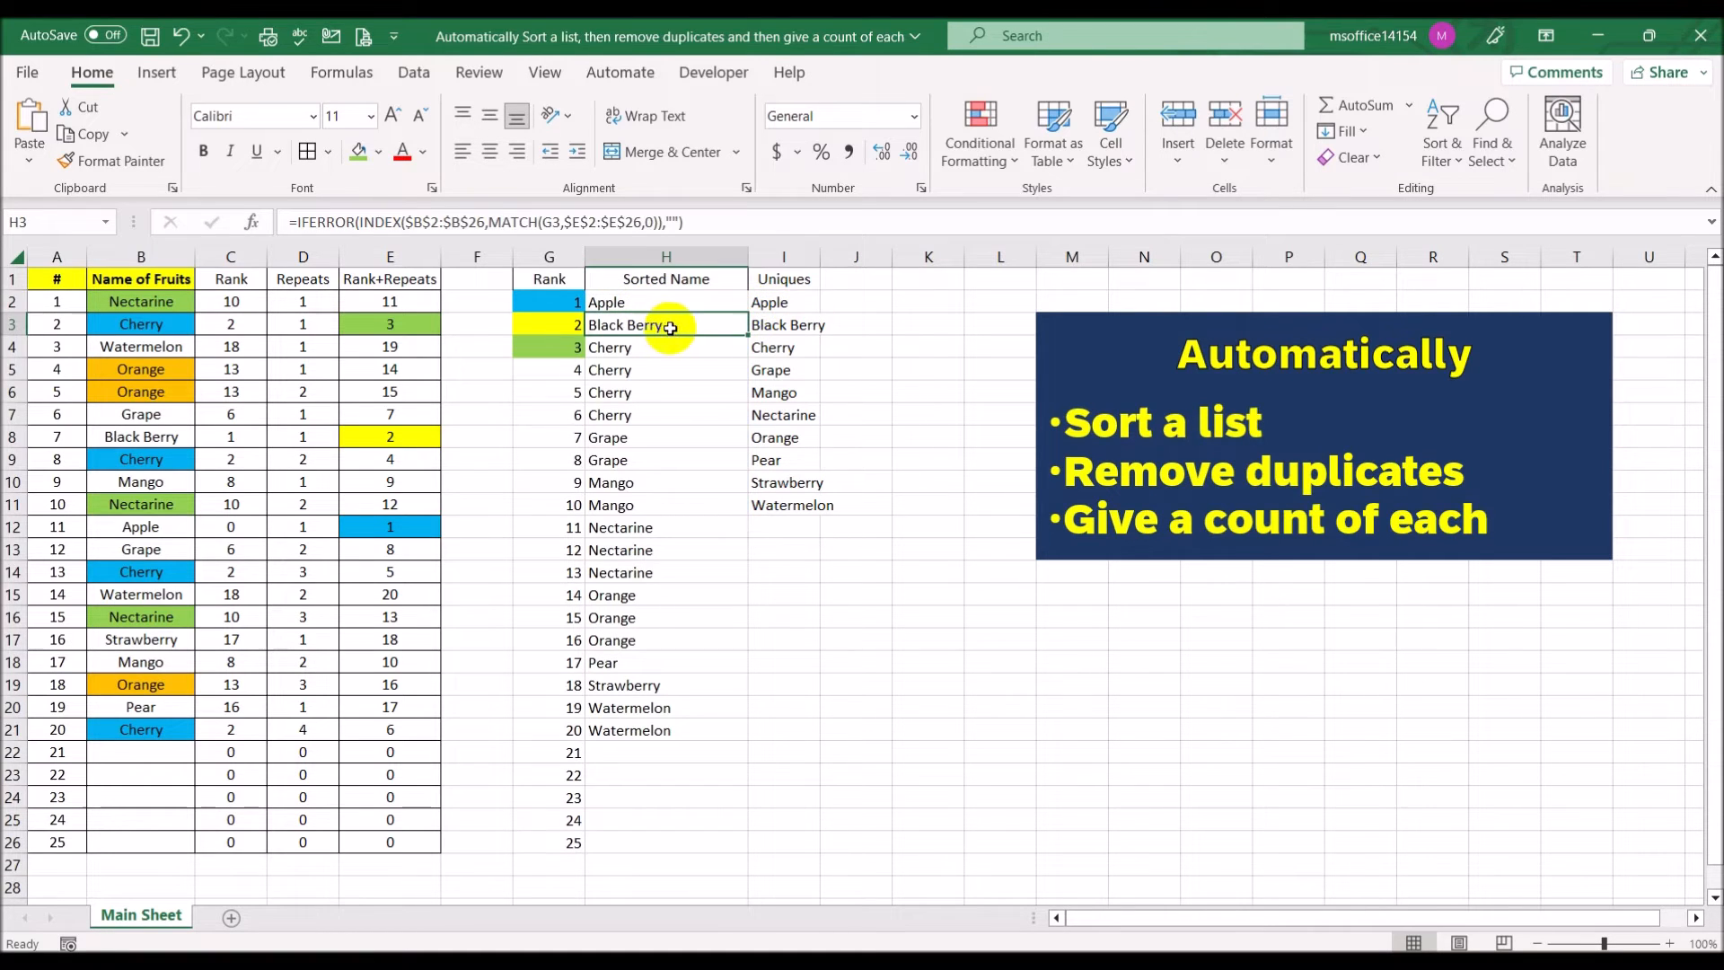
{"action": "left_click_drag", "start_coordinate": [648, 347], "coordinate": [654, 438]}
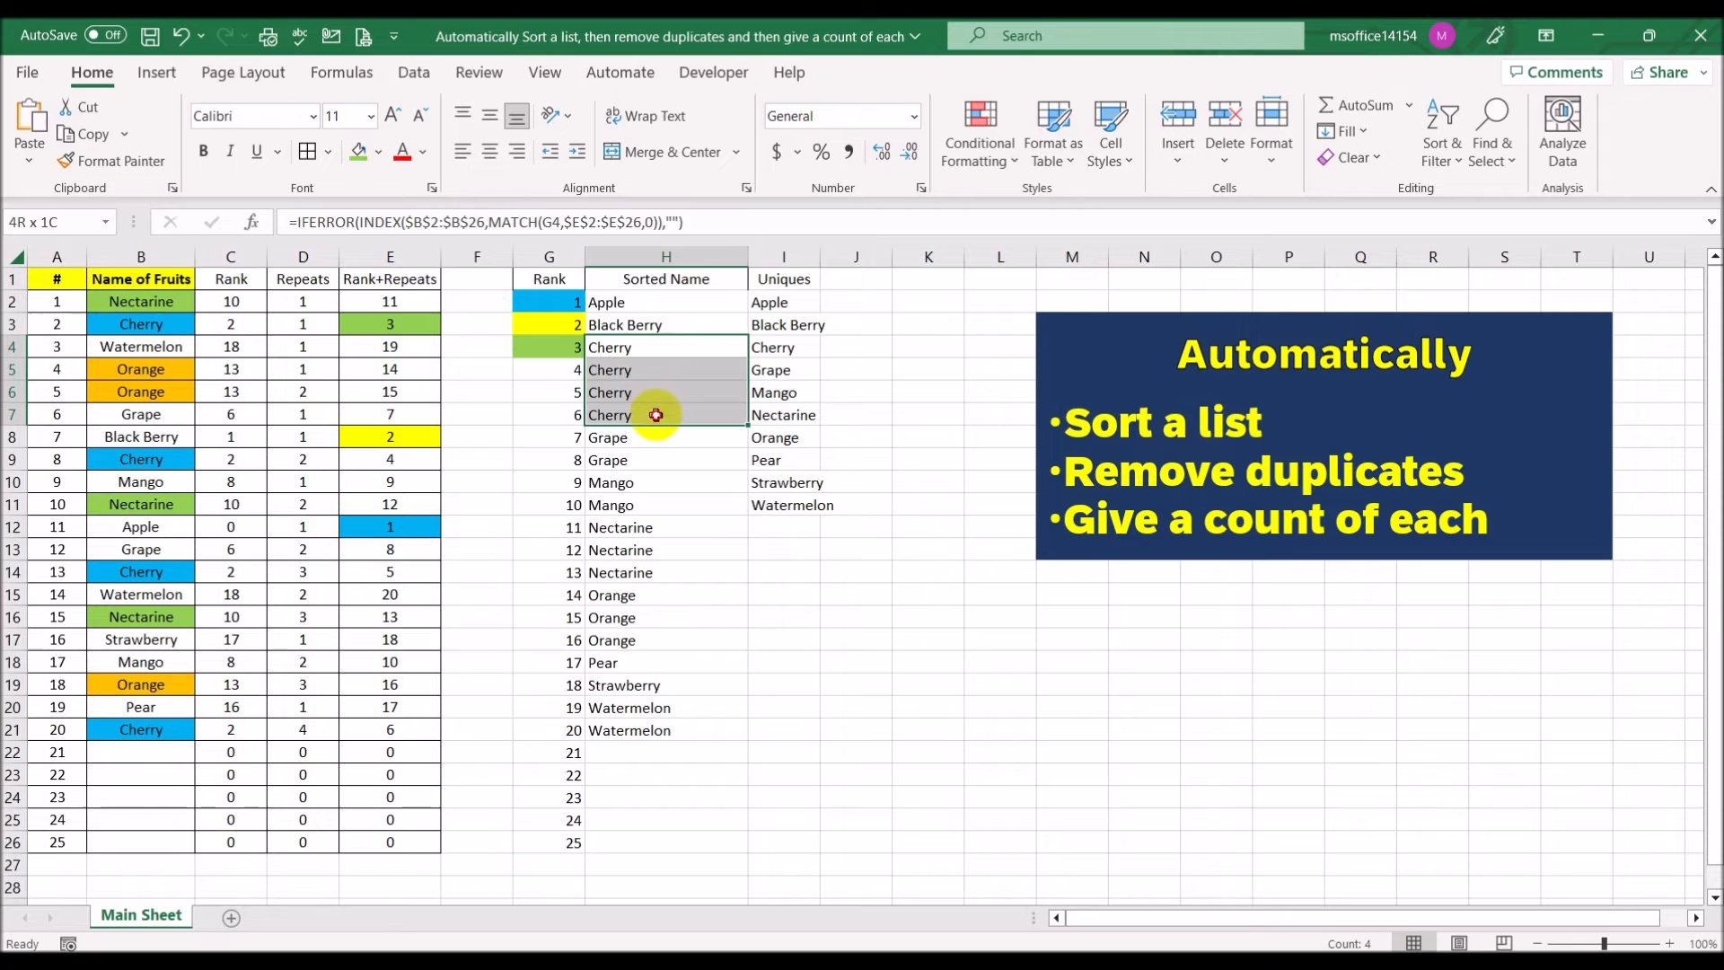
{"action": "left_click", "coordinate": [802, 347]}
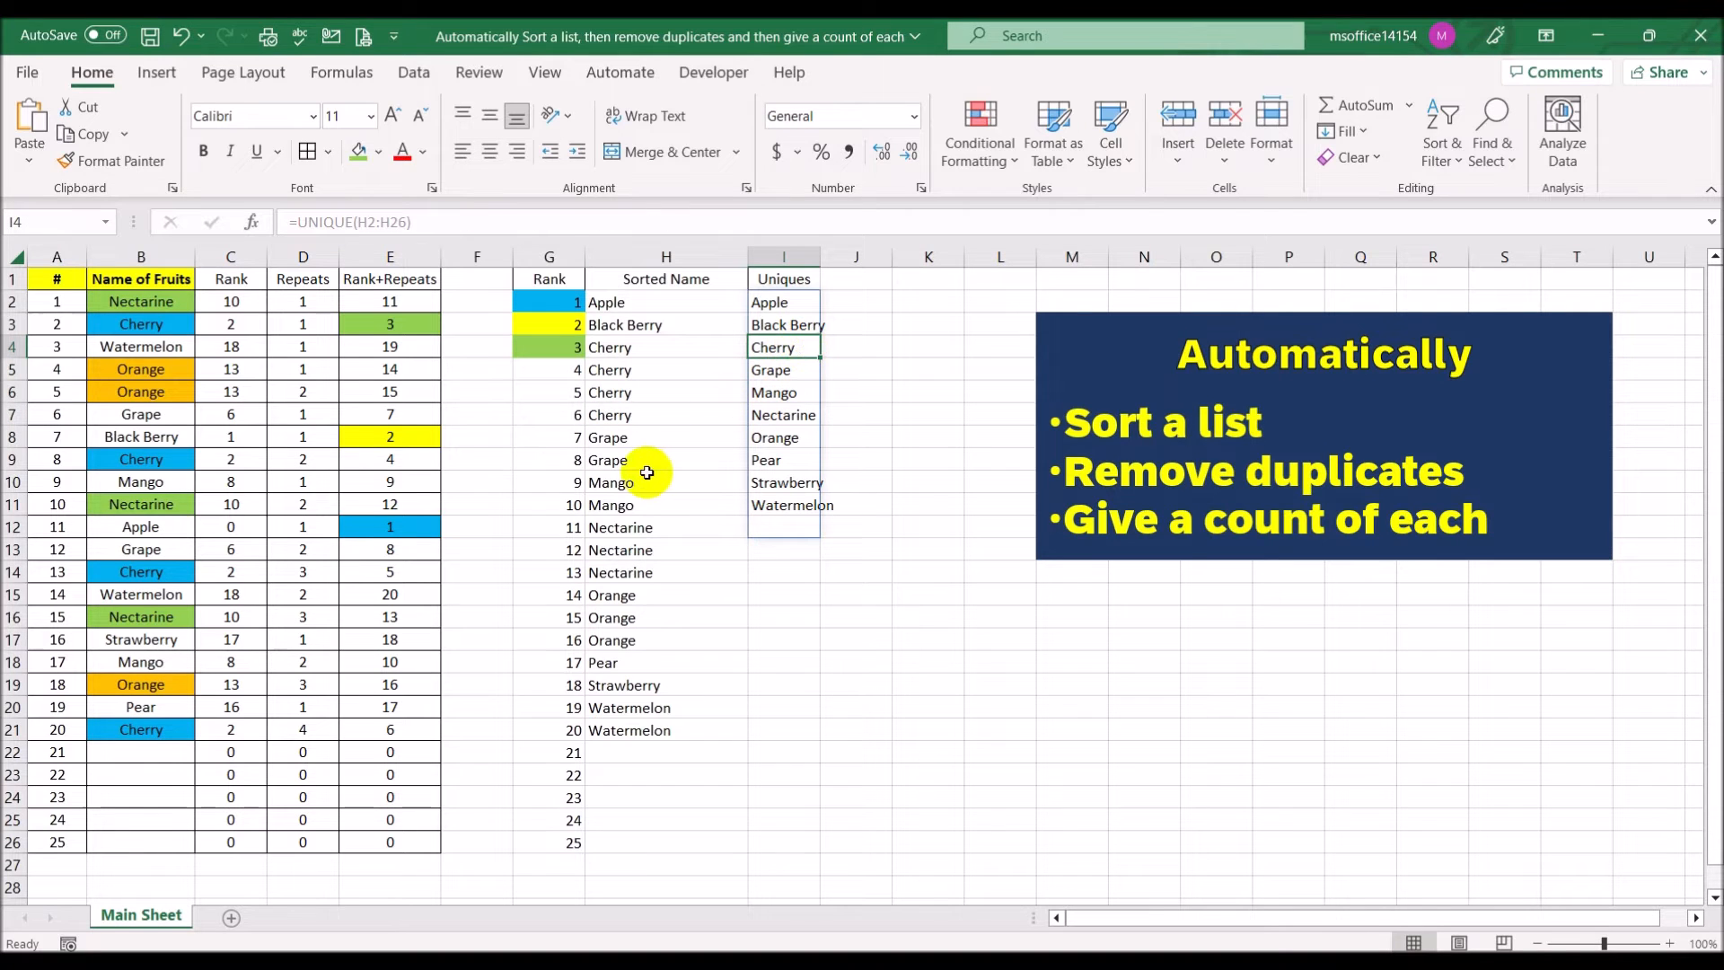
{"action": "left_click_drag", "start_coordinate": [647, 444], "coordinate": [658, 458]}
{"action": "left_click", "coordinate": [766, 369]}
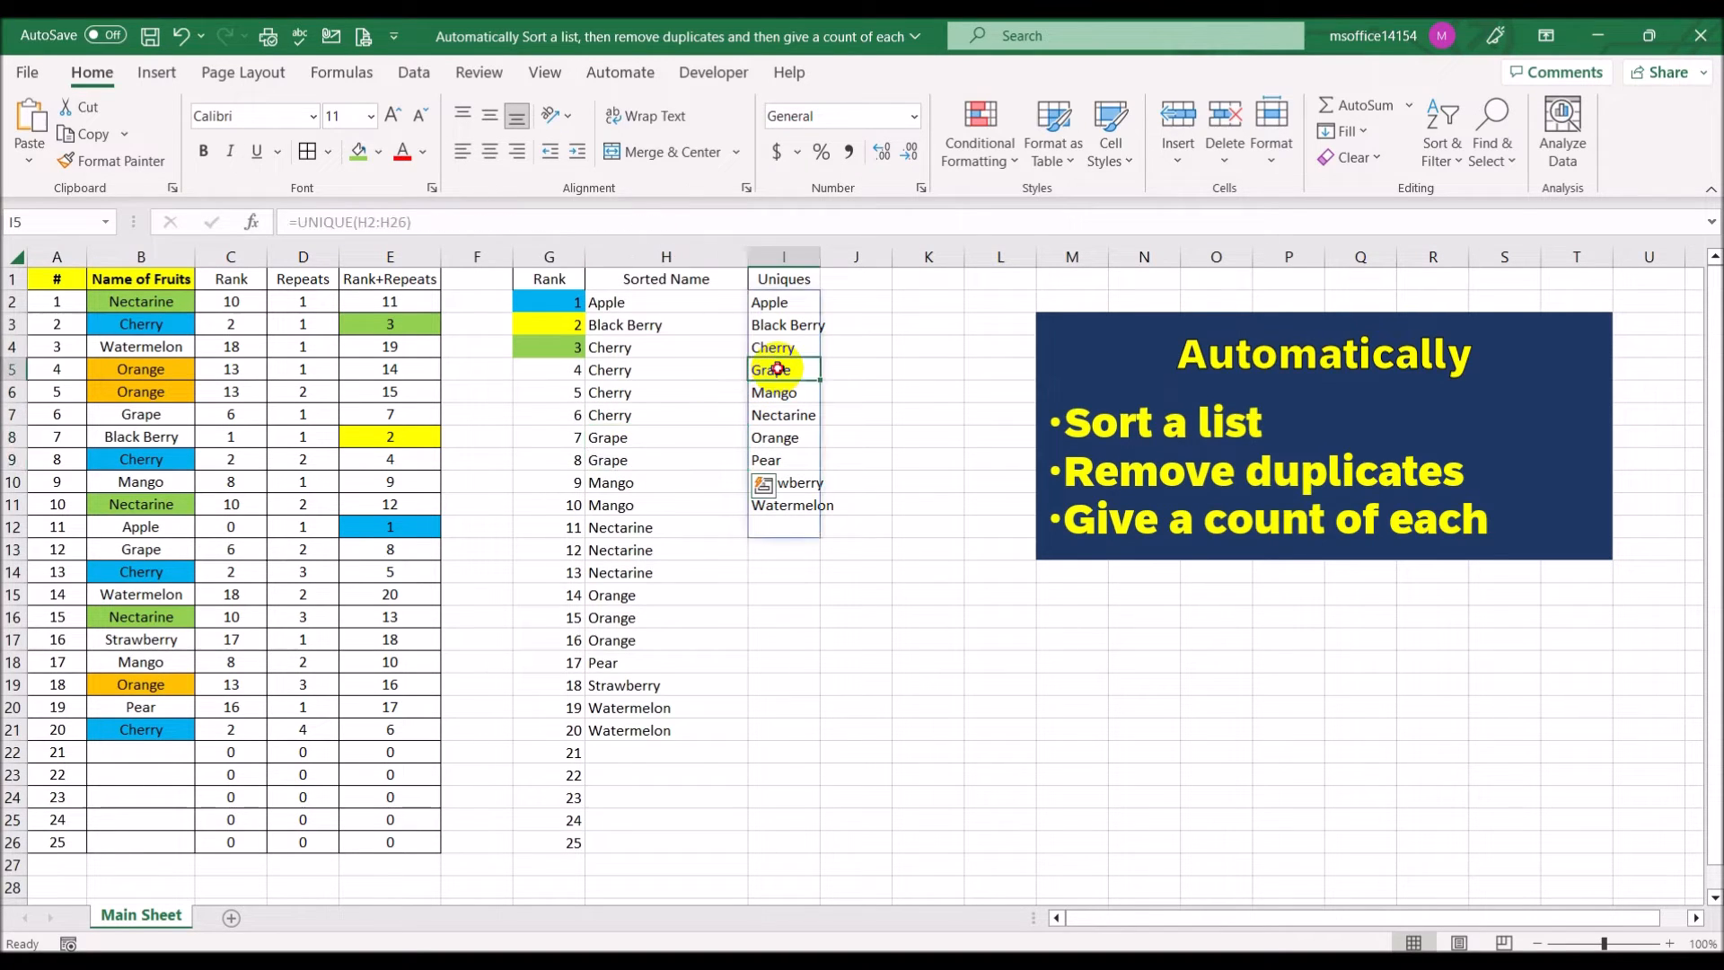
{"action": "left_click", "coordinate": [618, 503]}
{"action": "left_click", "coordinate": [770, 391]}
{"action": "left_click_drag", "start_coordinate": [672, 527], "coordinate": [675, 568]}
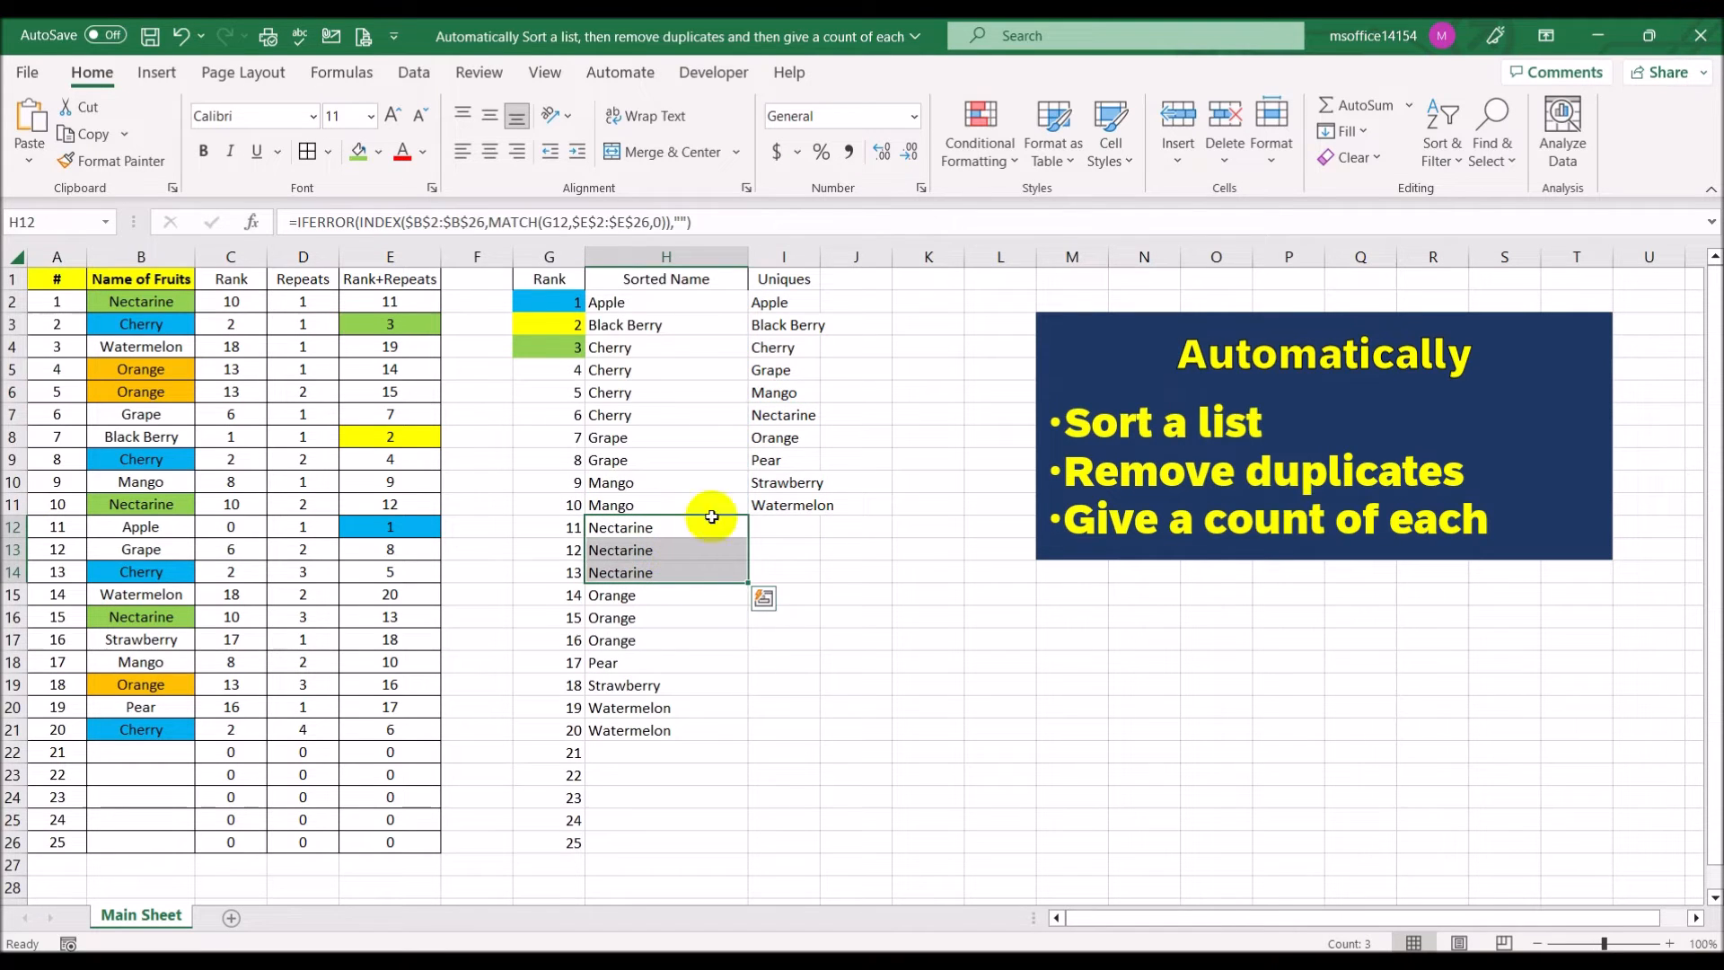
{"action": "left_click", "coordinate": [787, 414]}
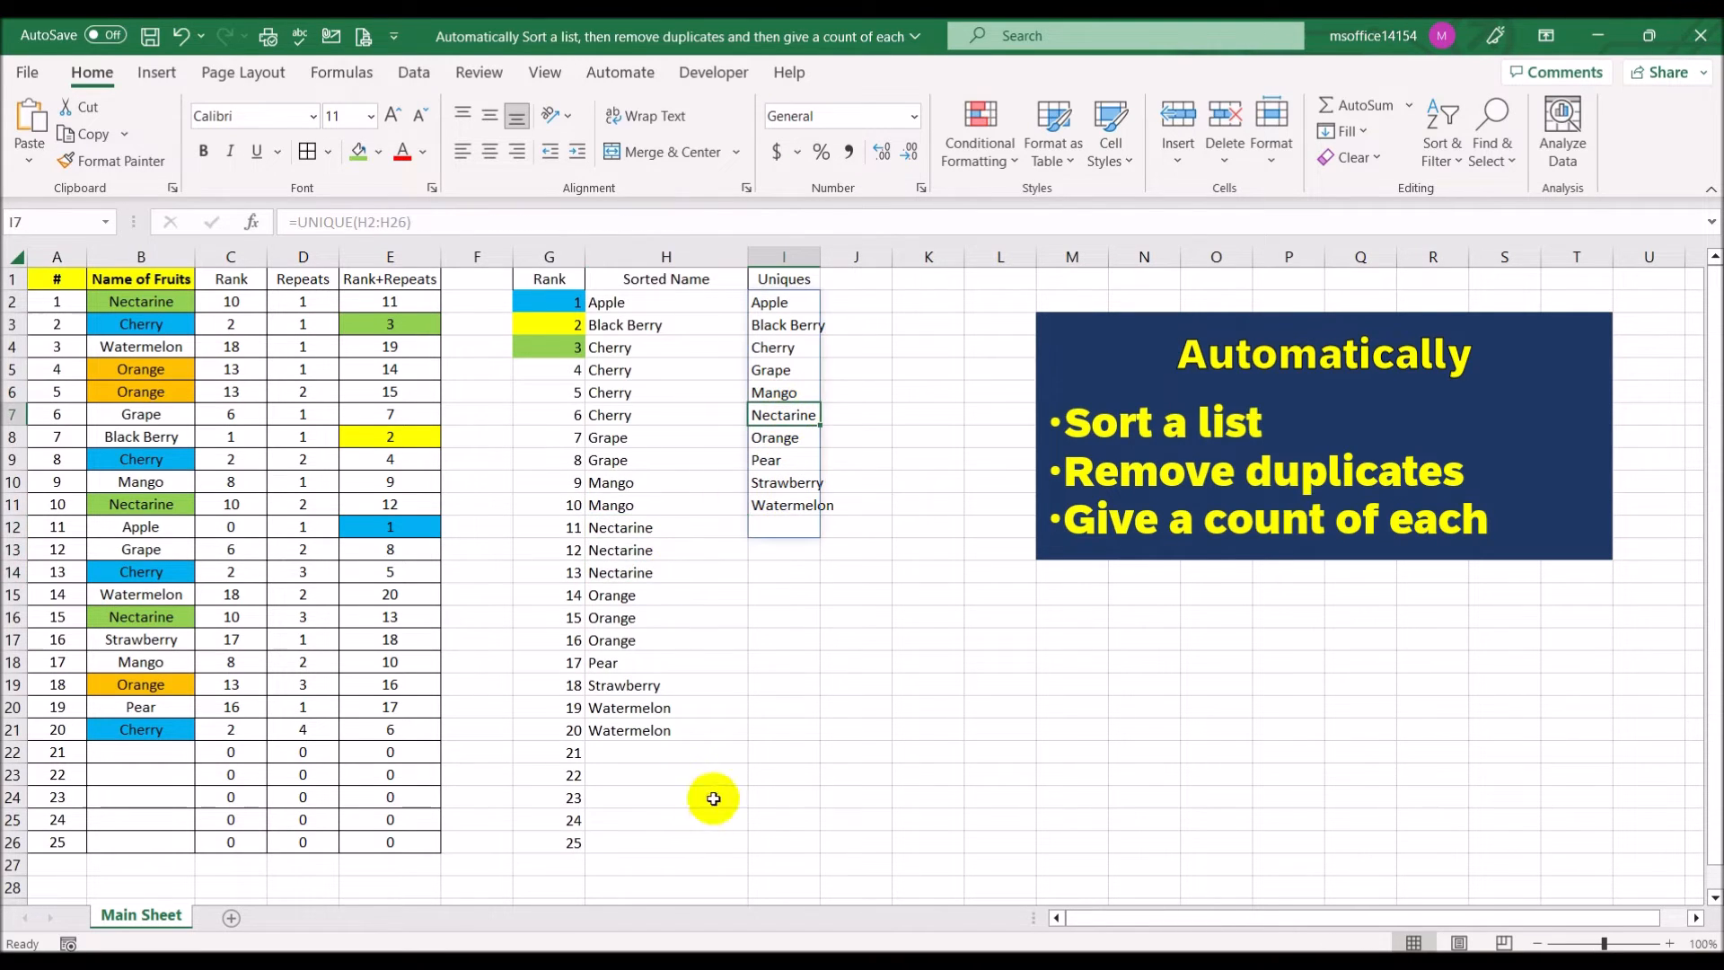
{"action": "left_click", "coordinate": [827, 750]}
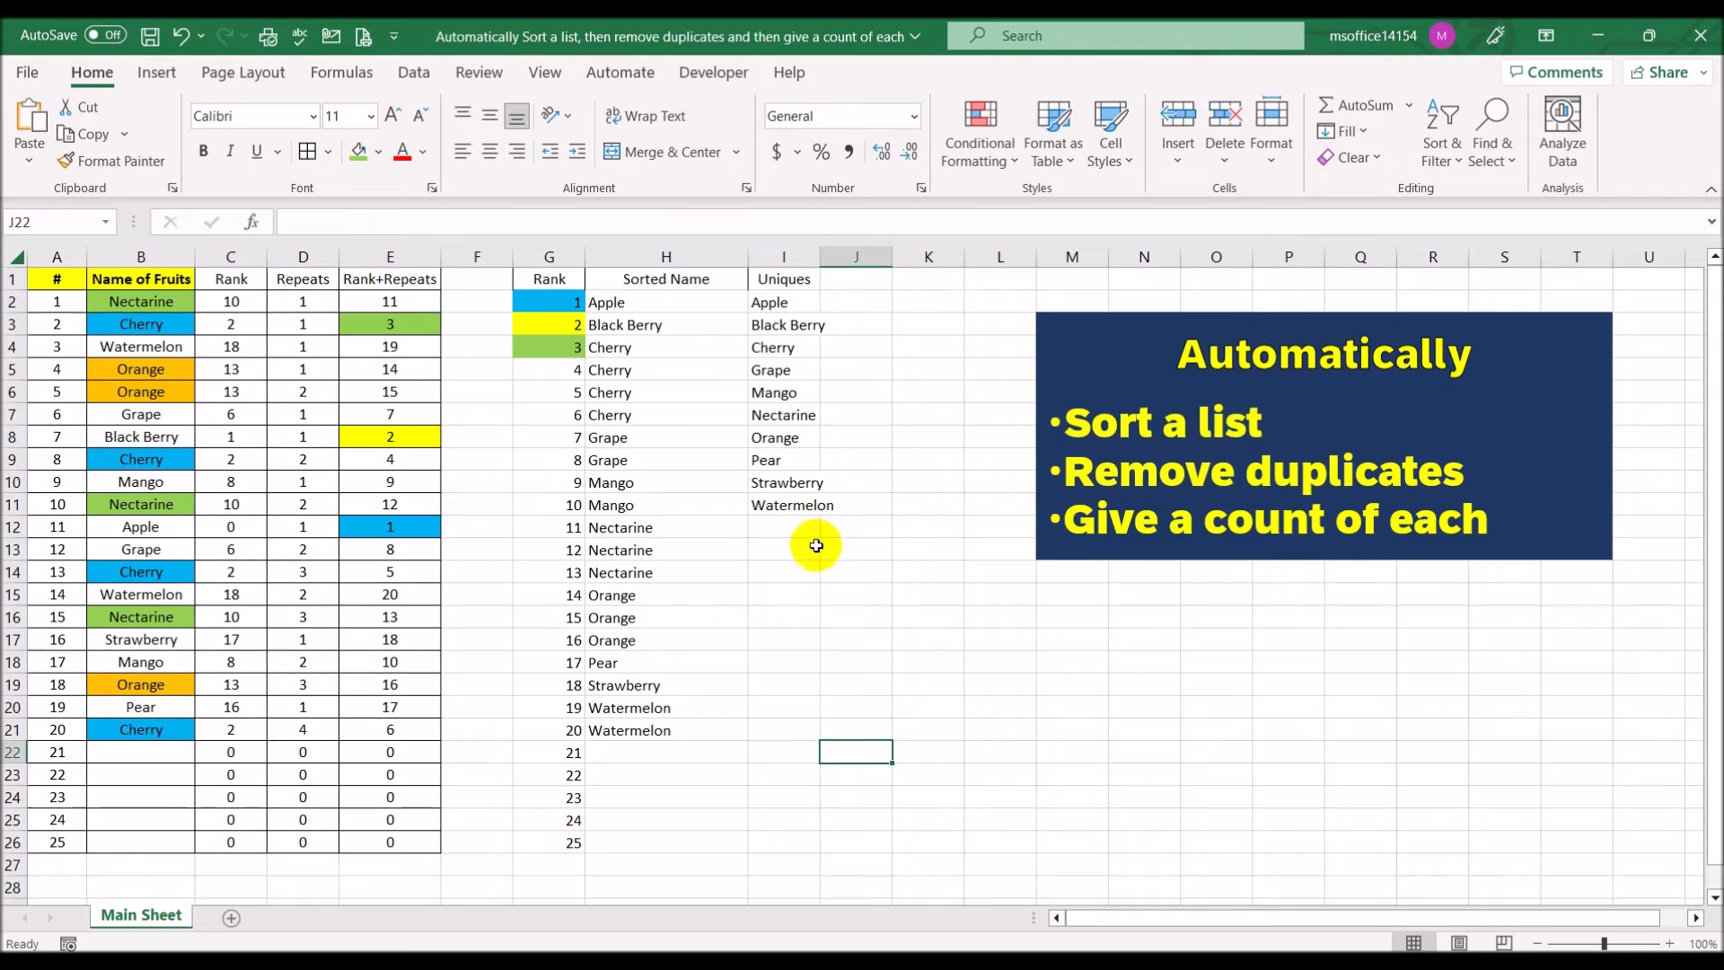
Autofit the Uniques column's width and write the formula =COUNTIFS(B2:B26,I2) in J2 to count Apple.
{"action": "double_click", "coordinate": [820, 256]}
{"action": "left_click", "coordinate": [880, 300]}
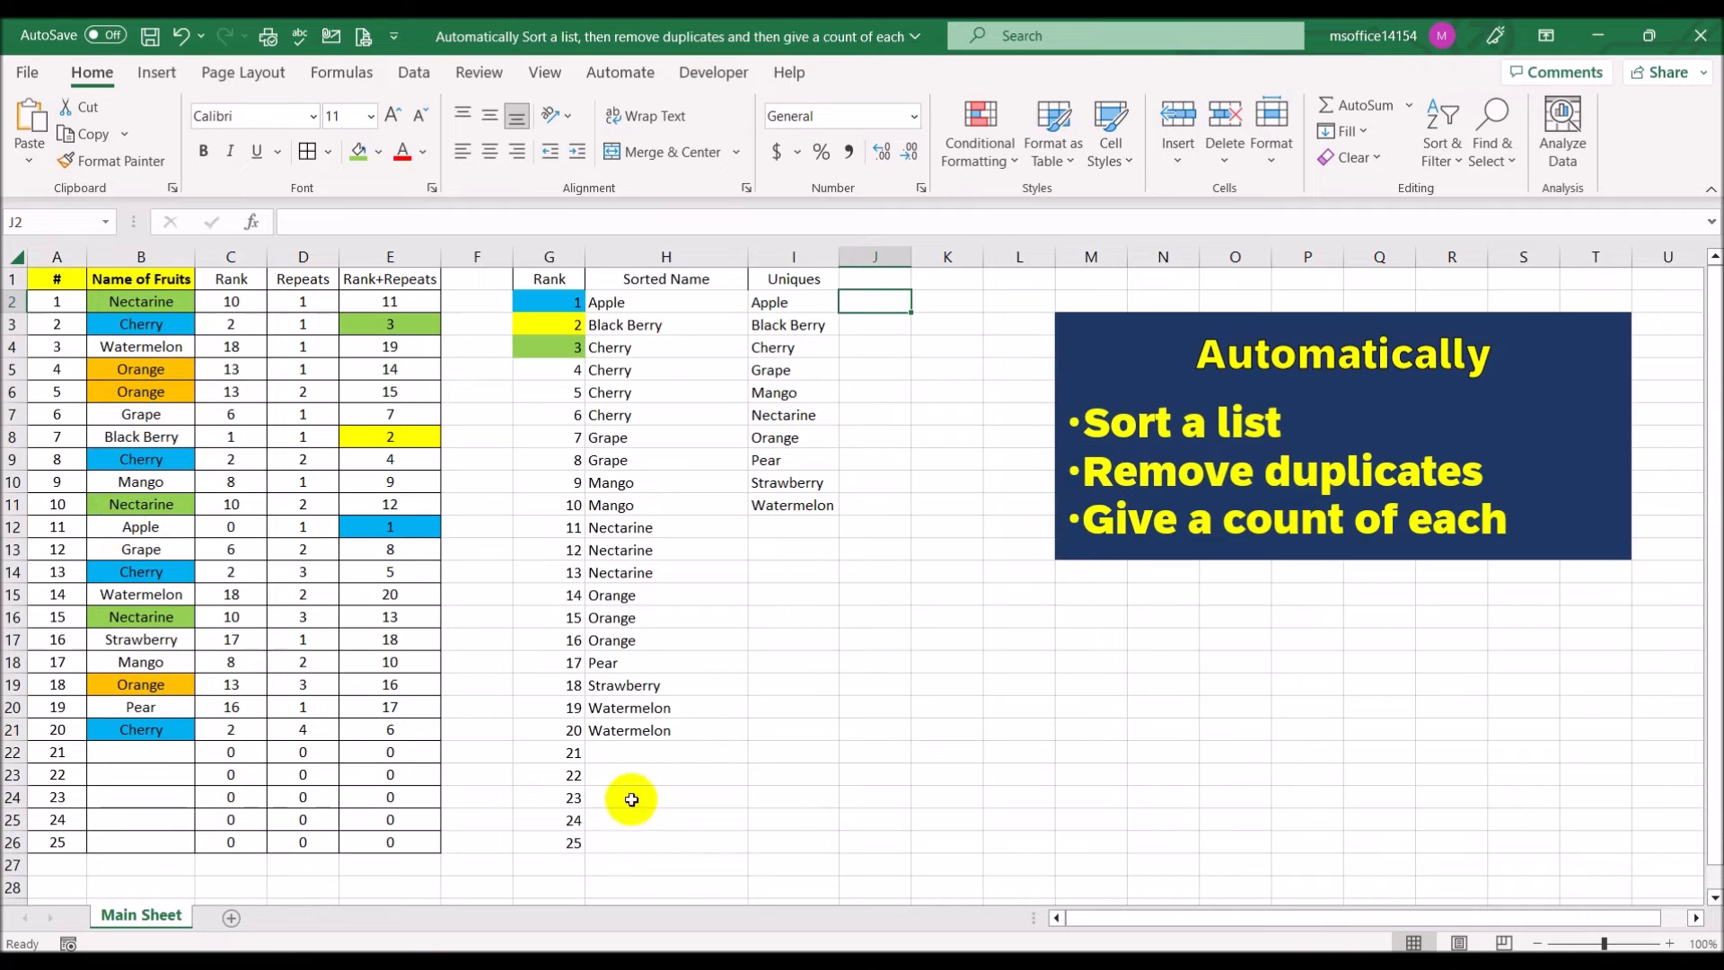
{"action": "type", "text": "=co"}
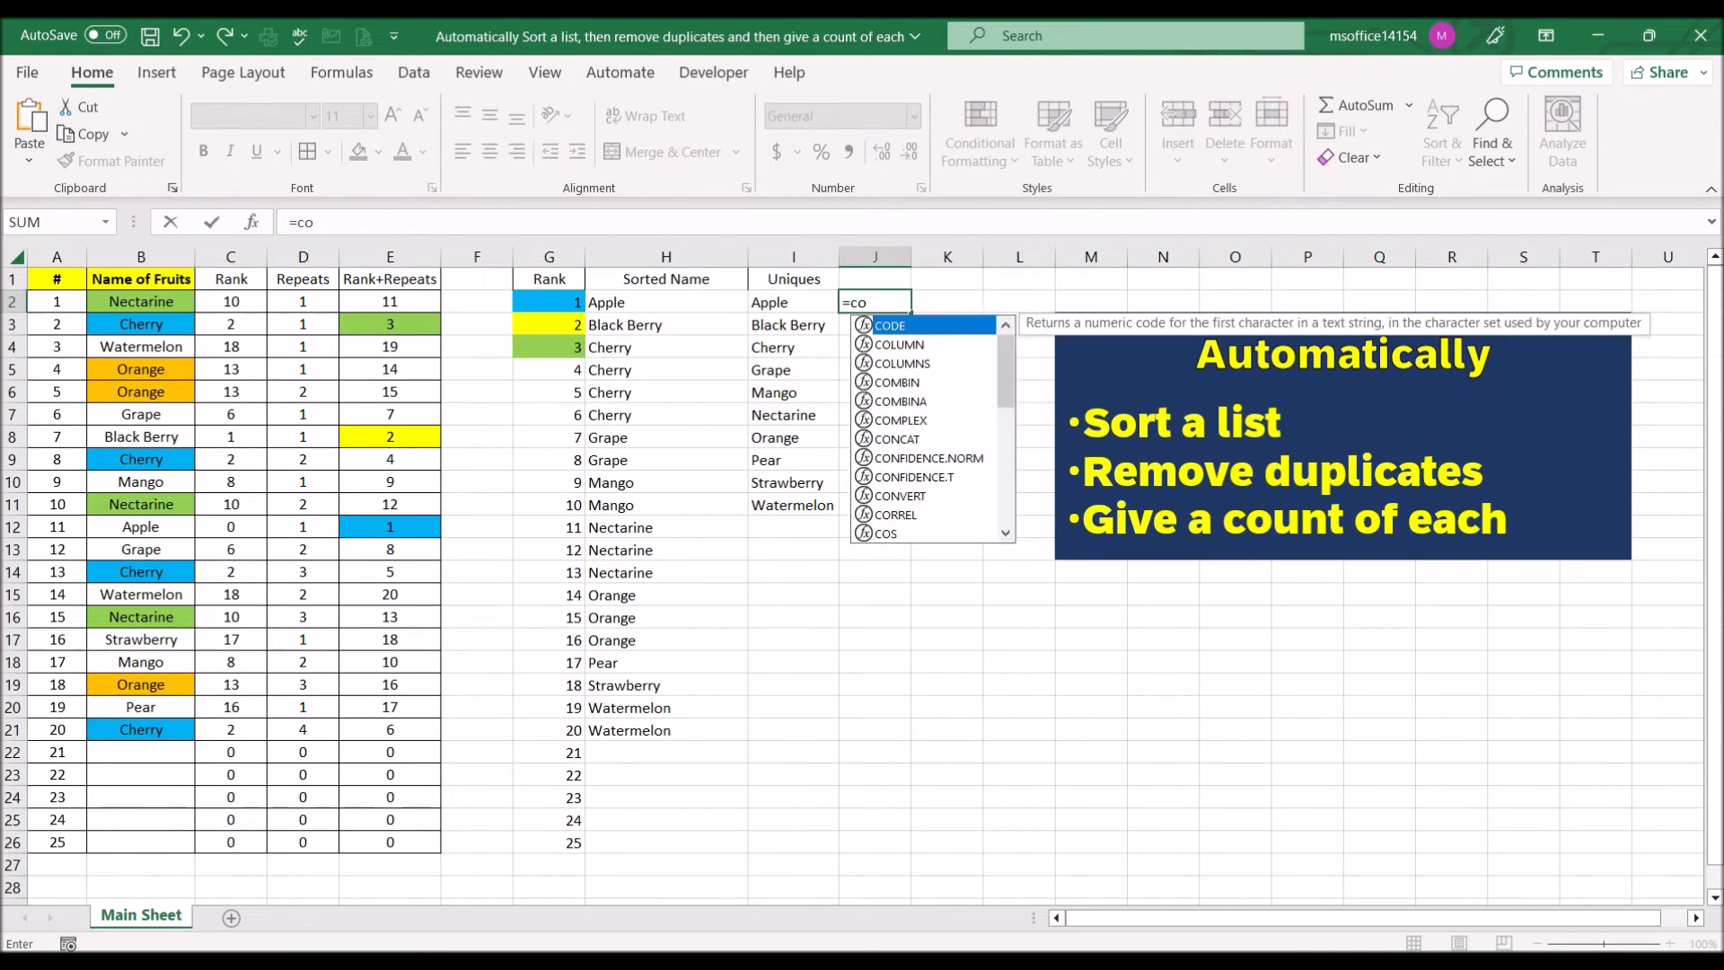
{"action": "type", "text": "untifs("}
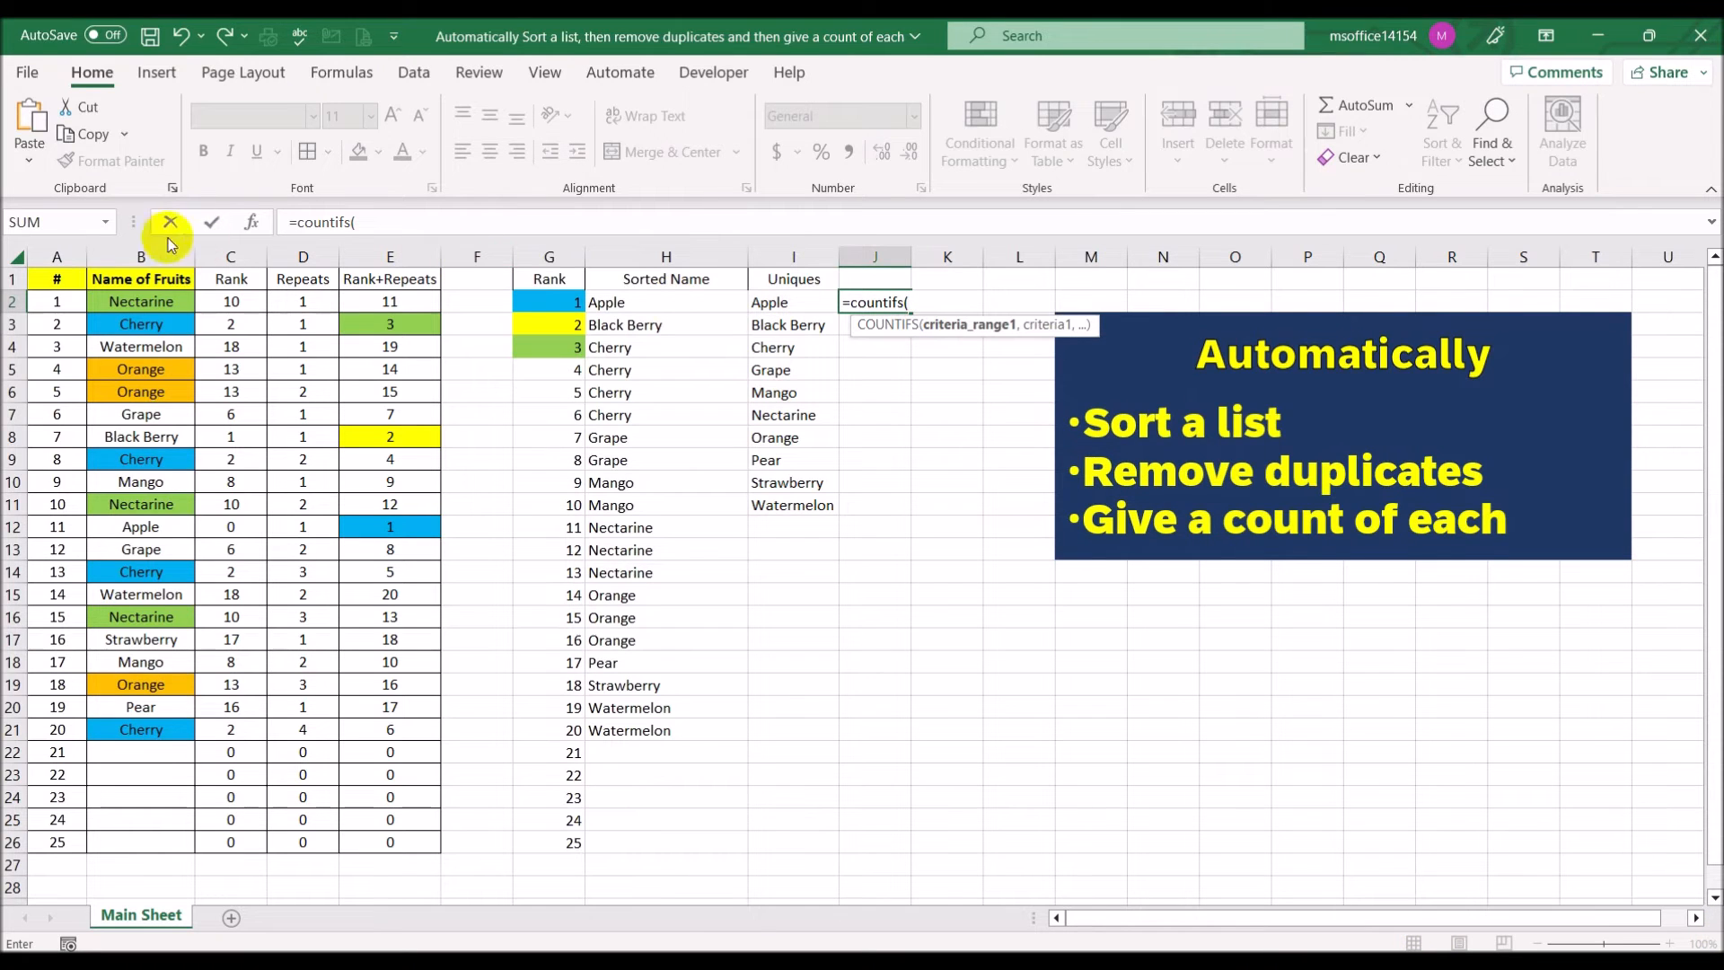
{"action": "left_click", "coordinate": [123, 307]}
{"action": "left_click_drag", "start_coordinate": [123, 307], "coordinate": [60, 816]}
{"action": "type", "text": ","}
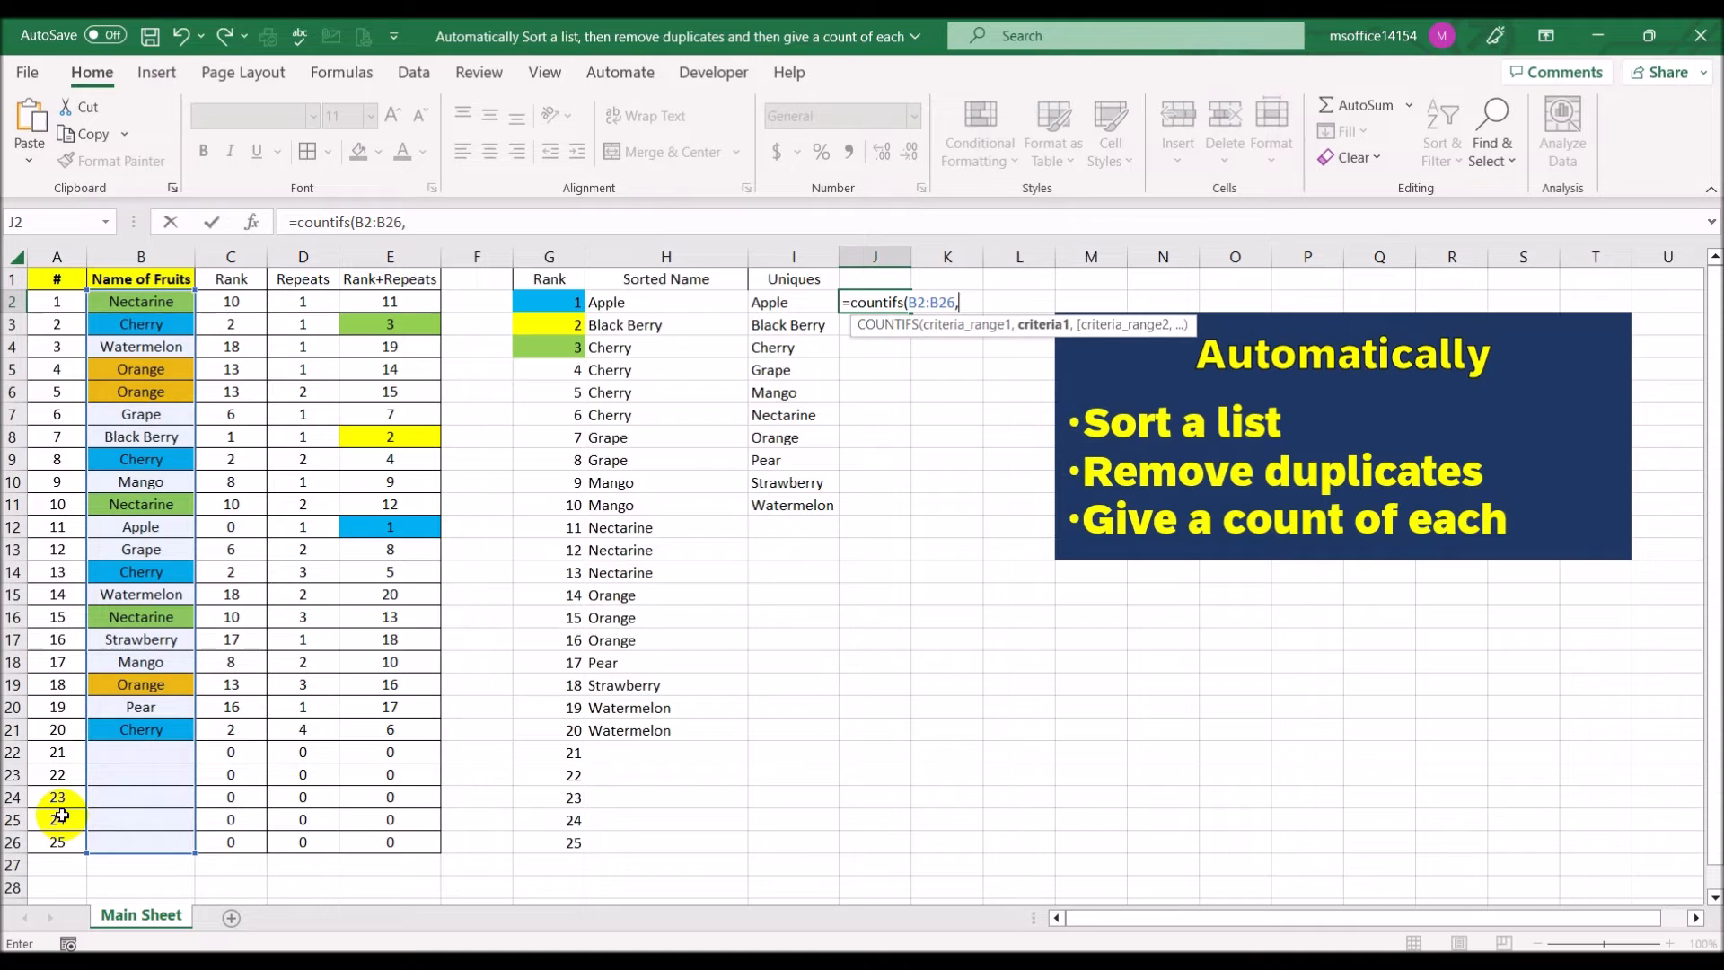
{"action": "left_click", "coordinate": [808, 303]}
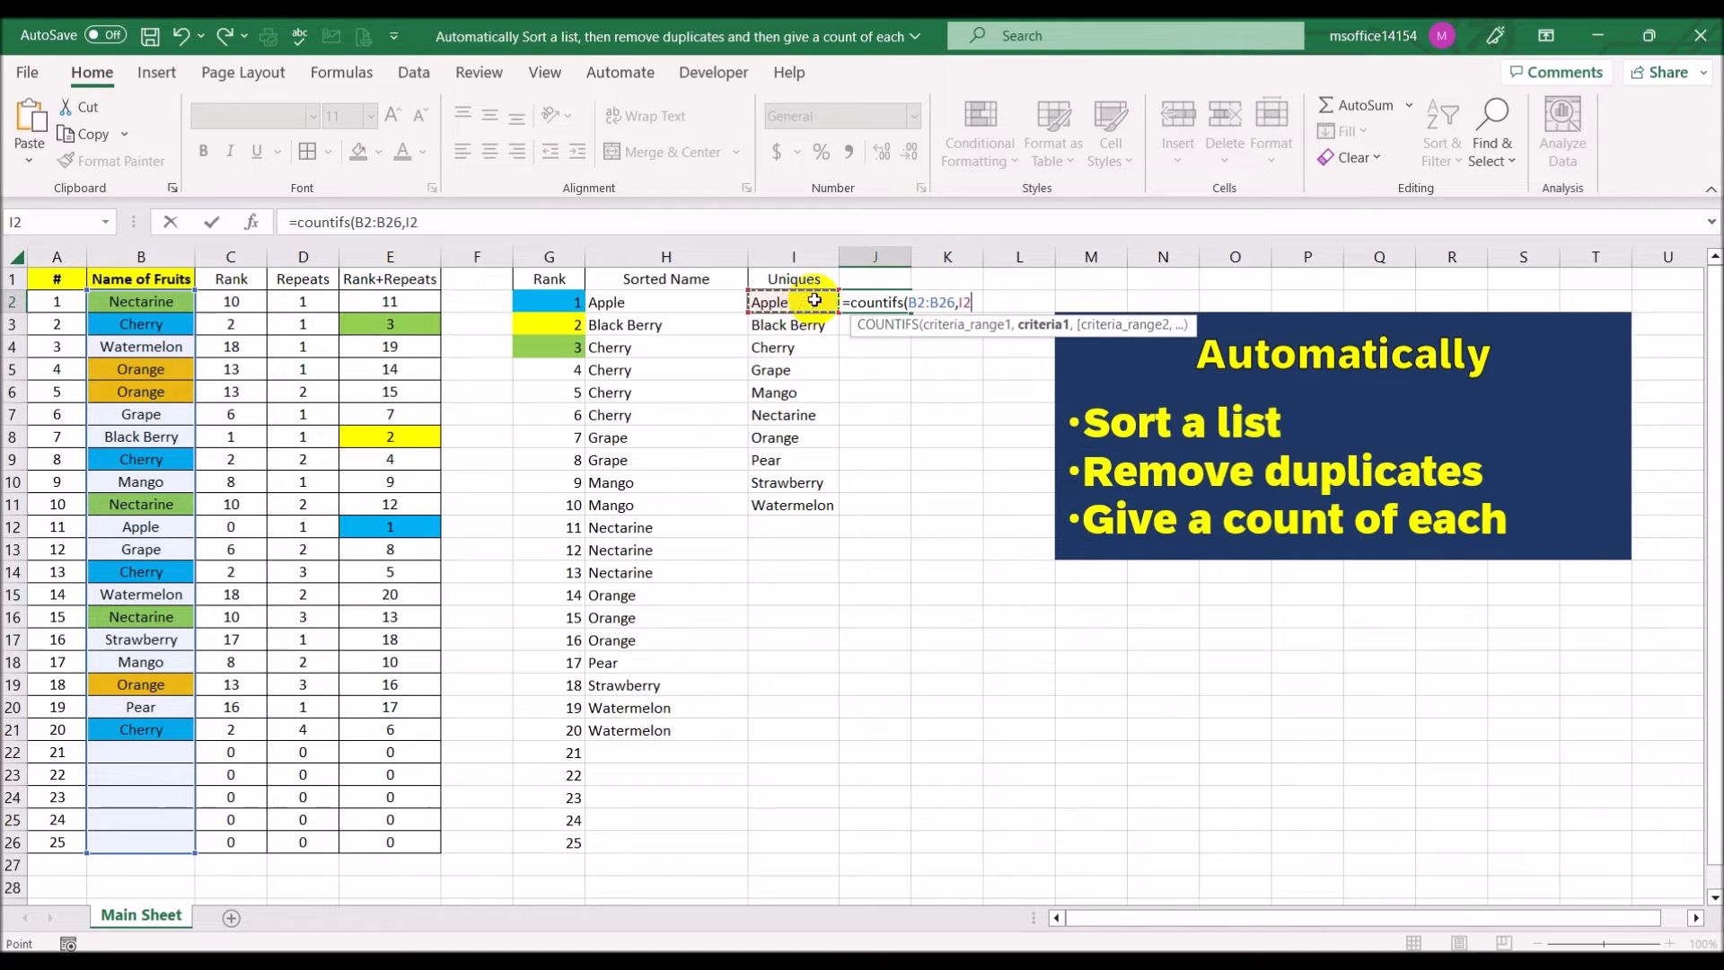
{"action": "type", "text": ")"}
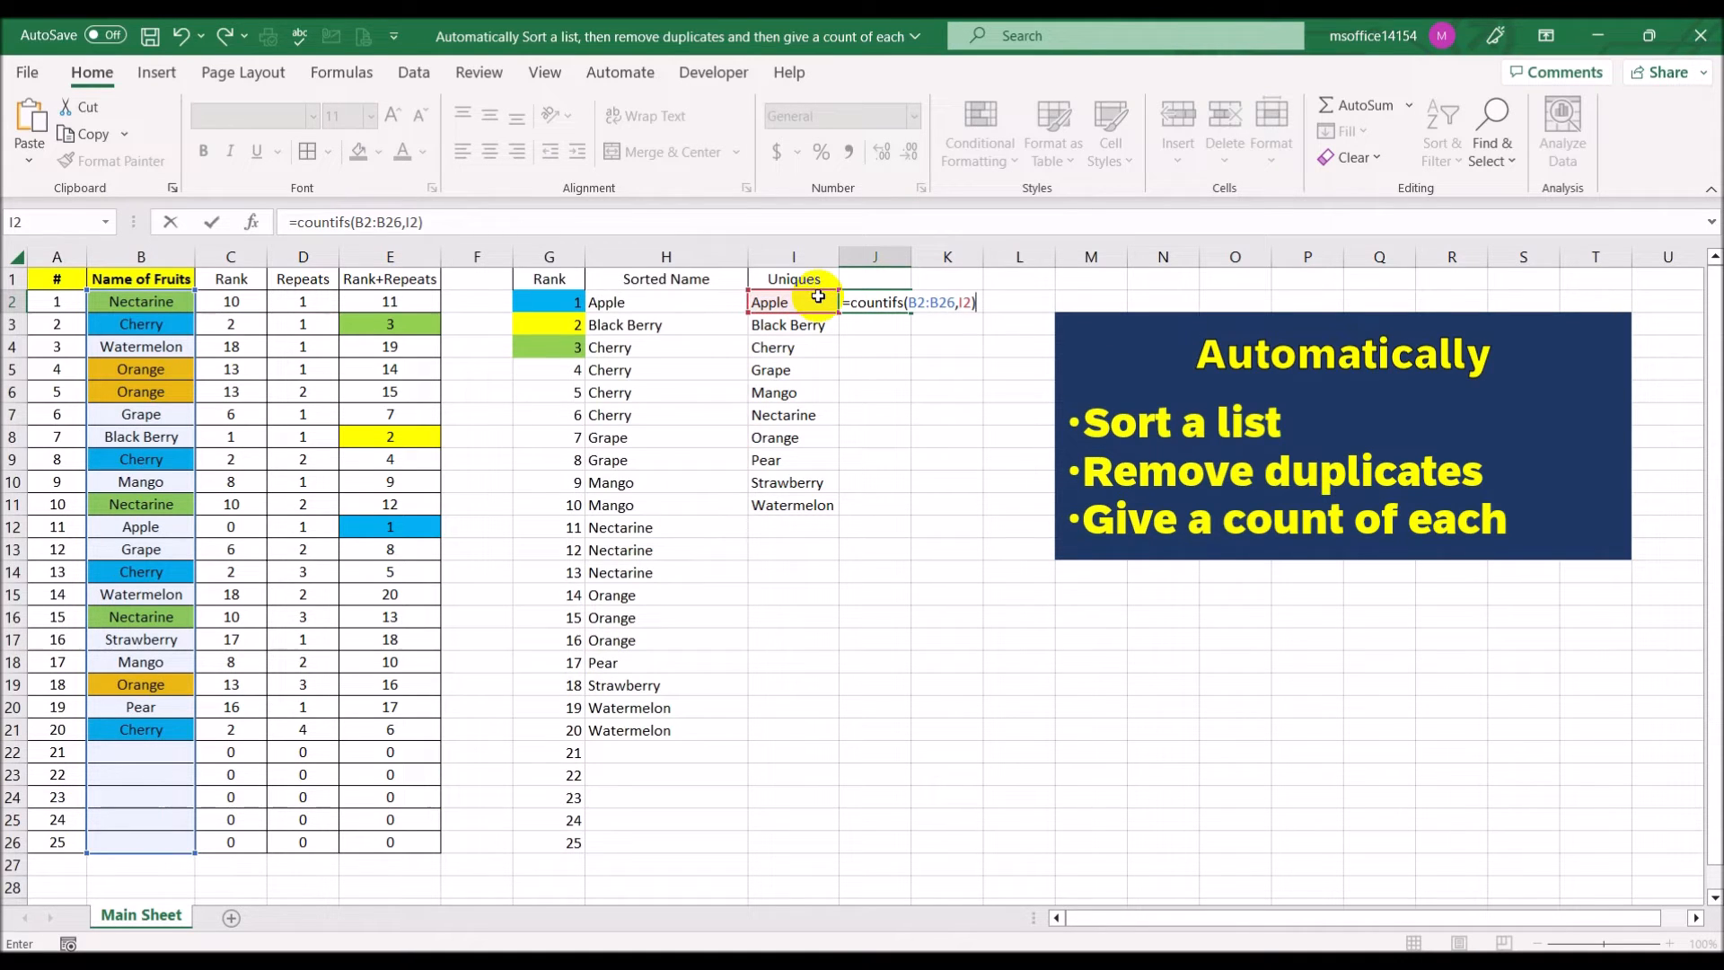
Make the counted range in the J2 formula absolute as $B$2:$B$26 and commit the formula.
{"action": "double_click", "coordinate": [948, 302]}
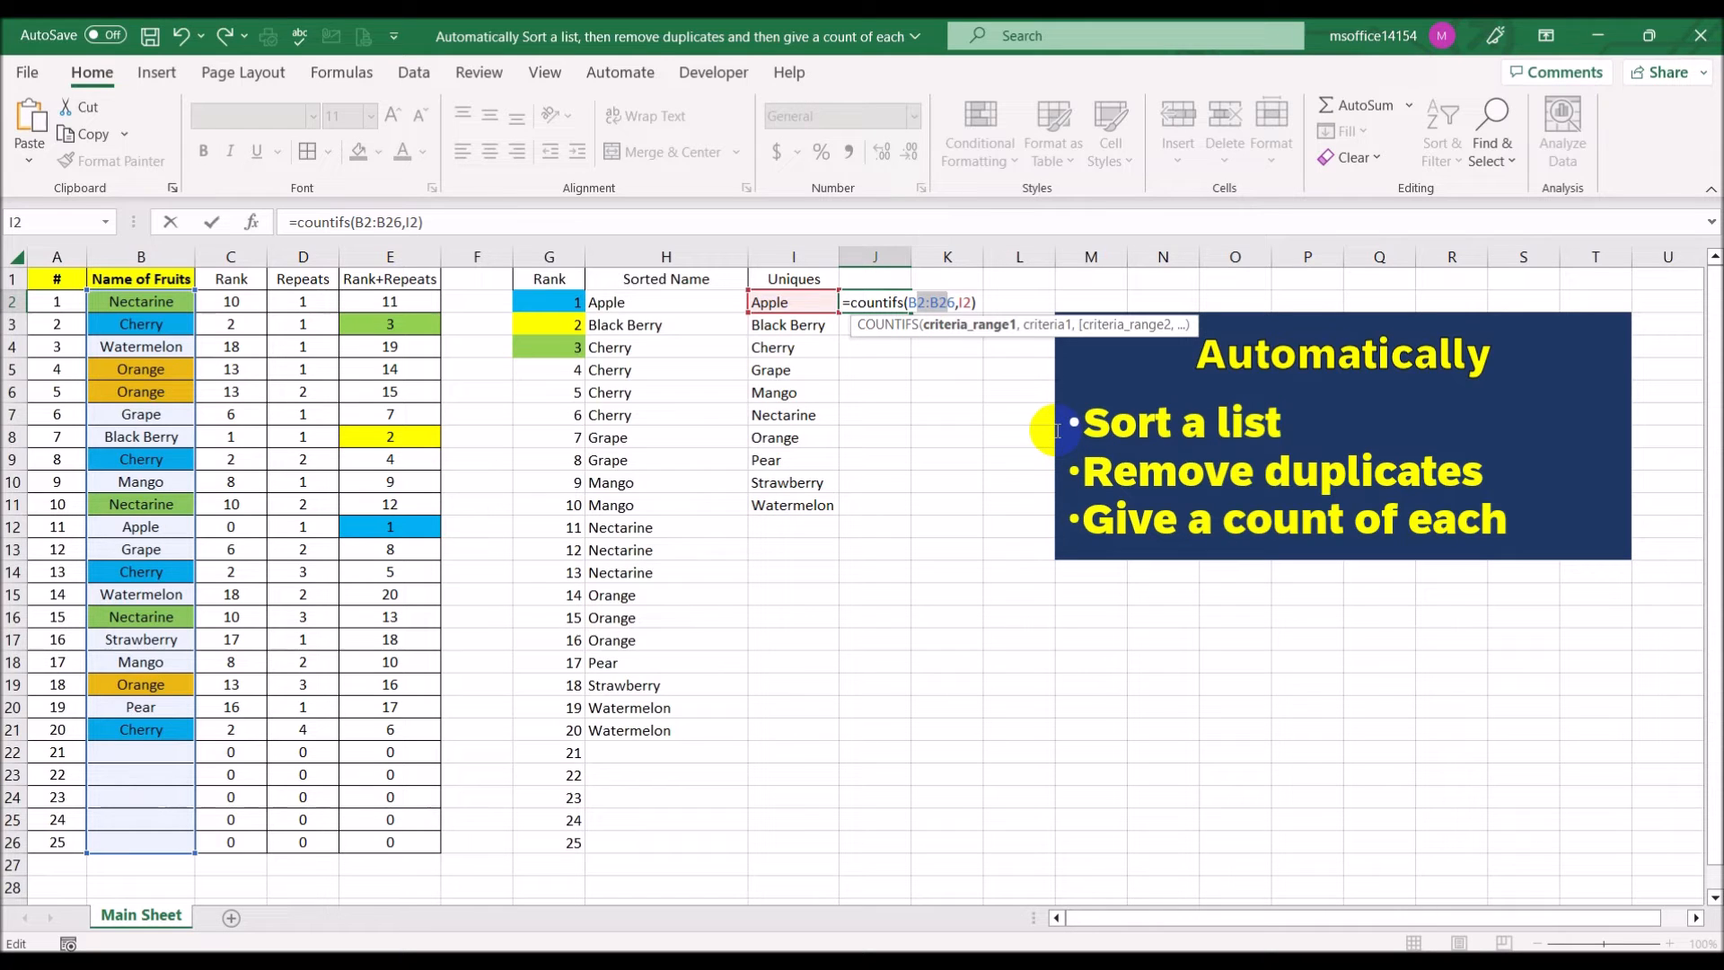
{"action": "key", "text": "F4"}
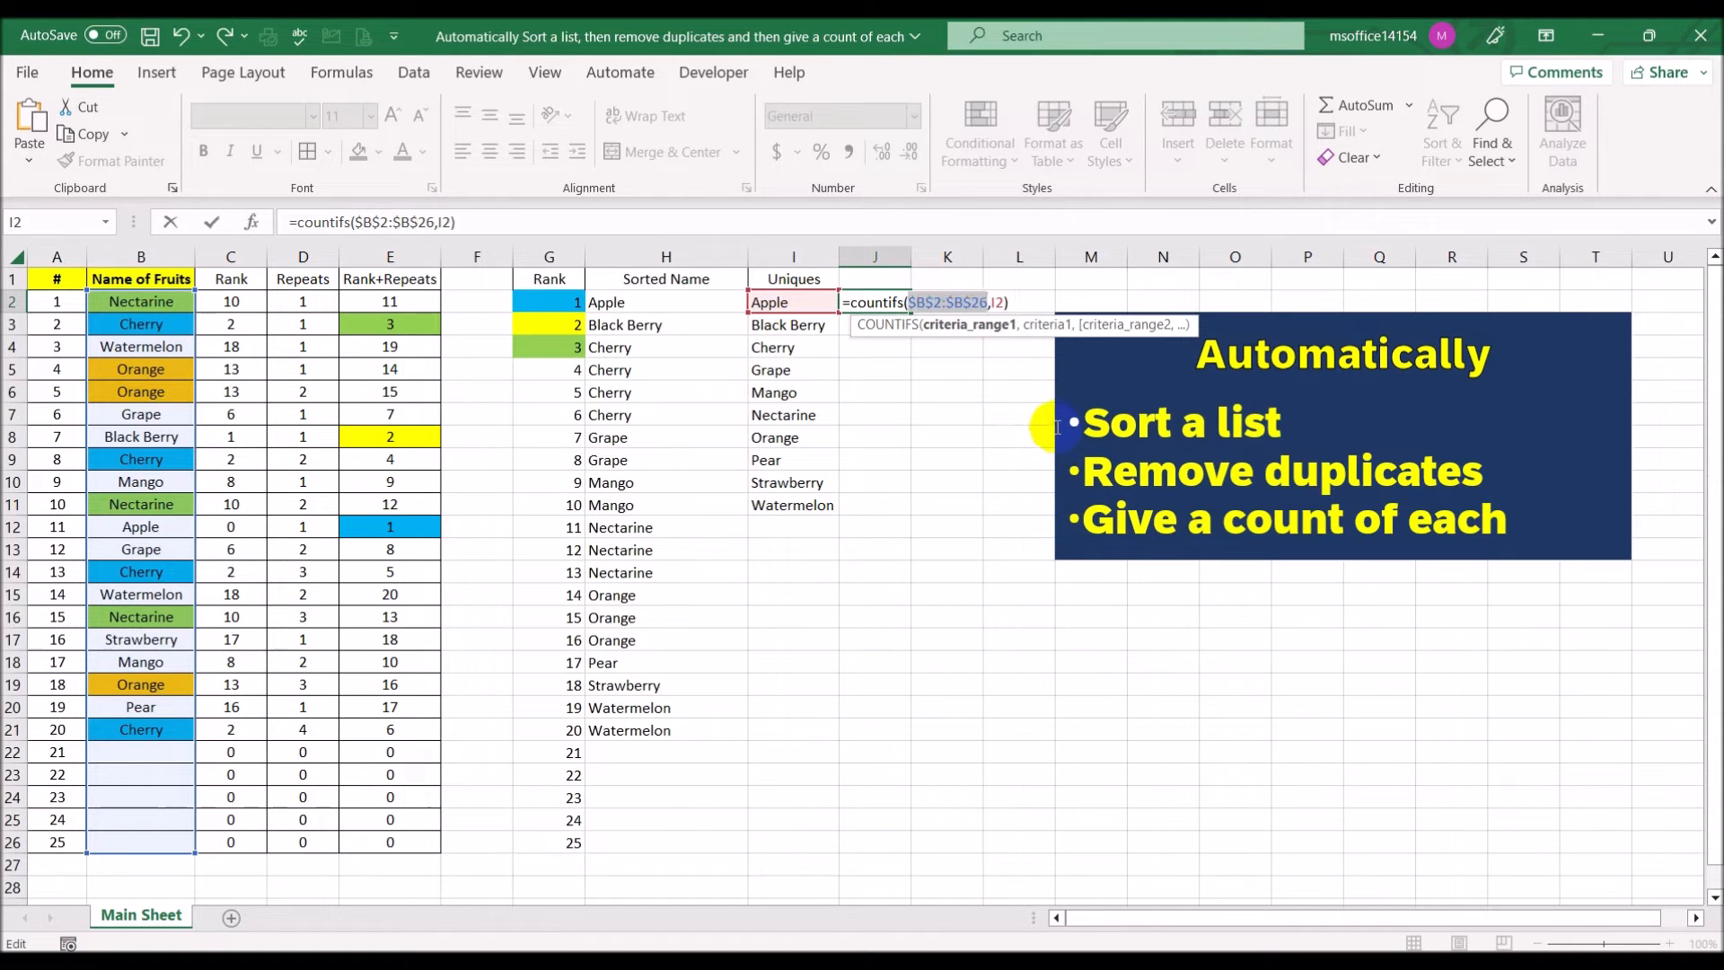
{"action": "key", "text": "Return"}
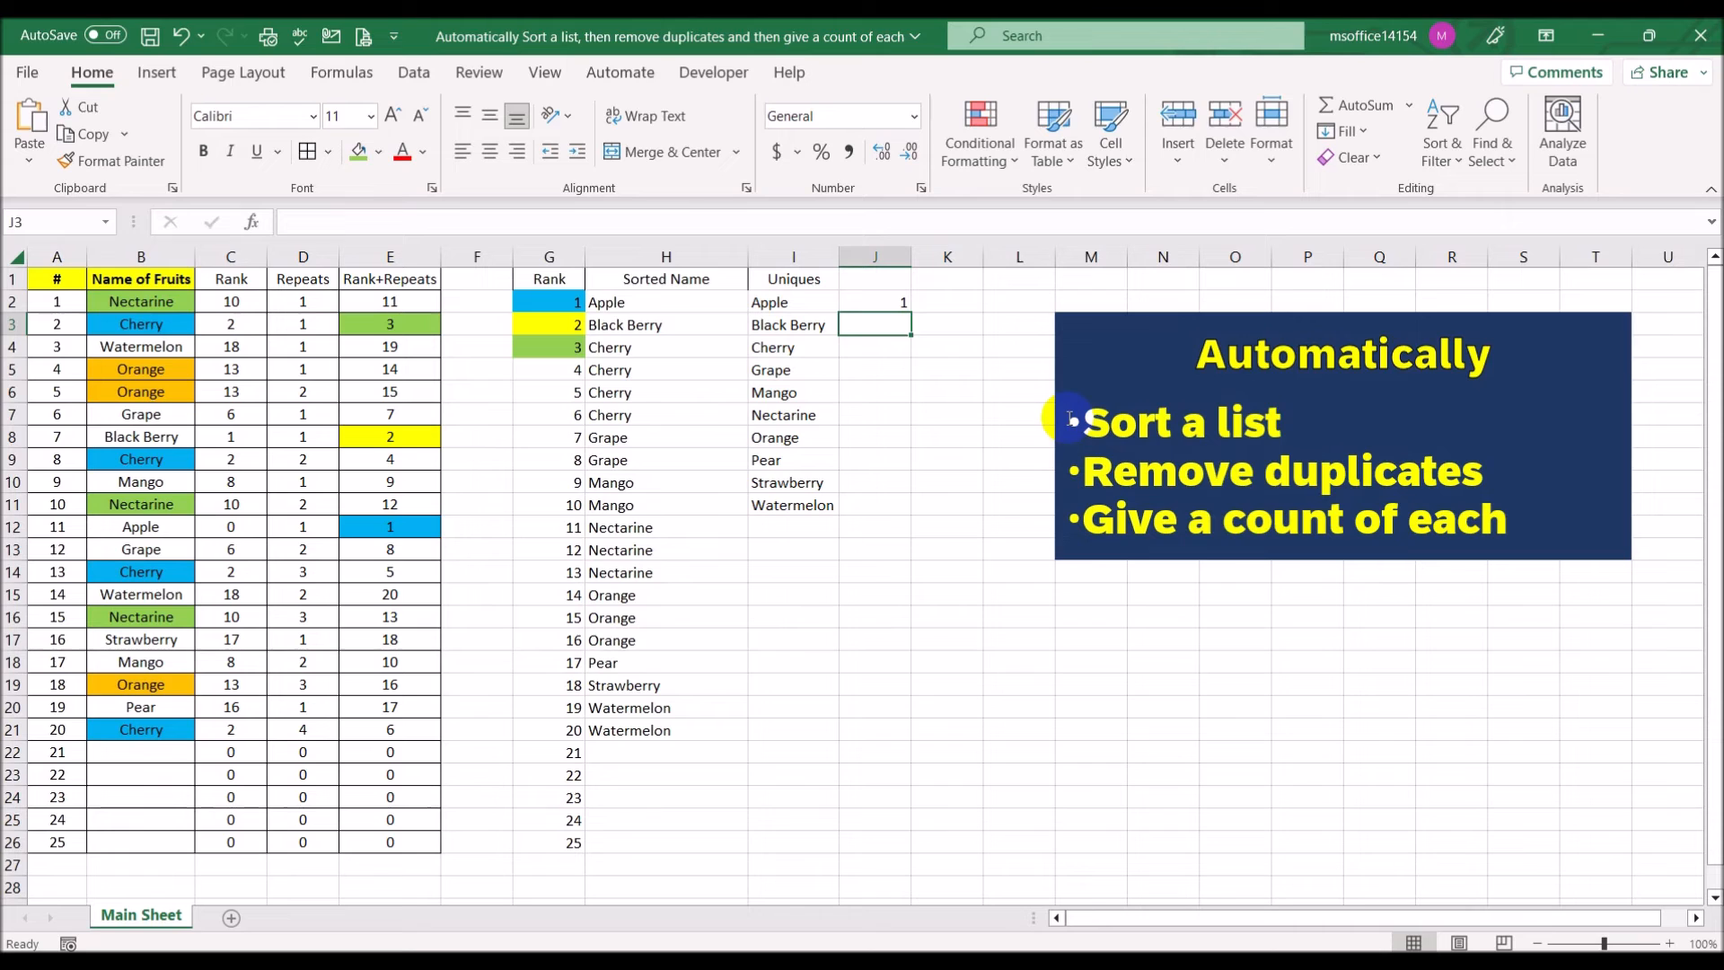
Copy the COUNTIFS formula down to J3 and J4 for Black Berry and Cherry, checking Cherry's entries in the Sorted Name column.
{"action": "left_click", "coordinate": [860, 294]}
{"action": "left_click_drag", "start_coordinate": [917, 315], "coordinate": [907, 335]}
{"action": "left_click_drag", "start_coordinate": [661, 350], "coordinate": [662, 412]}
{"action": "left_click", "coordinate": [899, 328]}
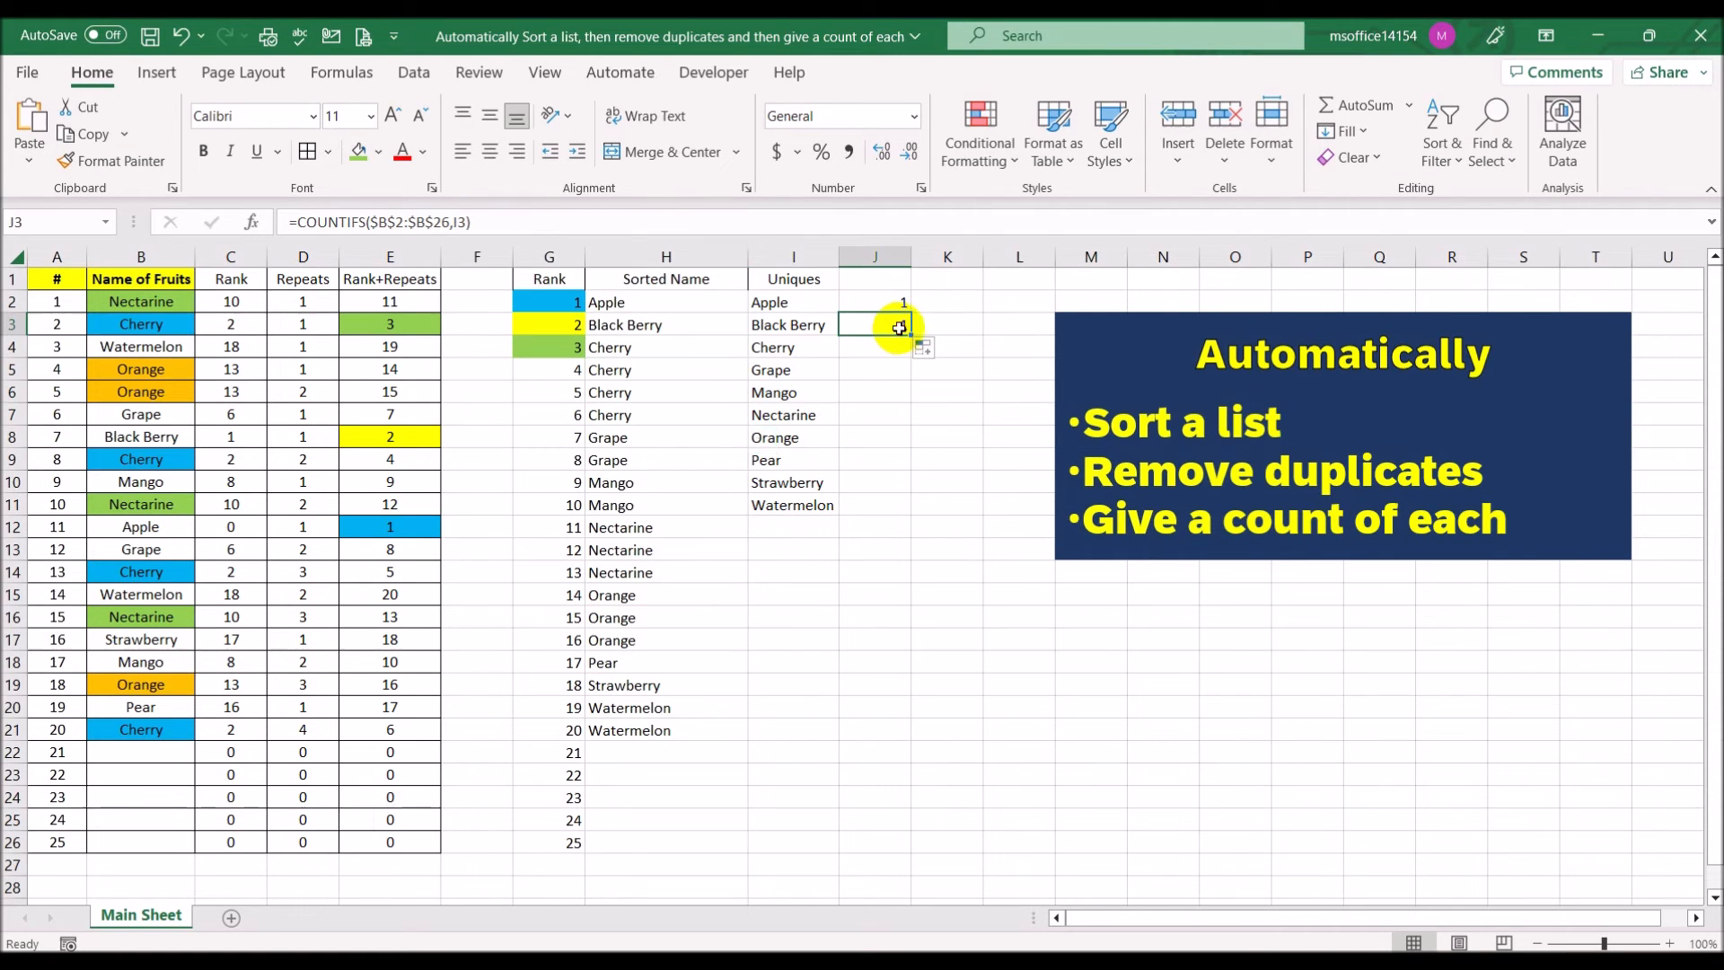
{"action": "left_click_drag", "start_coordinate": [912, 333], "coordinate": [905, 355]}
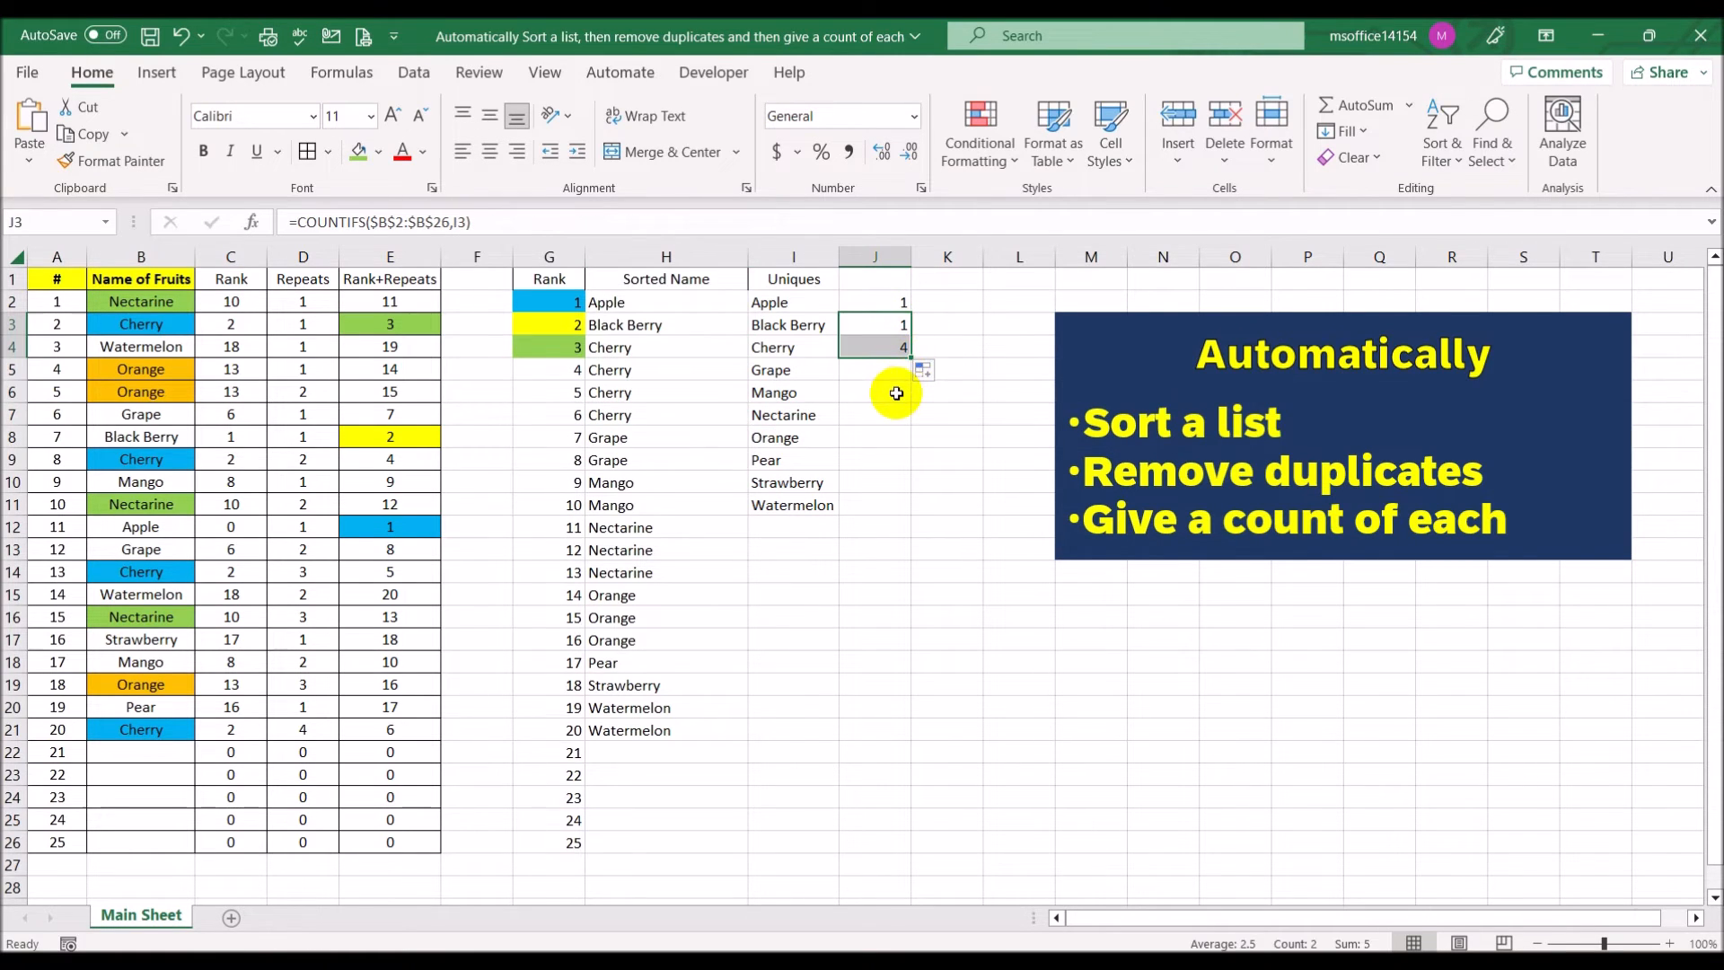
Extend the COUNTIFS formula to J5 and J6 for Grape and Mango, comparing each with its entries in the Sorted Name column.
{"action": "left_click_drag", "start_coordinate": [647, 437], "coordinate": [655, 458]}
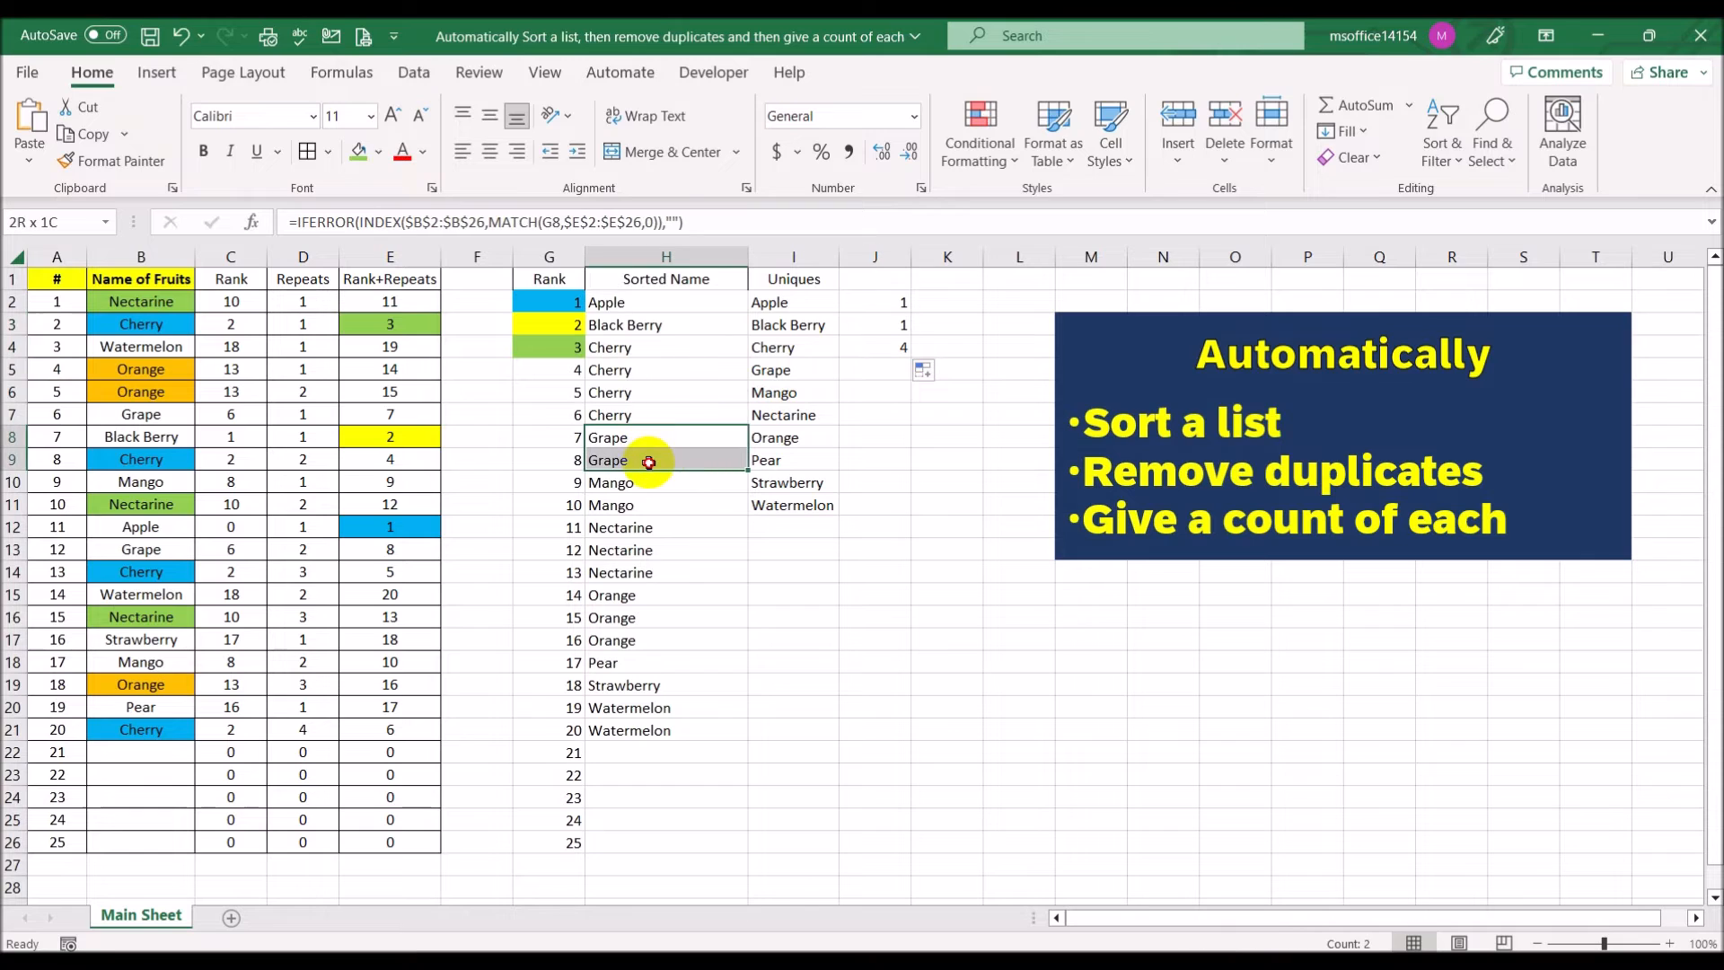
{"action": "left_click", "coordinate": [872, 350]}
{"action": "left_click_drag", "start_coordinate": [910, 357], "coordinate": [904, 381]}
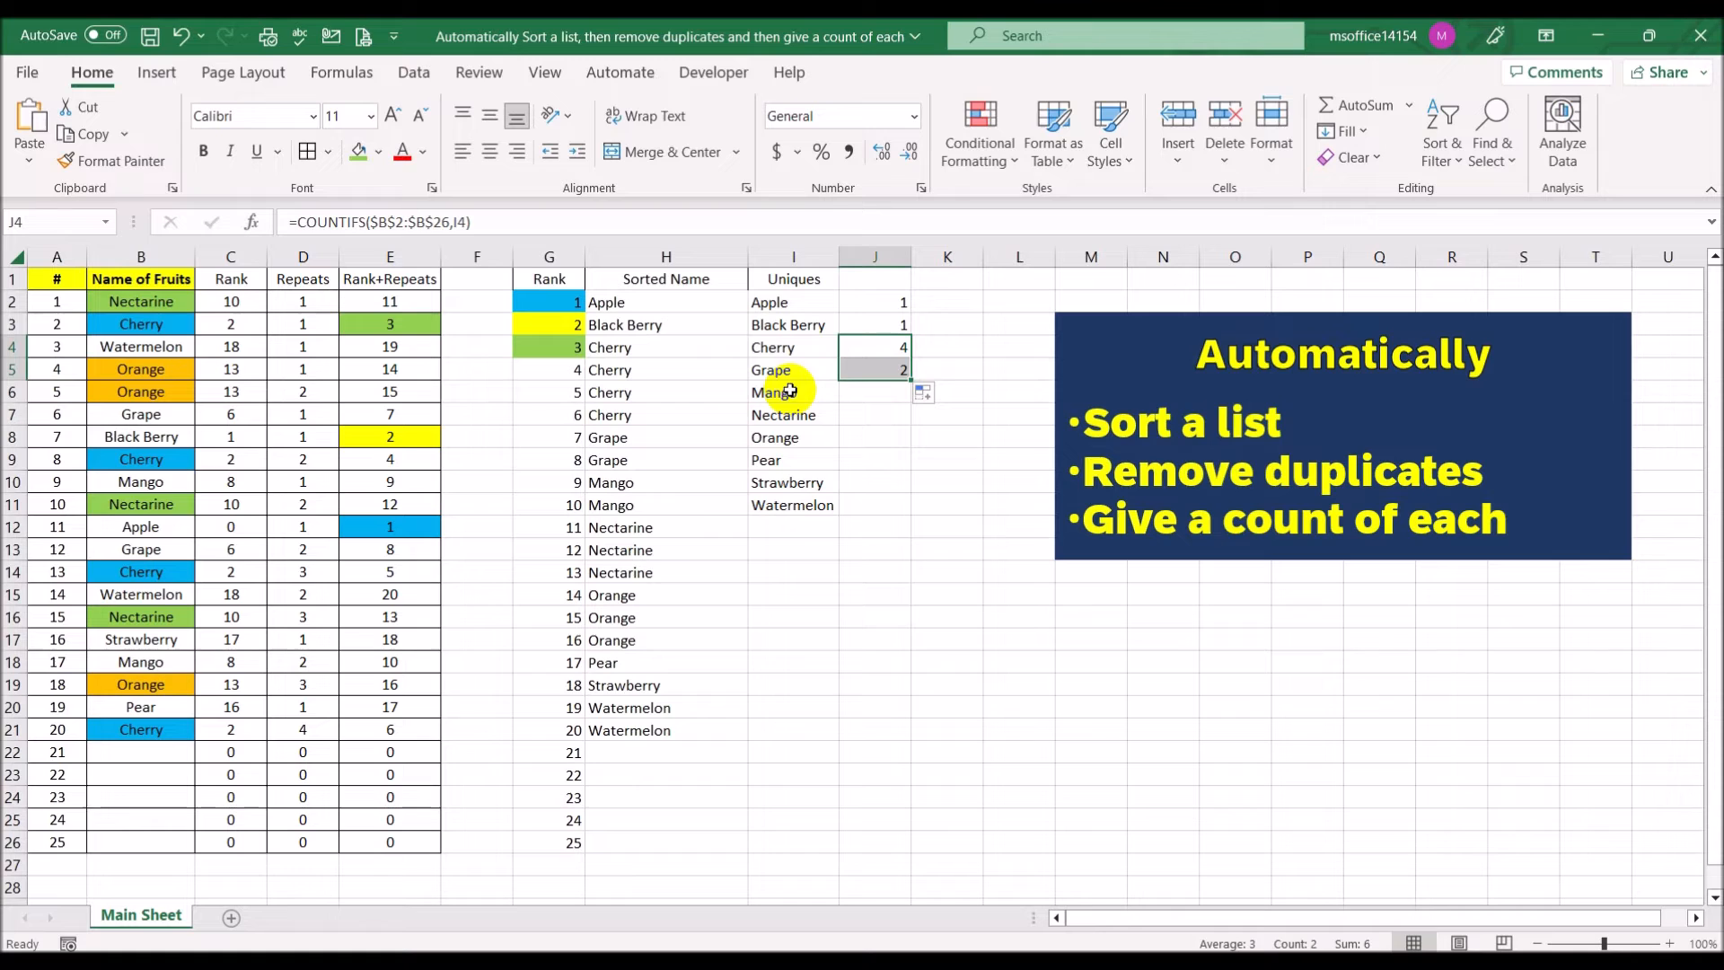
{"action": "left_click", "coordinate": [657, 488]}
{"action": "left_click", "coordinate": [876, 364]}
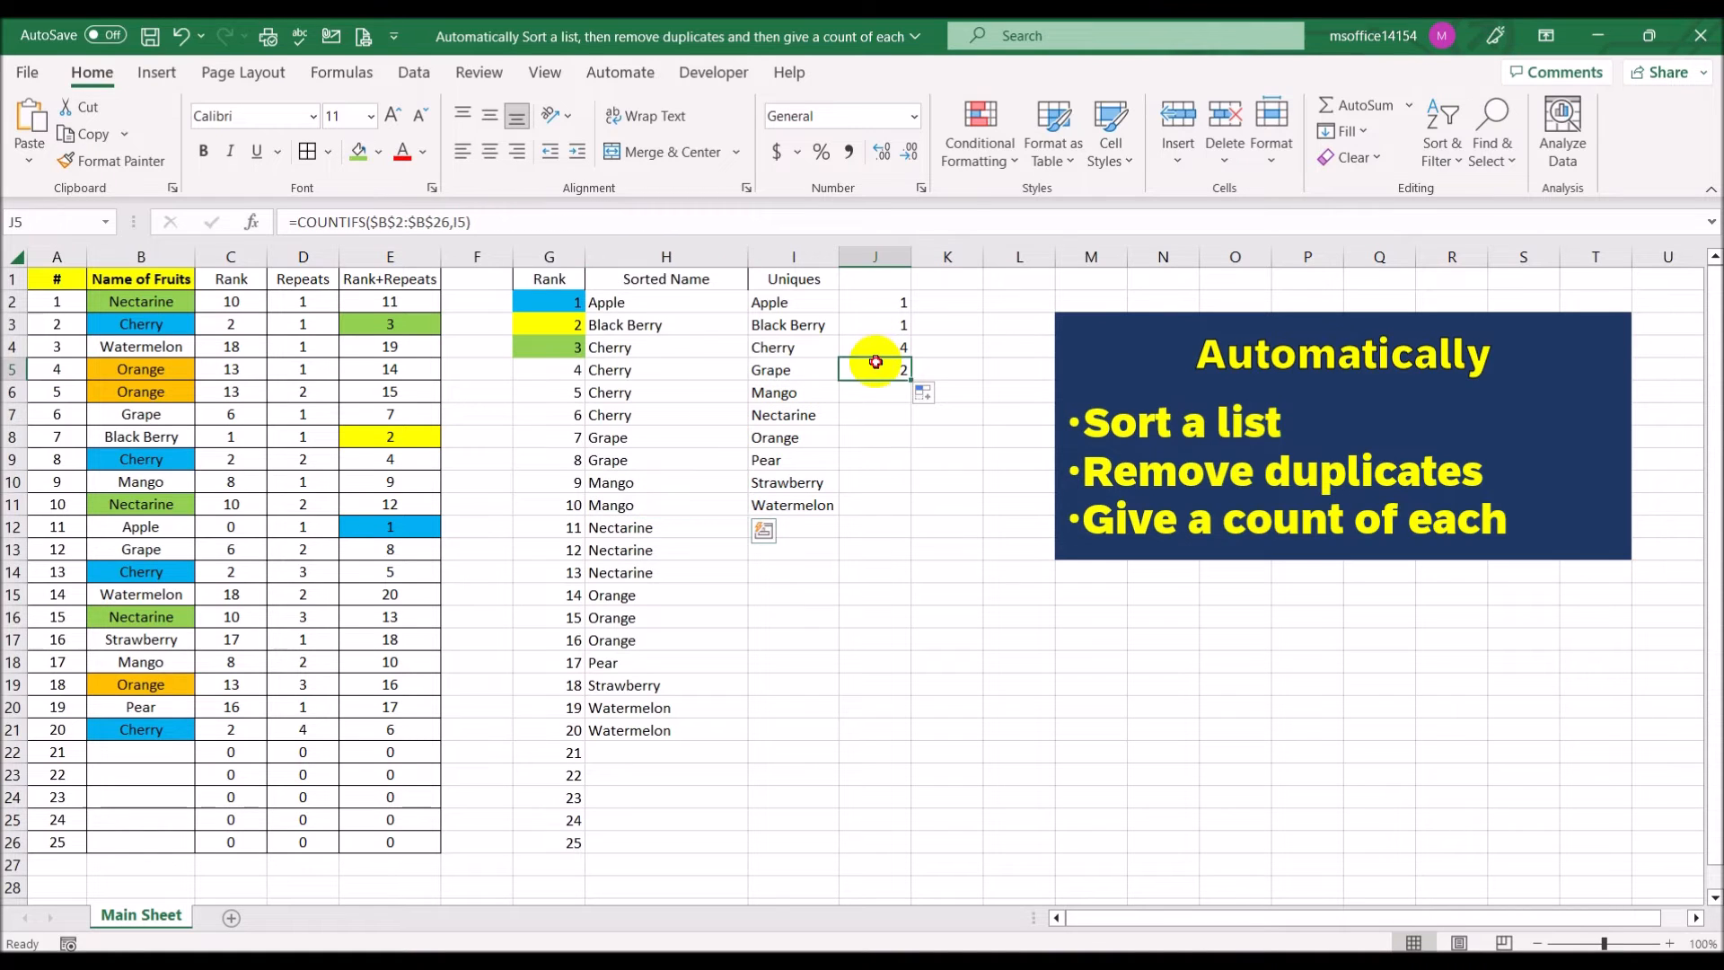
{"action": "left_click_drag", "start_coordinate": [909, 380], "coordinate": [903, 395]}
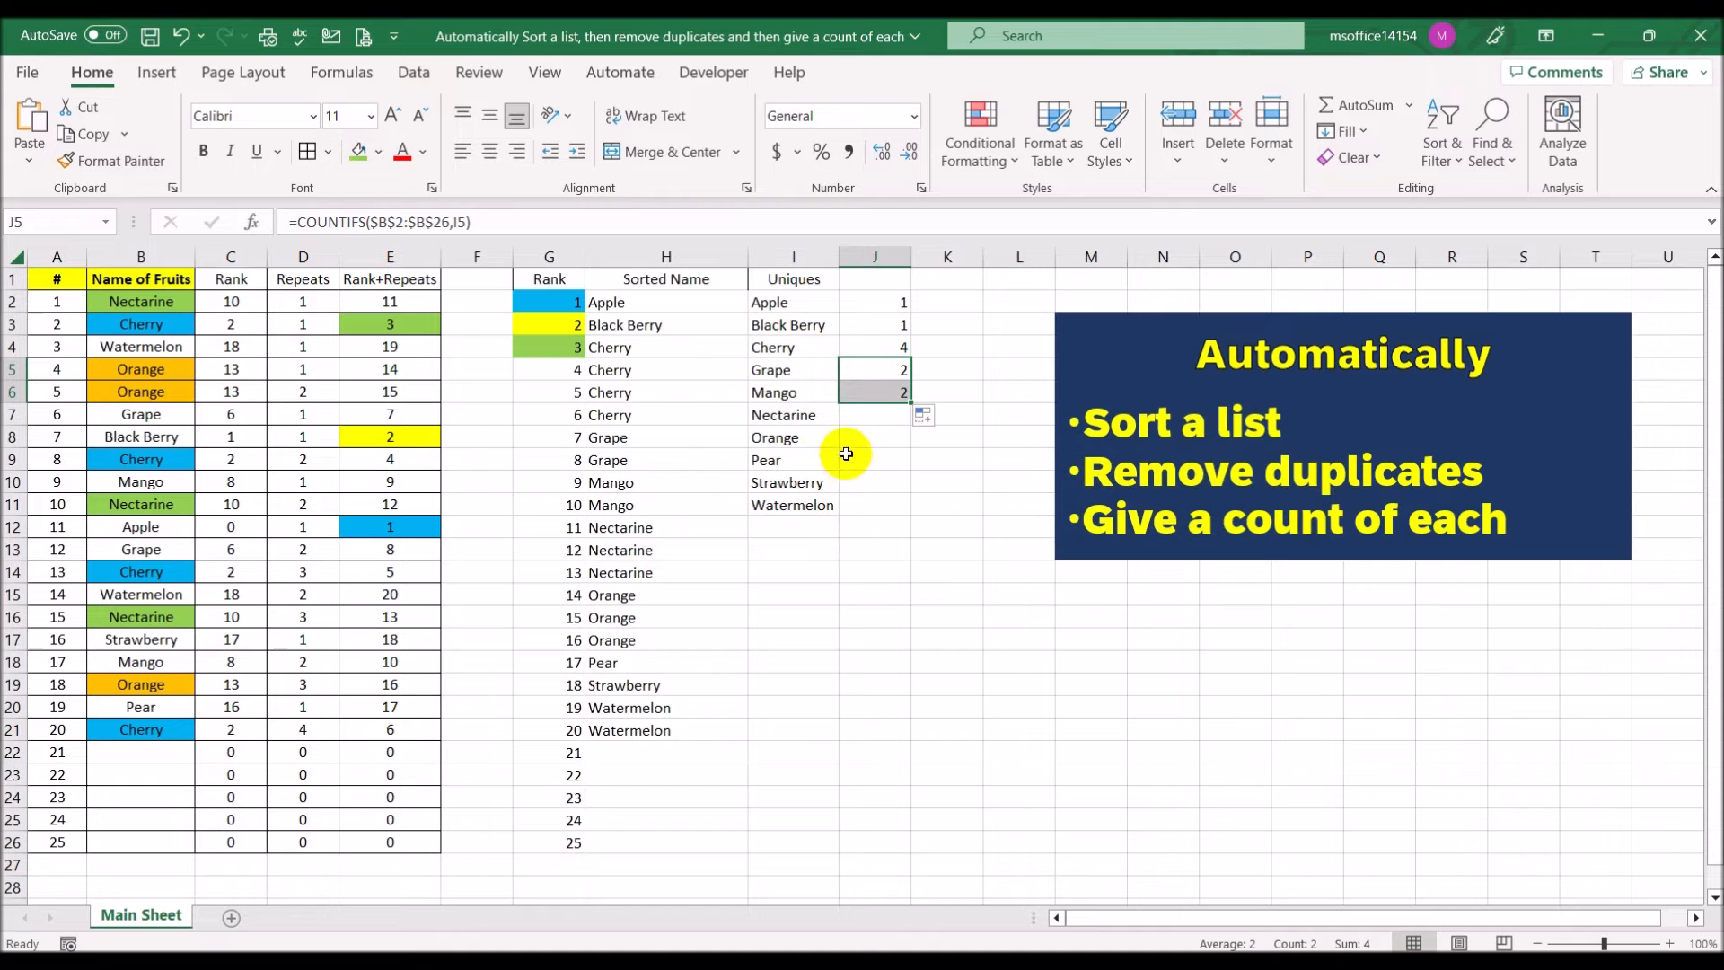
Extend the COUNTIFS formula to J7 and J8 for Nectarine and Orange, checking both fruits' entries in the Sorted Name column.
{"action": "left_click_drag", "start_coordinate": [660, 530], "coordinate": [686, 581]}
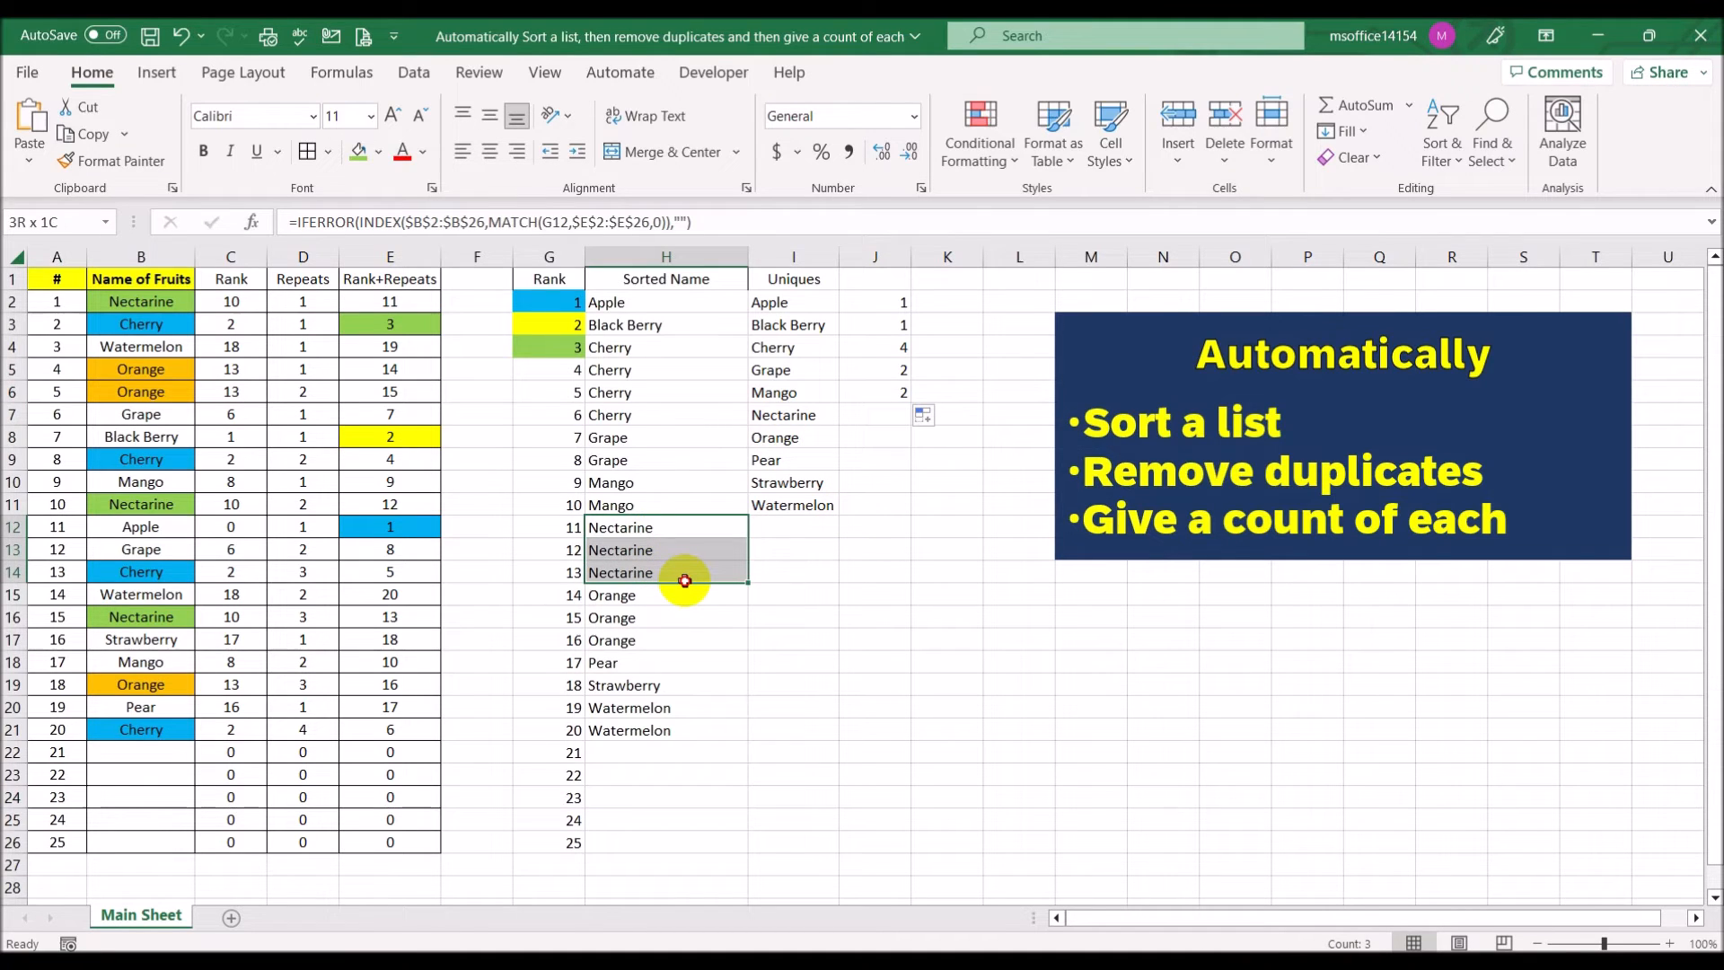
{"action": "left_click", "coordinate": [903, 392]}
{"action": "left_click_drag", "start_coordinate": [911, 403], "coordinate": [912, 424]}
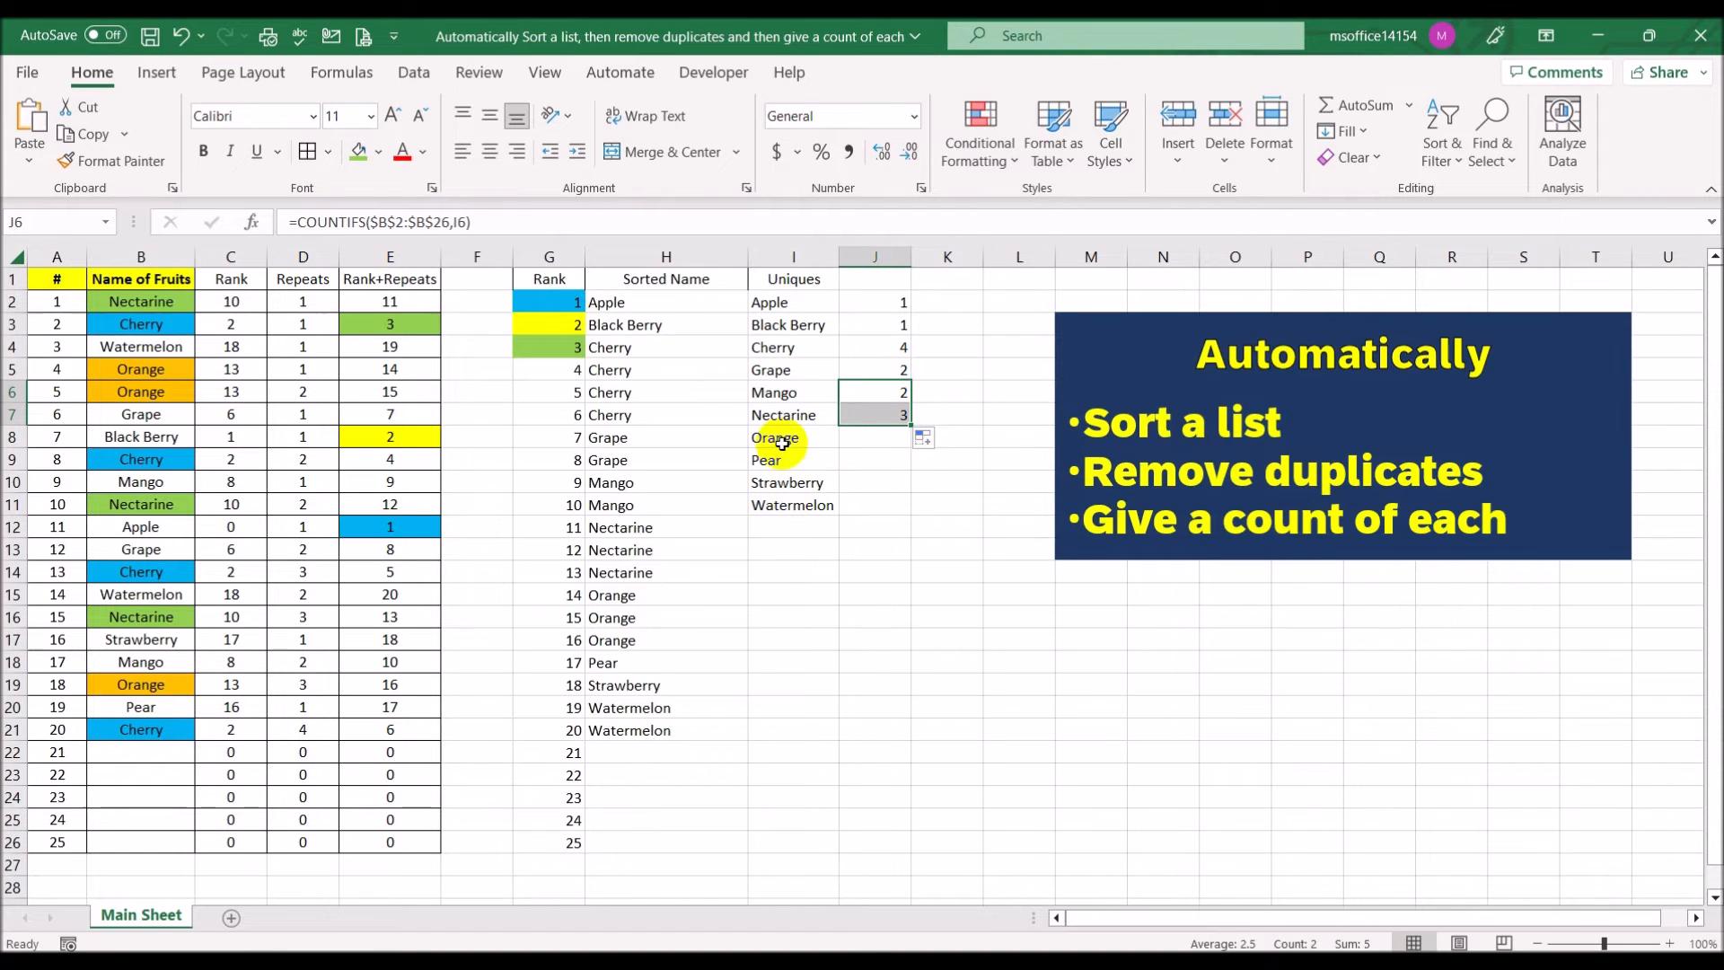
{"action": "left_click_drag", "start_coordinate": [662, 597], "coordinate": [670, 640]}
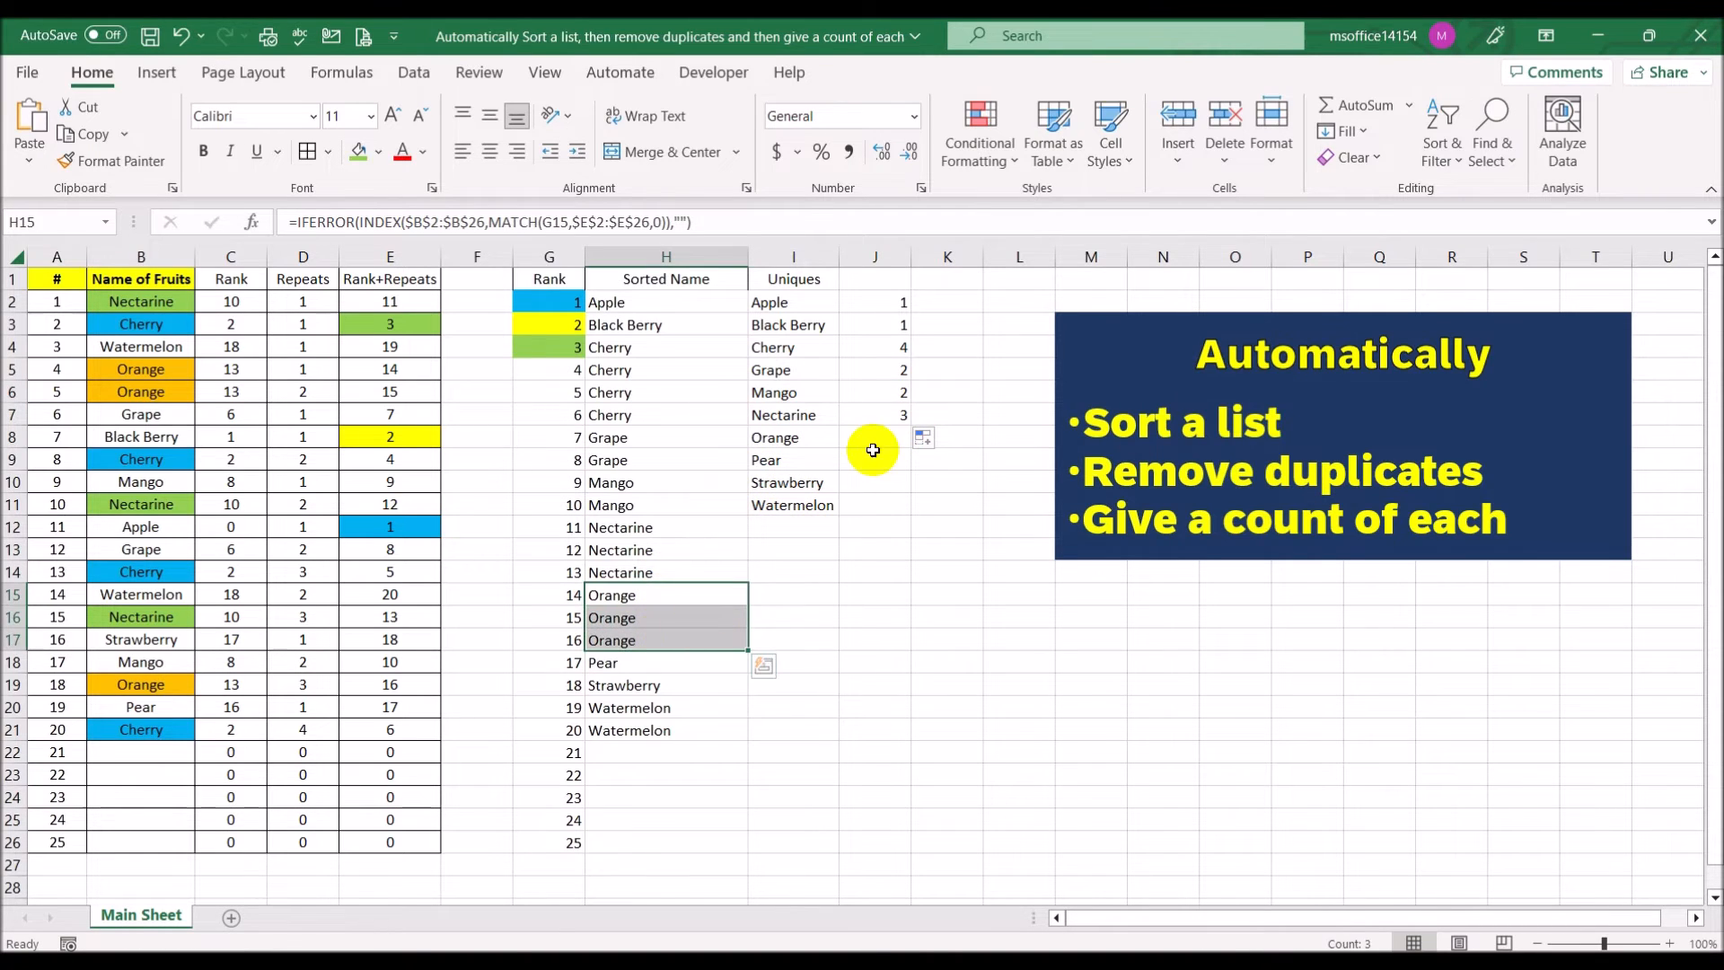
{"action": "left_click", "coordinate": [812, 423]}
{"action": "left_click", "coordinate": [901, 419]}
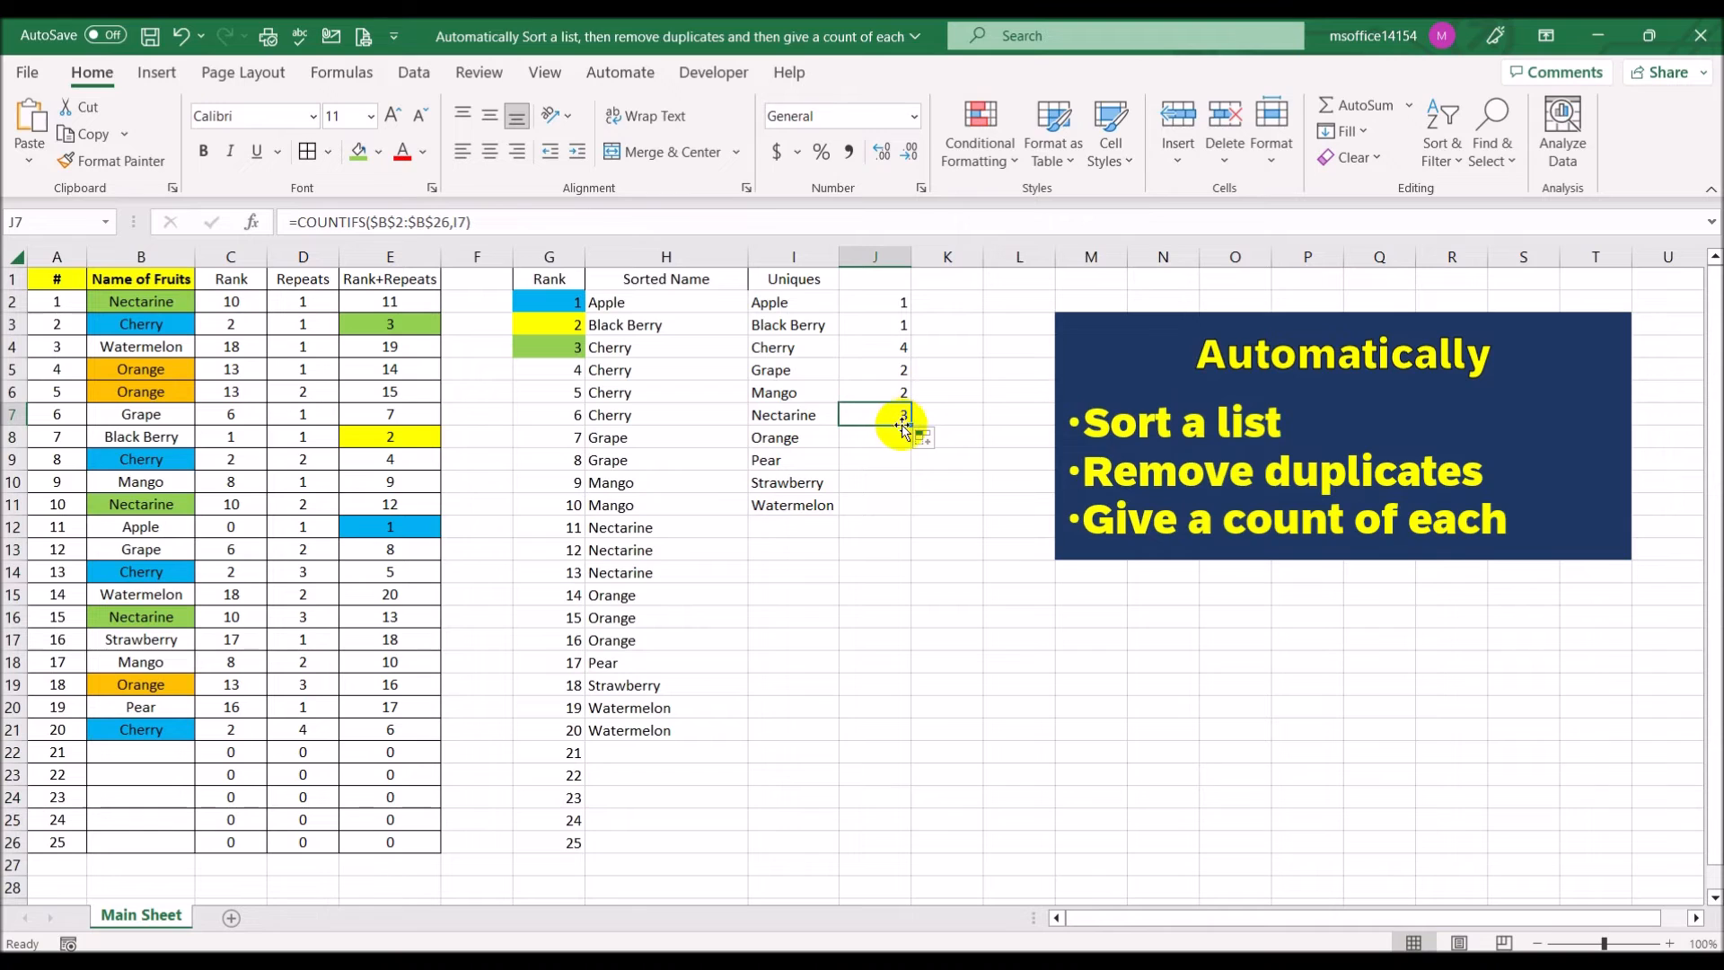
{"action": "left_click_drag", "start_coordinate": [910, 426], "coordinate": [909, 438]}
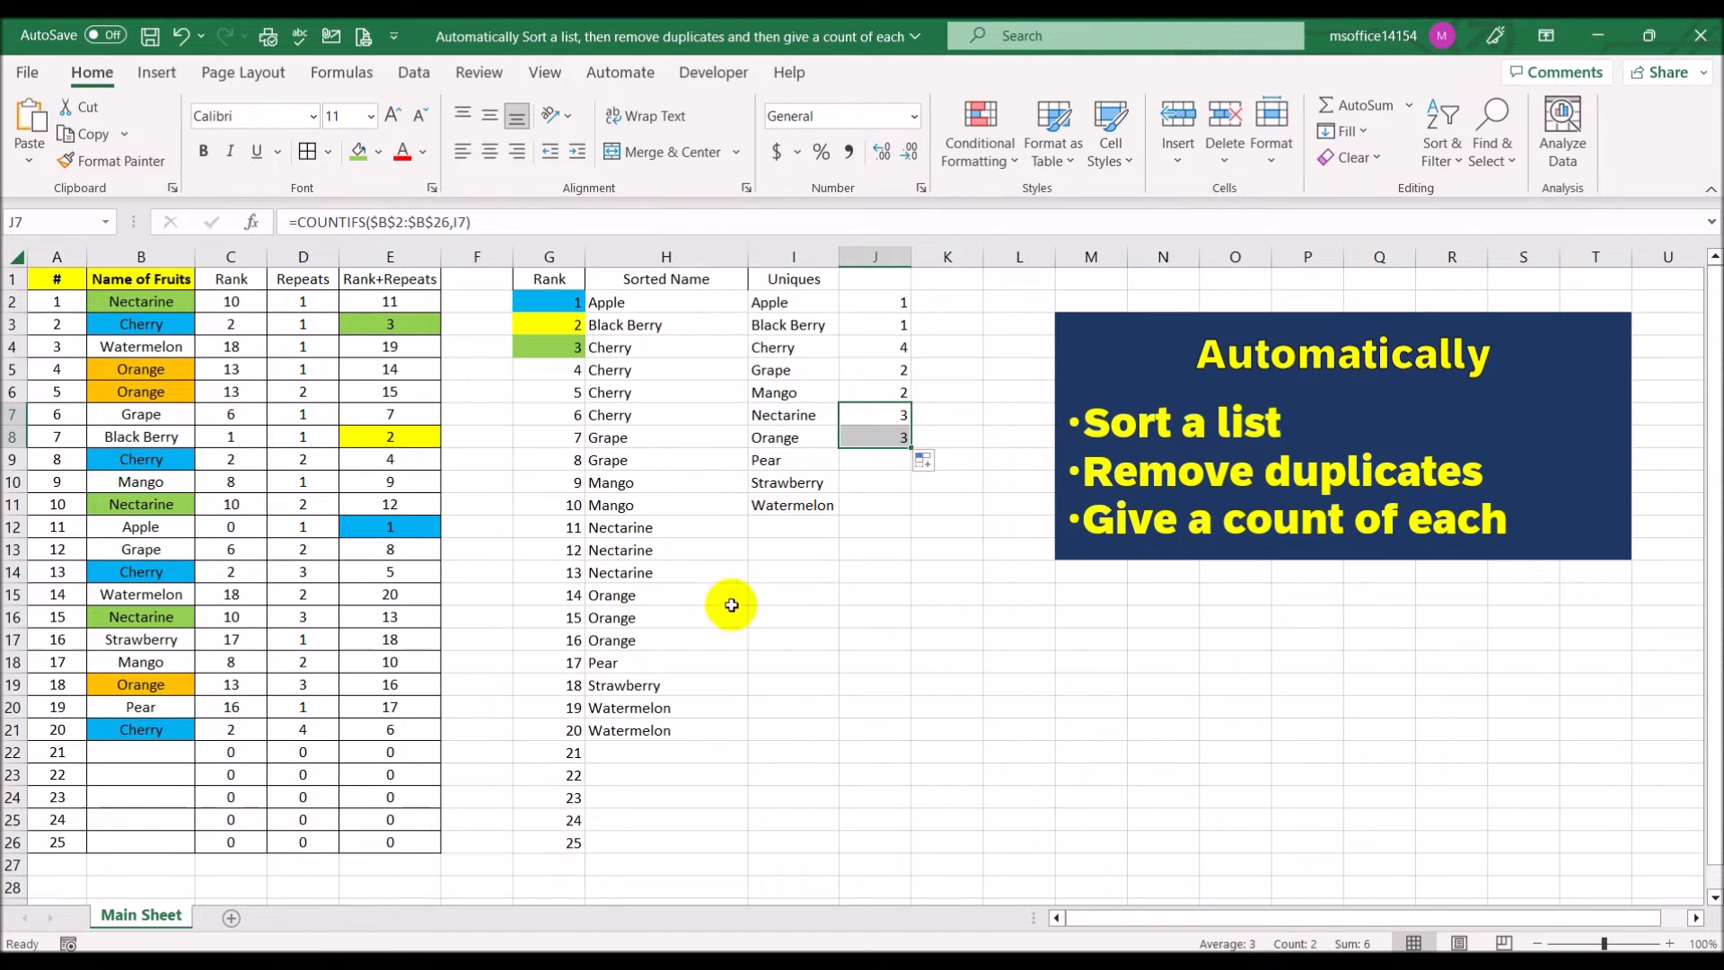
Fill the COUNTIFS formula down through J11 to count Pear, Strawberry and Watermelon.
{"action": "left_click_drag", "start_coordinate": [910, 445], "coordinate": [903, 469]}
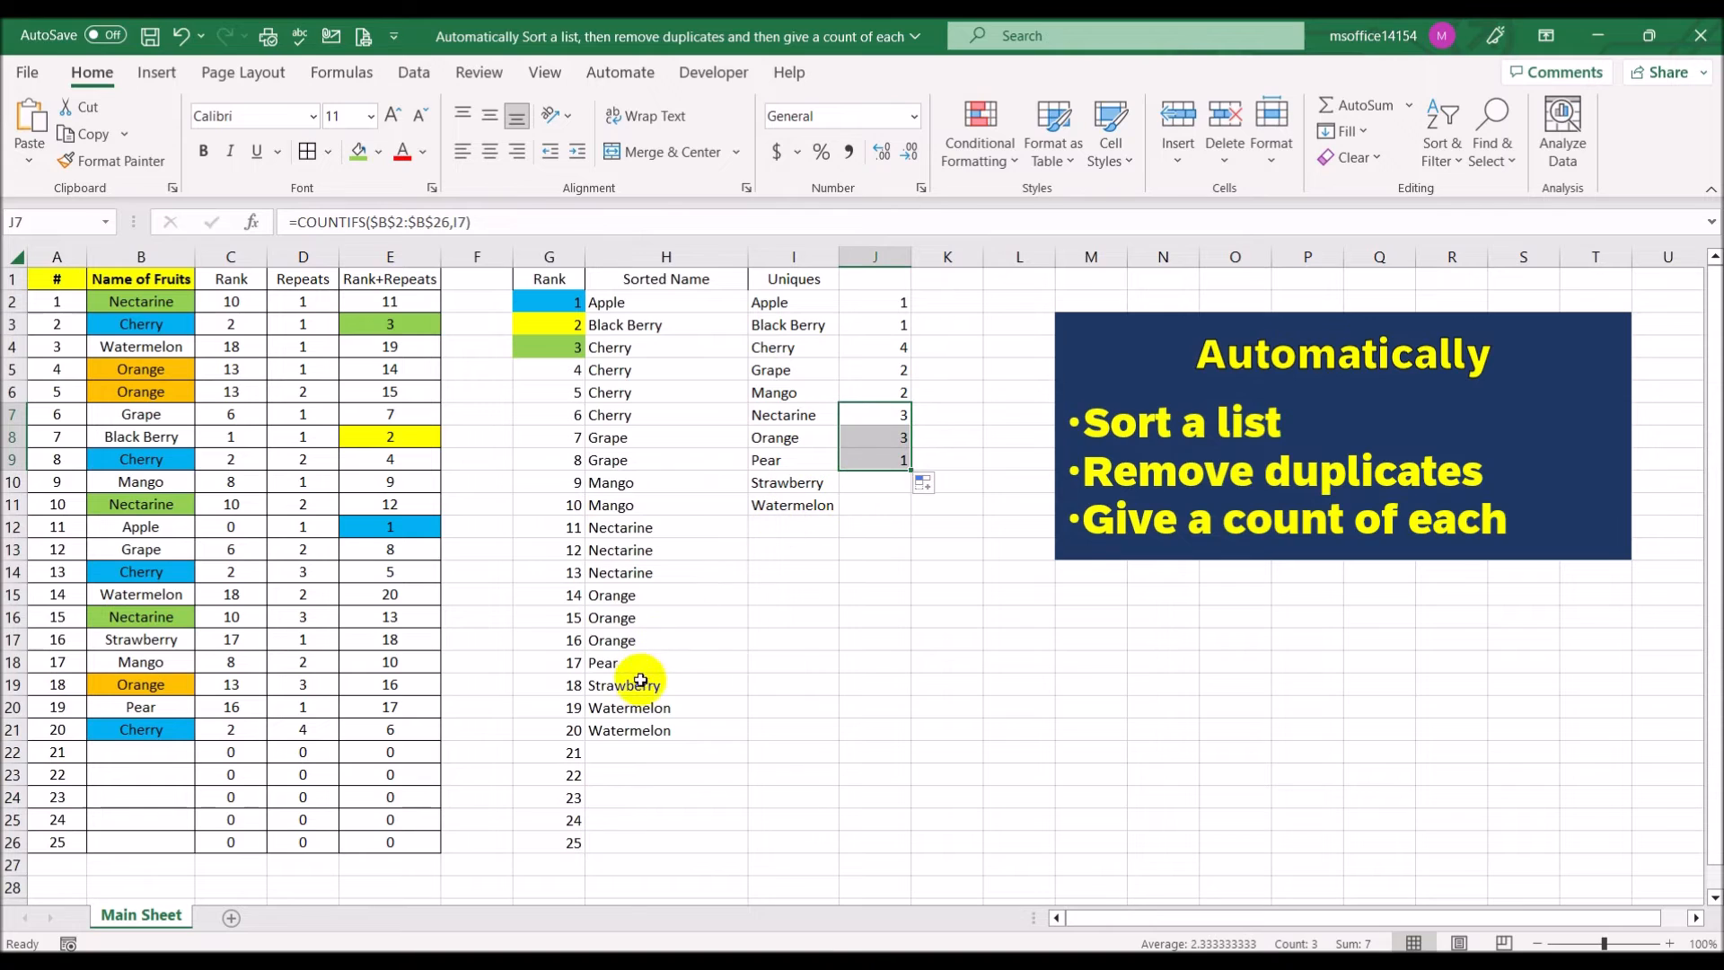
{"action": "left_click_drag", "start_coordinate": [909, 469], "coordinate": [908, 486]}
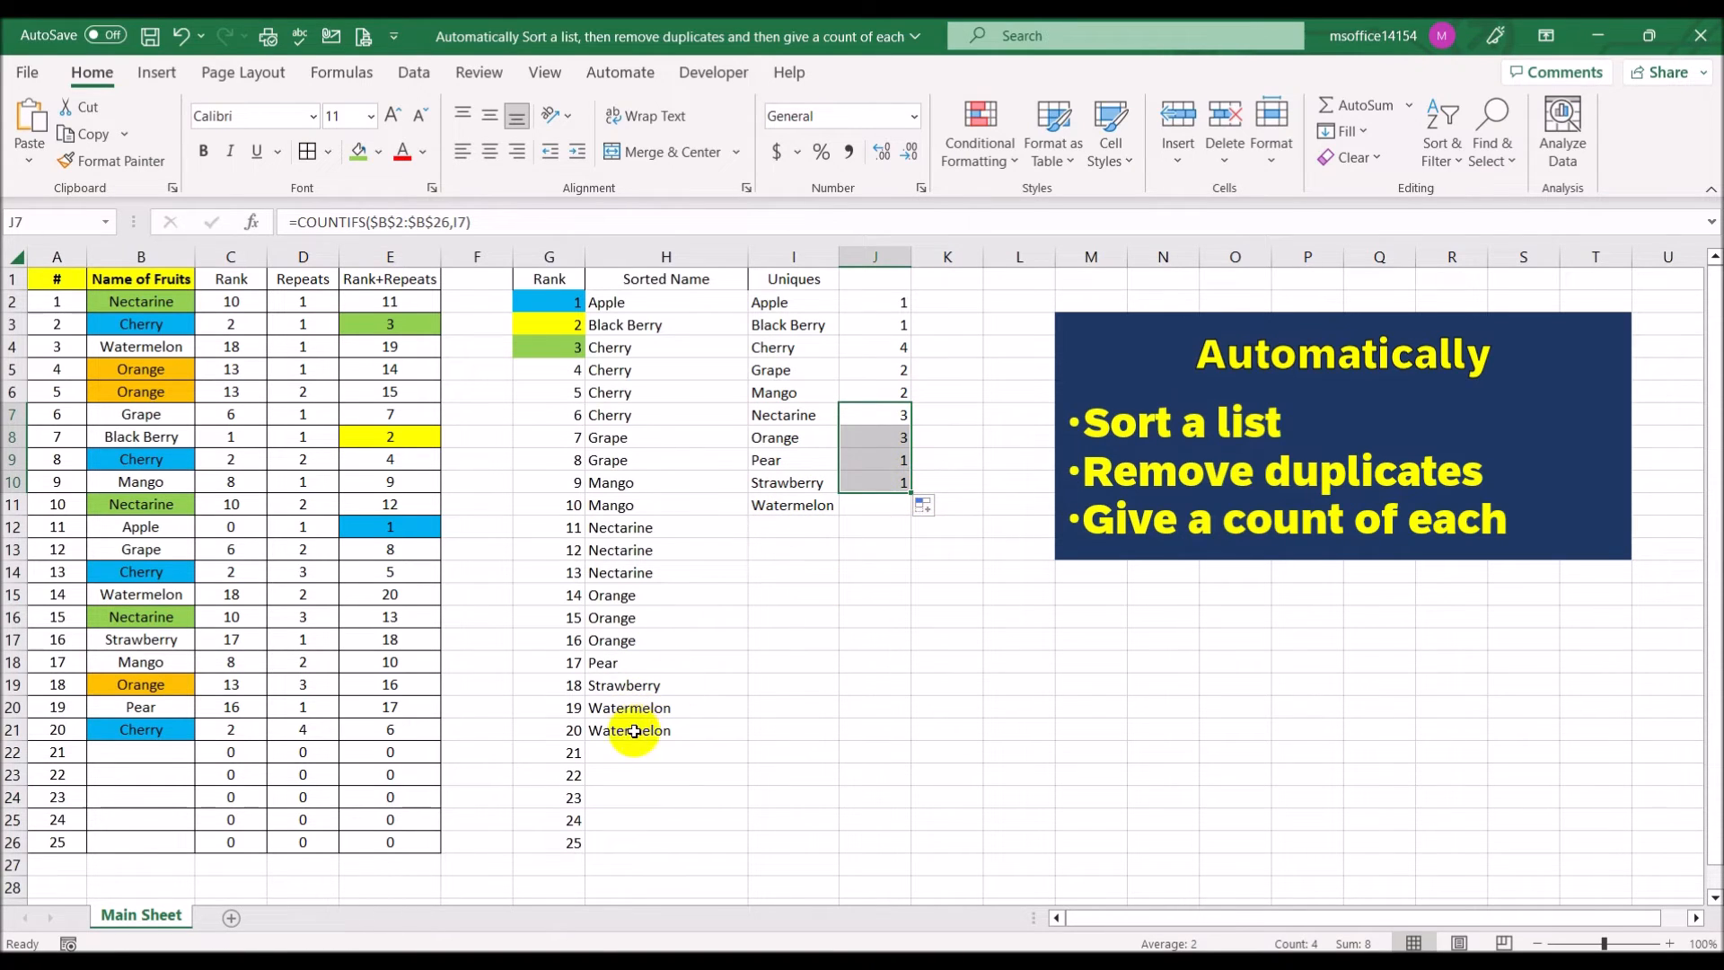
{"action": "left_click_drag", "start_coordinate": [909, 488], "coordinate": [899, 512]}
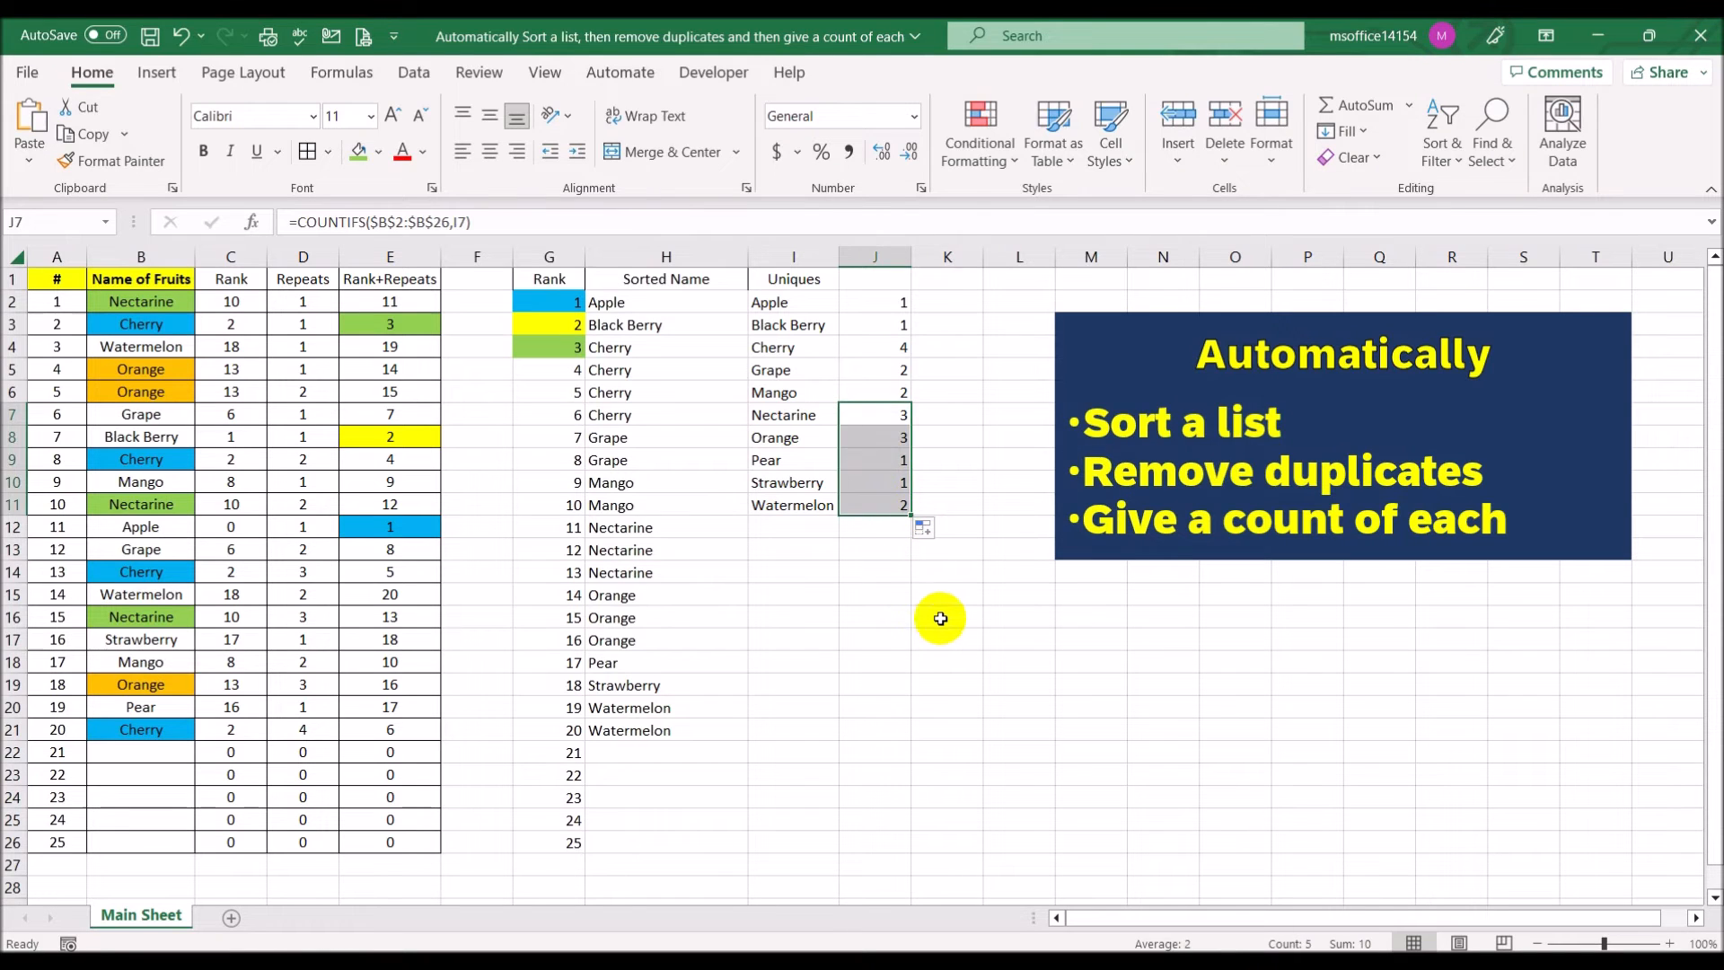
{"action": "left_click", "coordinate": [946, 618]}
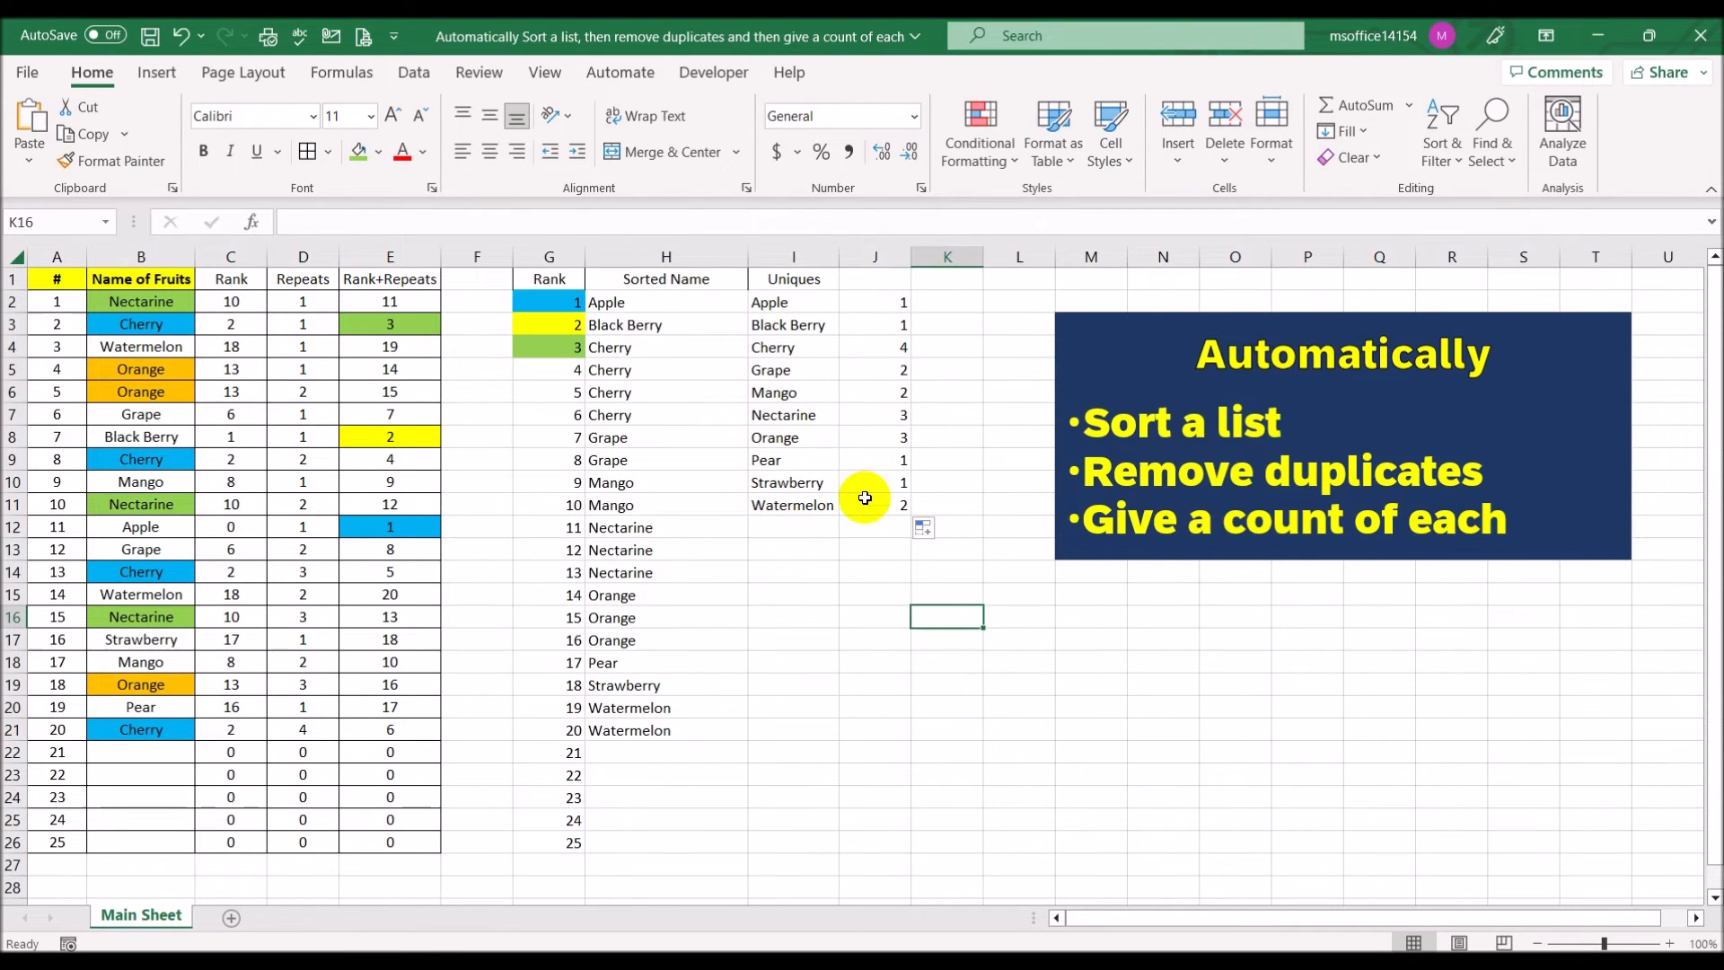
Add Apple in B22 and Mango in B23 of the Name of Fruits column to test the automatic sorting and counts.
{"action": "left_click", "coordinate": [141, 753]}
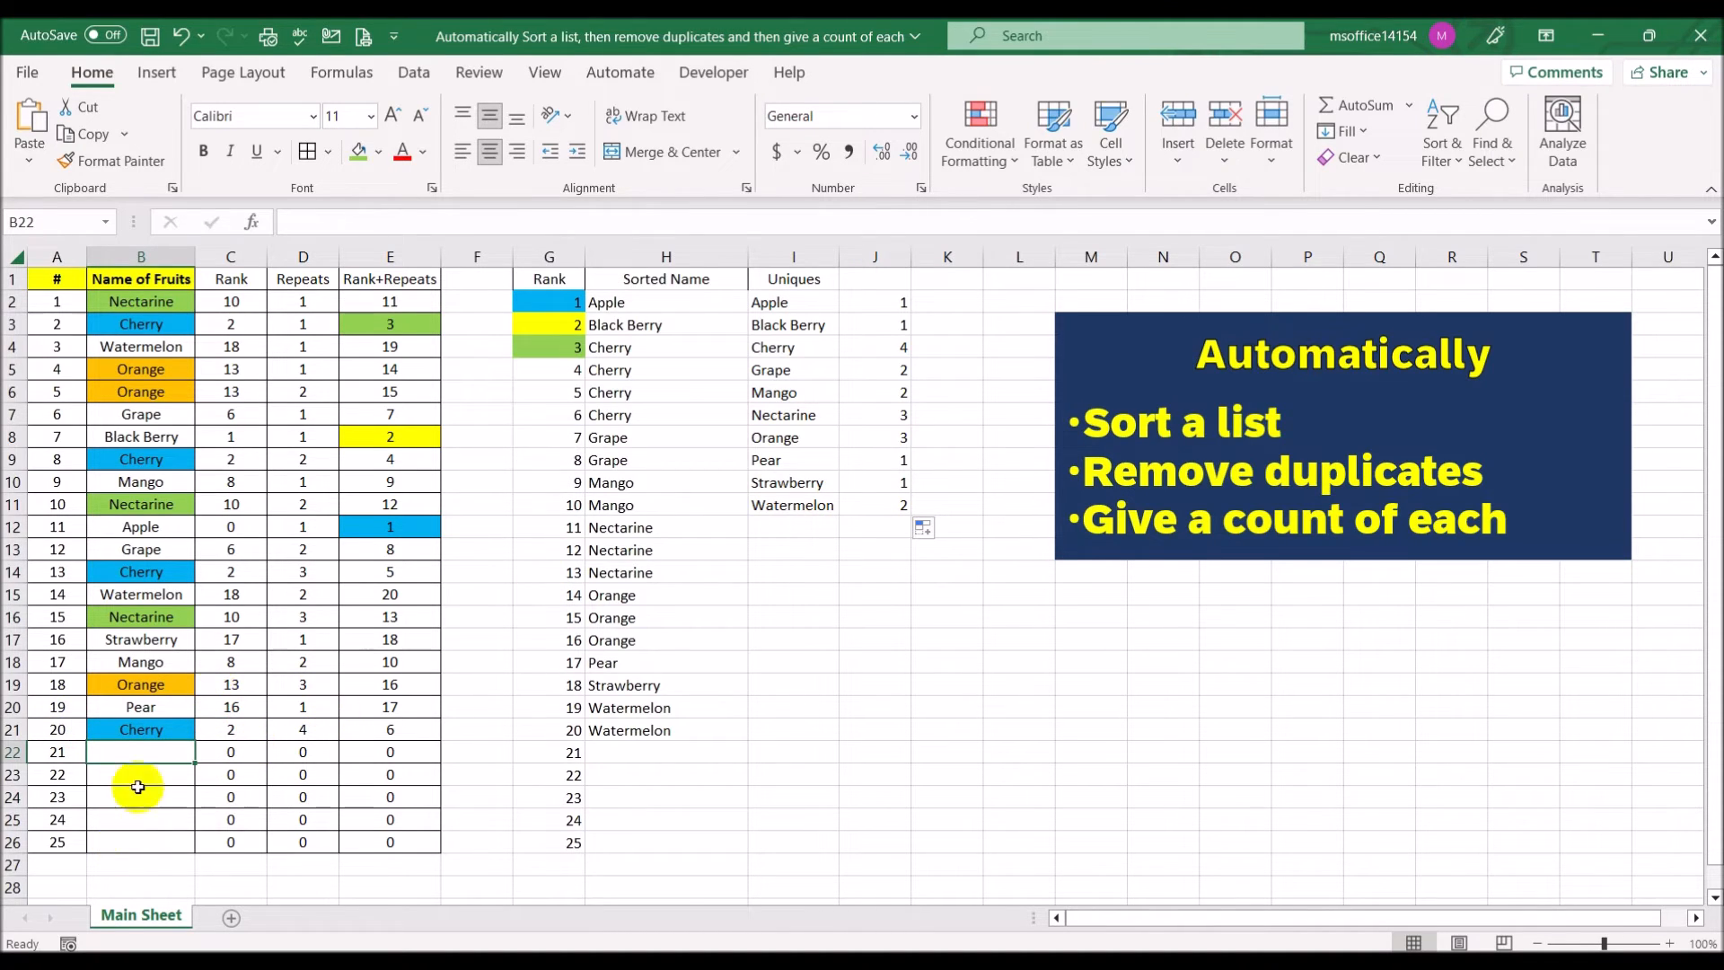
{"action": "type", "text": "Apple"}
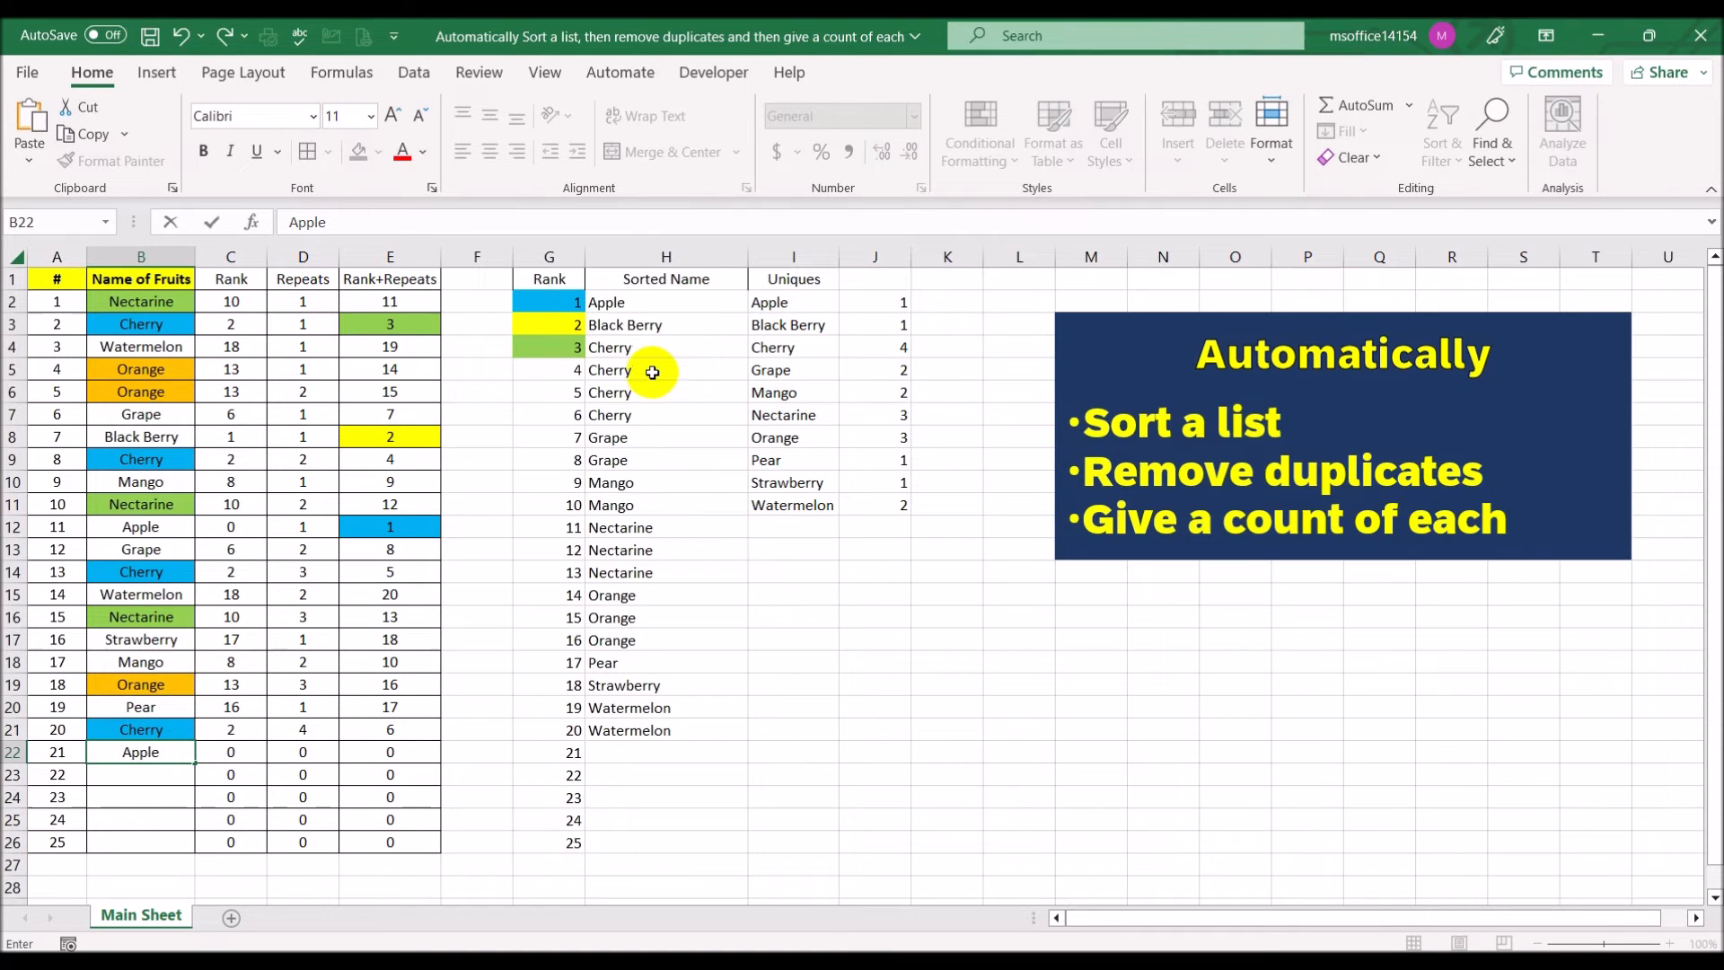
{"action": "key", "text": "Return"}
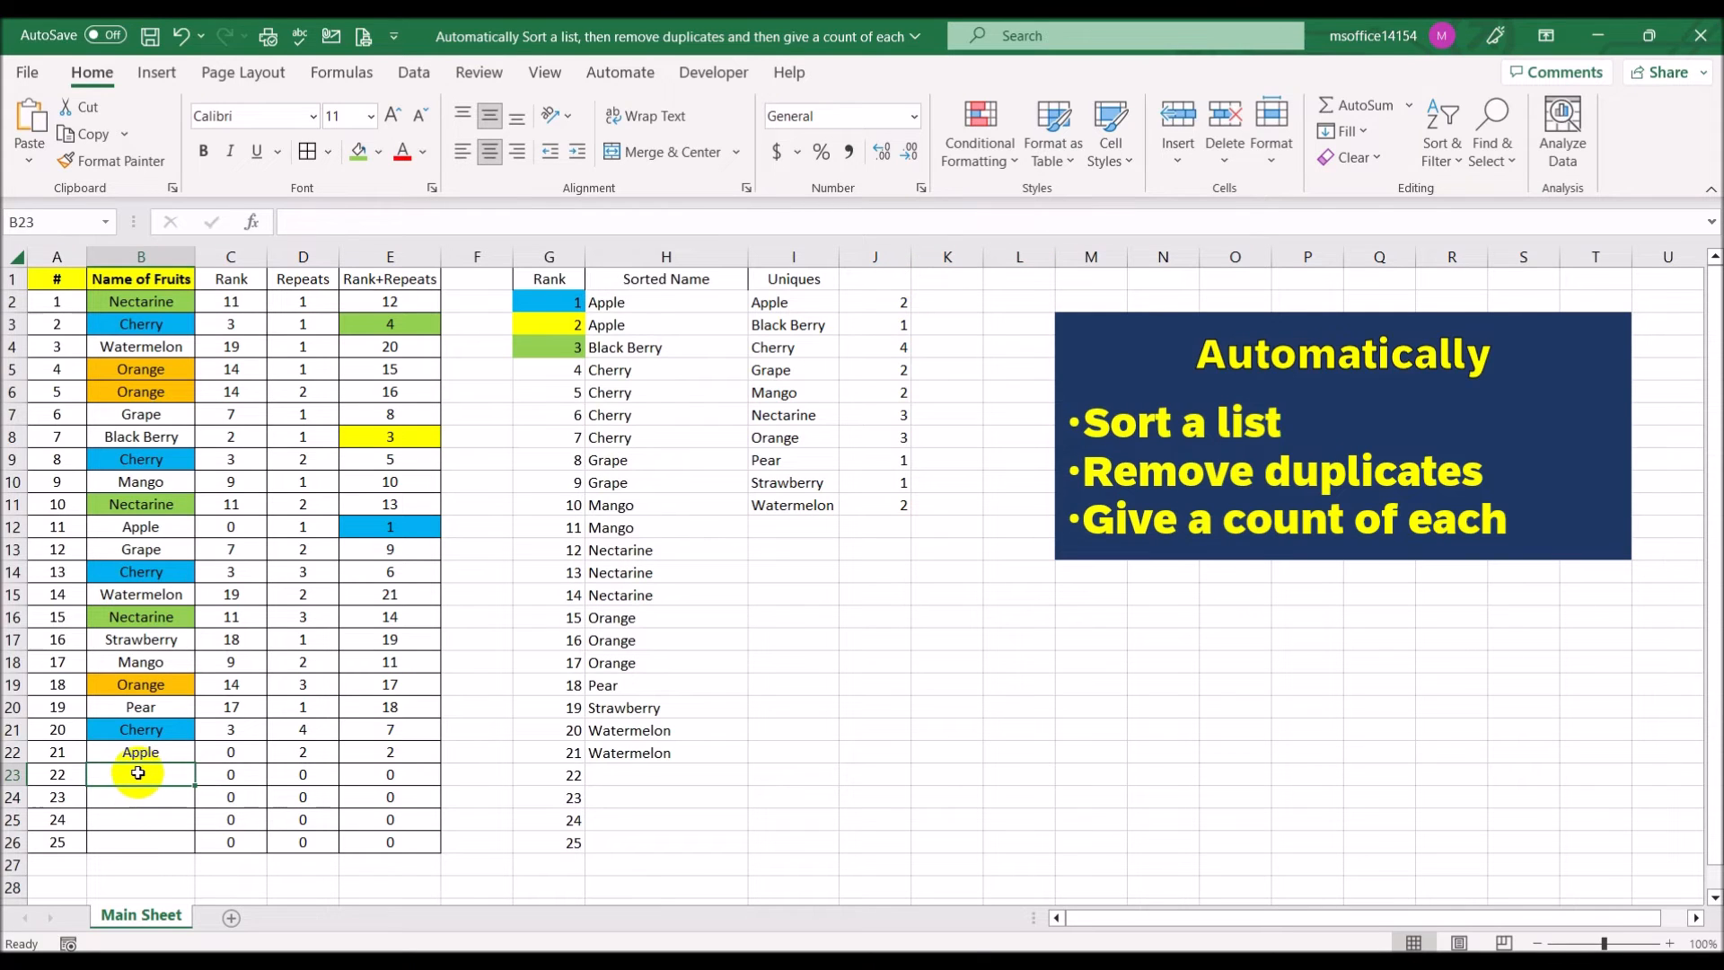
{"action": "type", "text": "Mango"}
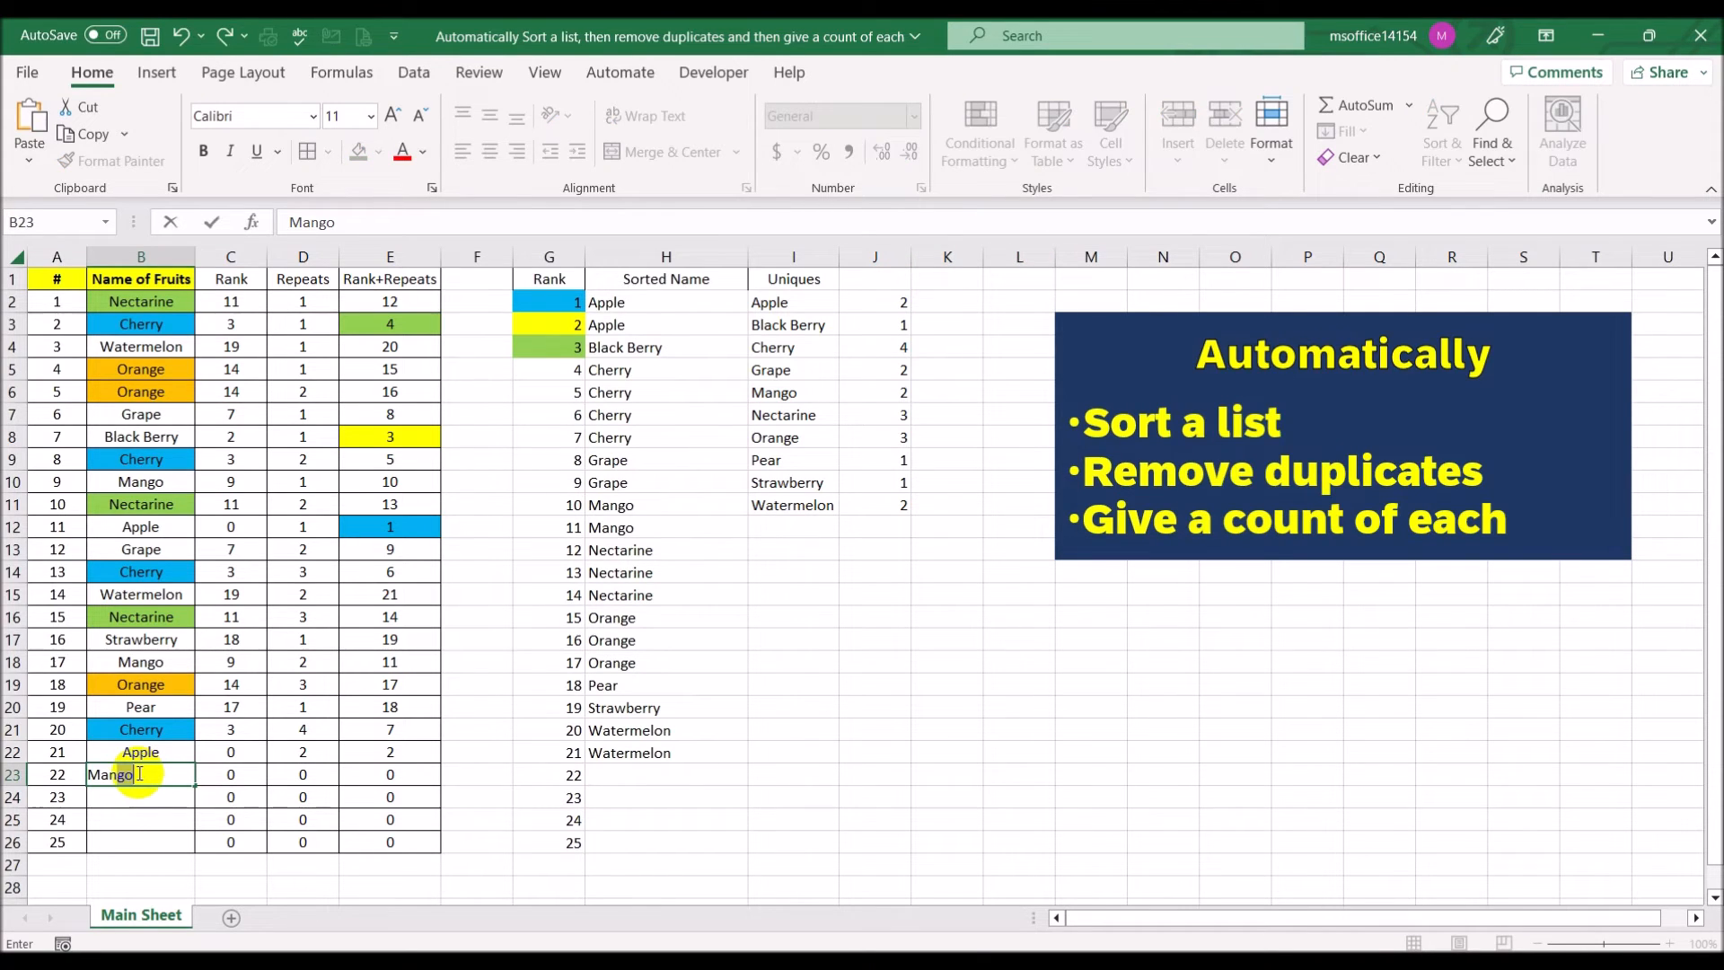
{"action": "key", "text": "Return"}
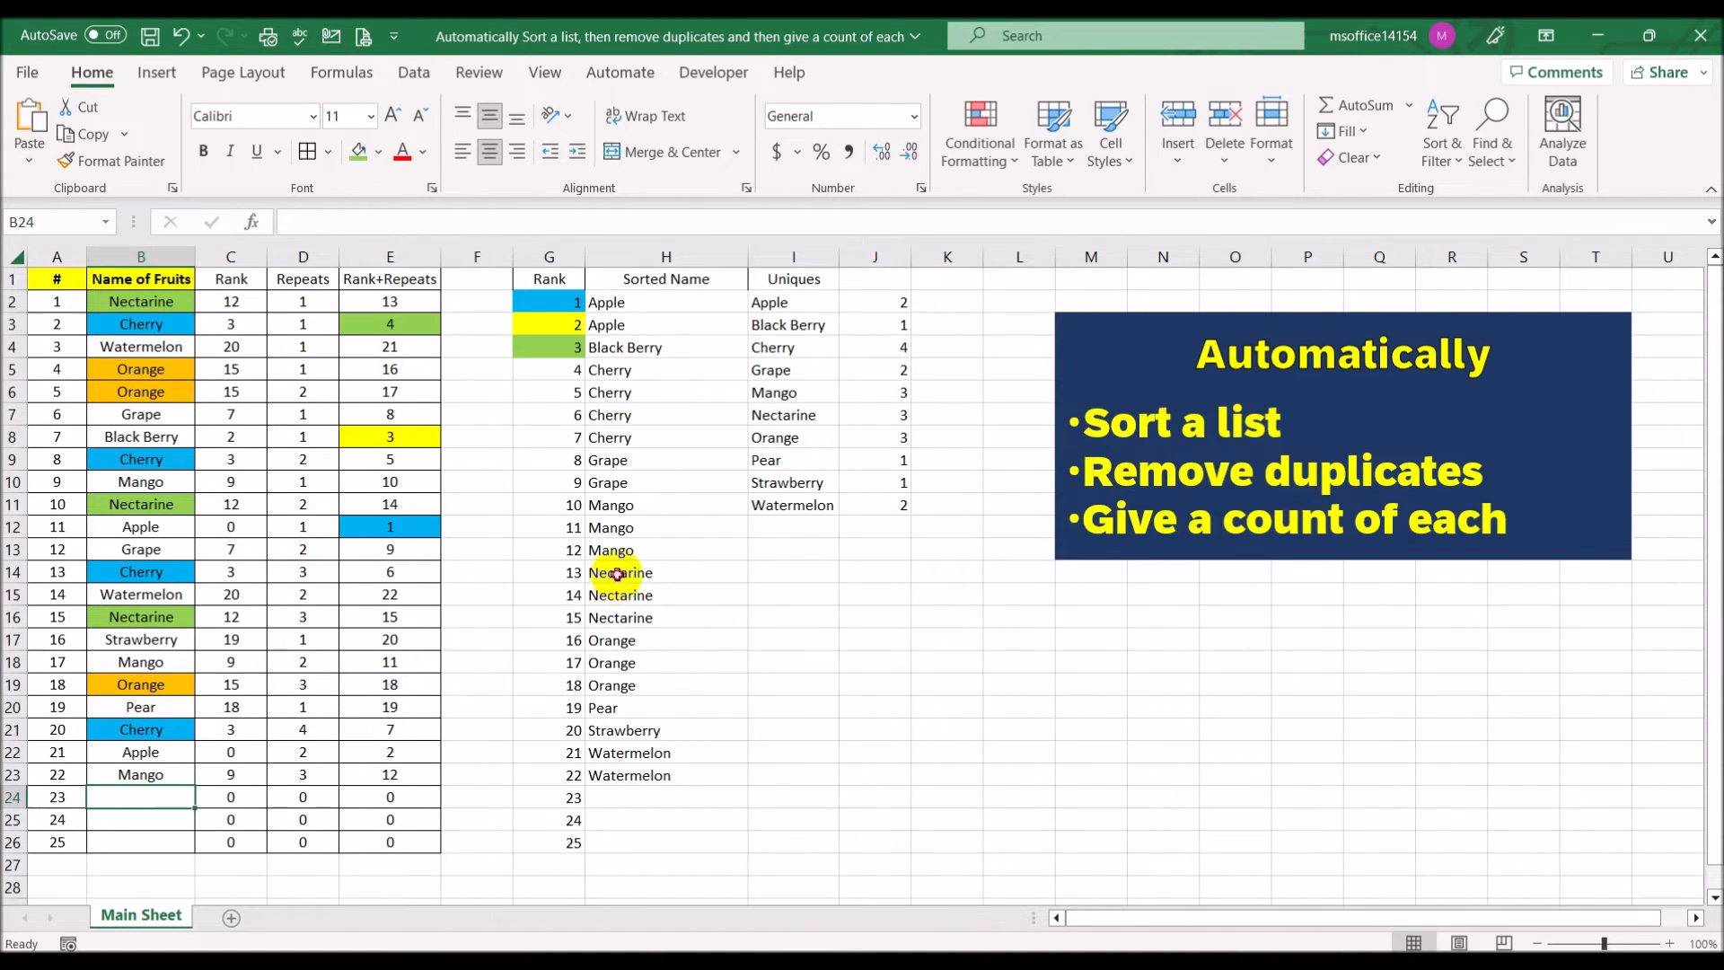
Check the Nectarine entries in the Sorted Name column and add another Nectarine in B24 of the Name of Fruits column.
{"action": "left_click_drag", "start_coordinate": [617, 574], "coordinate": [617, 618]}
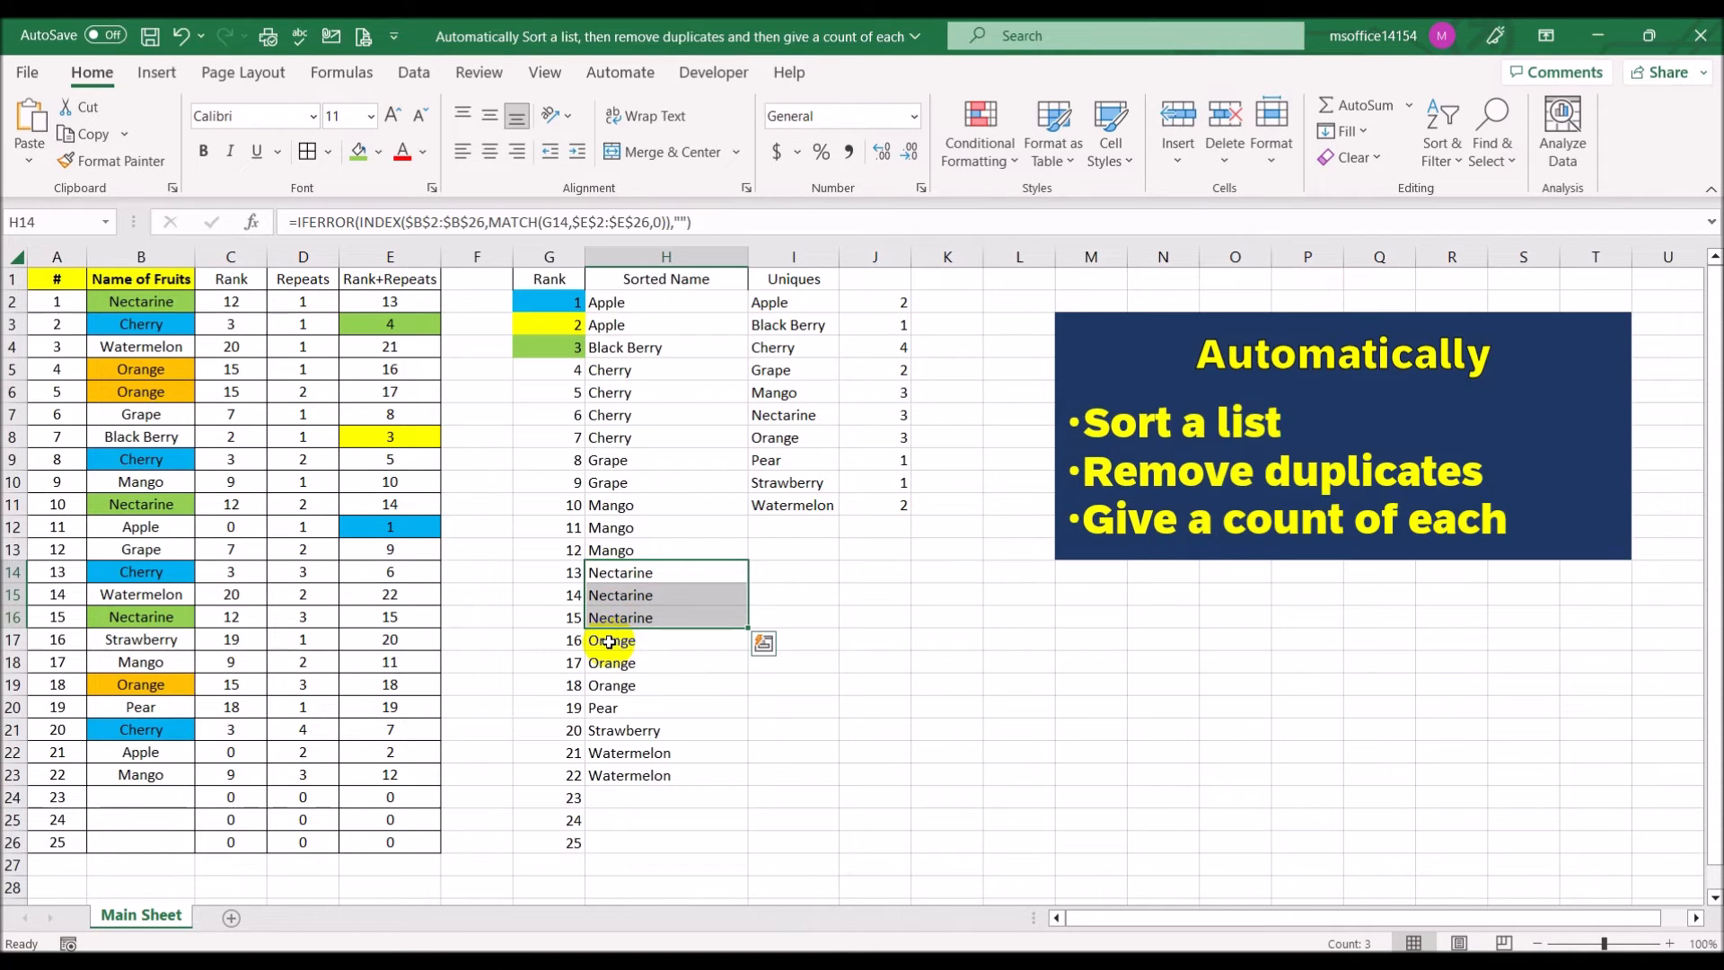
{"action": "left_click", "coordinate": [610, 643]}
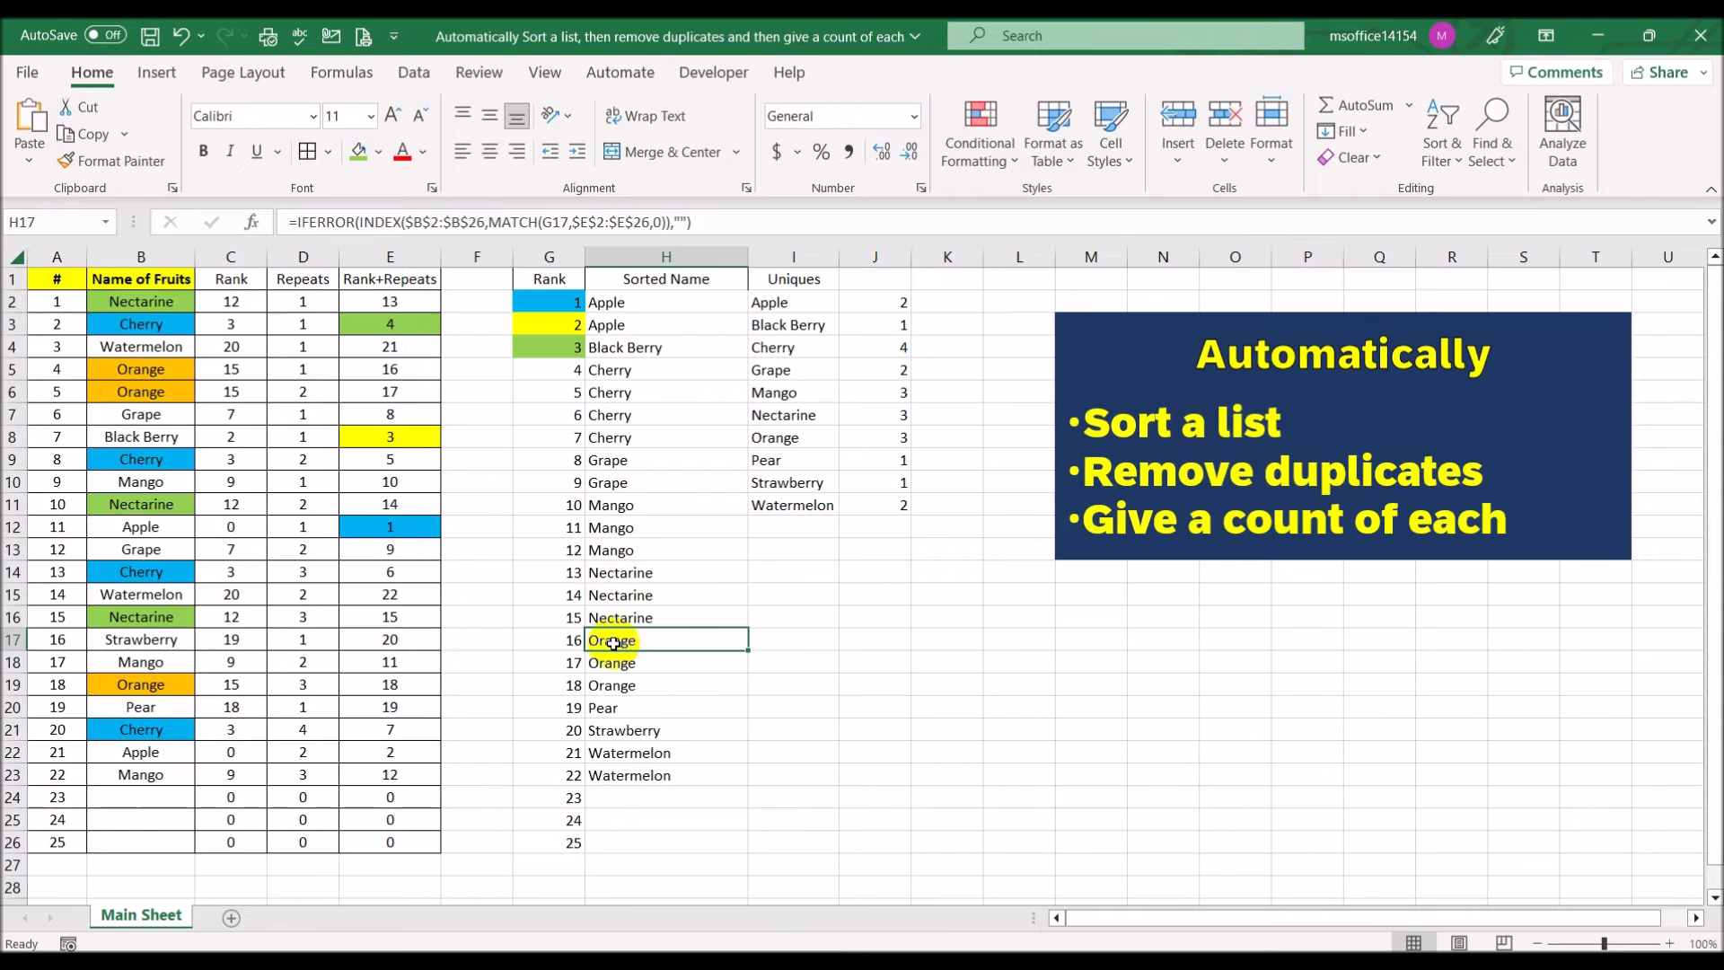
{"action": "left_click", "coordinate": [160, 797]}
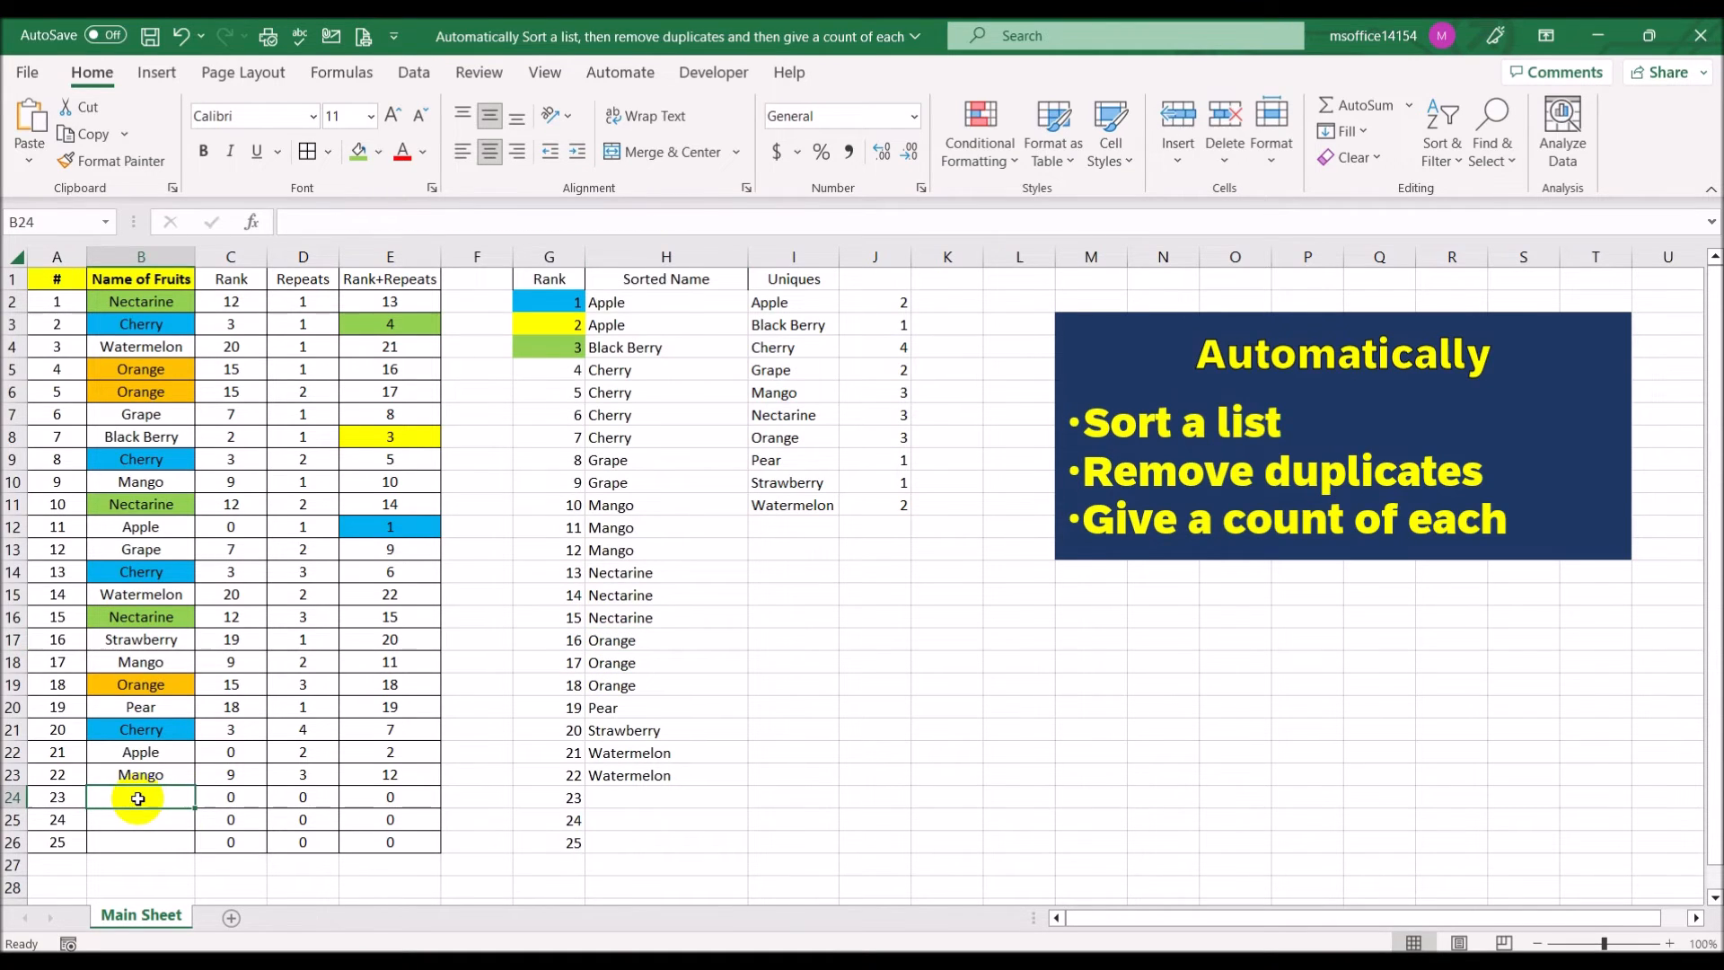
{"action": "type", "text": "M"}
{"action": "key", "text": "BackSpace"}
{"action": "key", "text": "BackSpace"}
{"action": "type", "text": "Nectarine"}
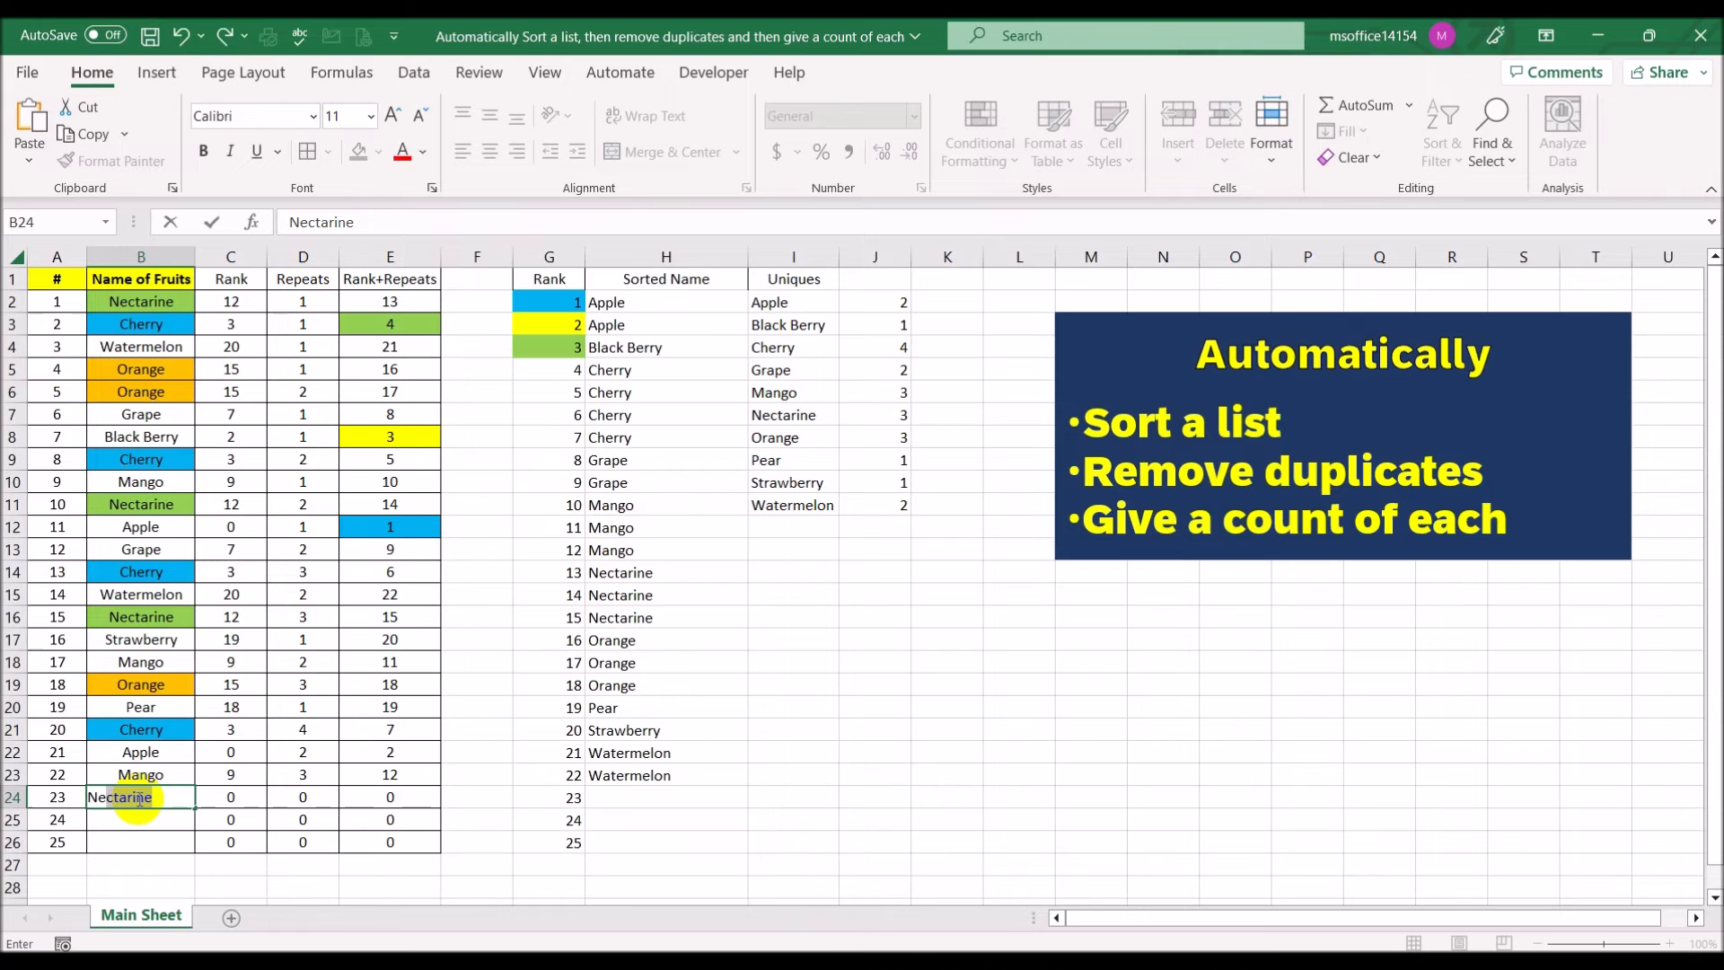
{"action": "key", "text": "Return"}
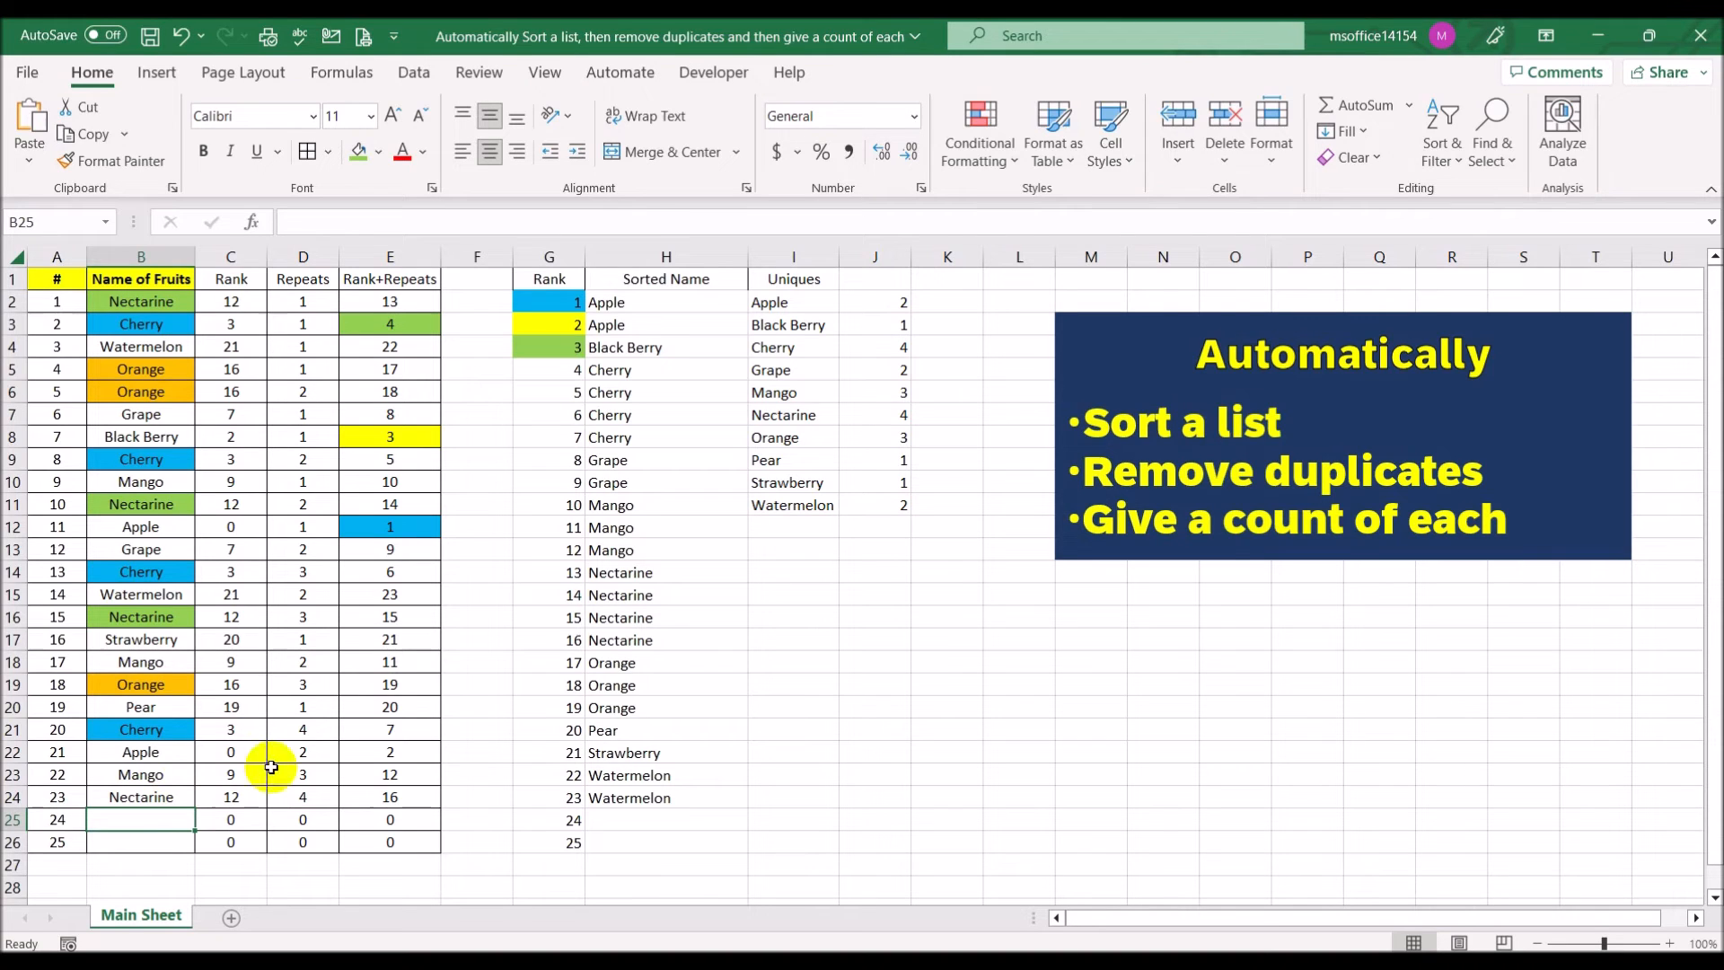
{"action": "left_click", "coordinate": [626, 669]}
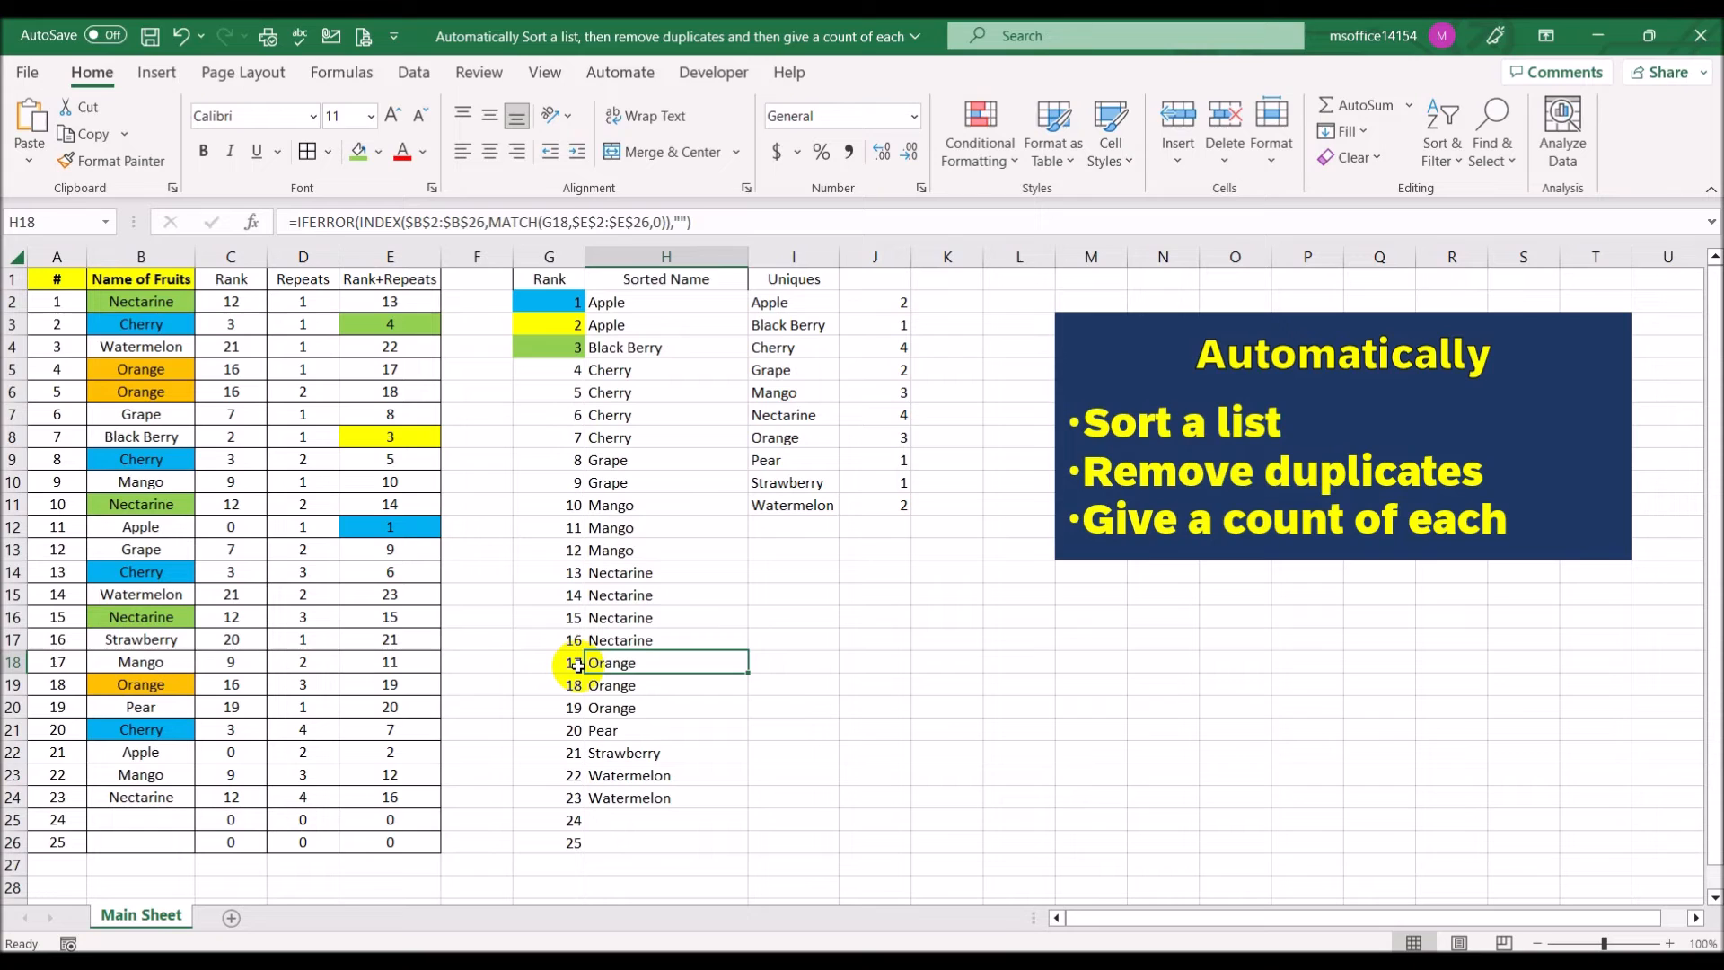
Compare the Nectarine entries in the Sorted Name column with their count in J7, and check the UNIQUE formula in I2.
{"action": "left_click_drag", "start_coordinate": [620, 573], "coordinate": [632, 641]}
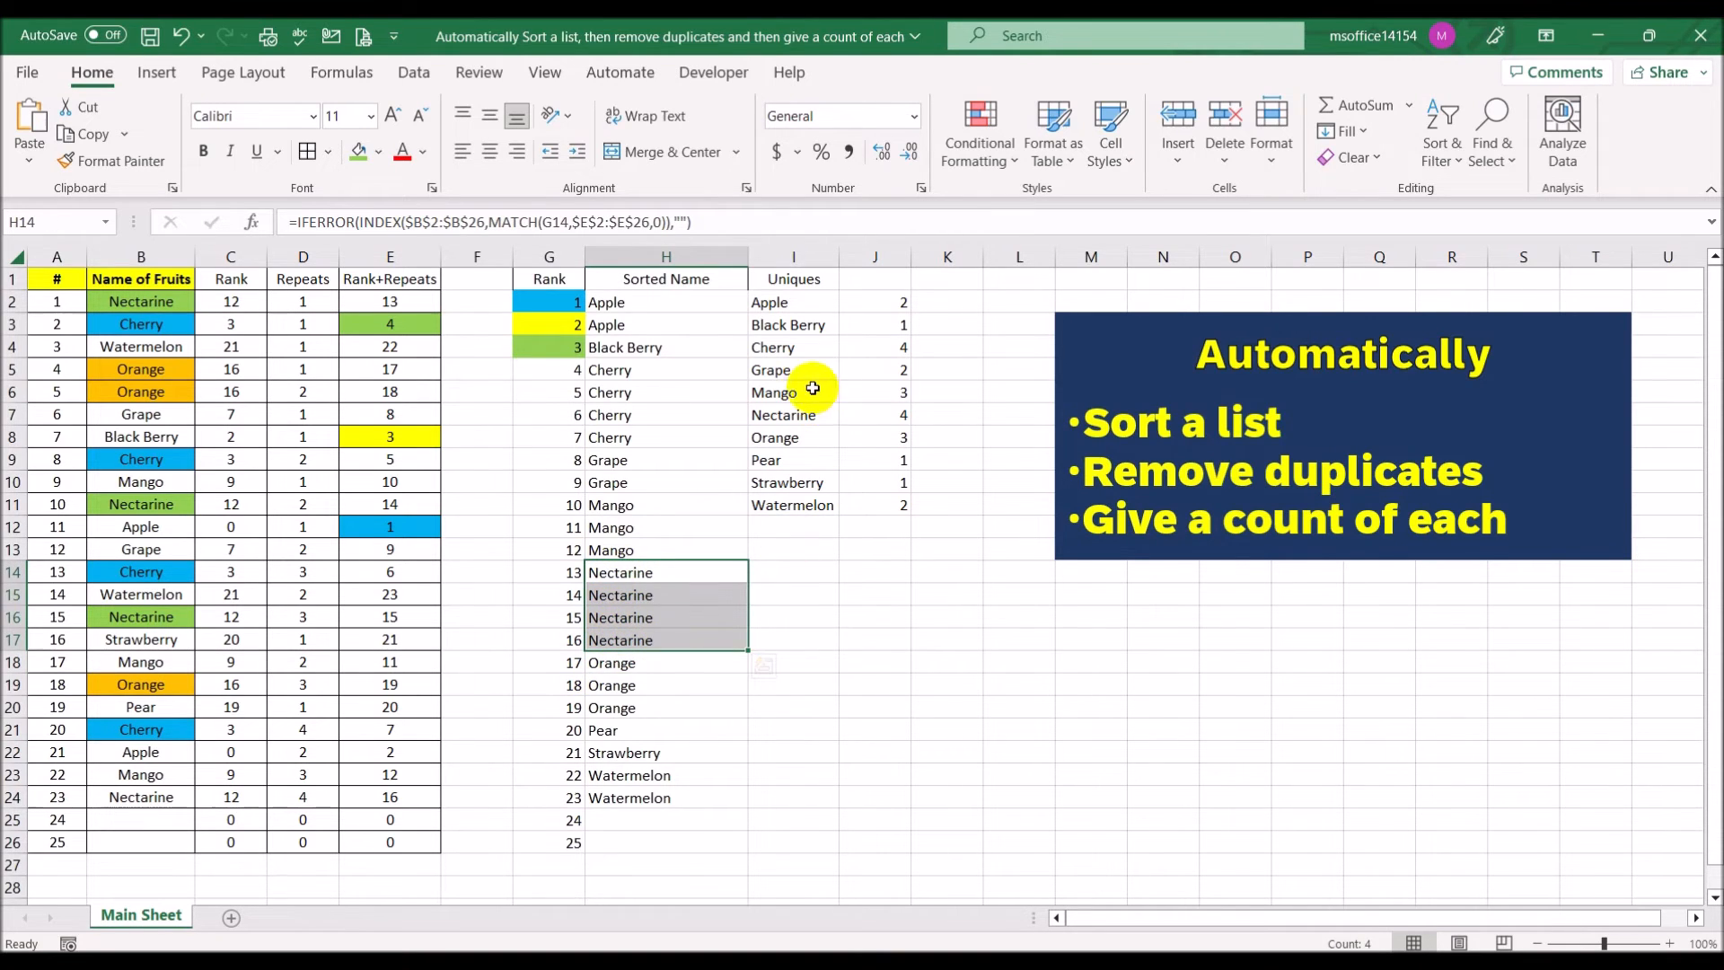
{"action": "left_click", "coordinate": [884, 413]}
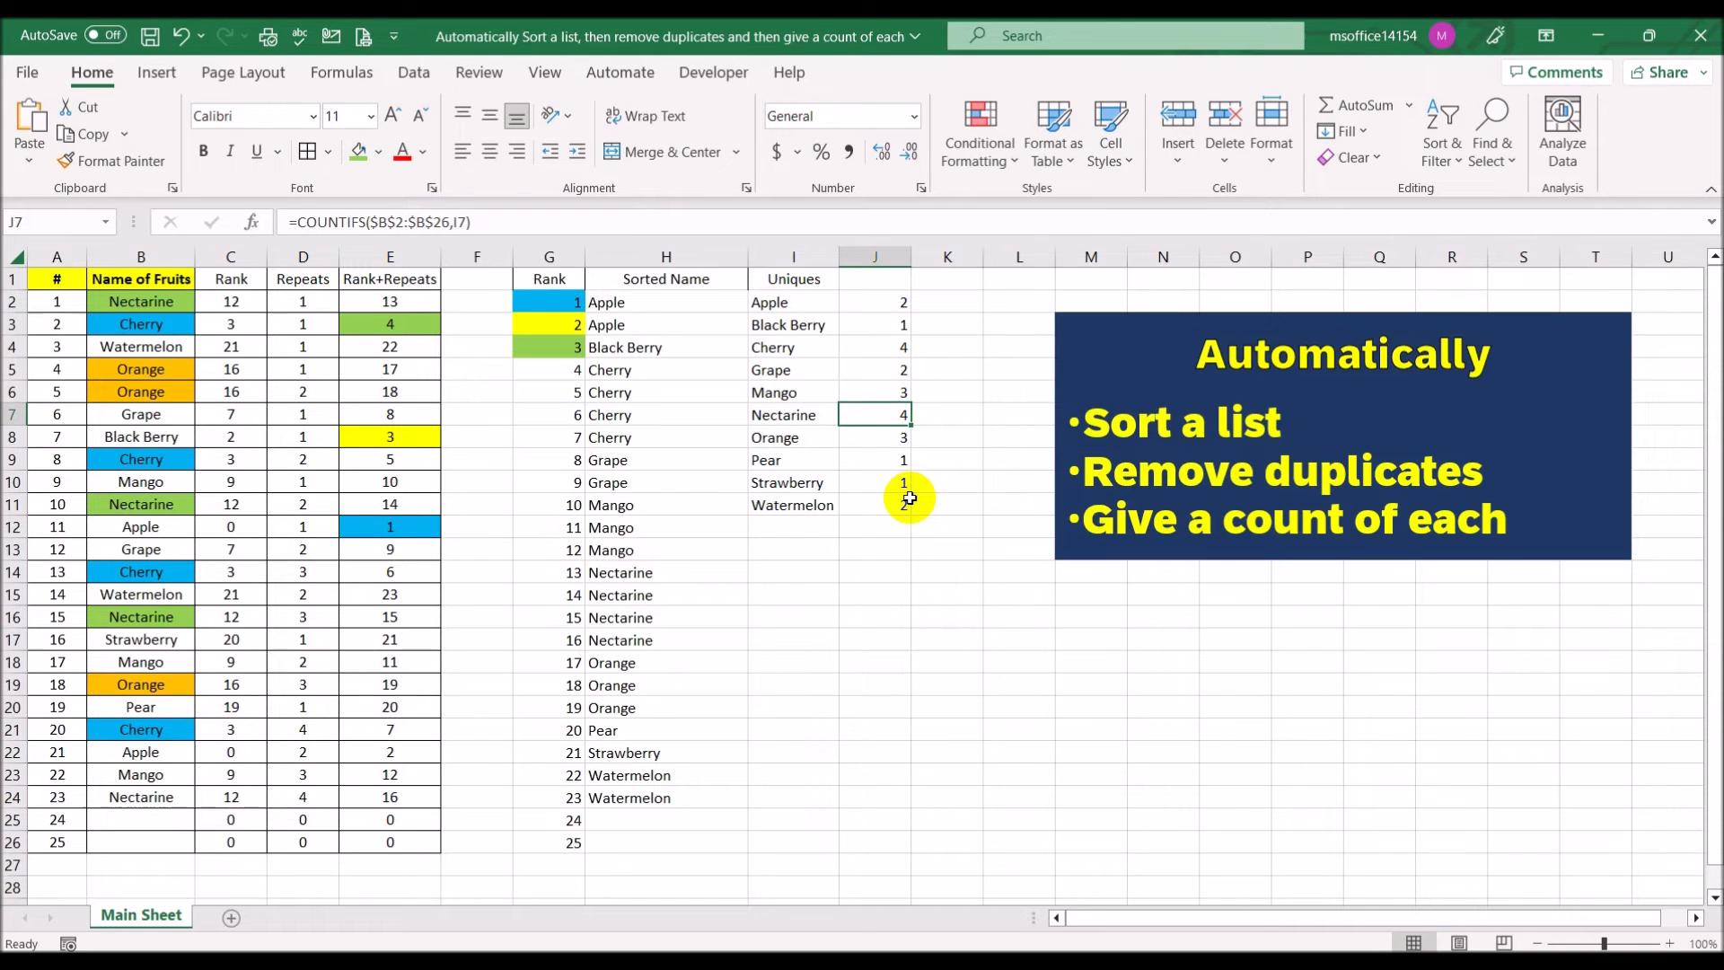
{"action": "left_click", "coordinate": [770, 304]}
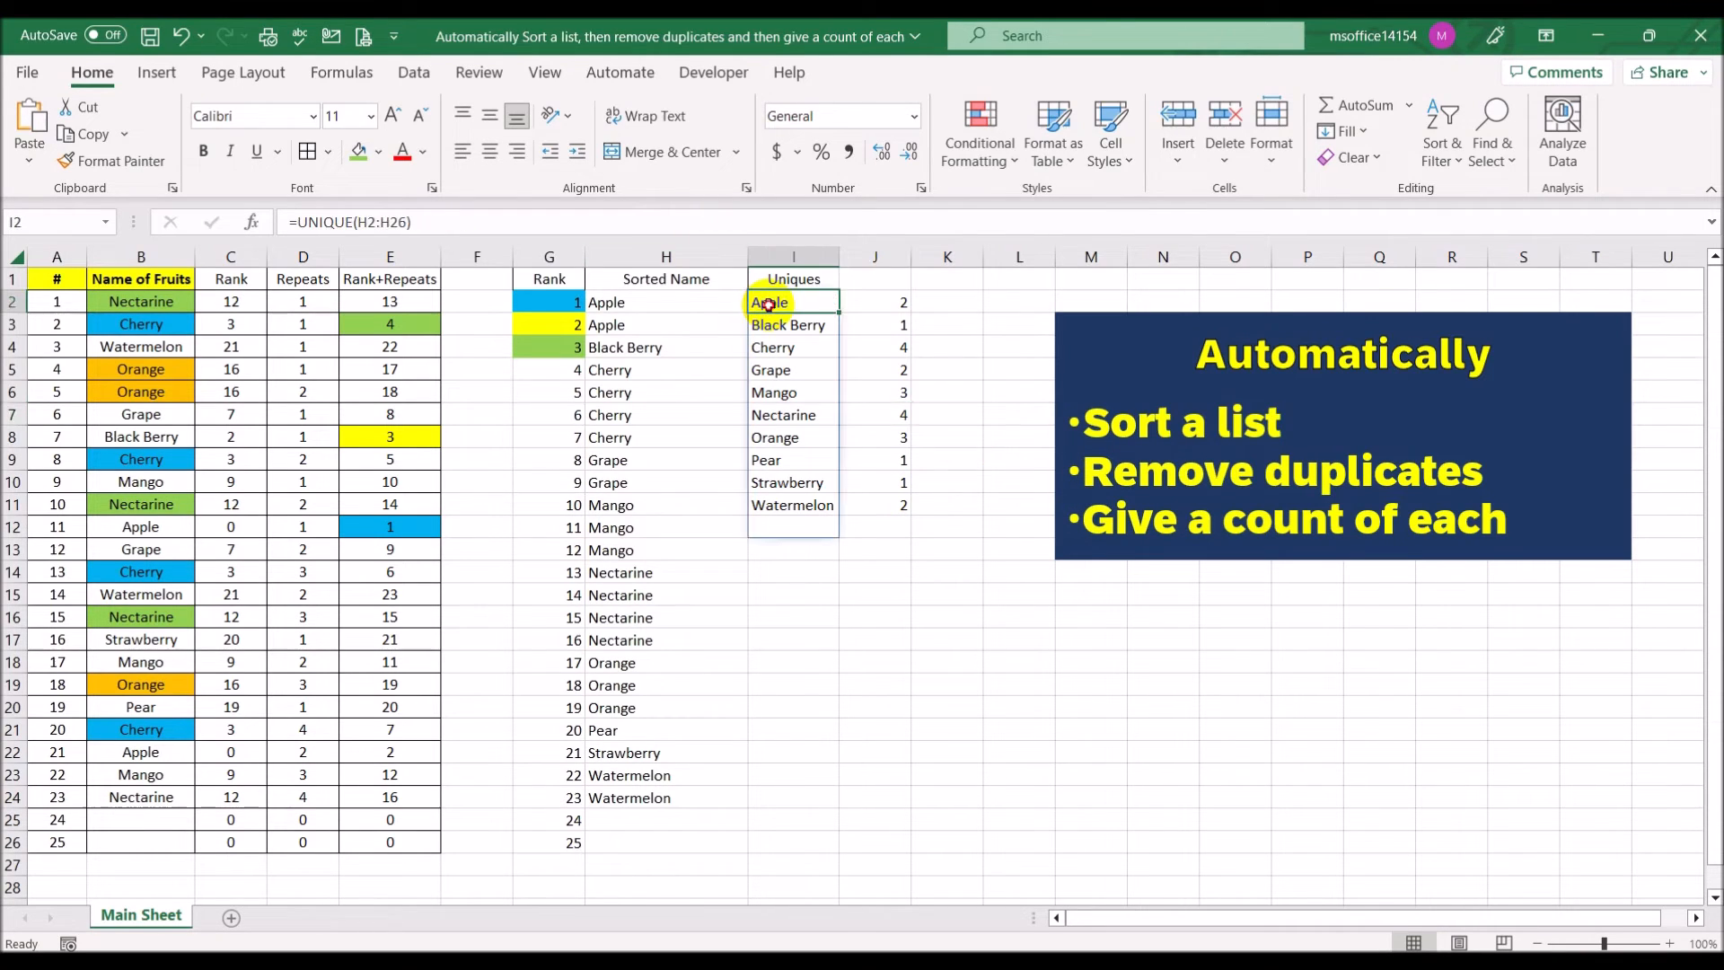
Enter a SORT formula in K2 that sorts the fruit names in B2:B26.
{"action": "left_click", "coordinate": [954, 302]}
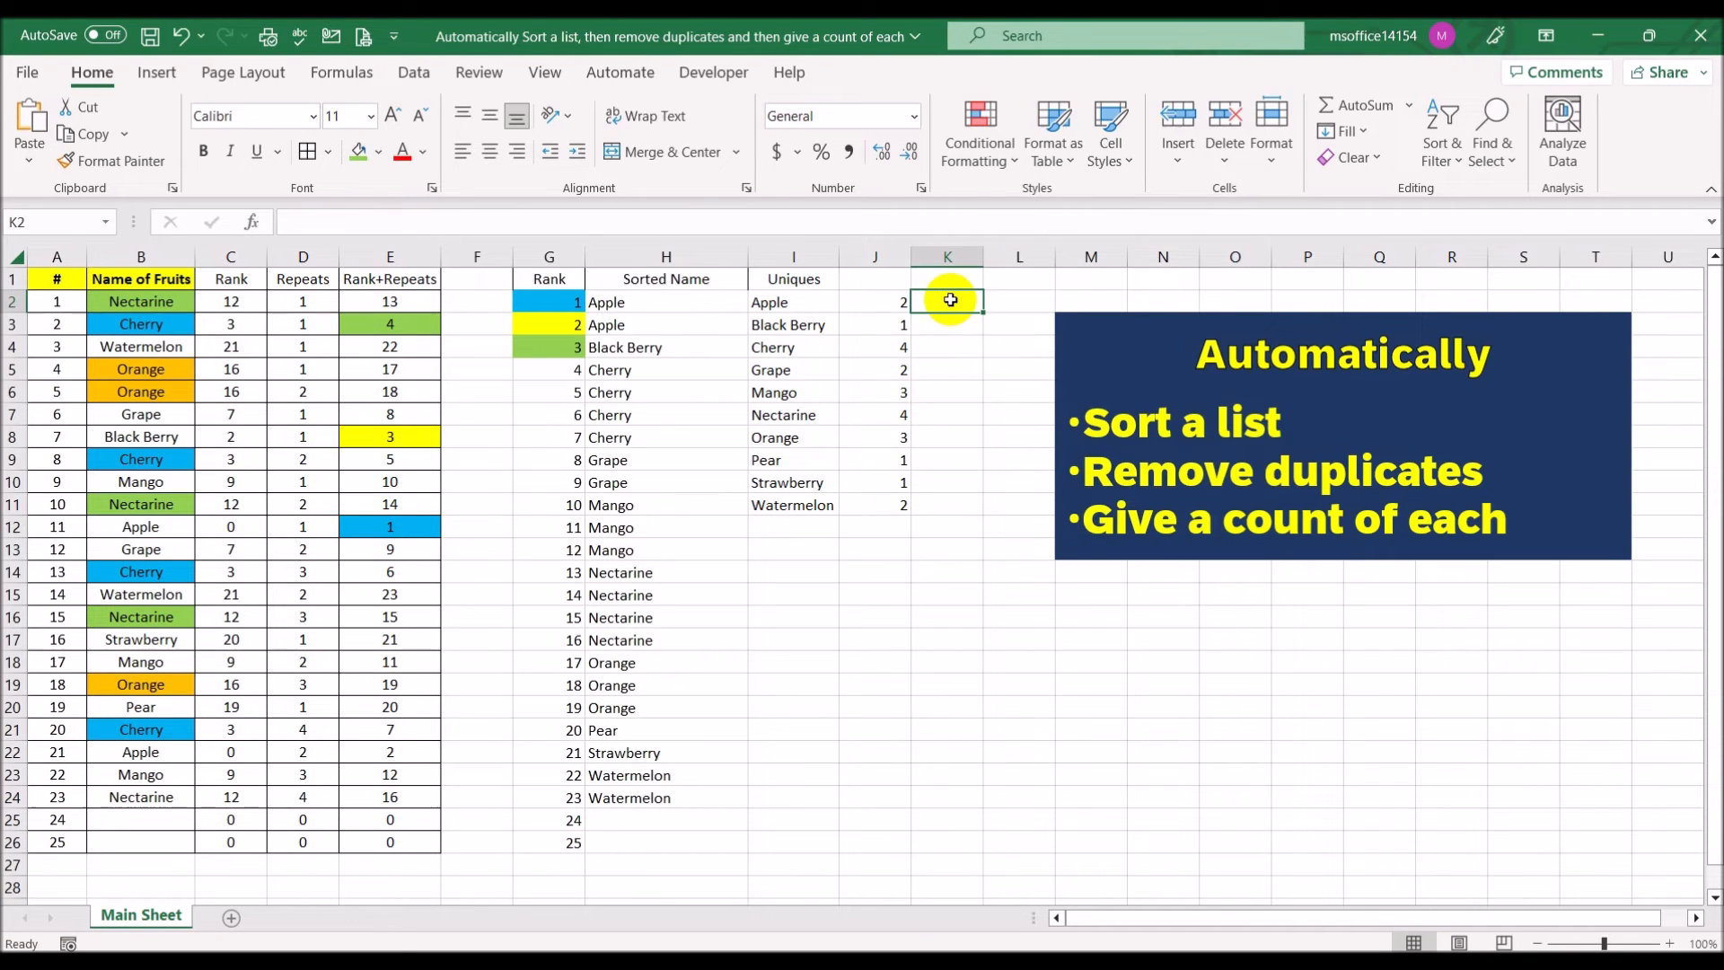
{"action": "type", "text": "=sort"}
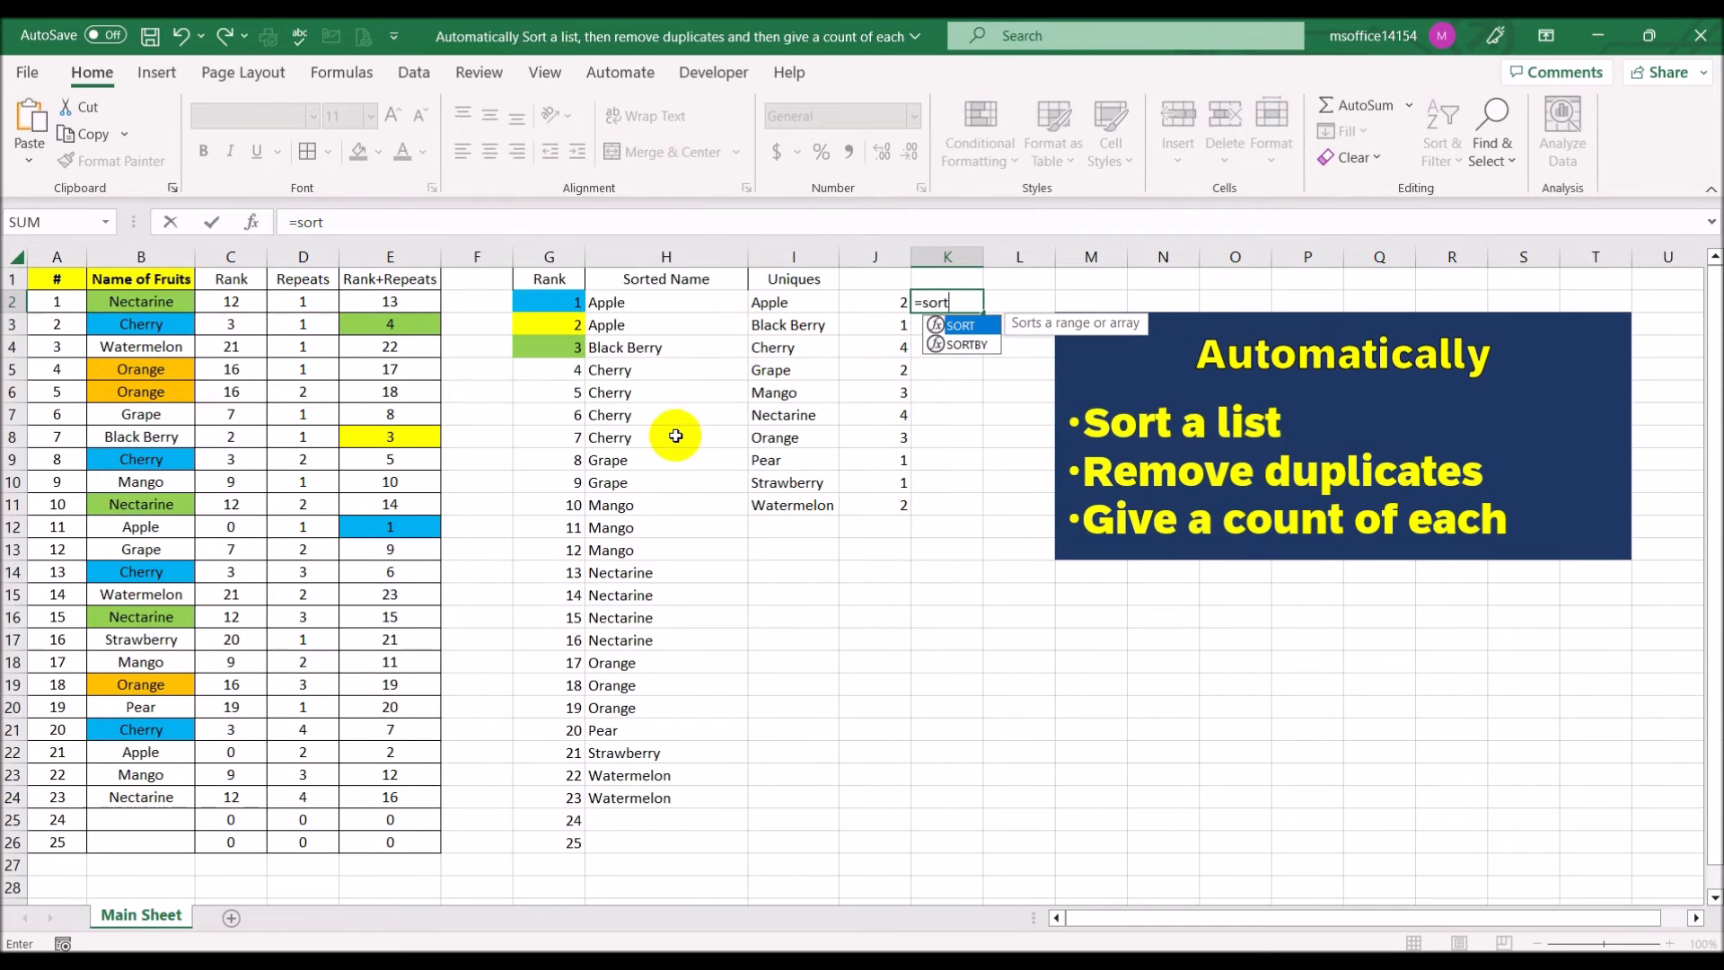
{"action": "double_click", "coordinate": [988, 325]}
{"action": "left_click_drag", "start_coordinate": [141, 302], "coordinate": [159, 841]}
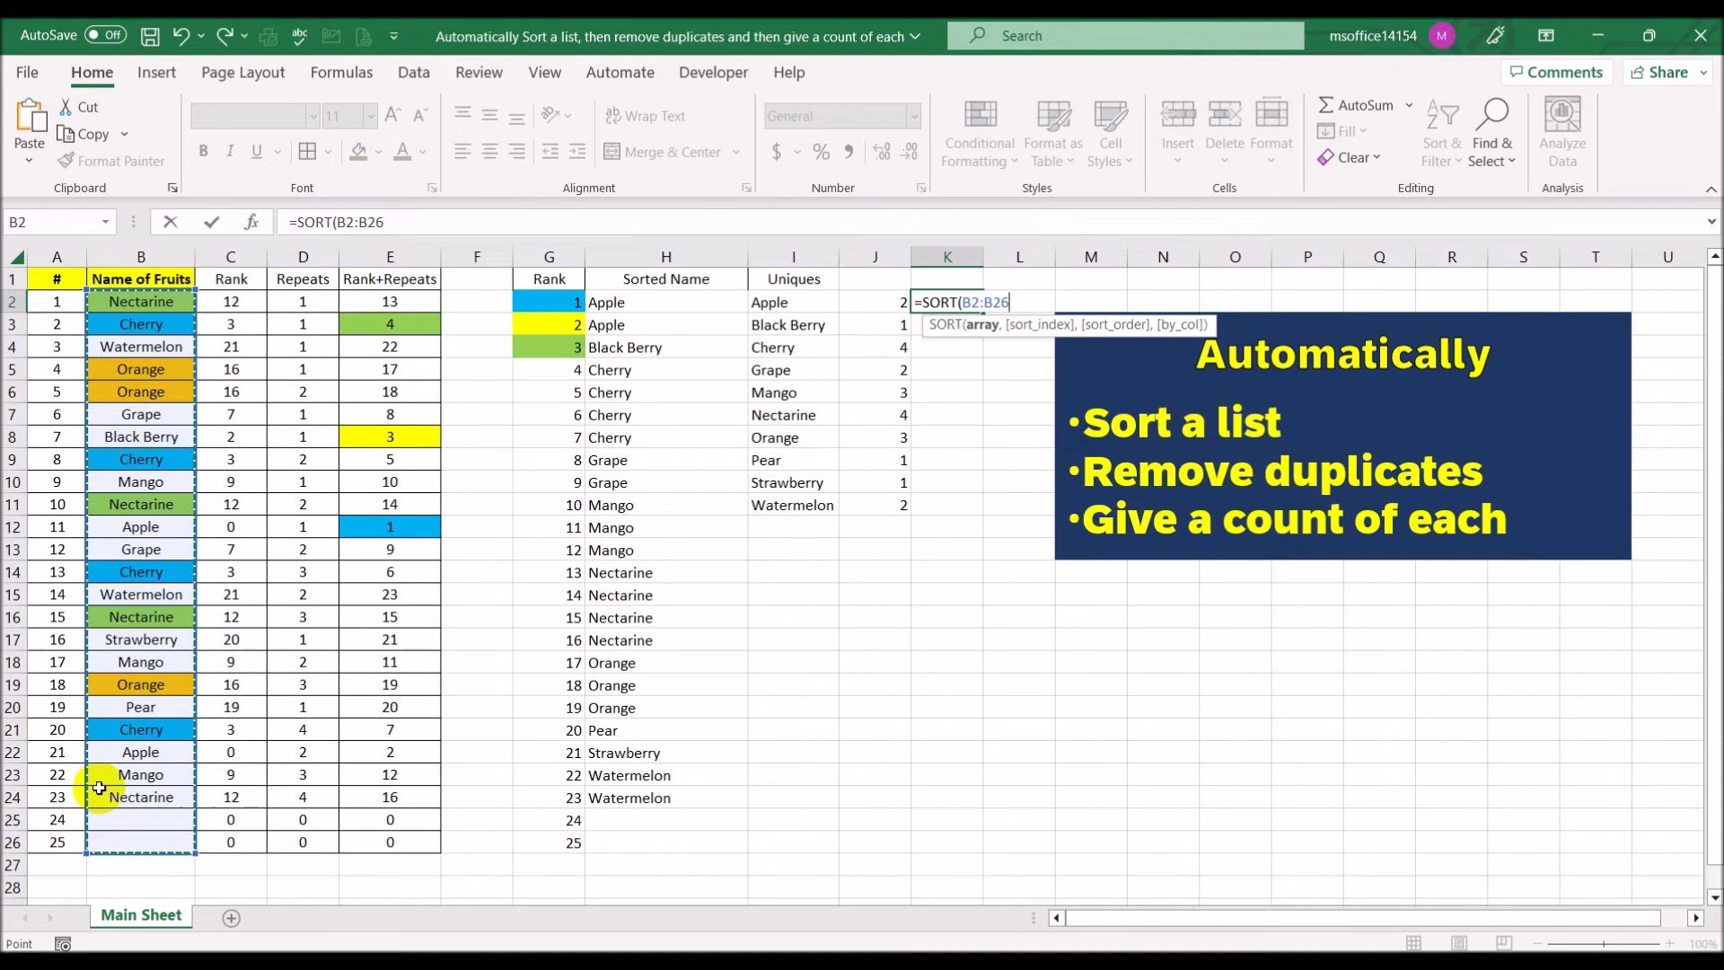
{"action": "key", "text": "Return"}
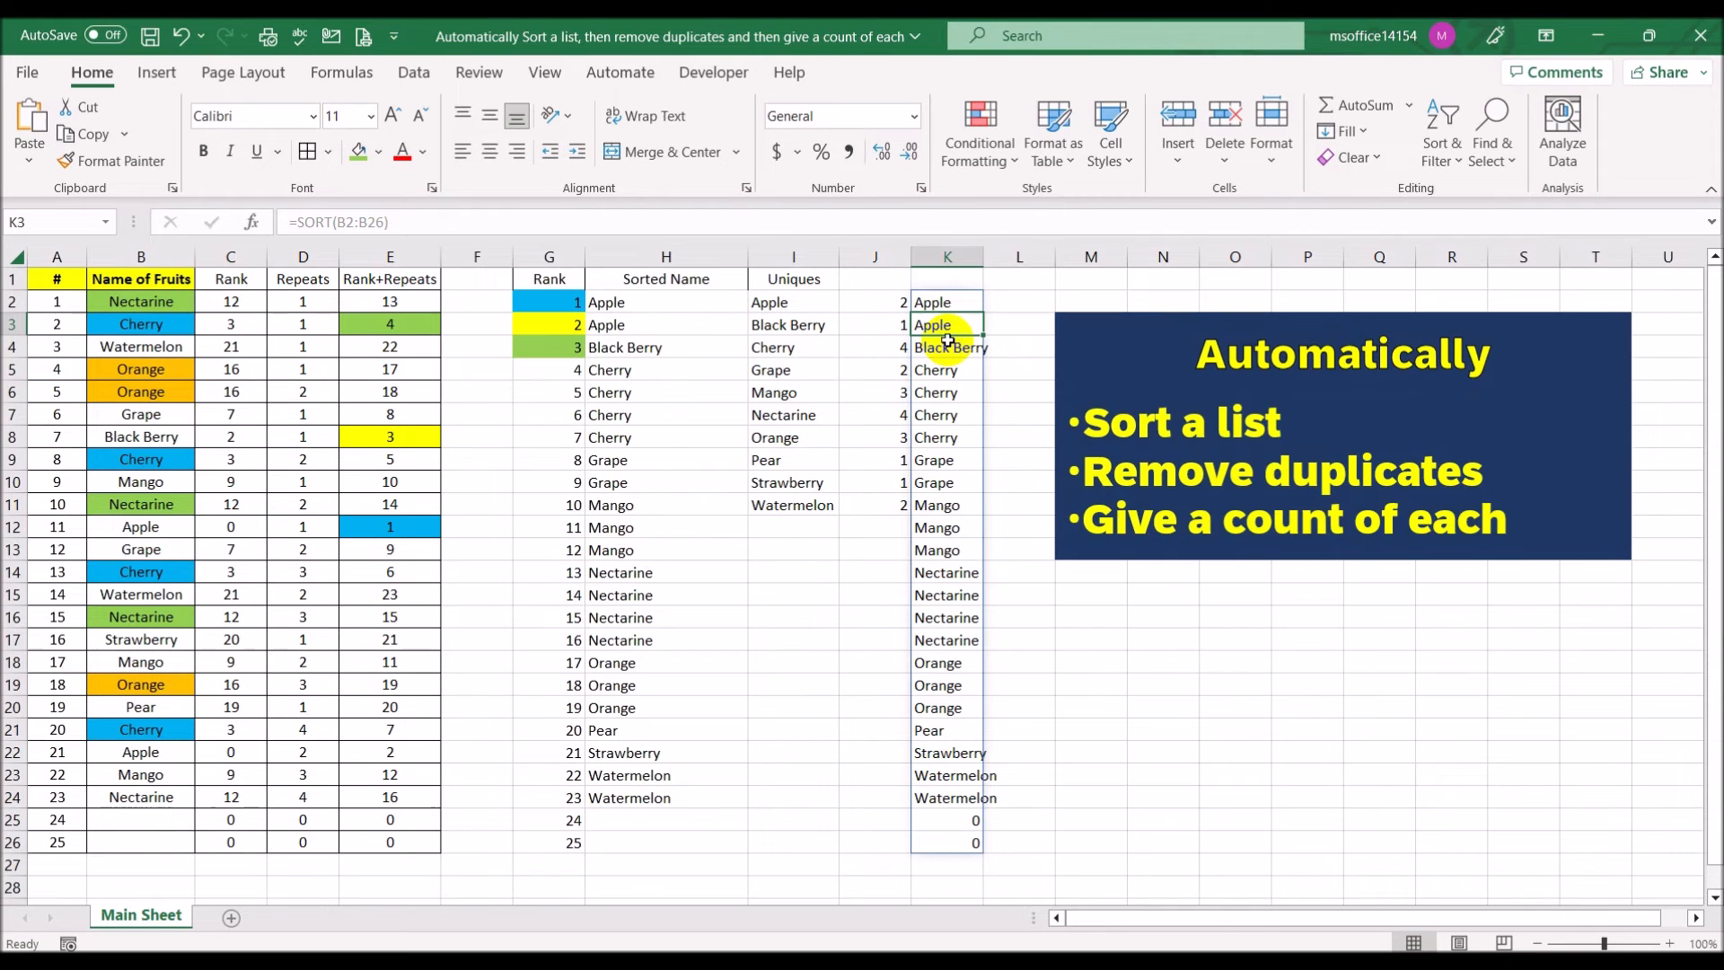
{"action": "left_click", "coordinate": [787, 305]}
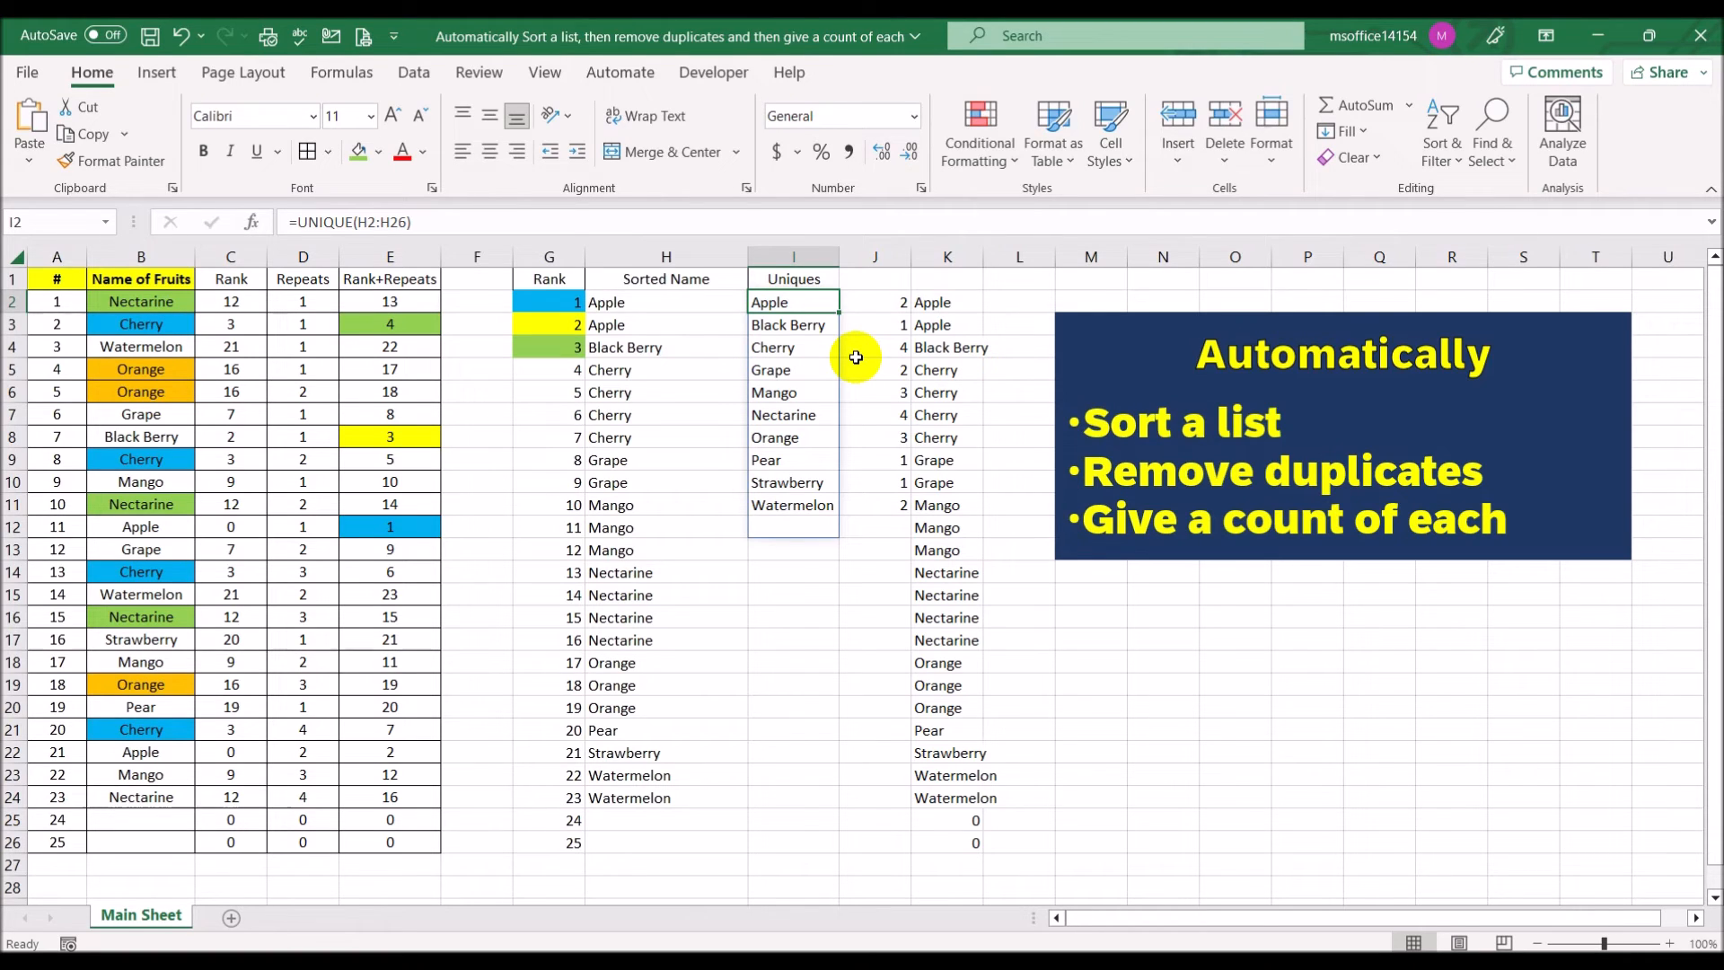
Clear the Apple, Mango and Nectarine test entries from B22:B24 of the Name of Fruits column.
{"action": "left_click_drag", "start_coordinate": [47, 280], "coordinate": [176, 834]}
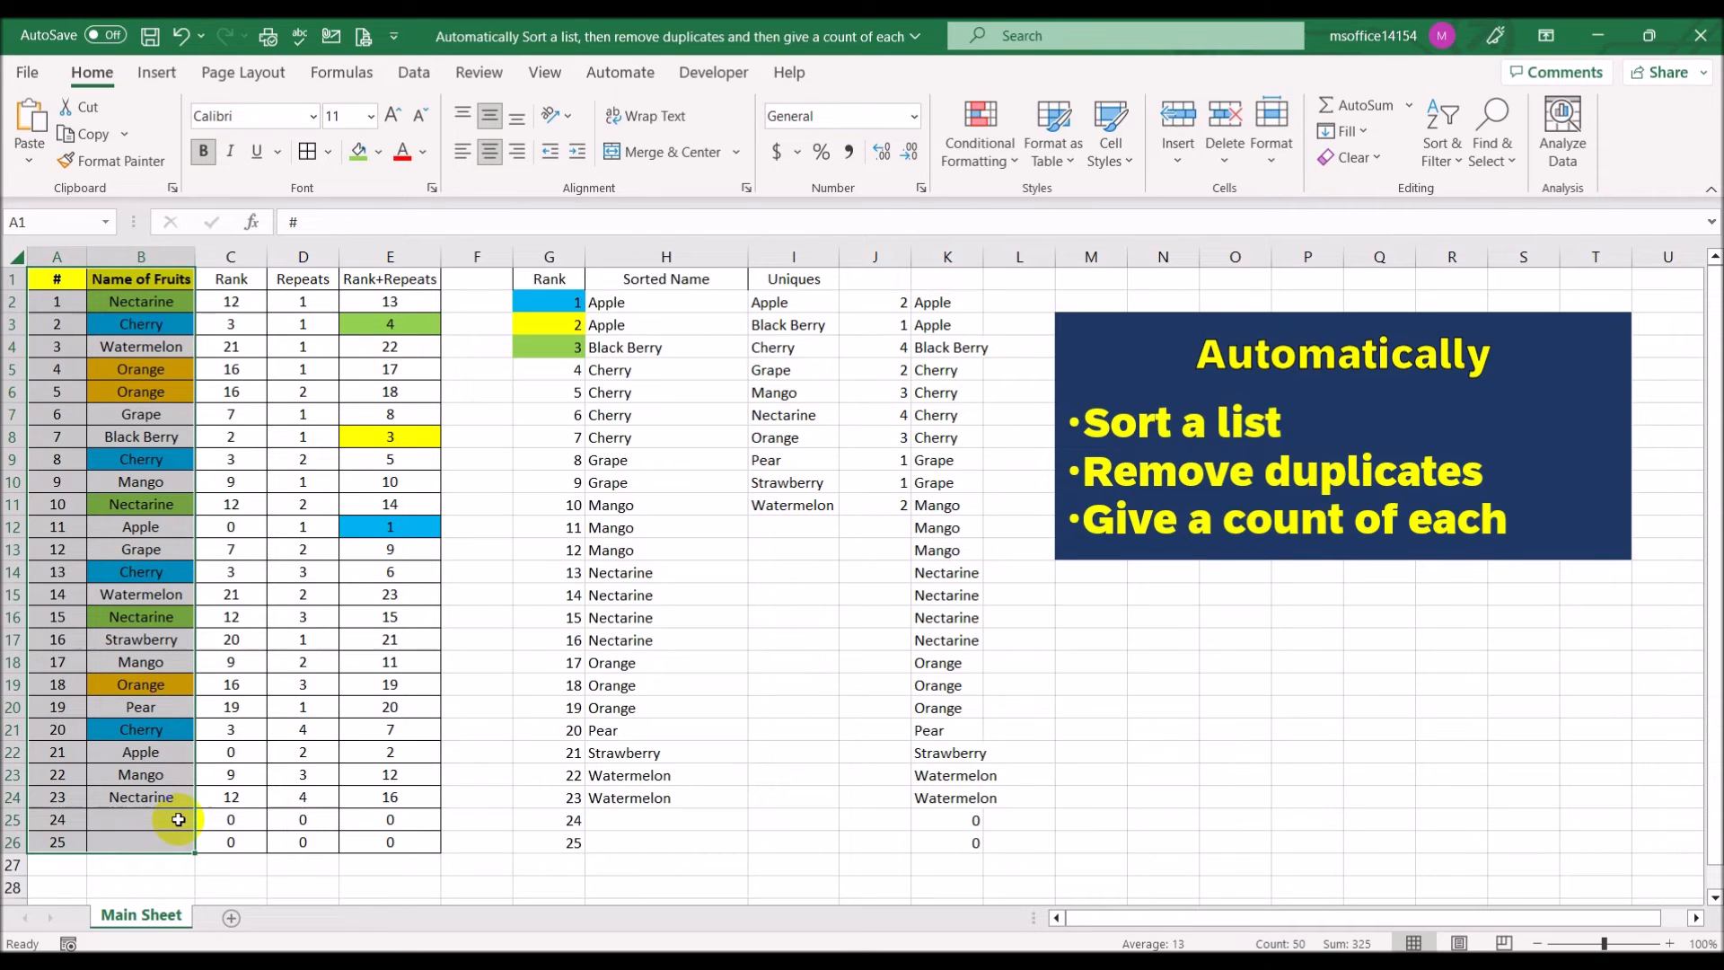
{"action": "left_click_drag", "start_coordinate": [172, 751], "coordinate": [160, 798]}
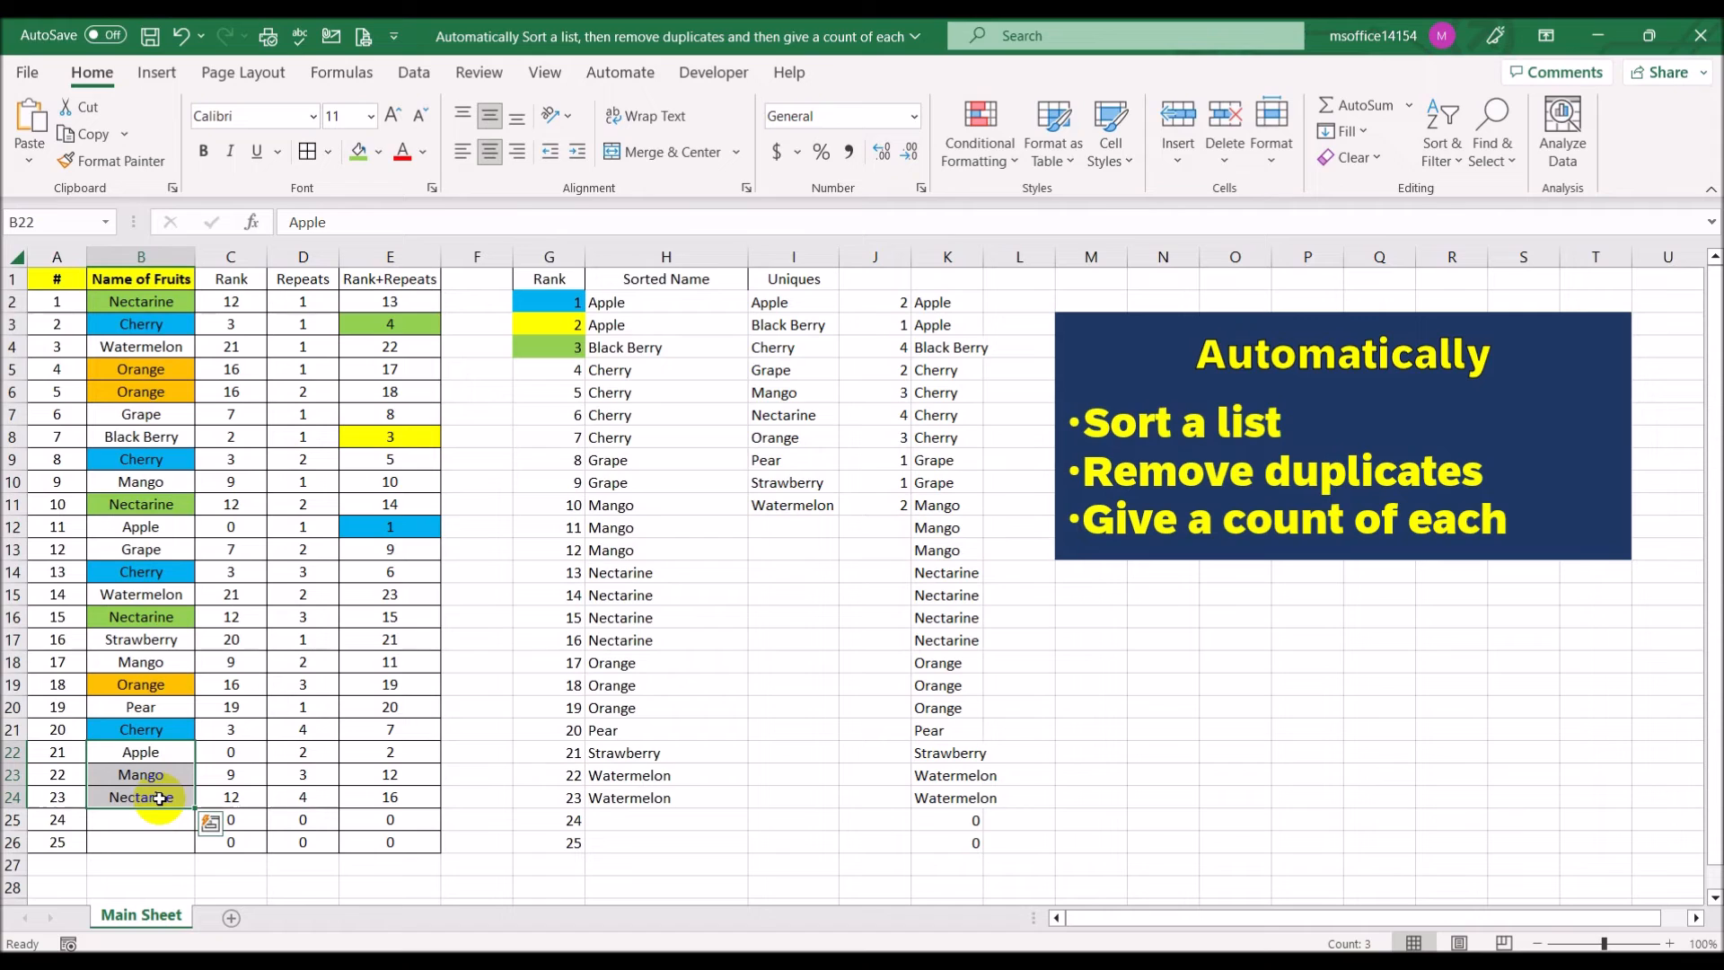
{"action": "key", "text": "Delete"}
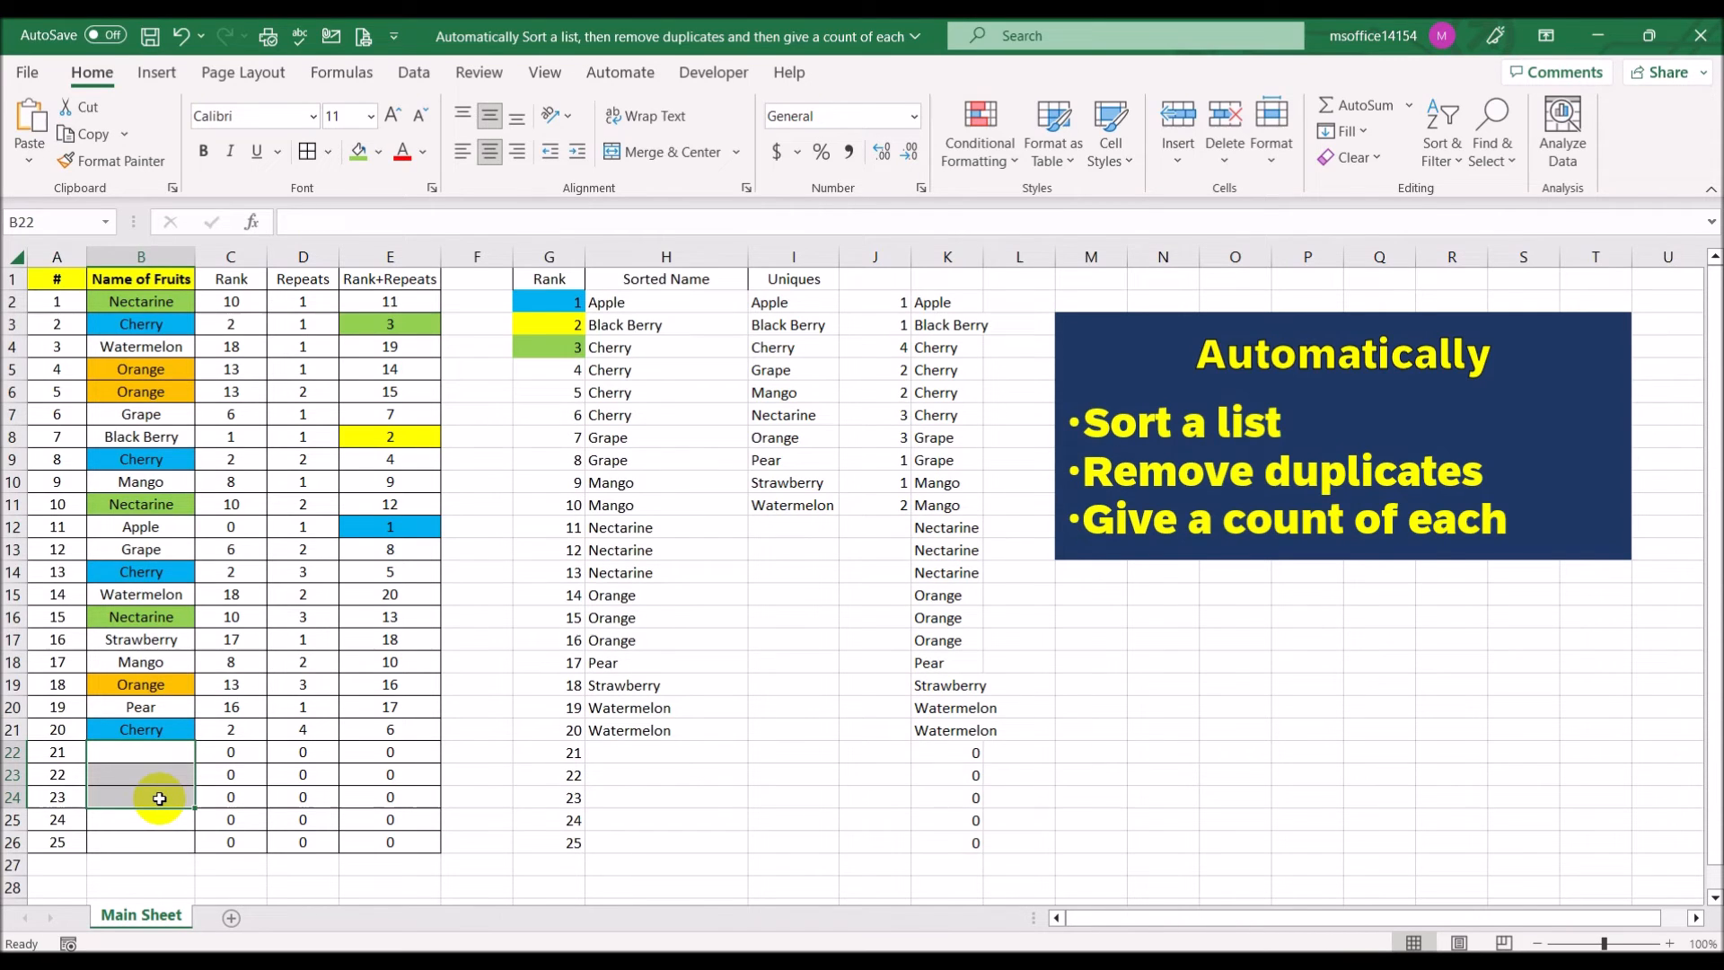
Create a PivotTable from A1:B26 on a new worksheet, with Name of Fruits as its rows.
{"action": "left_click_drag", "start_coordinate": [54, 281], "coordinate": [169, 840]}
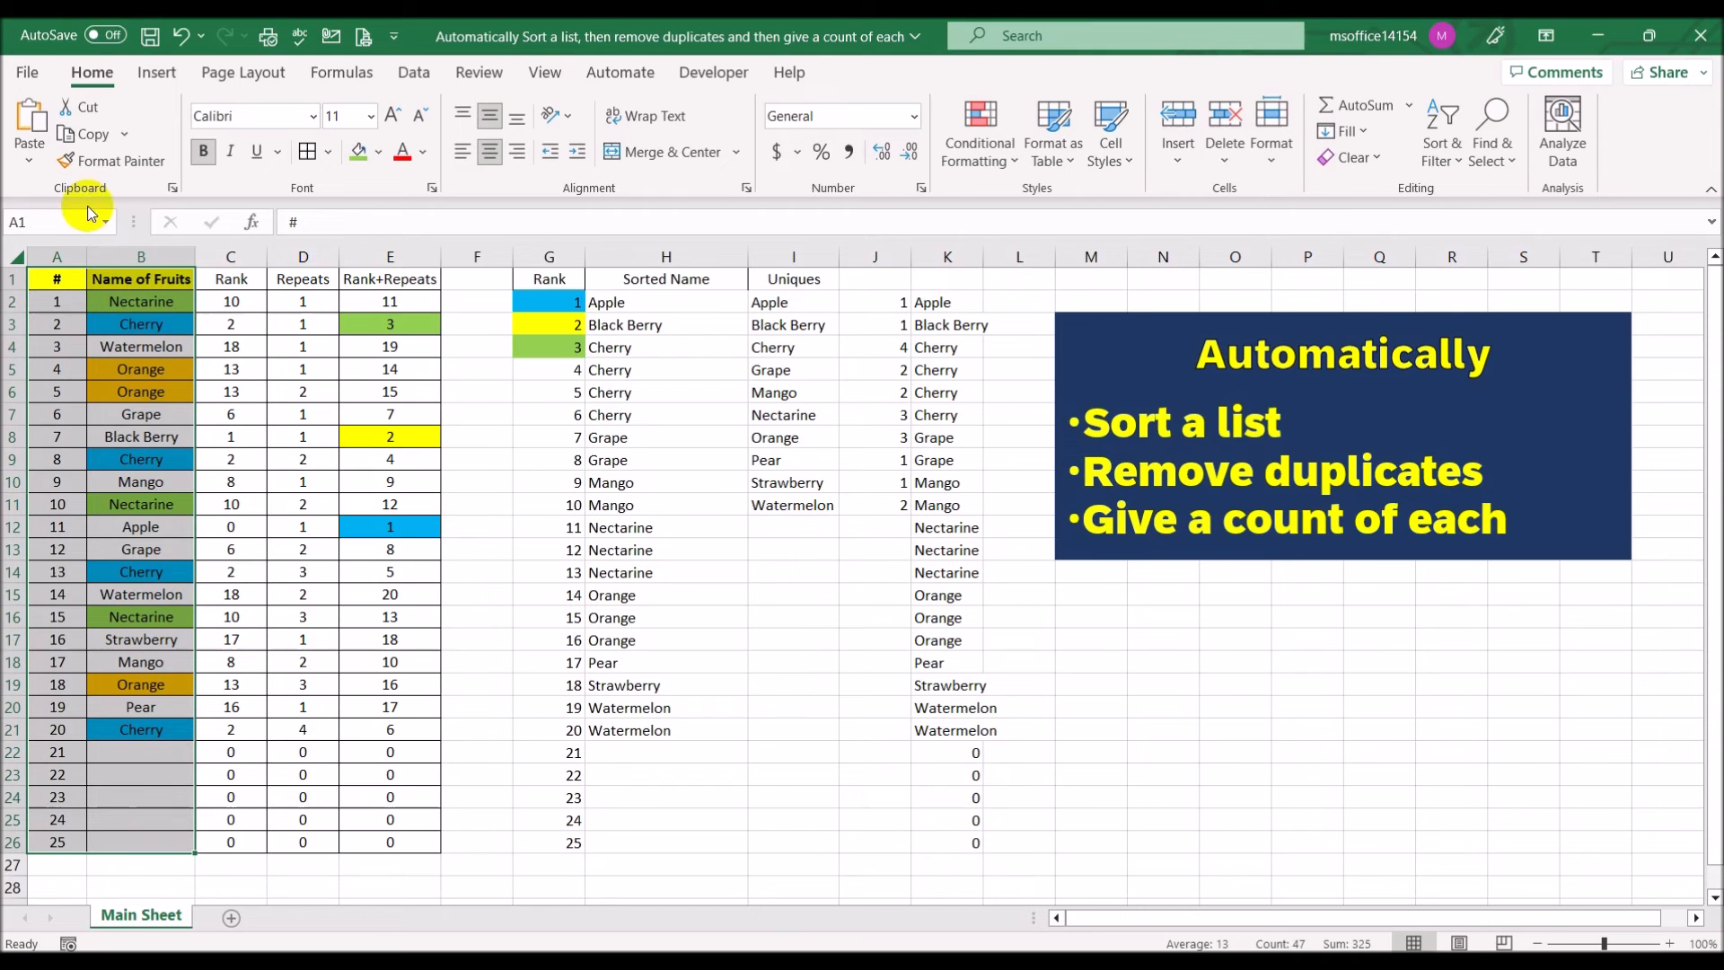
{"action": "left_click", "coordinate": [156, 72]}
{"action": "left_click", "coordinate": [50, 124]}
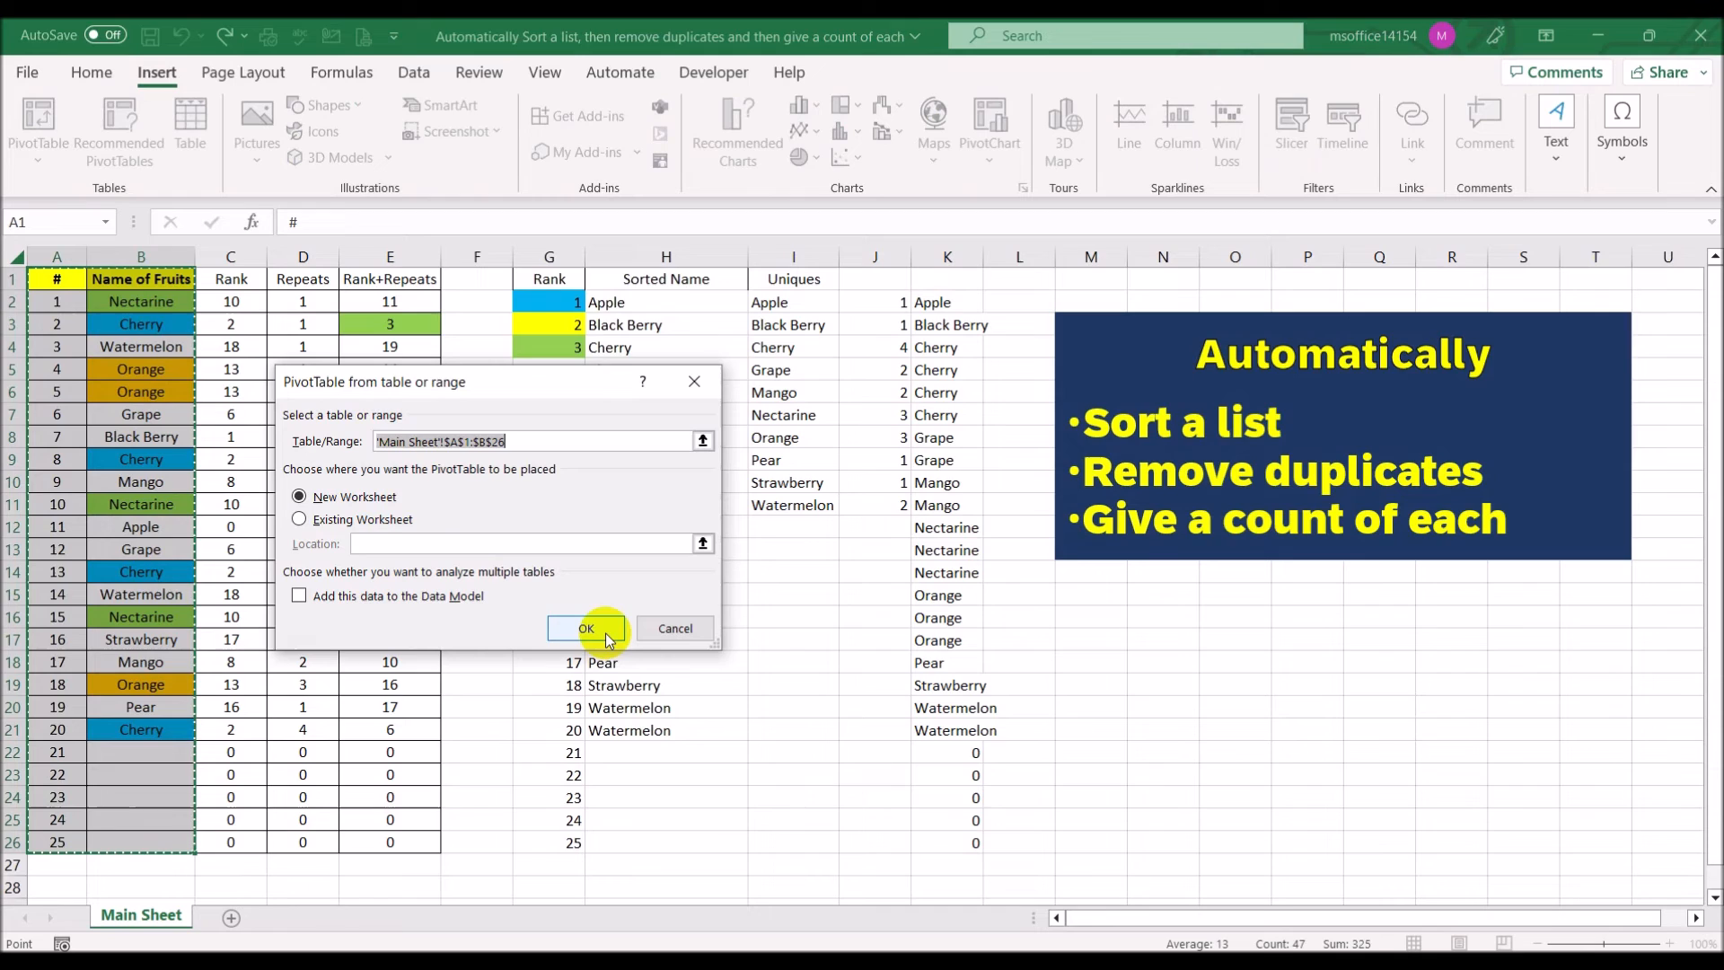
{"action": "left_click", "coordinate": [609, 633]}
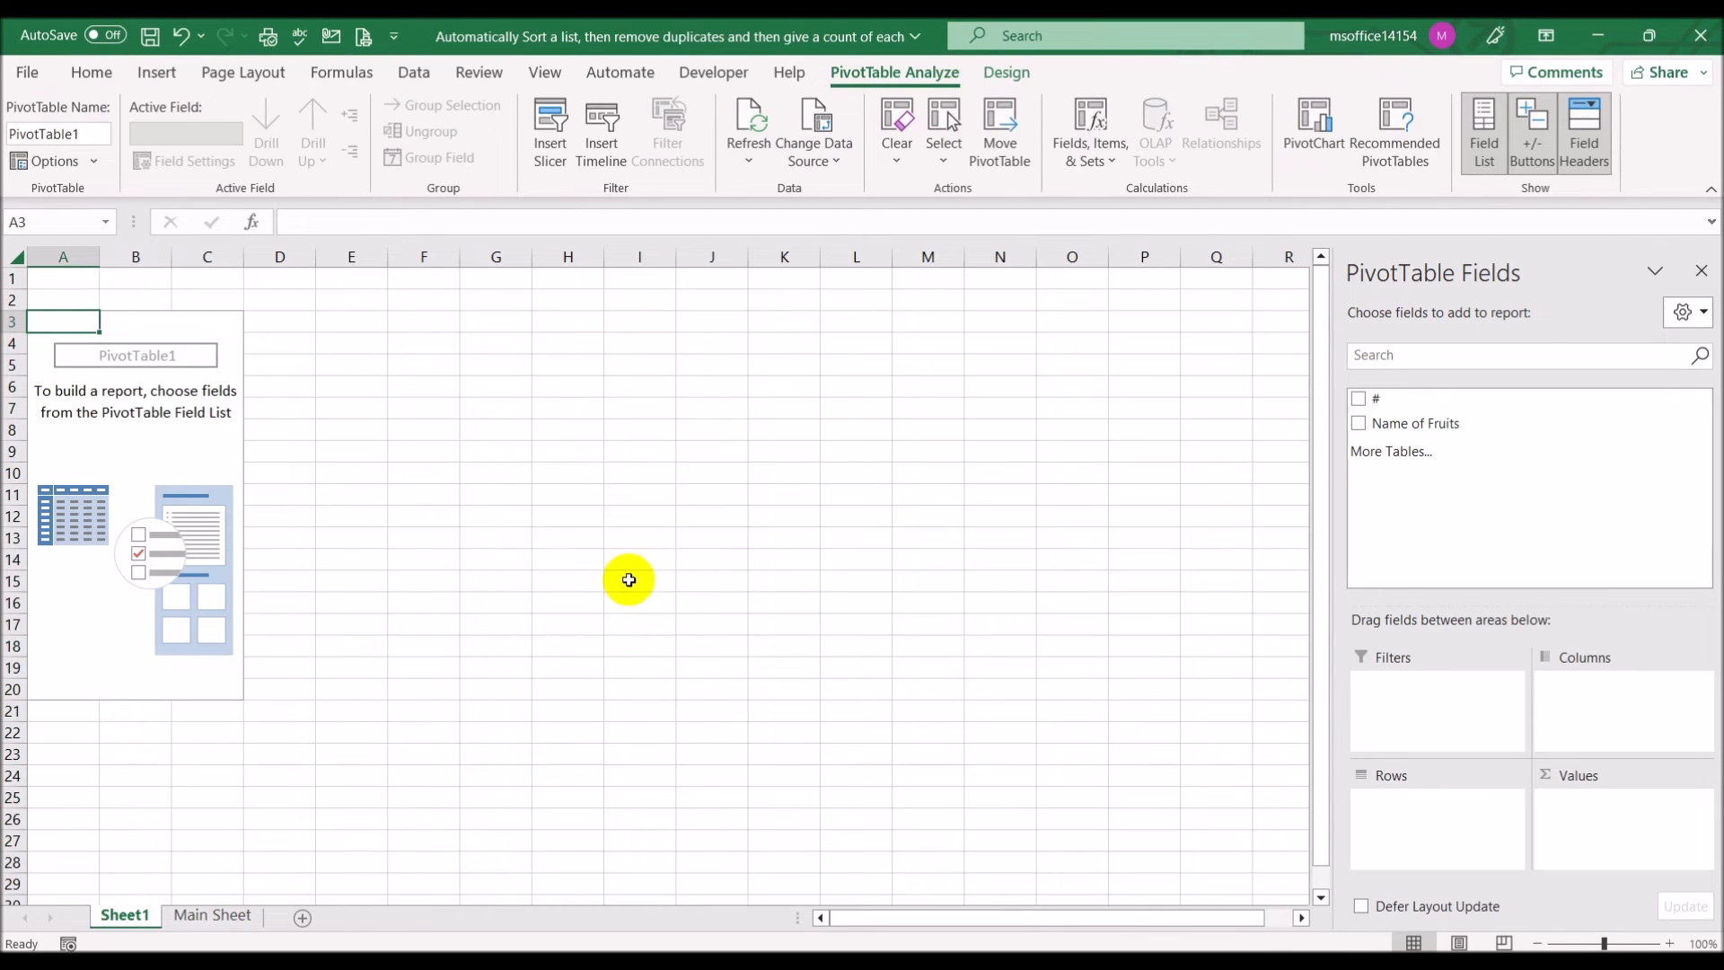
{"action": "left_click", "coordinate": [1359, 425]}
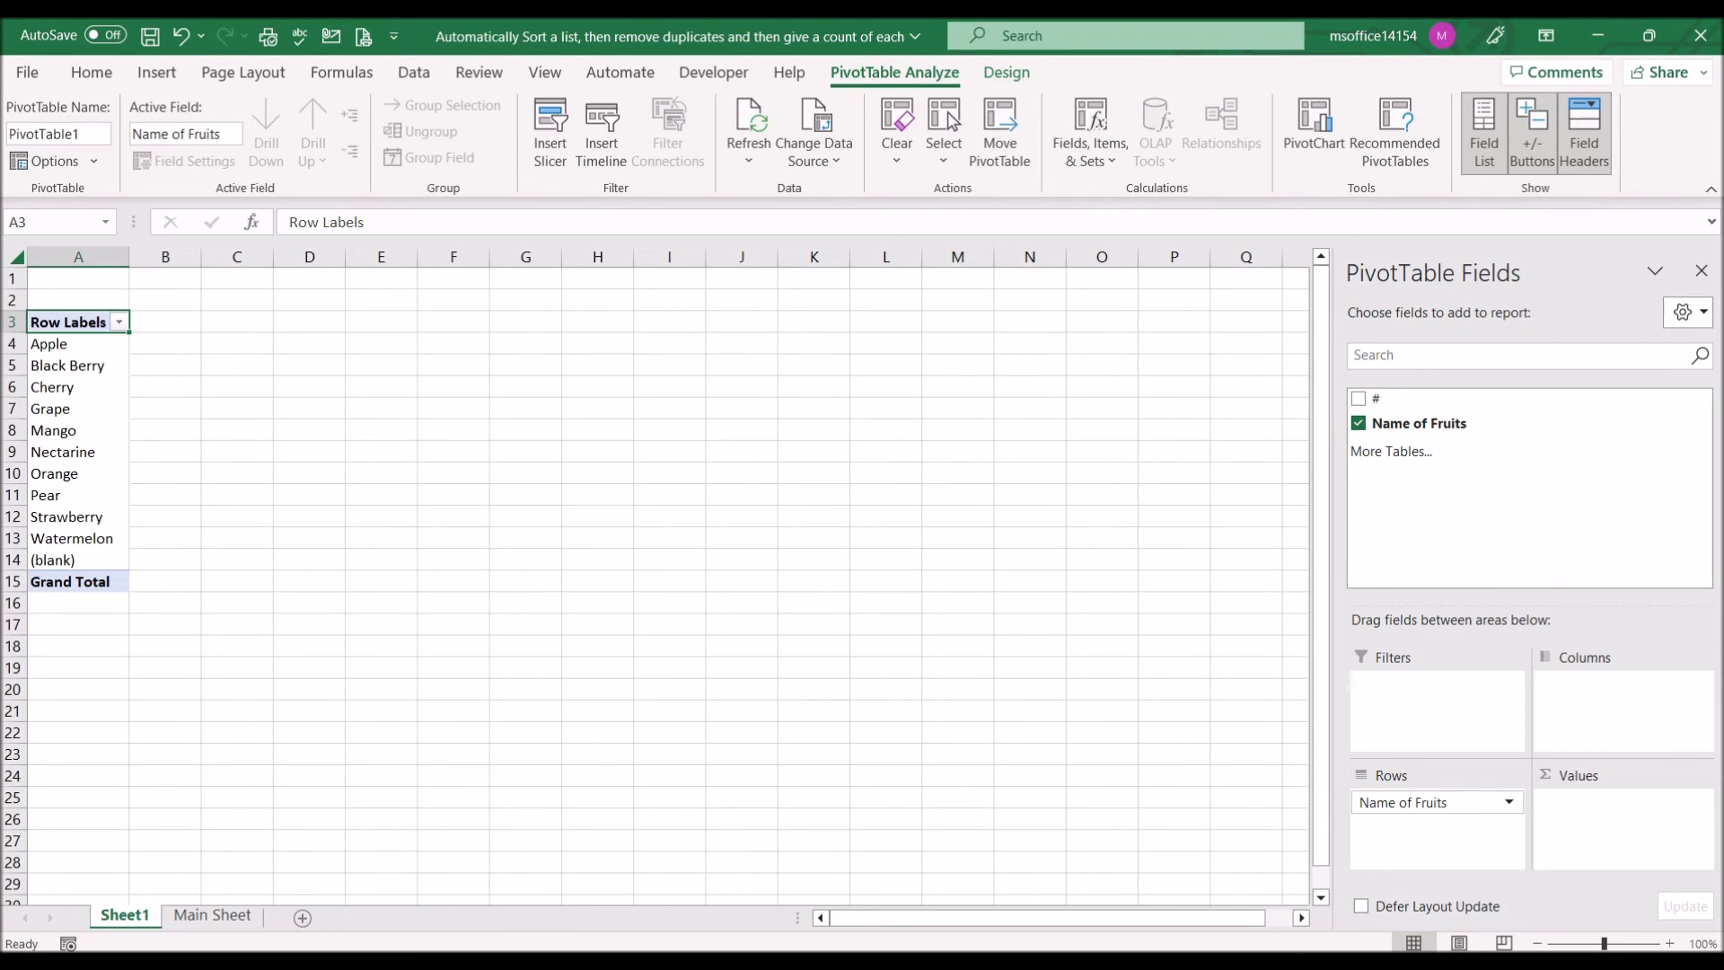
On Main Sheet, fill the # cells A5, A6 and A19 beside the Orange entries with orange.
{"action": "left_click", "coordinate": [212, 914]}
{"action": "left_click", "coordinate": [54, 303]}
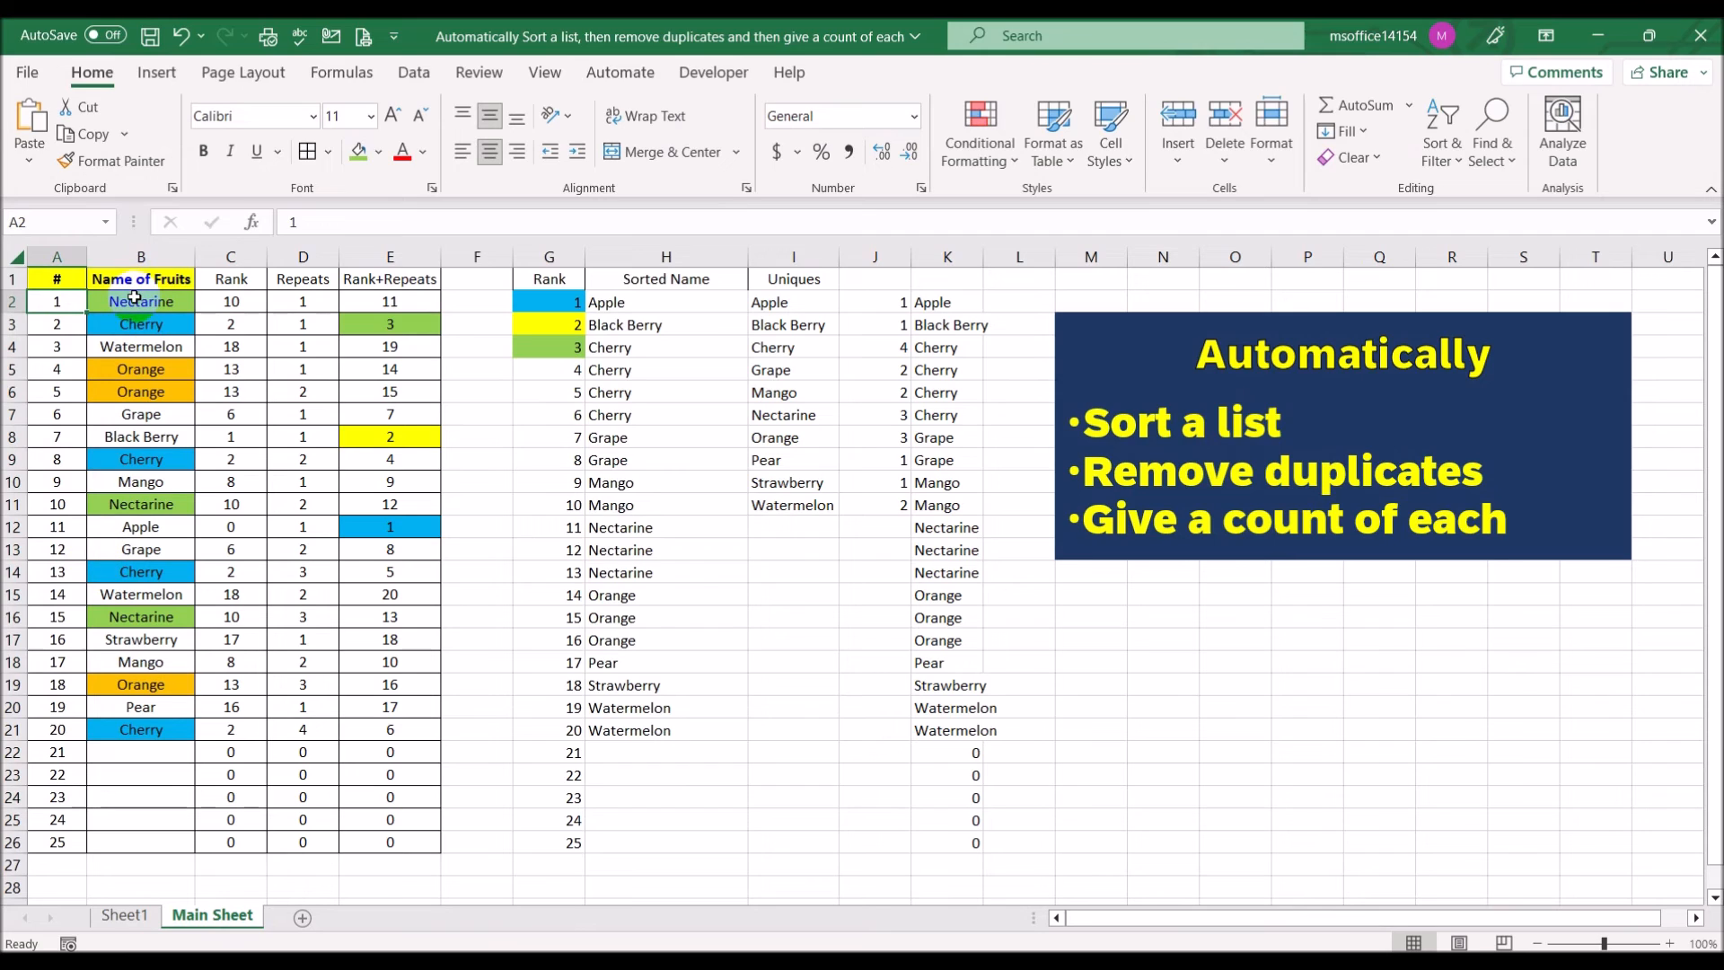
{"action": "left_click", "coordinate": [150, 369]}
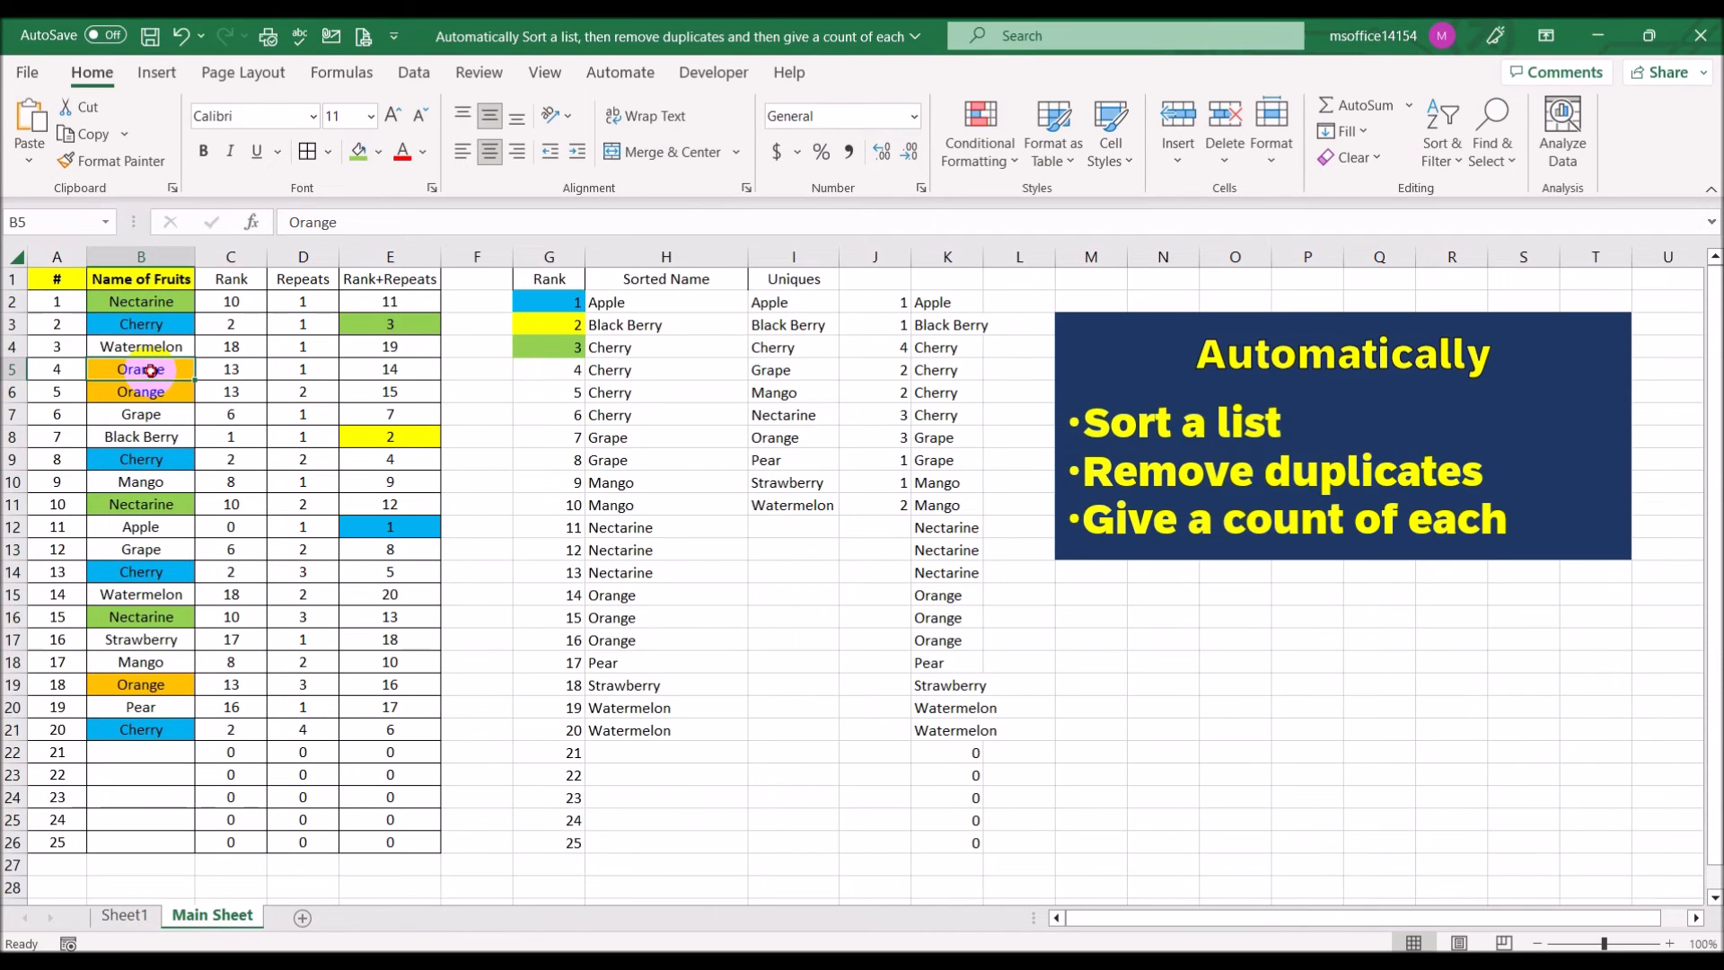
{"action": "left_click_drag", "start_coordinate": [63, 369], "coordinate": [74, 393]}
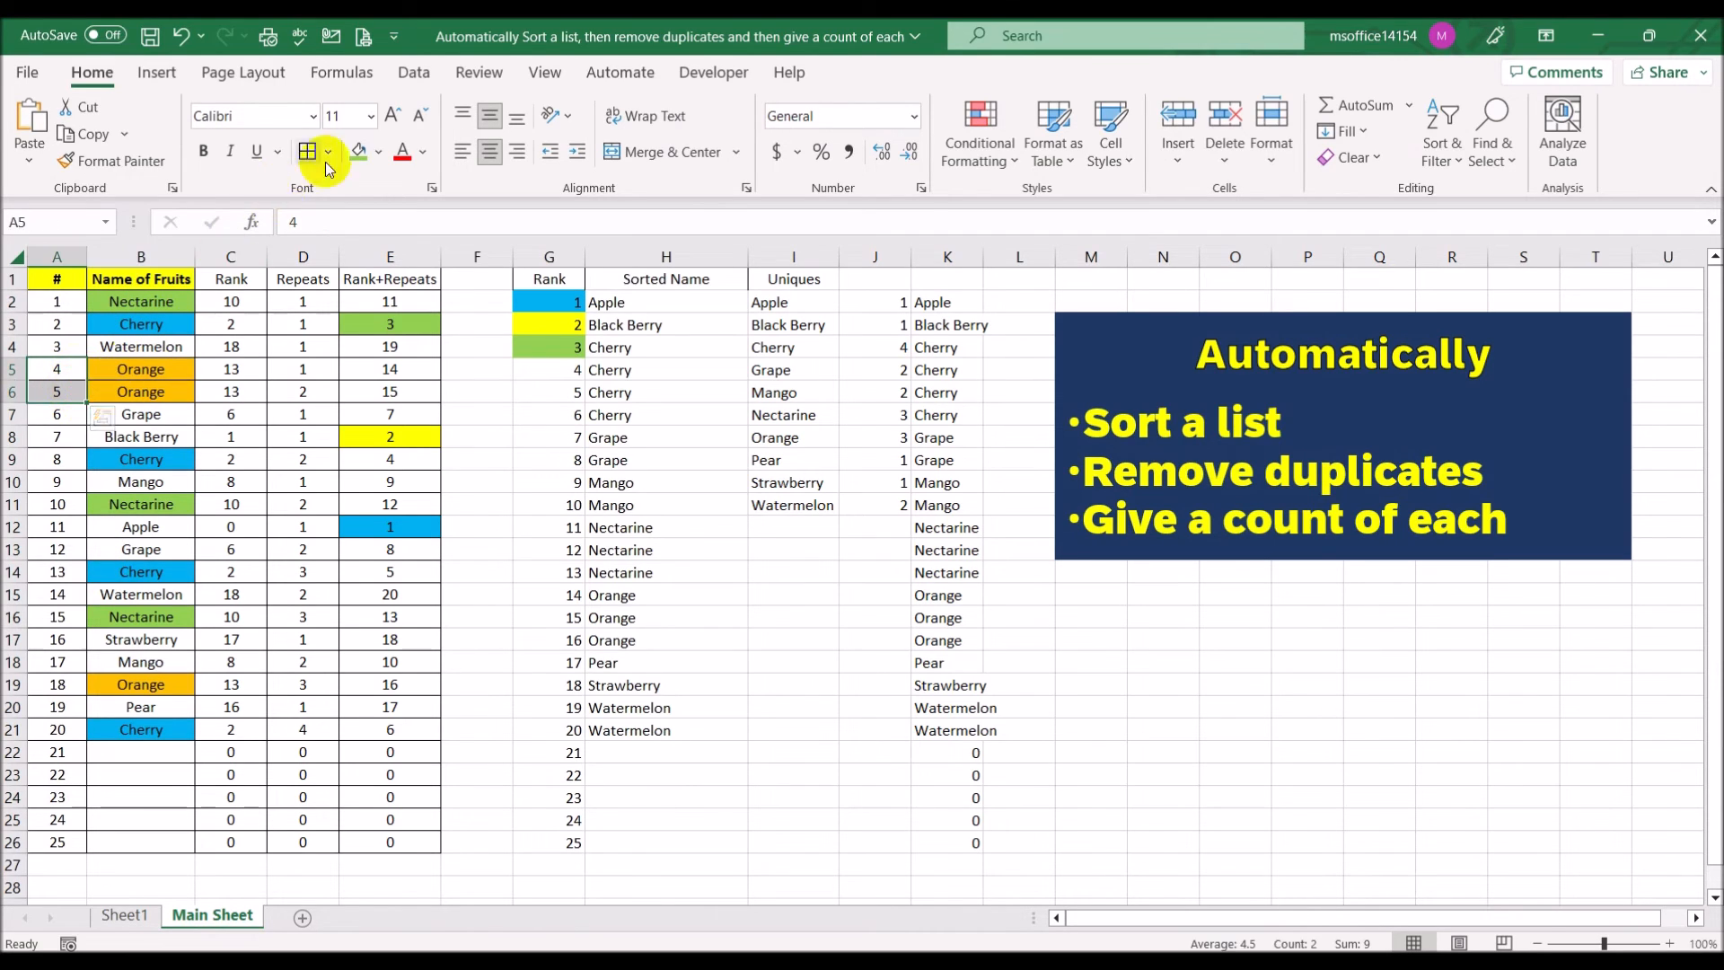
{"action": "left_click", "coordinate": [378, 152]}
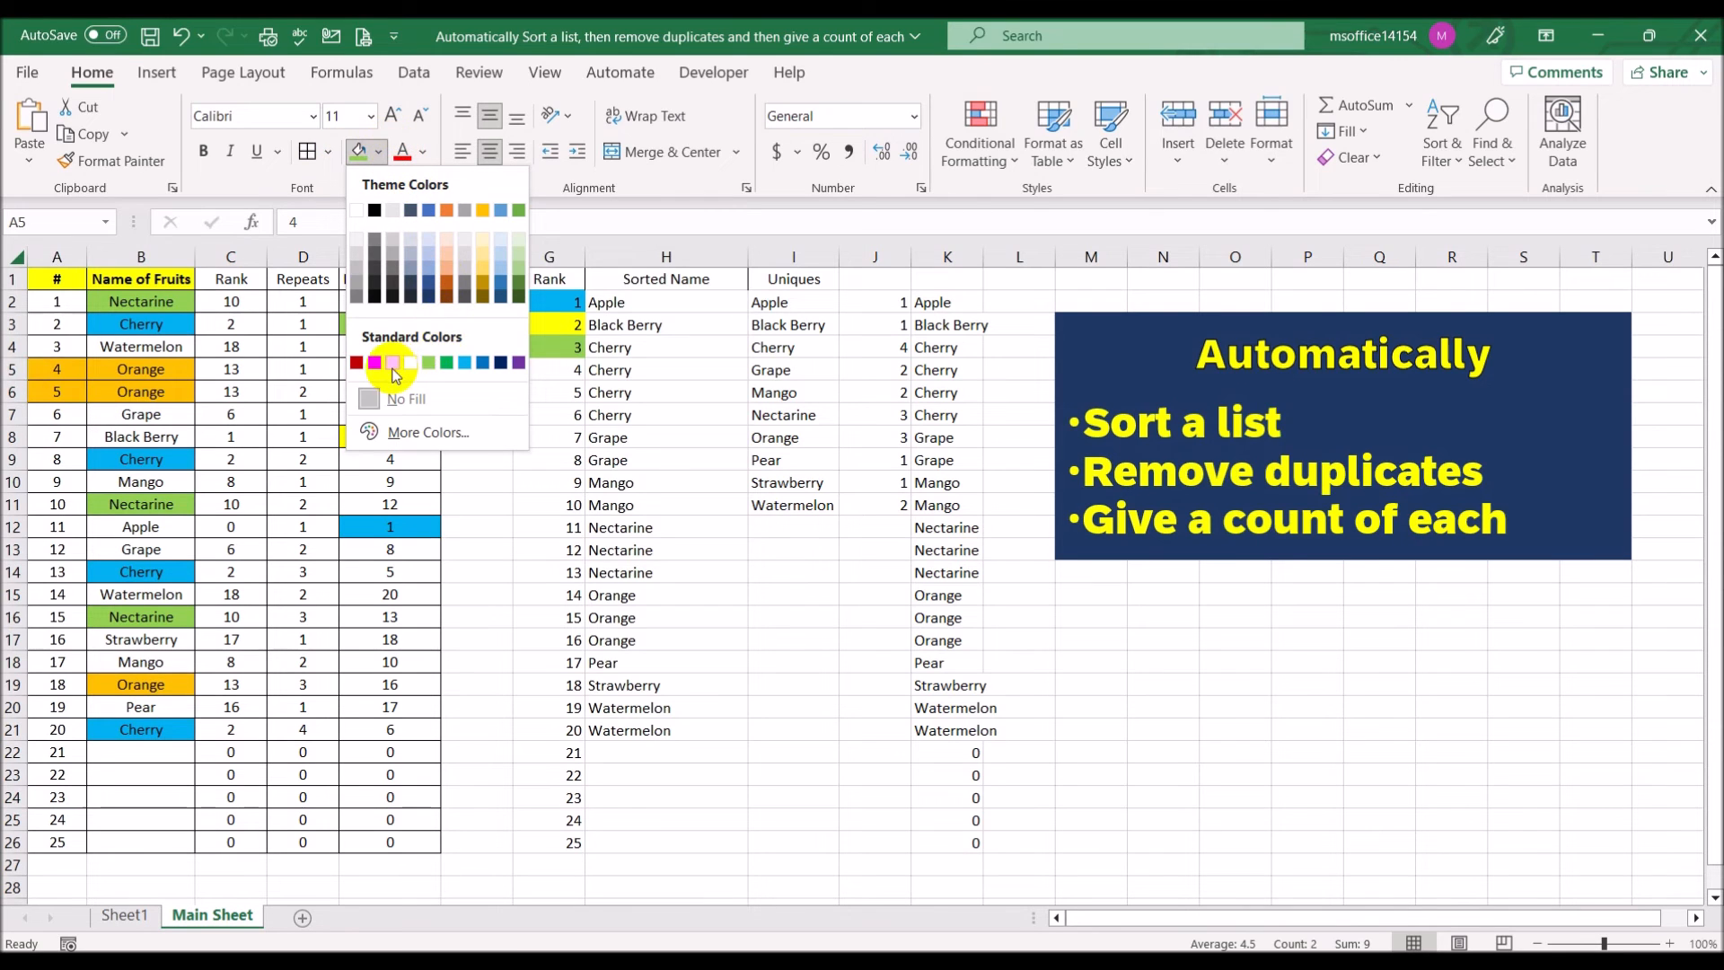
{"action": "left_click", "coordinate": [392, 362]}
{"action": "left_click", "coordinate": [69, 678]}
{"action": "left_click", "coordinate": [358, 151]}
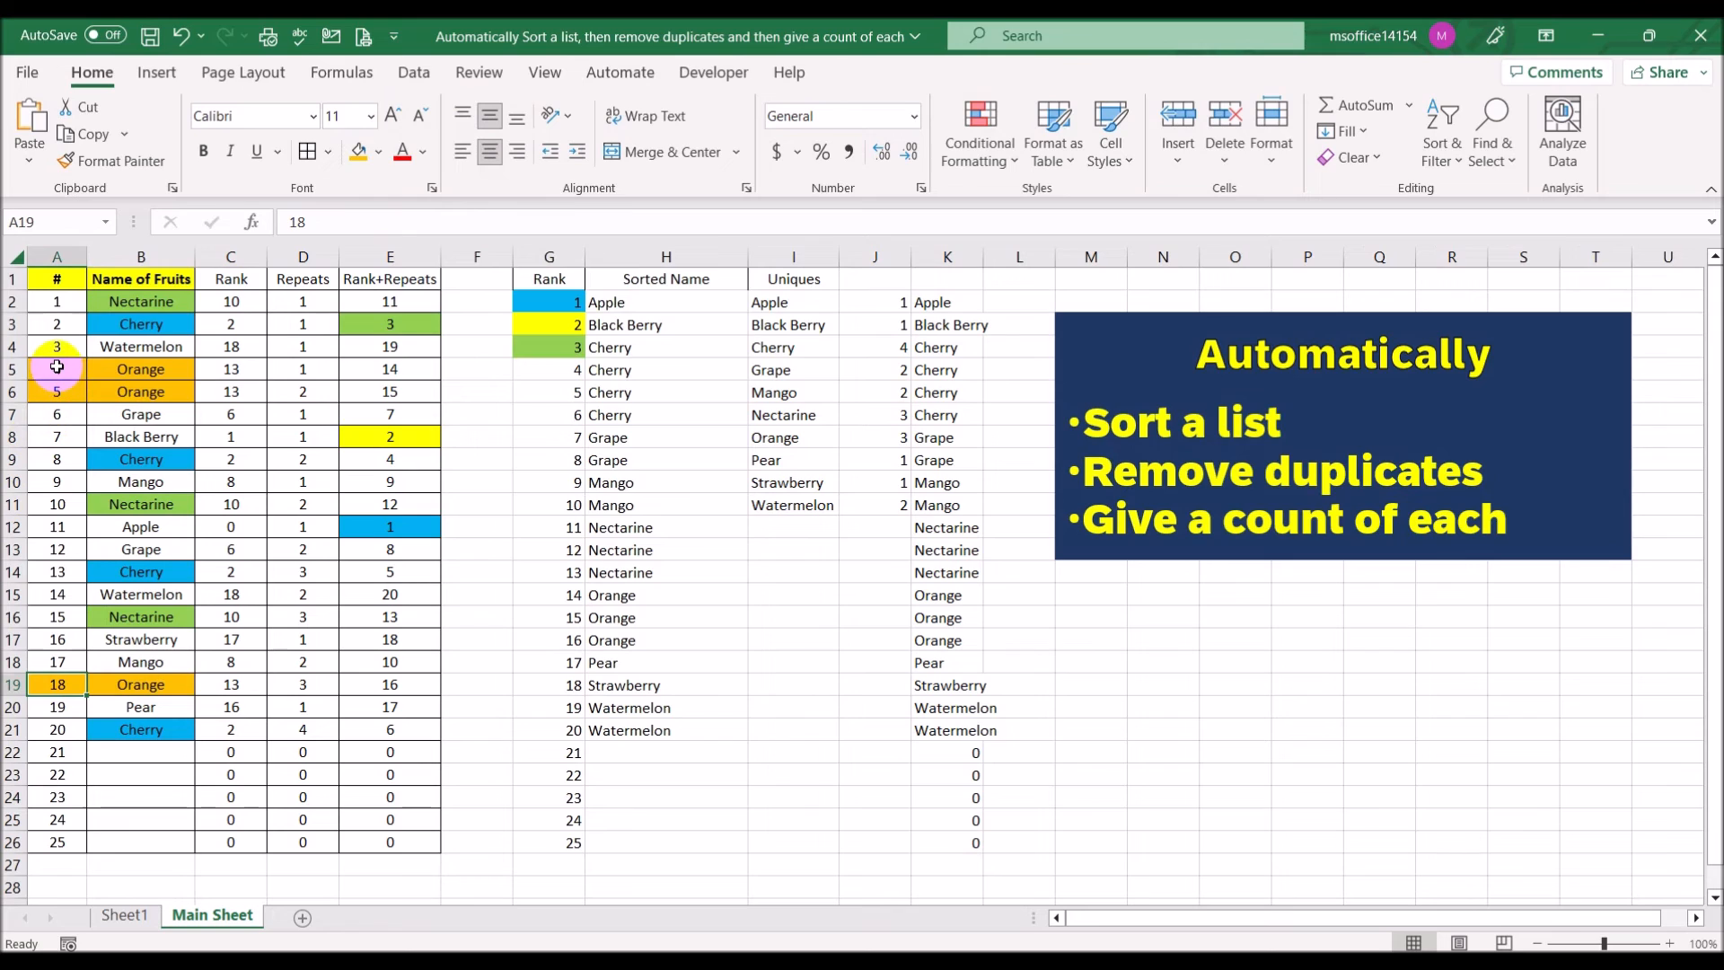
{"action": "left_click", "coordinate": [57, 414]}
{"action": "left_click", "coordinate": [58, 682]}
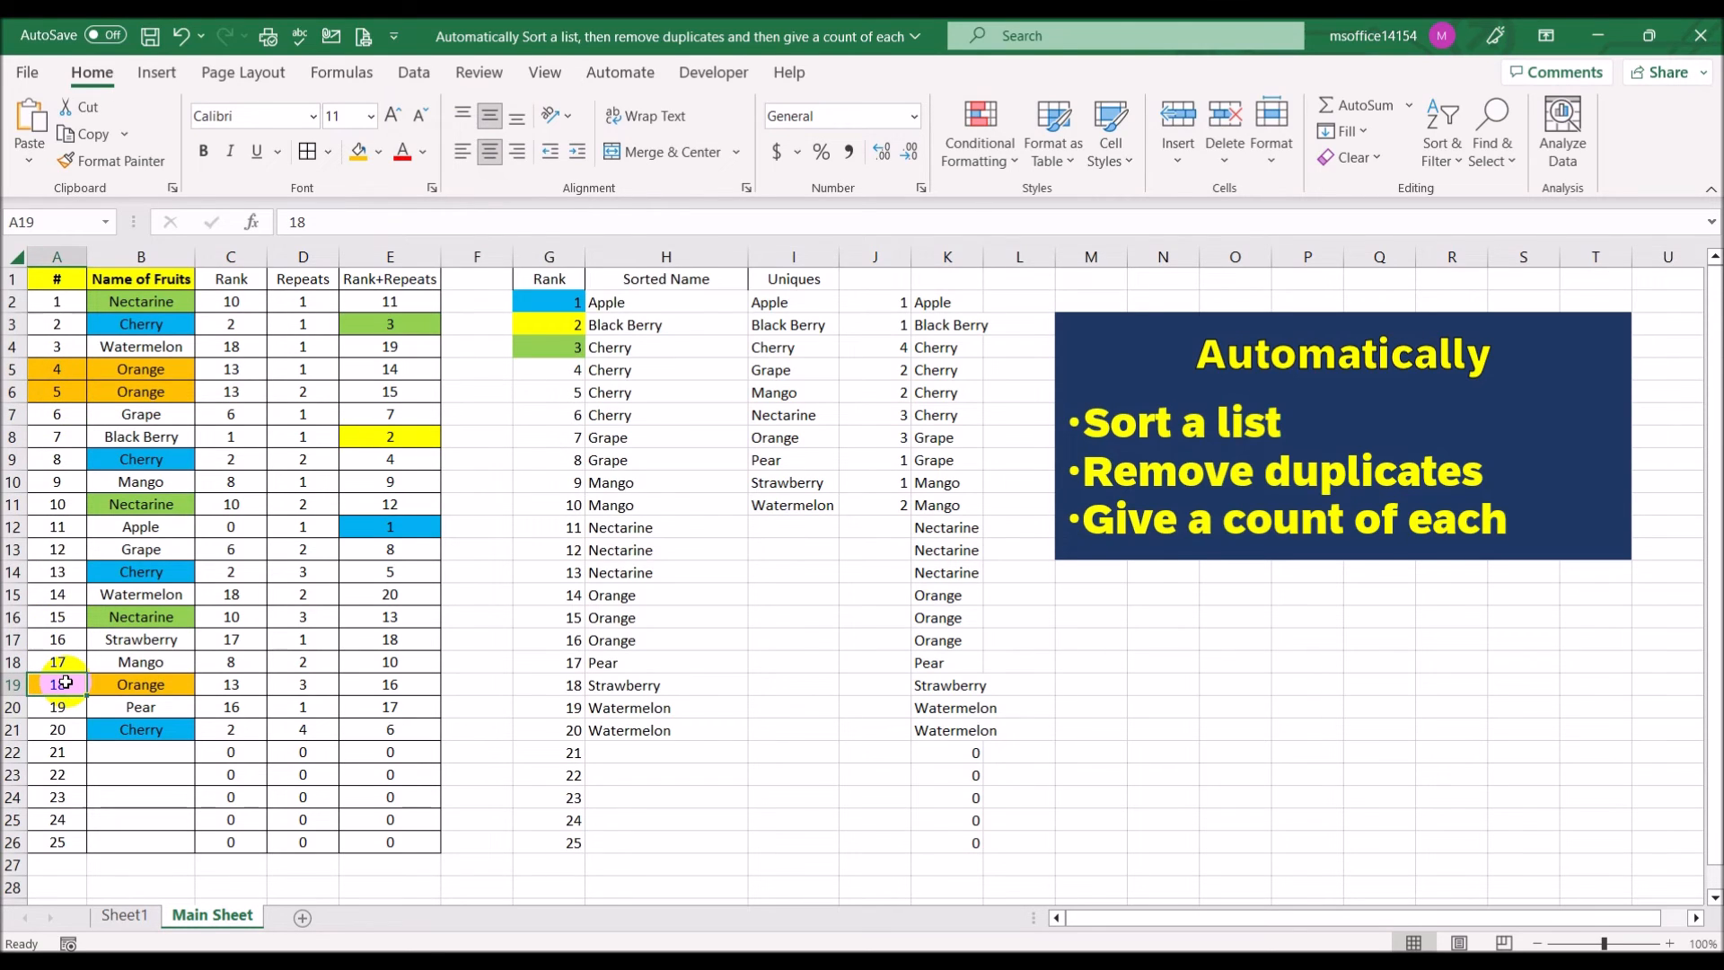
Add the # field to the values of the PivotTable on Sheet1 and summarize it by Count.
{"action": "left_click", "coordinate": [125, 915]}
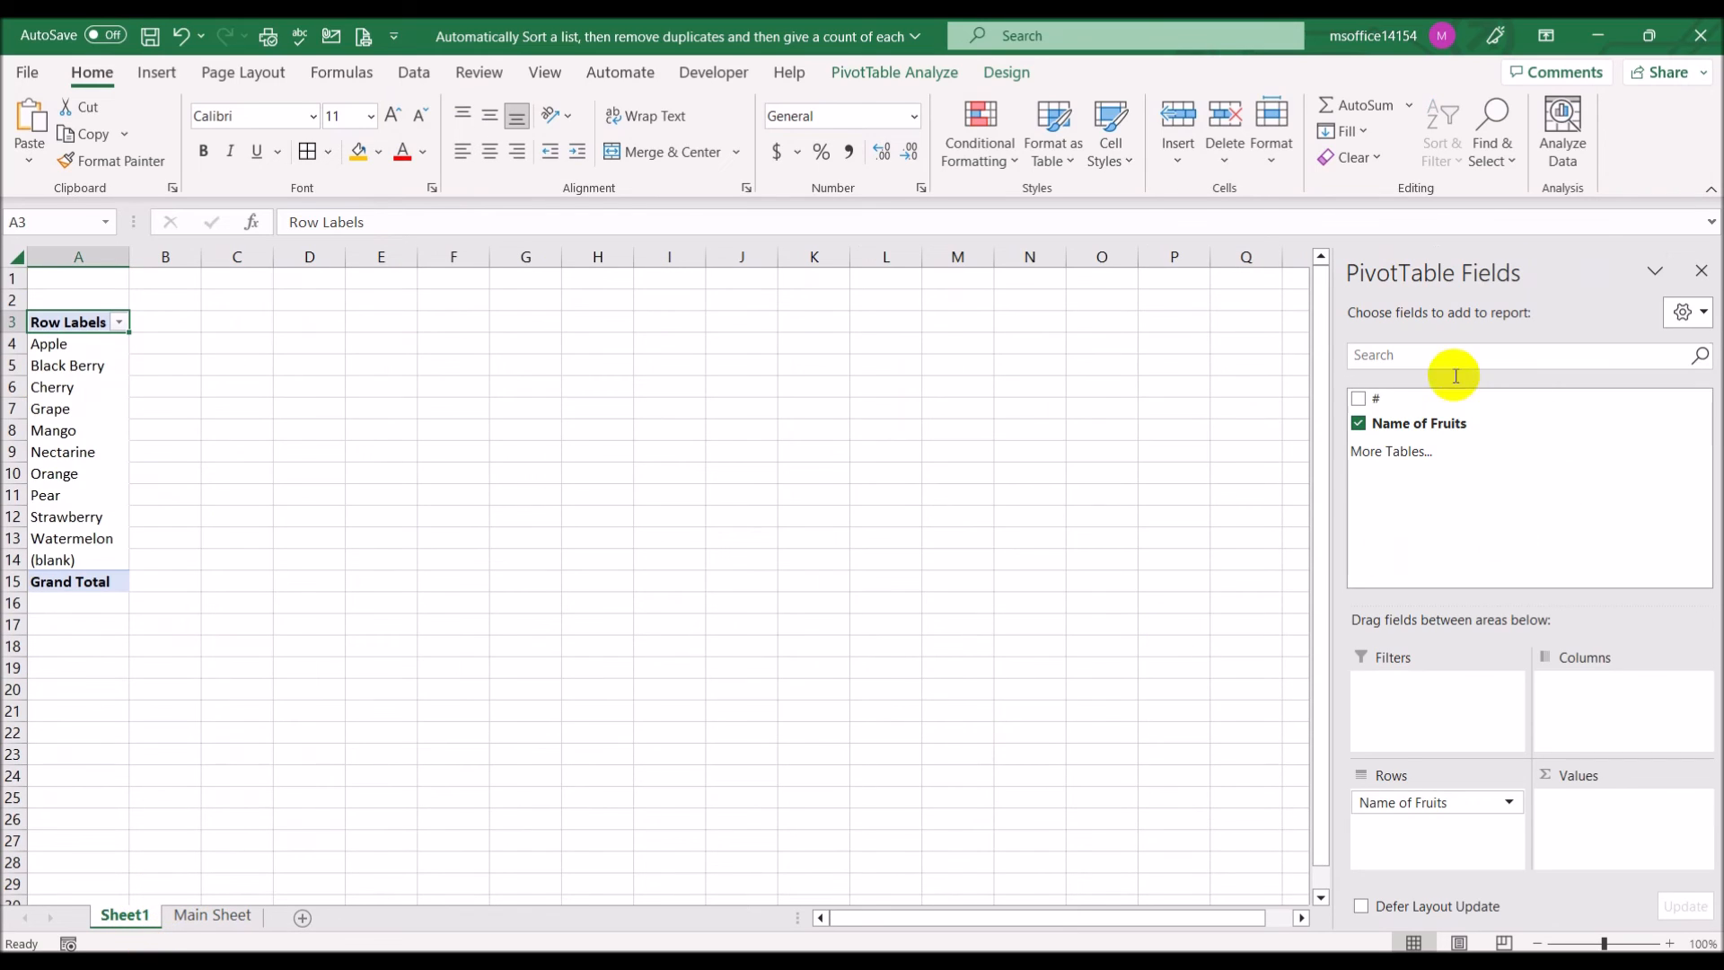
{"action": "left_click_drag", "start_coordinate": [1389, 395], "coordinate": [1621, 808]}
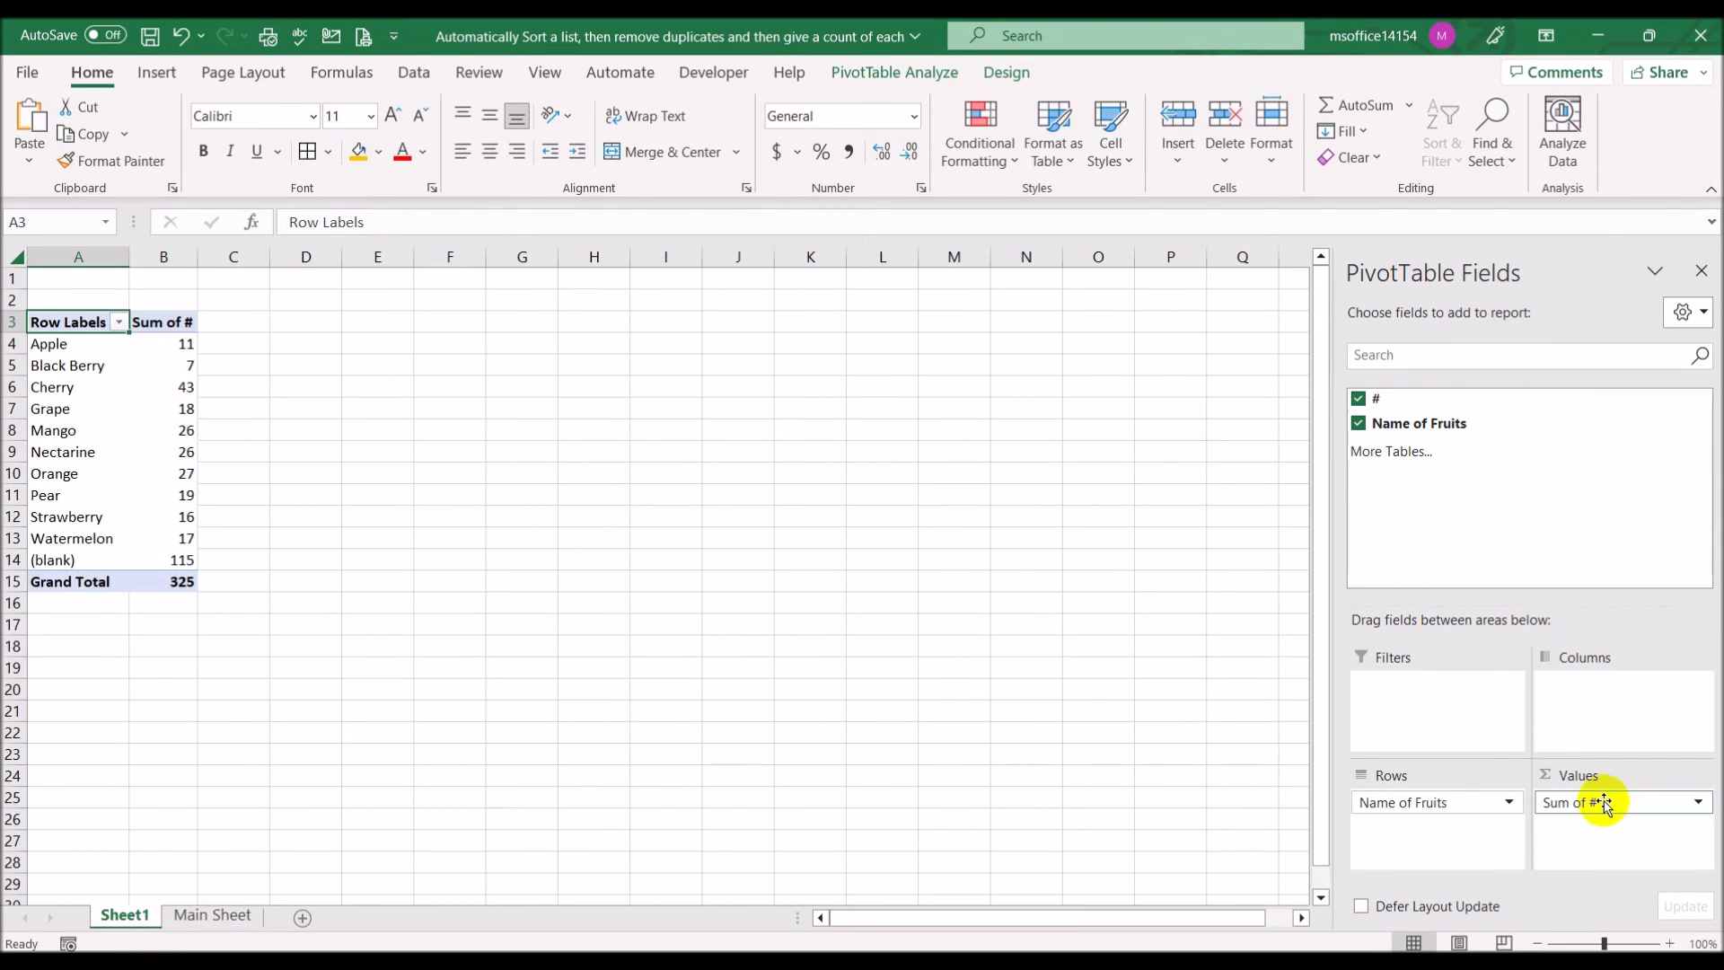
{"action": "left_click", "coordinate": [1698, 803]}
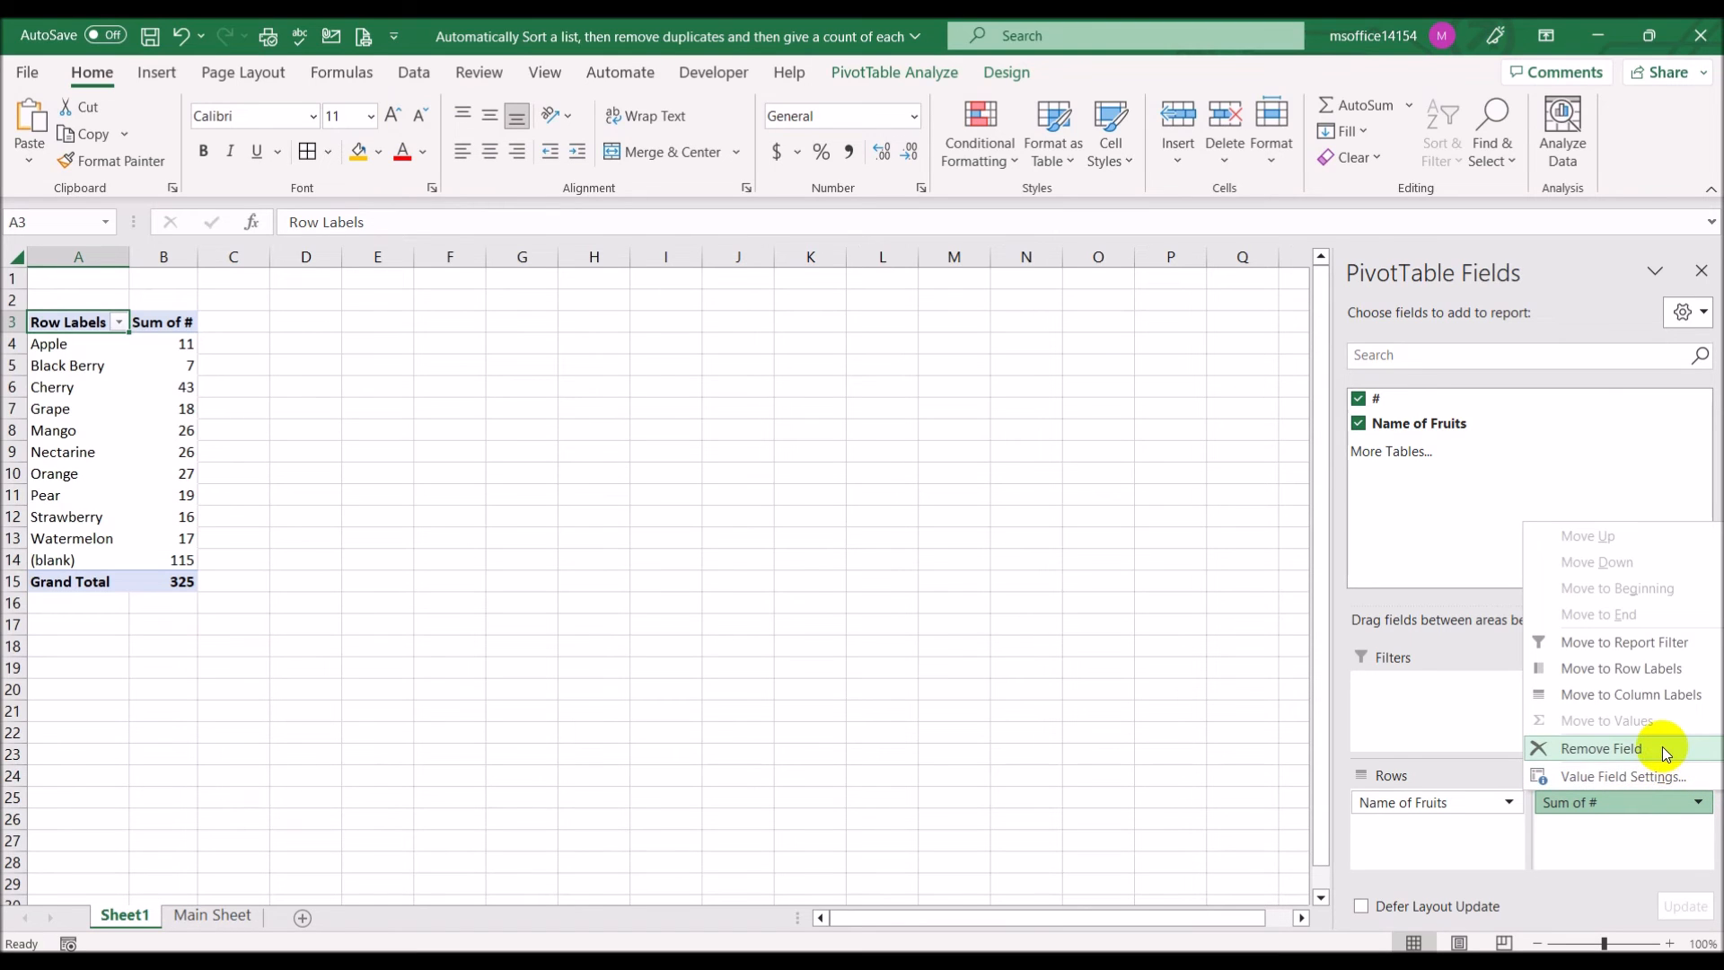
{"action": "left_click", "coordinate": [1649, 776]}
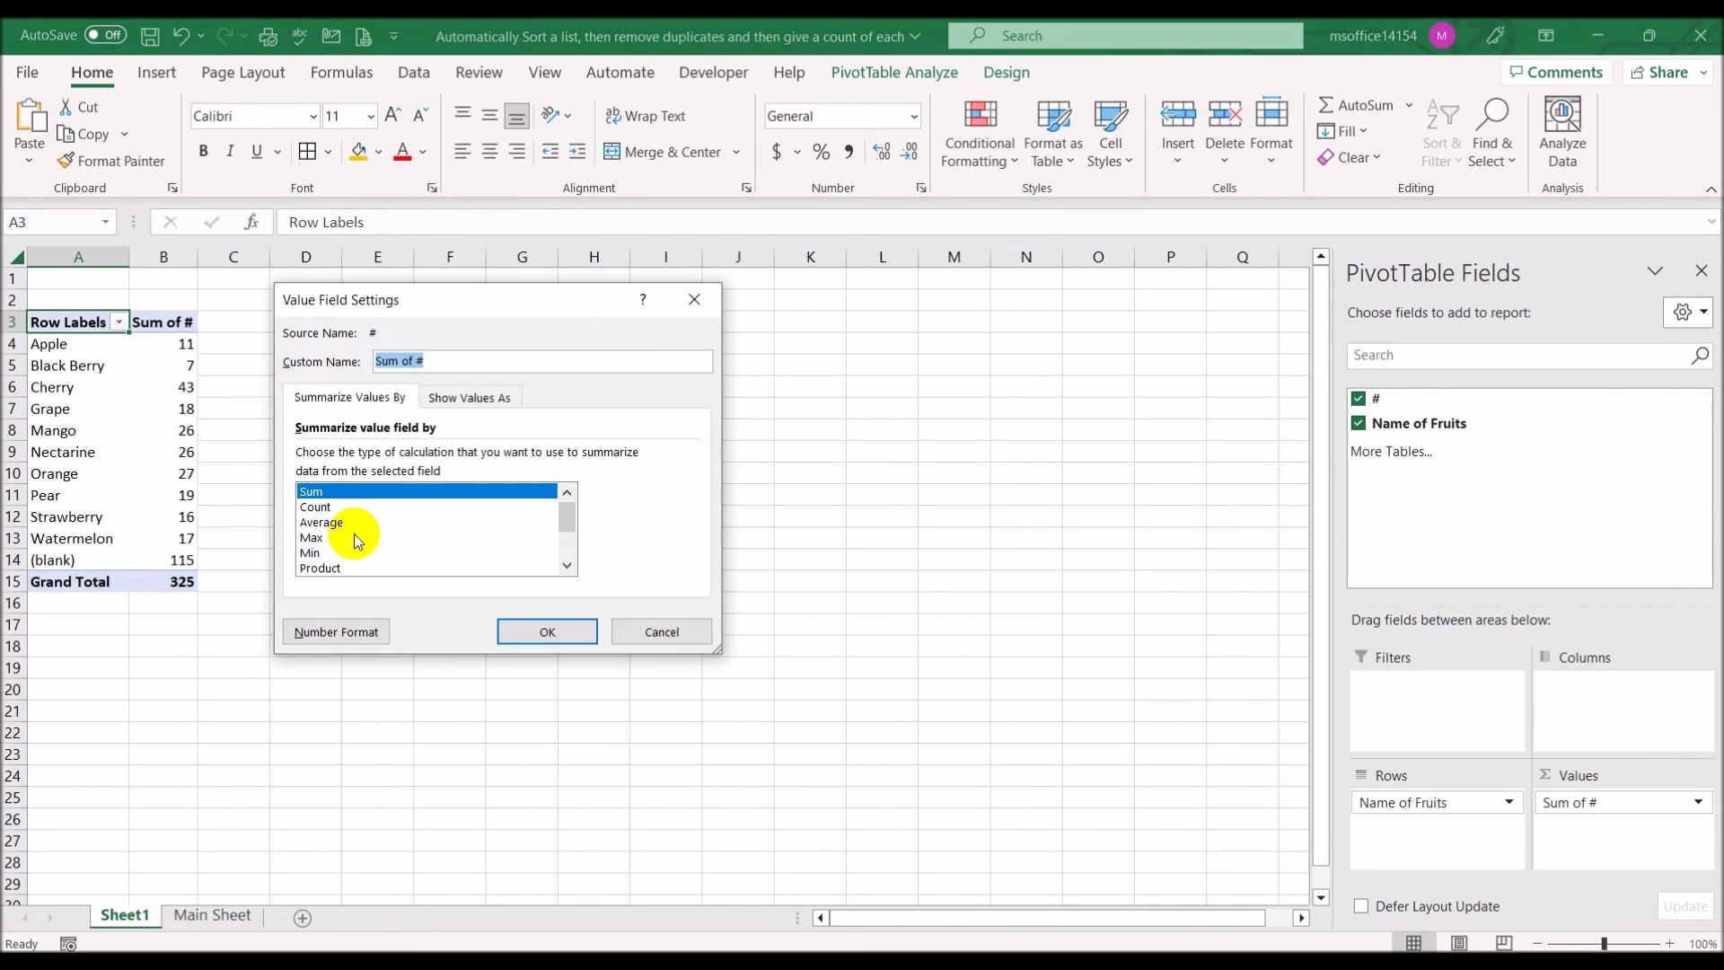
{"action": "left_click", "coordinate": [332, 507]}
{"action": "left_click", "coordinate": [537, 631]}
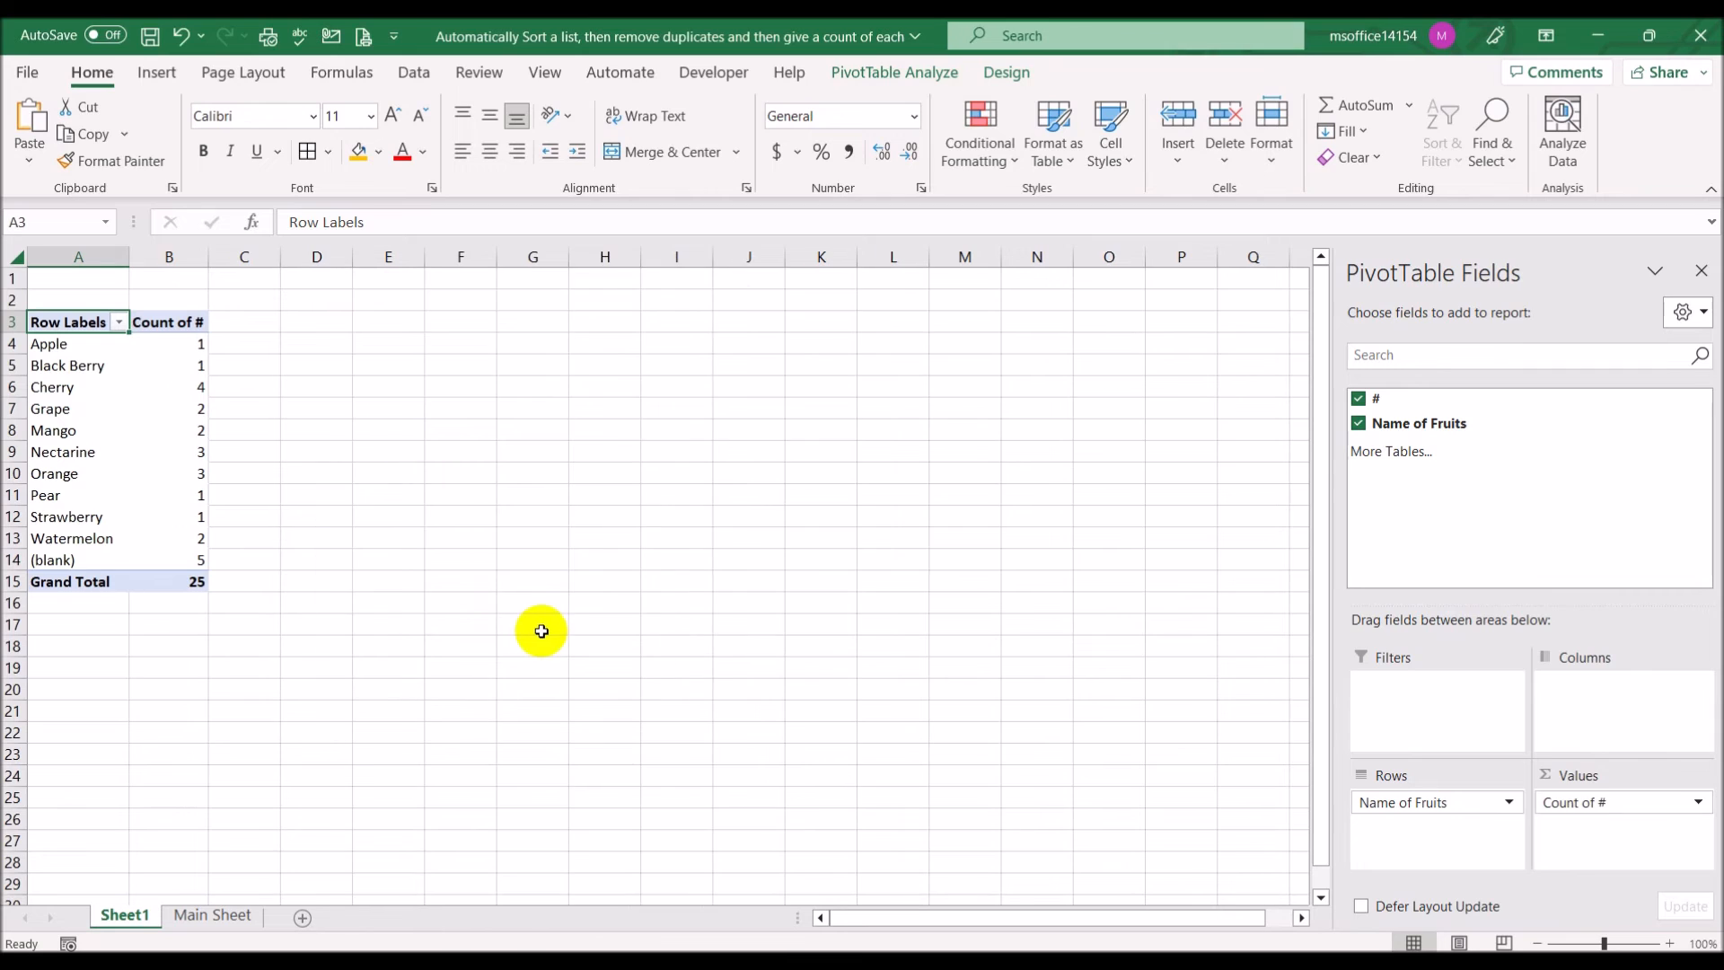
{"action": "left_click", "coordinate": [591, 603]}
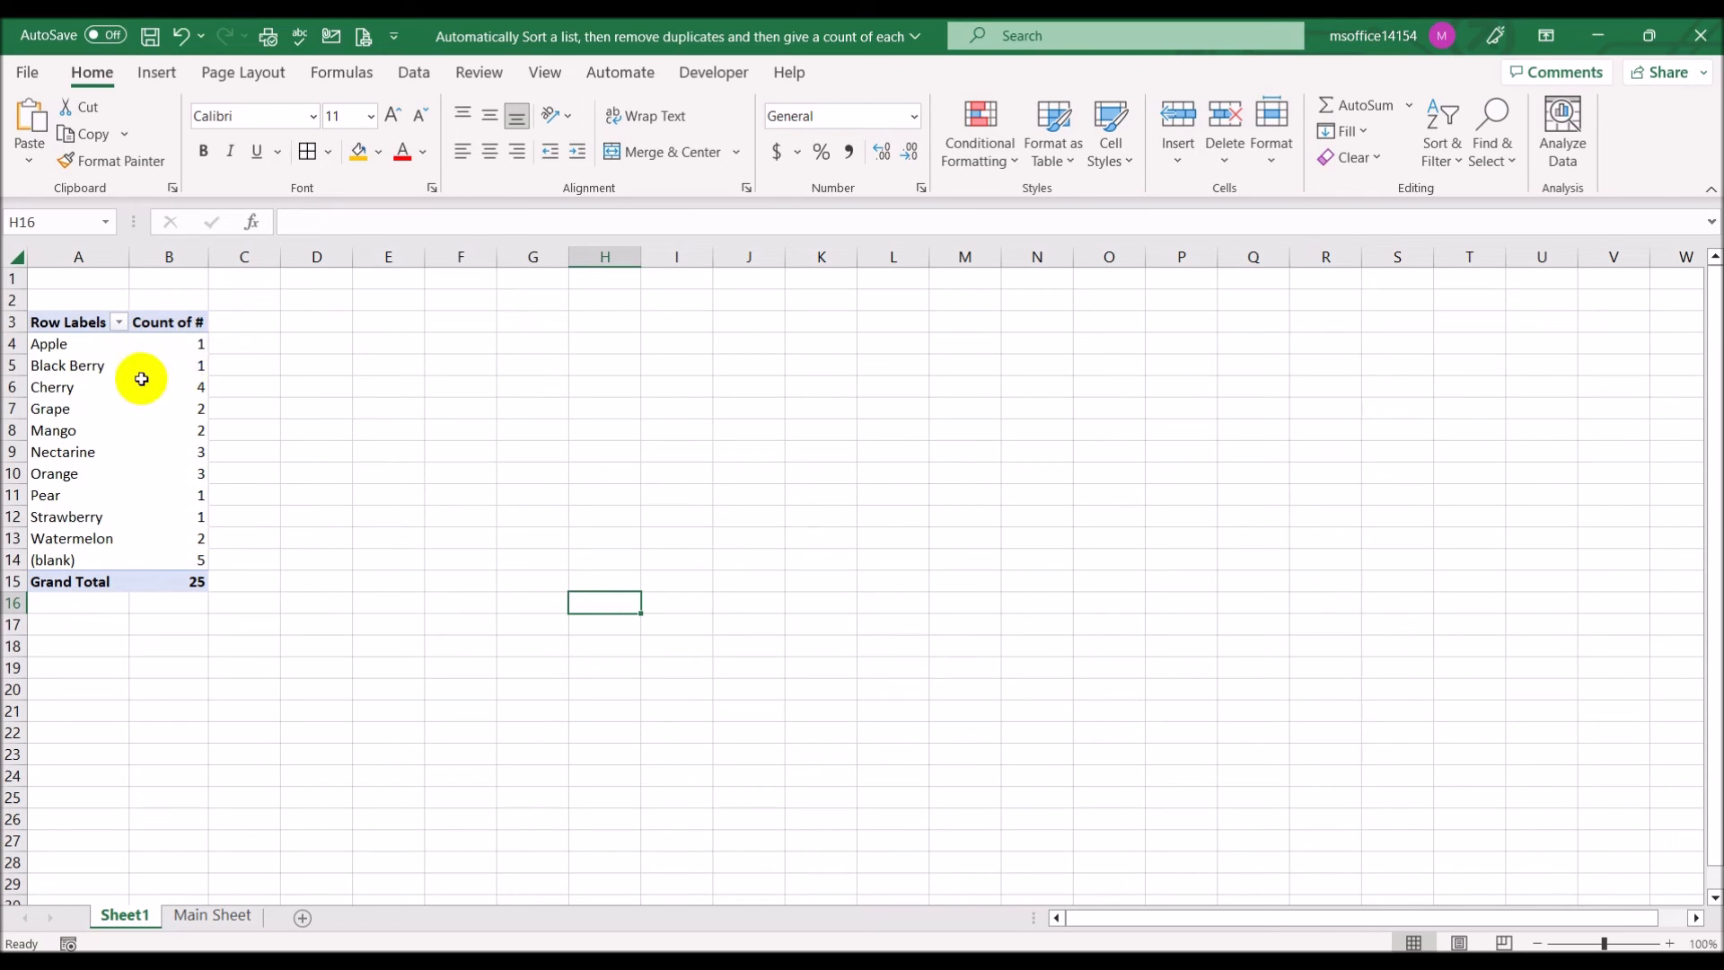
Add Apple in B22 of the Name of Fruits column on Main Sheet.
{"action": "left_click", "coordinate": [213, 915]}
{"action": "left_click", "coordinate": [135, 751]}
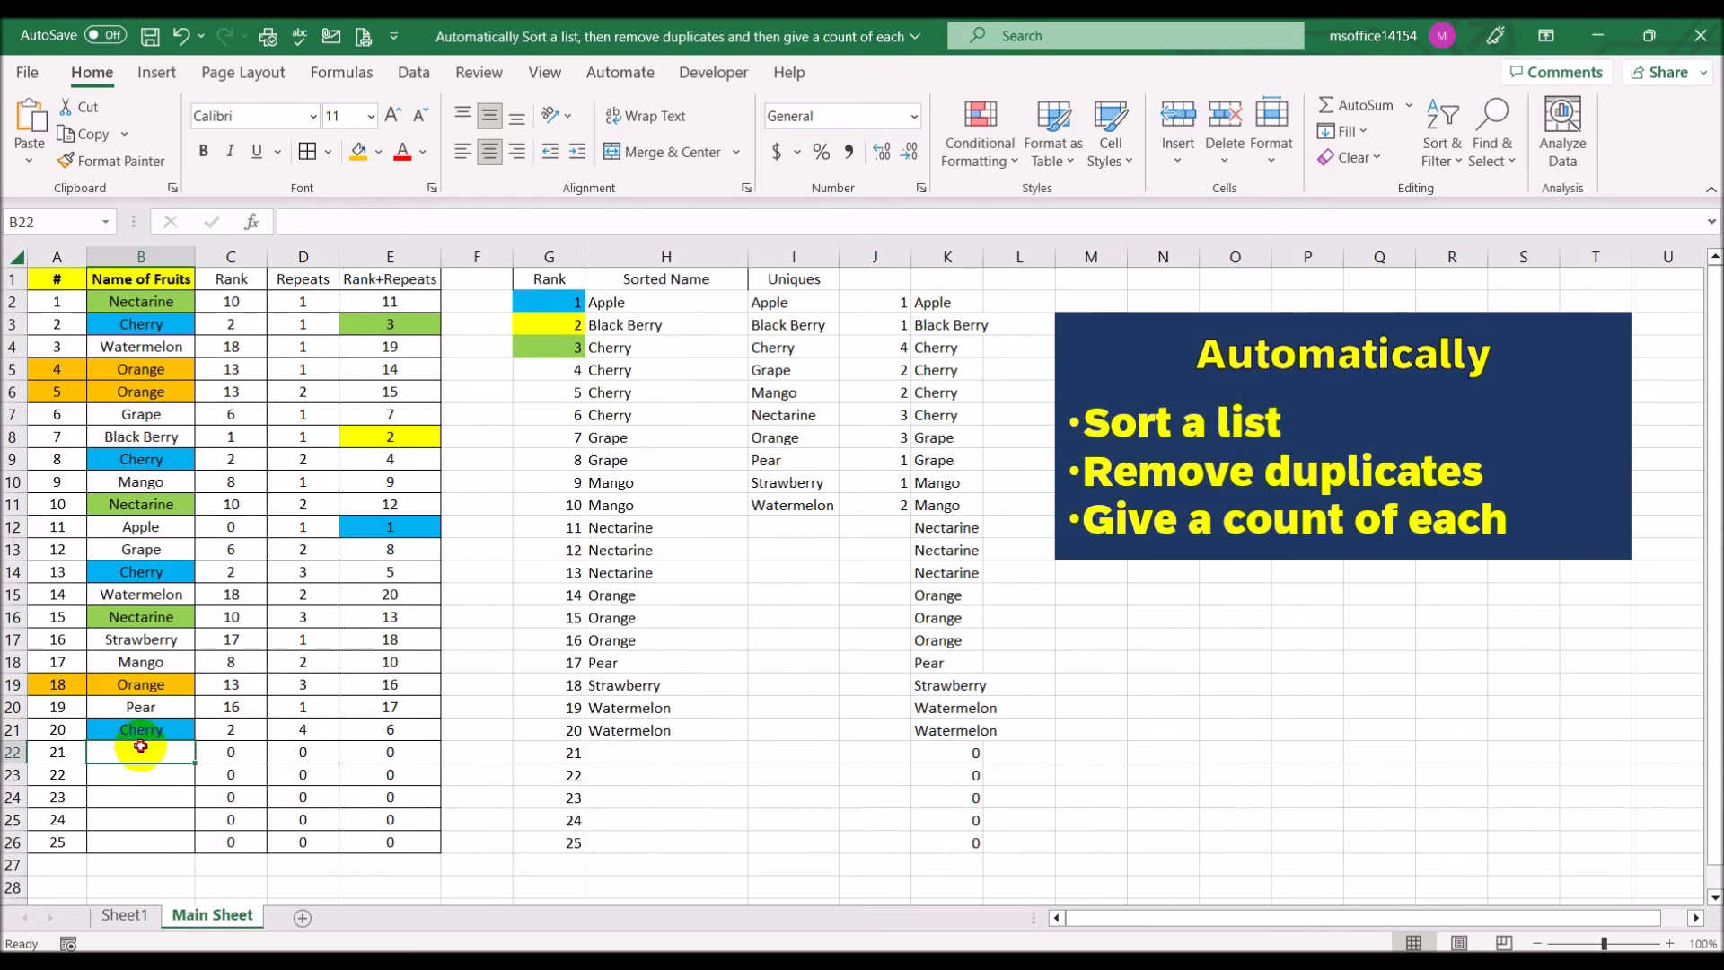
{"action": "type", "text": "Apple"}
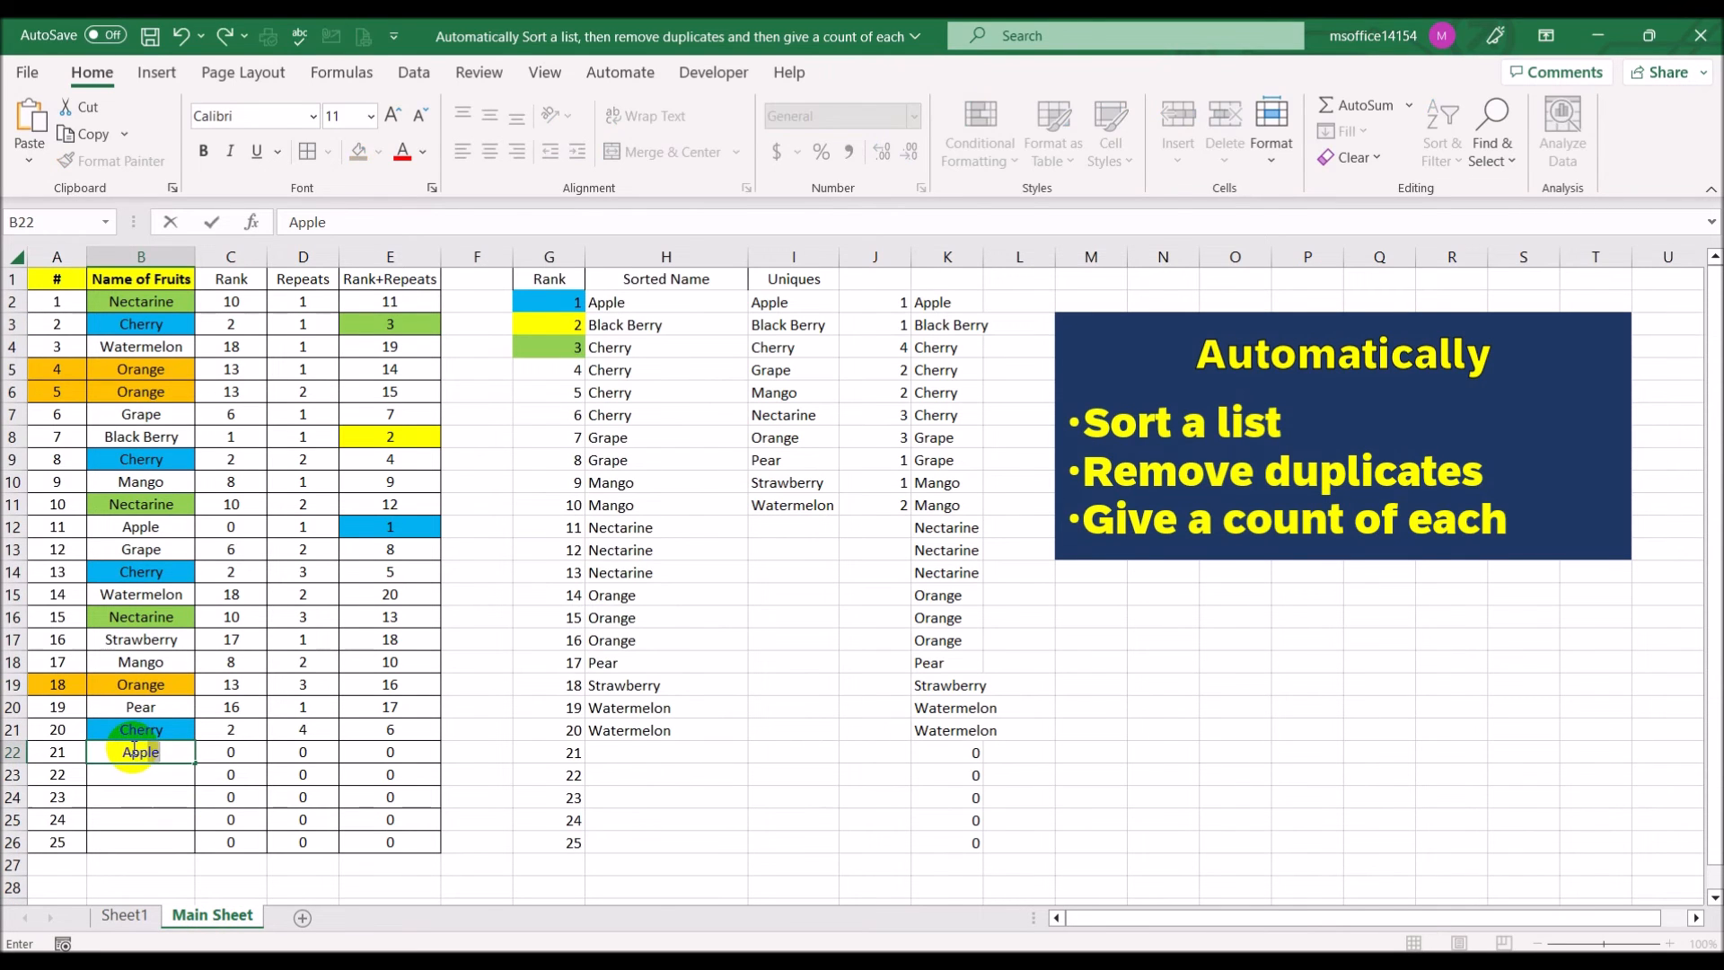
{"action": "key", "text": "Return"}
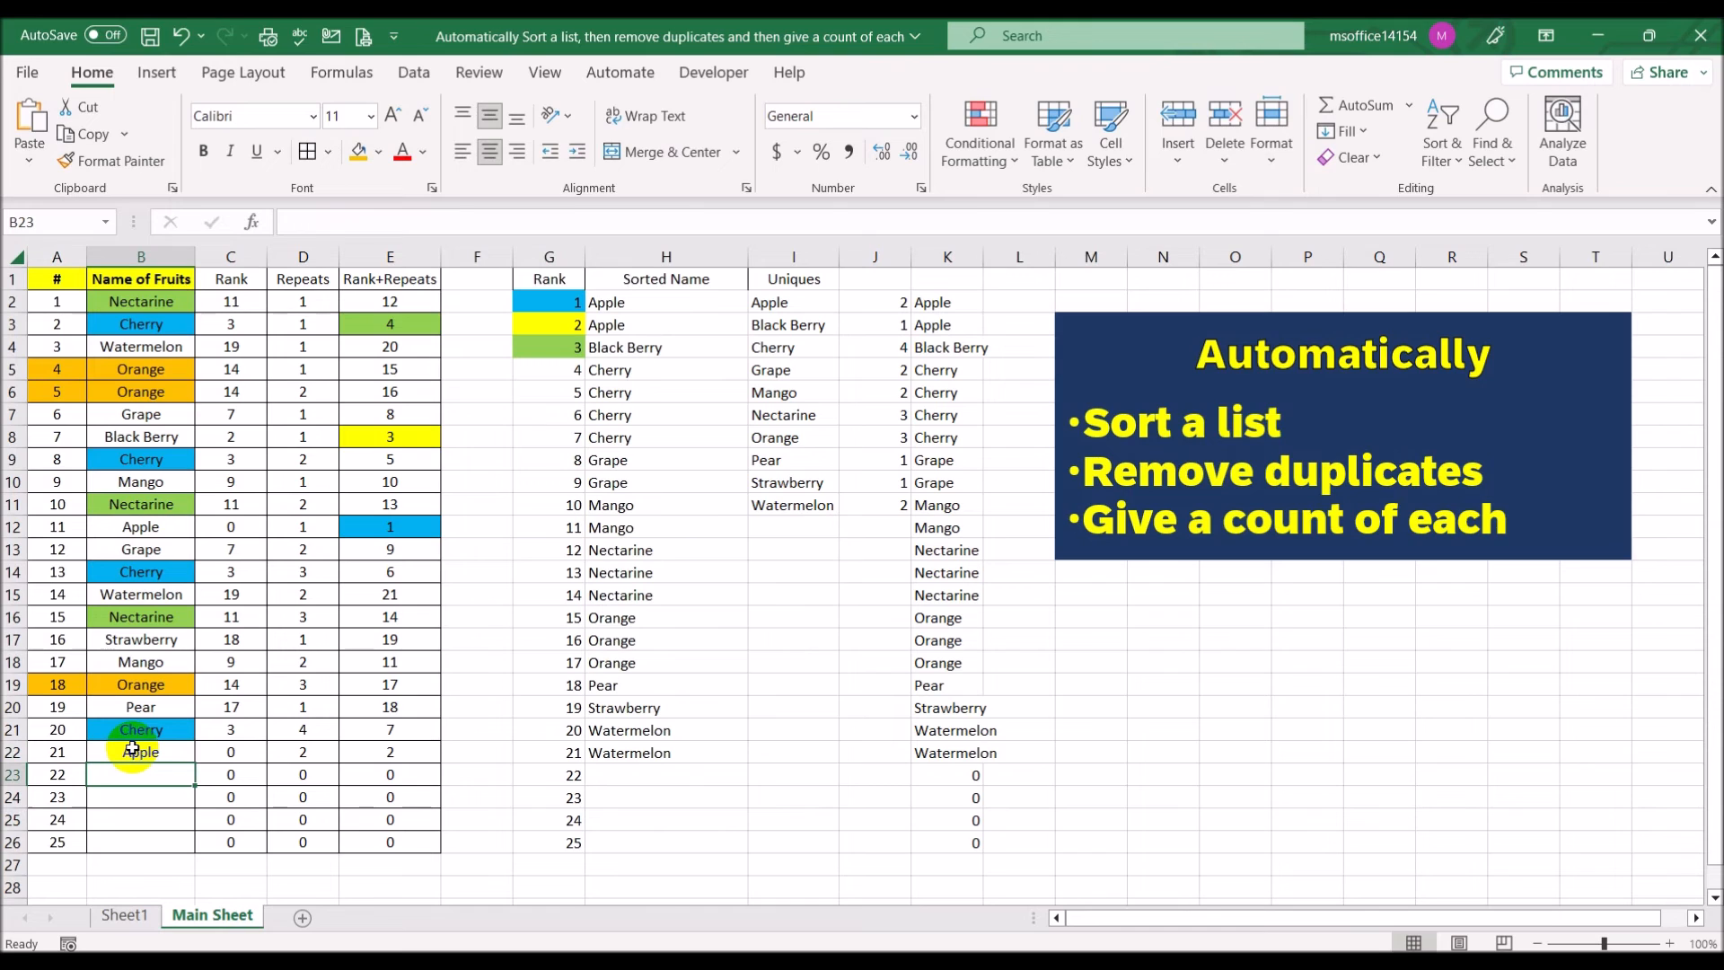
Refresh the PivotTable on Sheet1 to pick up the new fruit entry.
{"action": "left_click", "coordinate": [144, 916]}
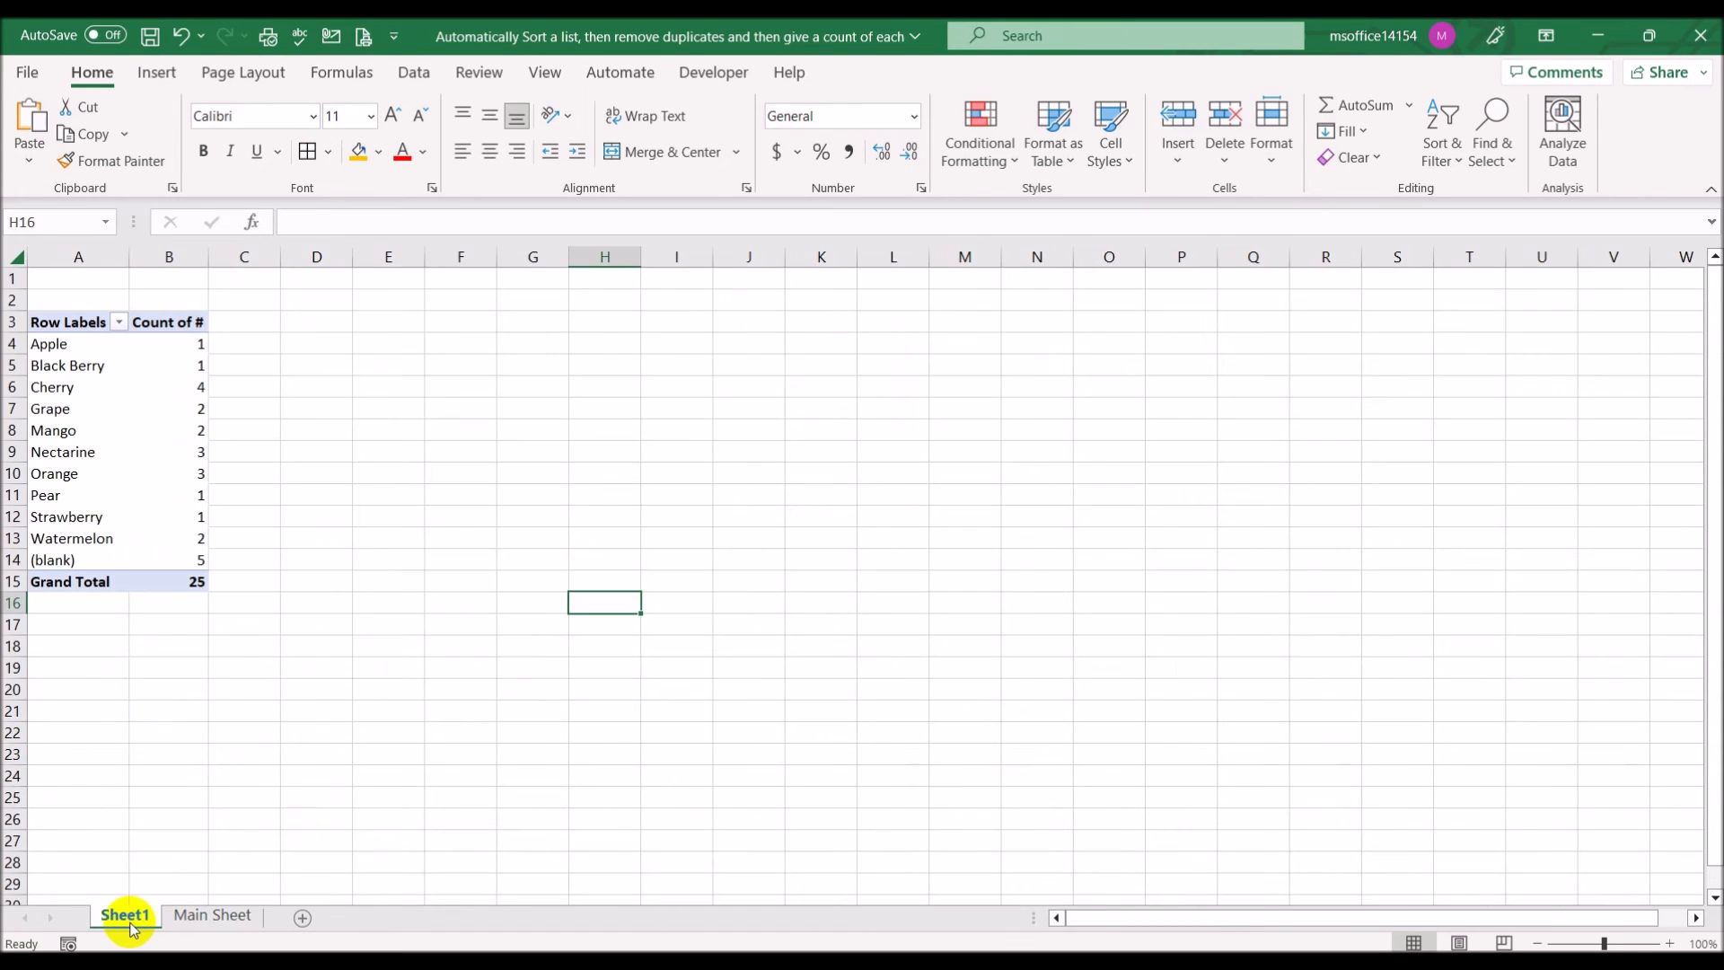
{"action": "left_click", "coordinate": [171, 345]}
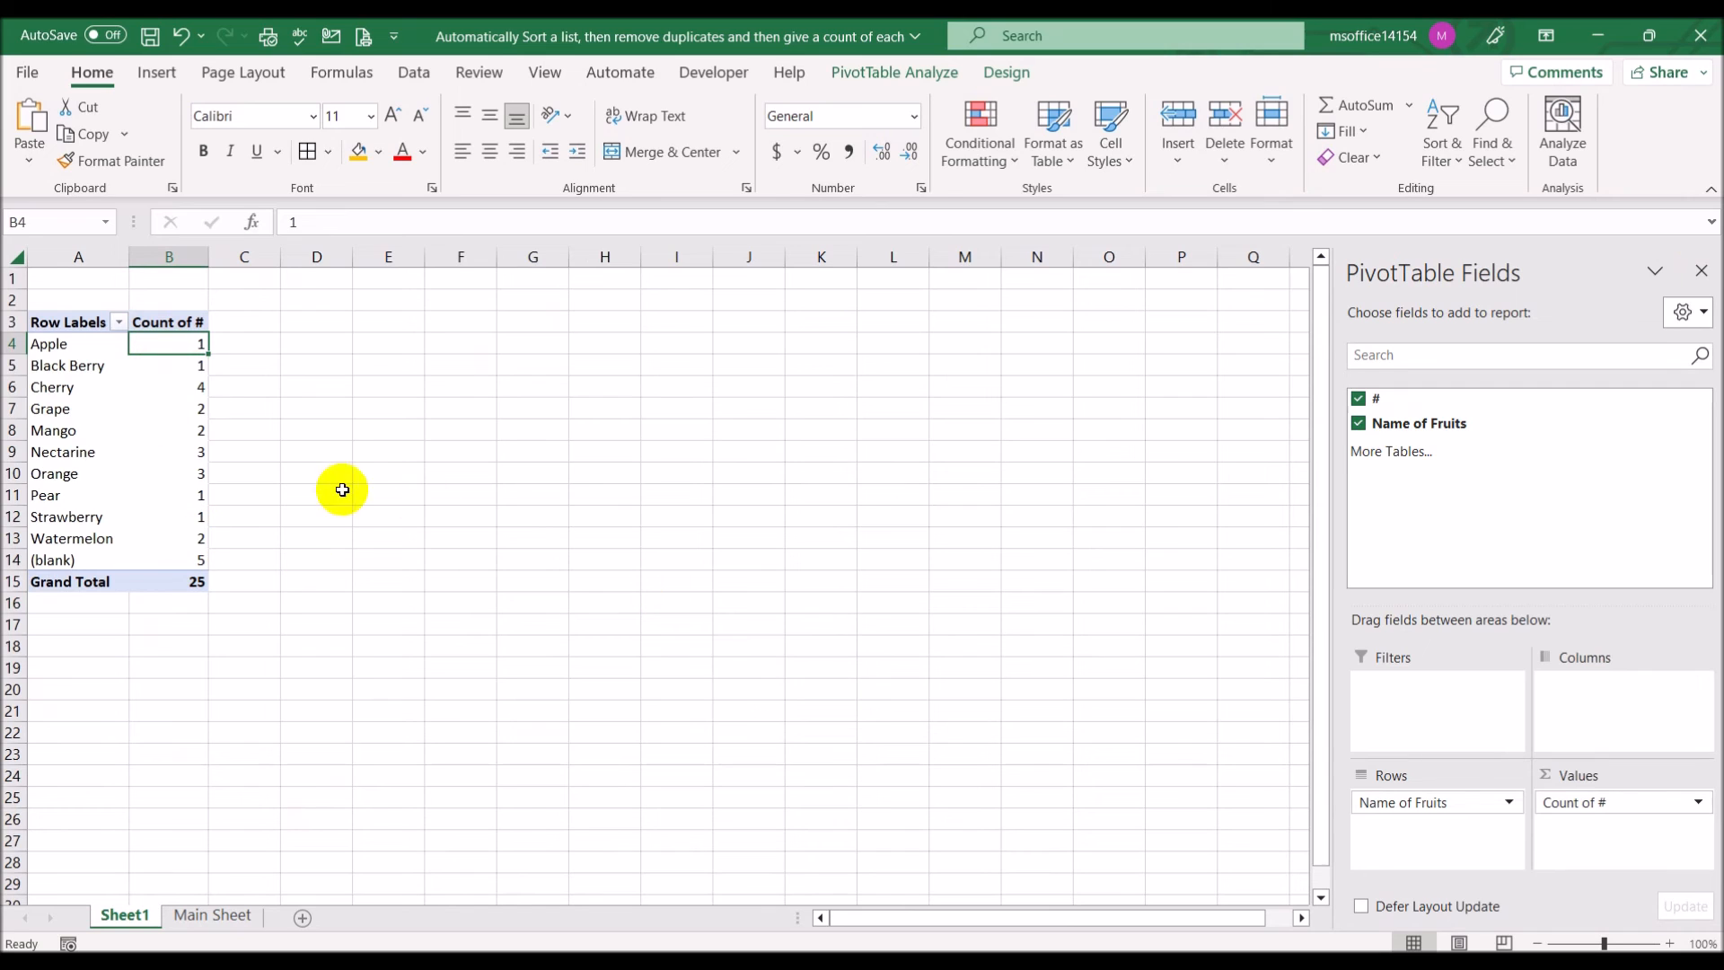
{"action": "left_click", "coordinate": [858, 75]}
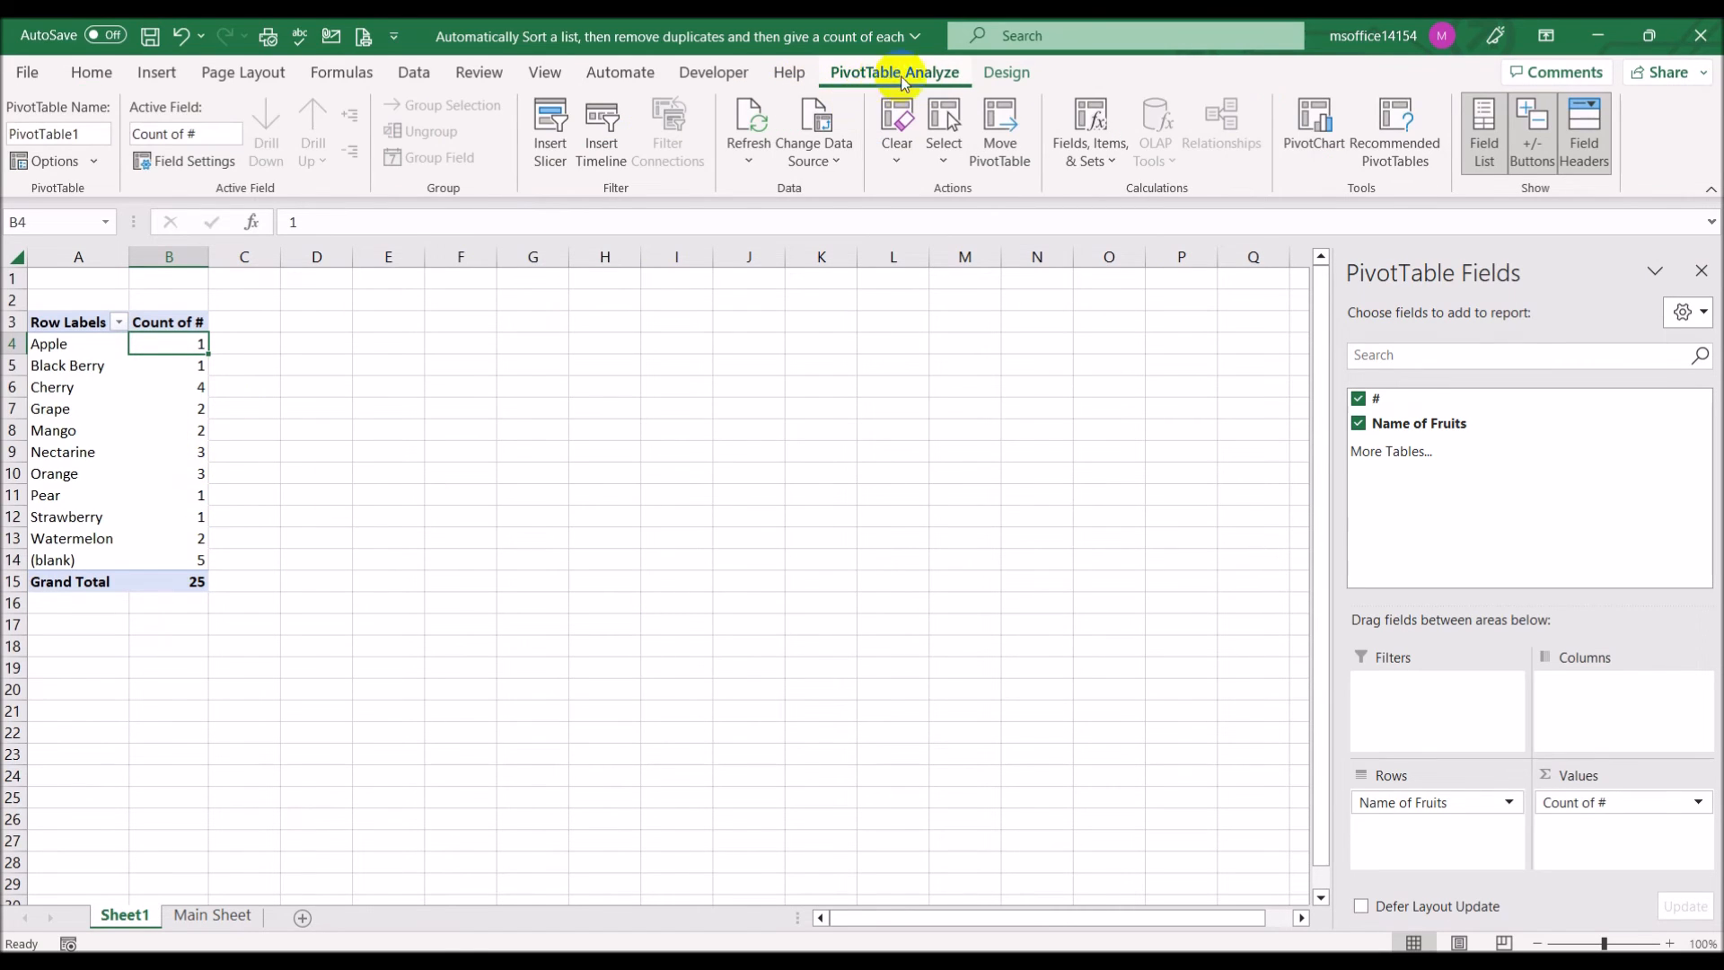
{"action": "left_click", "coordinate": [748, 159]}
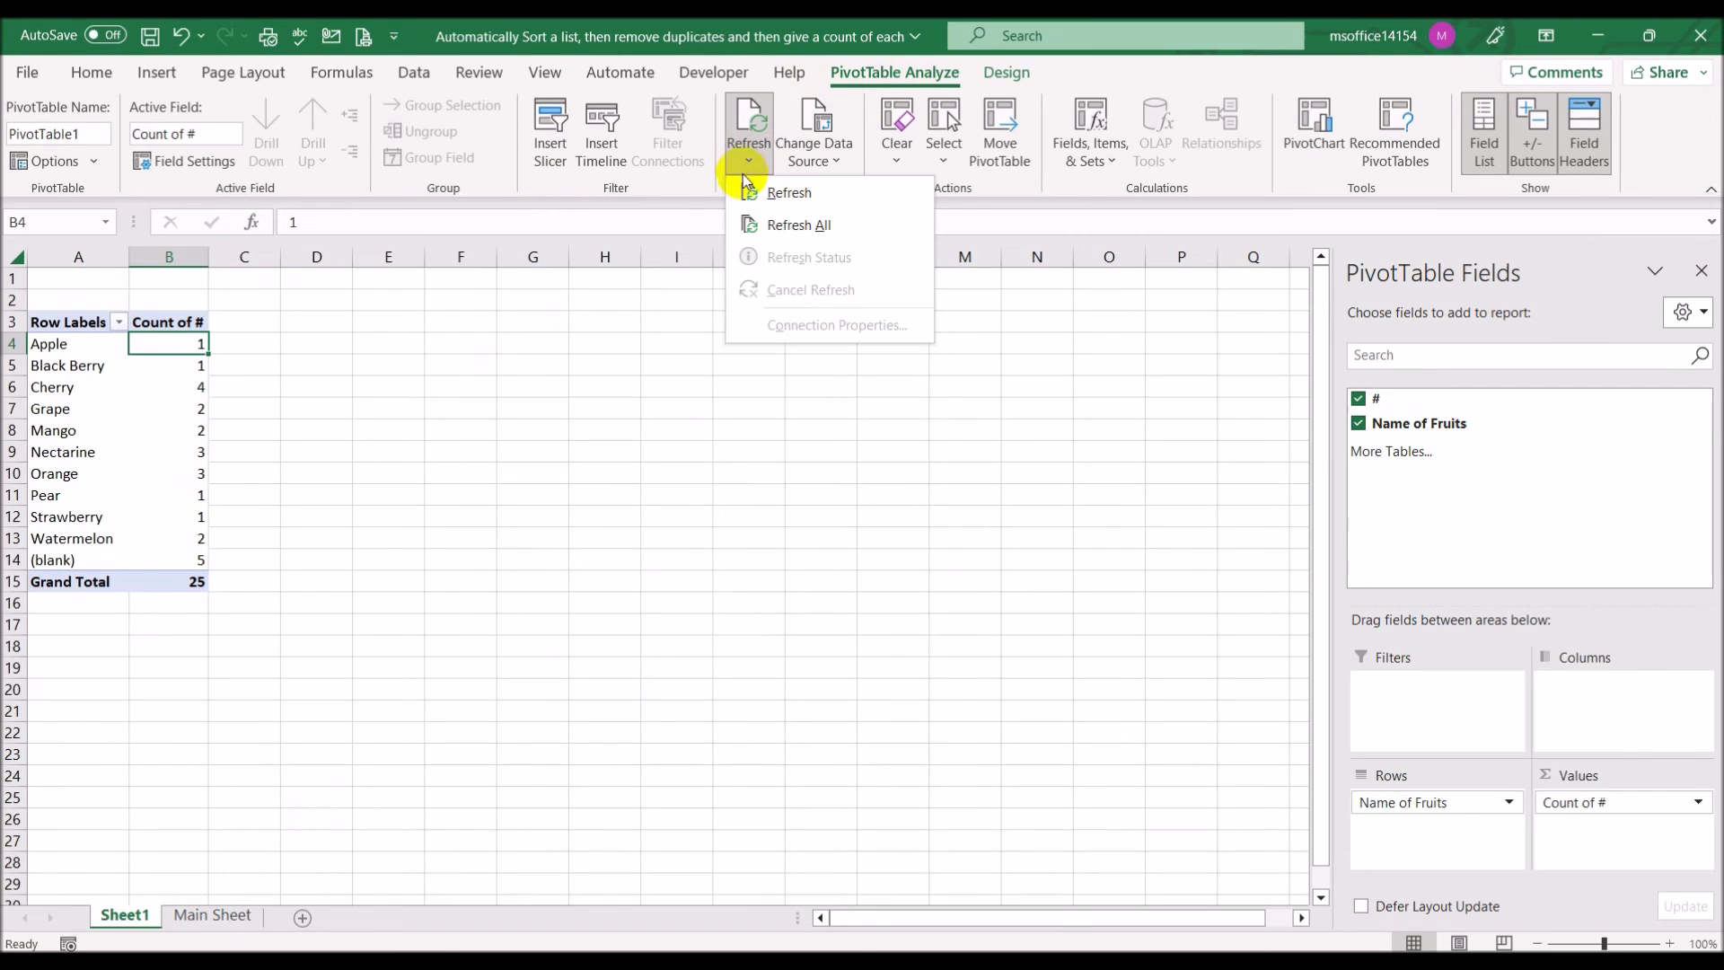
{"action": "left_click", "coordinate": [755, 193]}
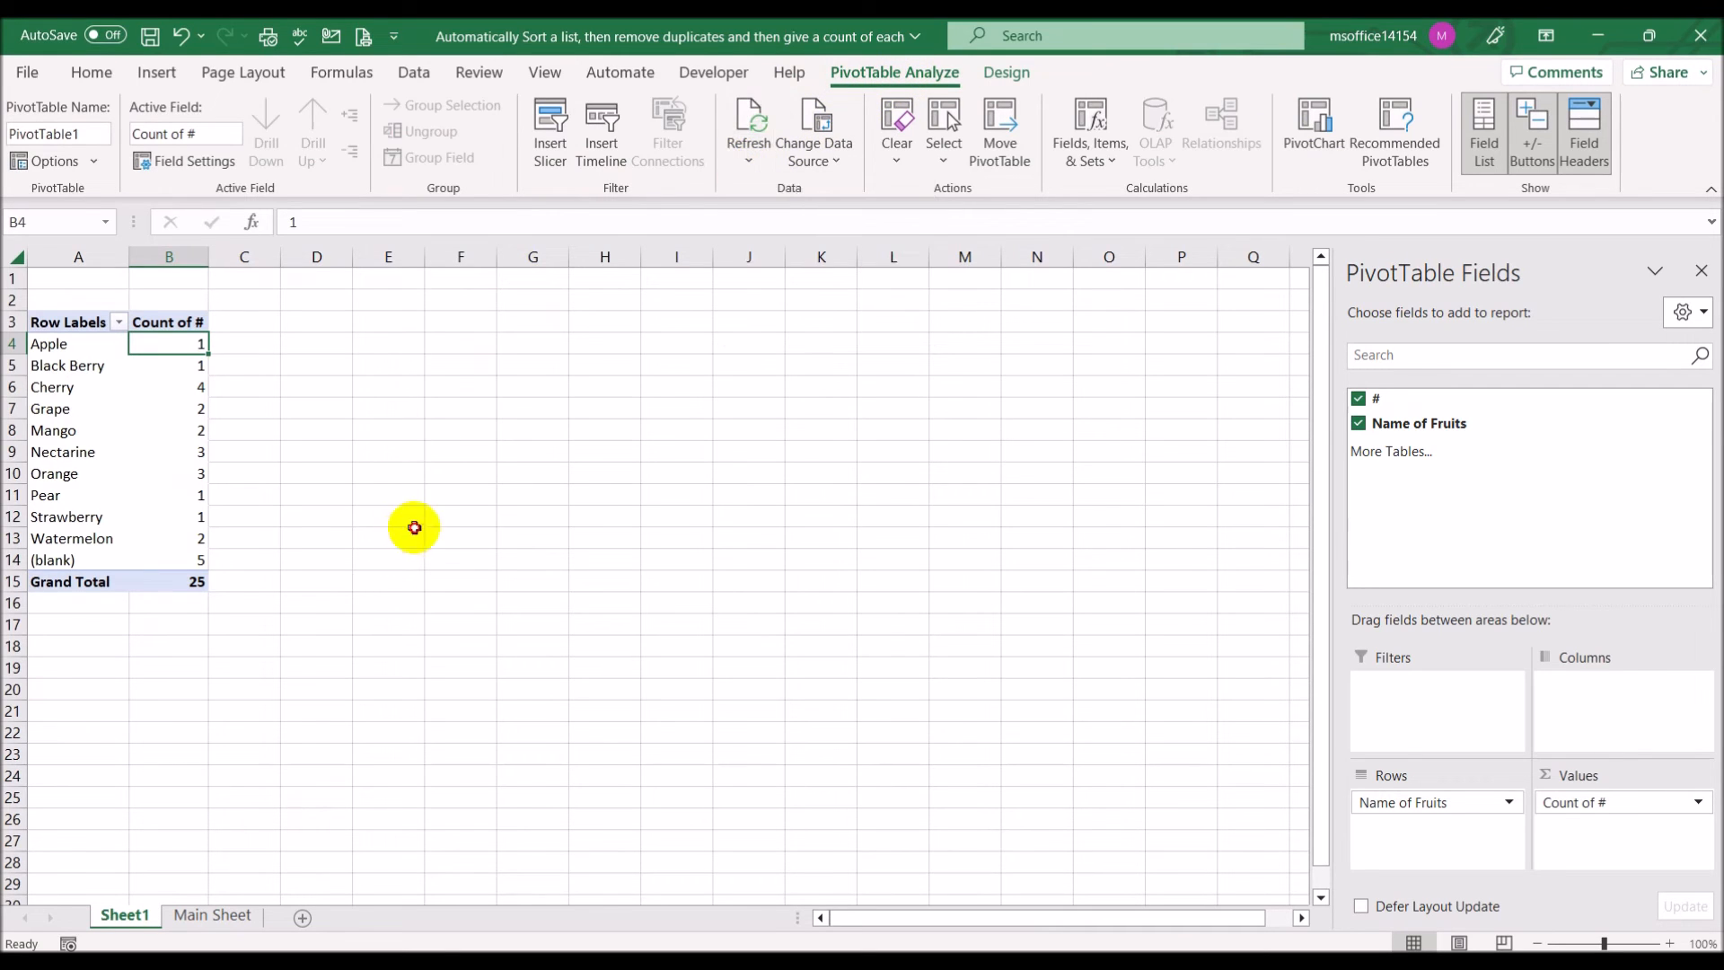
Refresh the PivotTable's fruit counts from the Main Sheet list, then move the selection off the table.
{"action": "right_click", "coordinate": [125, 414]}
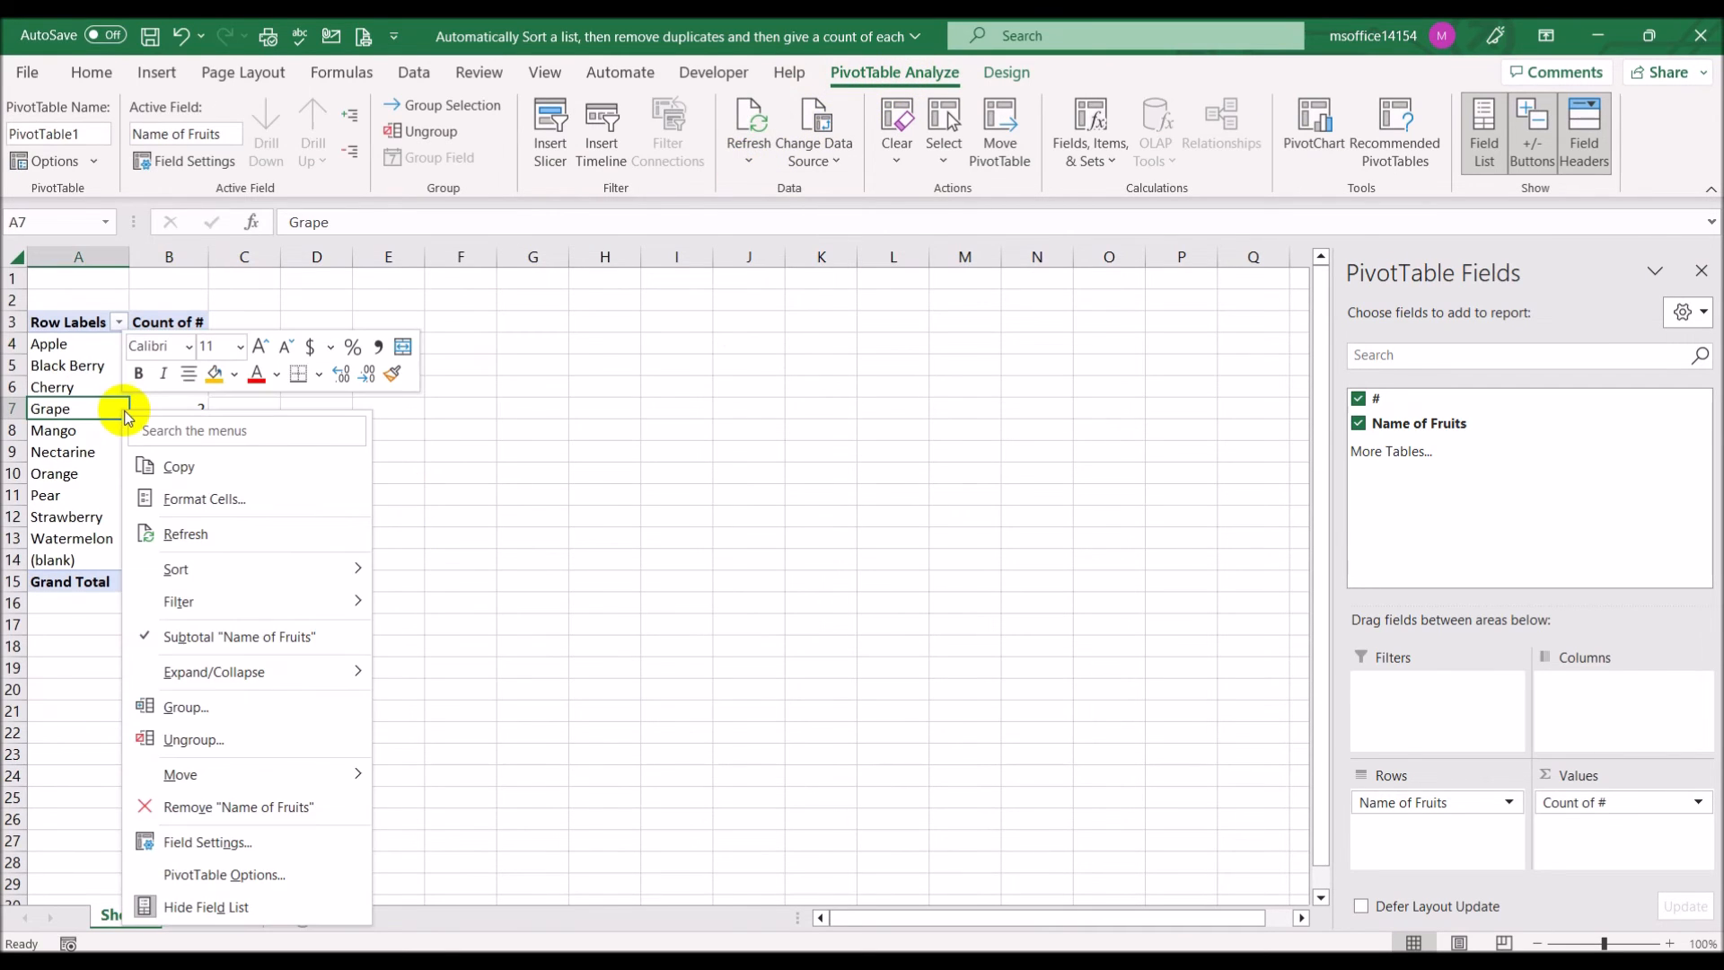
{"action": "left_click", "coordinate": [193, 539]}
{"action": "left_click", "coordinate": [489, 494]}
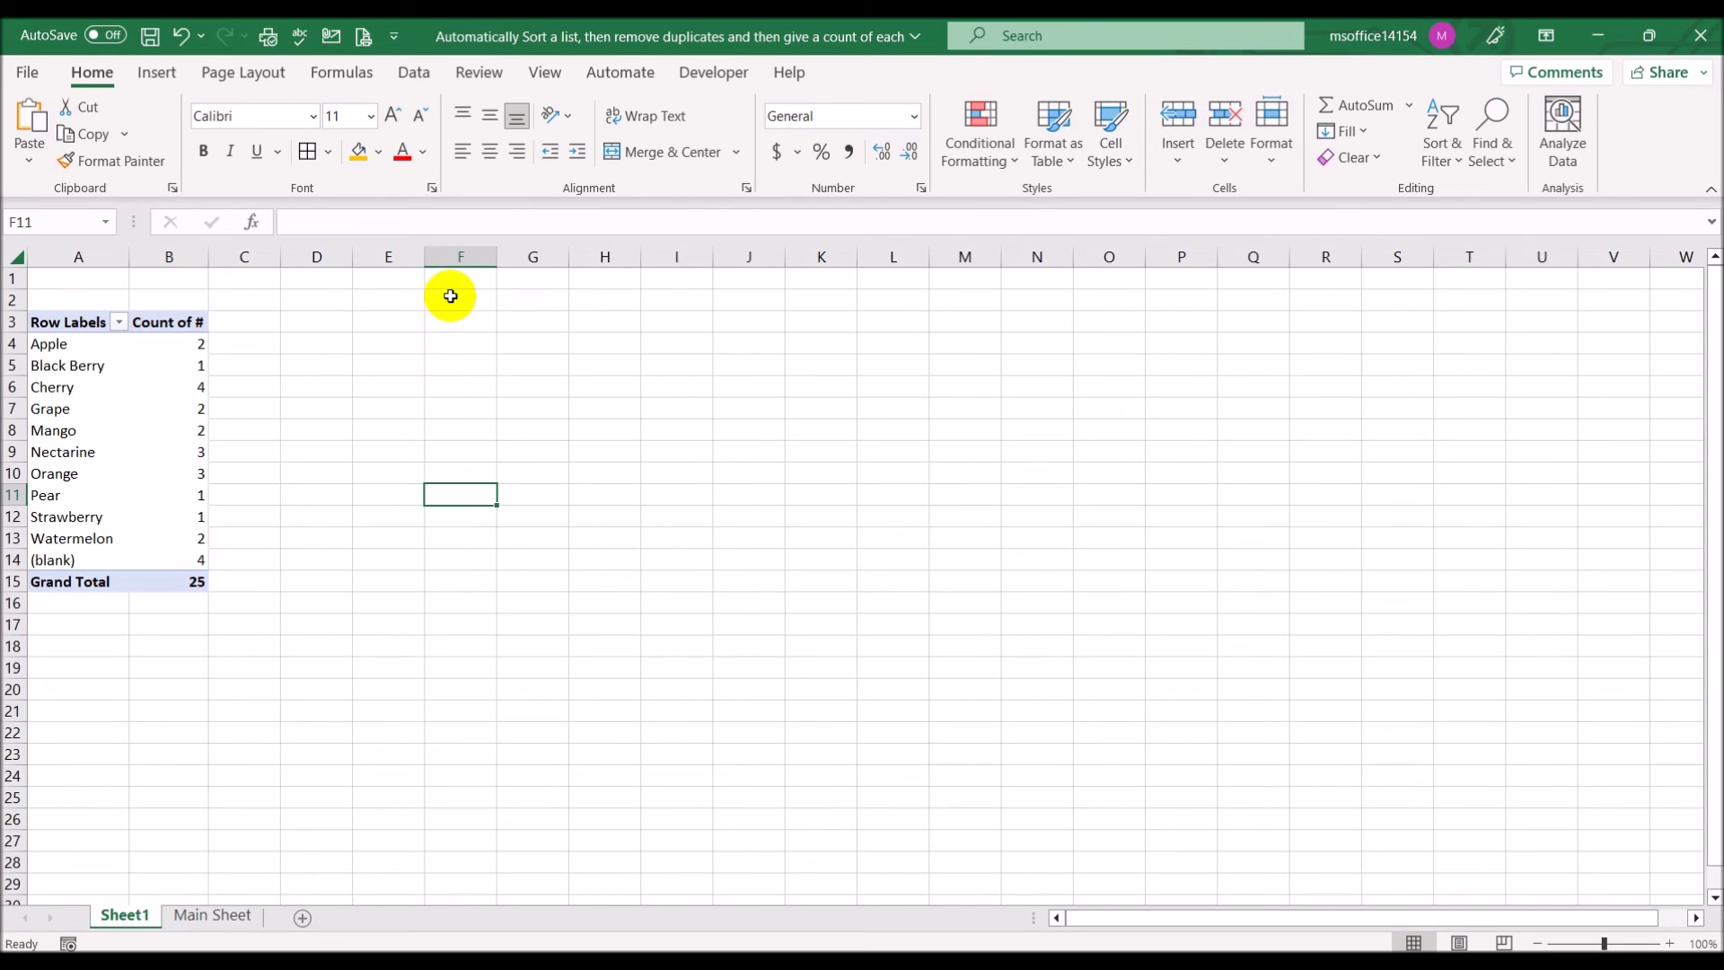
Review the Rank, Repeats and Rank+Repeats formulas in row 2 of Main Sheet against the Name of Fruits column.
{"action": "left_click", "coordinate": [213, 914]}
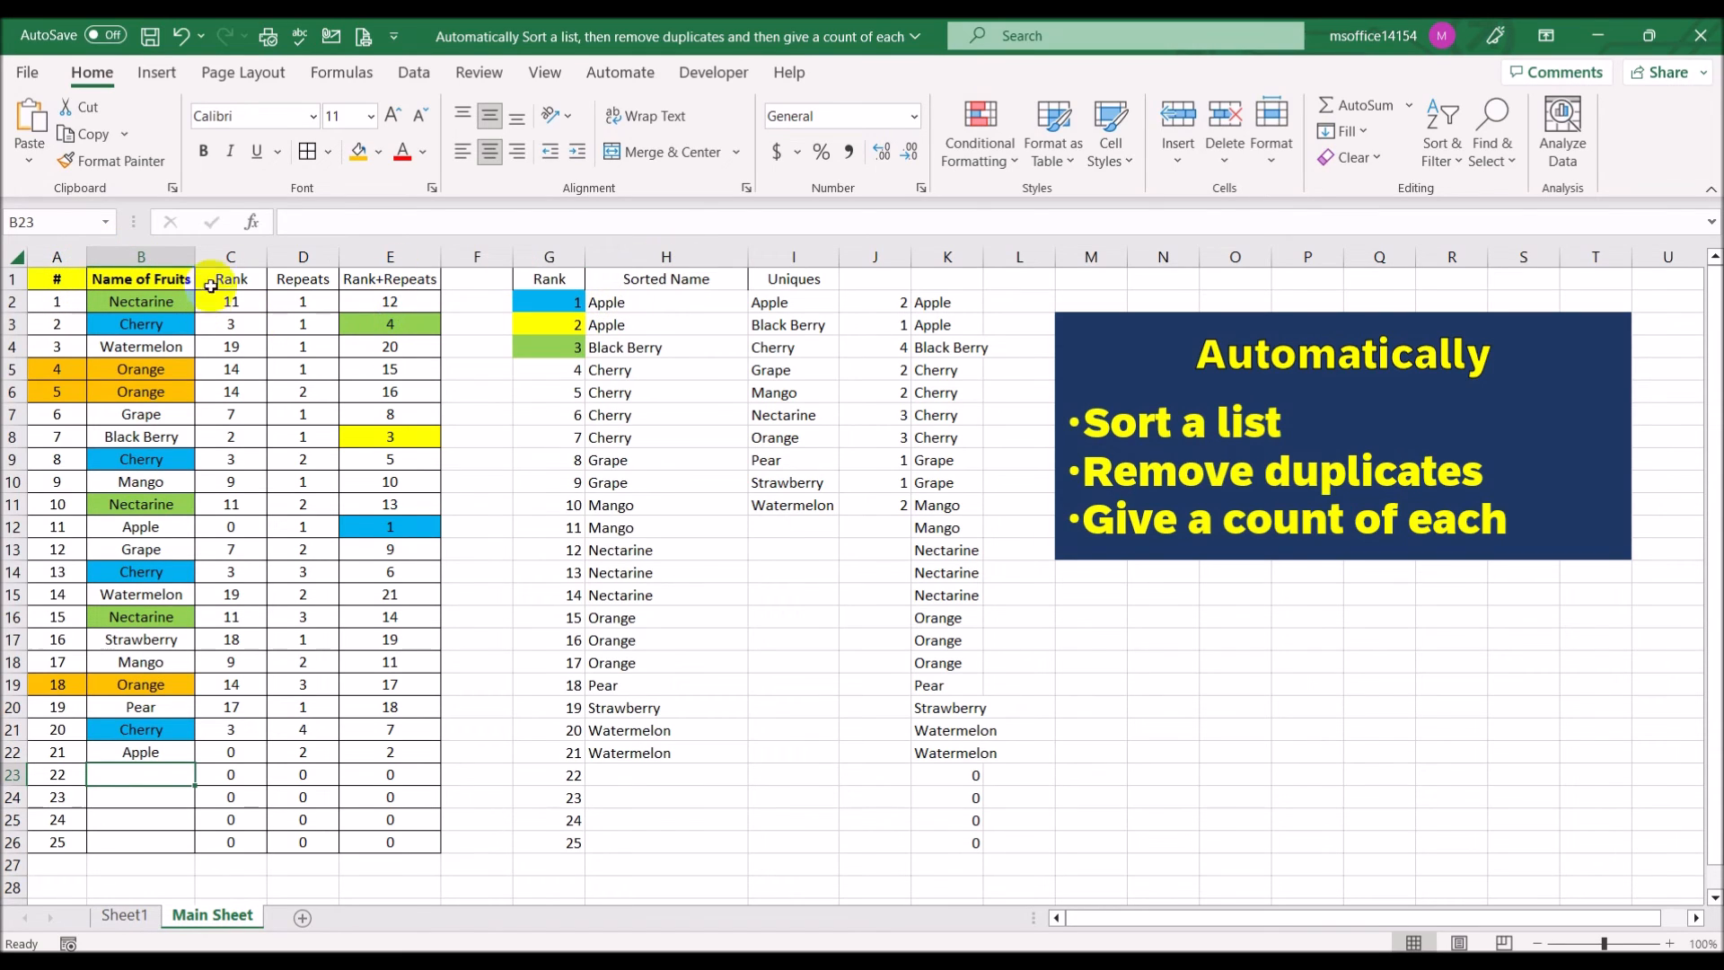
{"action": "left_click", "coordinate": [230, 258]}
{"action": "left_click", "coordinate": [242, 297]}
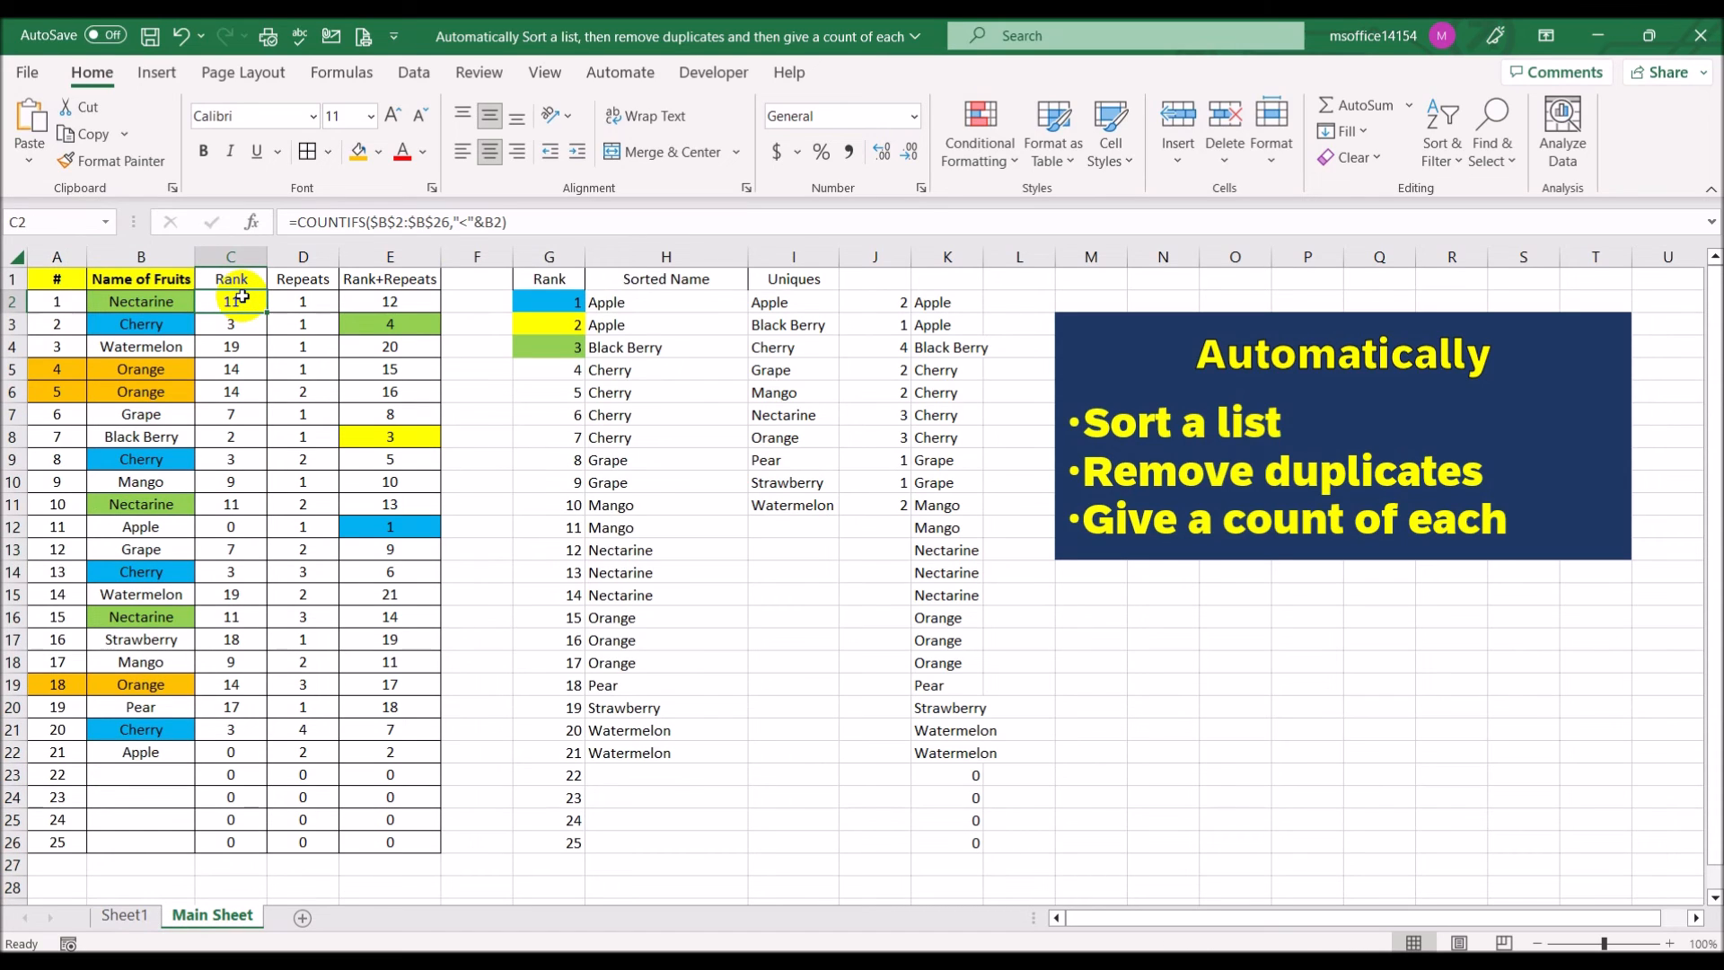
{"action": "left_click", "coordinate": [178, 295]}
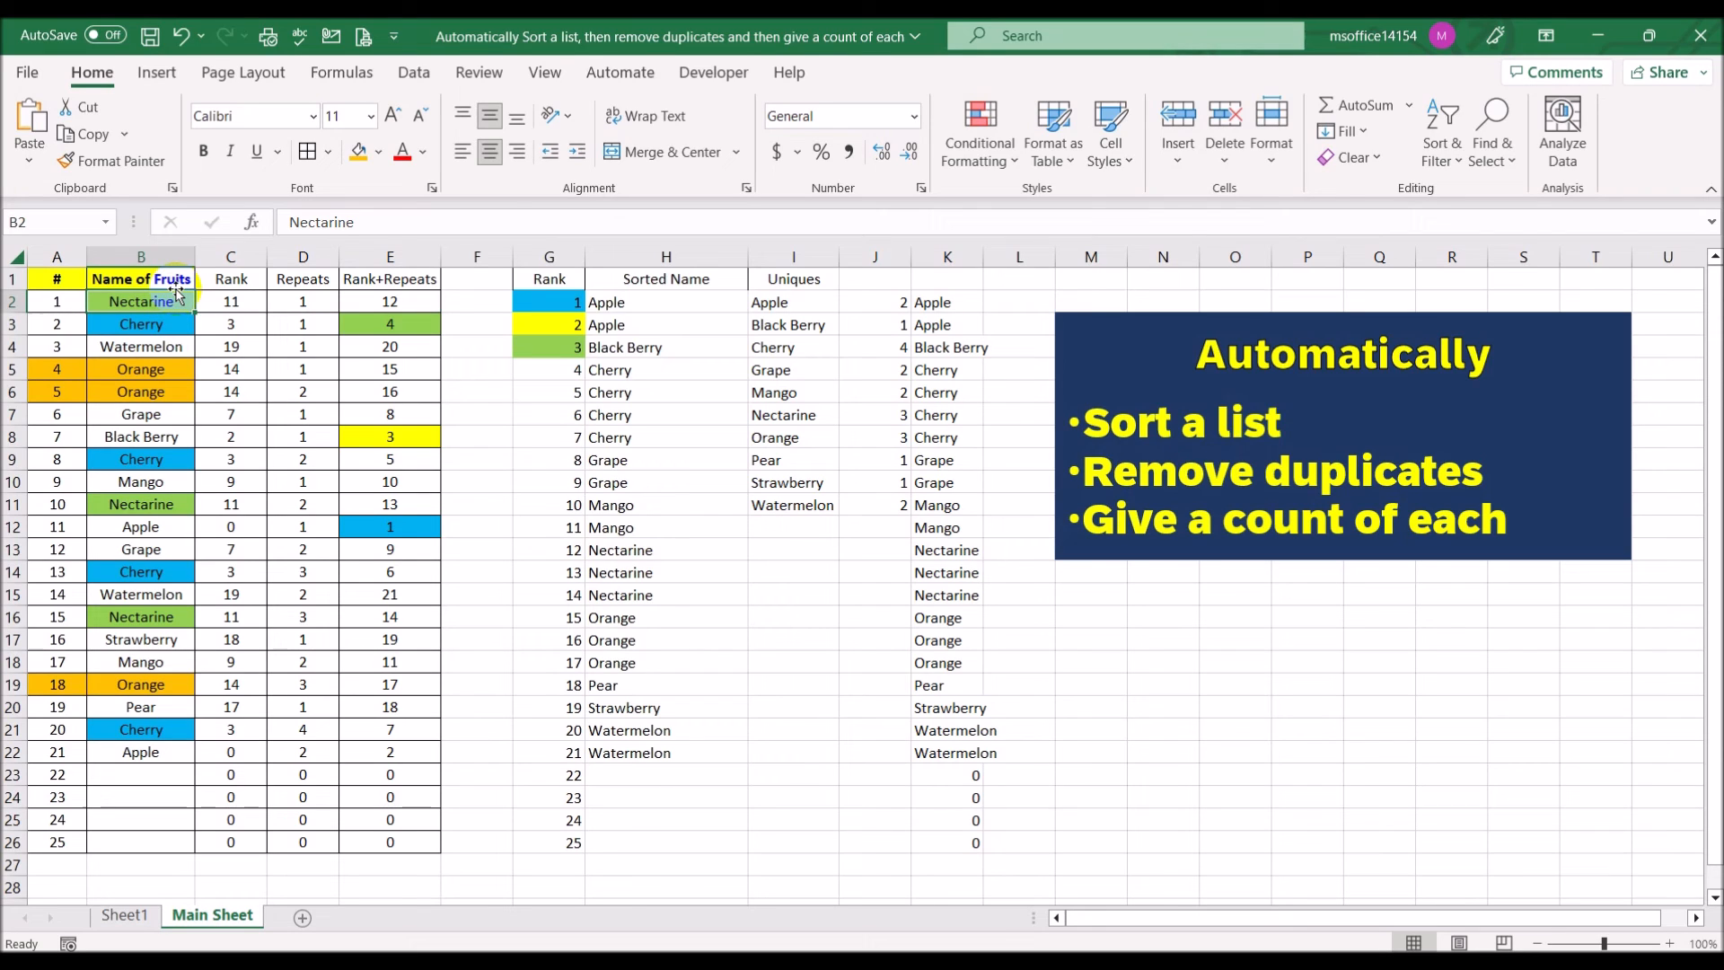
{"action": "left_click", "coordinate": [128, 303]}
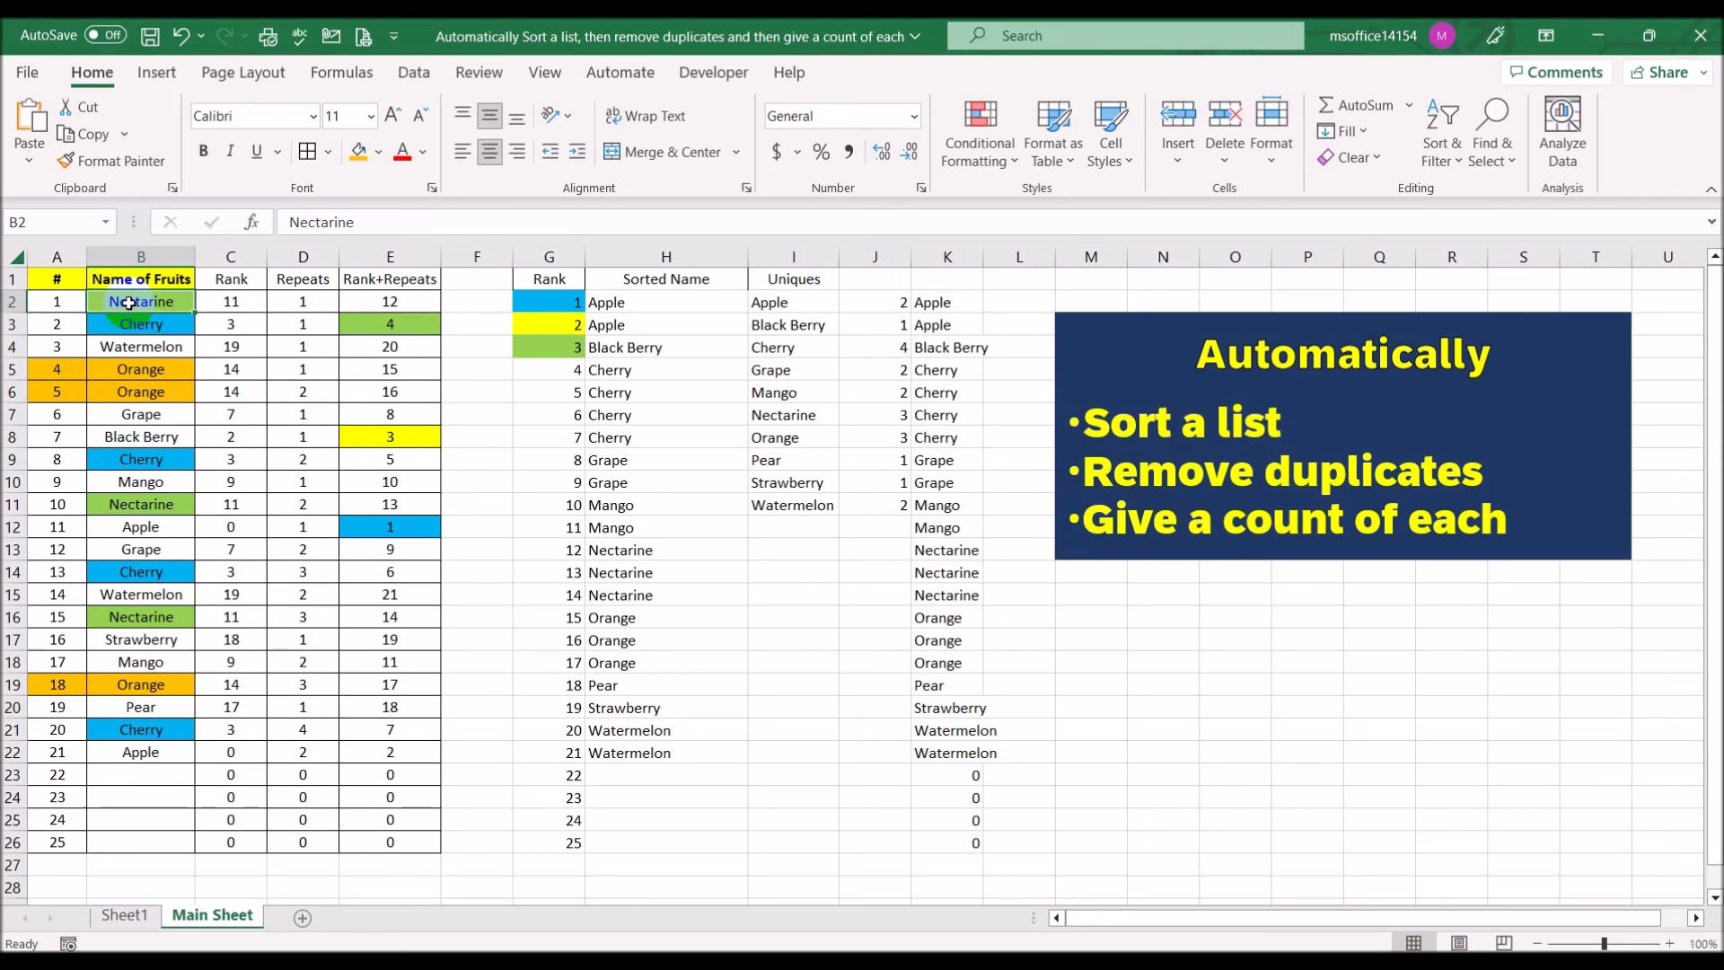
{"action": "left_click", "coordinate": [226, 302]}
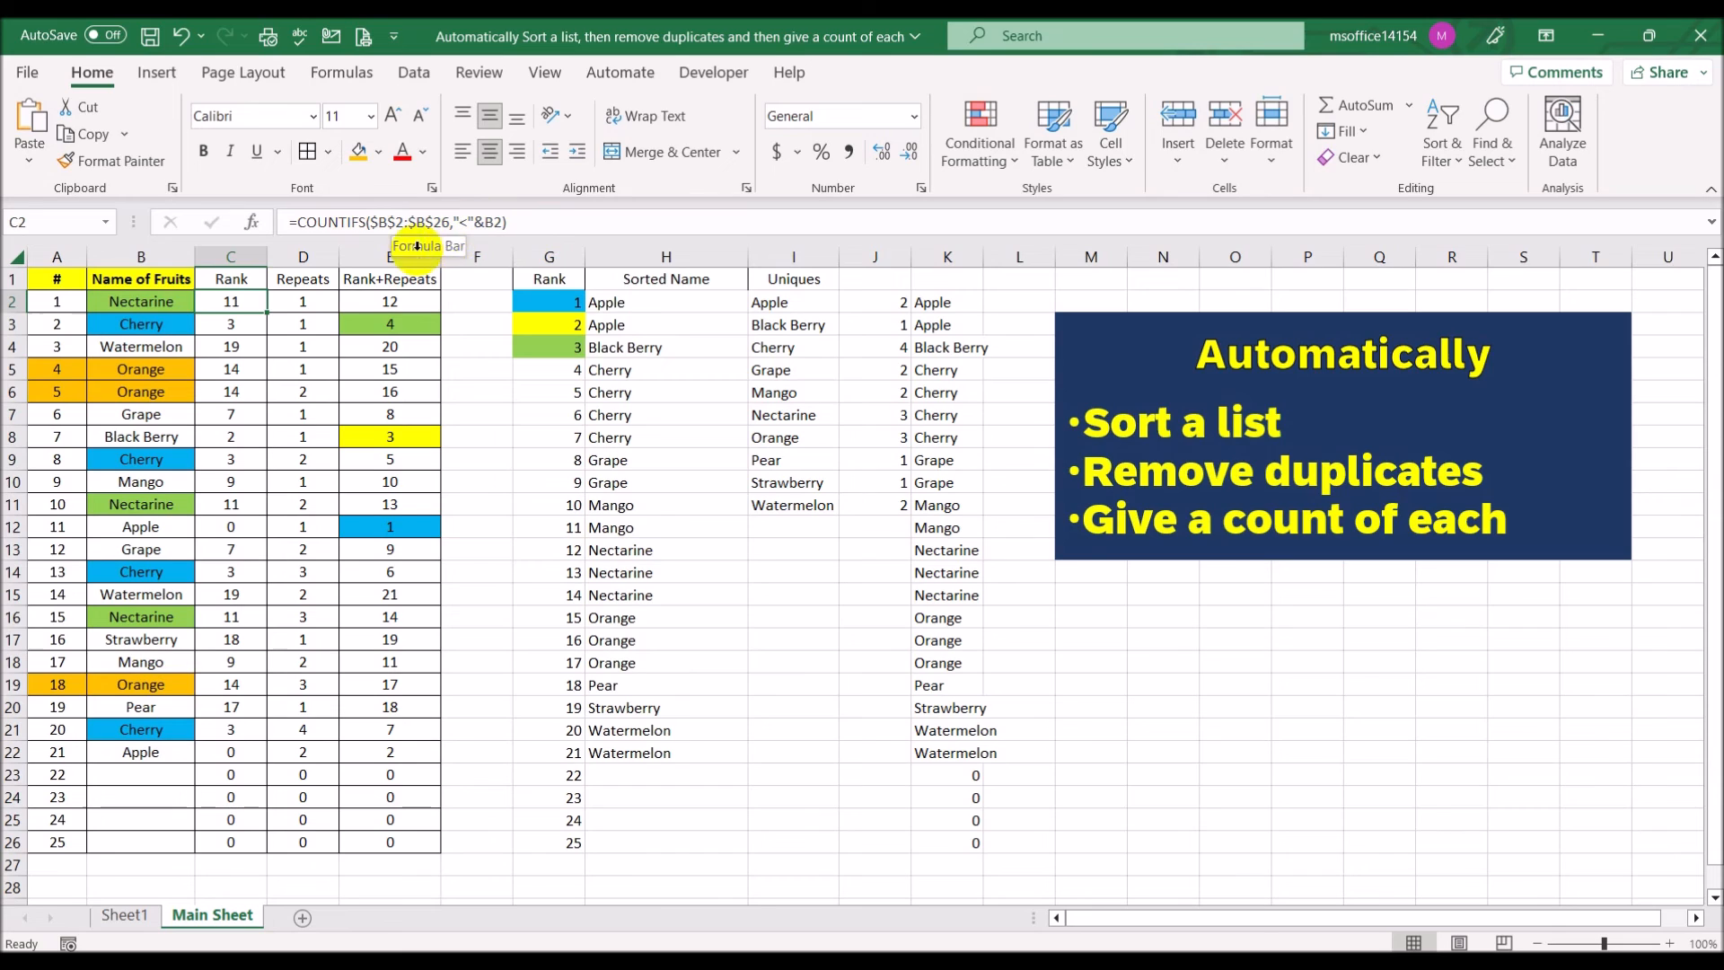
{"action": "left_click", "coordinate": [284, 299]}
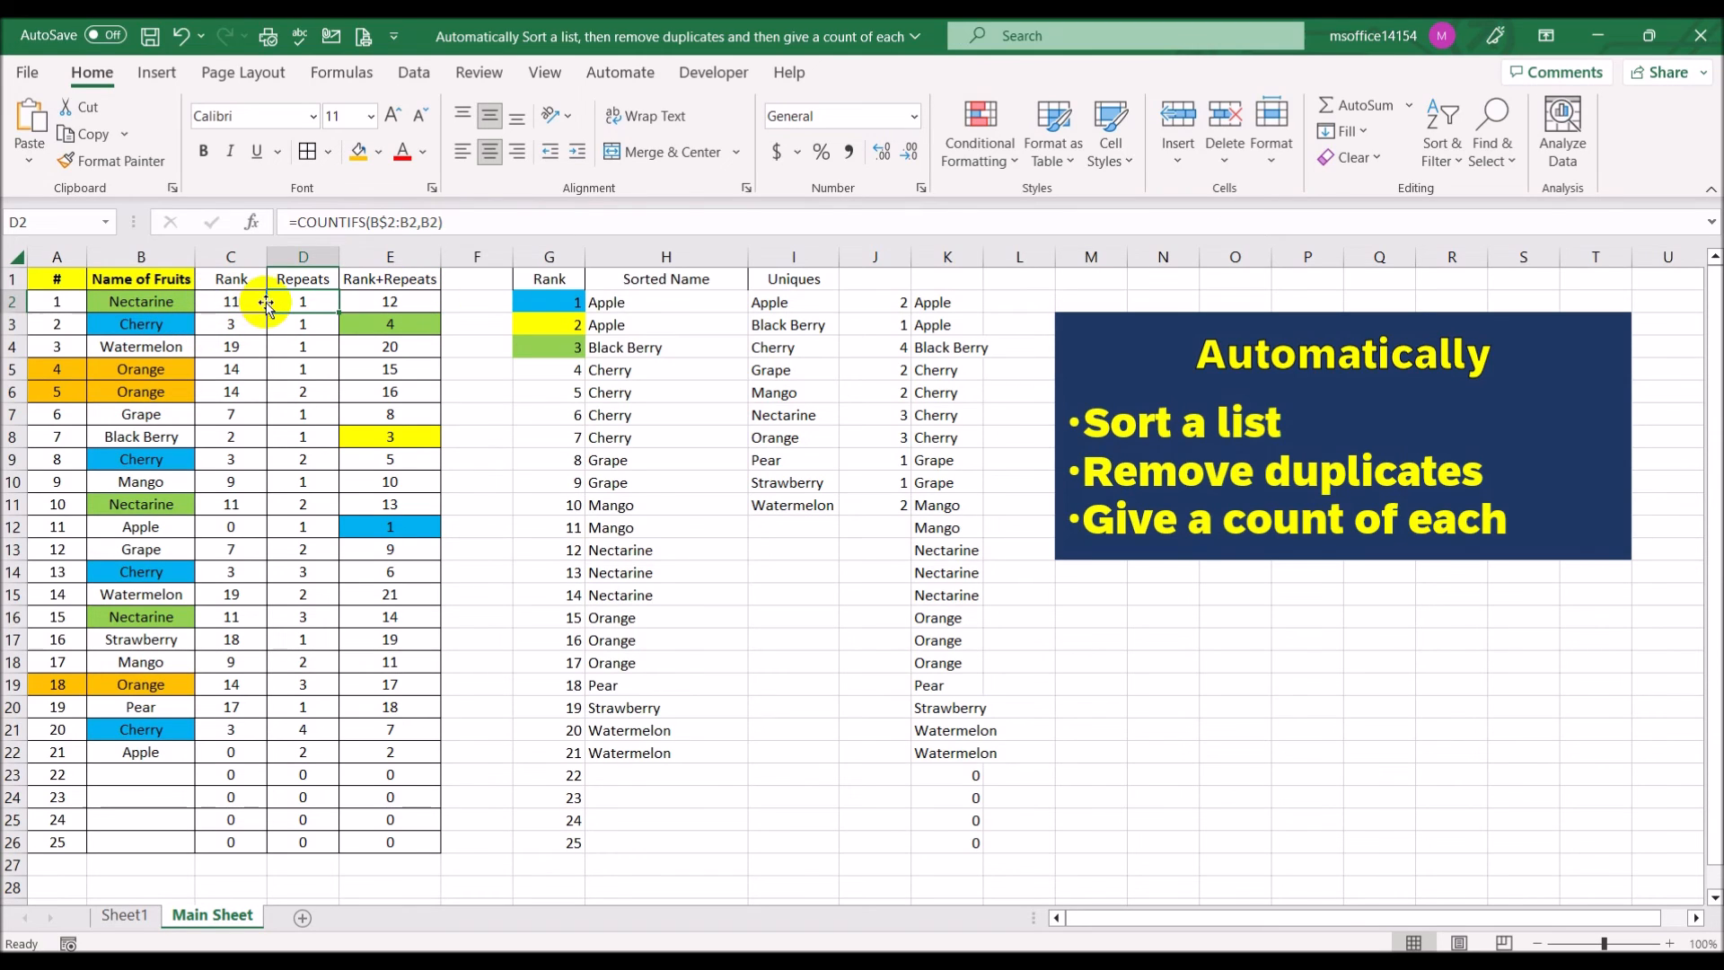
{"action": "left_click", "coordinate": [375, 304]}
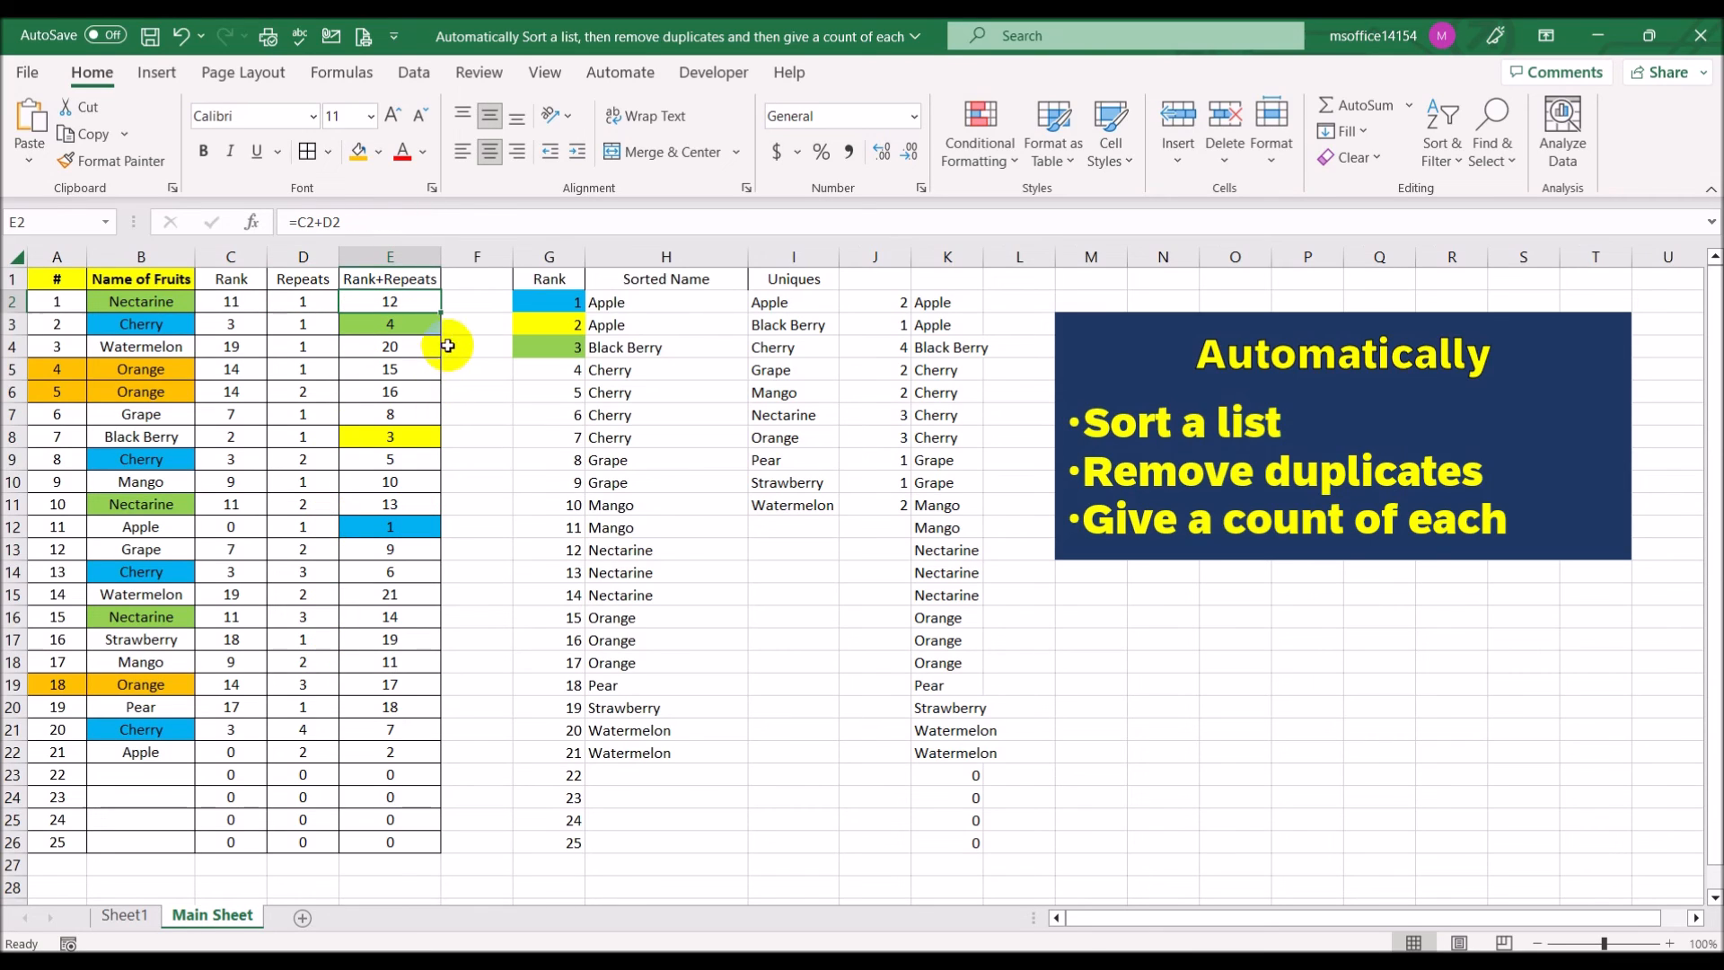
Examine the Sorted Name lookup with its Rank inputs, the Uniques list, the column J counts and the SORT results in column K.
{"action": "left_click", "coordinate": [661, 304]}
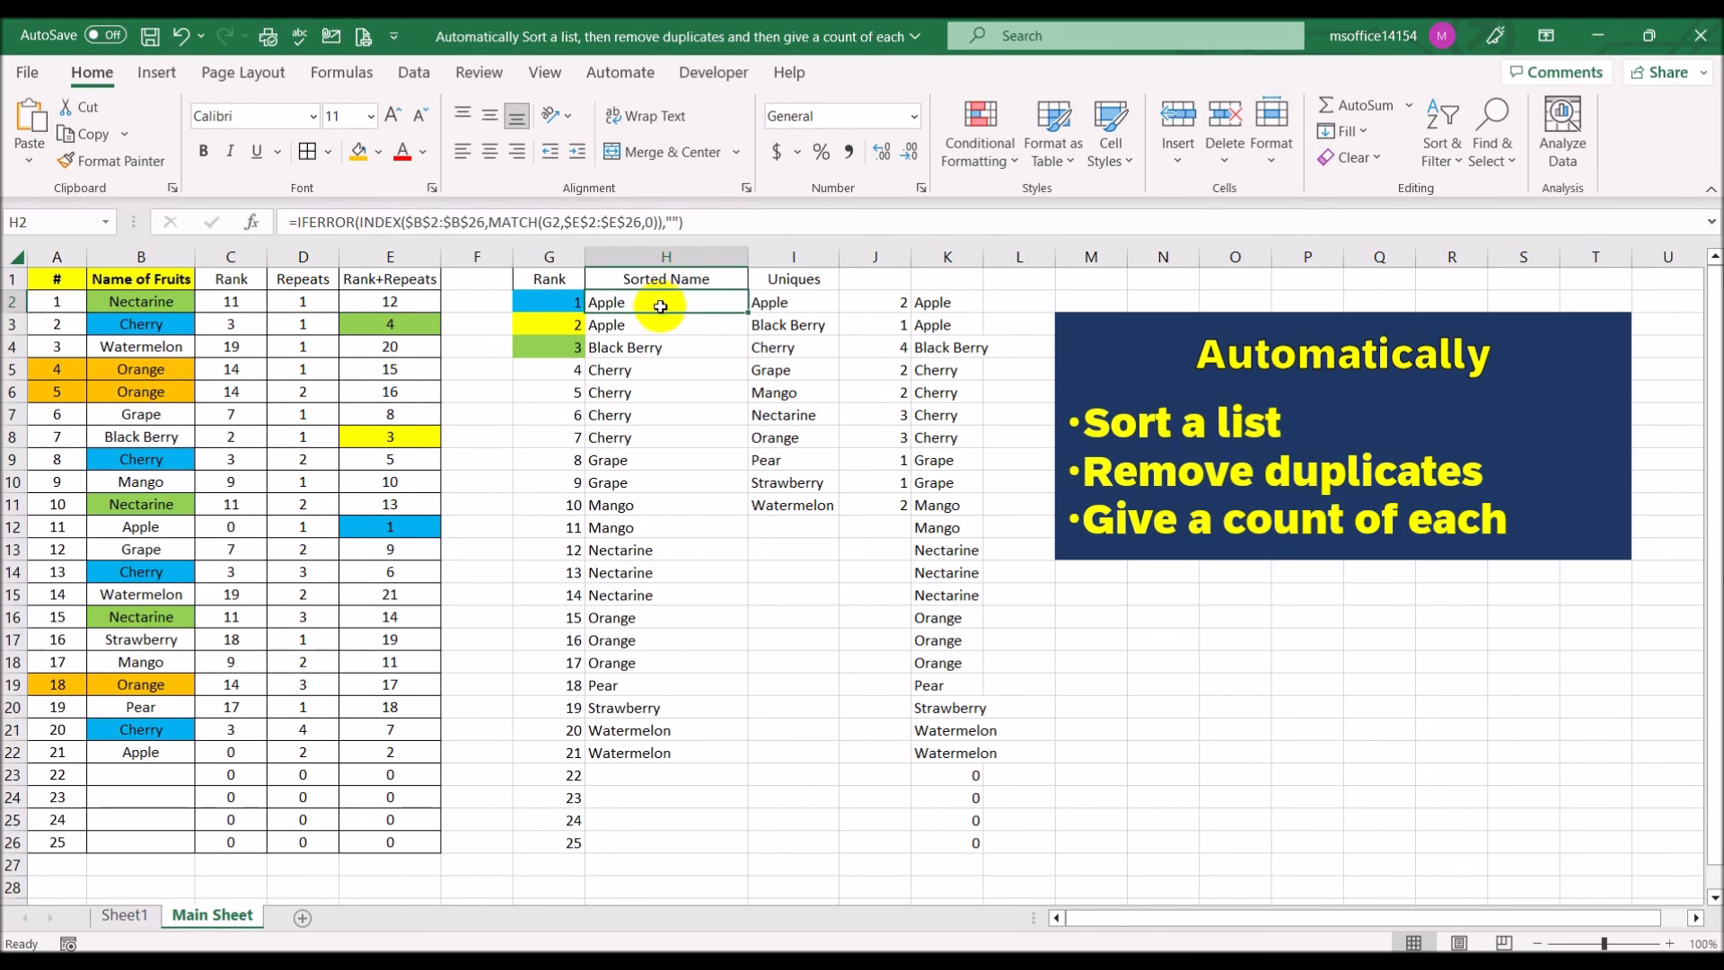
{"action": "left_click", "coordinate": [547, 297]}
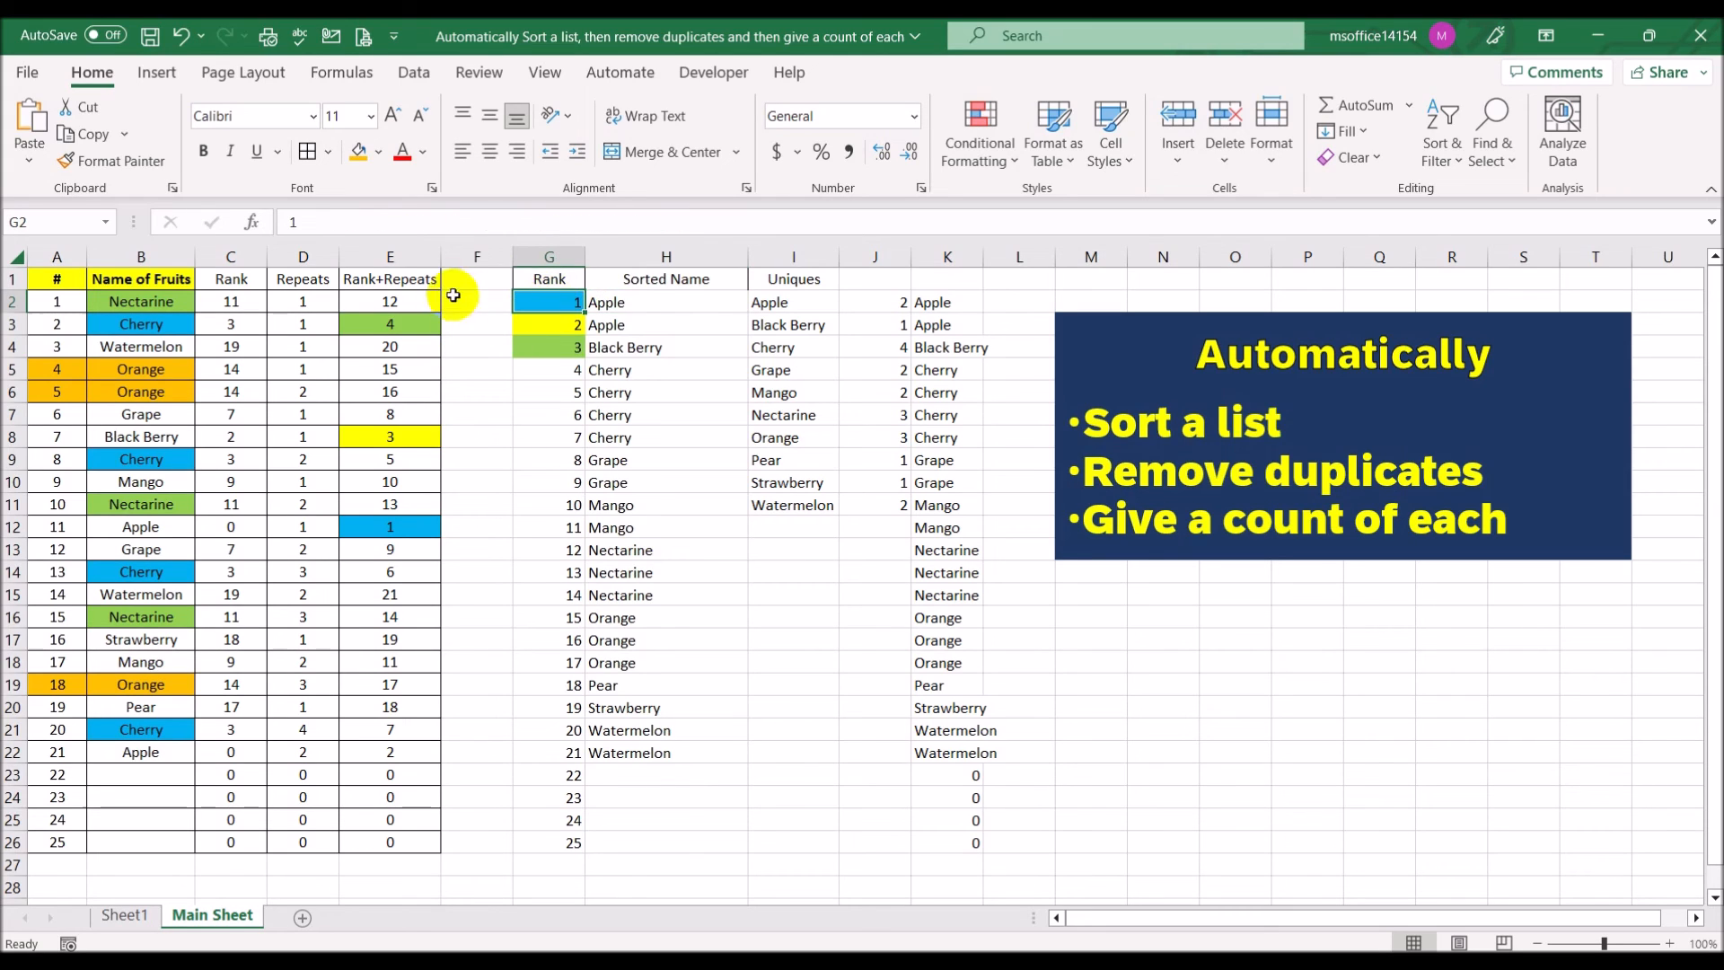
{"action": "left_click", "coordinate": [408, 250]}
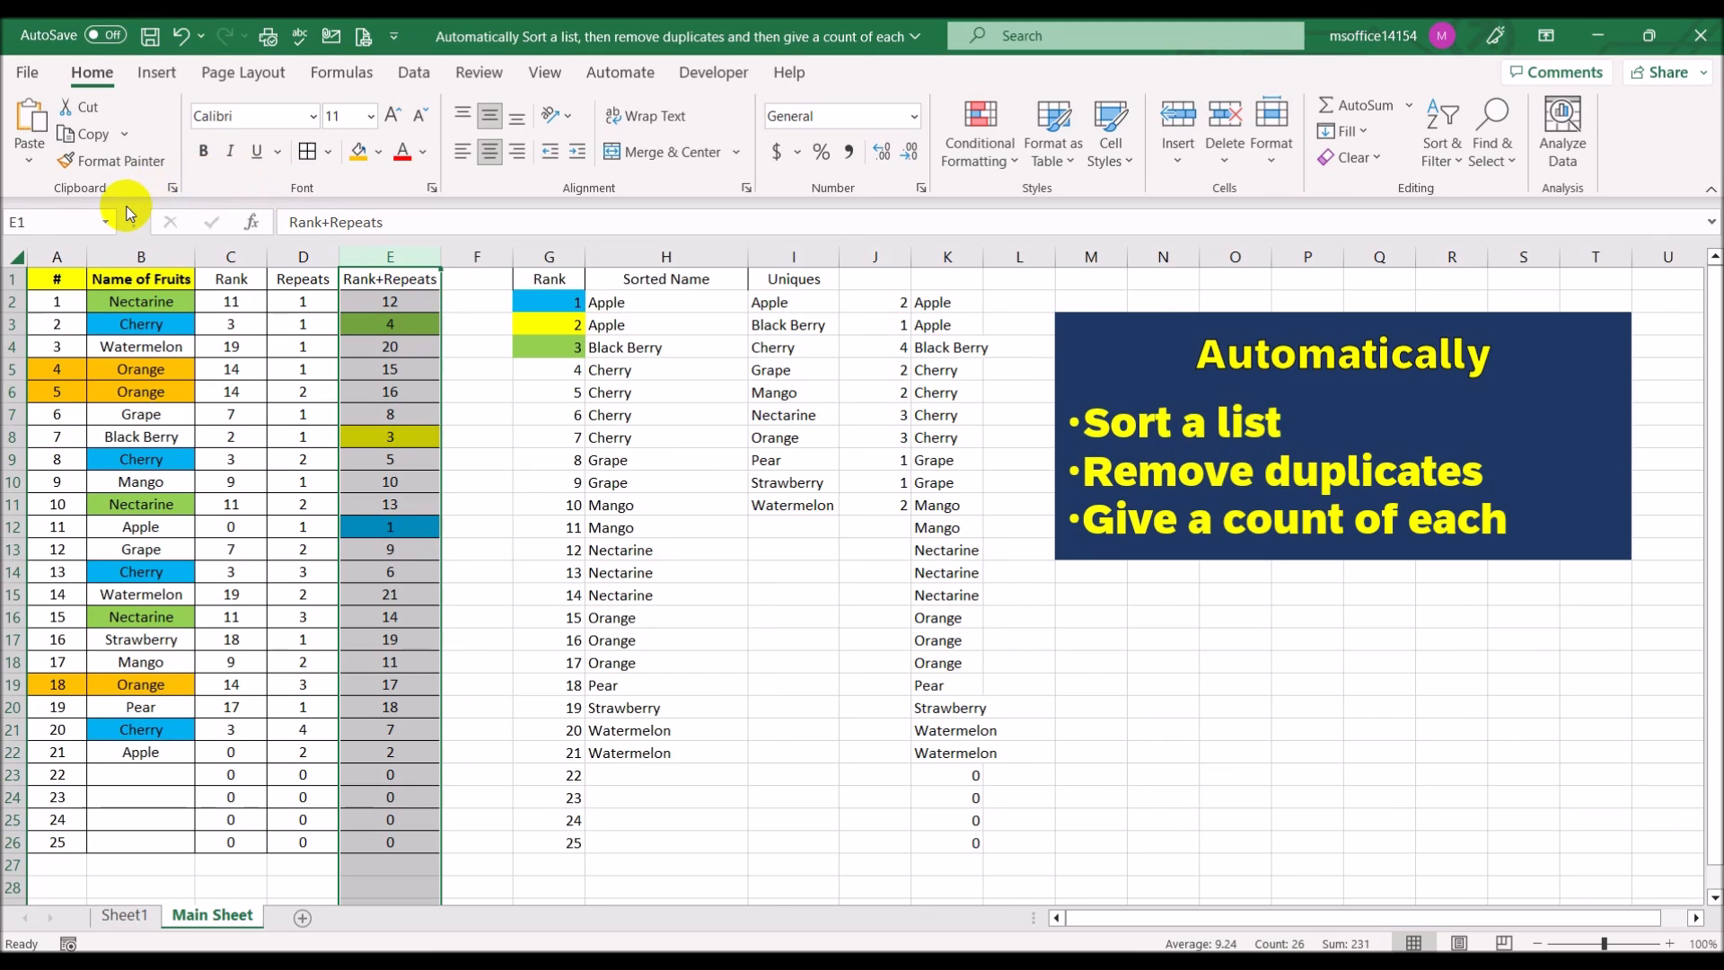
{"action": "left_click", "coordinate": [677, 302]}
{"action": "left_click_drag", "start_coordinate": [678, 302], "coordinate": [653, 774]}
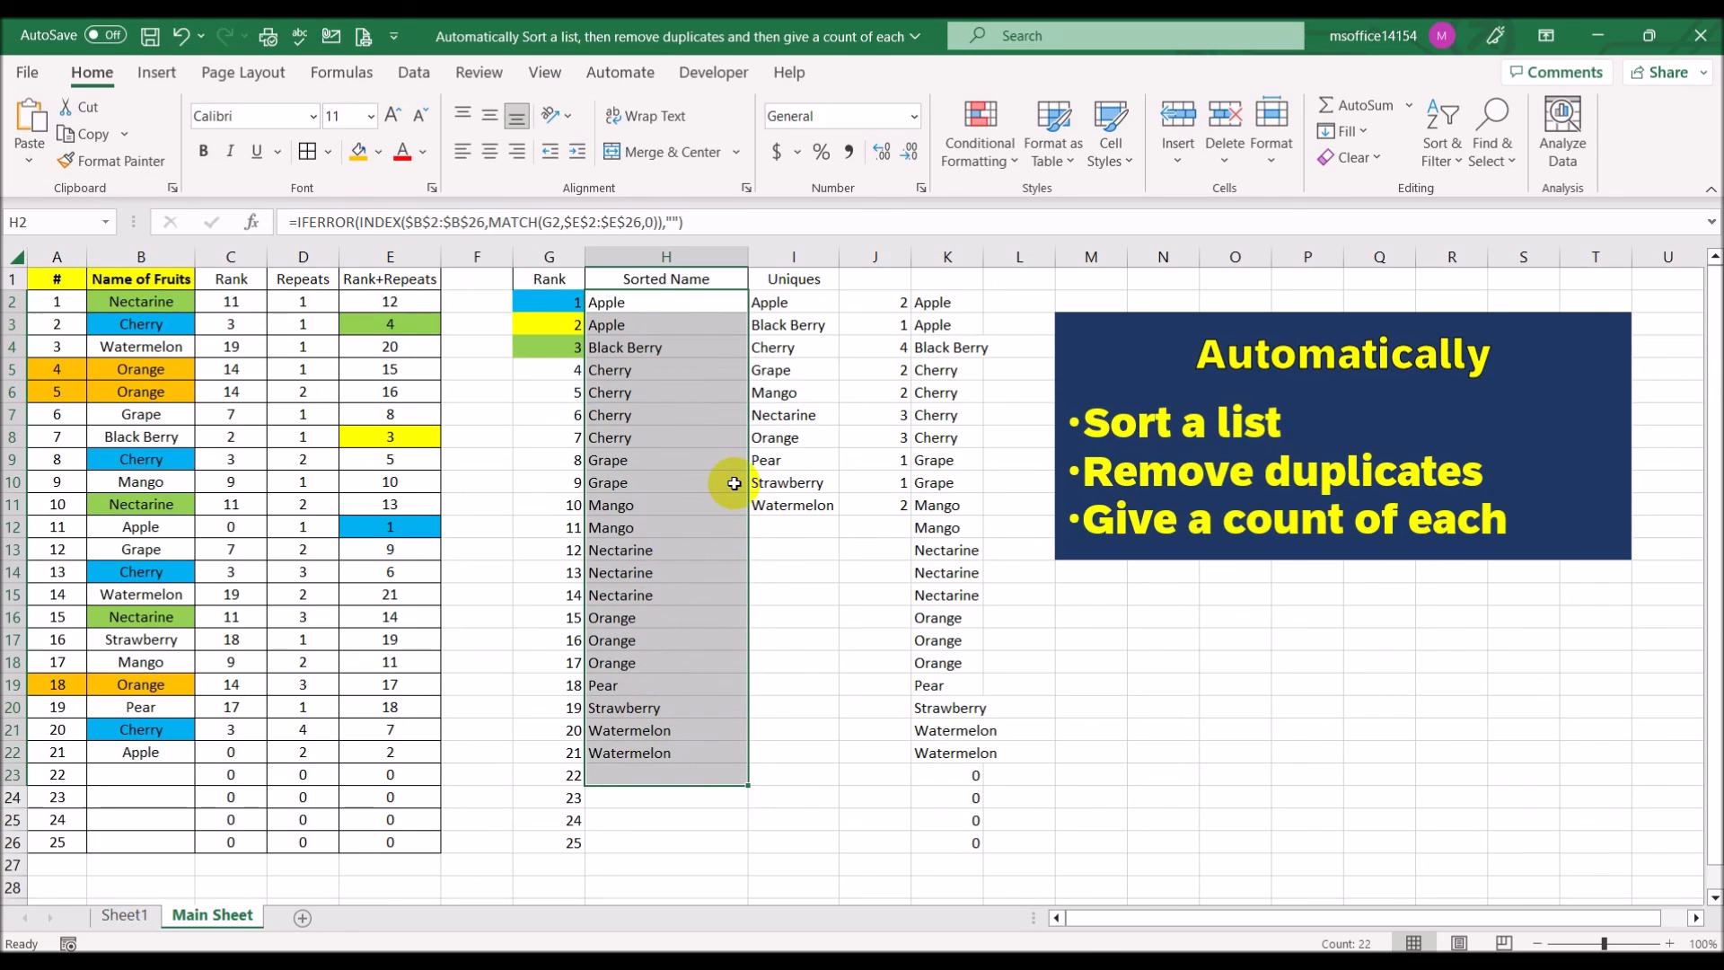
{"action": "left_click", "coordinate": [798, 256]}
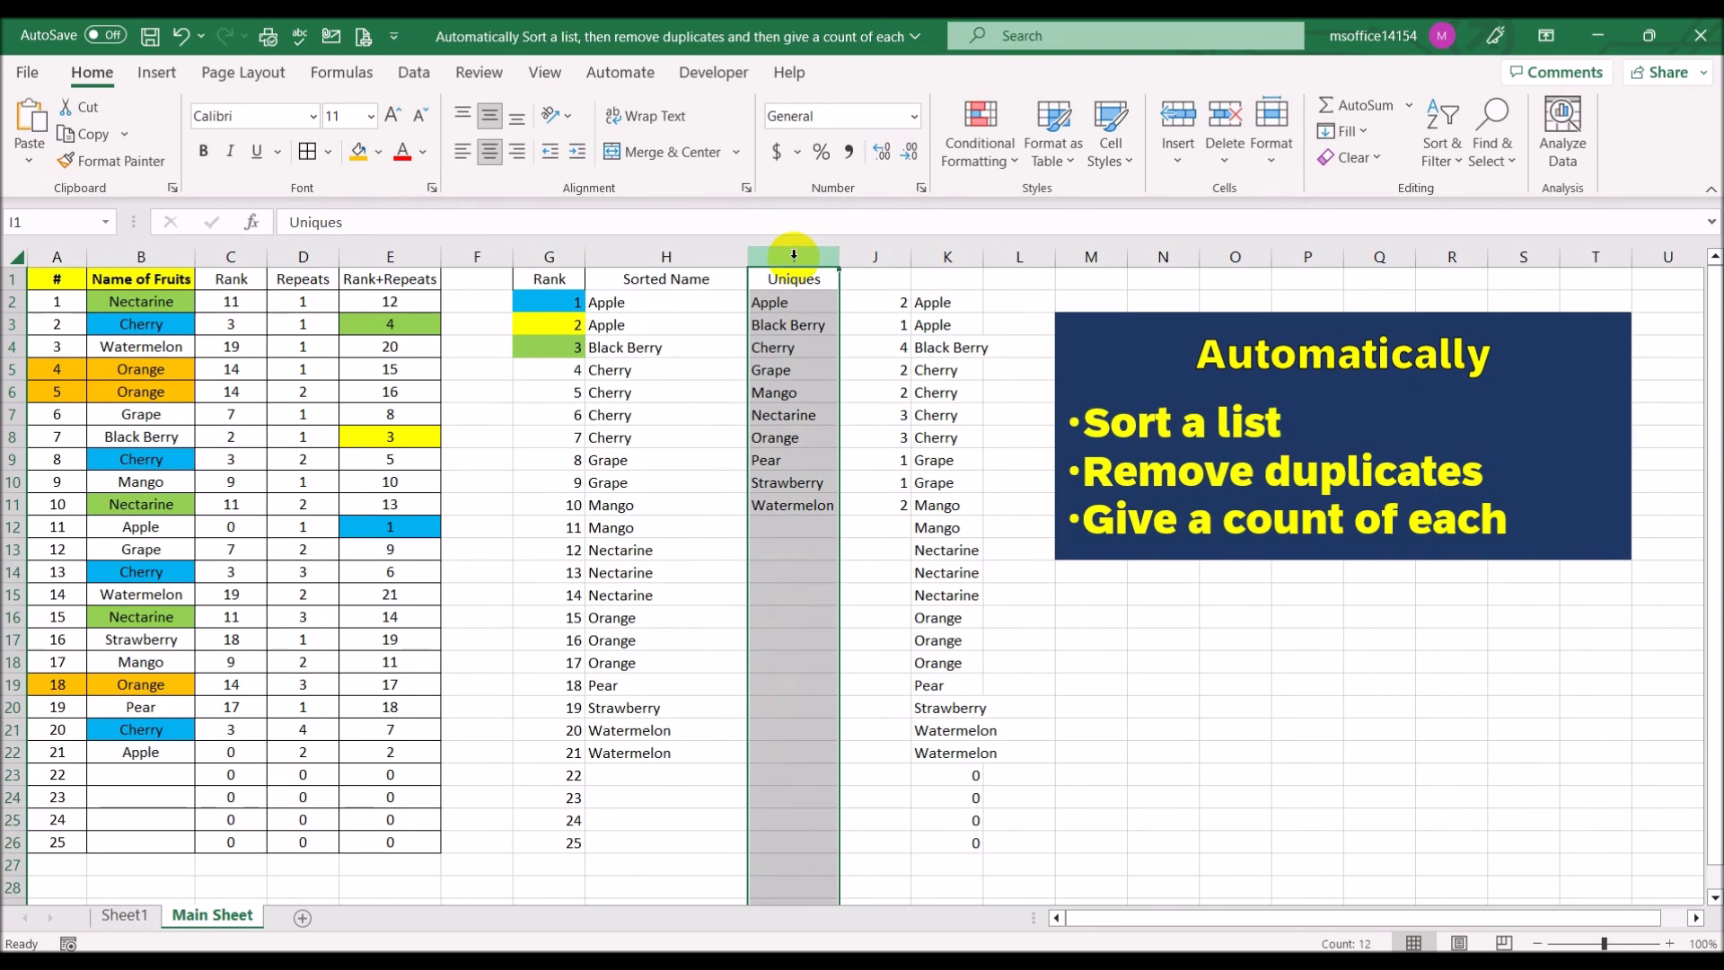
{"action": "left_click", "coordinate": [878, 303]}
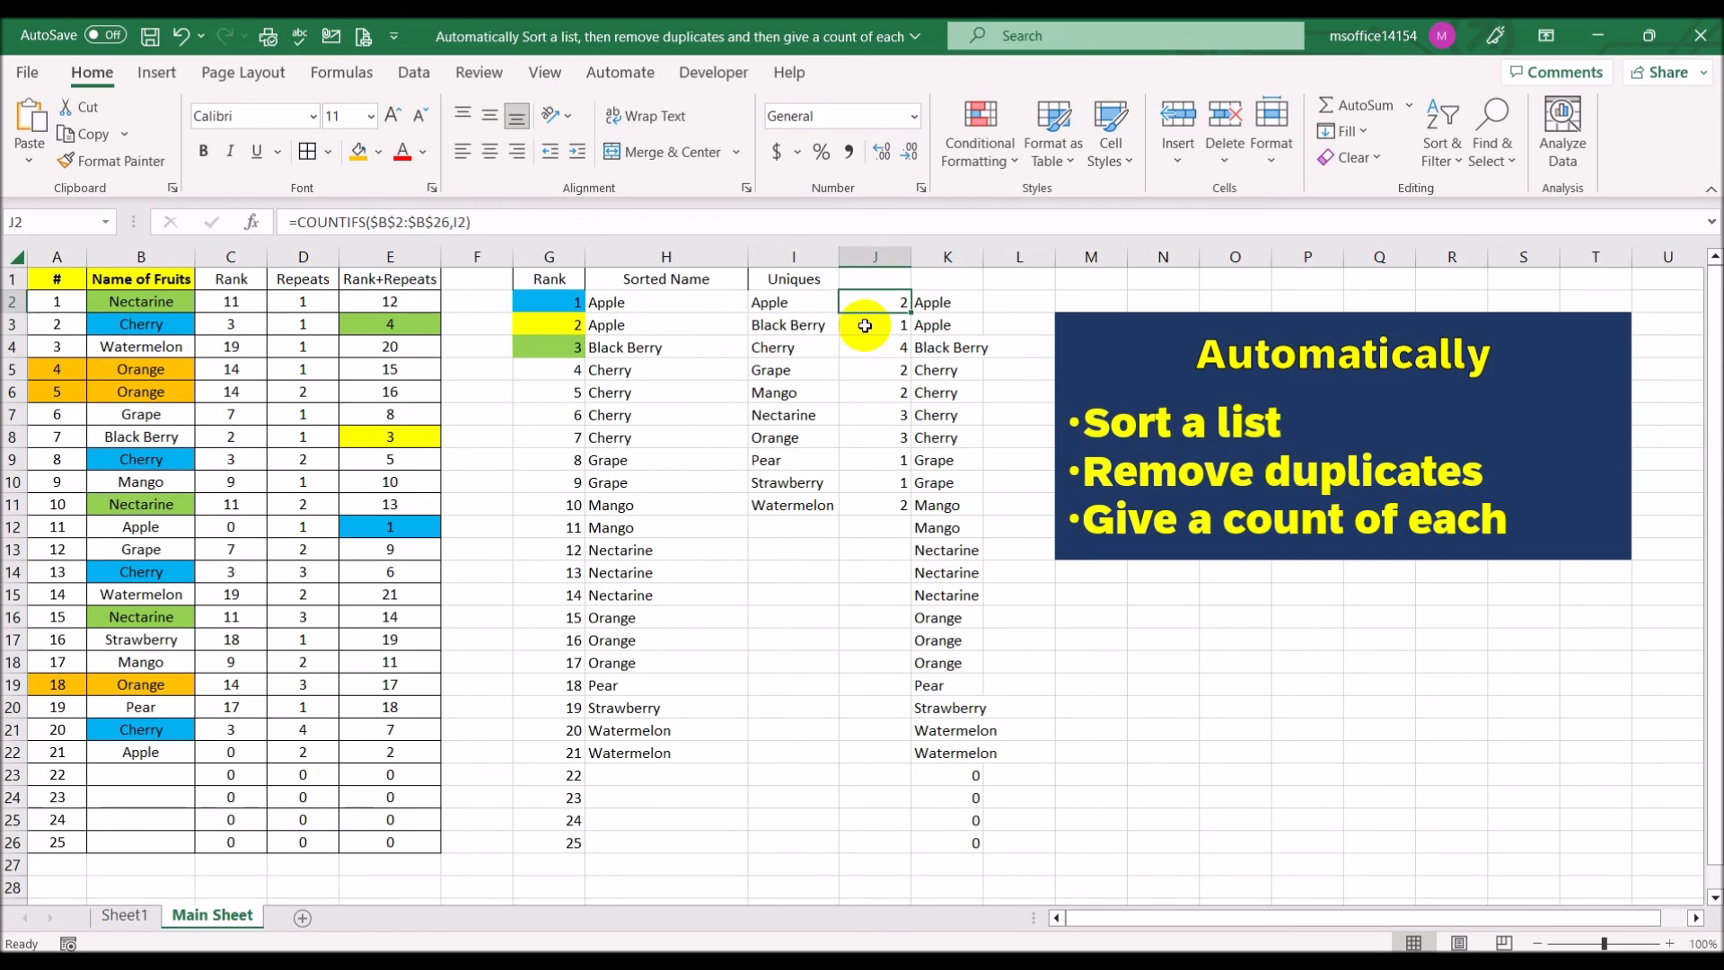
{"action": "left_click", "coordinate": [947, 302]}
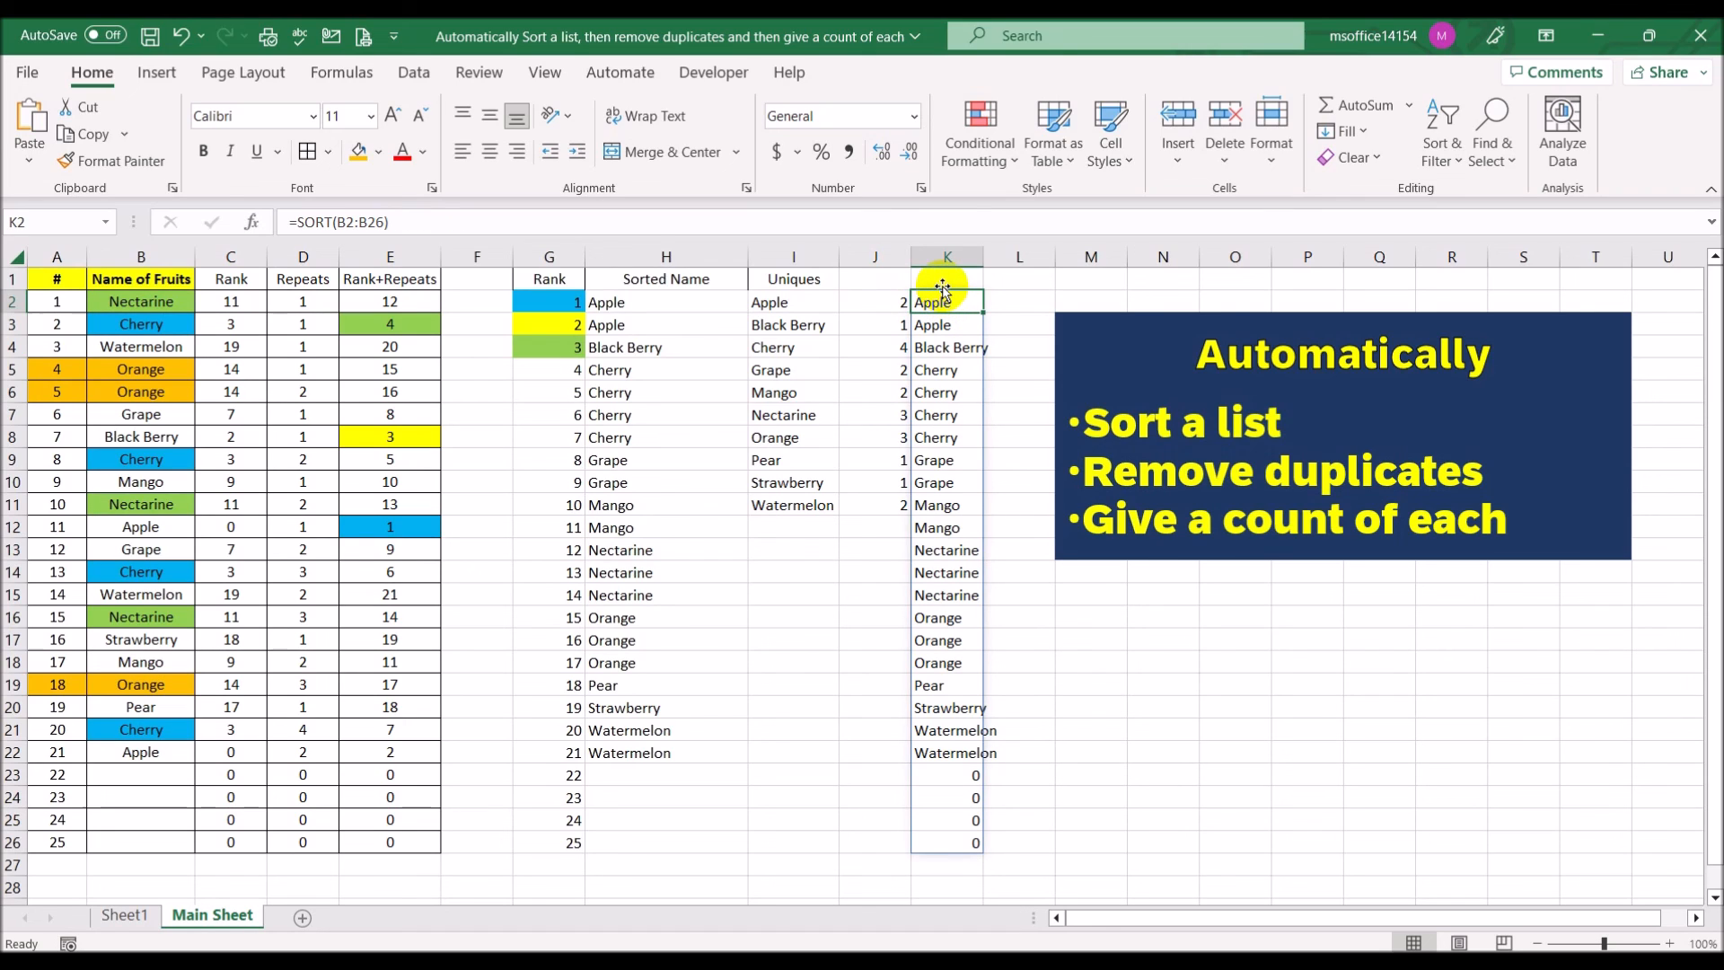
{"action": "left_click", "coordinate": [811, 300]}
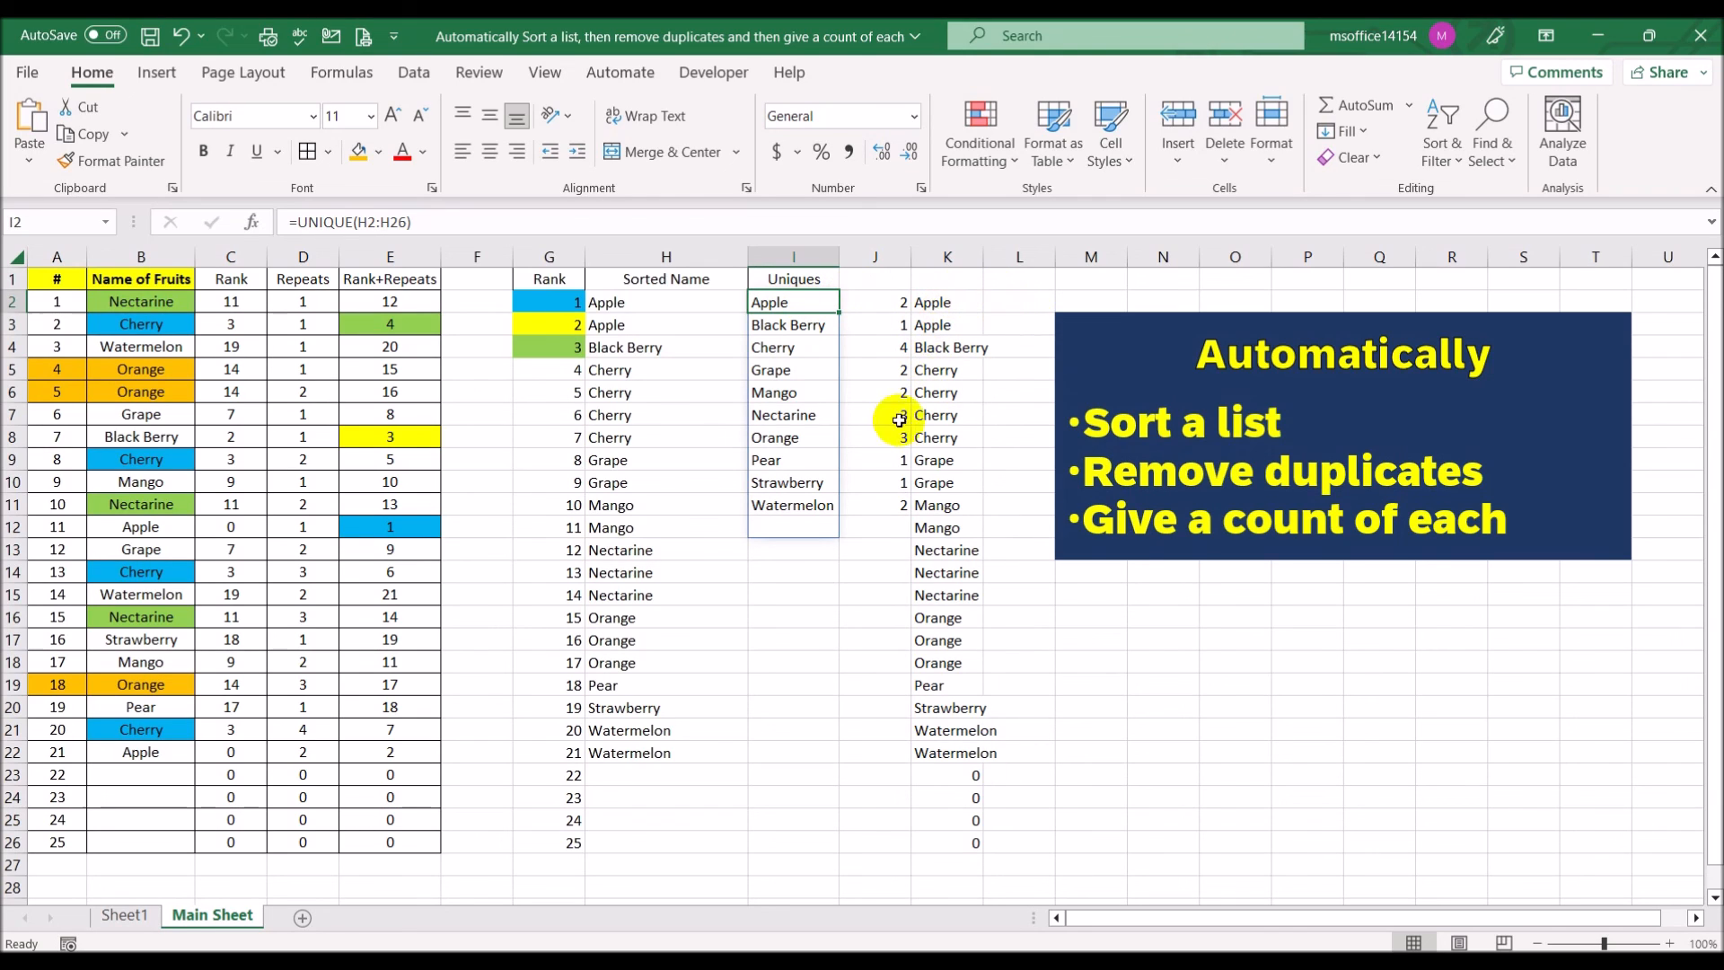
{"action": "left_click_drag", "start_coordinate": [945, 641], "coordinate": [958, 729]}
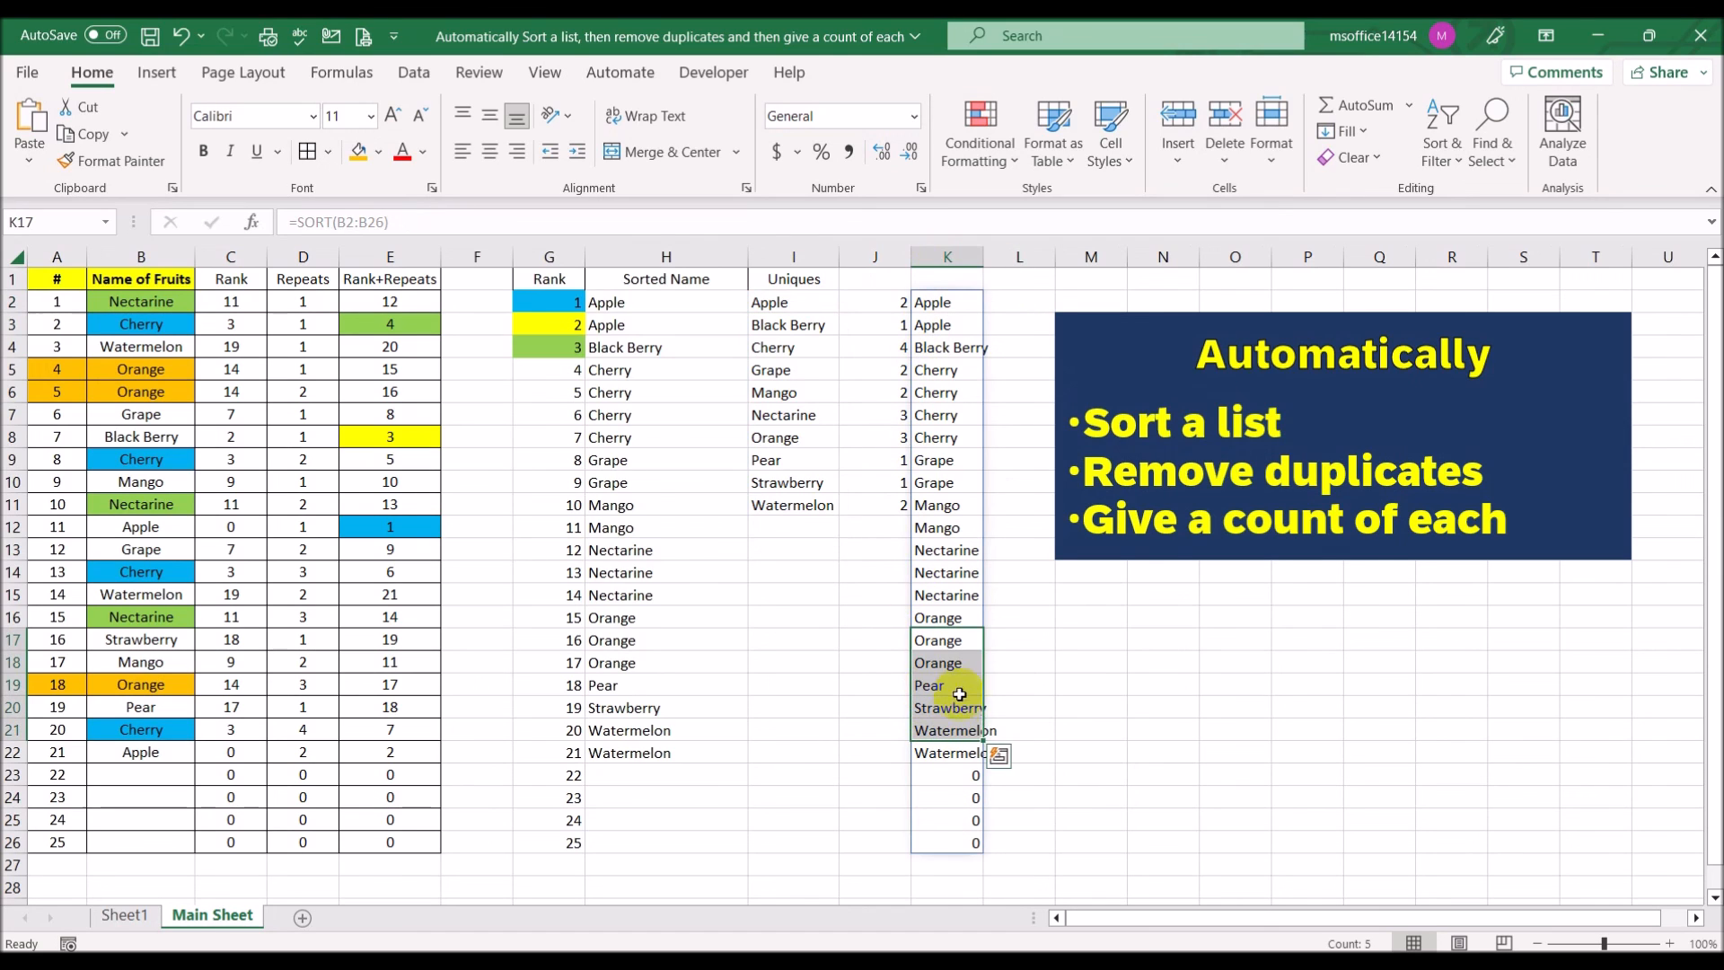
{"action": "left_click", "coordinate": [1181, 745]}
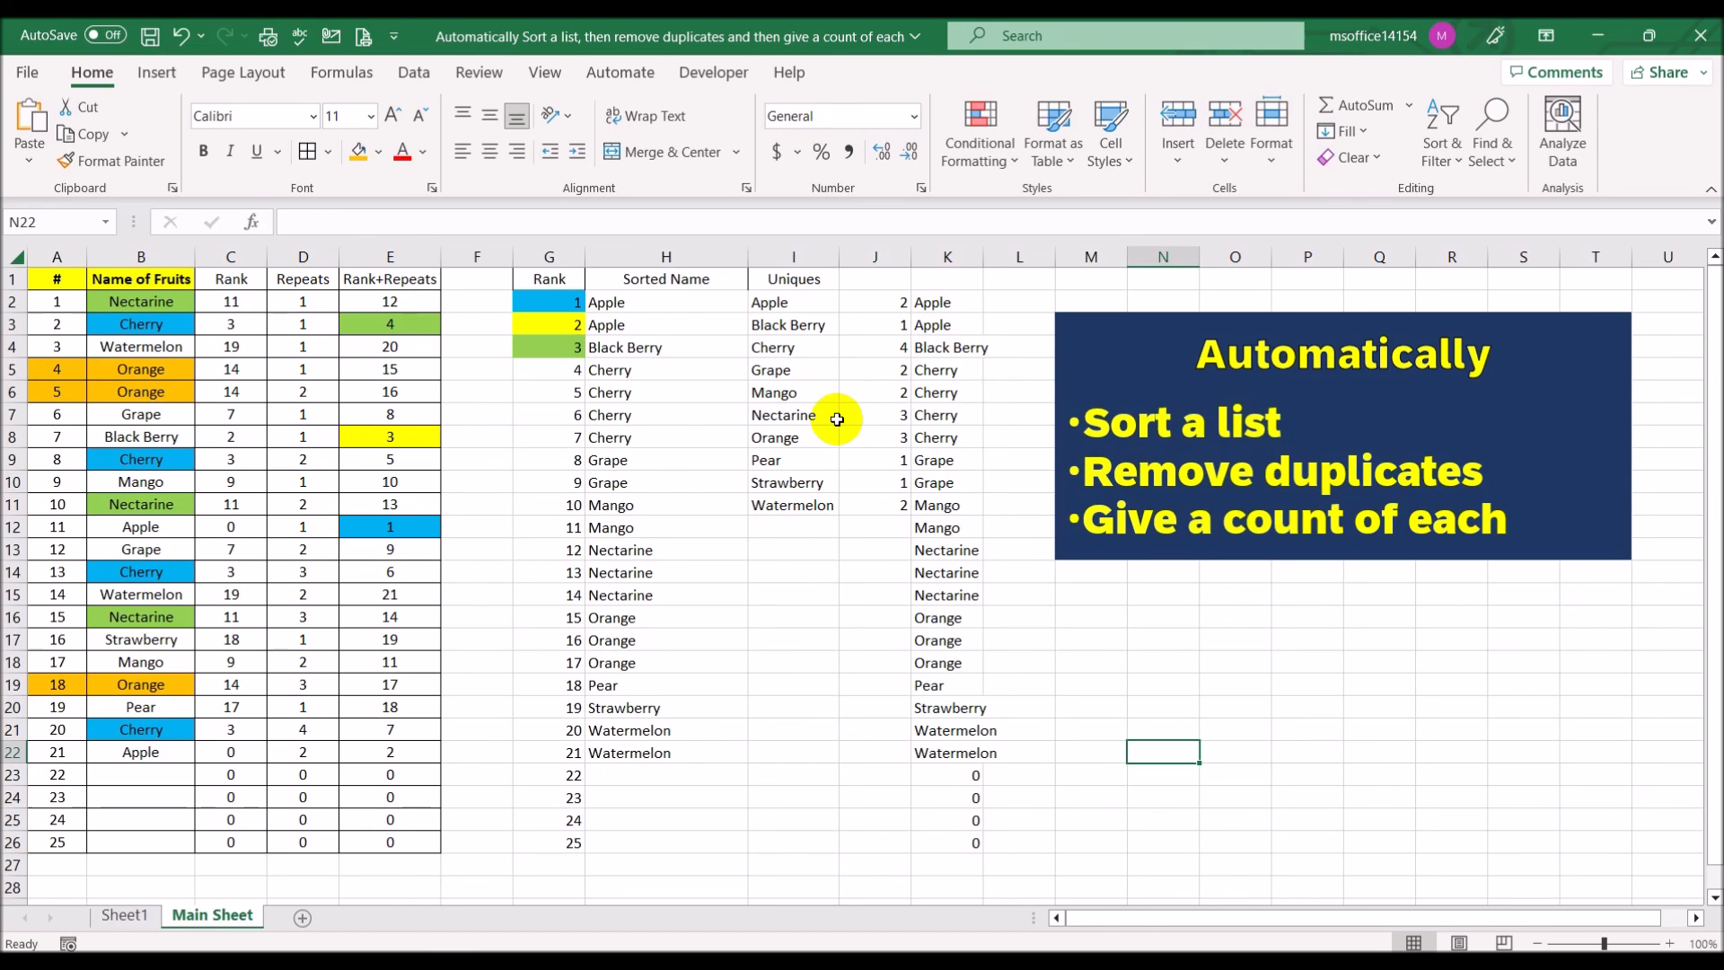
Check the PivotTable on Sheet1, return to Main Sheet and save the workbook.
{"action": "left_click", "coordinate": [125, 916]}
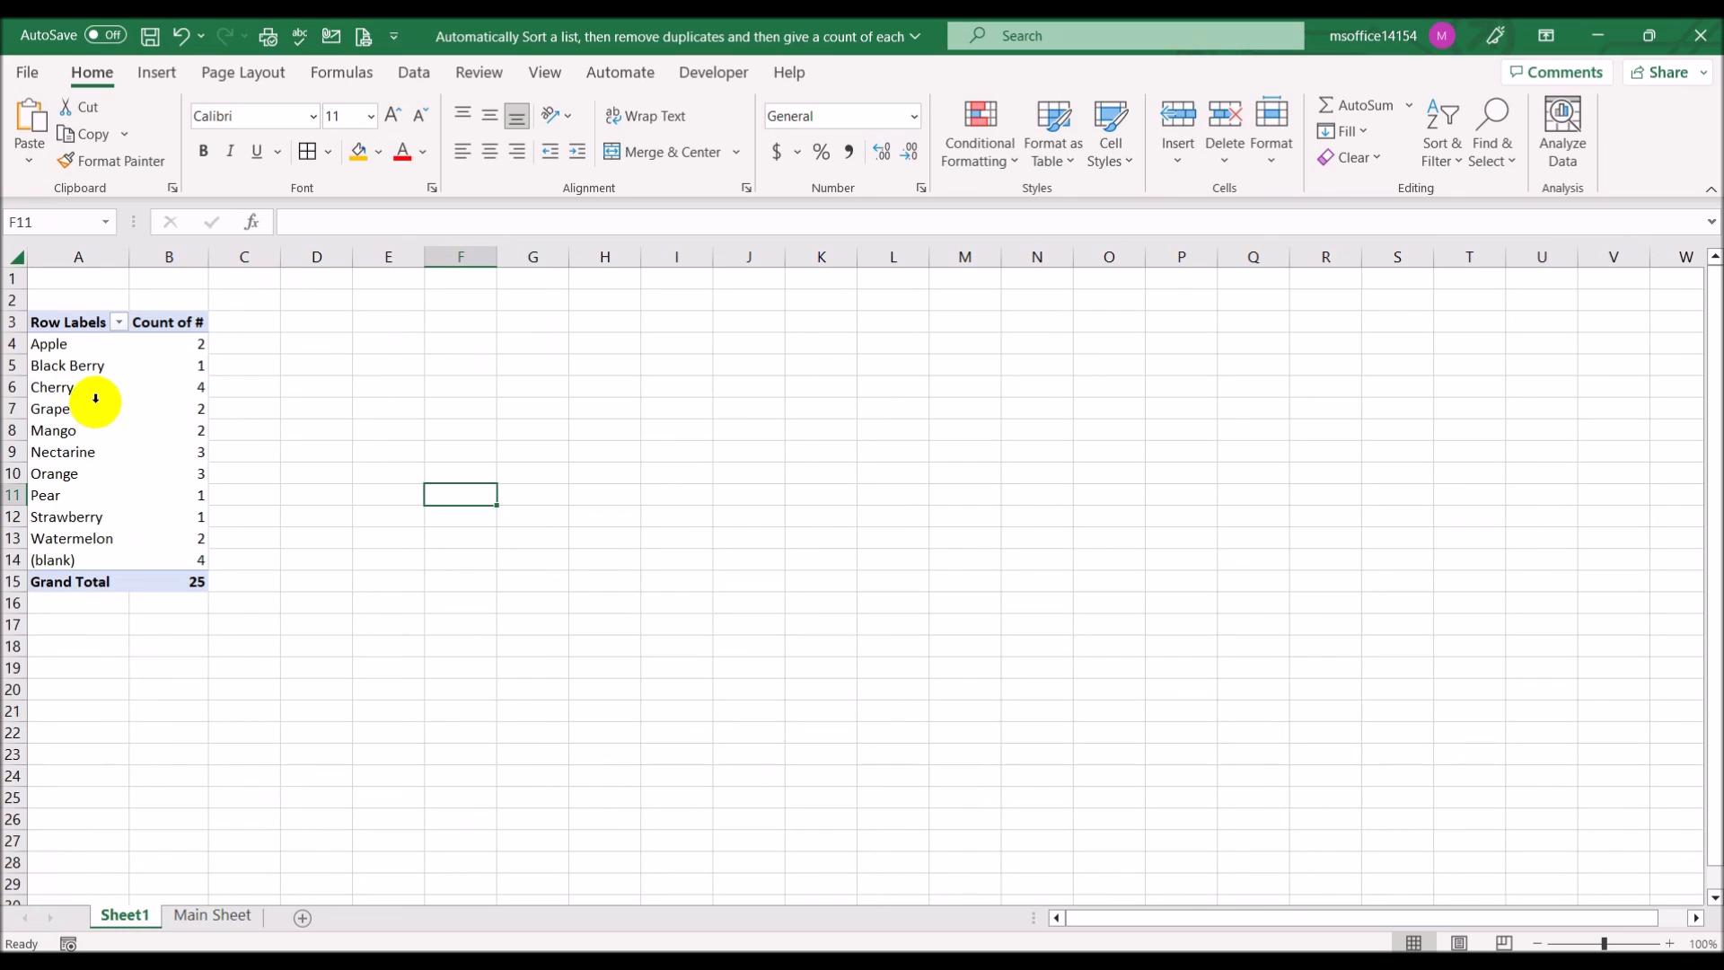
{"action": "mouse_move", "coordinate": [182, 367]}
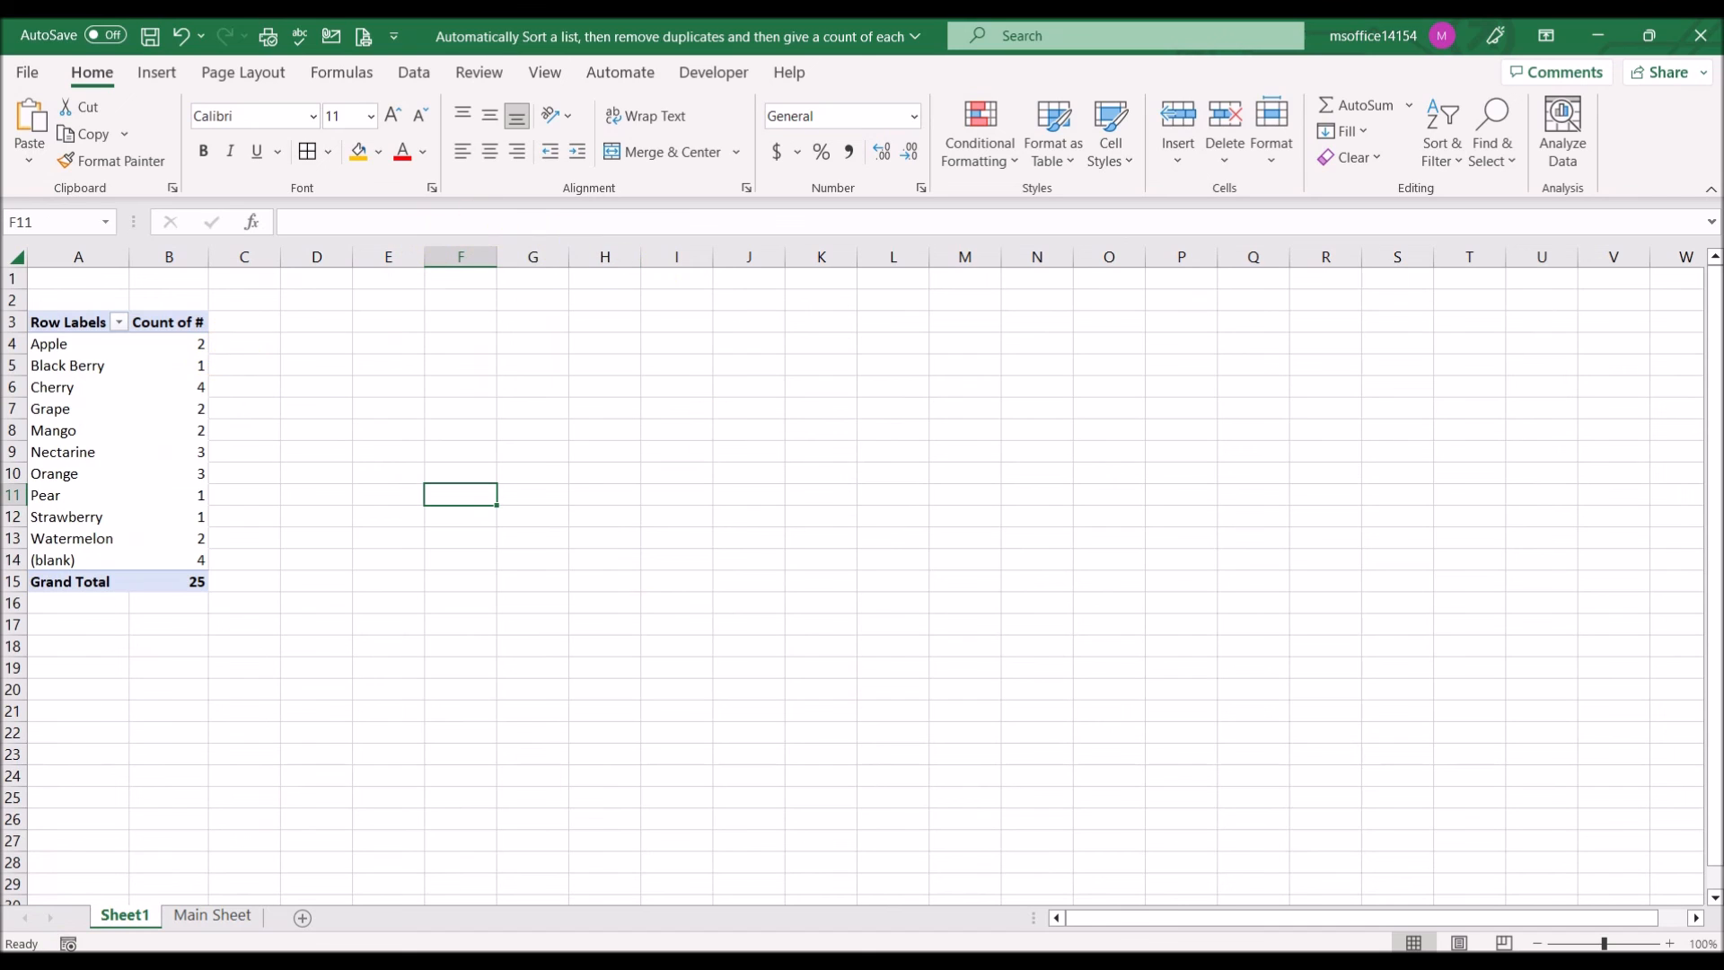
{"action": "left_click", "coordinate": [183, 914]}
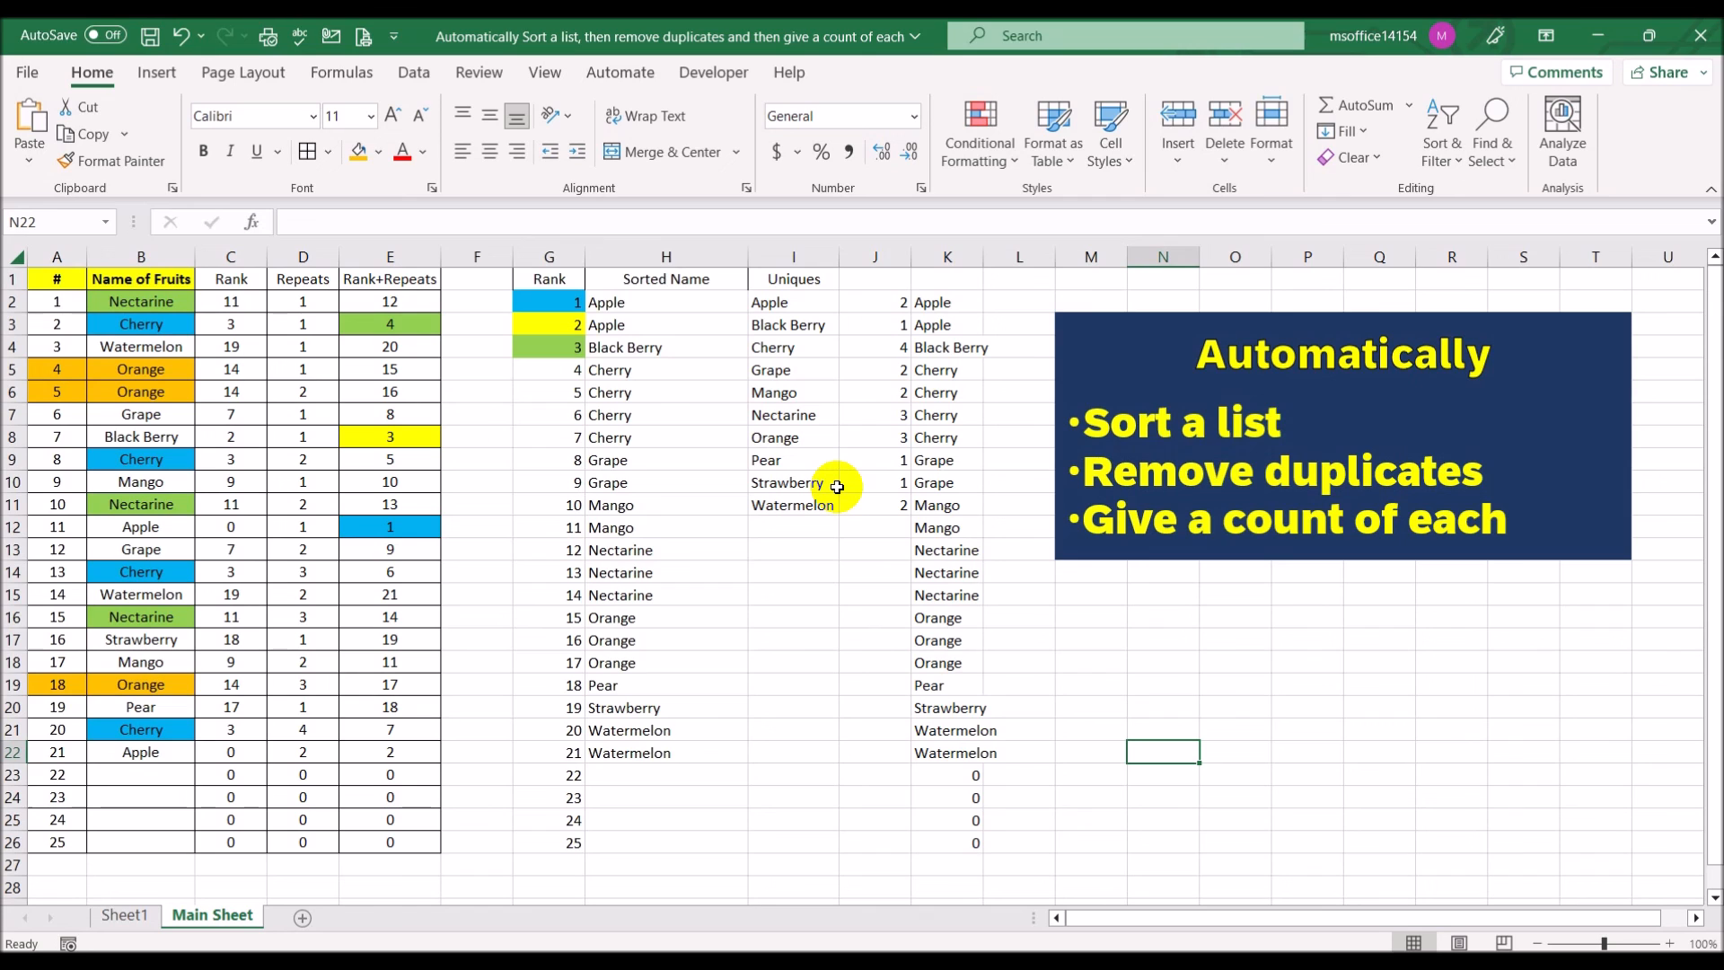
{"action": "key", "text": "ctrl+s"}
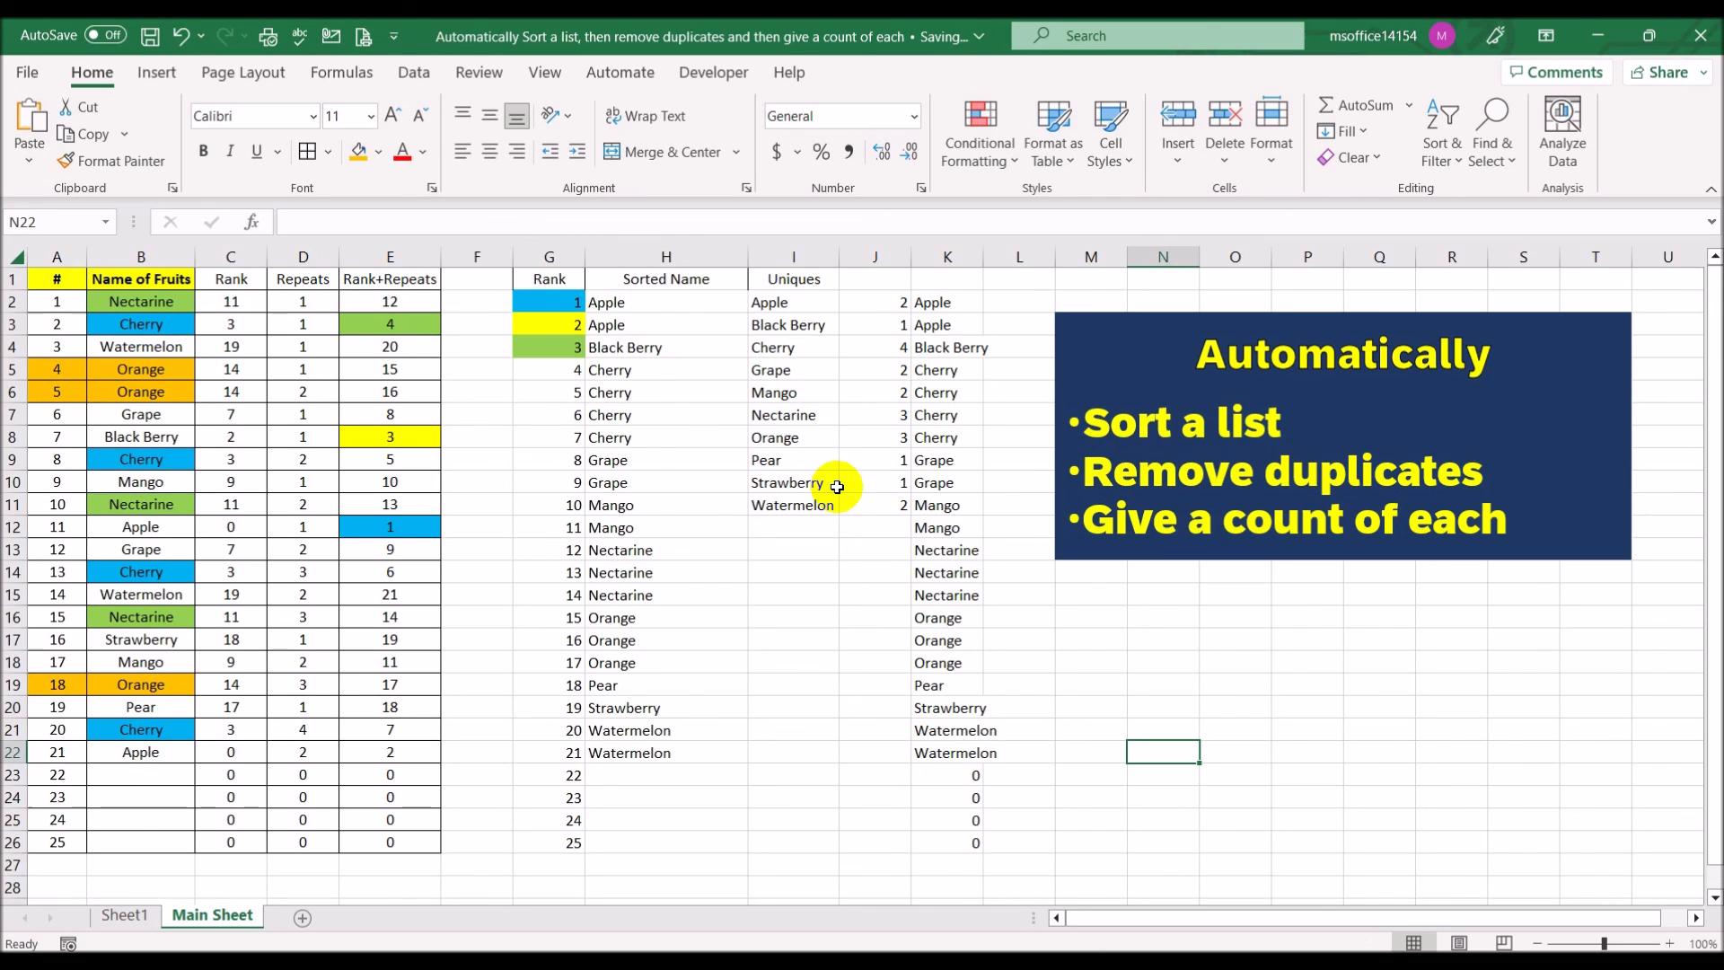